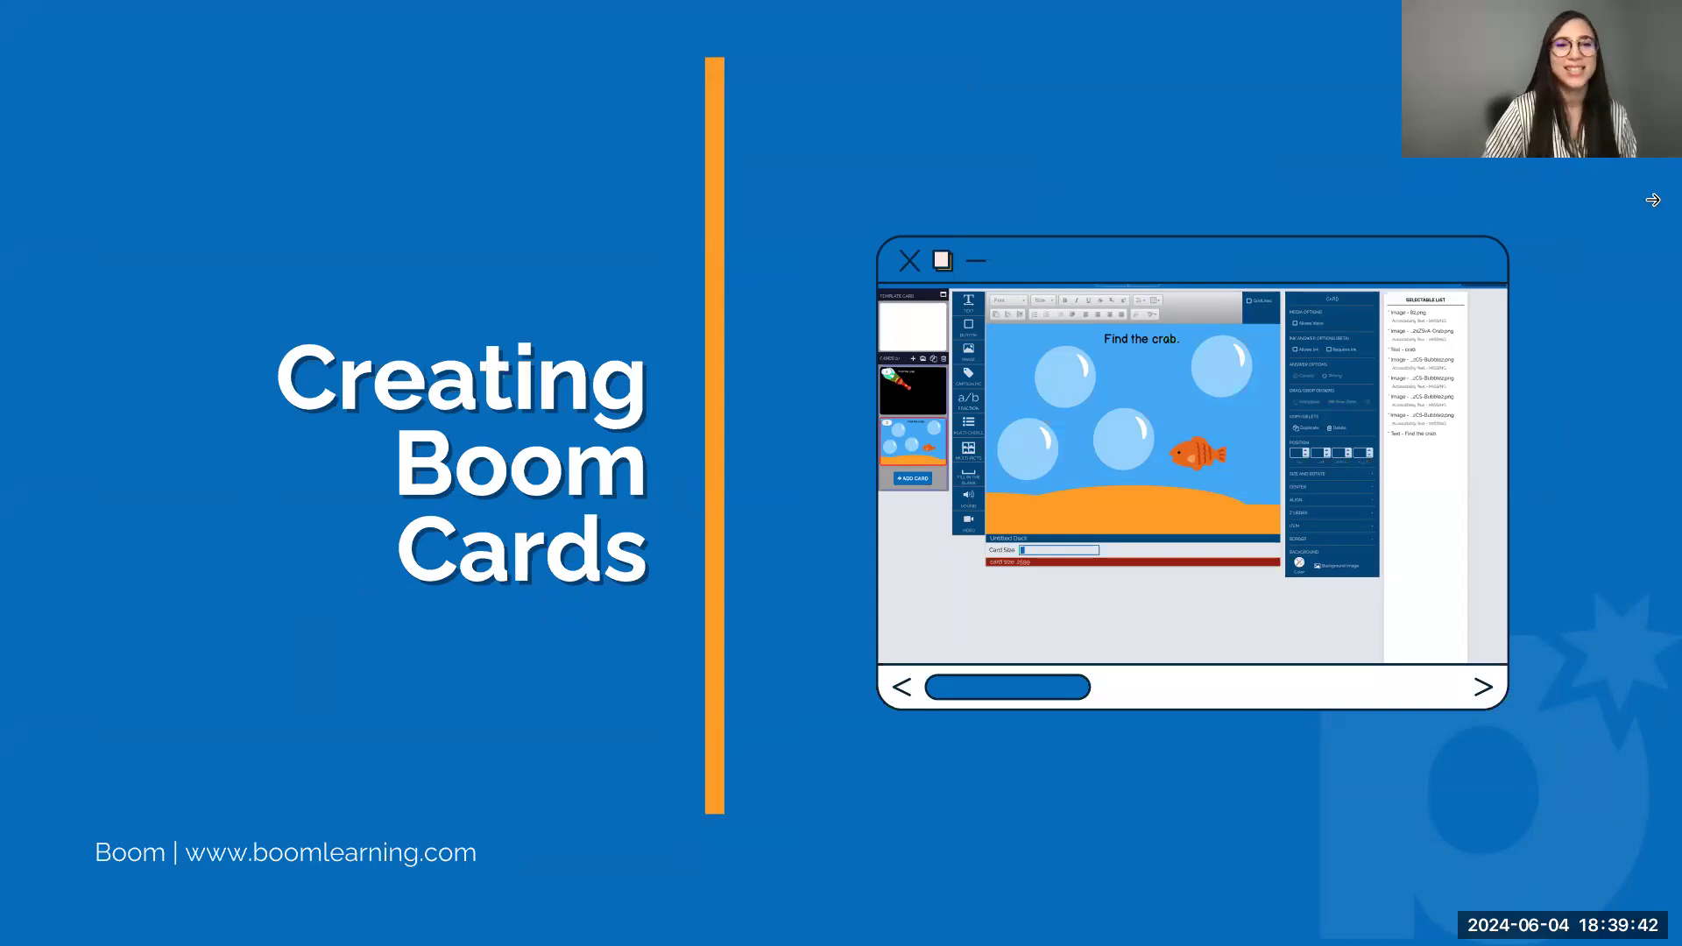
# Open Boom Learning Studio in a new Chrome tab from the linked card image on the slide
pyautogui.click(1253, 430)
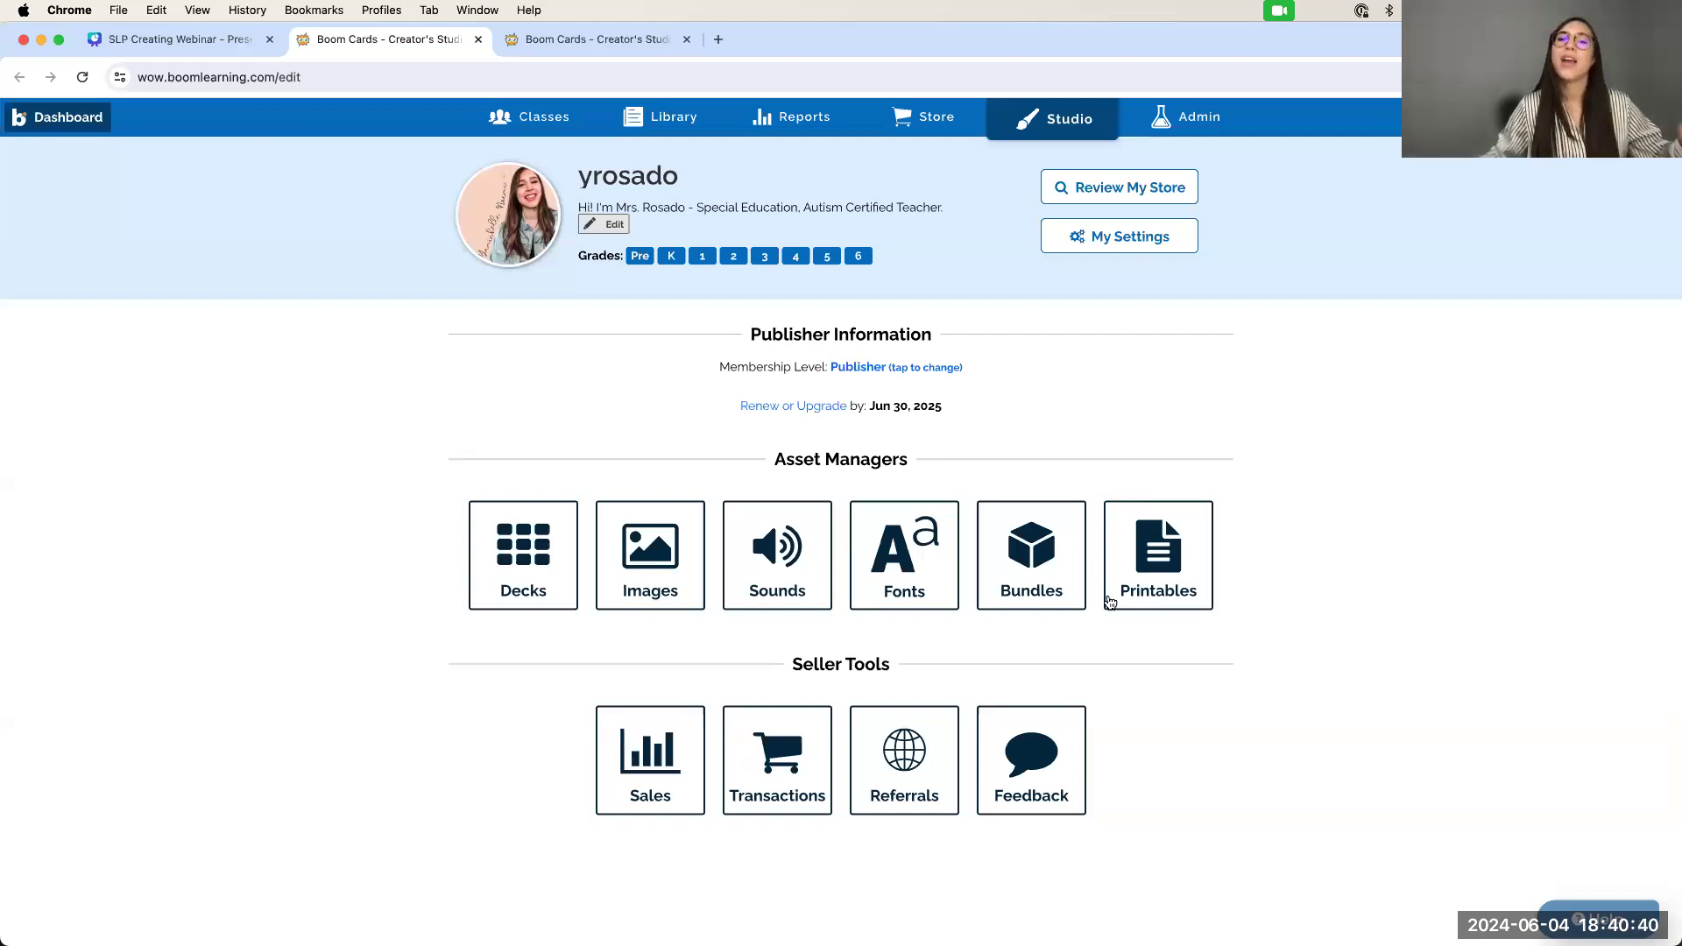
pyautogui.click(663, 555)
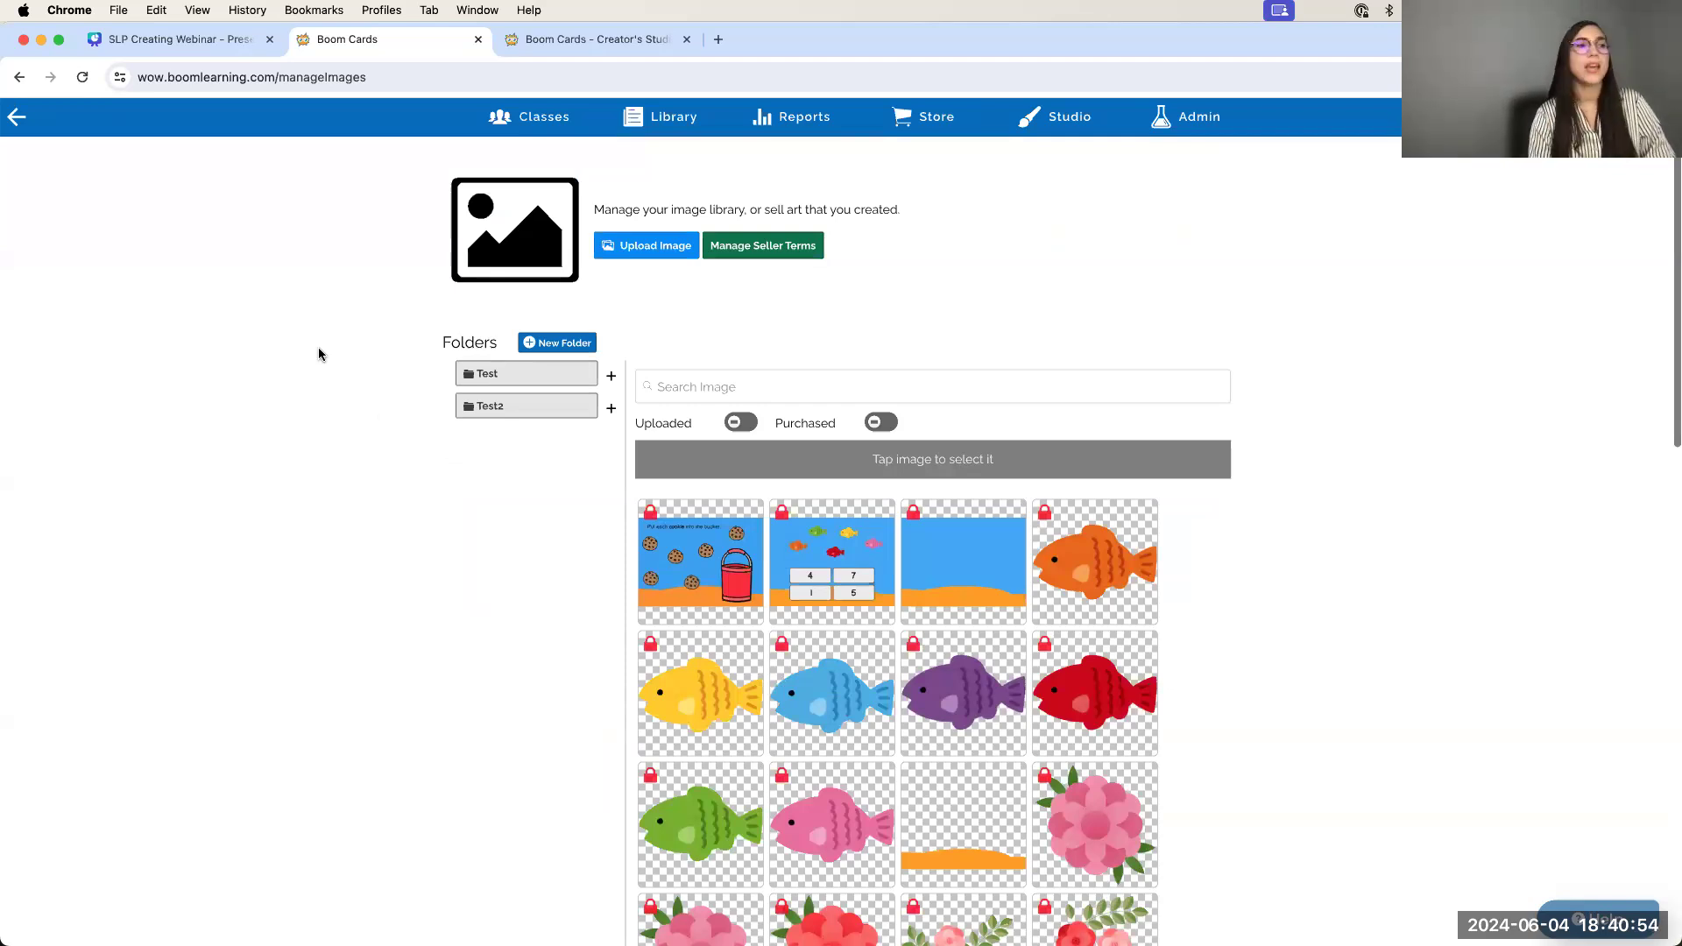
pyautogui.click(707, 545)
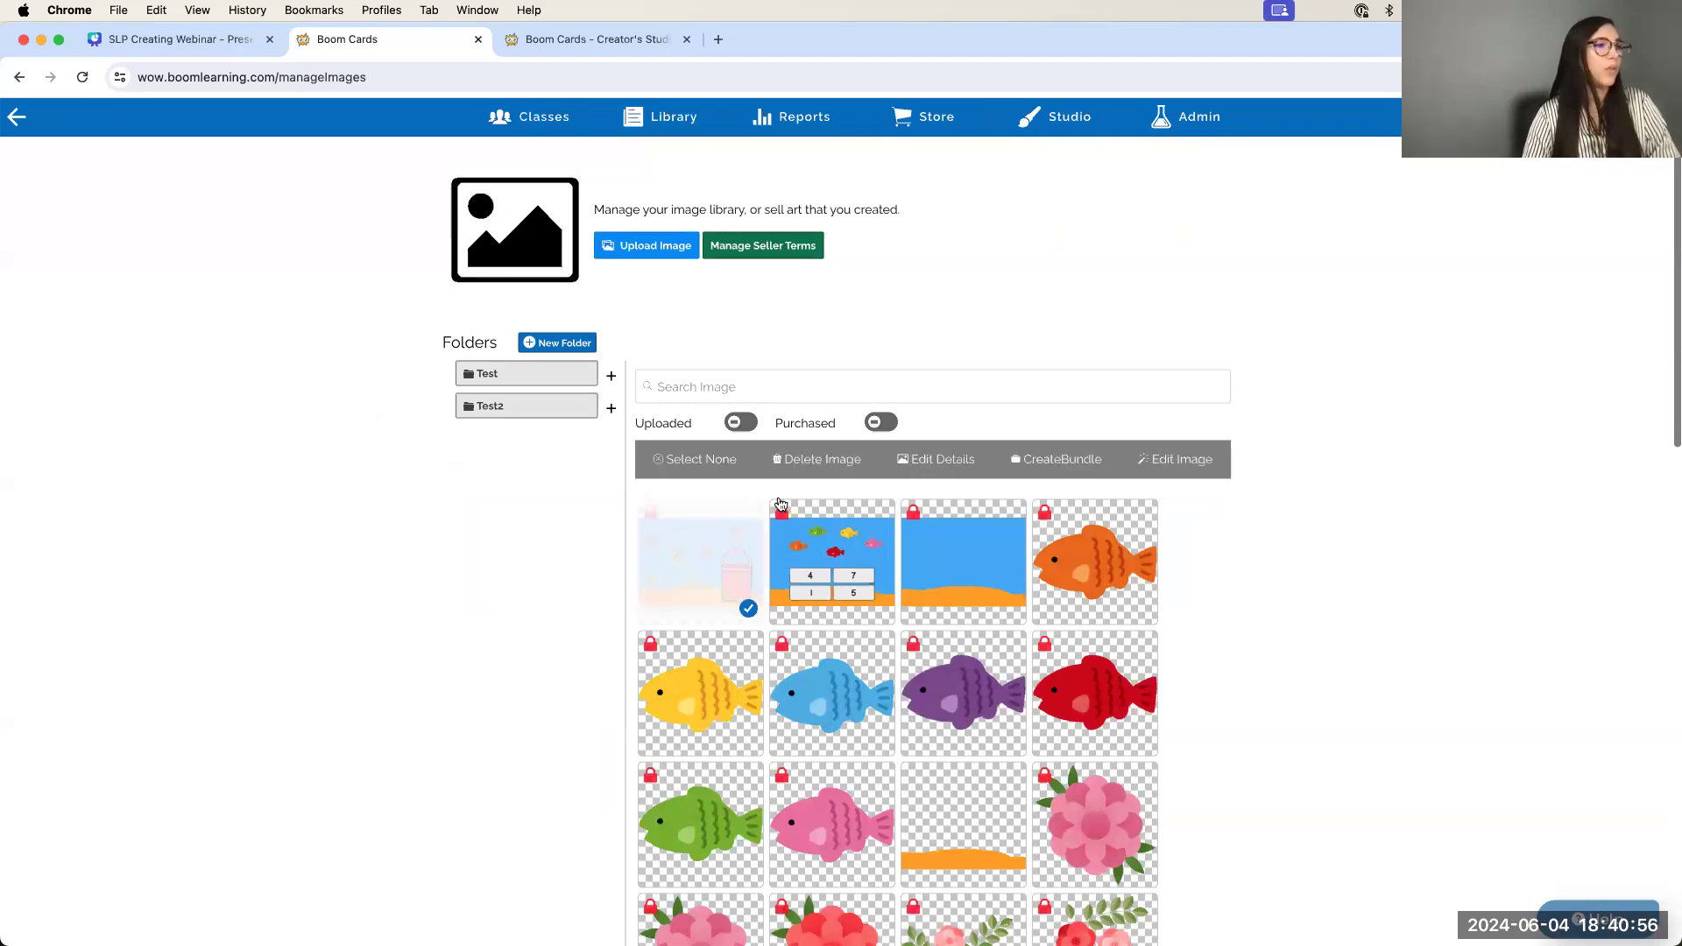
pyautogui.click(958, 459)
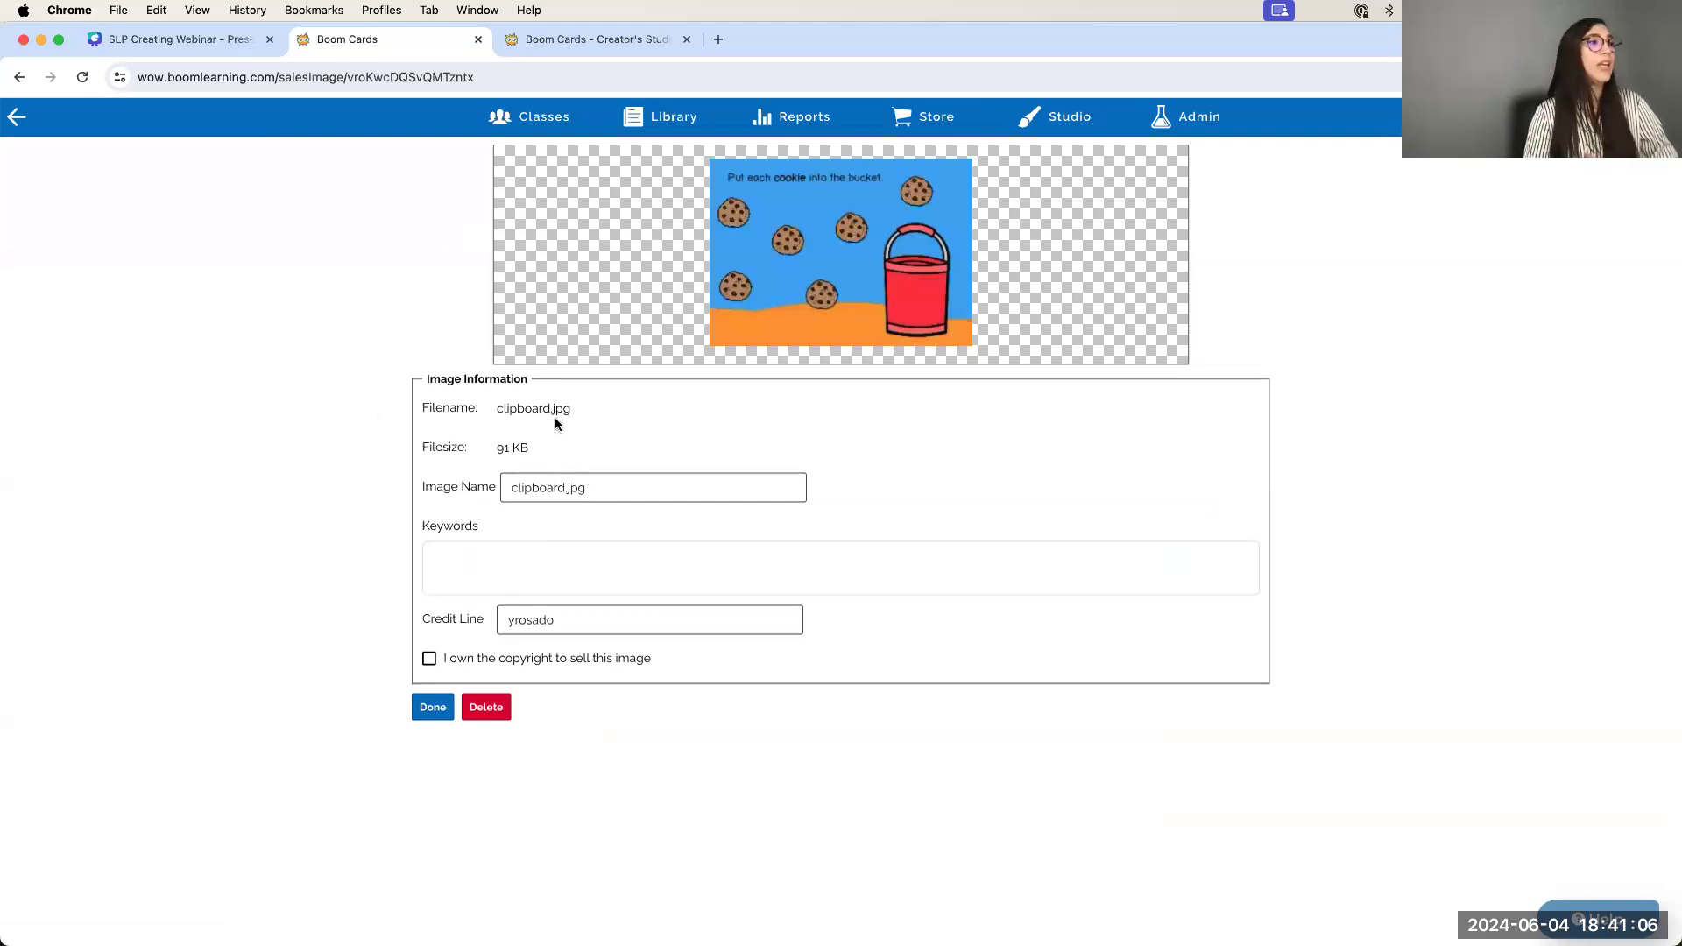
pyautogui.click(18, 121)
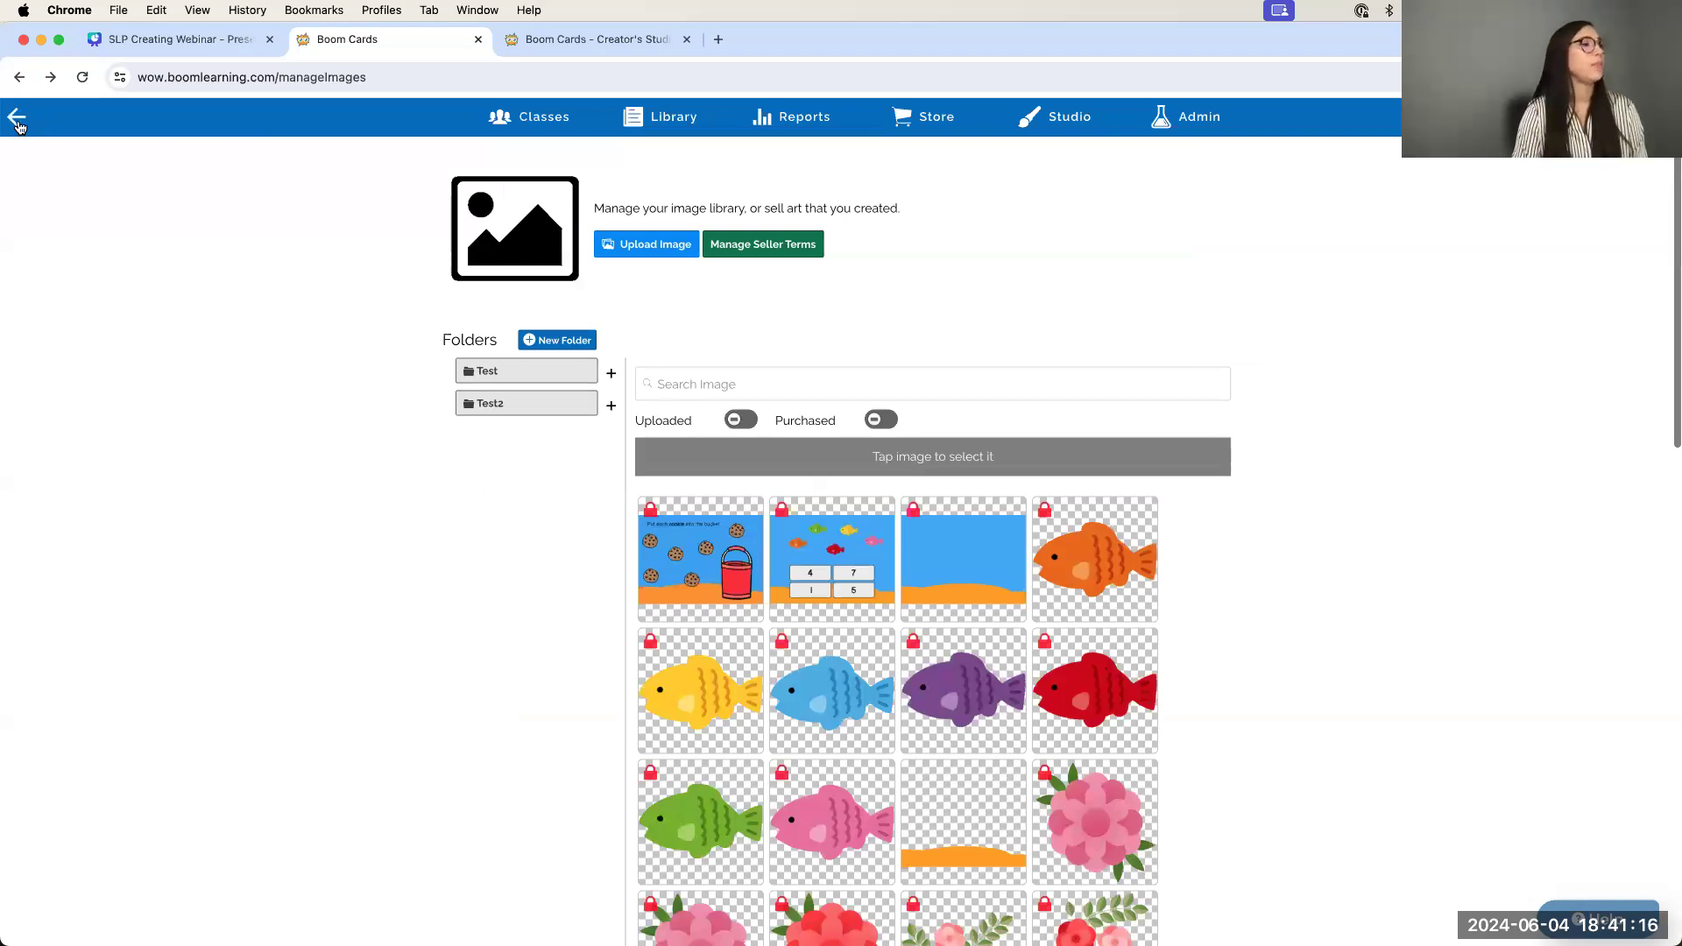
pyautogui.click(17, 122)
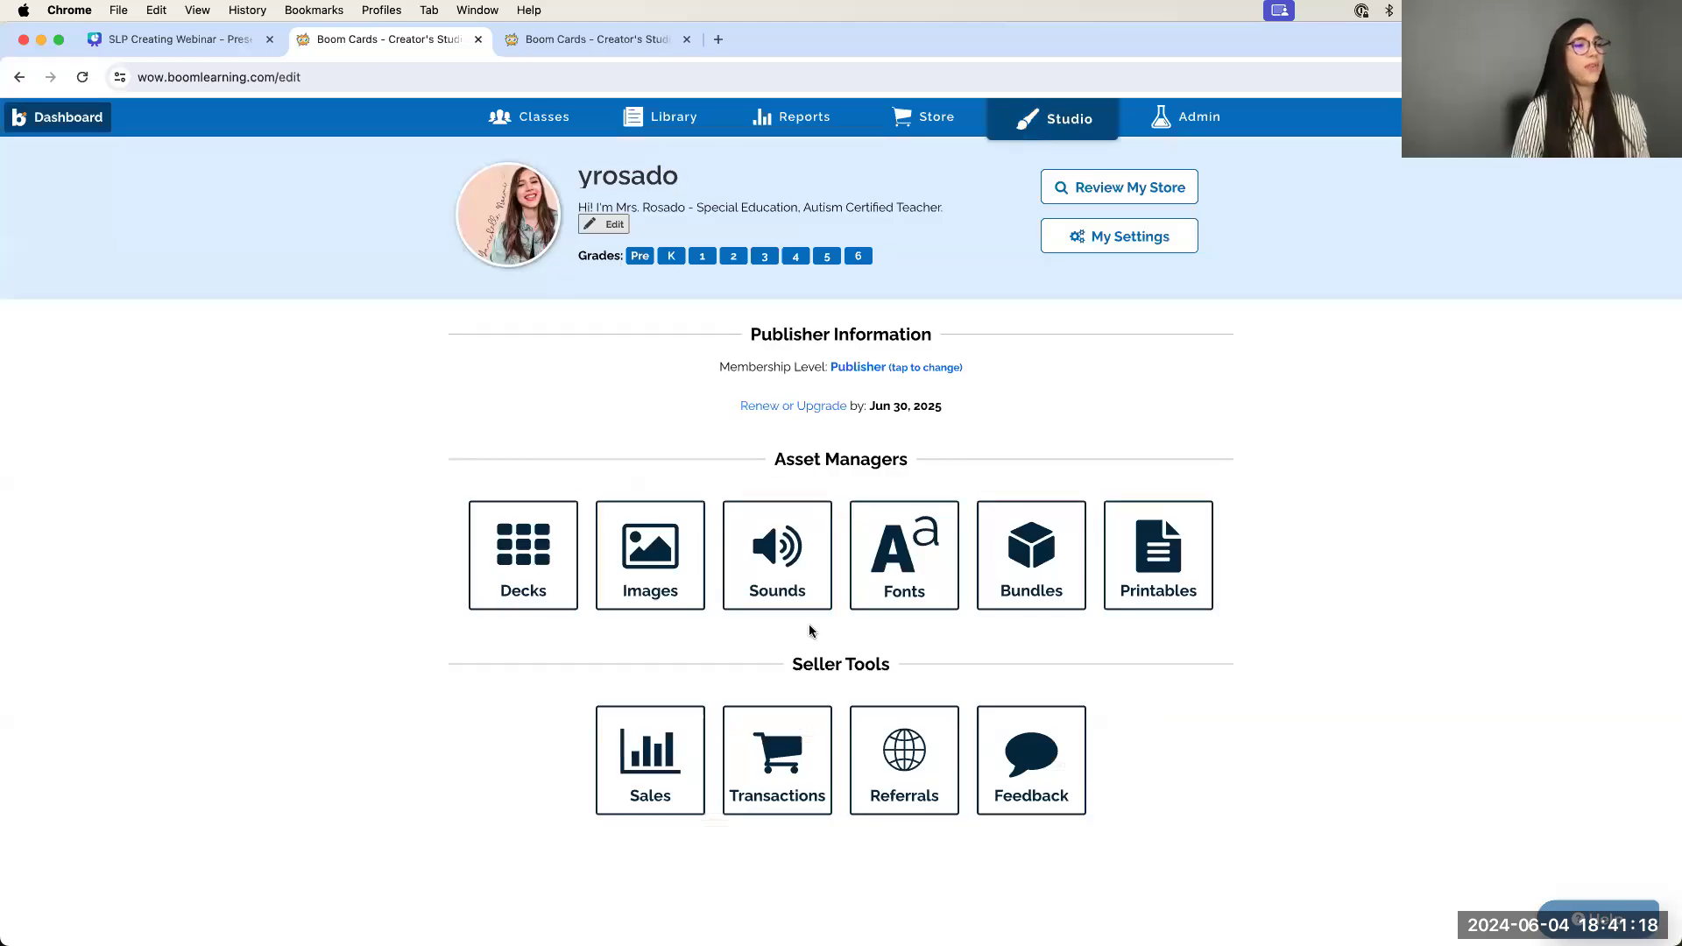
# Open the Sounds library and bring up the Voice Recorder
pyautogui.click(801, 581)
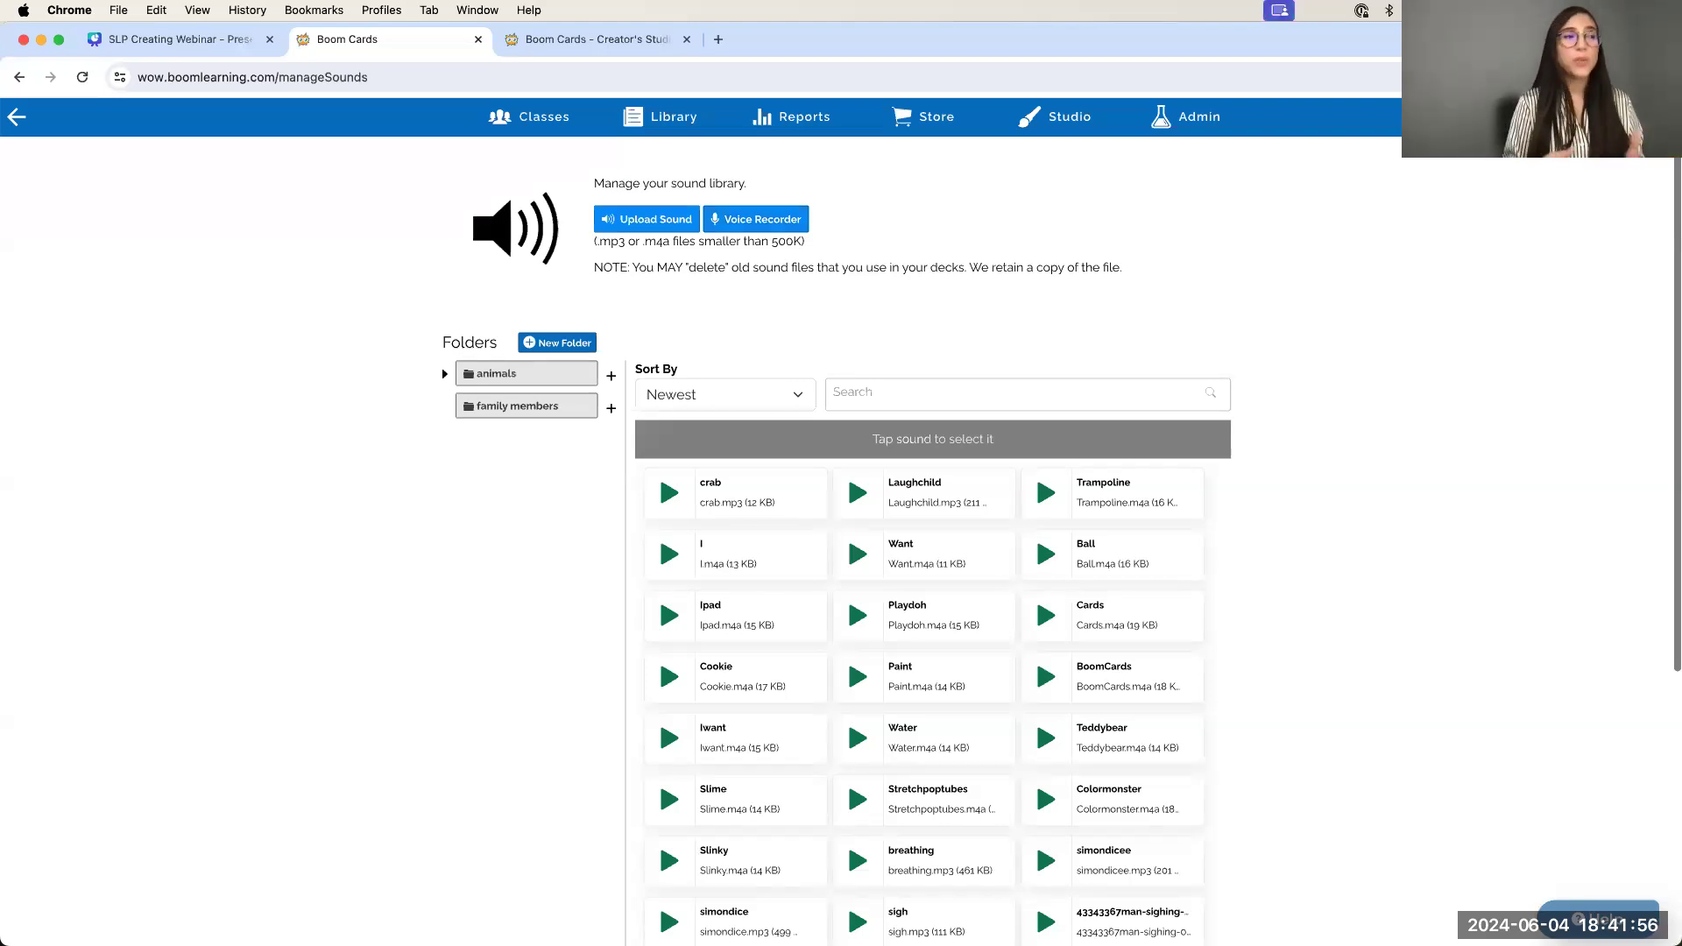
pyautogui.click(773, 220)
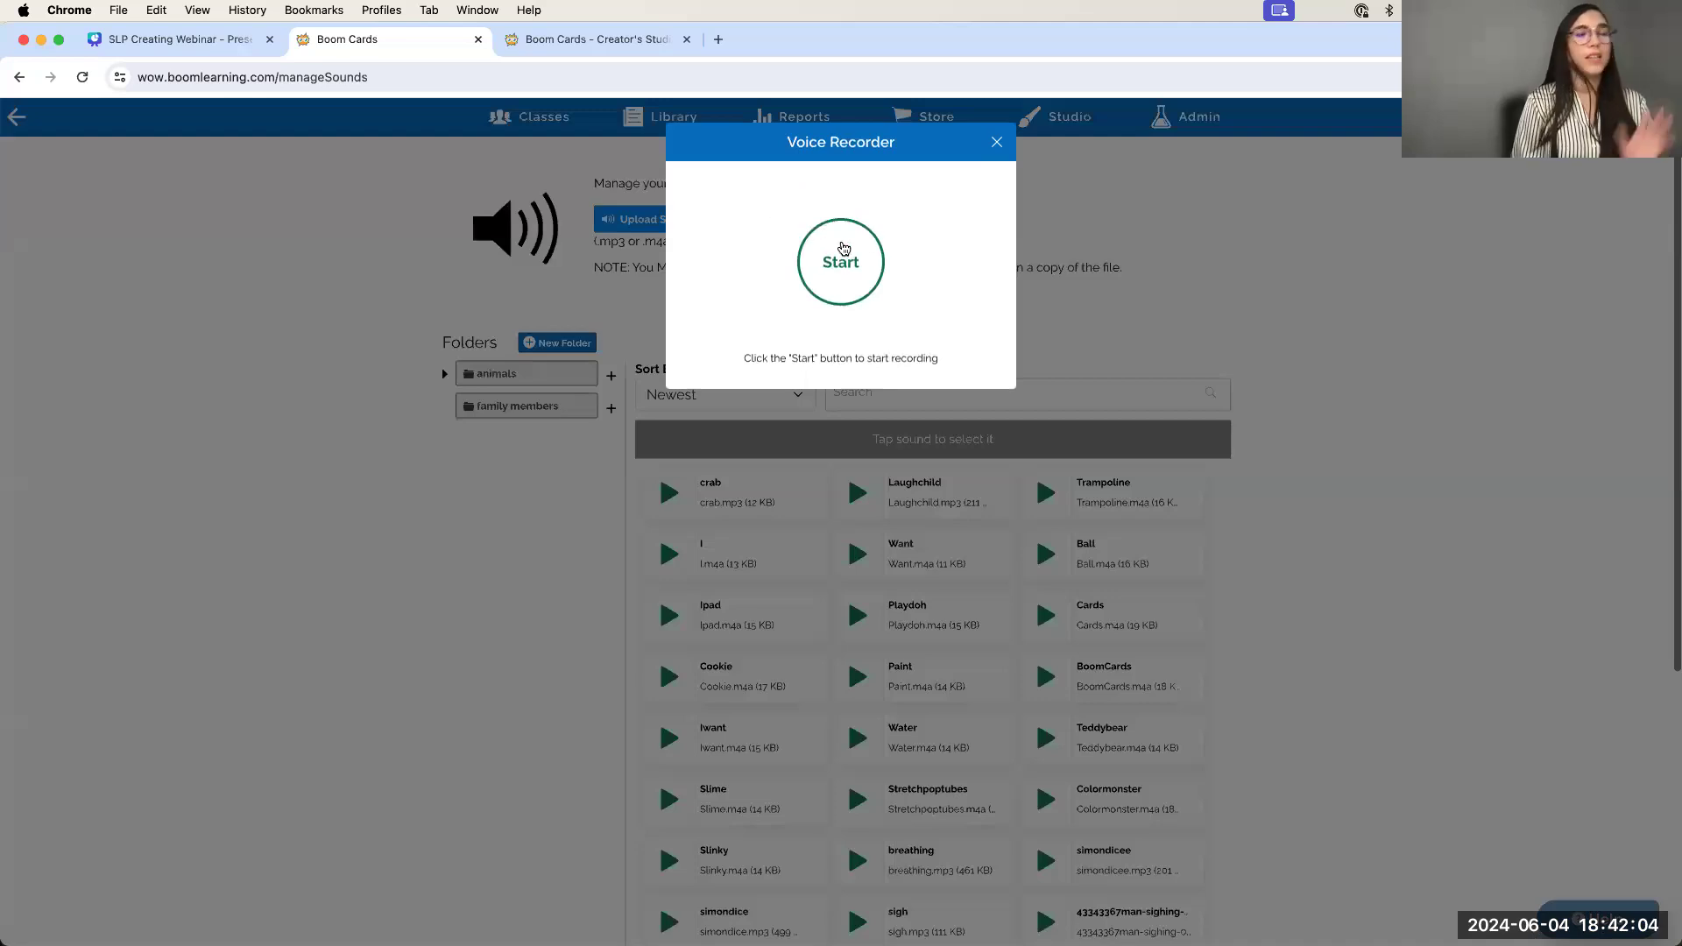
# Record a 3-second voice clip, play it back, then close the Voice Recorder
pyautogui.click(856, 288)
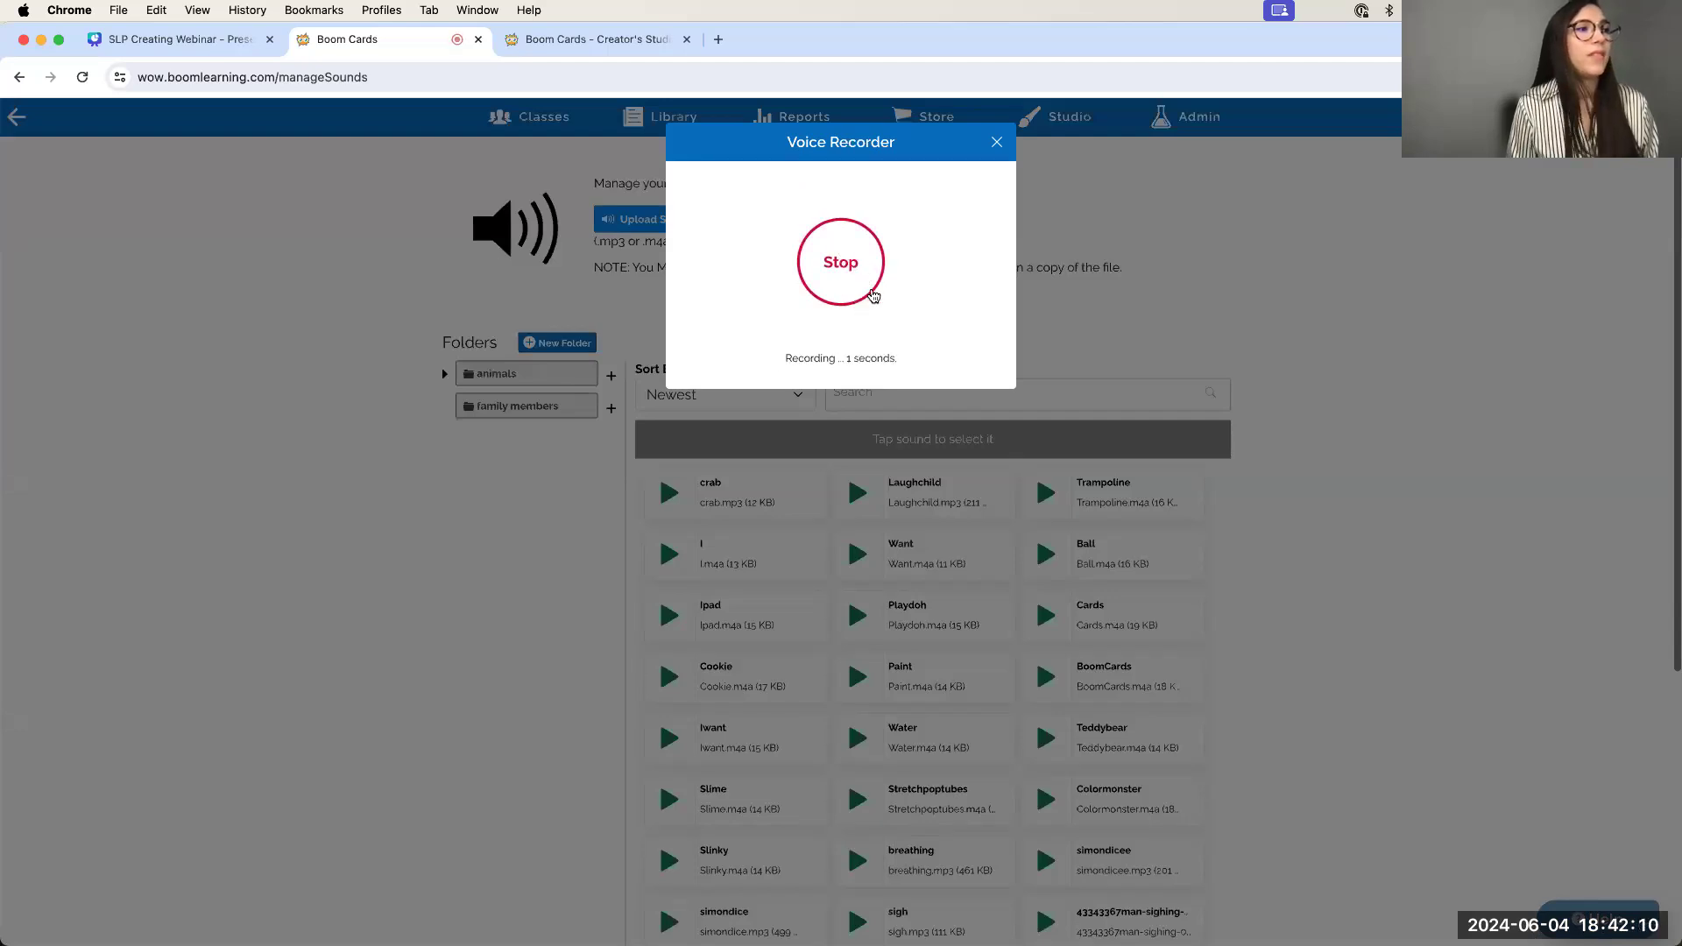
pyautogui.click(847, 278)
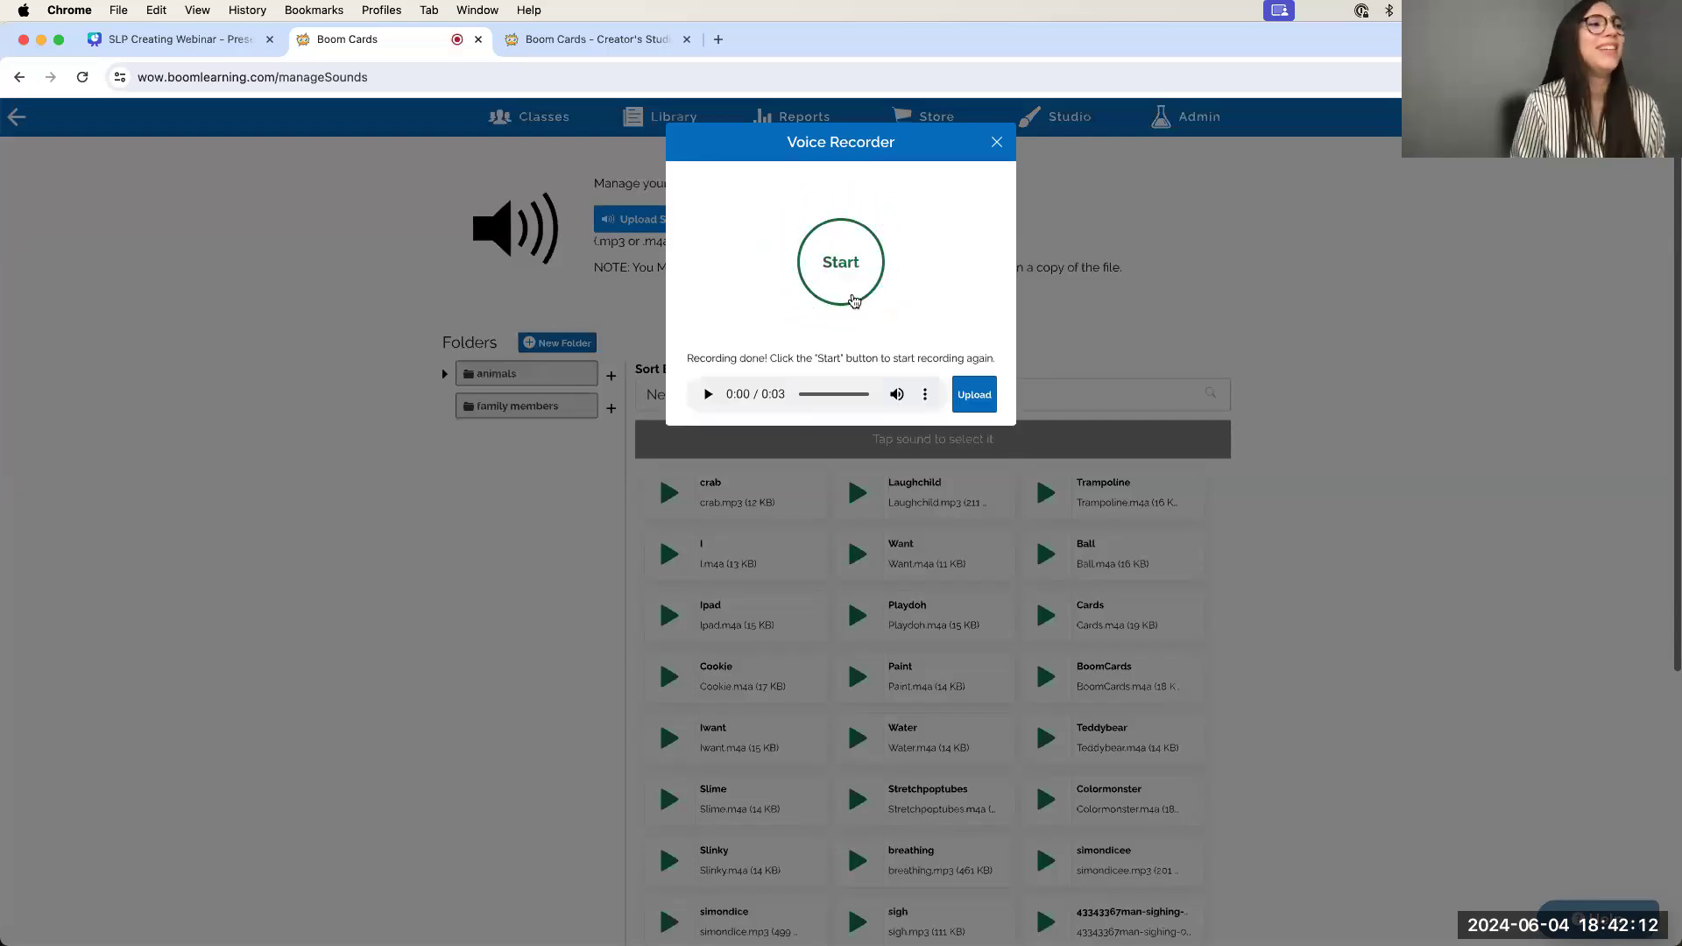
pyautogui.click(705, 396)
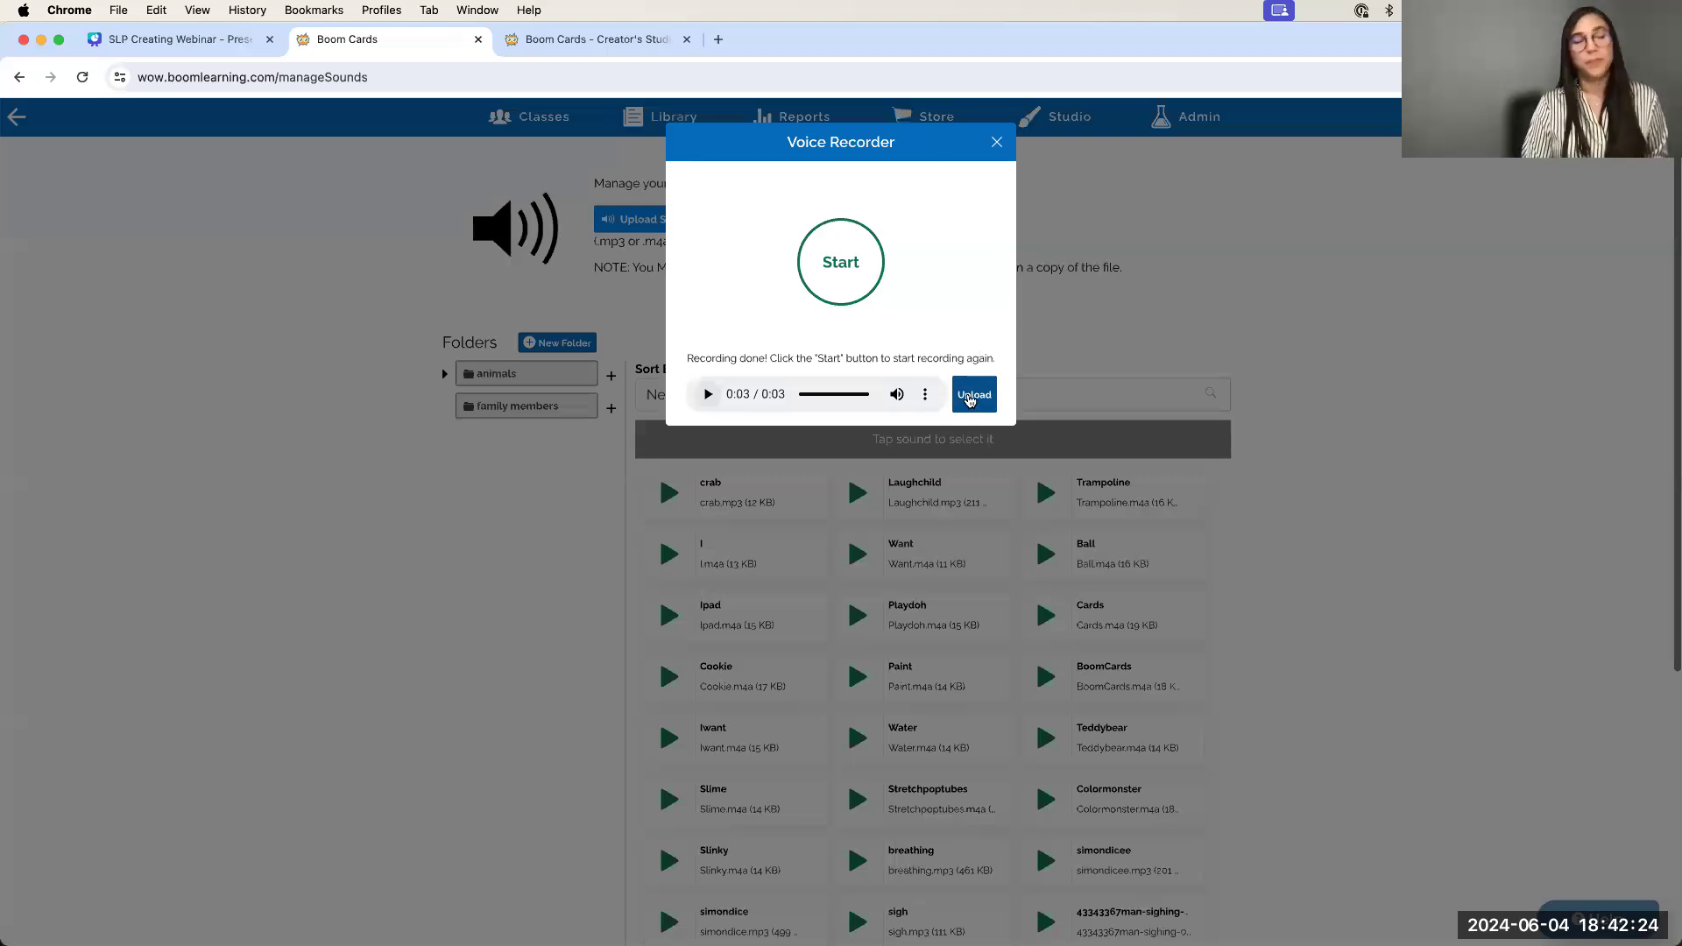
pyautogui.click(996, 142)
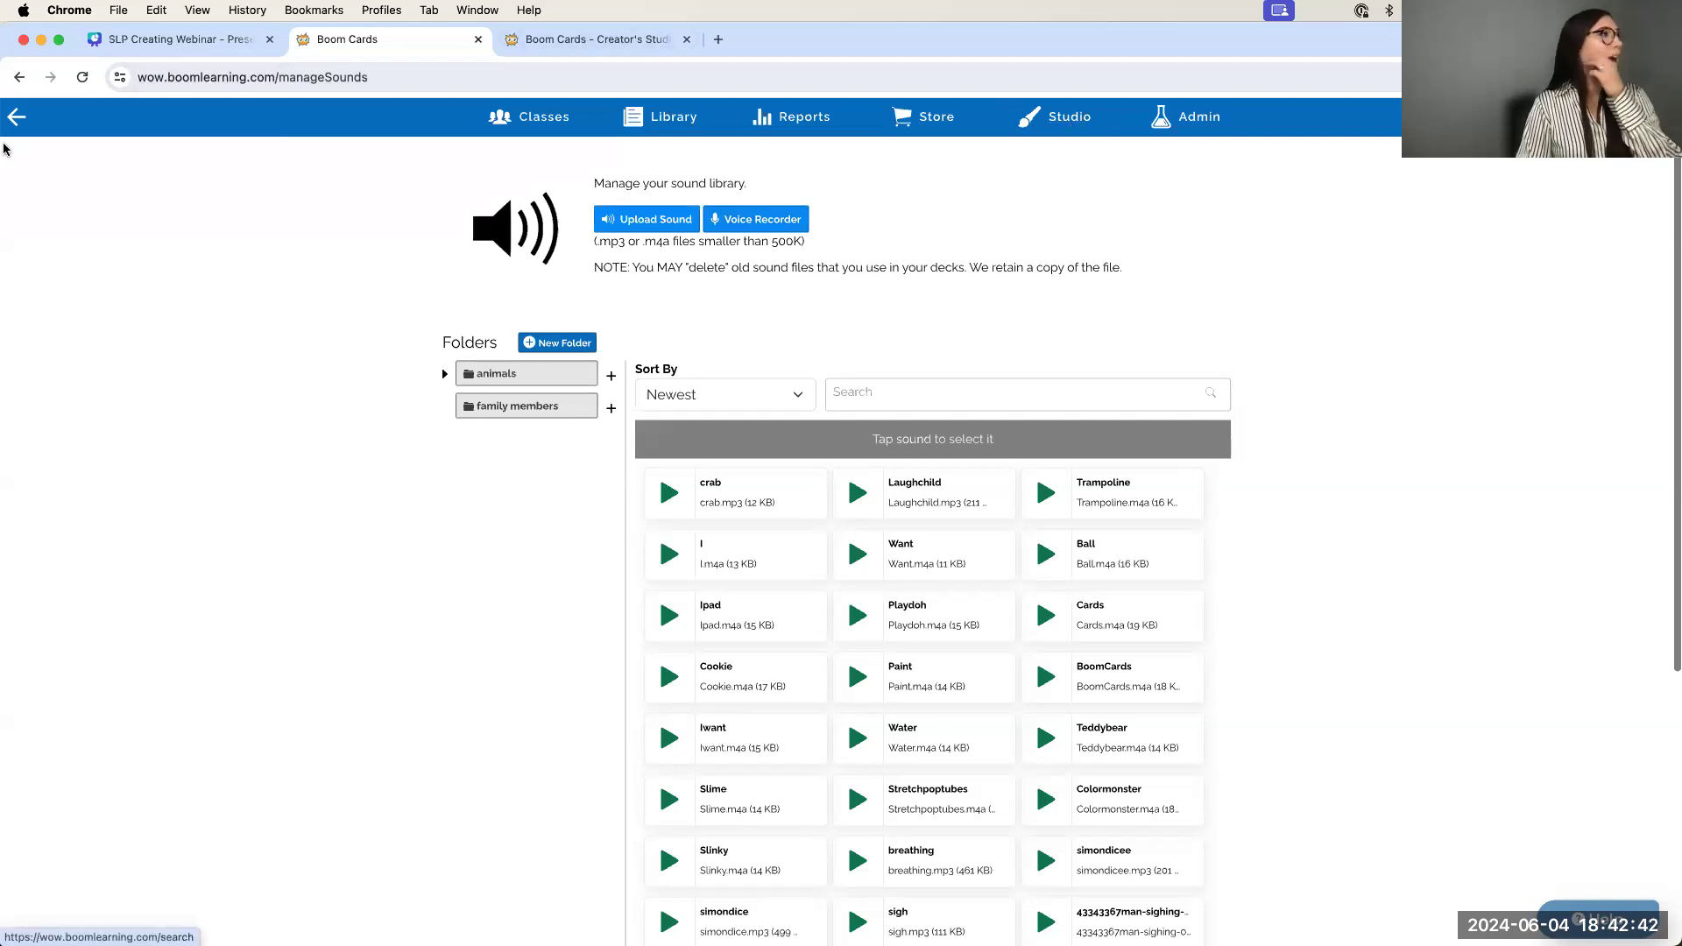
# Return to the Studio overview and open the Decks manager
pyautogui.click(18, 119)
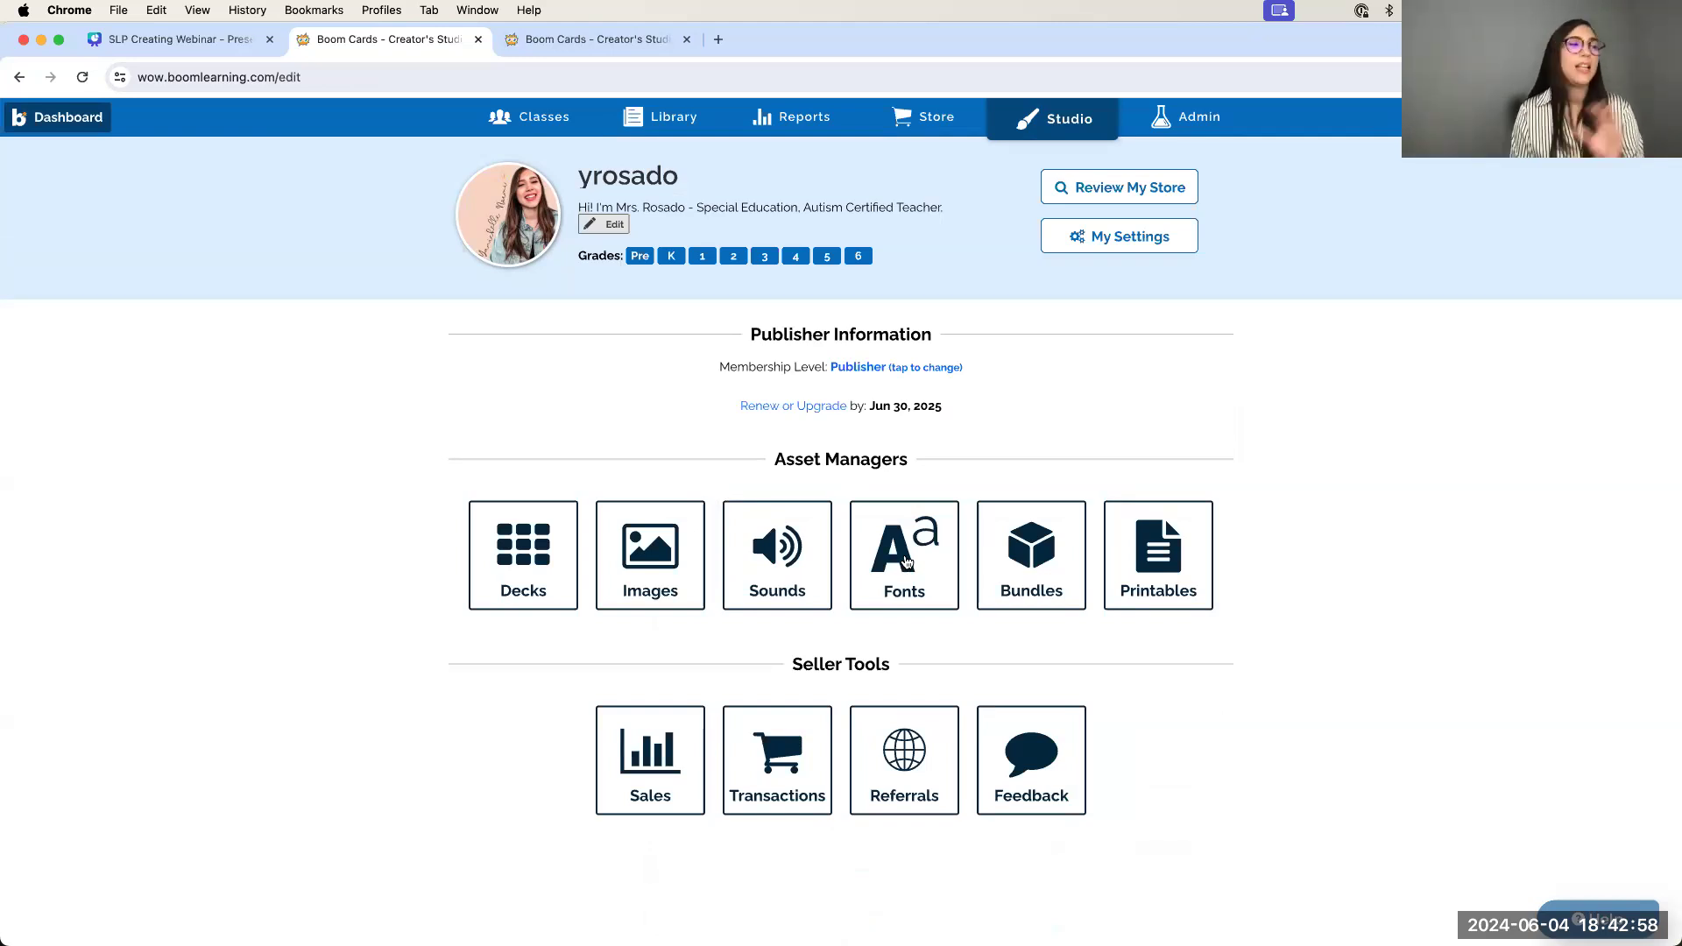
pyautogui.click(523, 528)
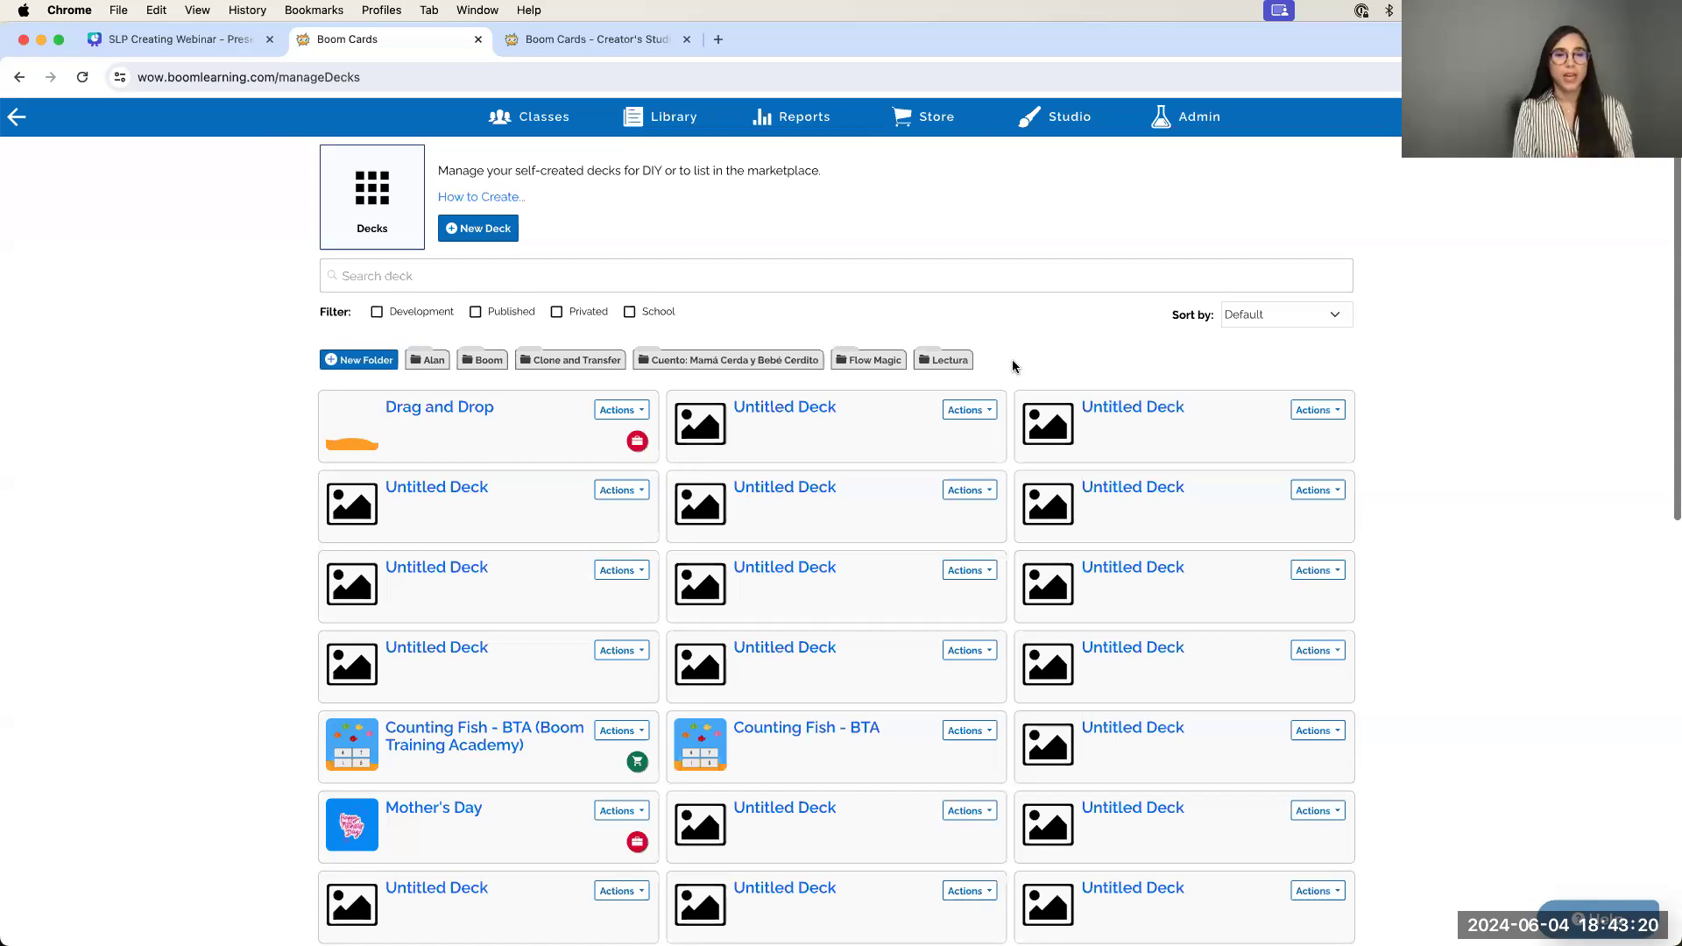
pyautogui.click(970, 411)
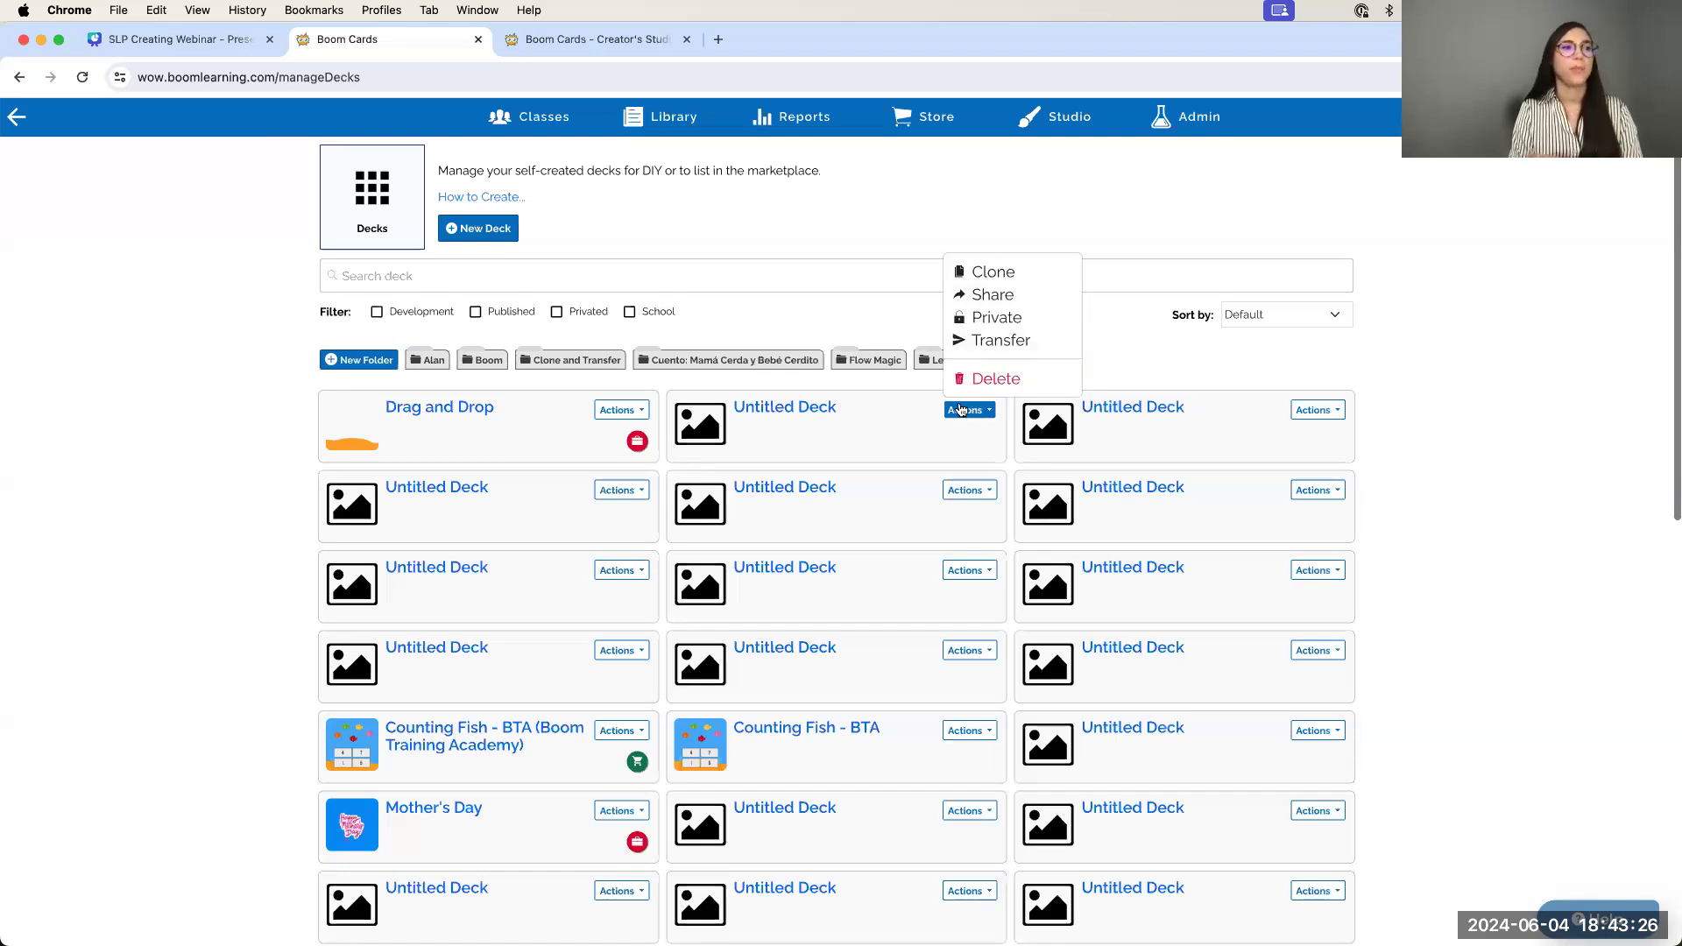
pyautogui.click(961, 410)
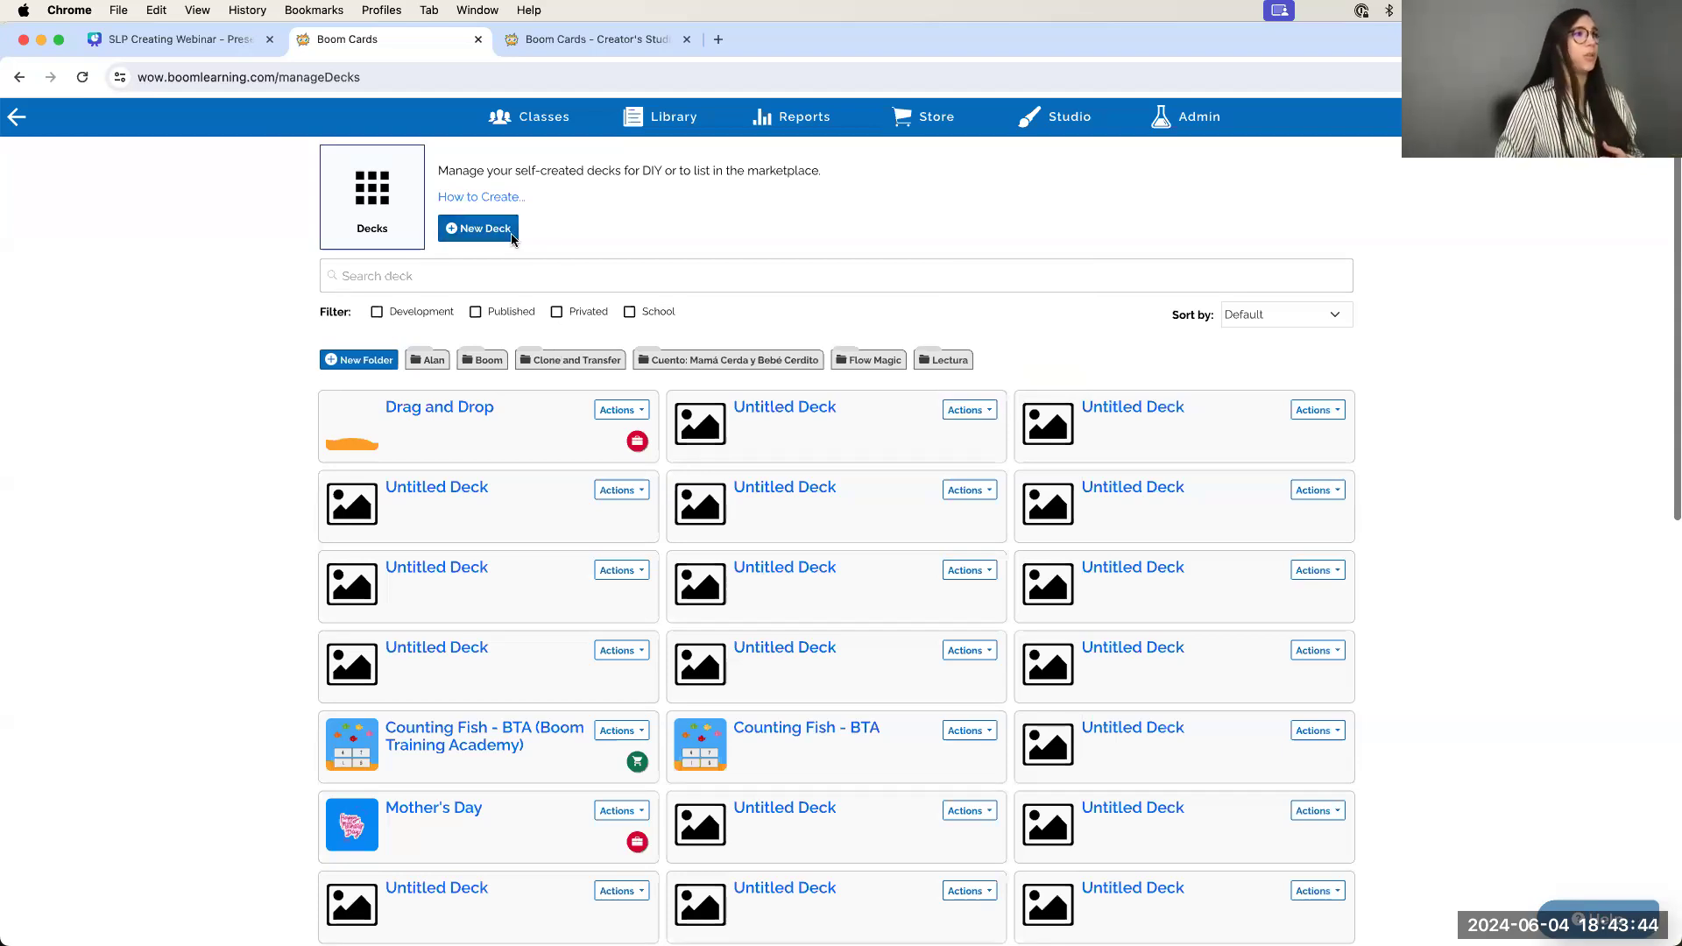
pyautogui.click(480, 230)
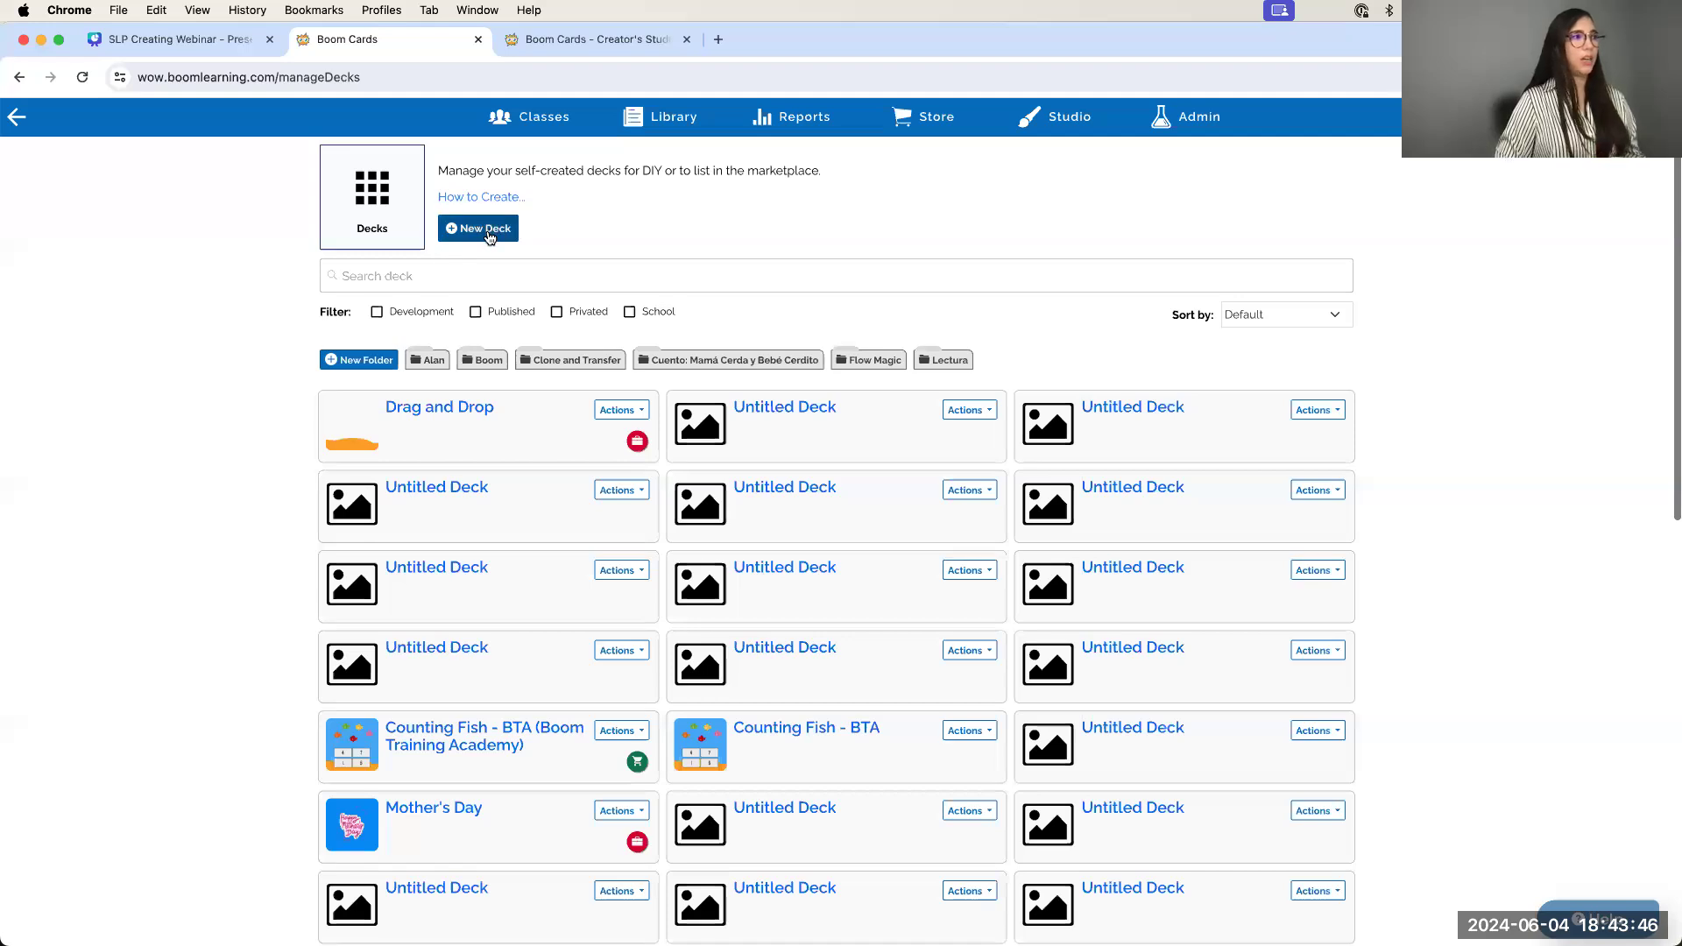
# Create a new Untitled Deck and view its Deck Details, showing price 0
pyautogui.click(489, 237)
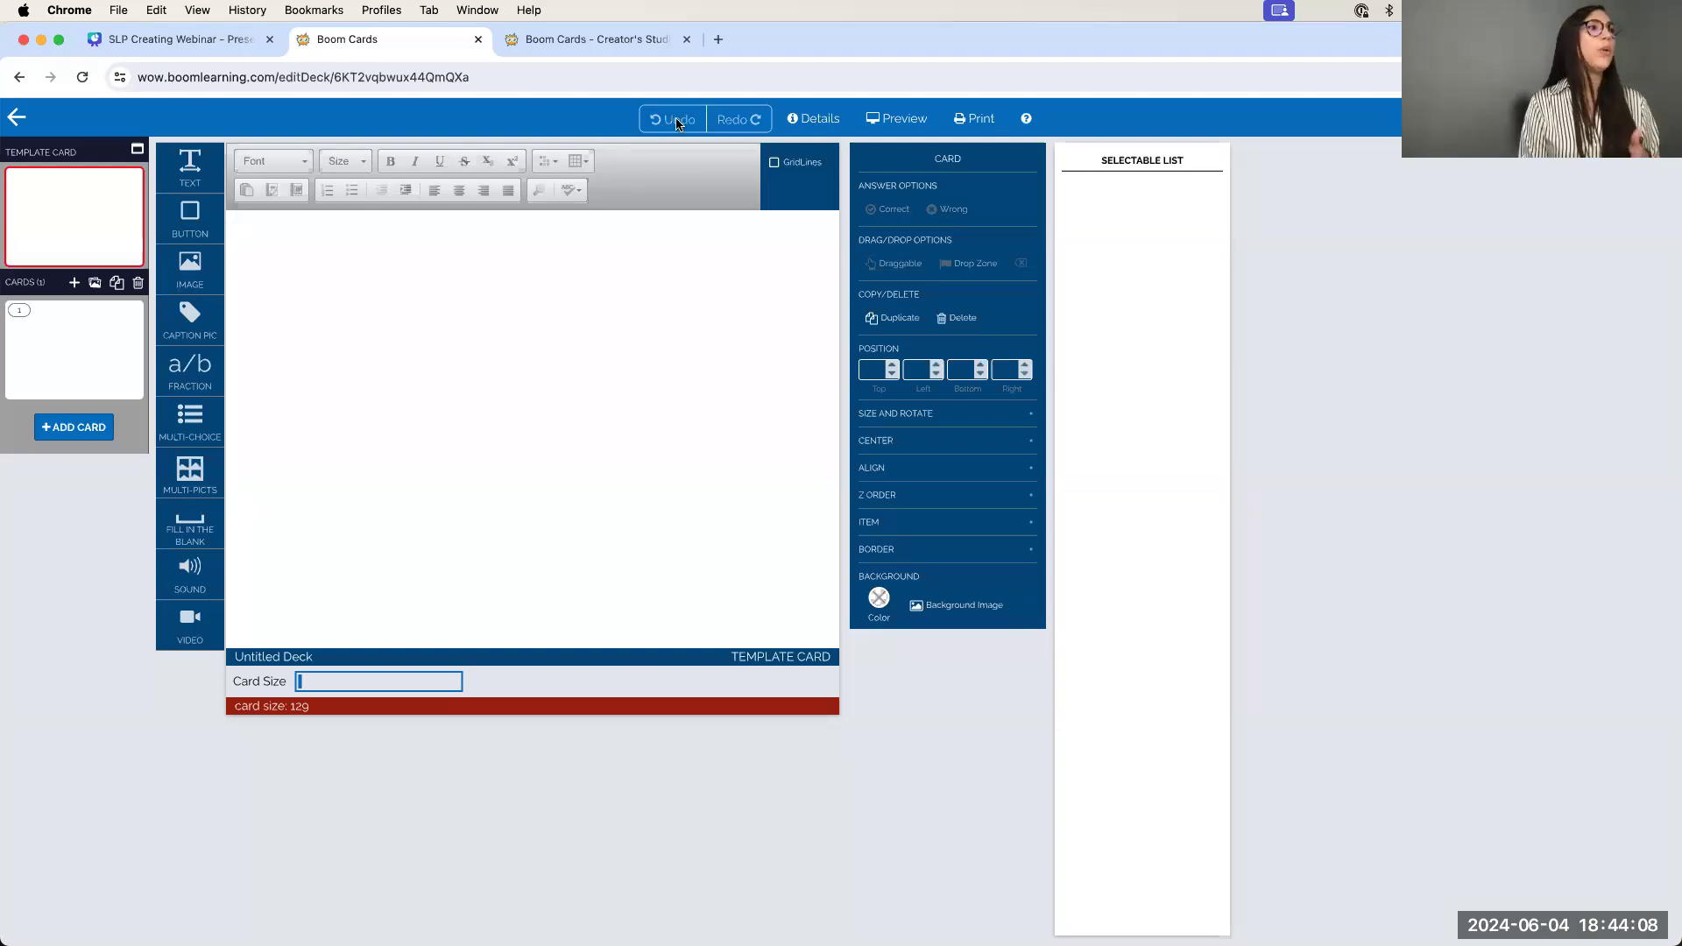
pyautogui.click(819, 121)
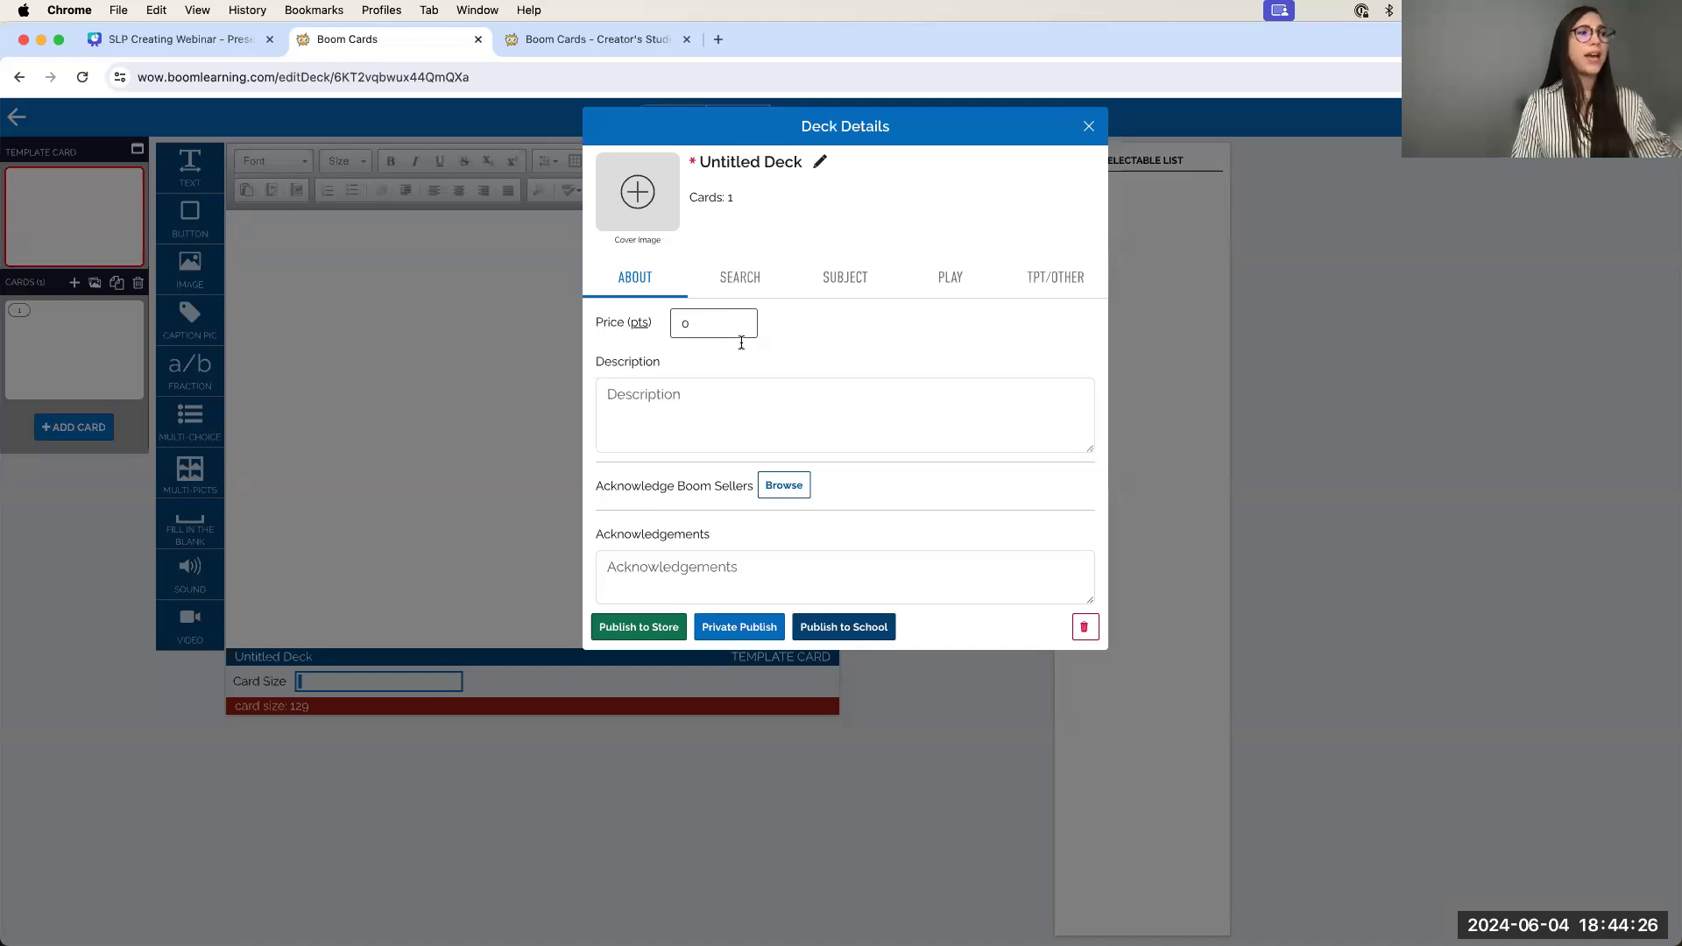
# Close the Deck Details dialog to reveal the deck's blank template card
pyautogui.click(1089, 126)
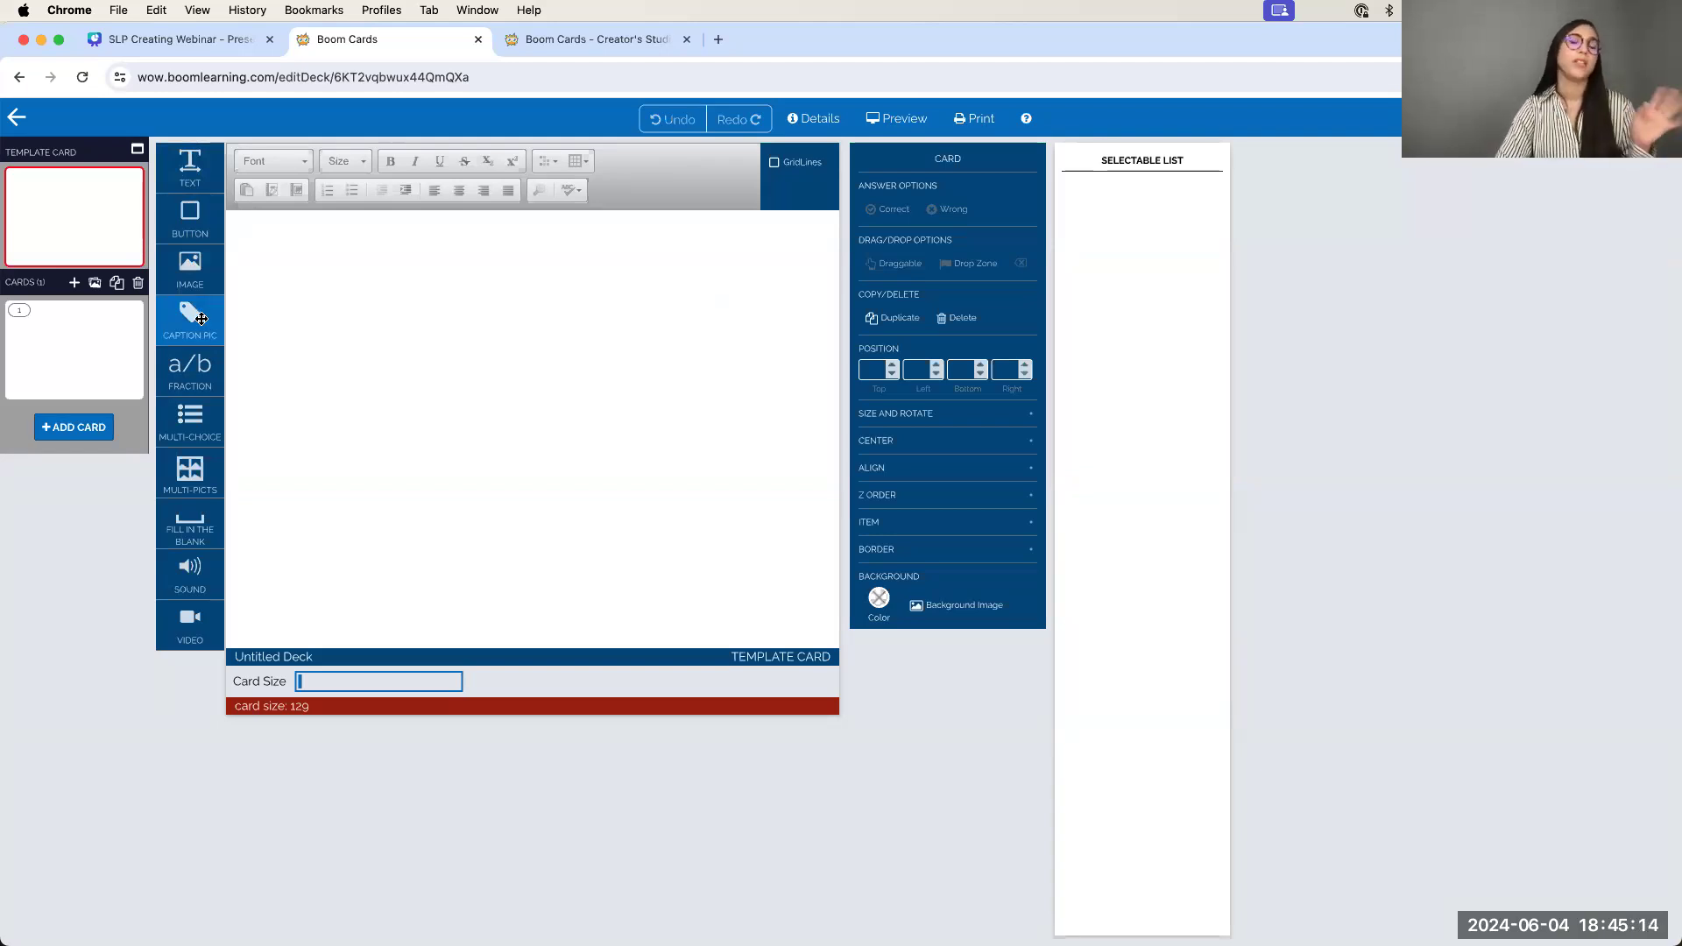
# Try a captioned picture on the card, move it up-left, then delete it
pyautogui.moveTo(197, 313); pyautogui.dragTo(536, 347)
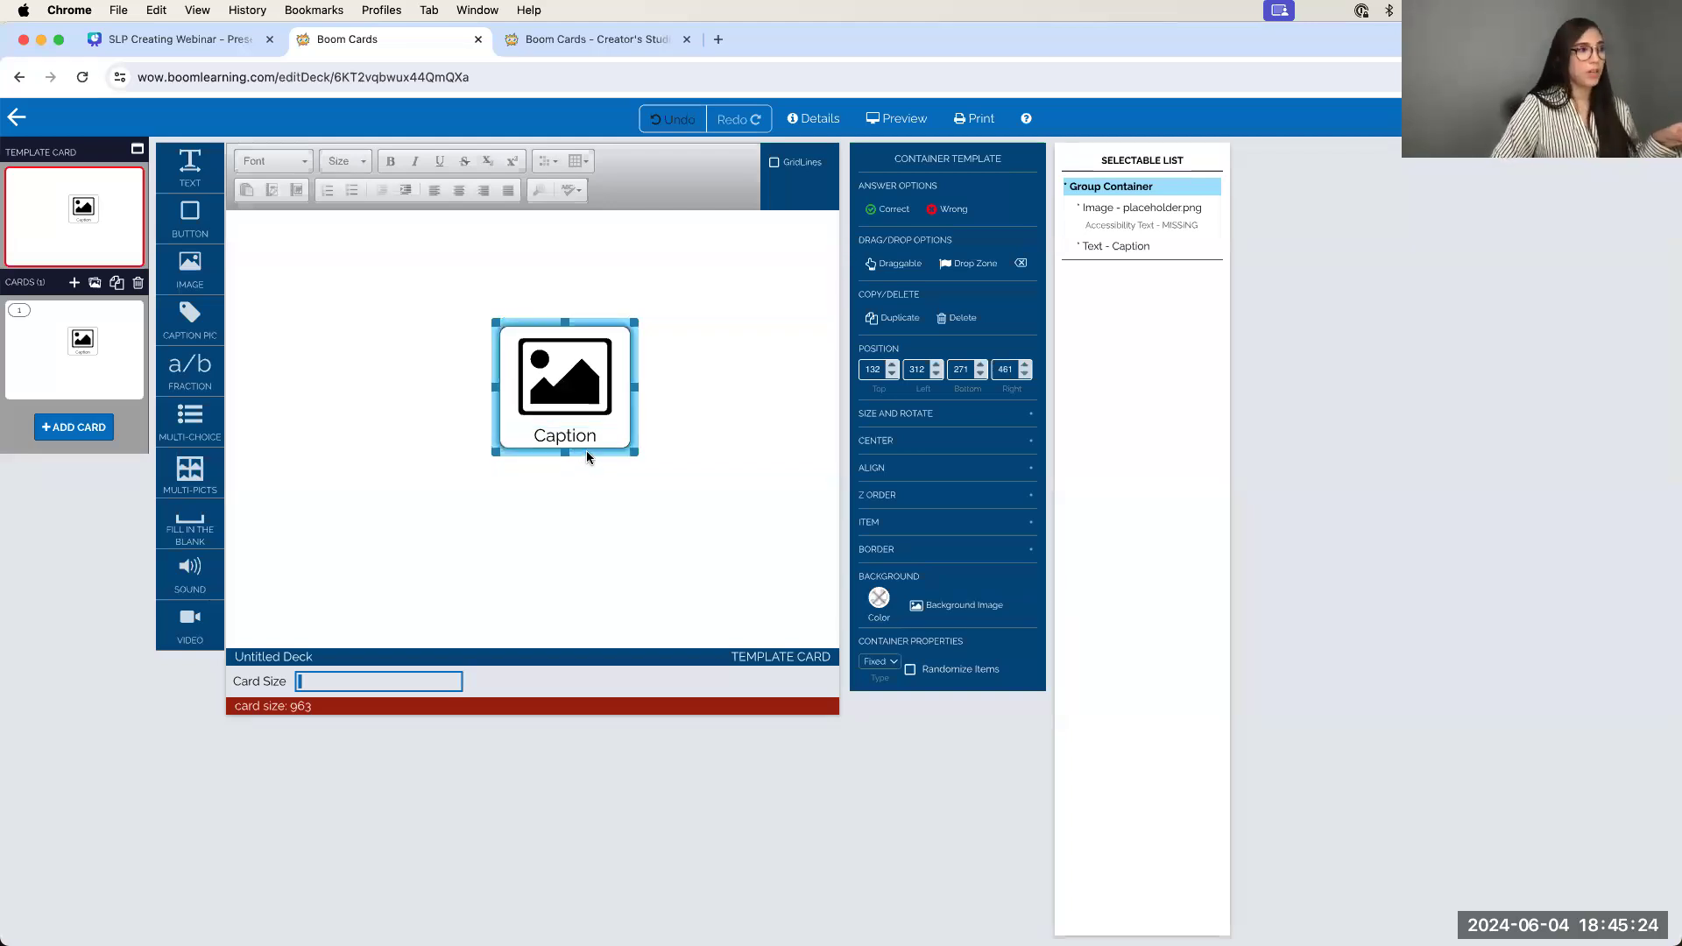
pyautogui.moveTo(587, 450); pyautogui.dragTo(486, 450)
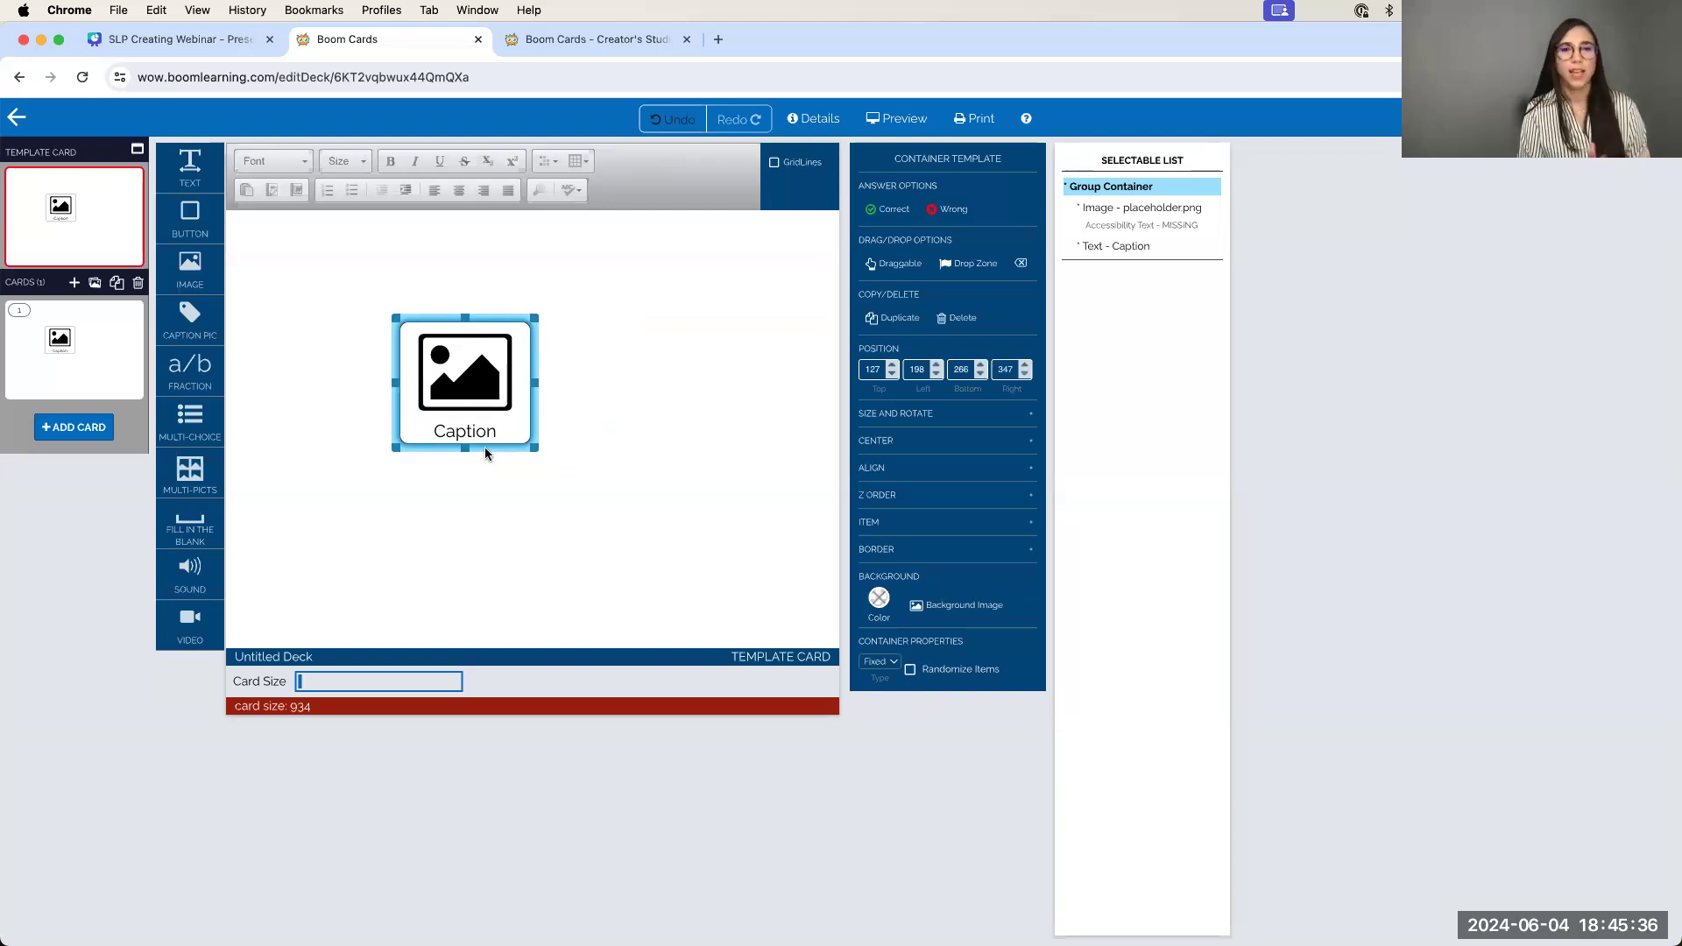
pyautogui.click(963, 321)
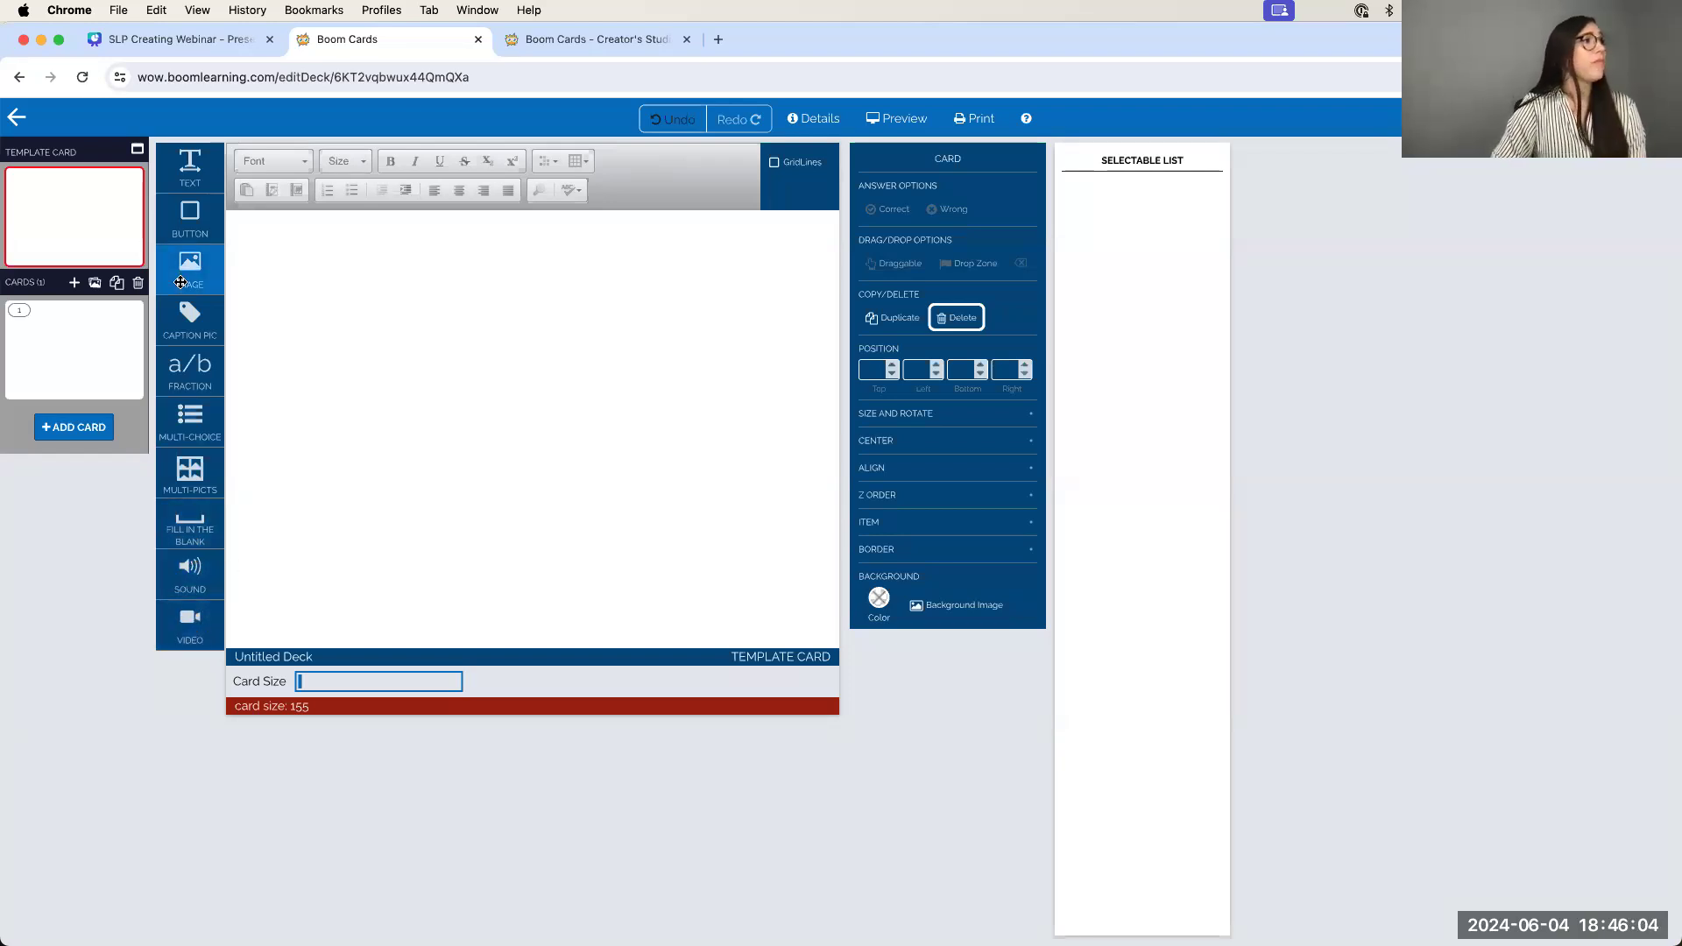
# Advance the Canva webinar slides to Pop the Bubbles, then return to the deck editor
pyautogui.click(165, 41)
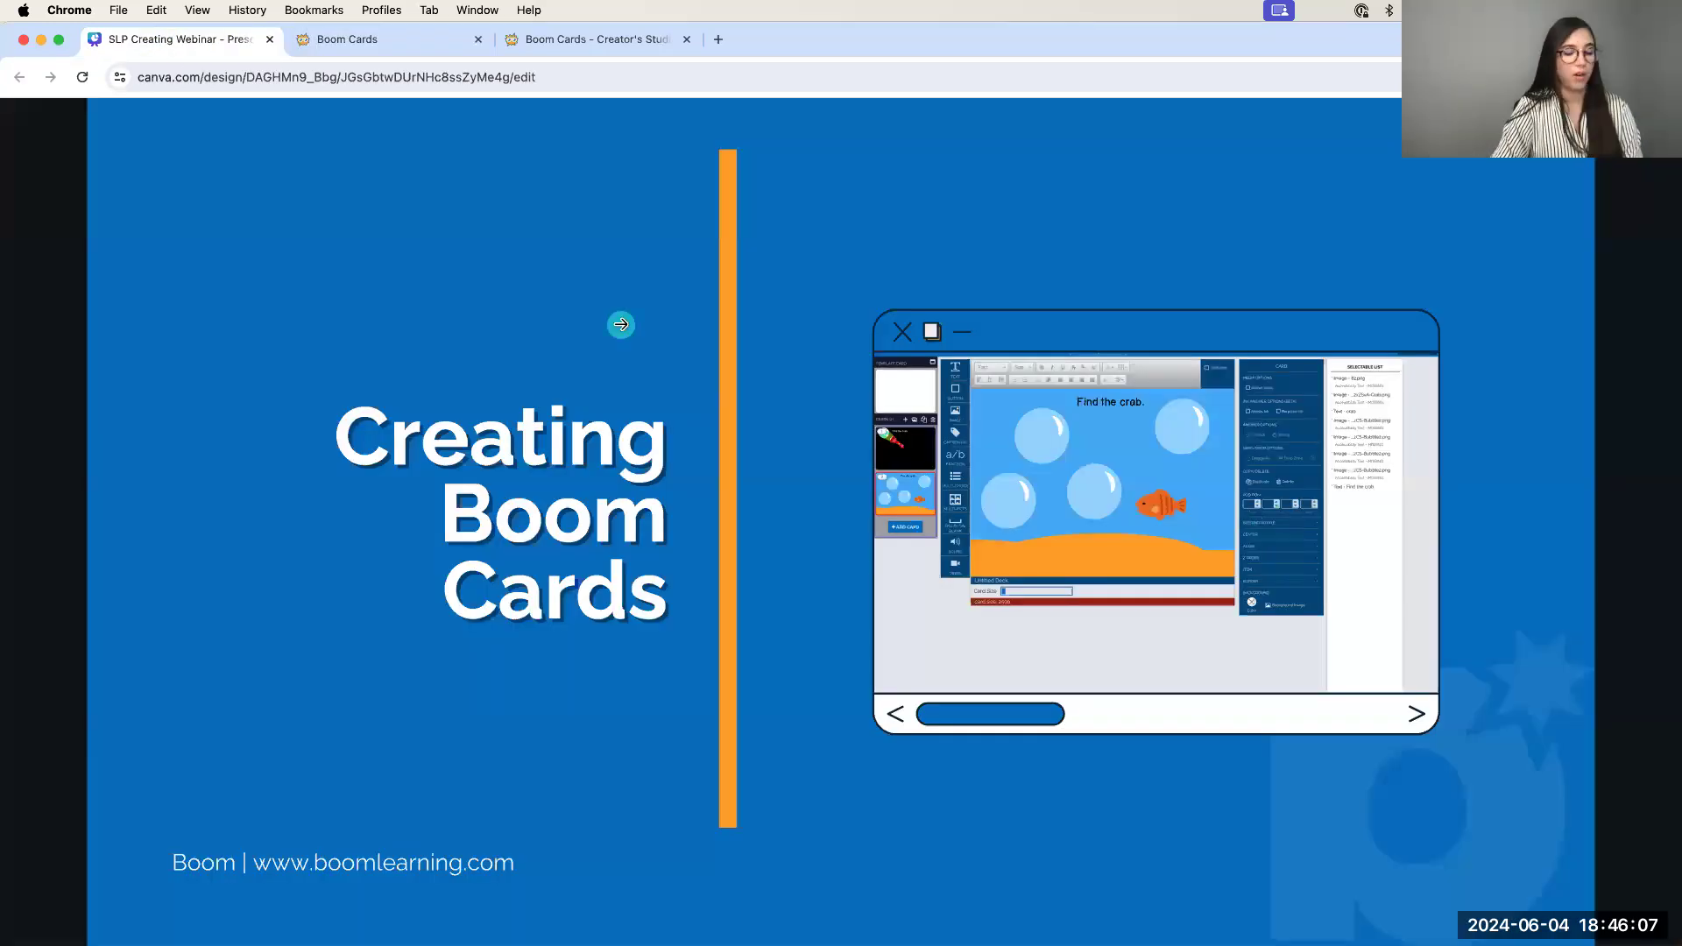
pyautogui.click(688, 346)
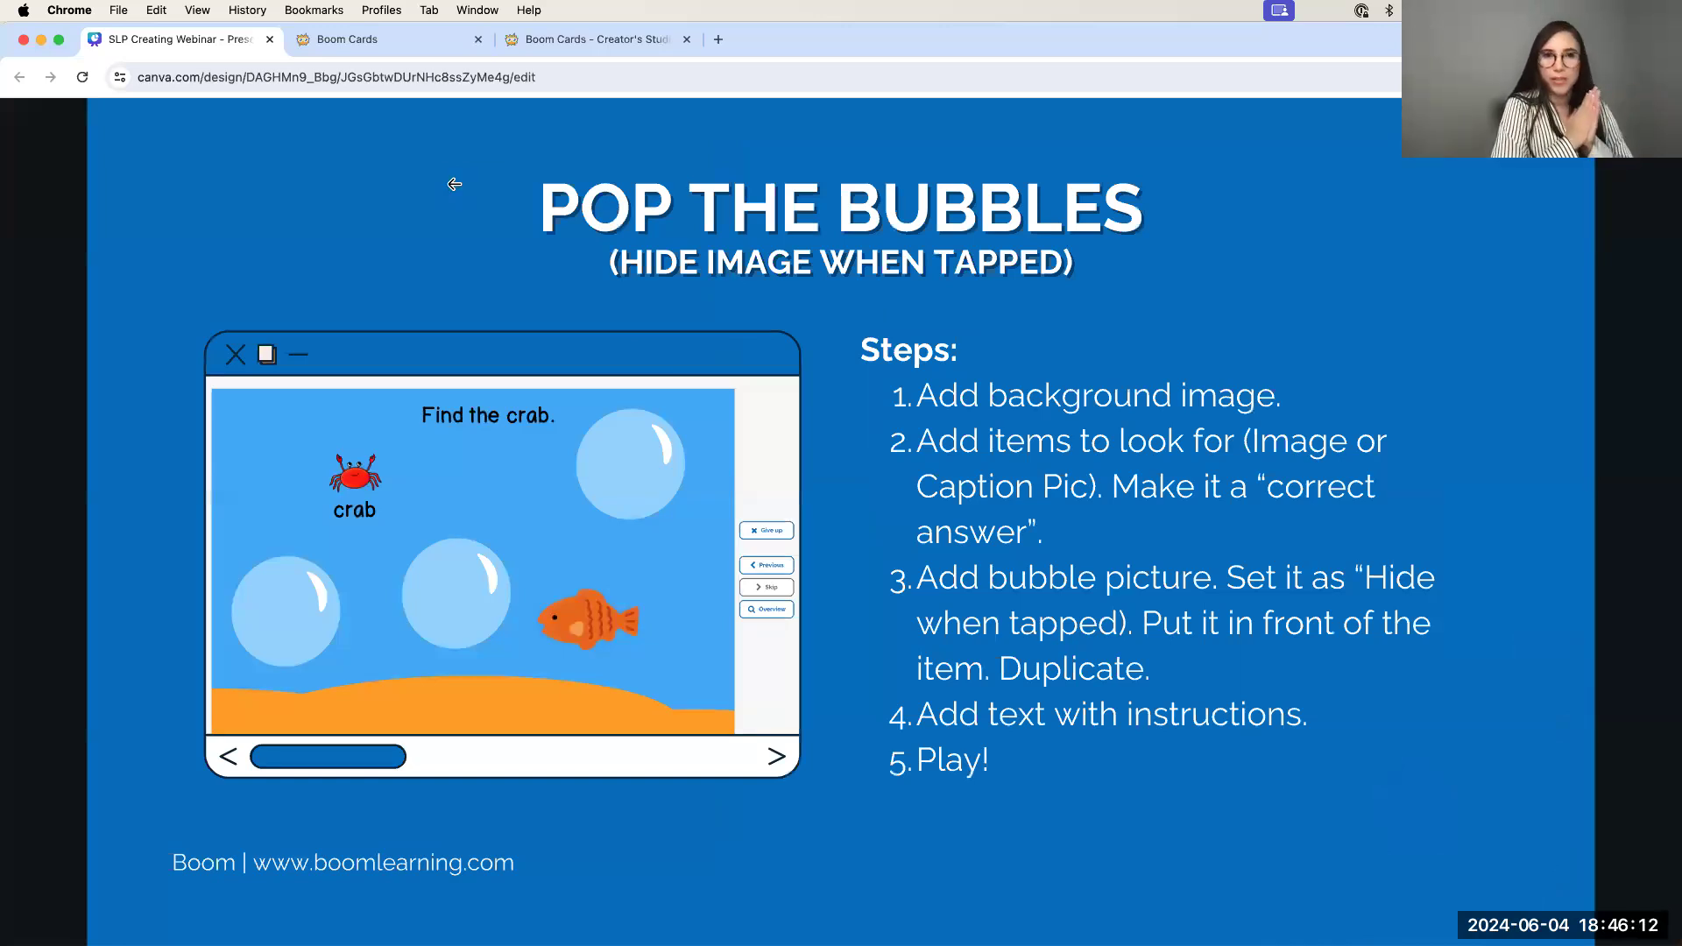
pyautogui.click(368, 39)
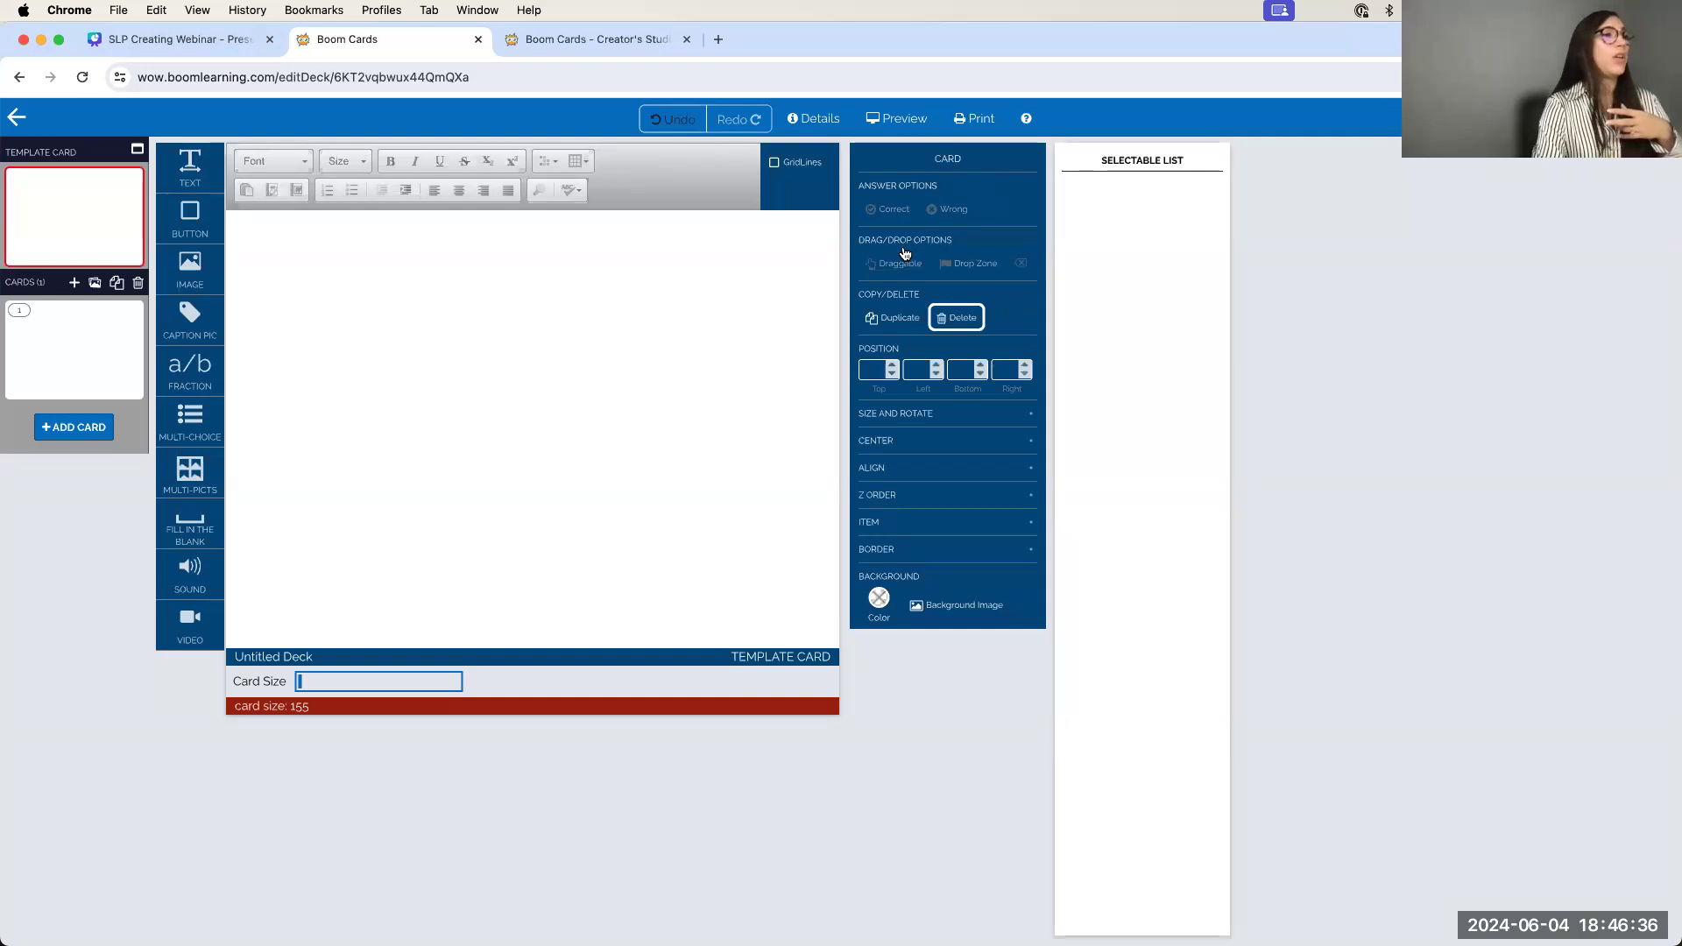
# Reset the browser zoom with Cmd+0 so the full card, card list and properties panel show
pyautogui.scroll(5, 905, 254)
pyautogui.scroll(1, 907, 253)
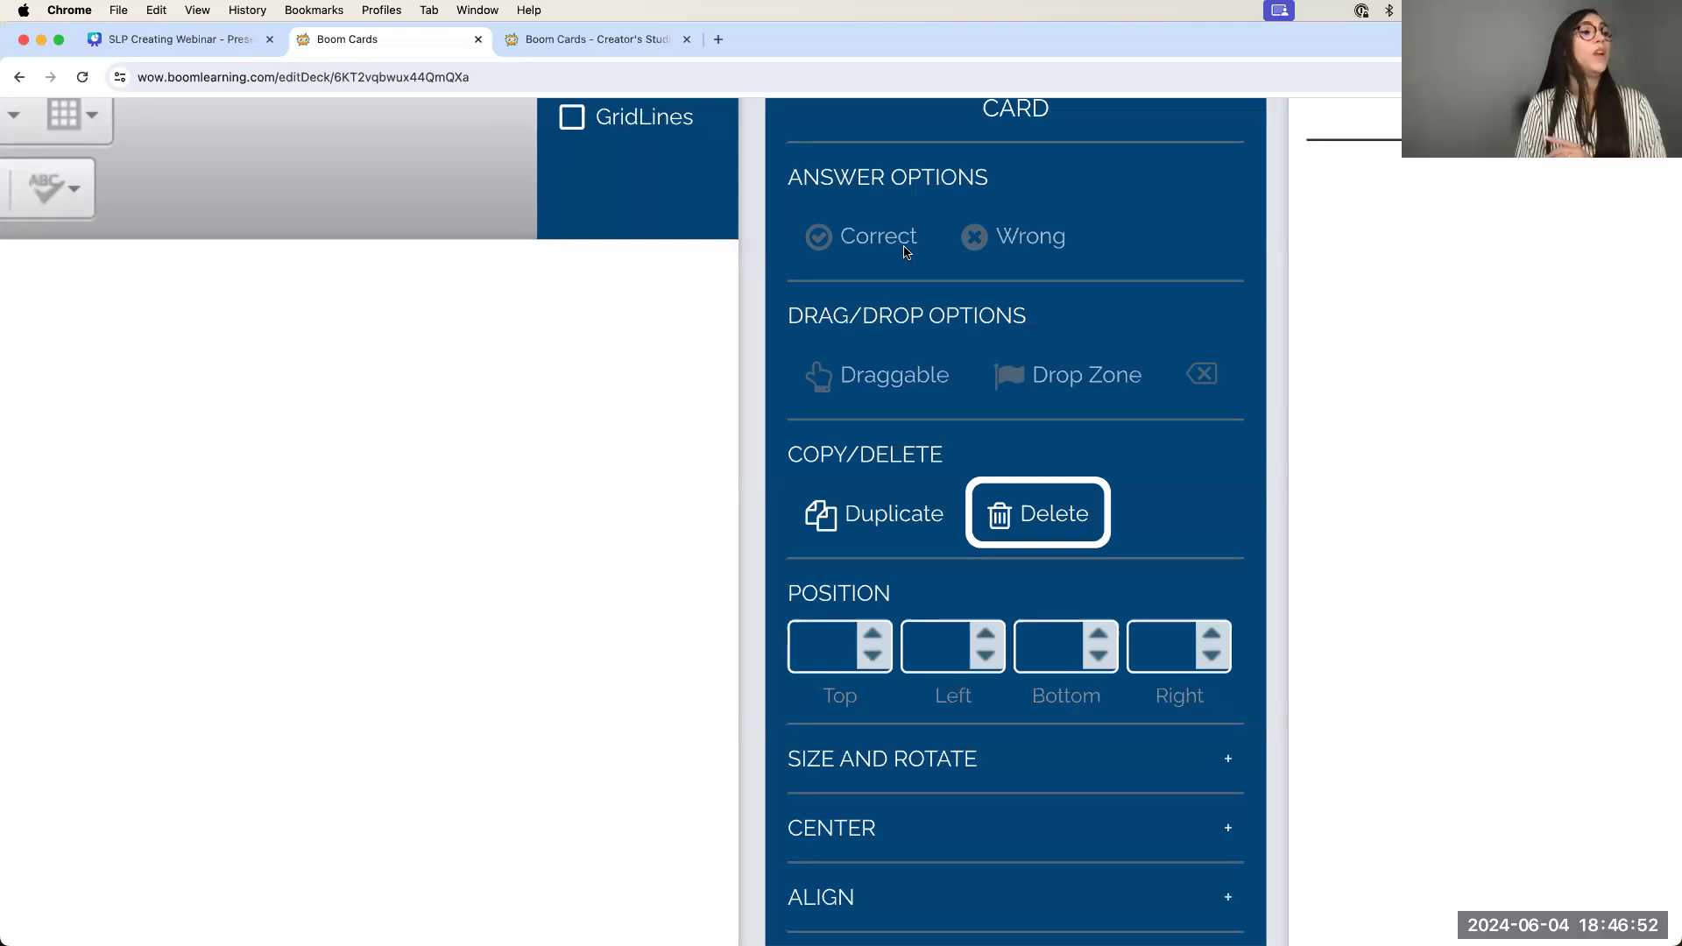
pyautogui.scroll(-5, 895, 539)
pyautogui.scroll(-5, 895, 539)
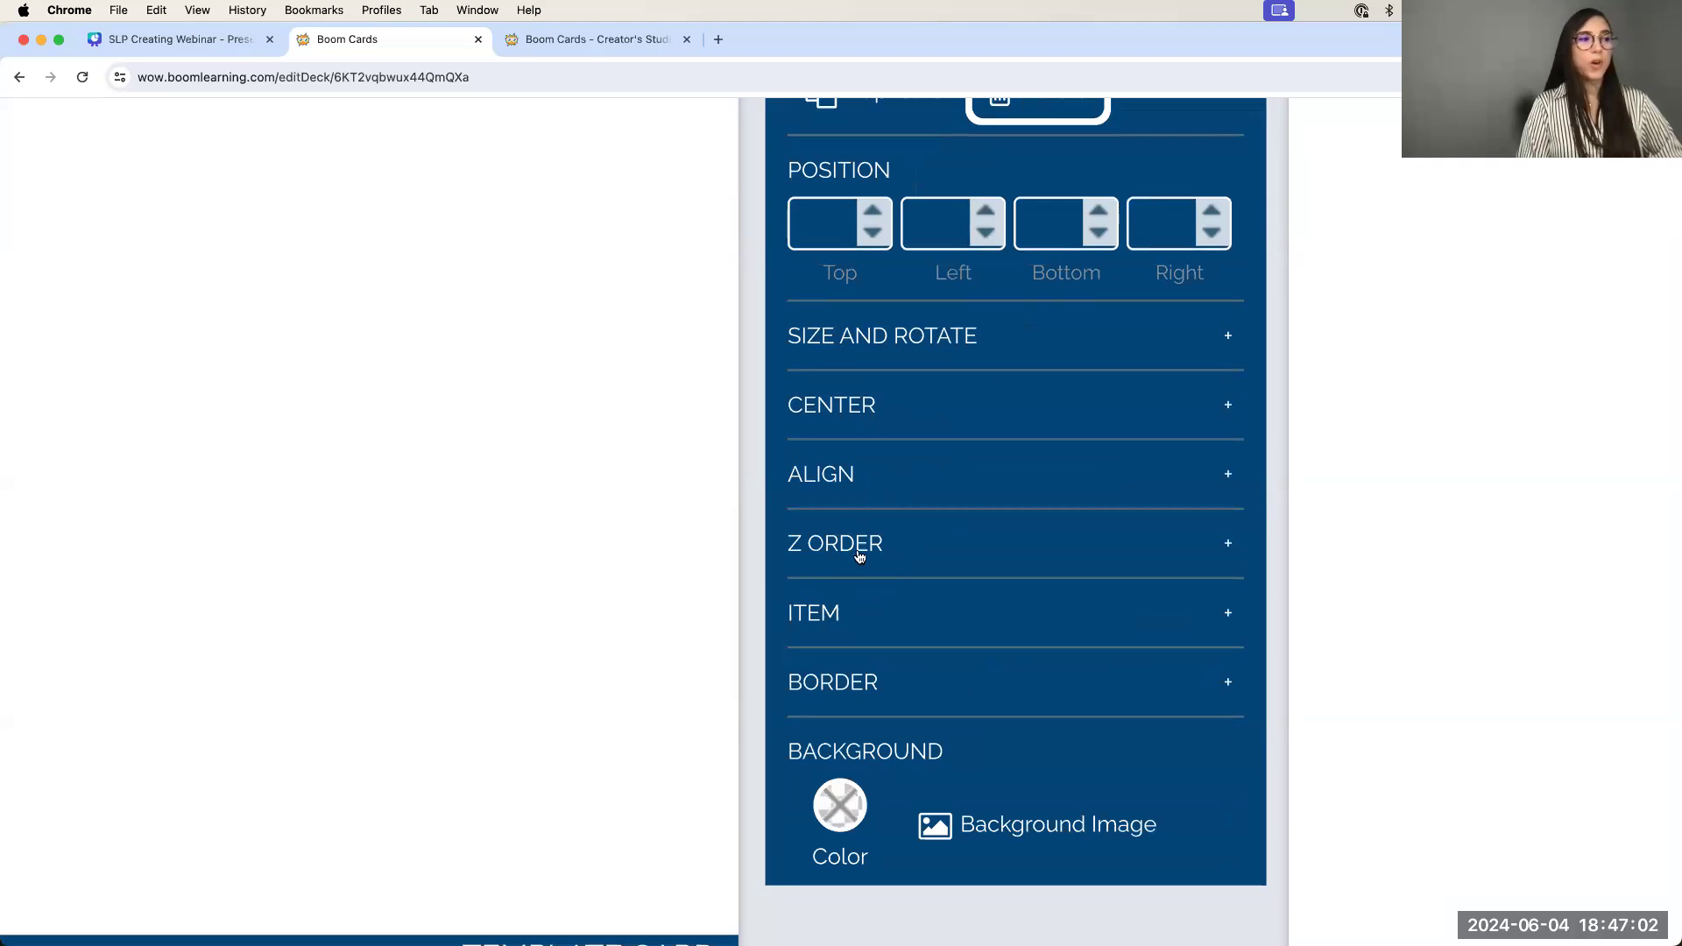
pyautogui.scroll(2, 859, 549)
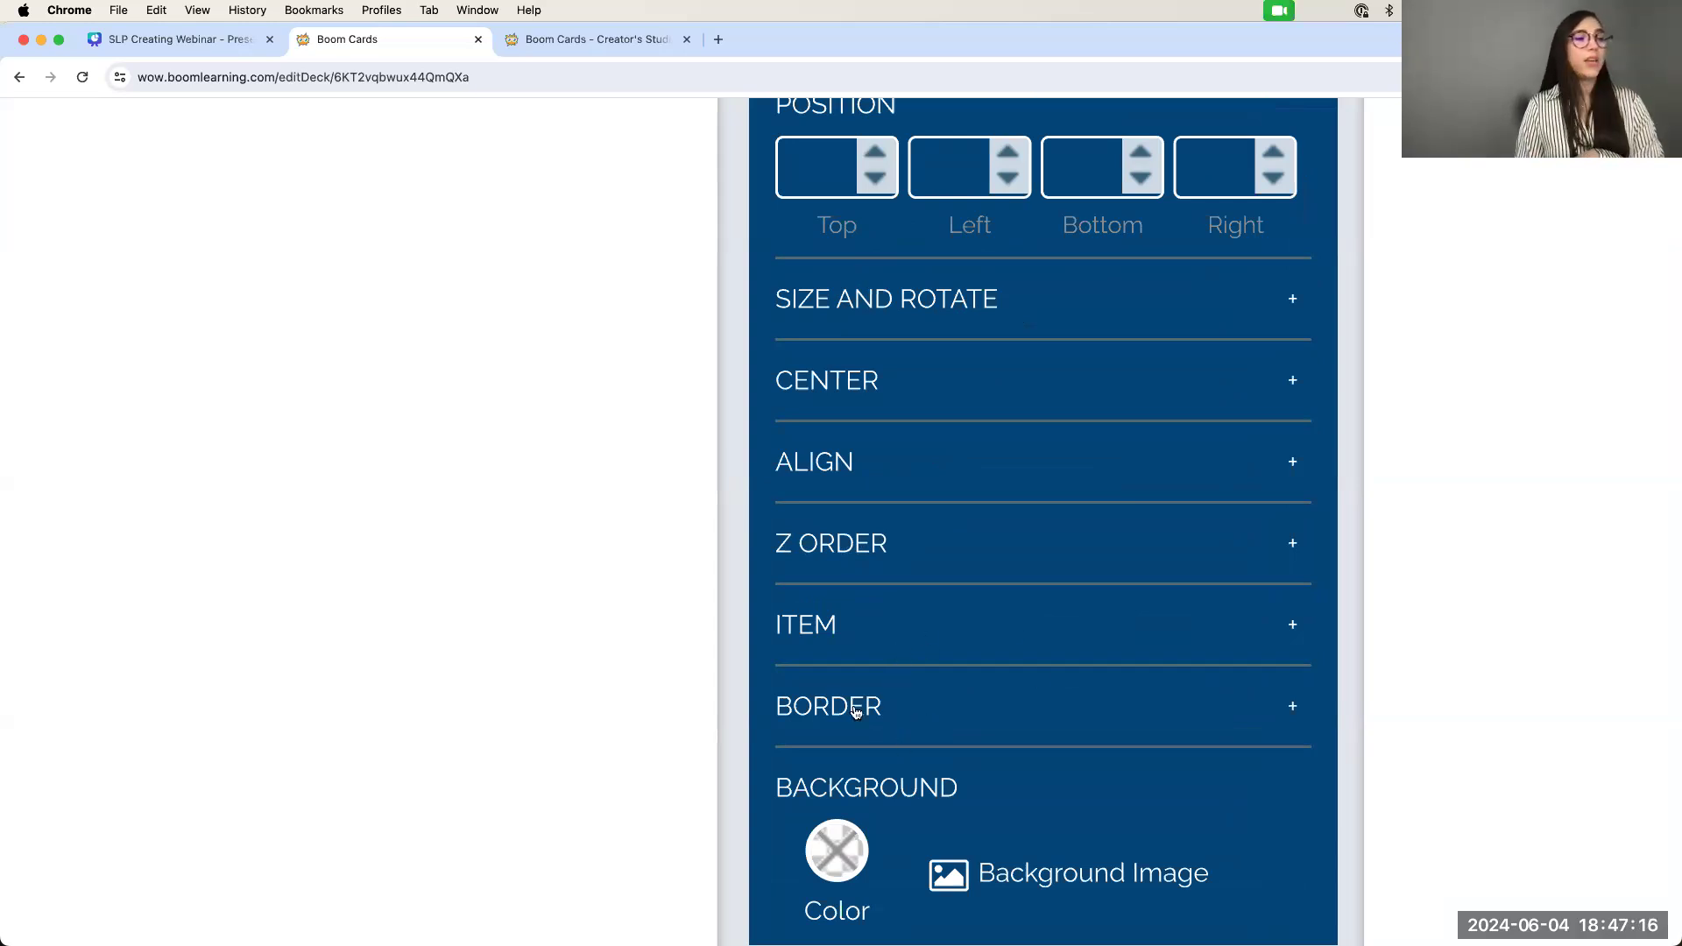
pyautogui.scroll(-2, 856, 705)
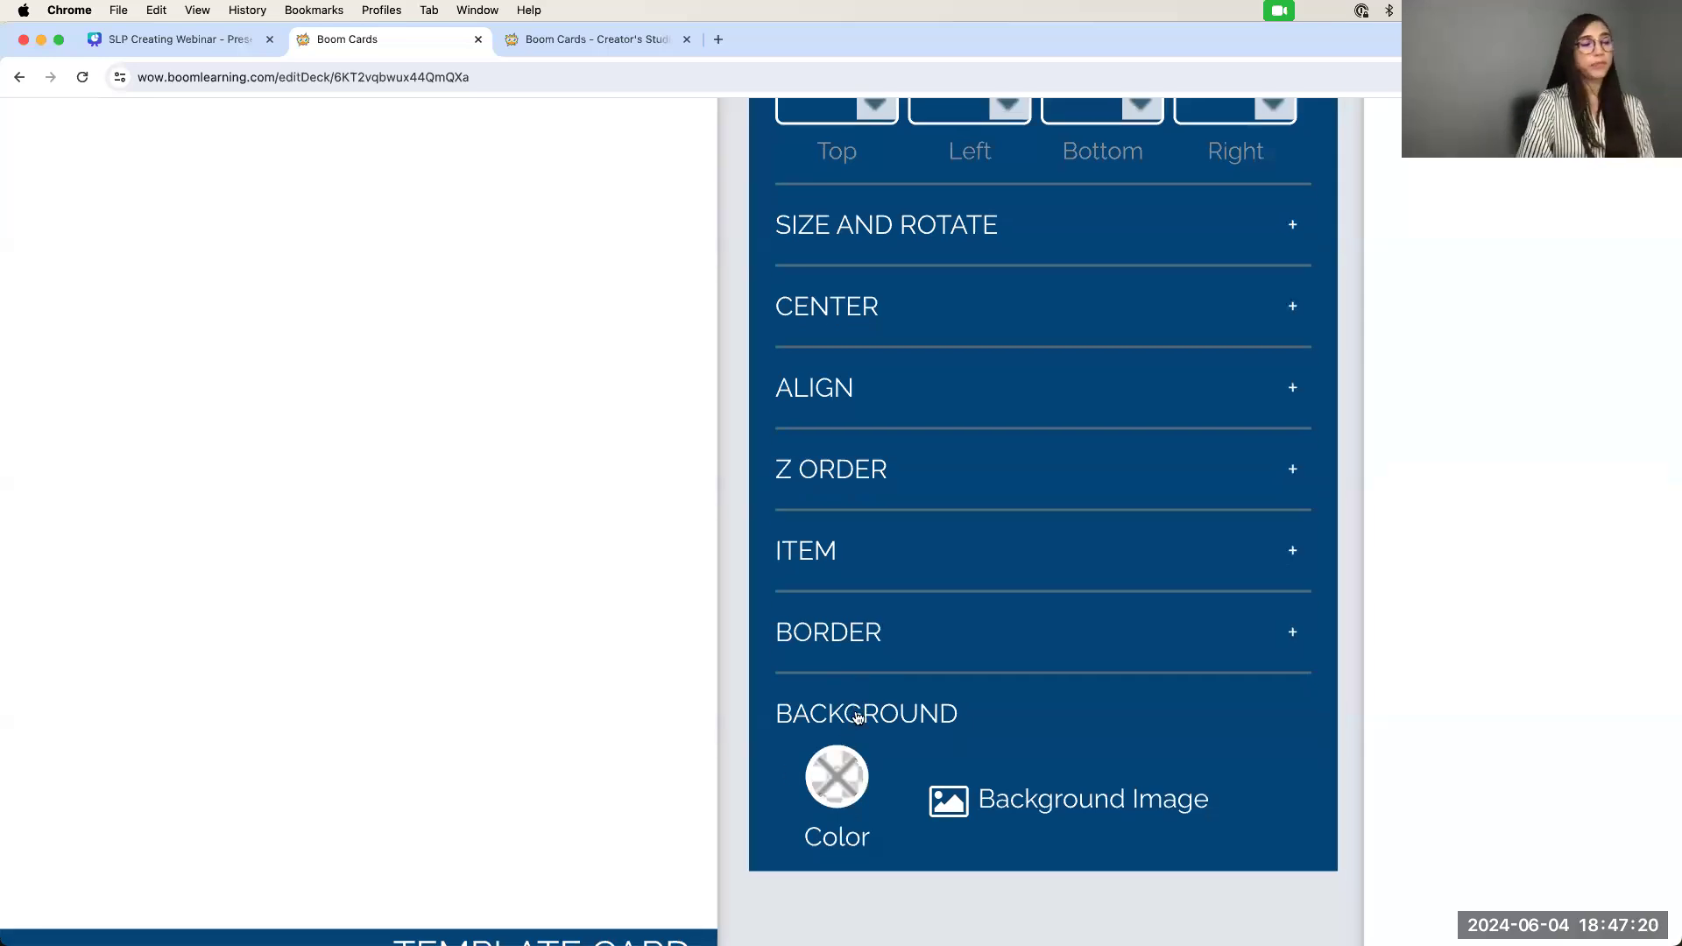
pyautogui.press('super+0')
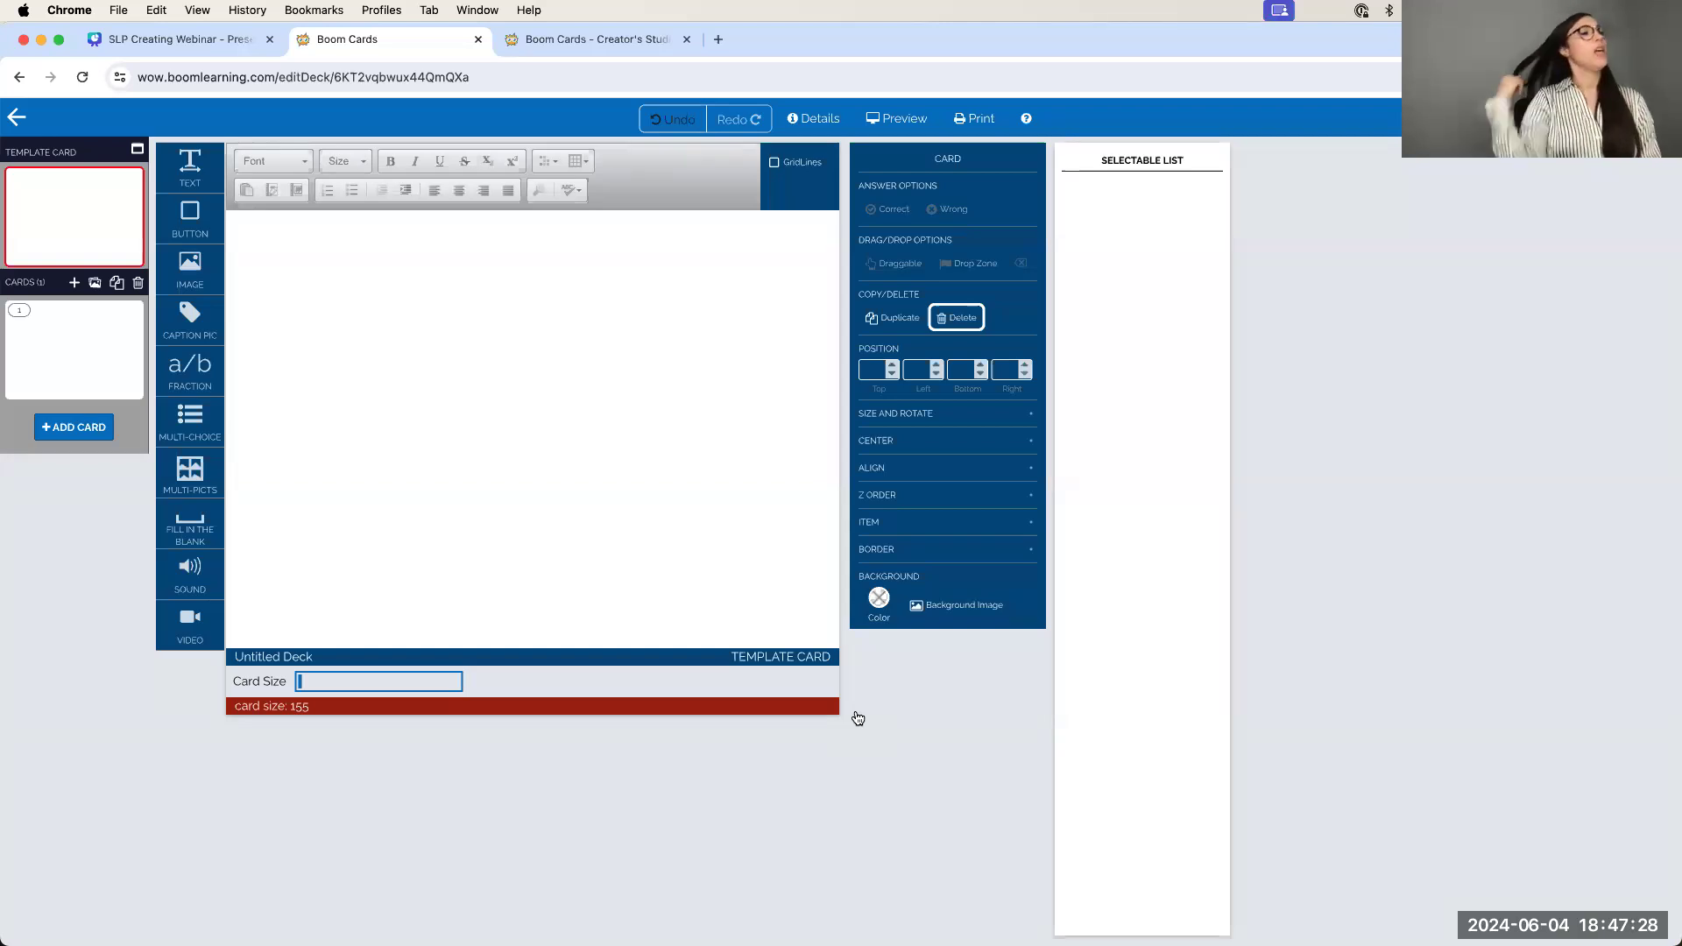
# Place Canva's Pop the Bubbles slide in a narrow left window beside a separate Boom Cards window
pyautogui.click(226, 40)
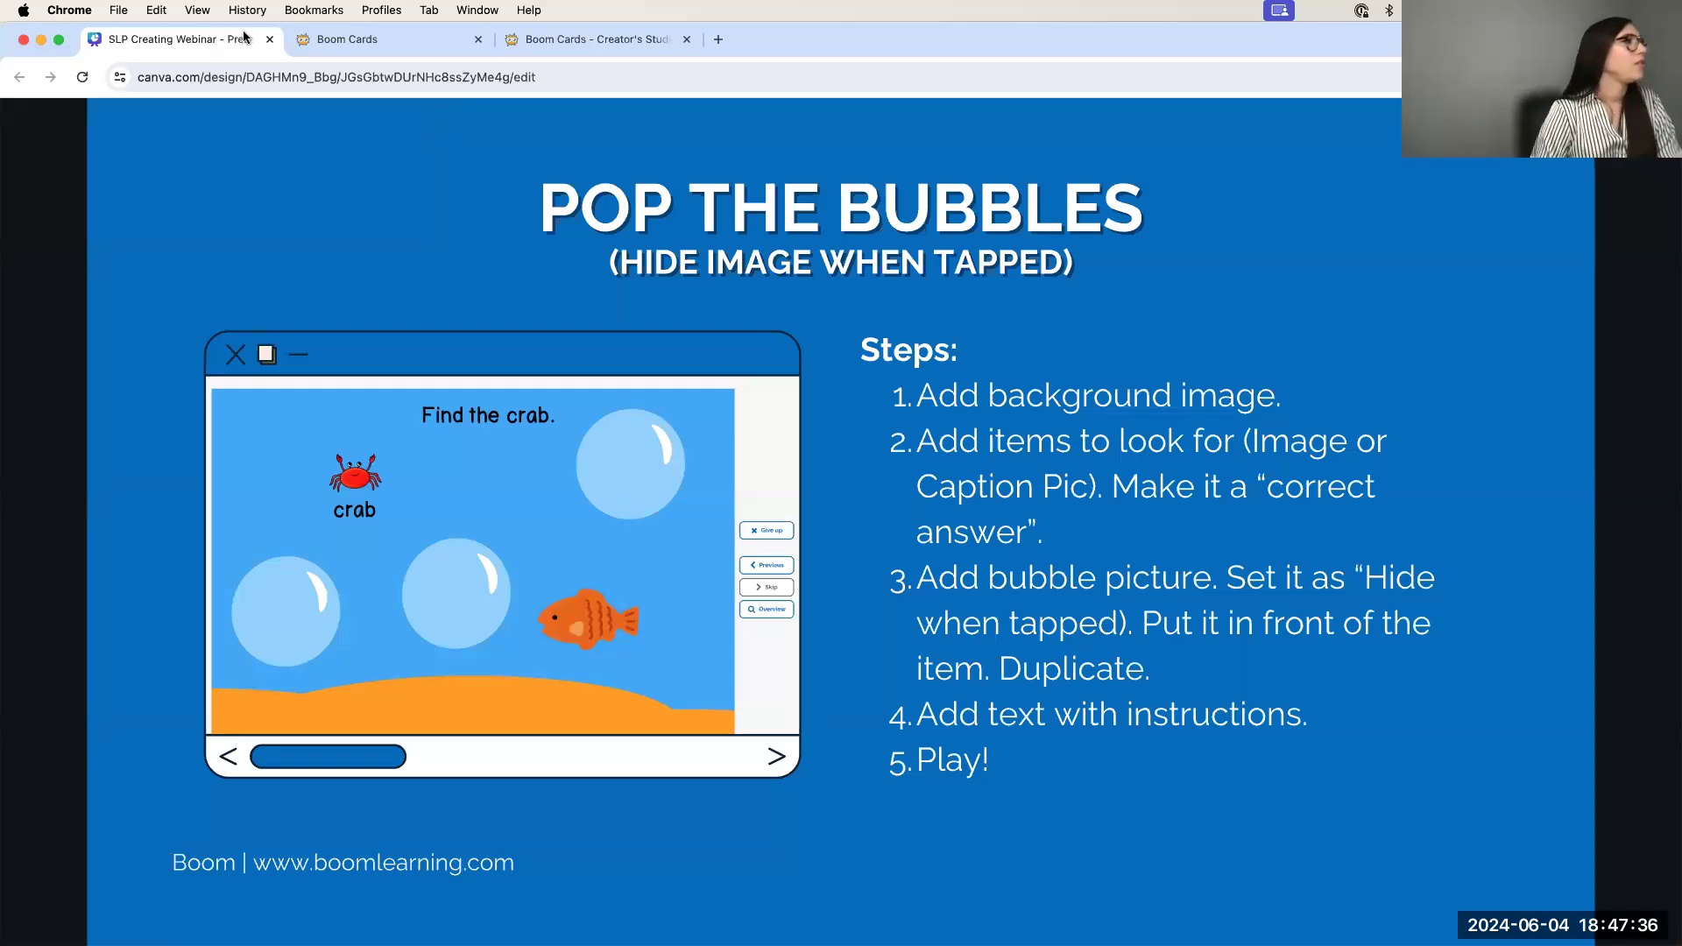
pyautogui.moveTo(1681, 149); pyautogui.dragTo(789, 163)
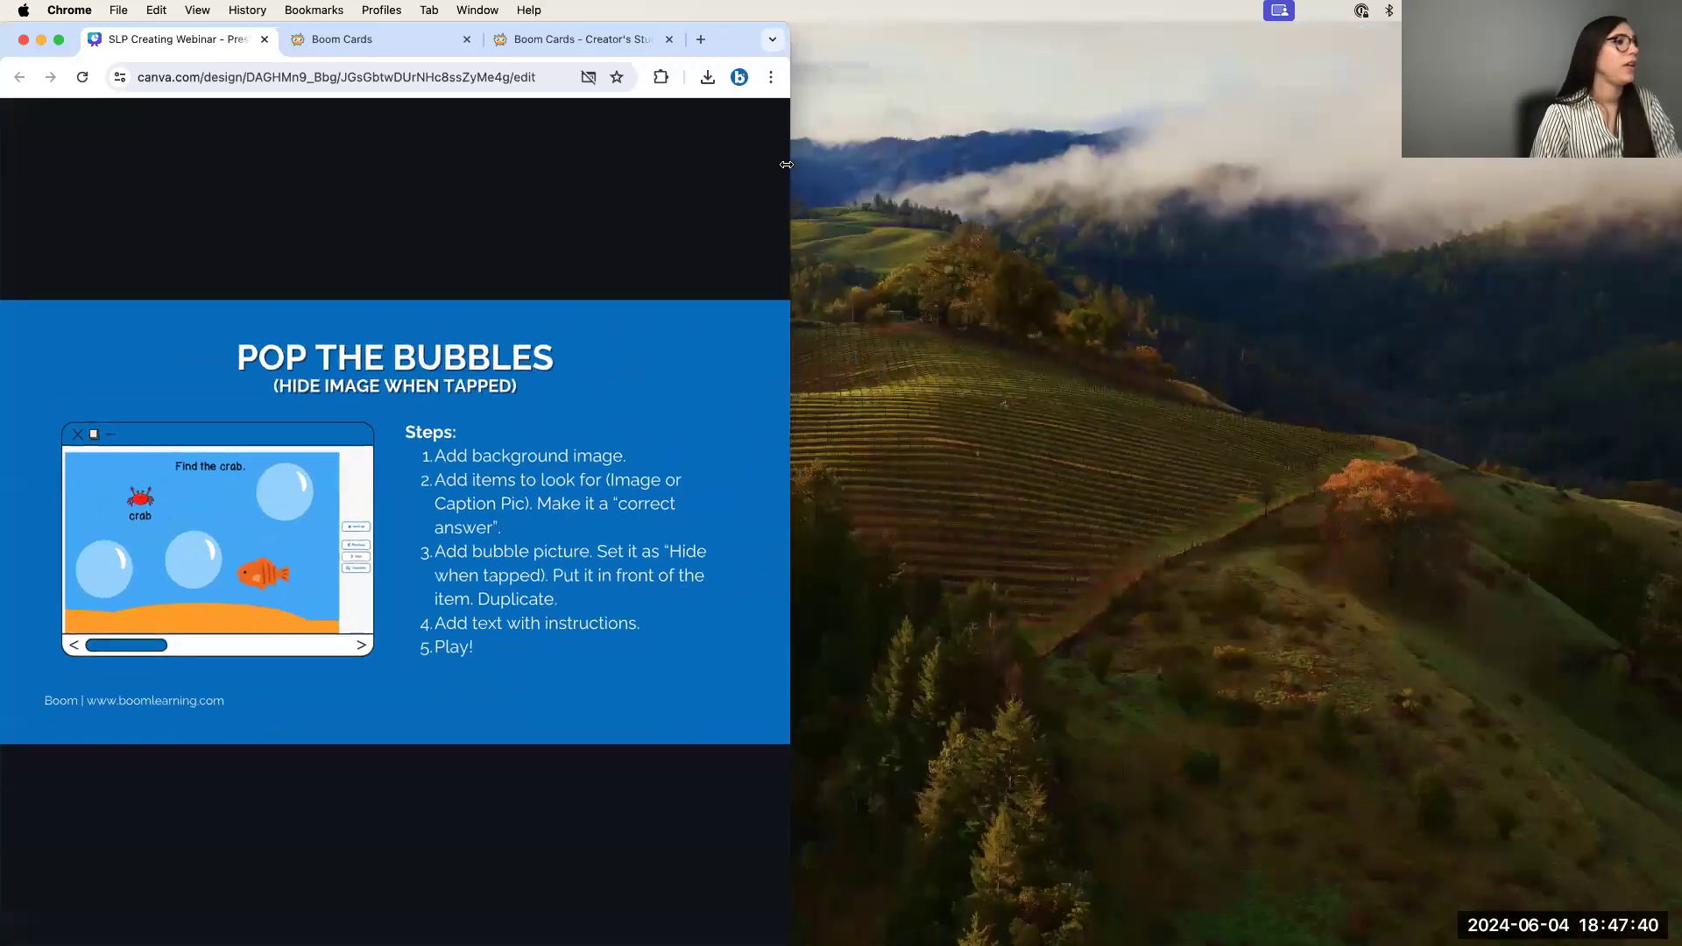
pyautogui.click(387, 40)
pyautogui.moveTo(387, 40); pyautogui.dragTo(1231, 39)
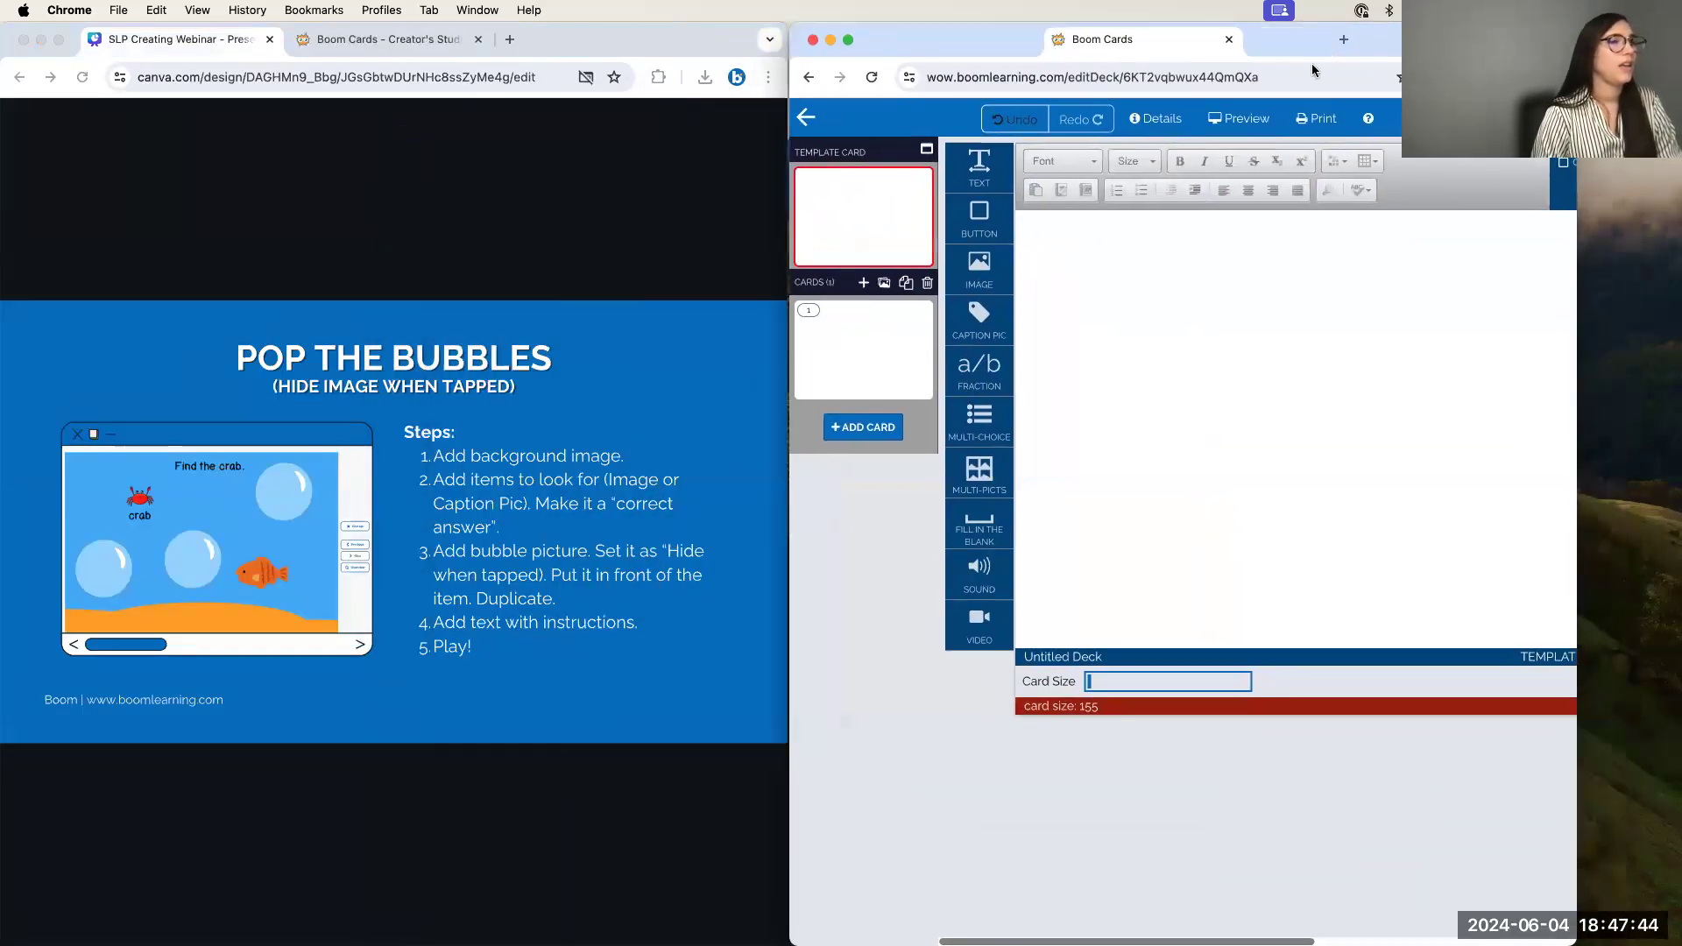
pyautogui.moveTo(1578, 114); pyautogui.dragTo(1681, 114)
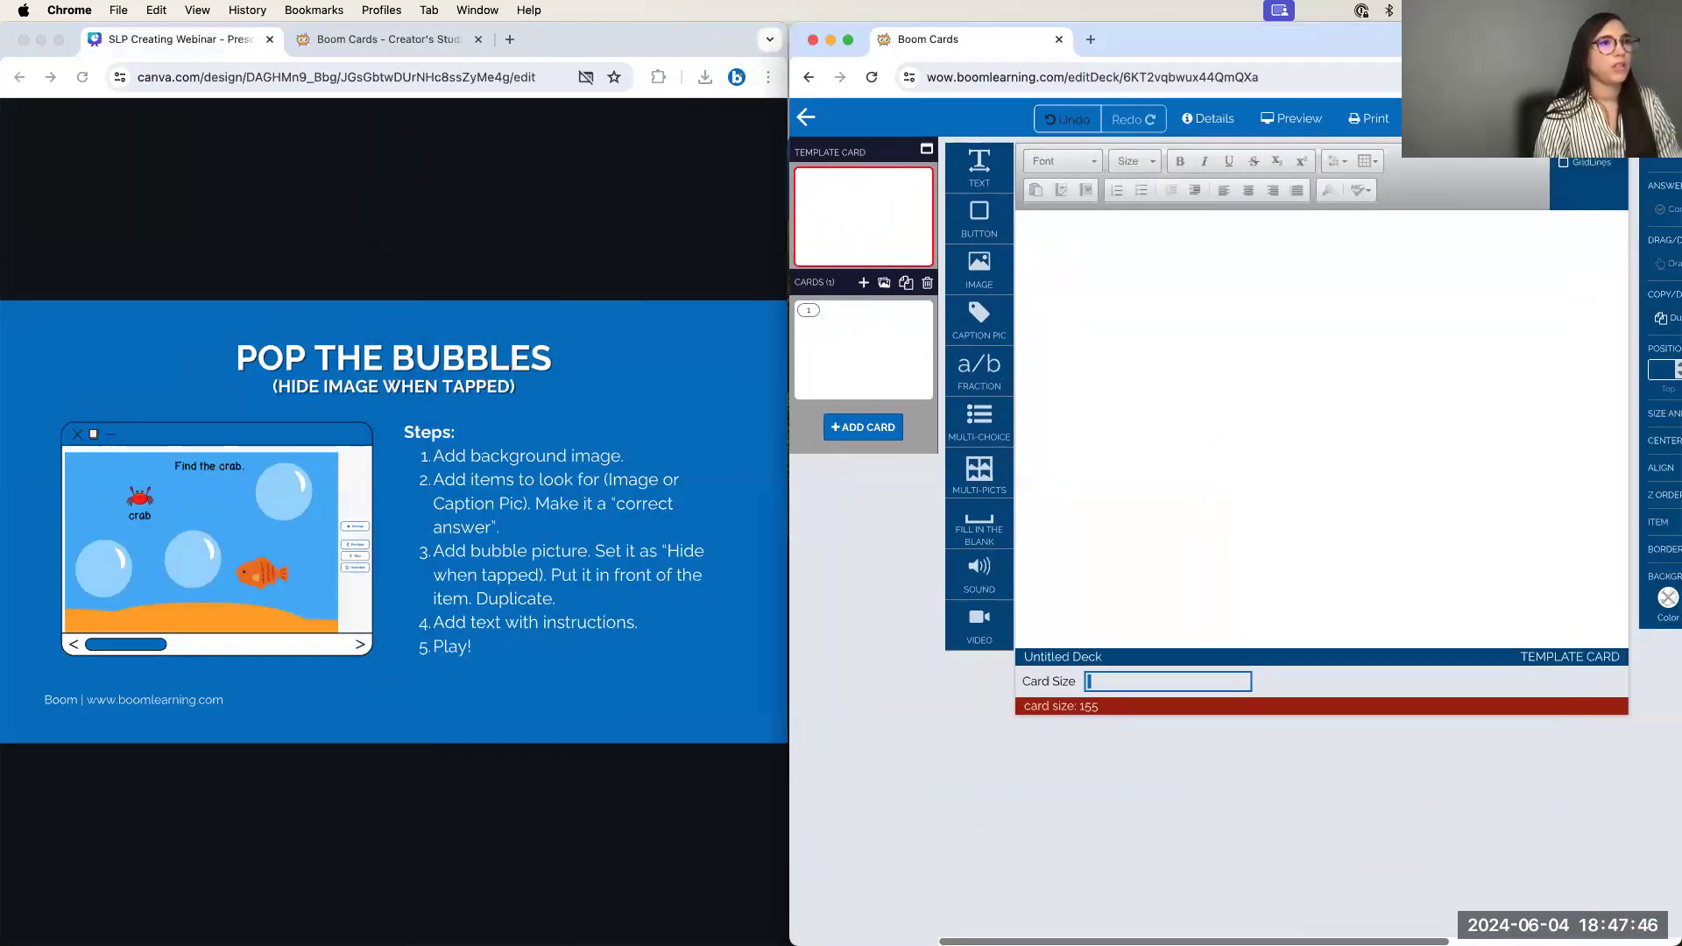
pyautogui.moveTo(788, 140); pyautogui.dragTo(606, 186)
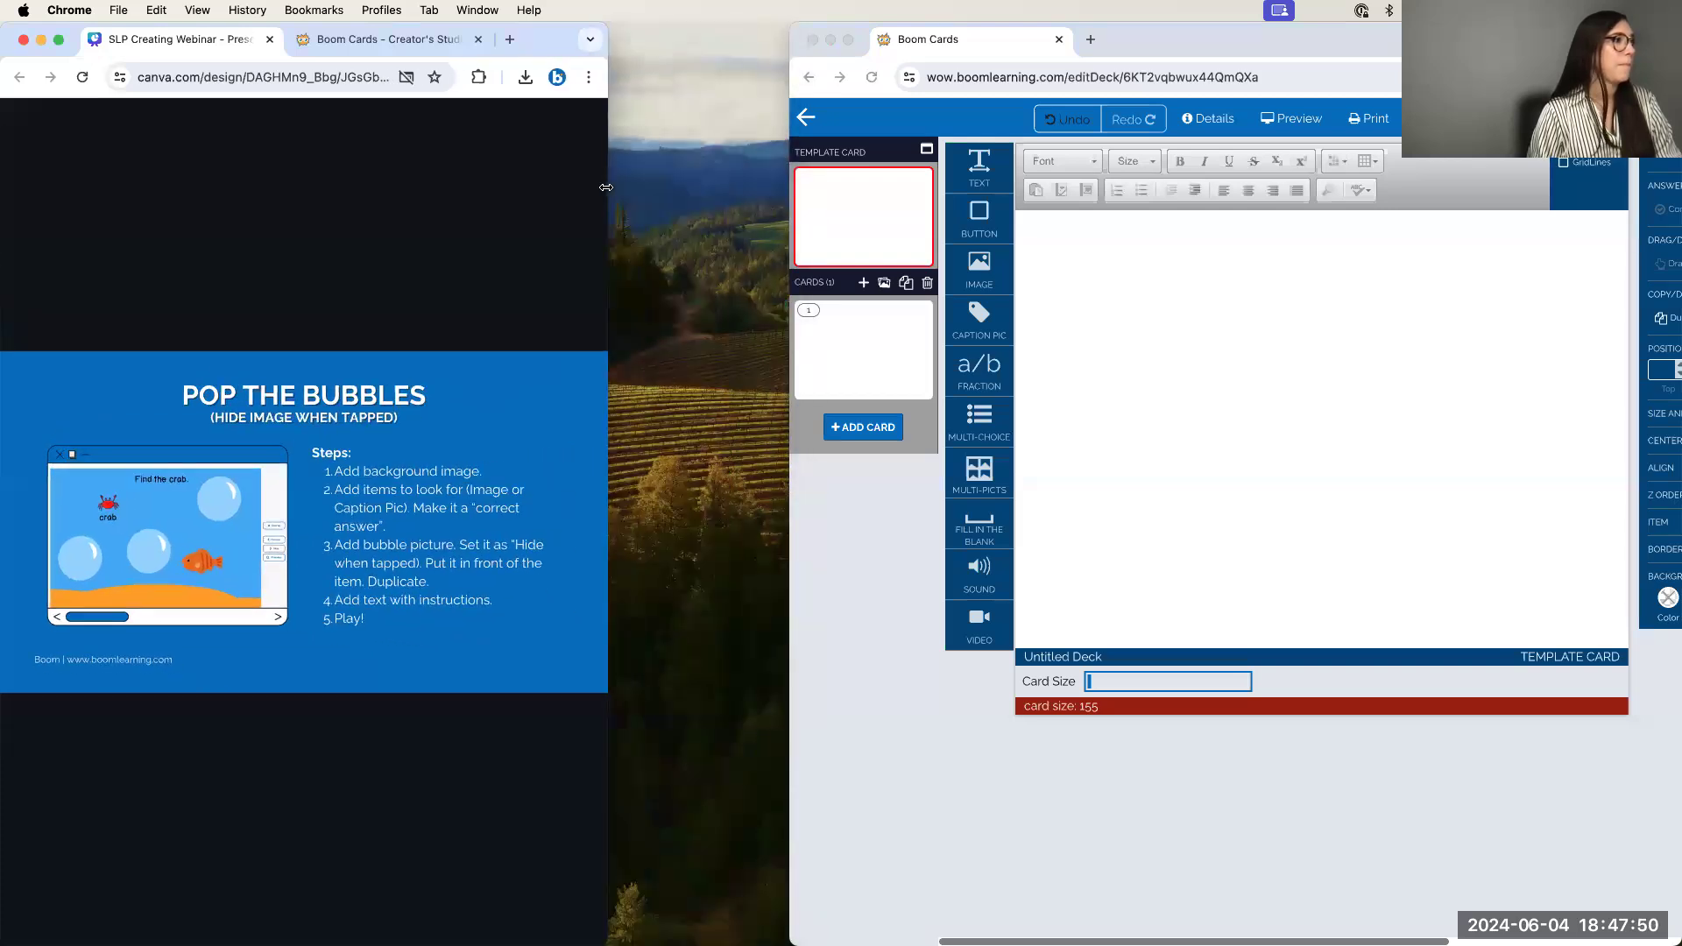
pyautogui.click(798, 294)
# Widen the Boom Cards editor window so the right-hand card properties panel is fully visible
pyautogui.moveTo(788, 295); pyautogui.dragTo(611, 299)
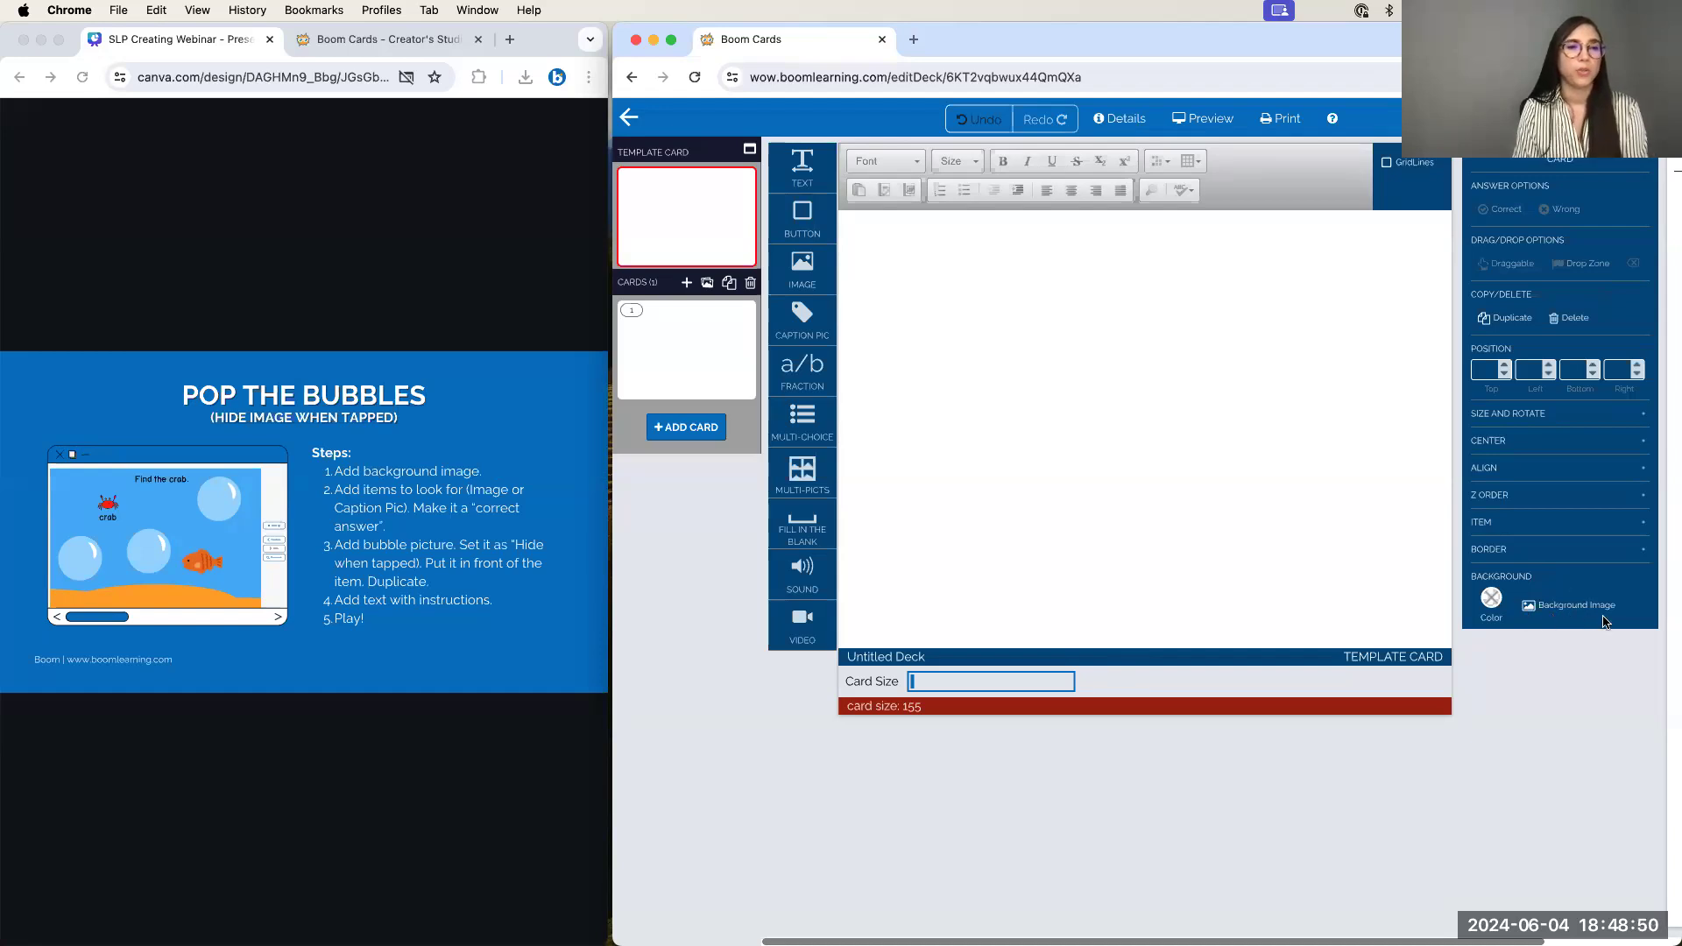
# Open the card's Background Image picker and switch to the Buy Images store
pyautogui.click(1572, 611)
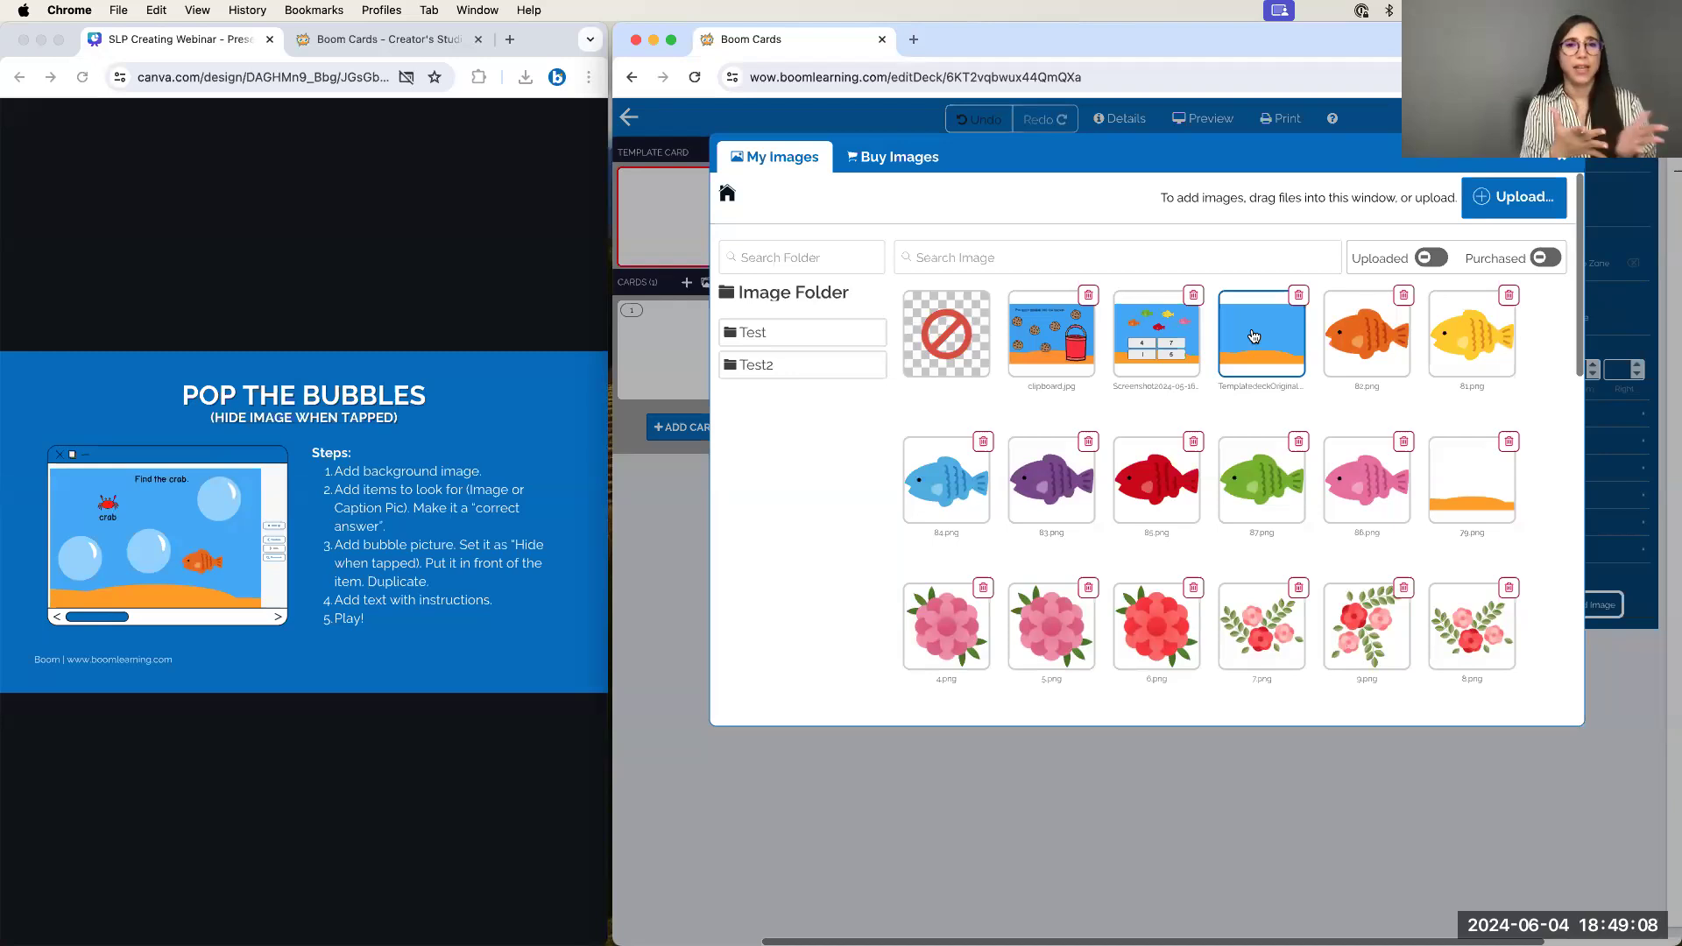
pyautogui.click(895, 158)
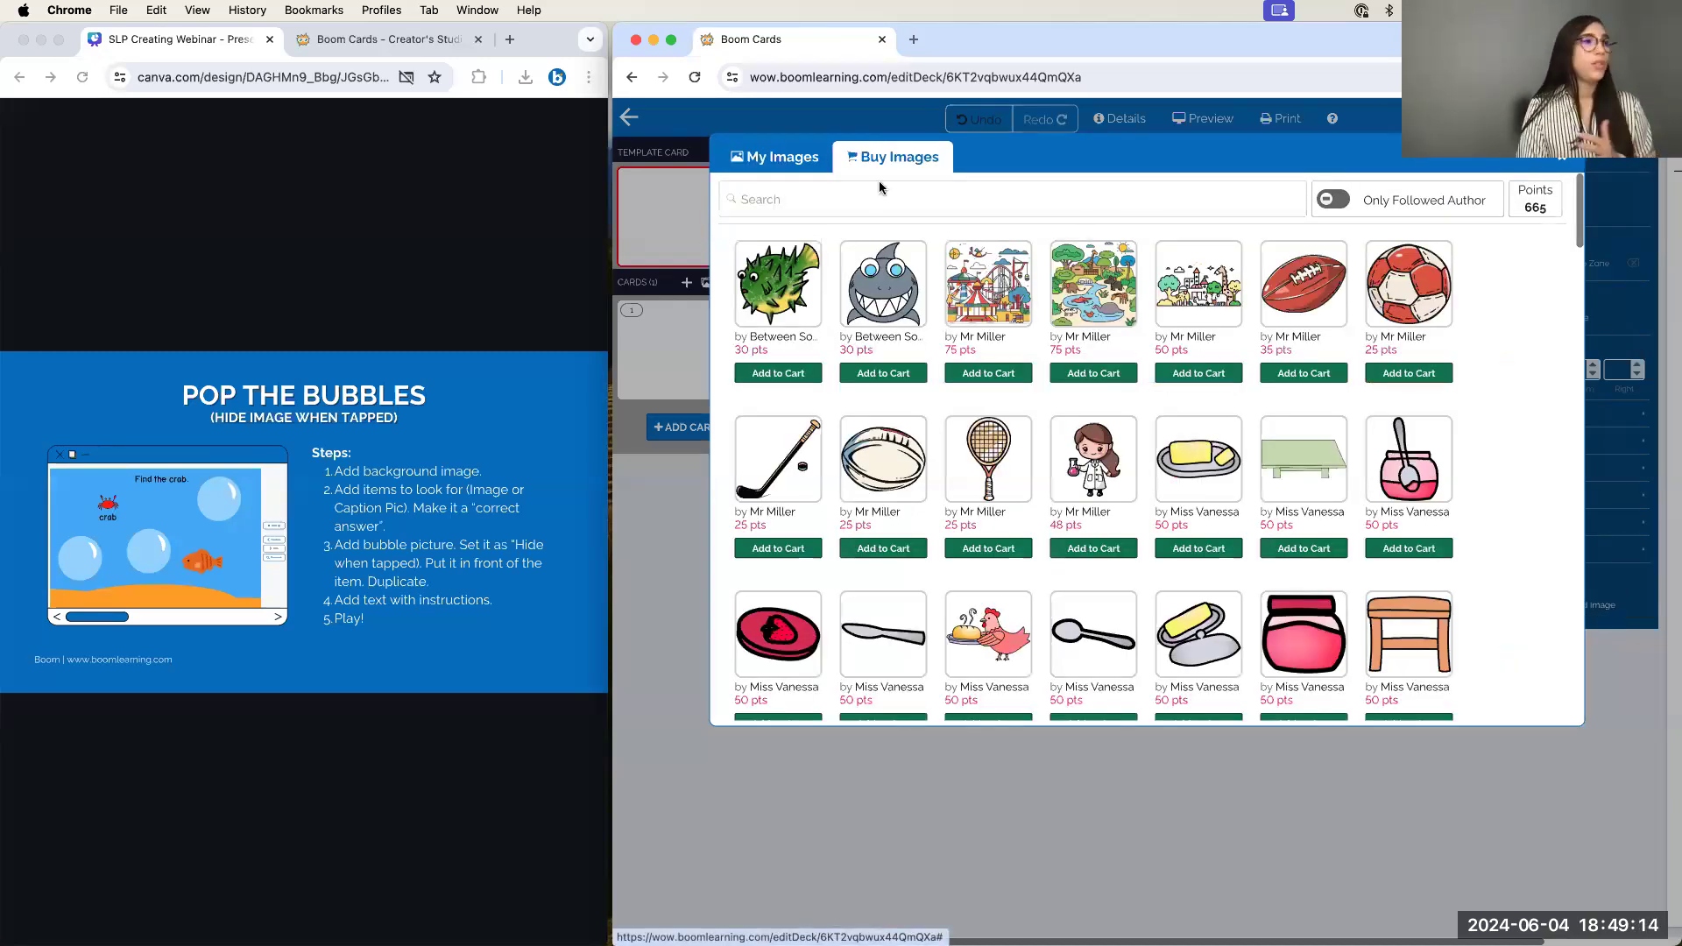
# Search the store for 'beach' and buy the Education beach image for 100 points
pyautogui.click(852, 202)
pyautogui.write('beach')
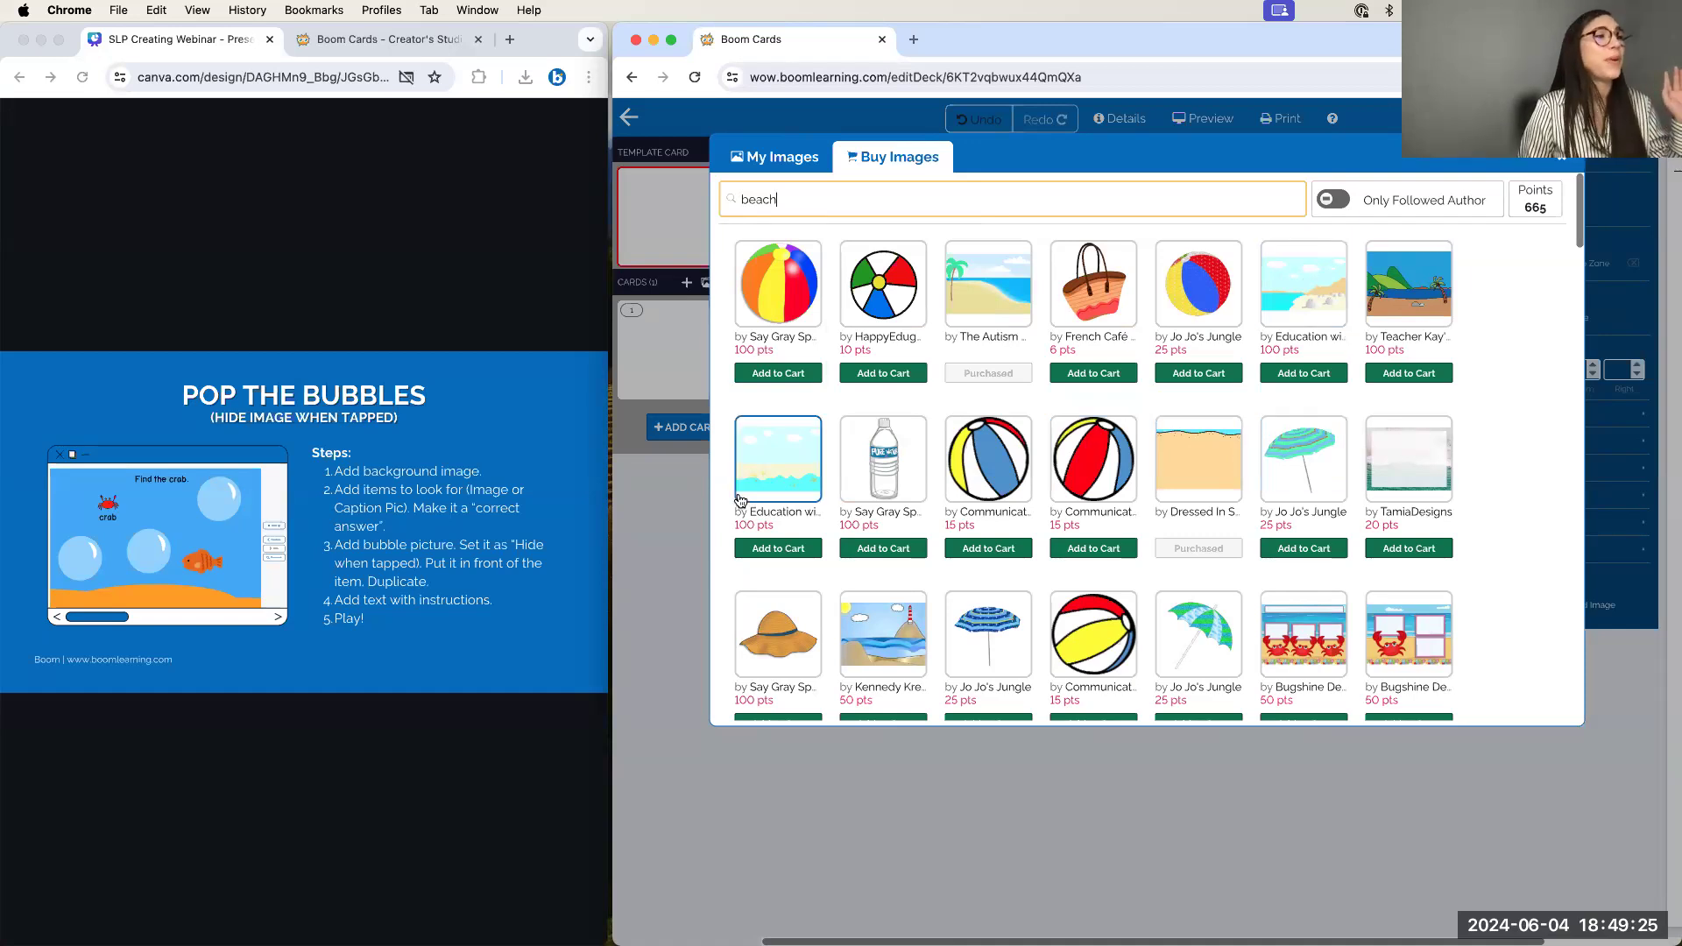
pyautogui.click(787, 484)
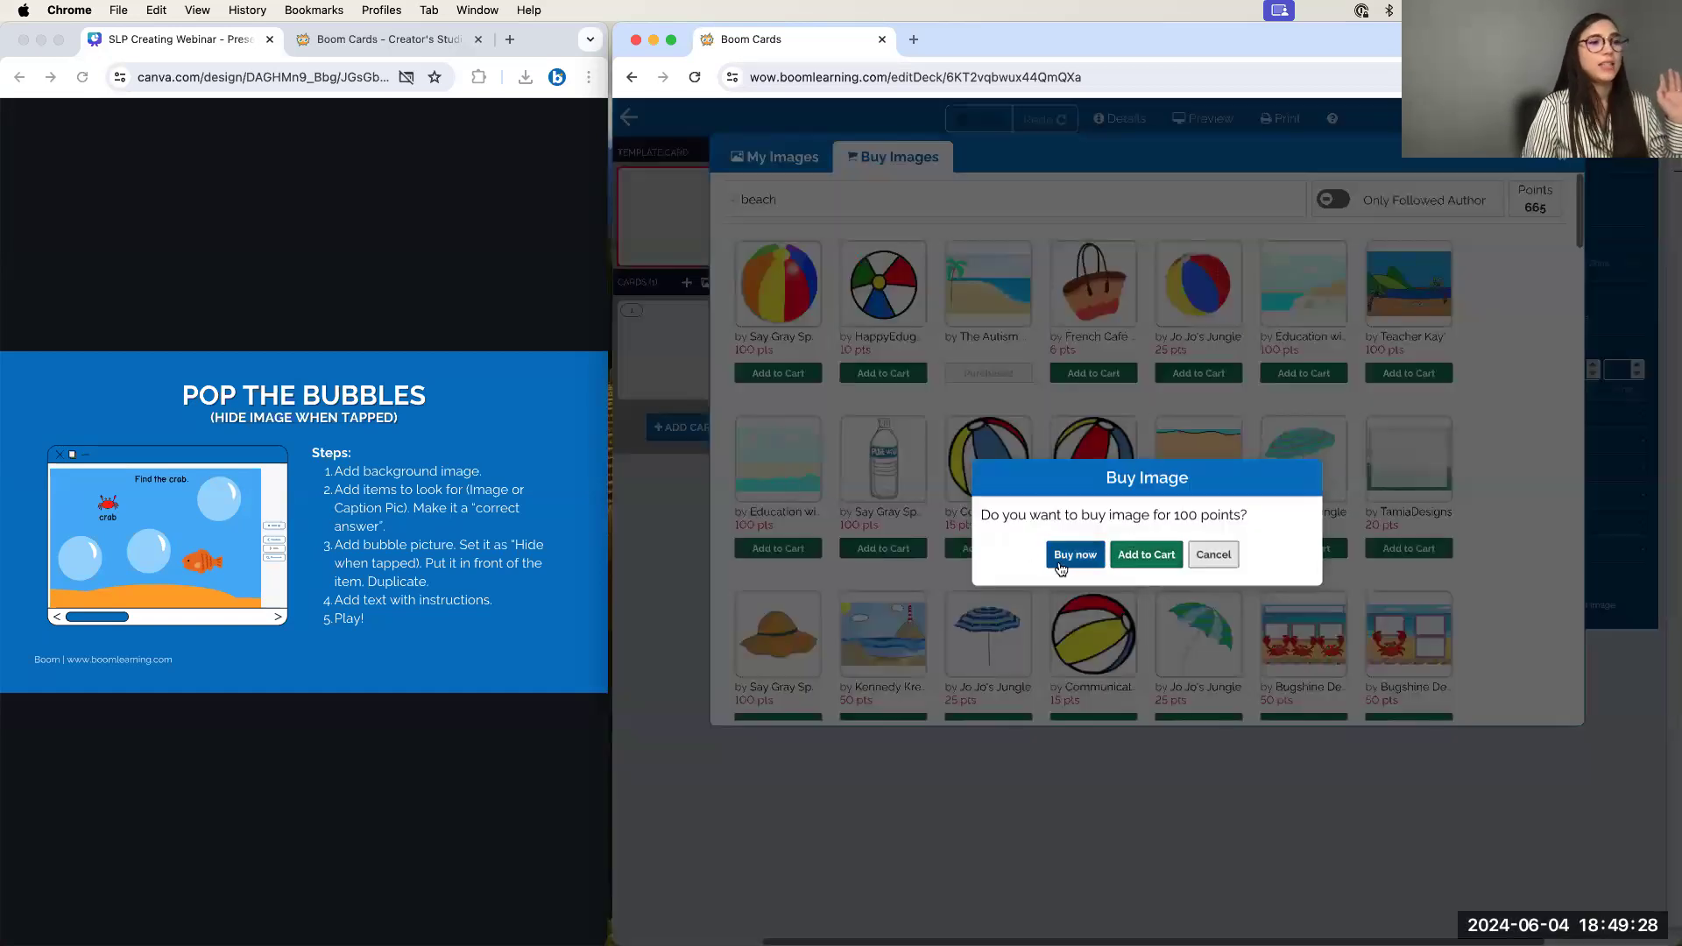
pyautogui.click(1059, 566)
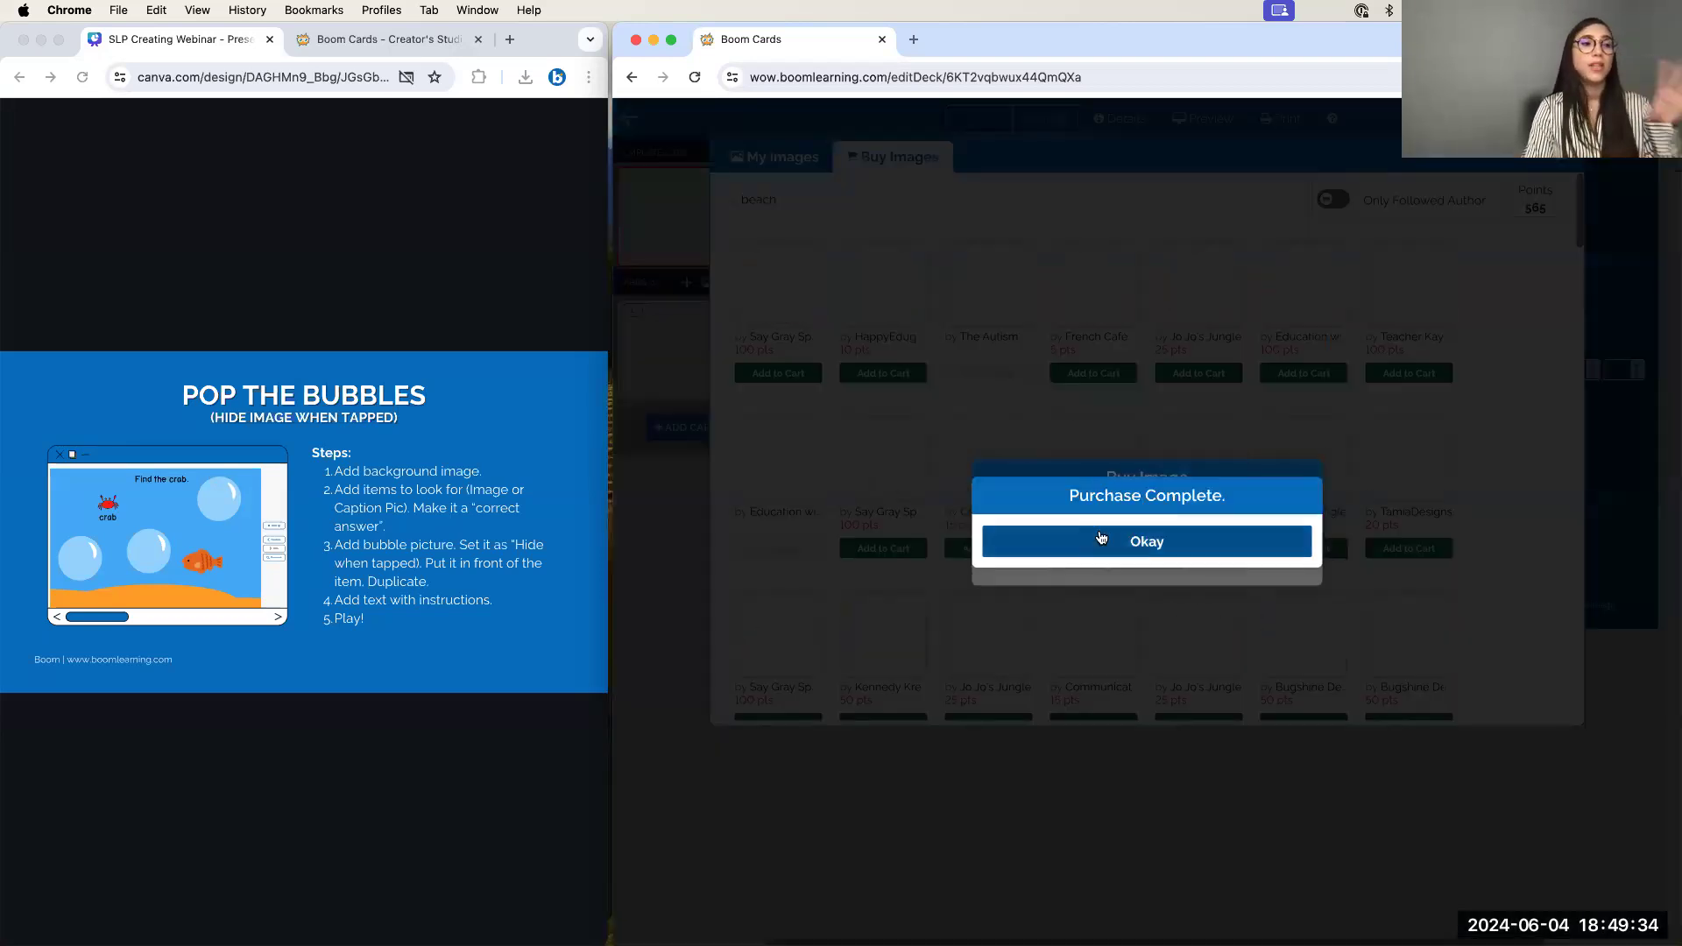
pyautogui.click(1098, 546)
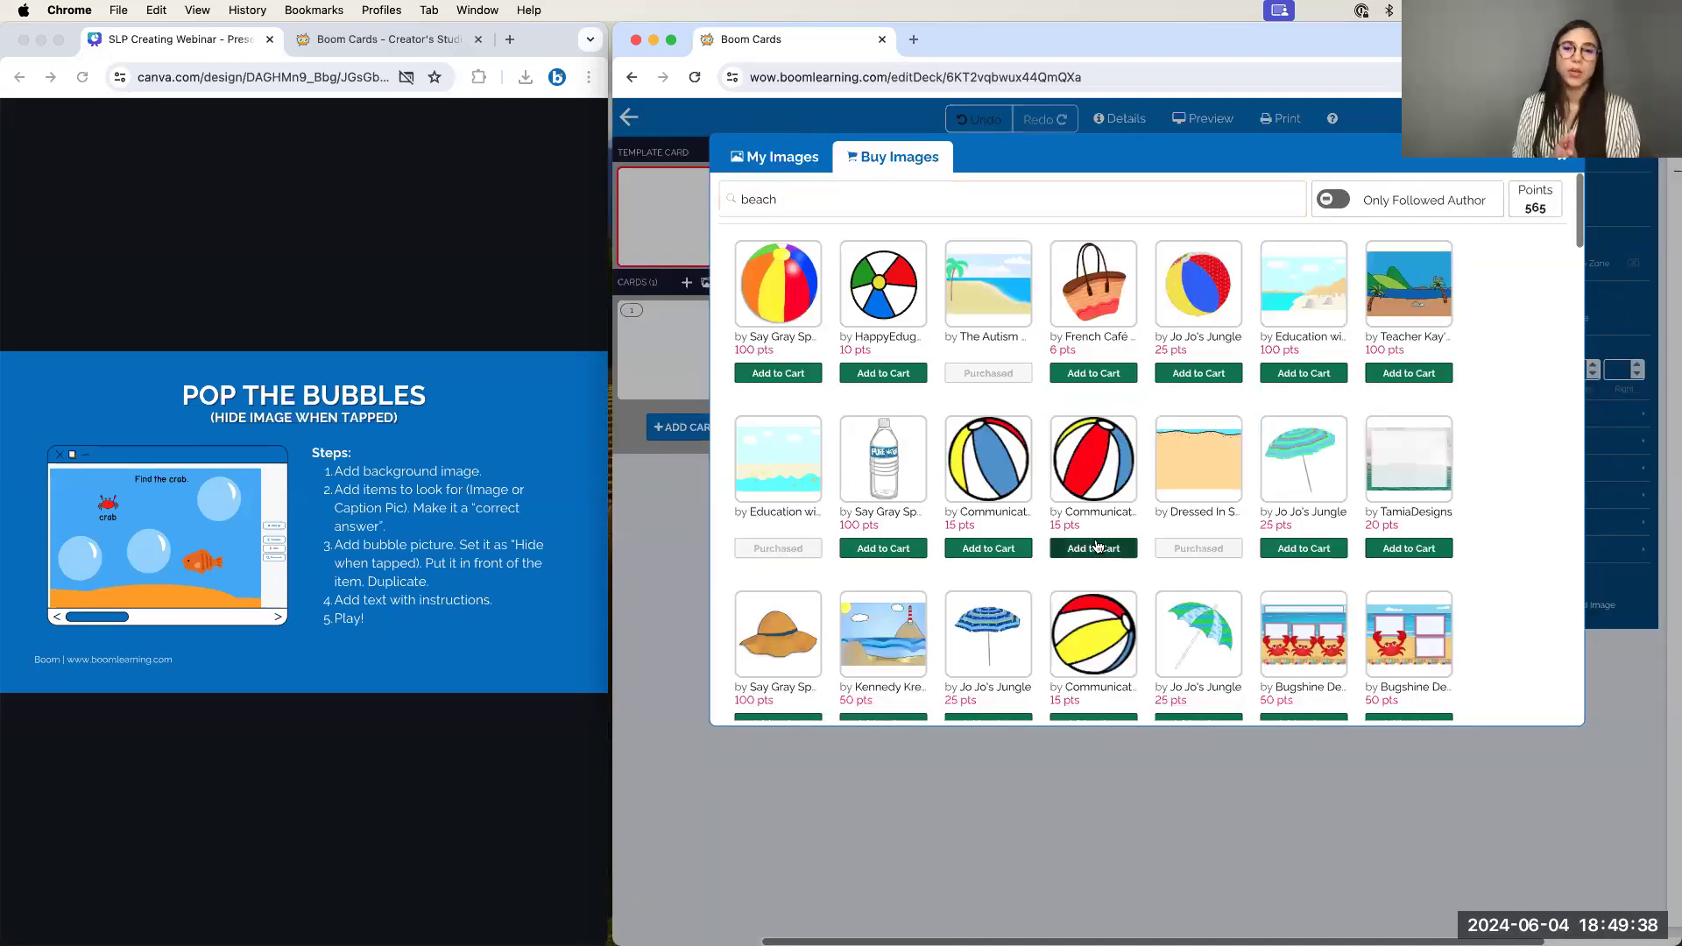
pyautogui.click(1178, 193)
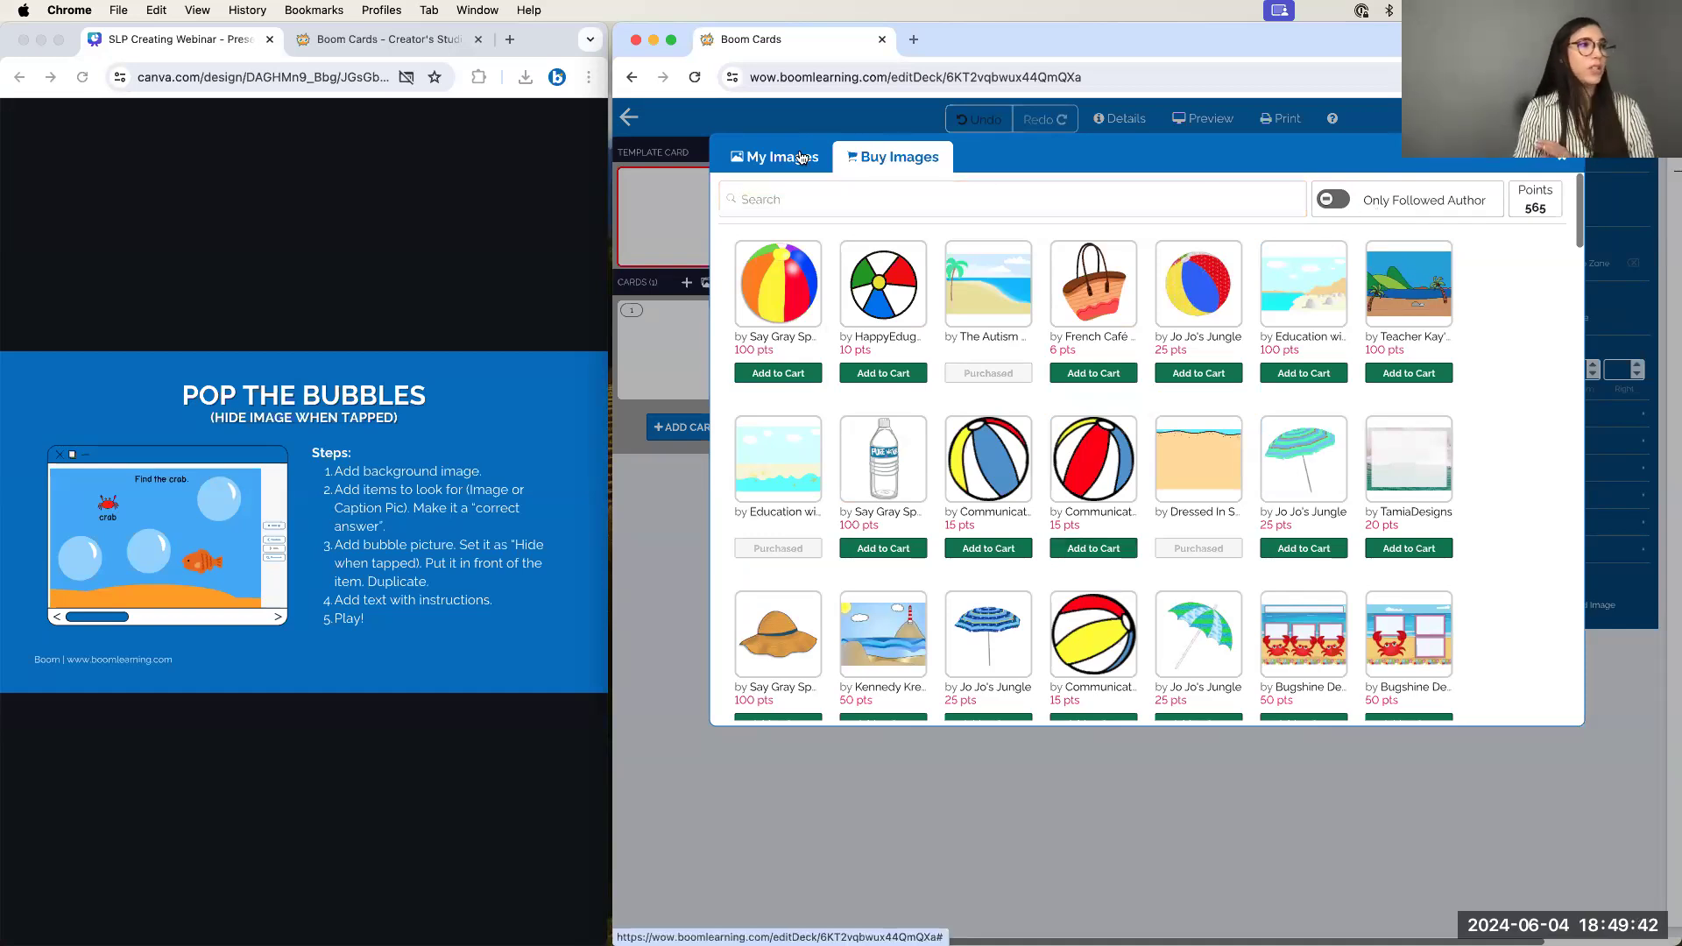
# Set the TemplatedeckOriginal sea-and-sand image from My Images as the card background
pyautogui.click(787, 159)
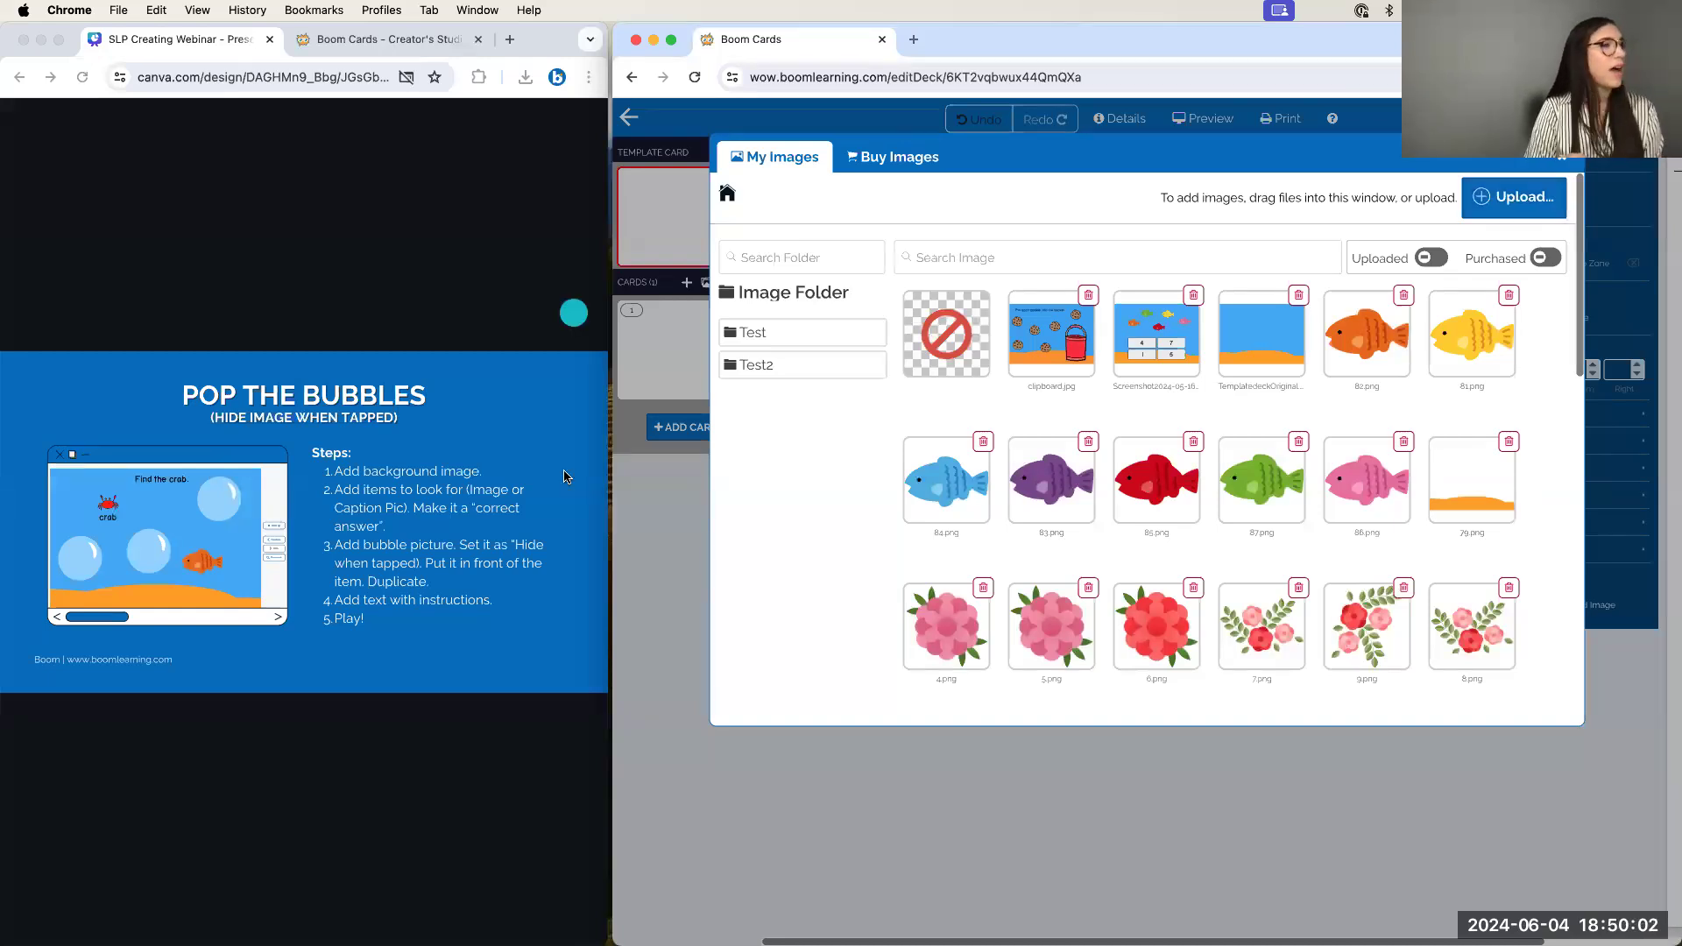
pyautogui.click(1250, 329)
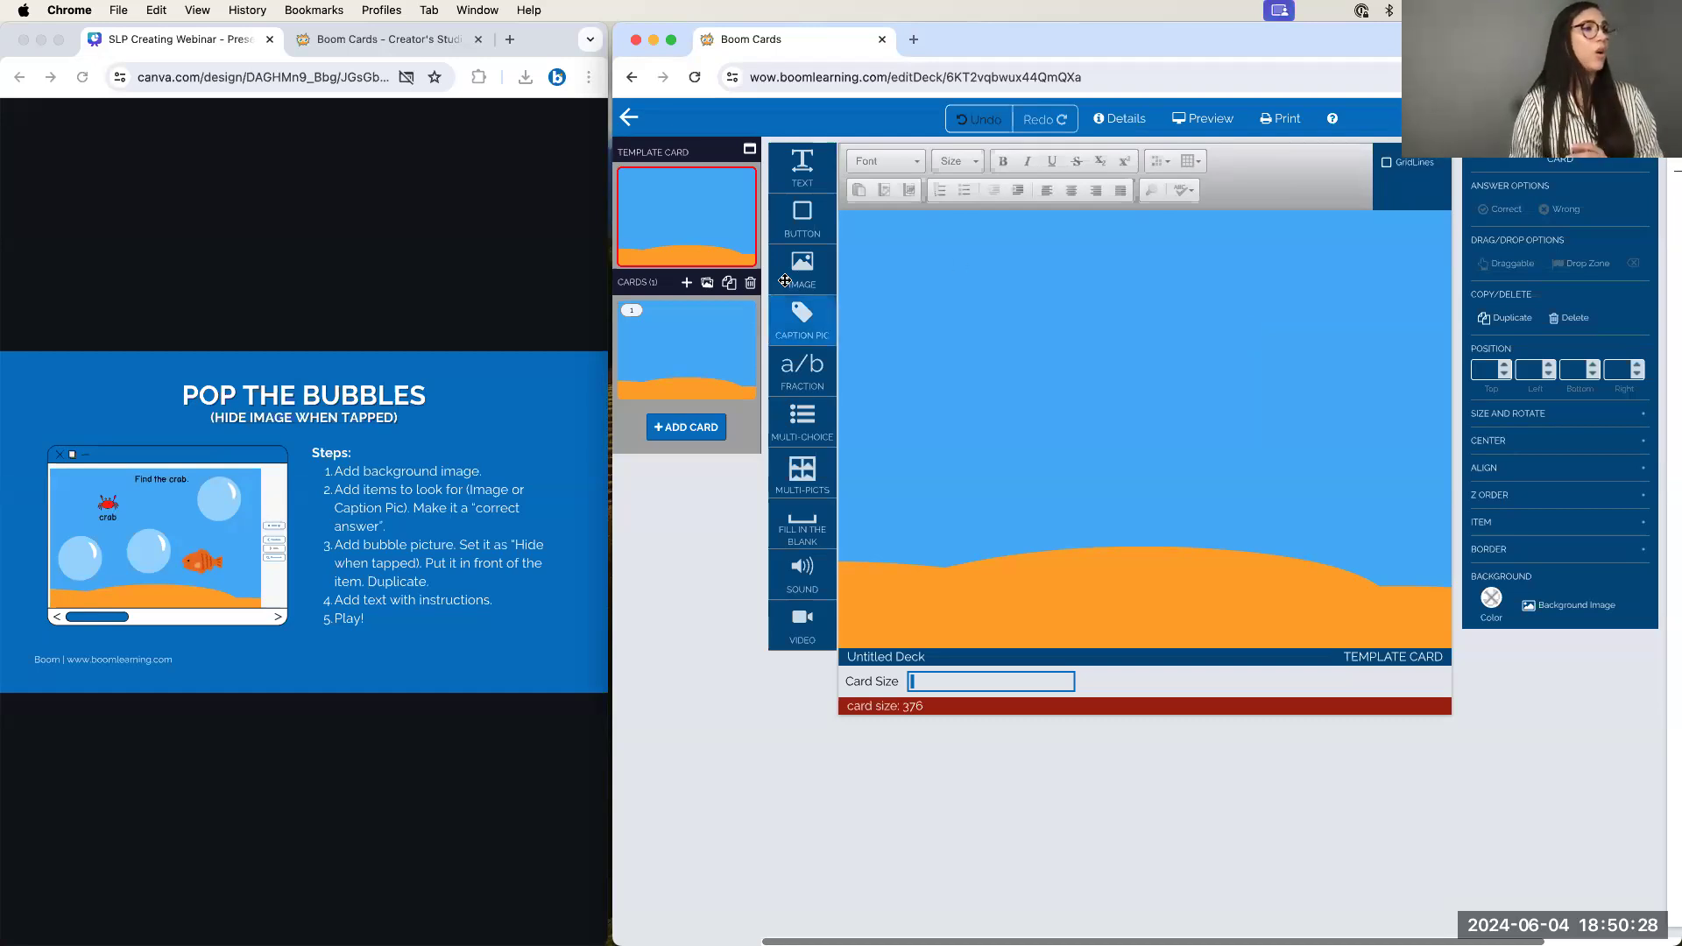
# Add a Caption Pic to the card and fill it with the red Crab image found by searching 'crab'
pyautogui.moveTo(824, 331); pyautogui.dragTo(1007, 315)
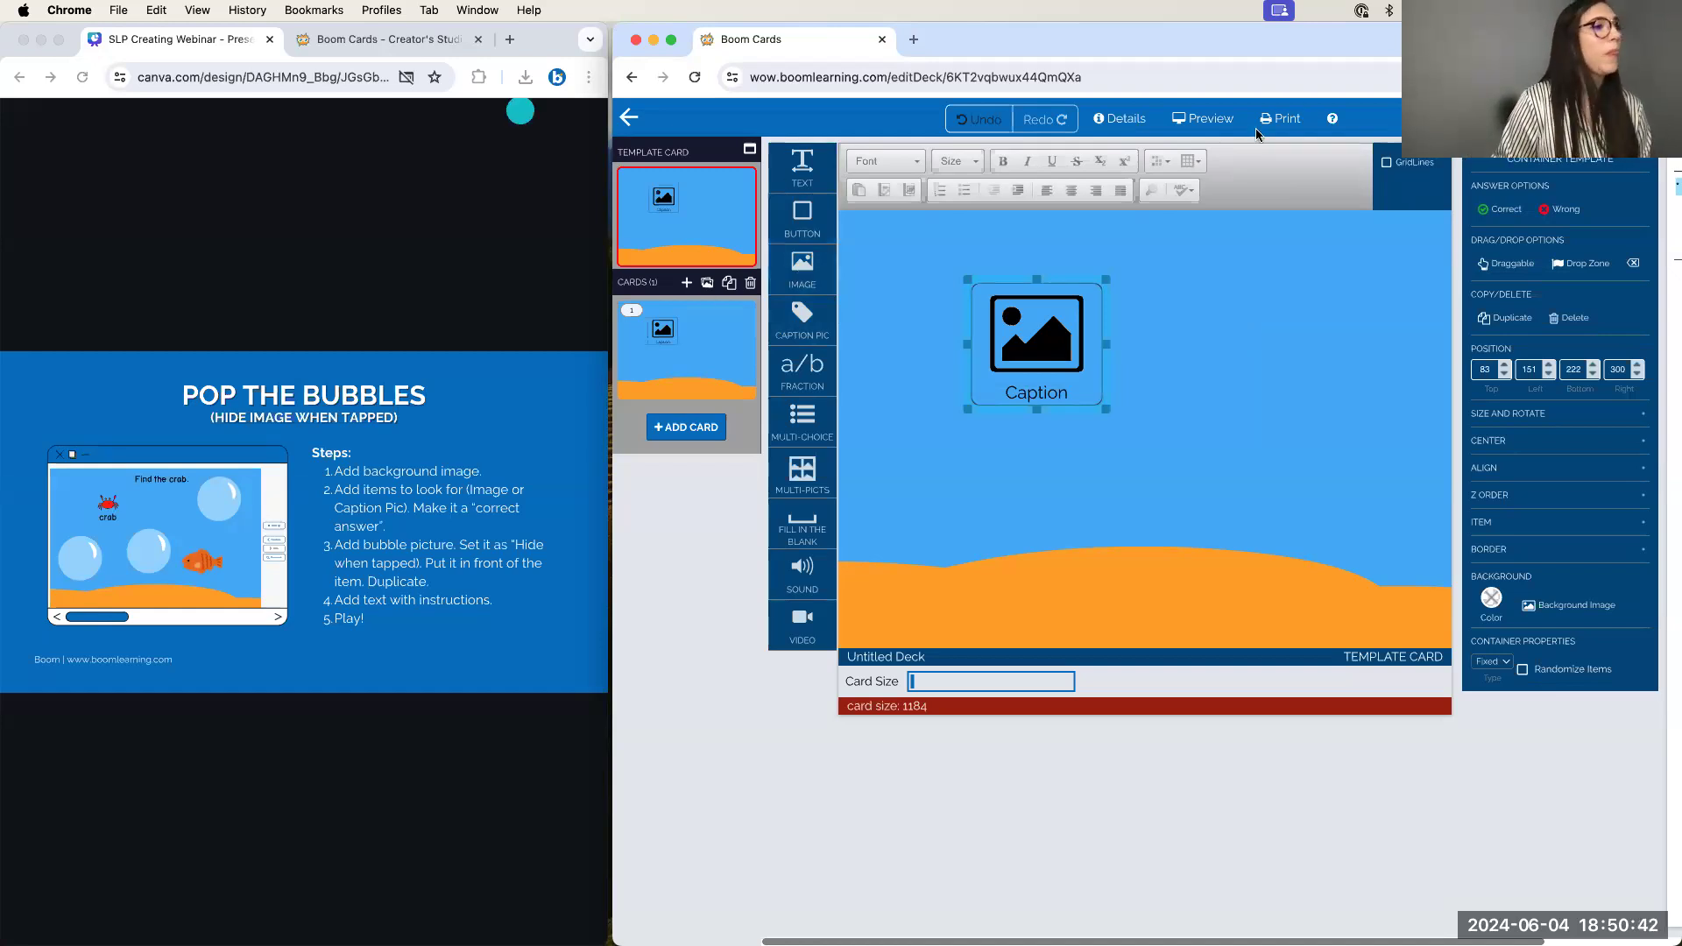
pyautogui.click(1149, 359)
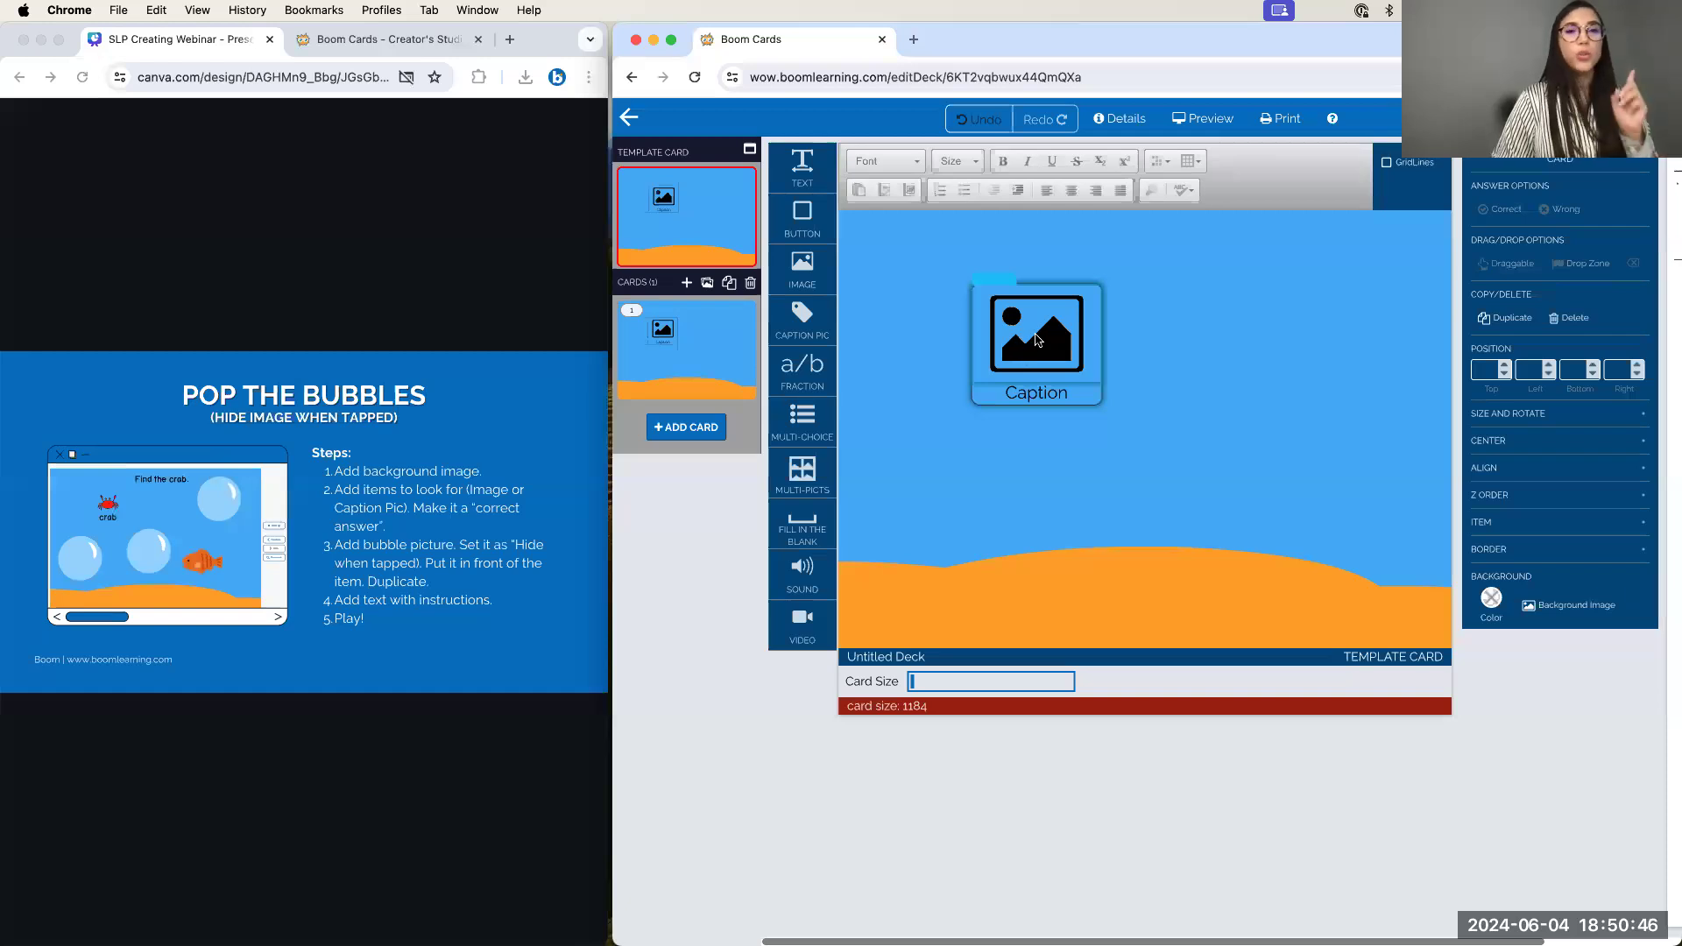
pyautogui.doubleClick(1040, 331)
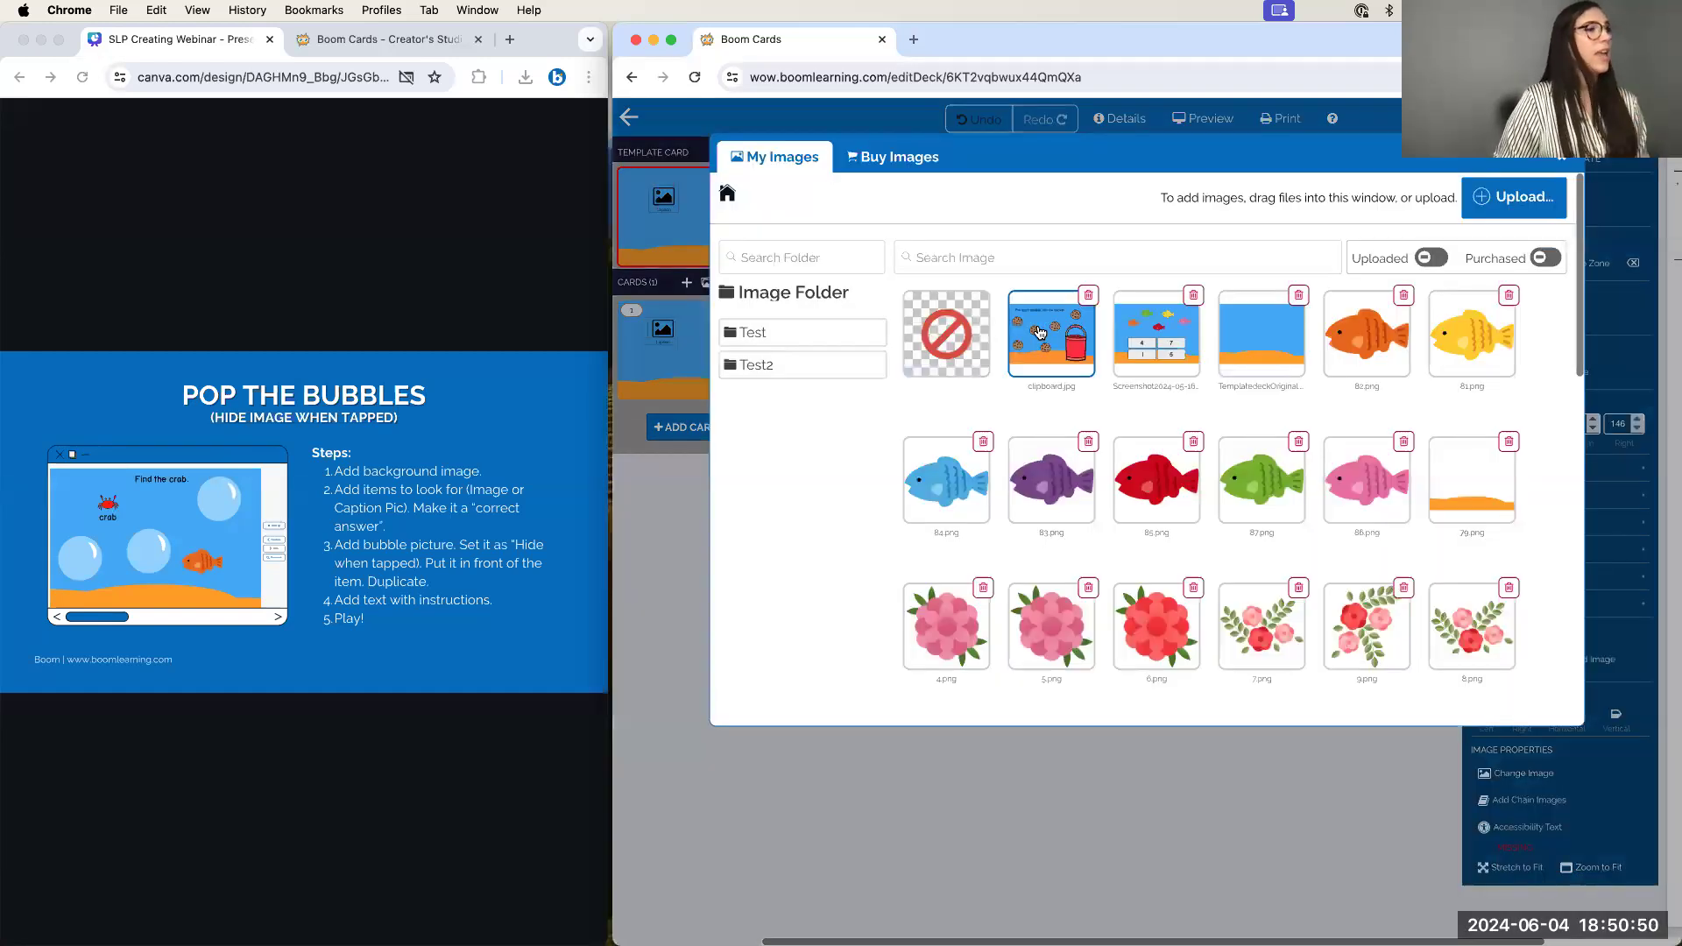
pyautogui.click(995, 259)
pyautogui.click(995, 259)
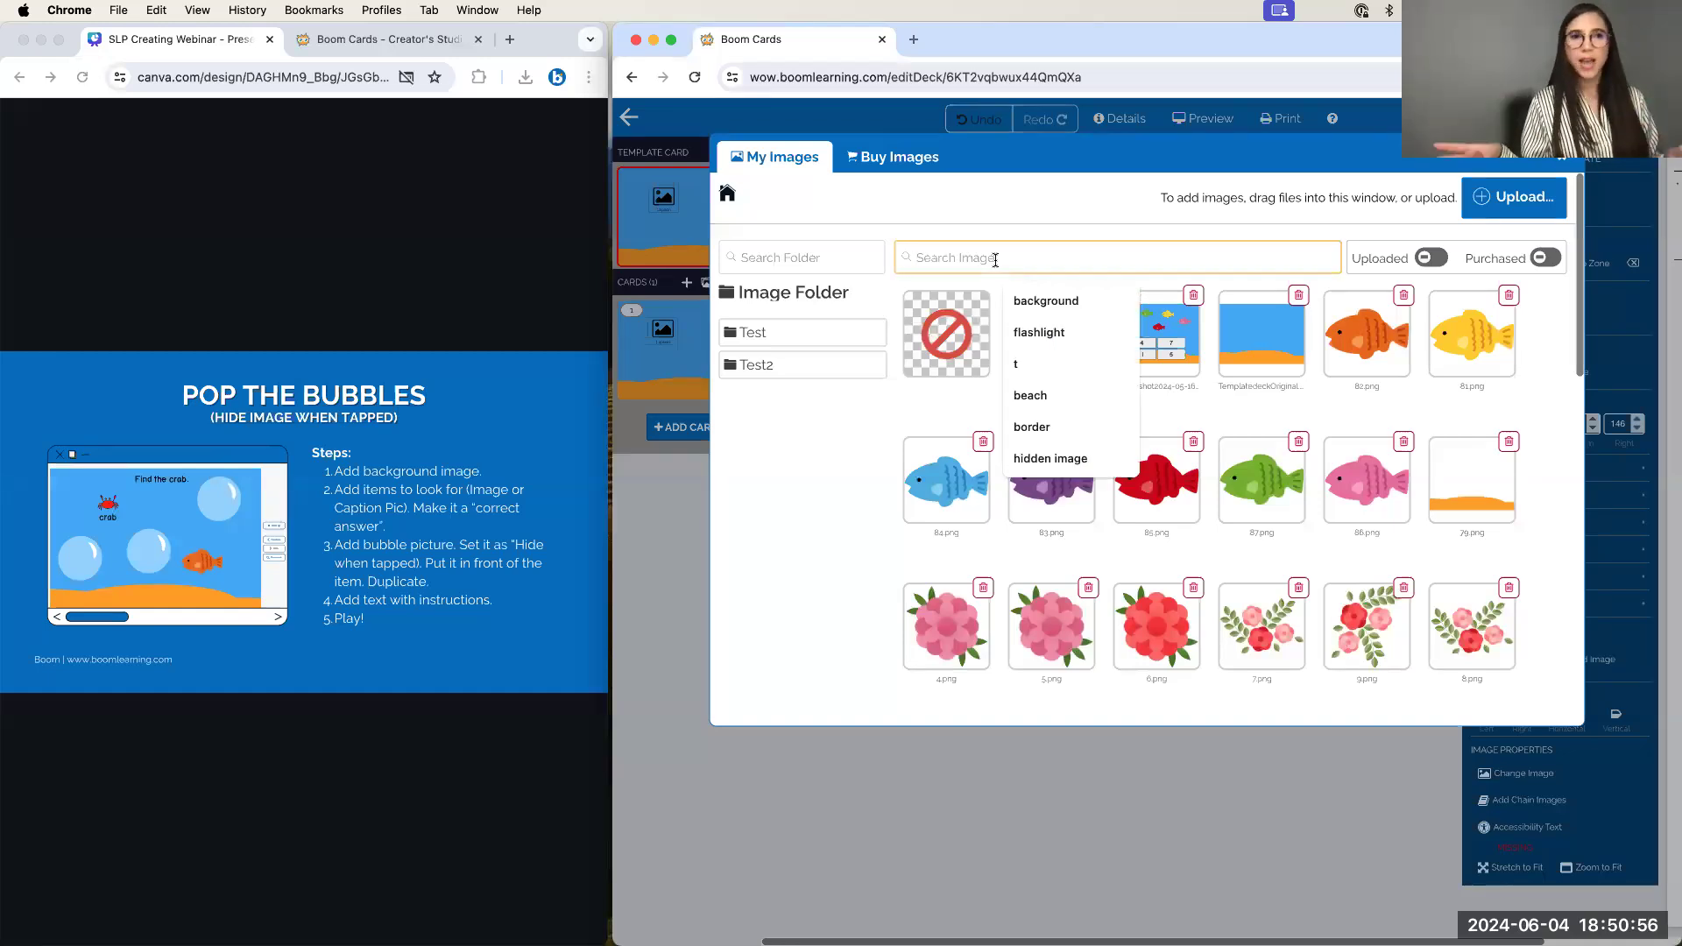
pyautogui.write('crab')
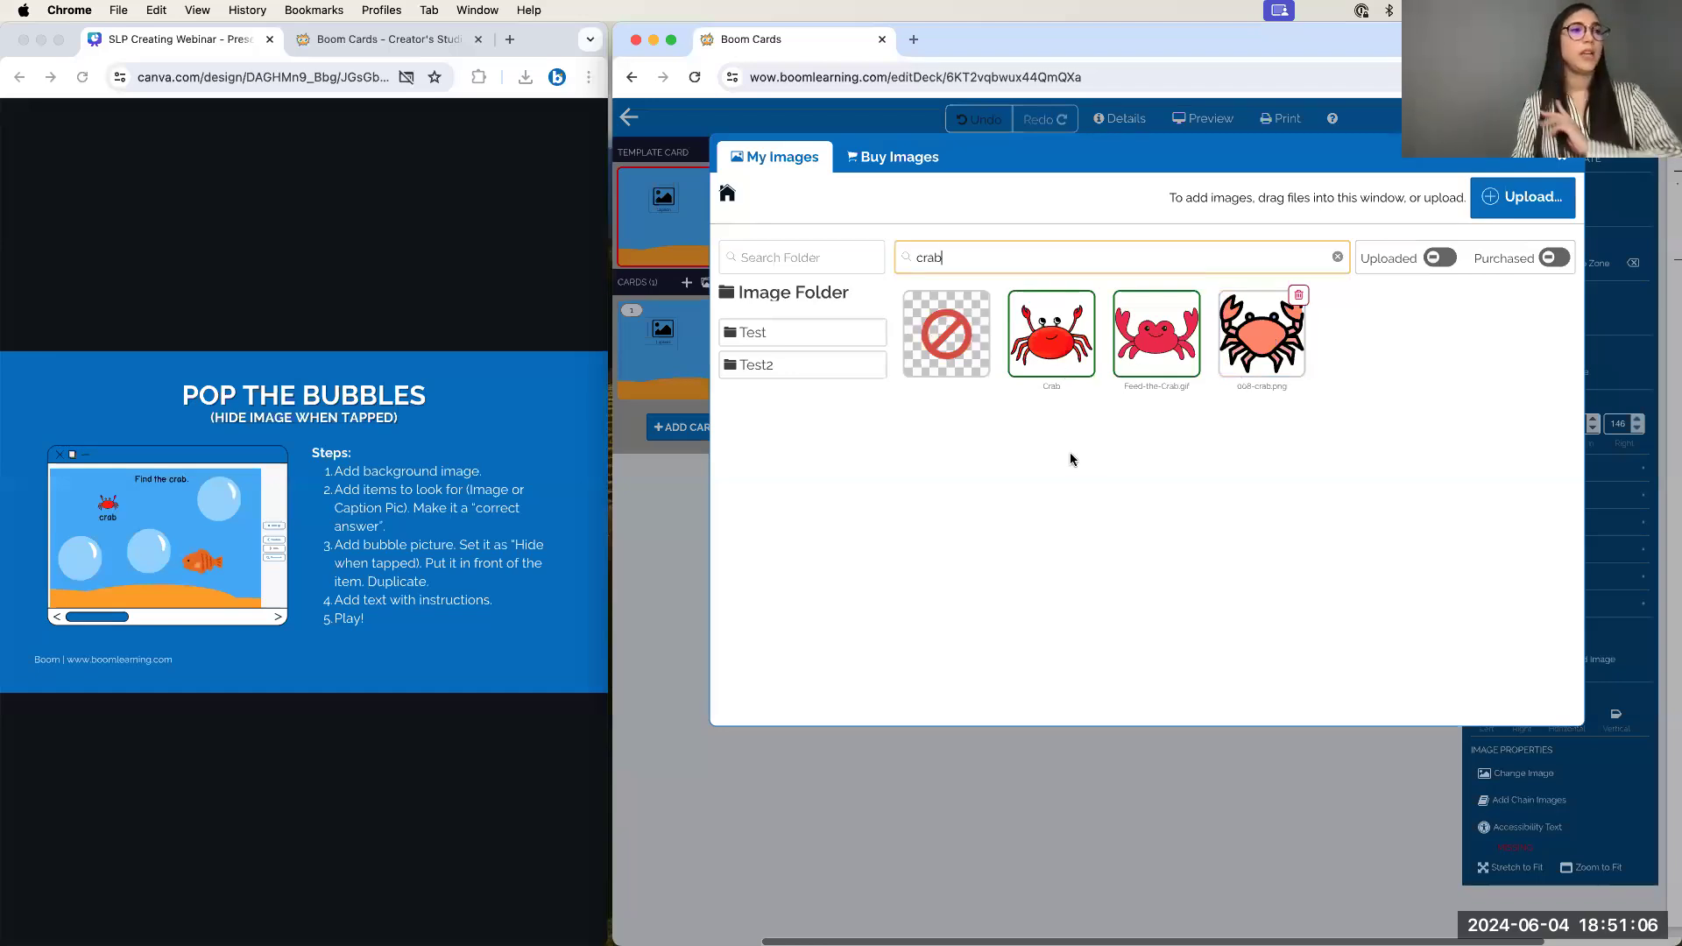
pyautogui.click(1055, 341)
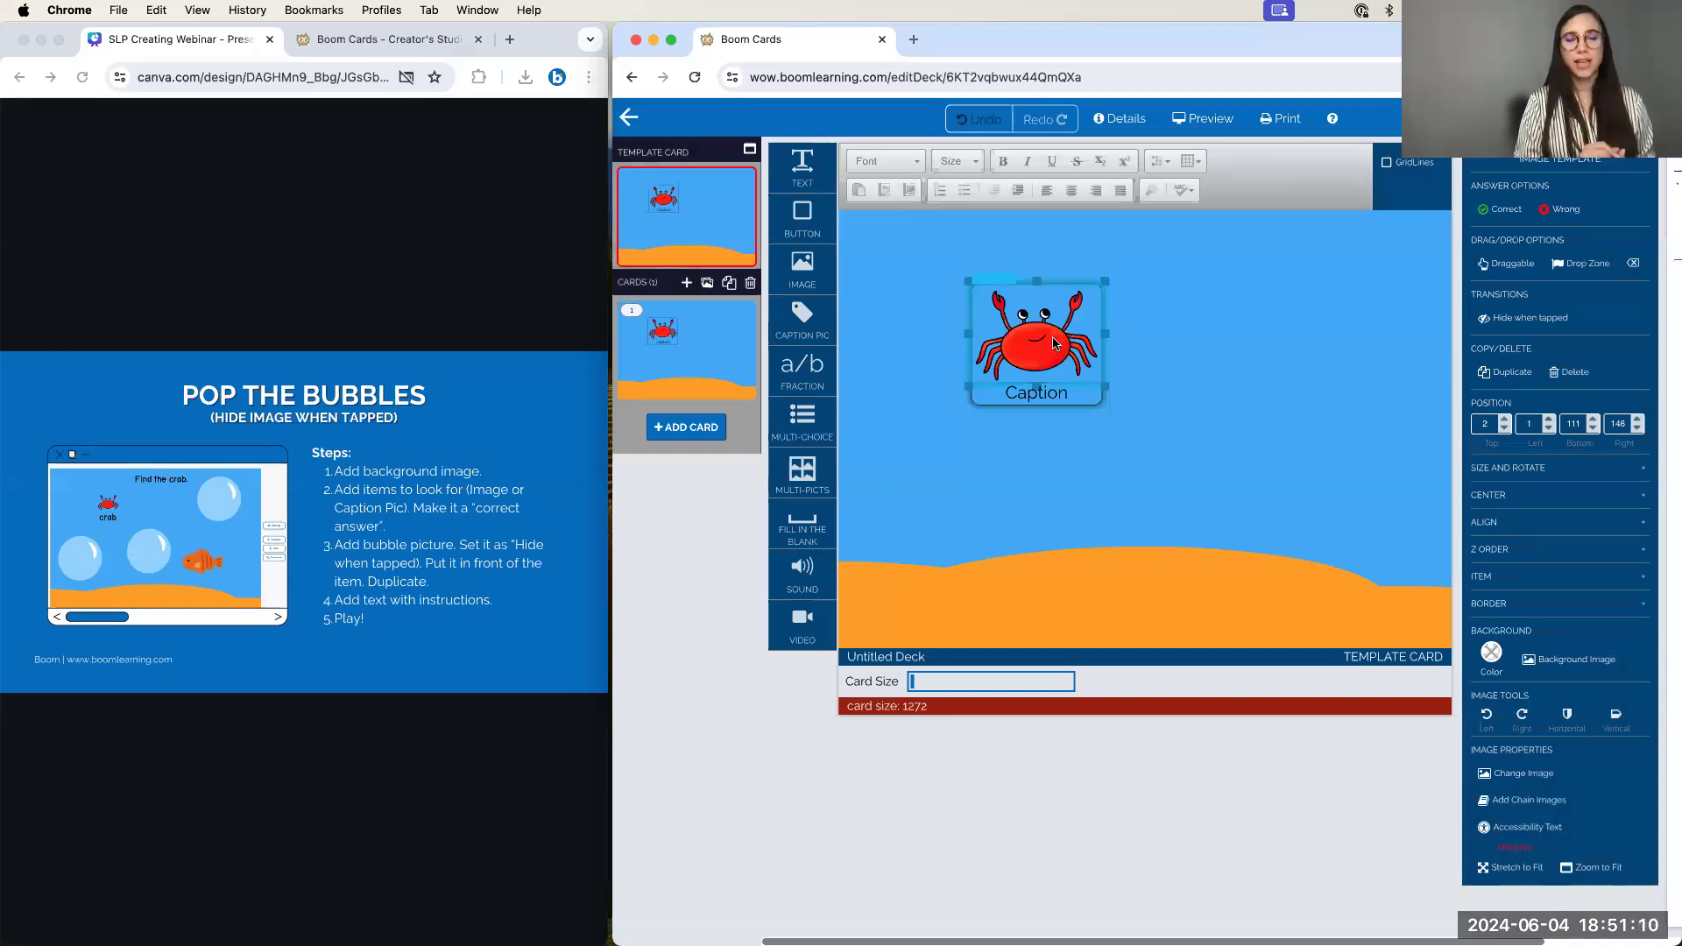
# Change the caption under the crab picture to read 'crab'
pyautogui.click(1297, 330)
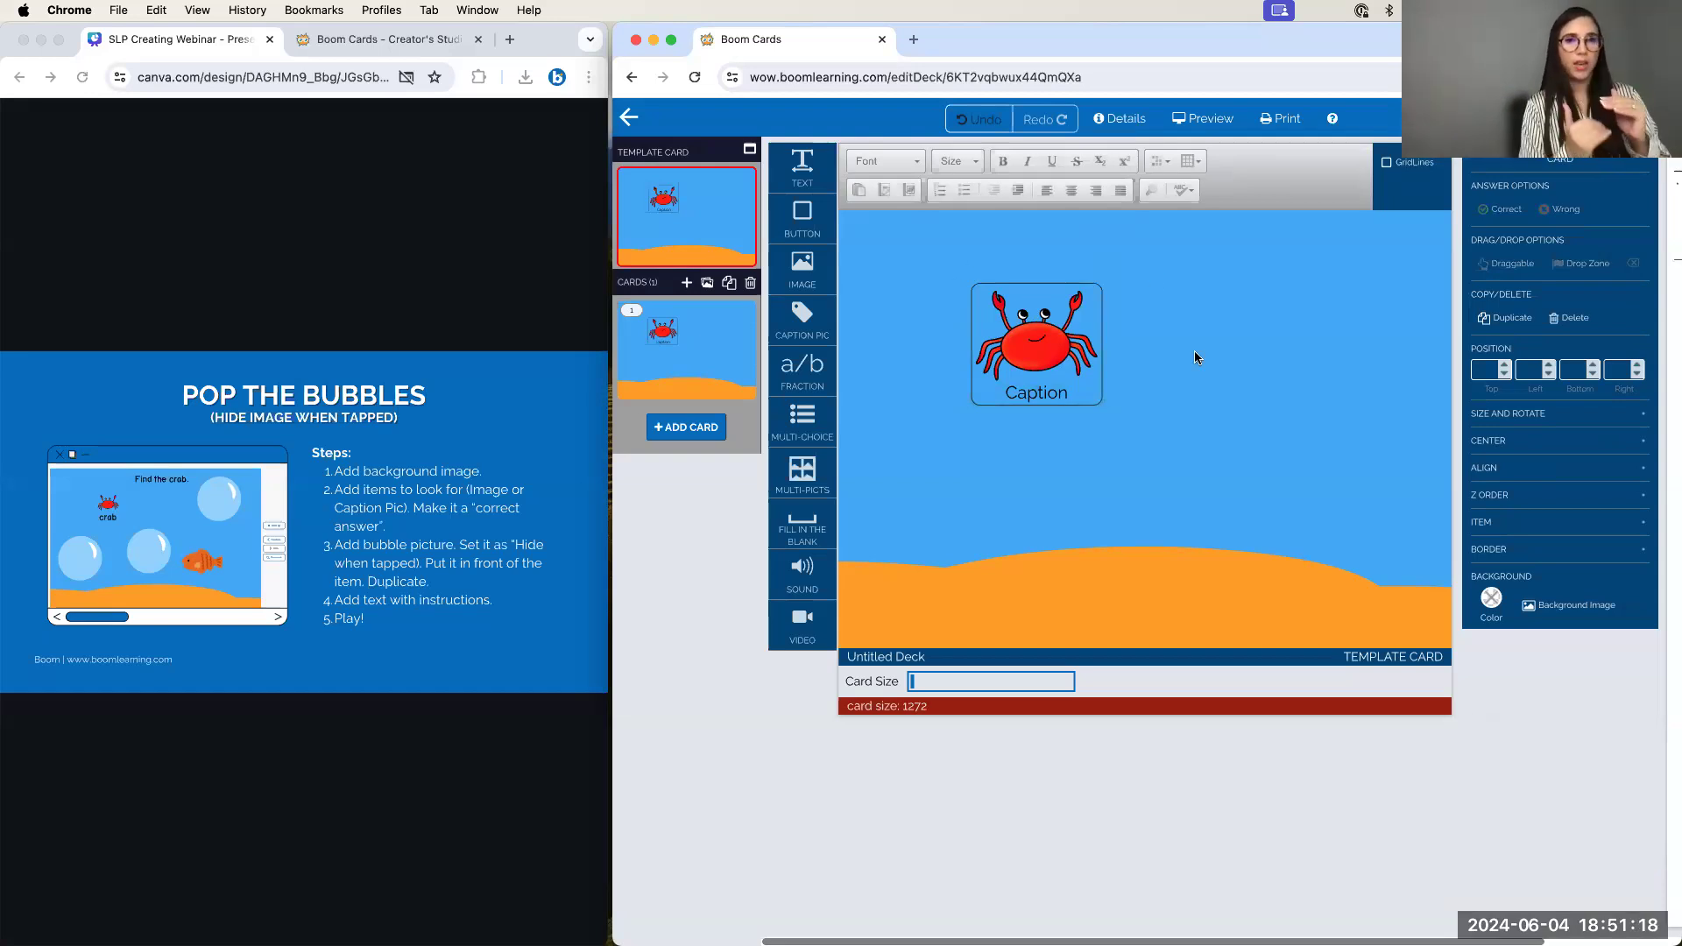
pyautogui.doubleClick(1036, 393)
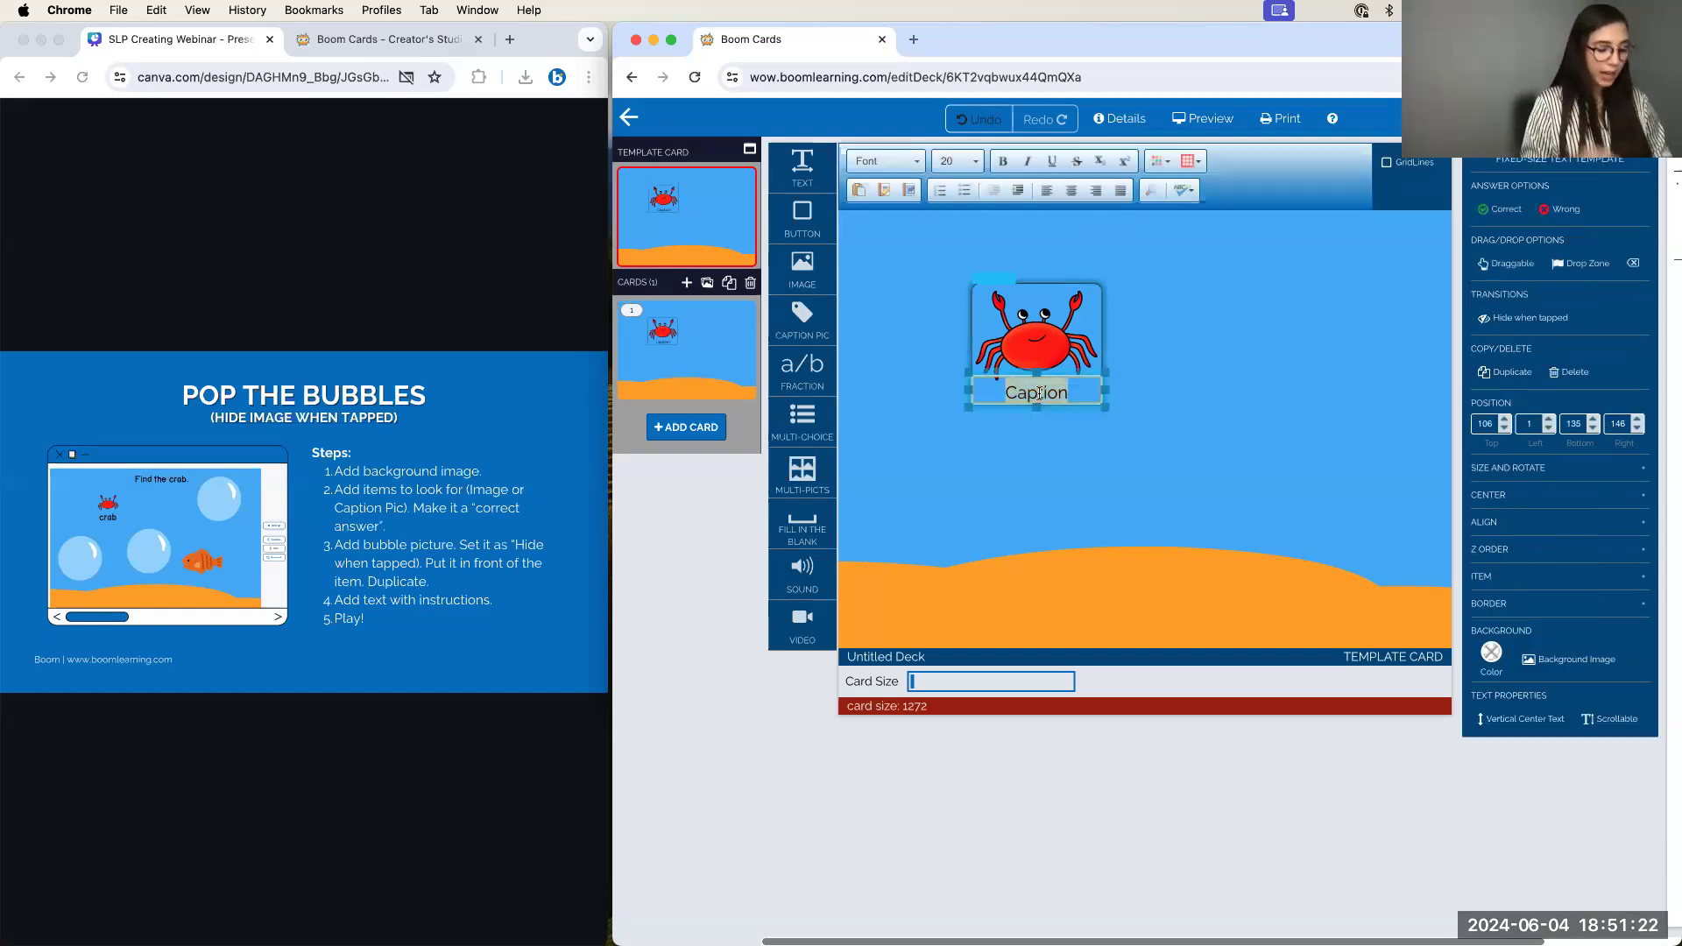
pyautogui.write('crab')
pyautogui.click(1129, 410)
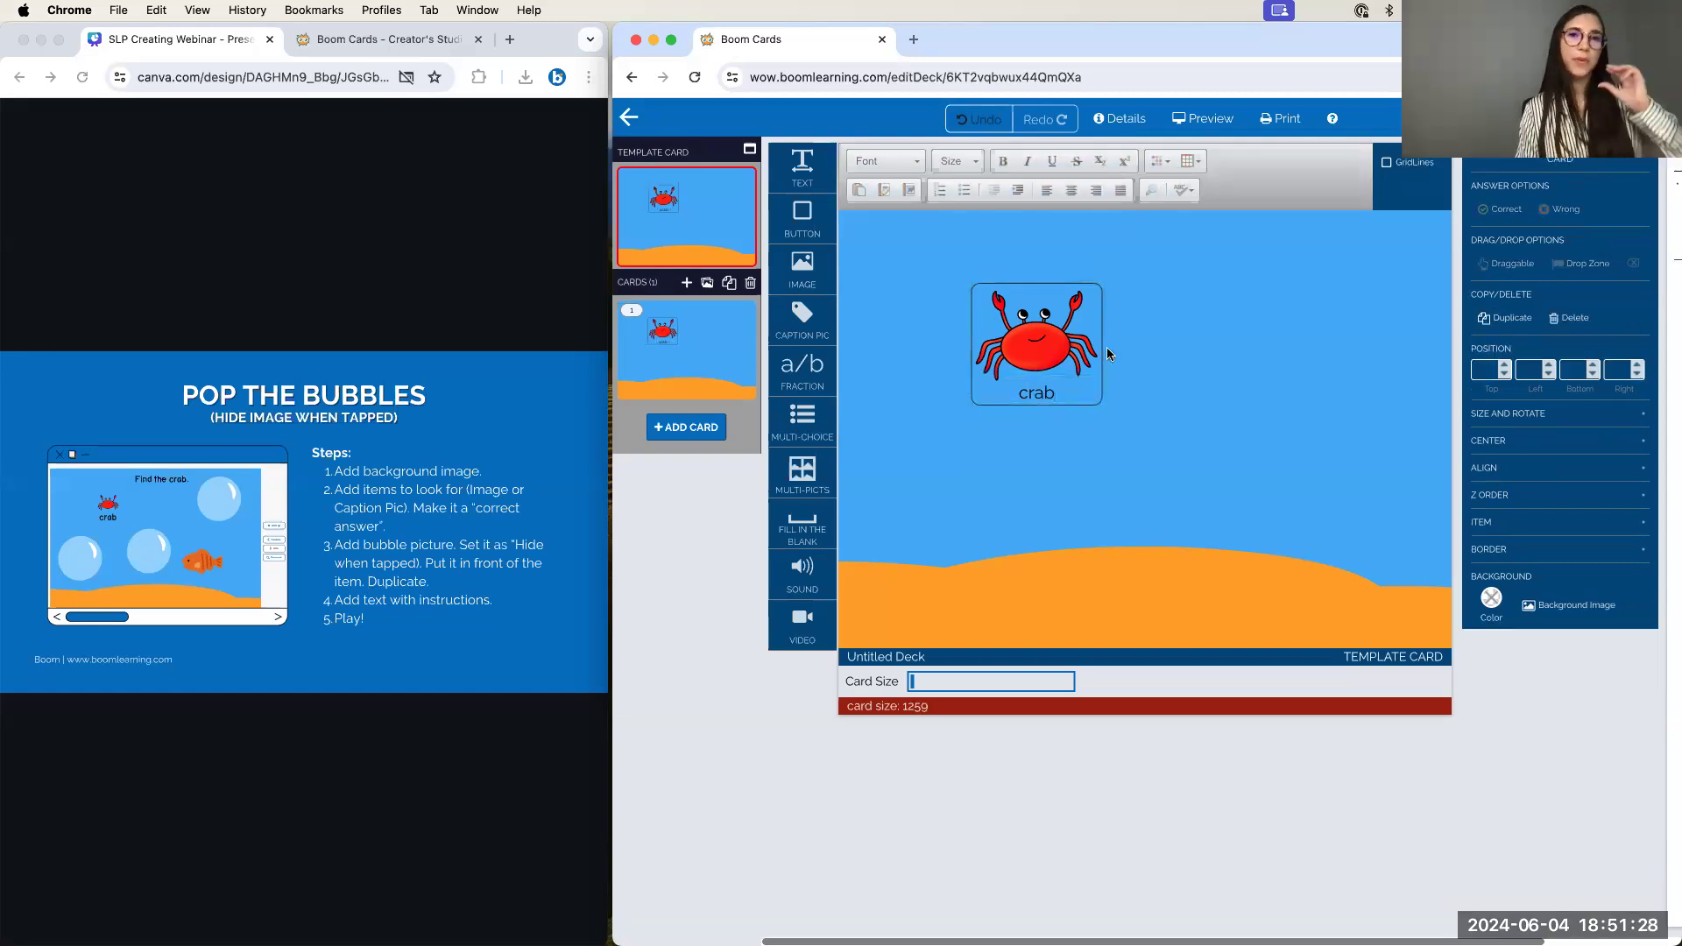
# Set the crab caption text in the JMPrimPrint font
pyautogui.doubleClick(1034, 394)
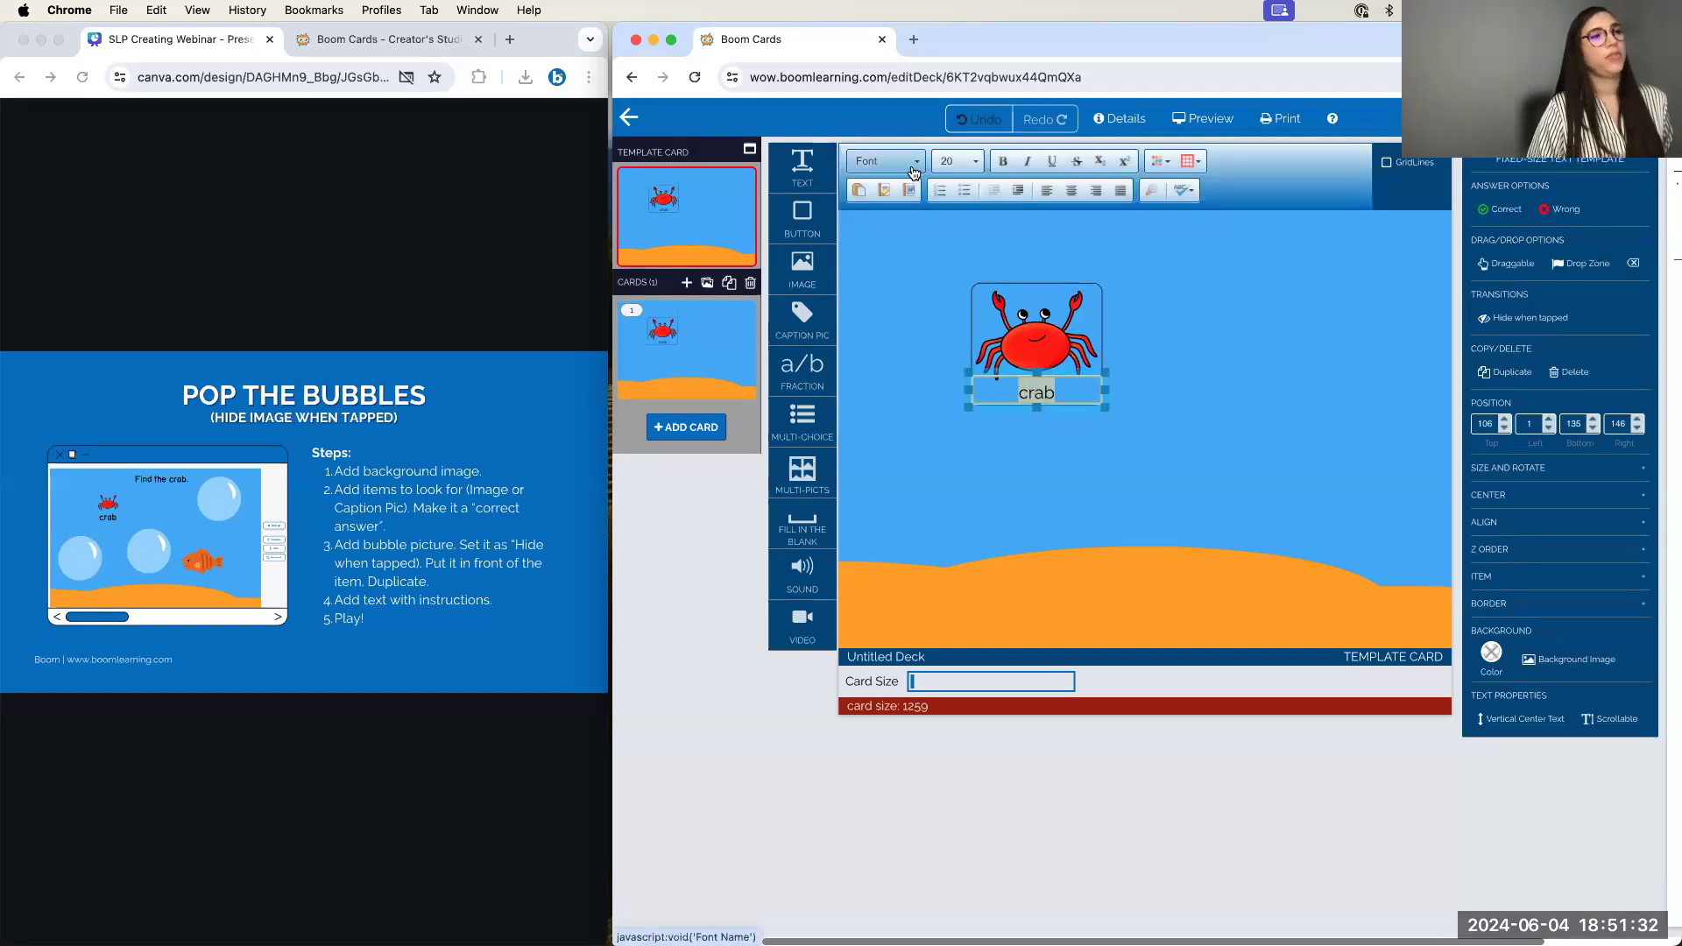
pyautogui.click(885, 161)
pyautogui.scroll(-3, 896, 254)
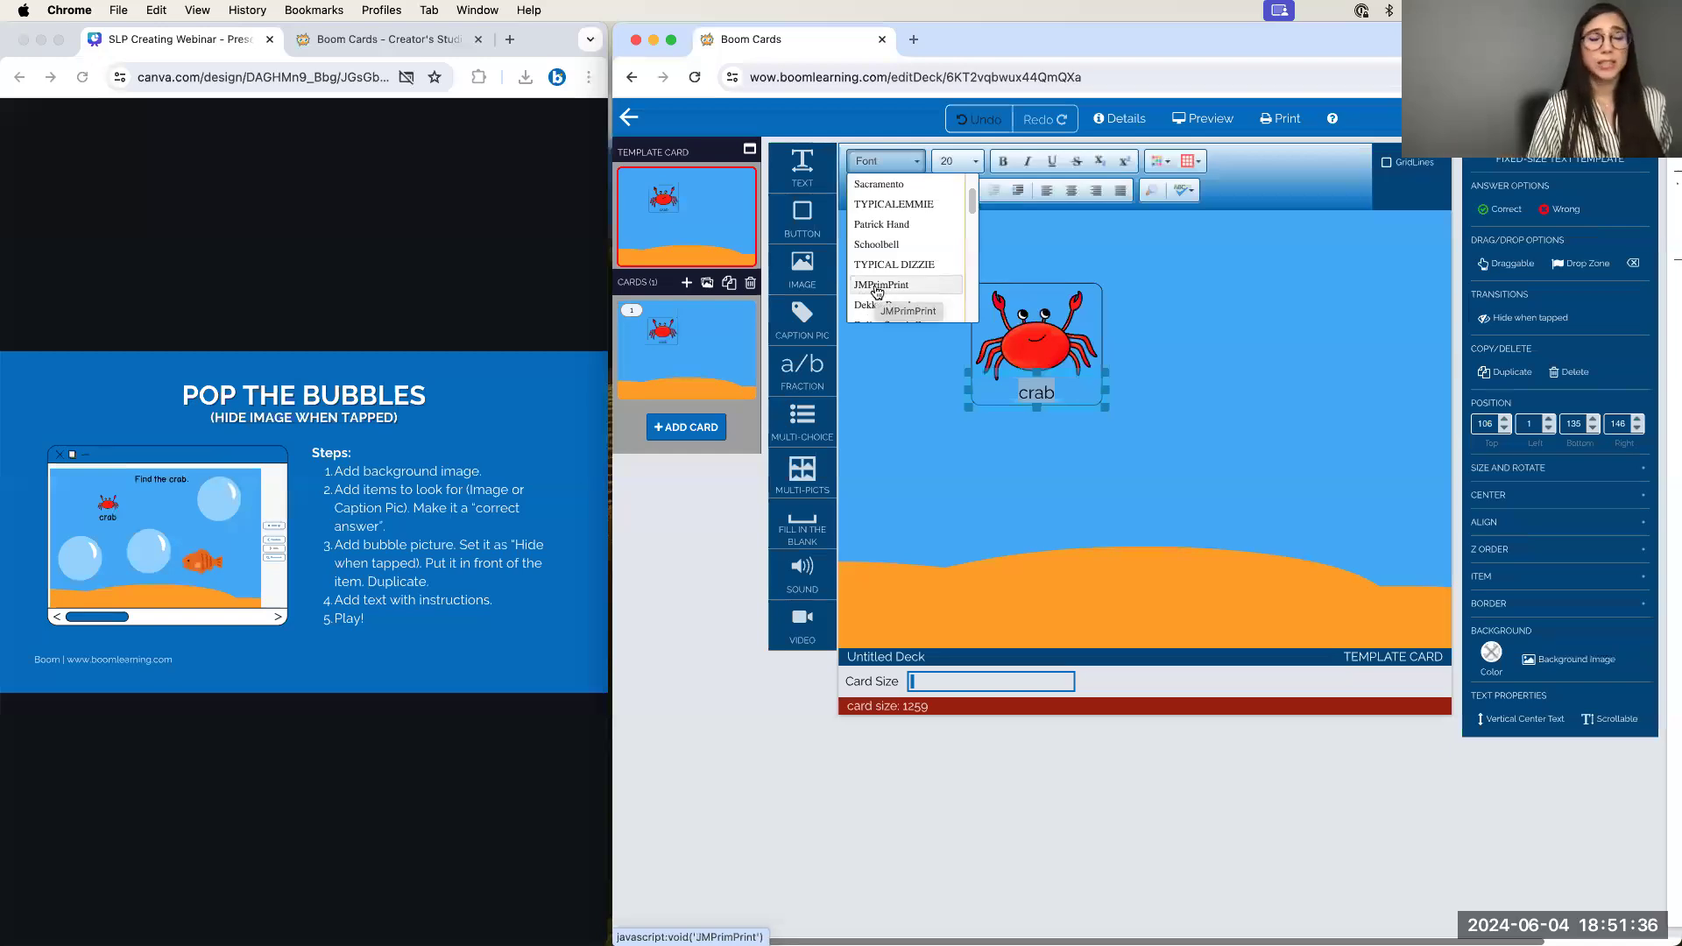
pyautogui.click(877, 286)
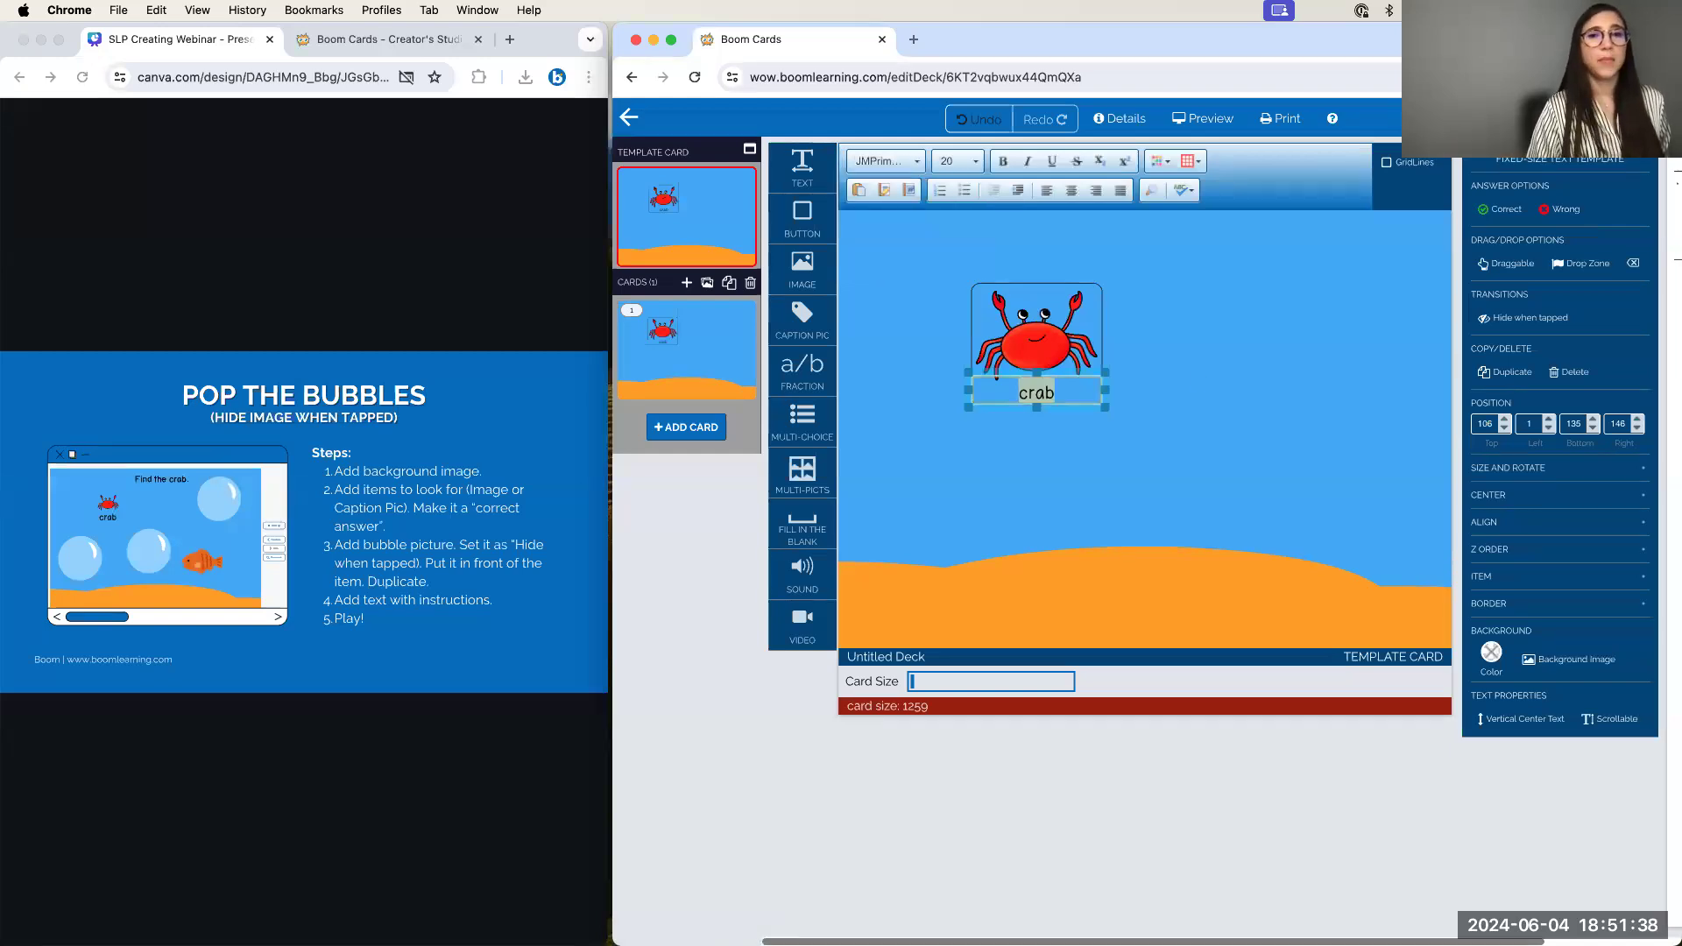
pyautogui.click(1202, 407)
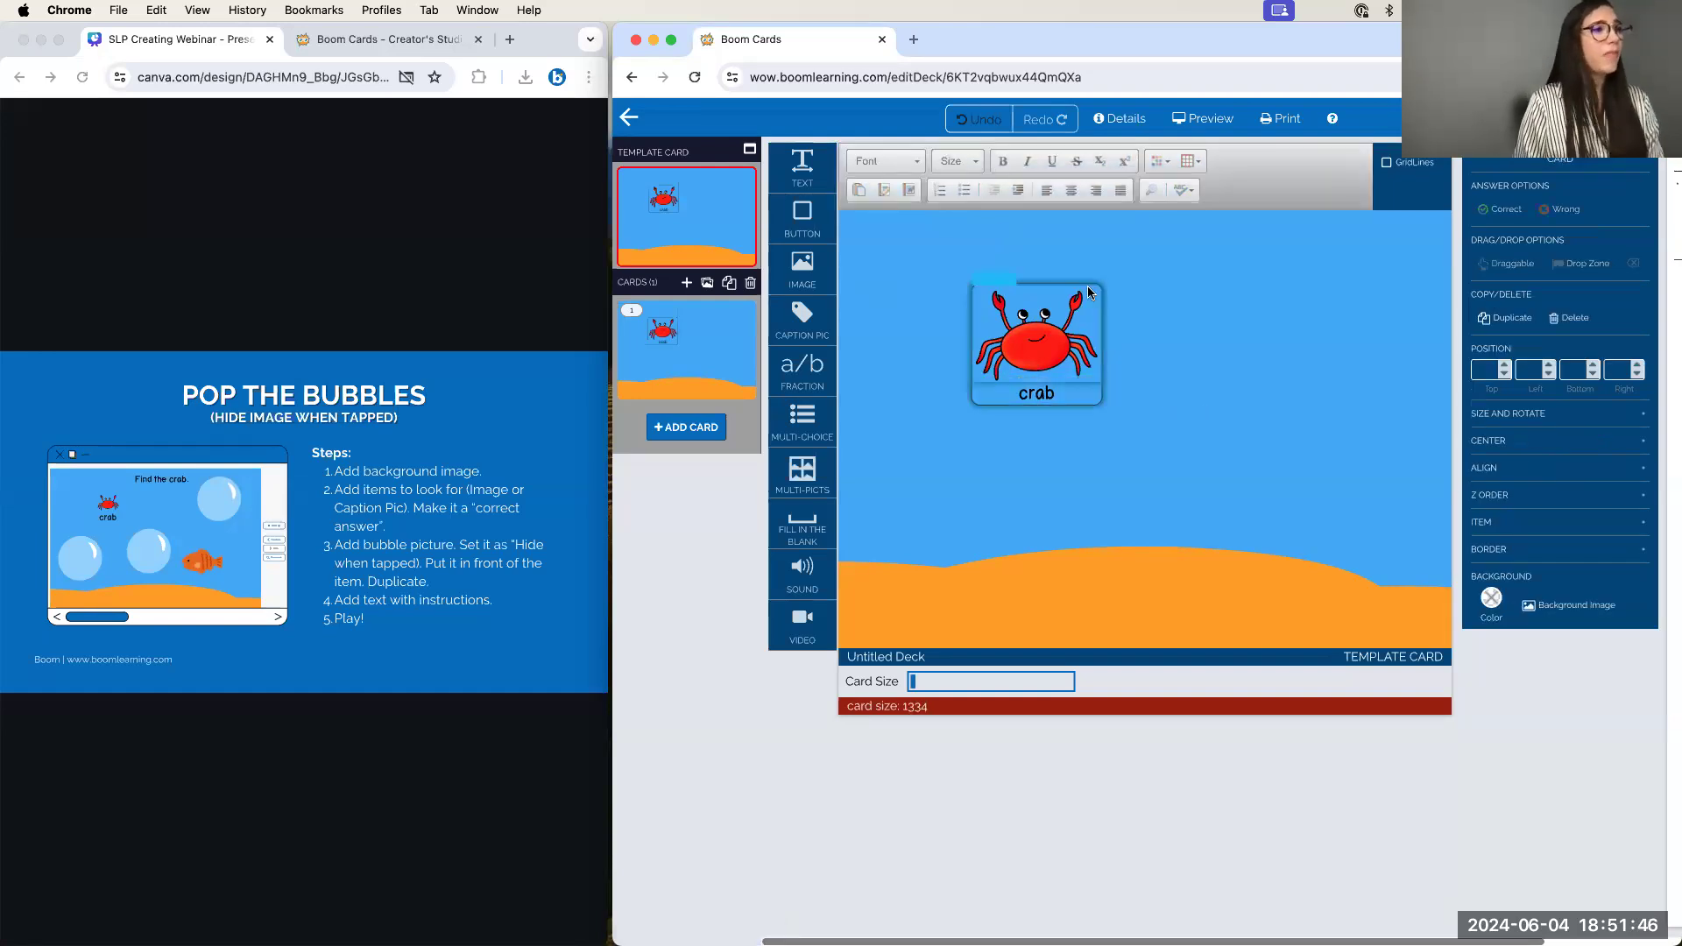
# Set the crab caption picture's border width from 1 to 0
pyautogui.click(1086, 282)
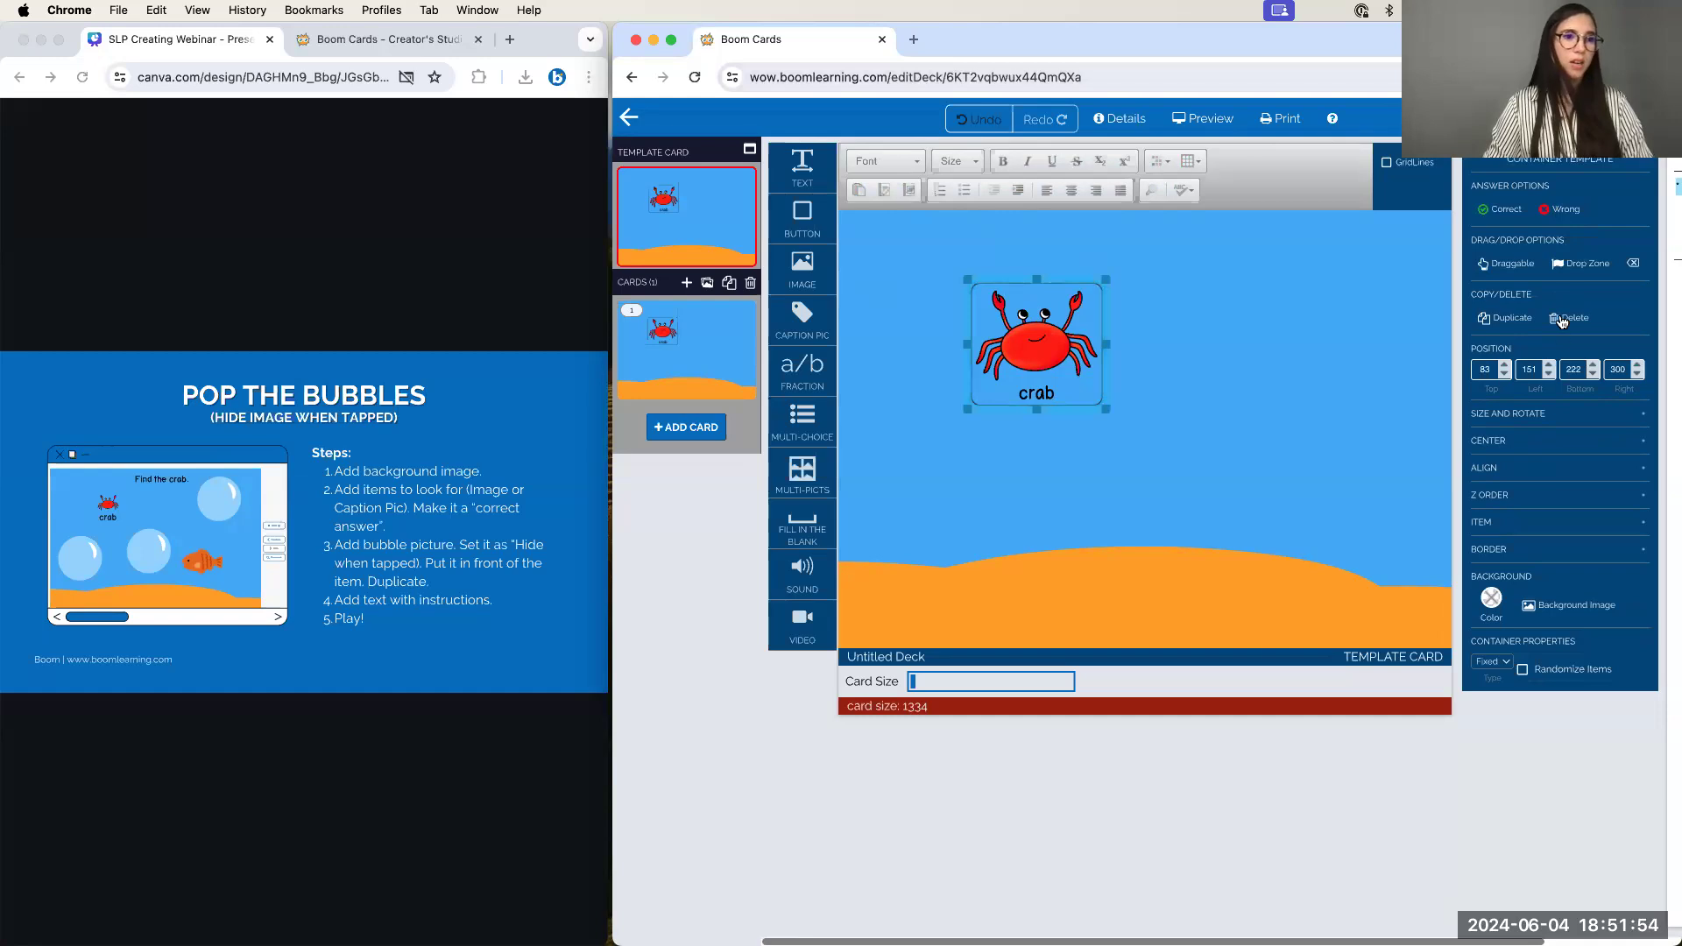
pyautogui.click(1528, 551)
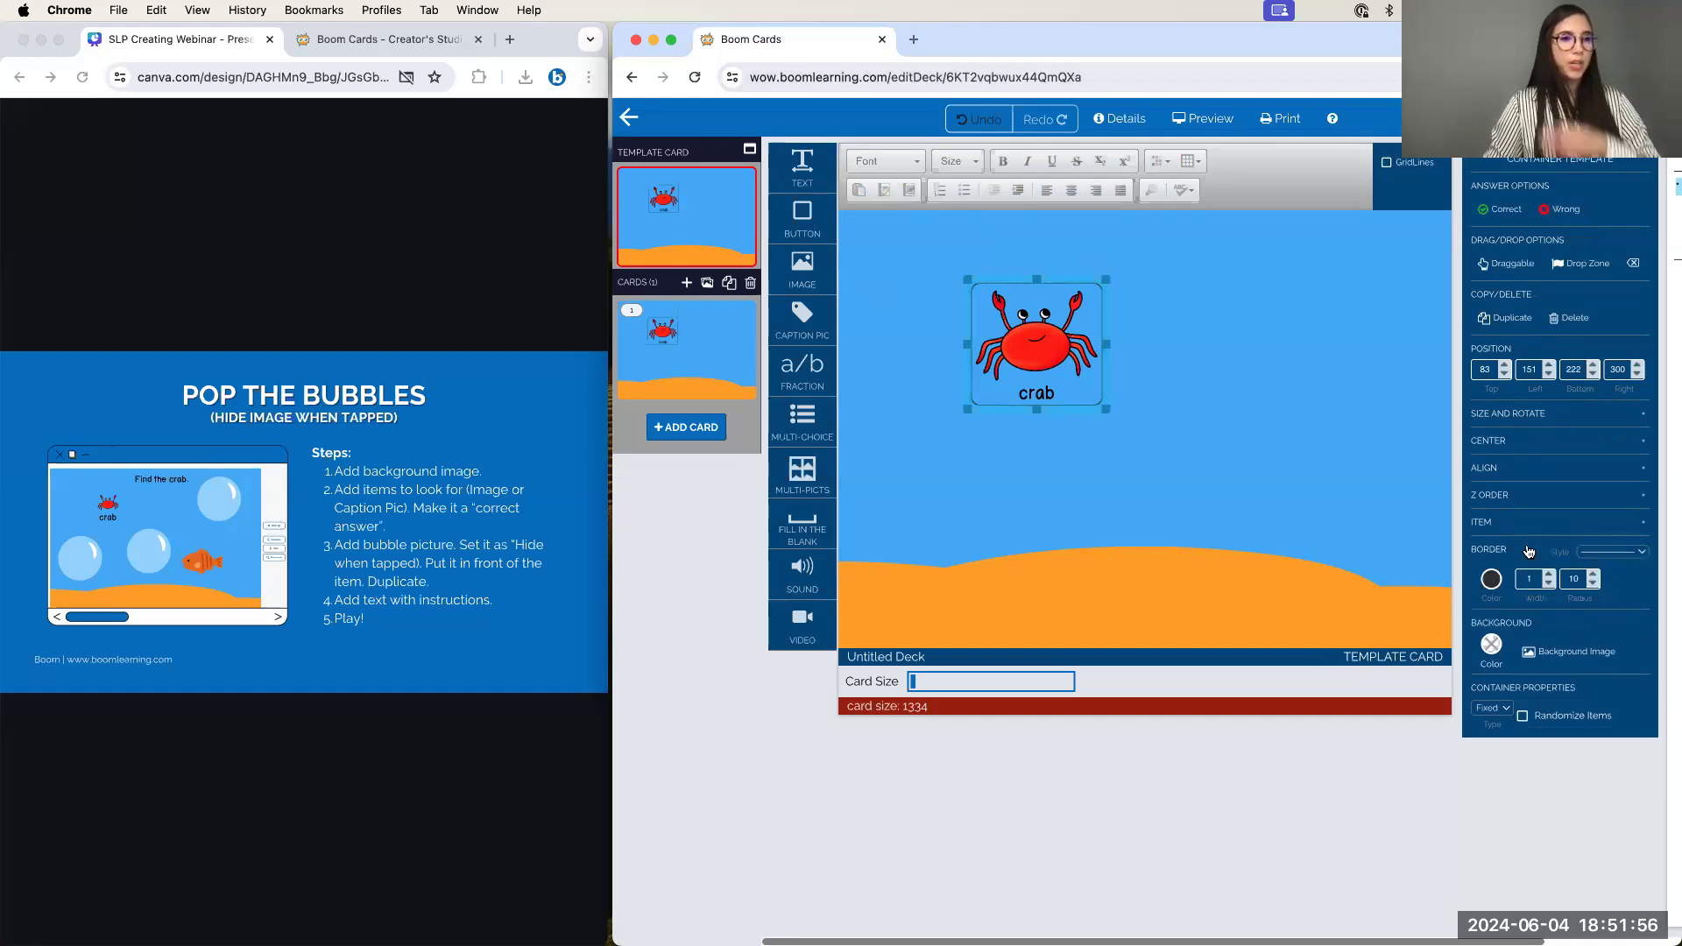
pyautogui.click(1549, 584)
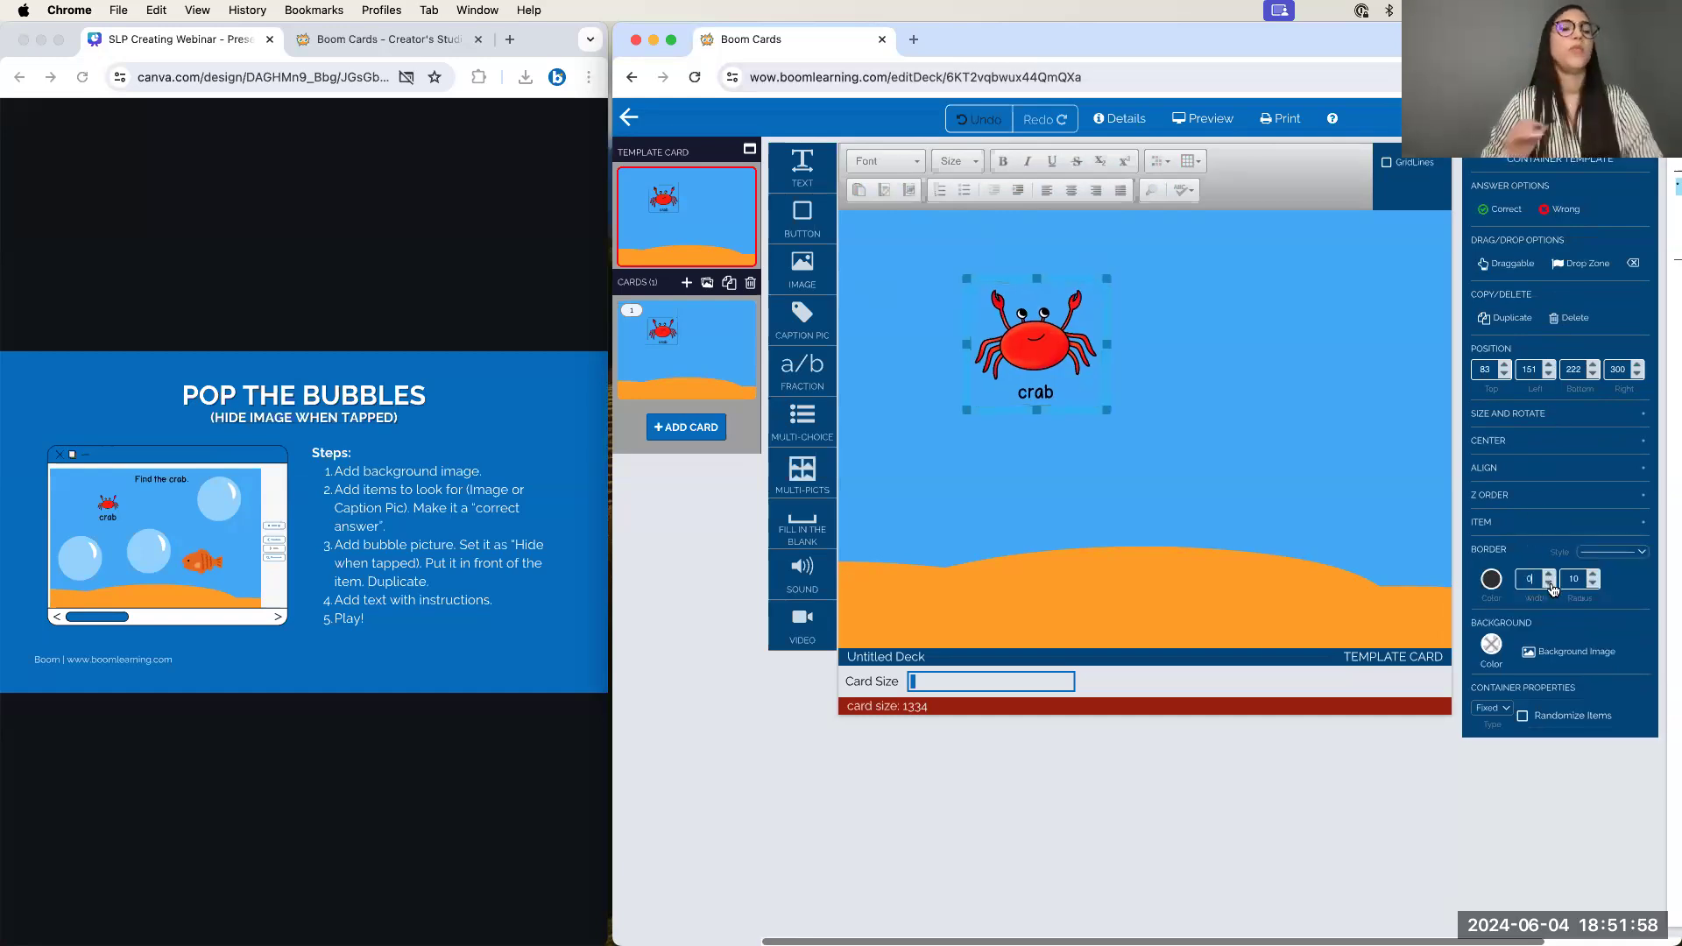
pyautogui.click(1125, 451)
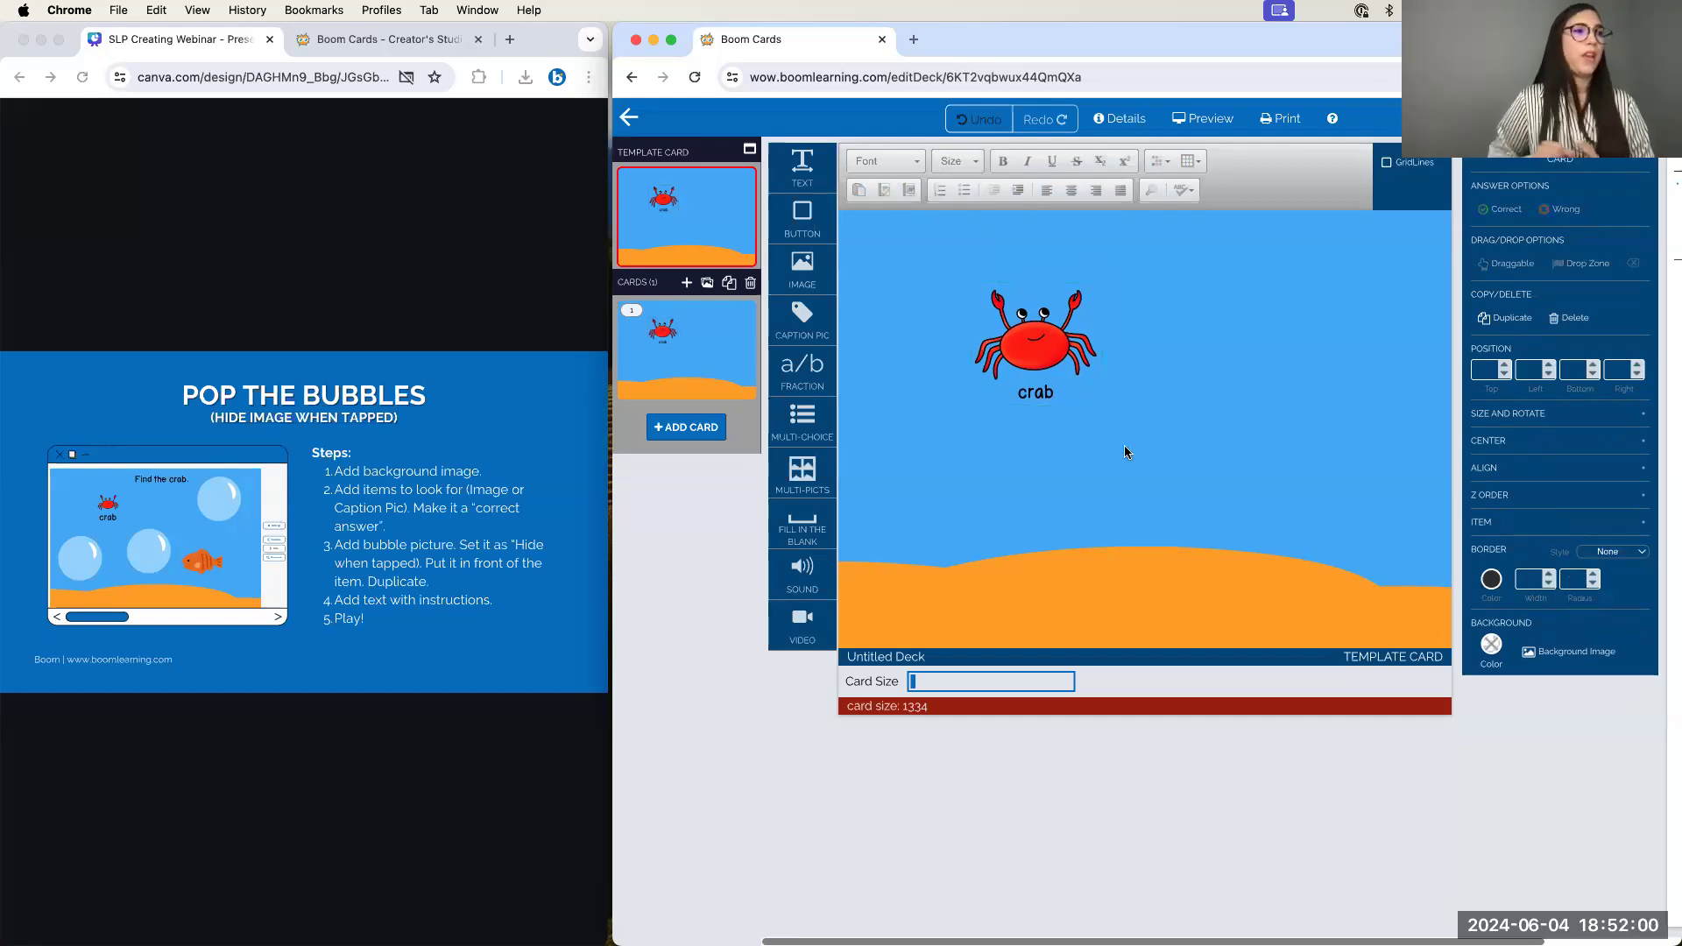
pyautogui.click(1090, 368)
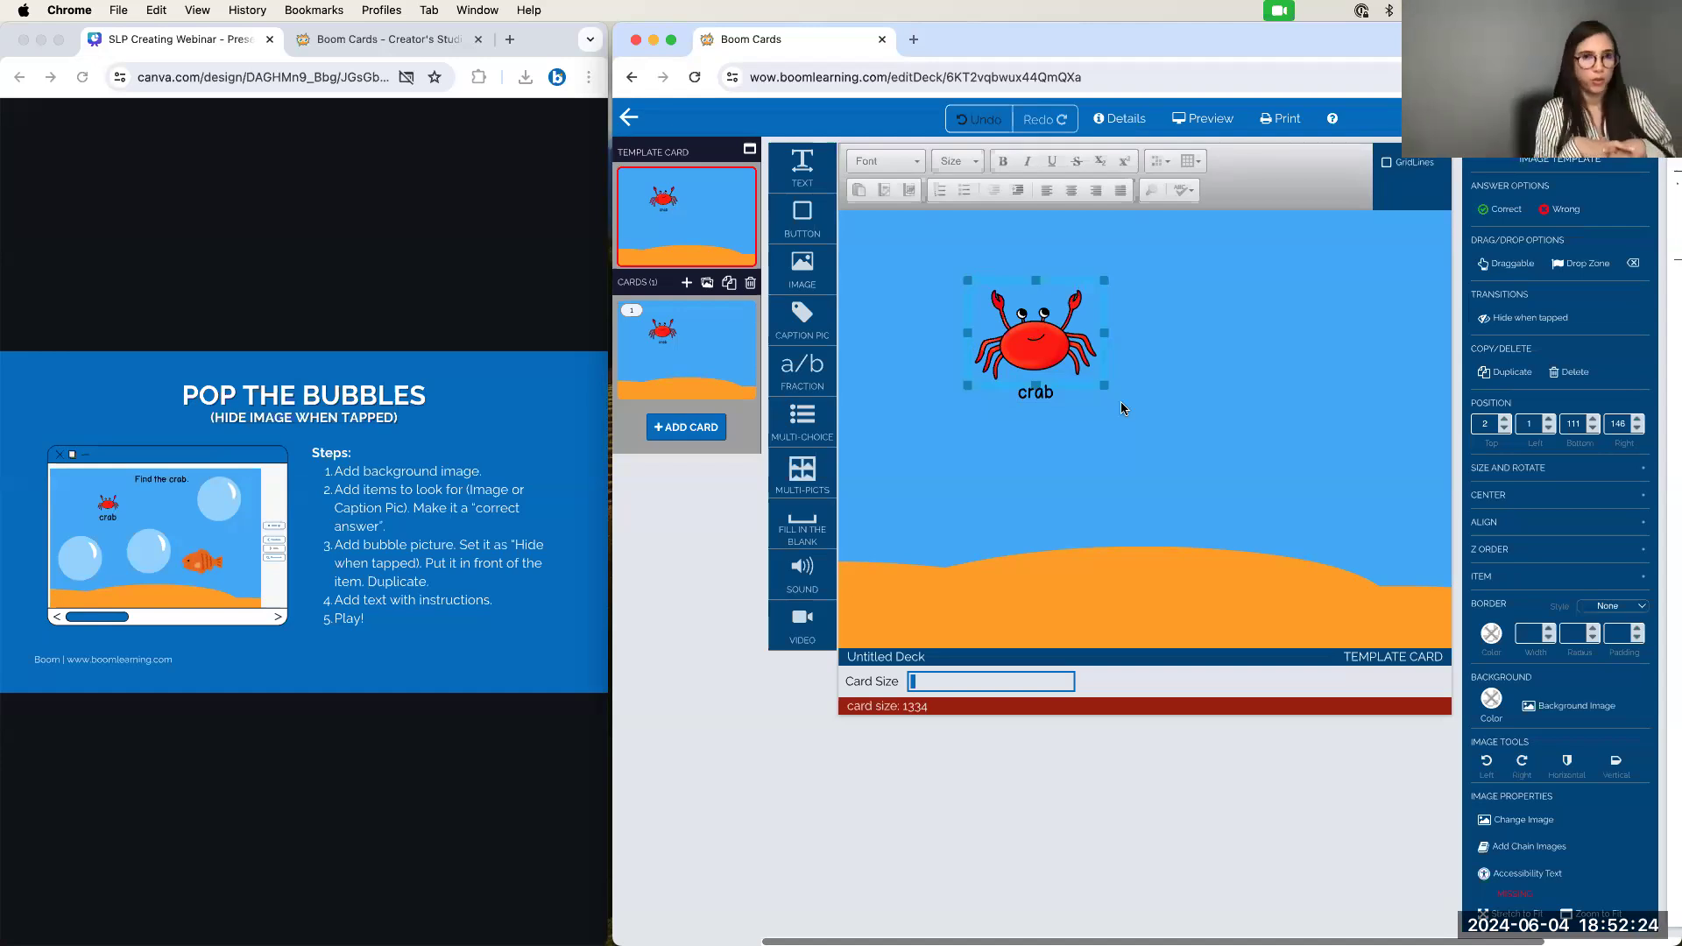
# Add an image with the pink crab picture, then delete it again
pyautogui.click(1081, 466)
pyautogui.moveTo(803, 267); pyautogui.dragTo(1266, 383)
pyautogui.click(1157, 342)
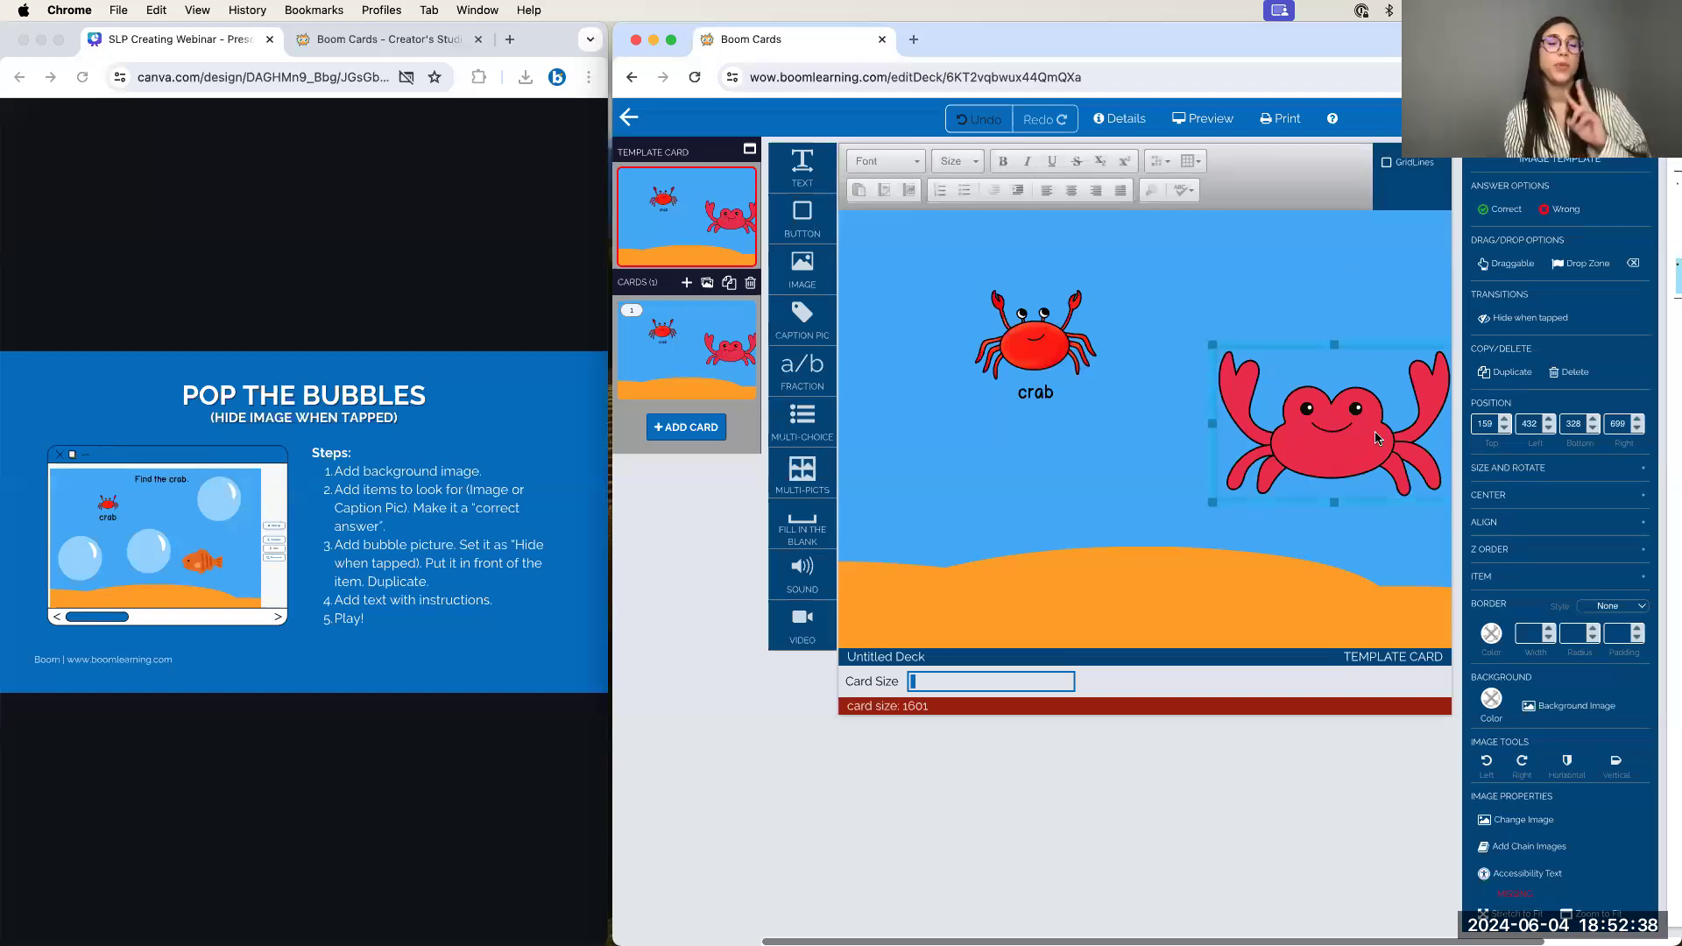
pyautogui.click(1568, 372)
# Shrink the crab picture and its caption box, moving the box toward the upper left
pyautogui.click(1034, 356)
pyautogui.moveTo(1098, 384); pyautogui.dragTo(1059, 344)
pyautogui.click(1058, 385)
pyautogui.click(1085, 400)
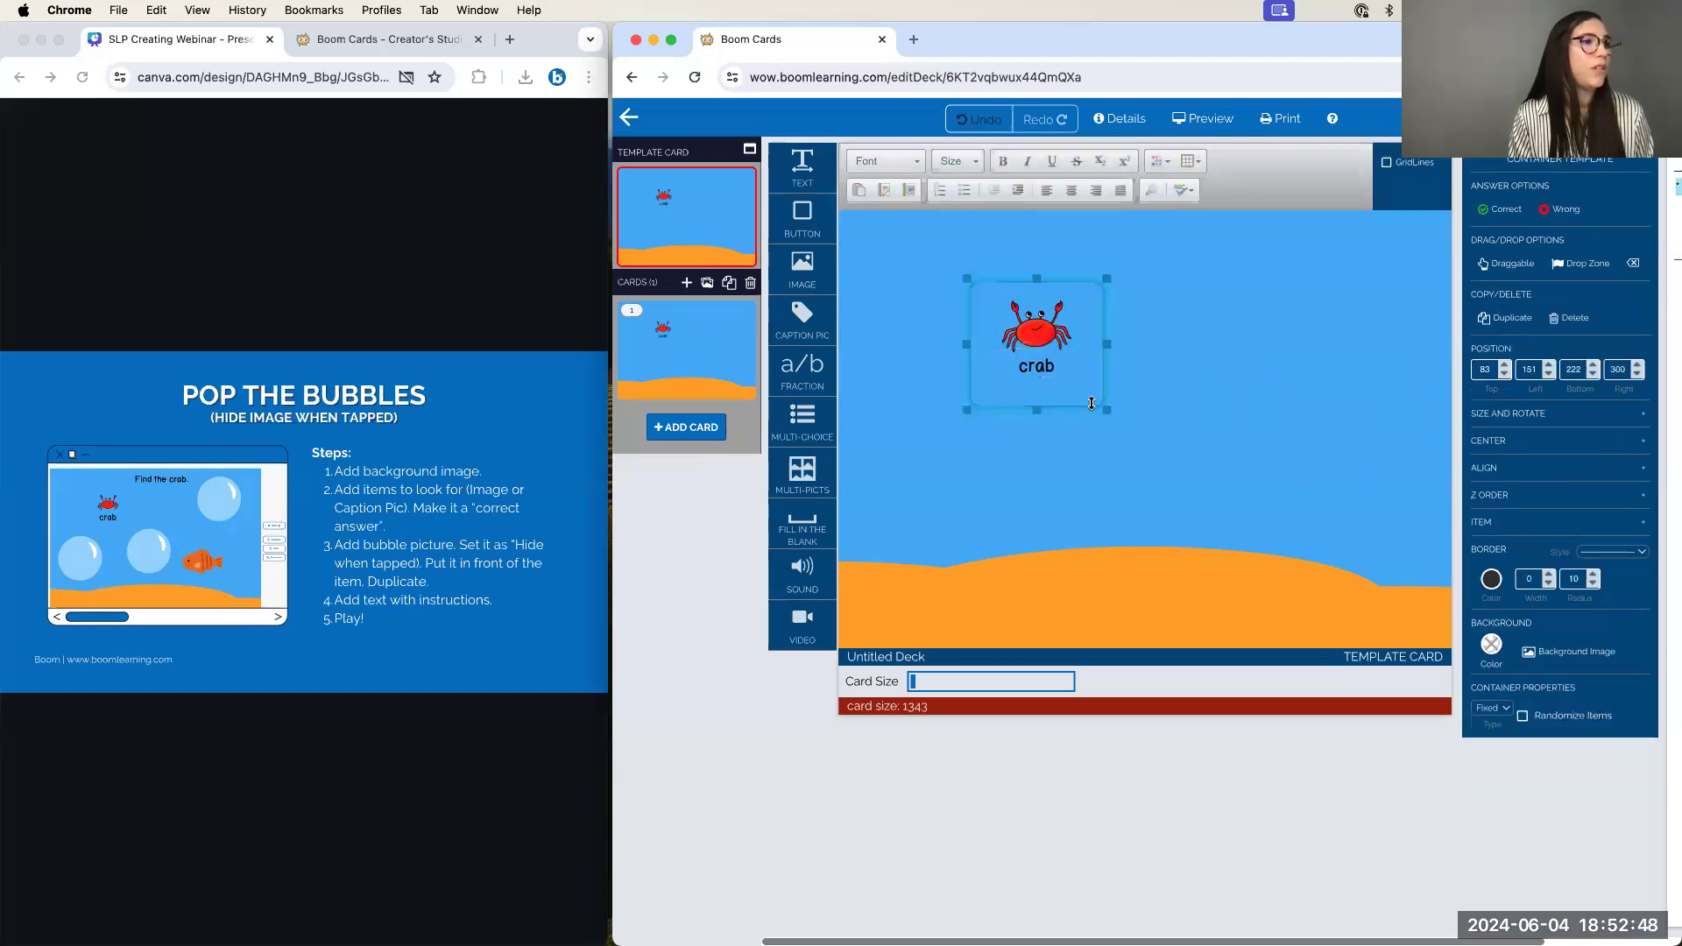
pyautogui.moveTo(1104, 411); pyautogui.dragTo(1090, 389)
pyautogui.moveTo(965, 273); pyautogui.dragTo(993, 245)
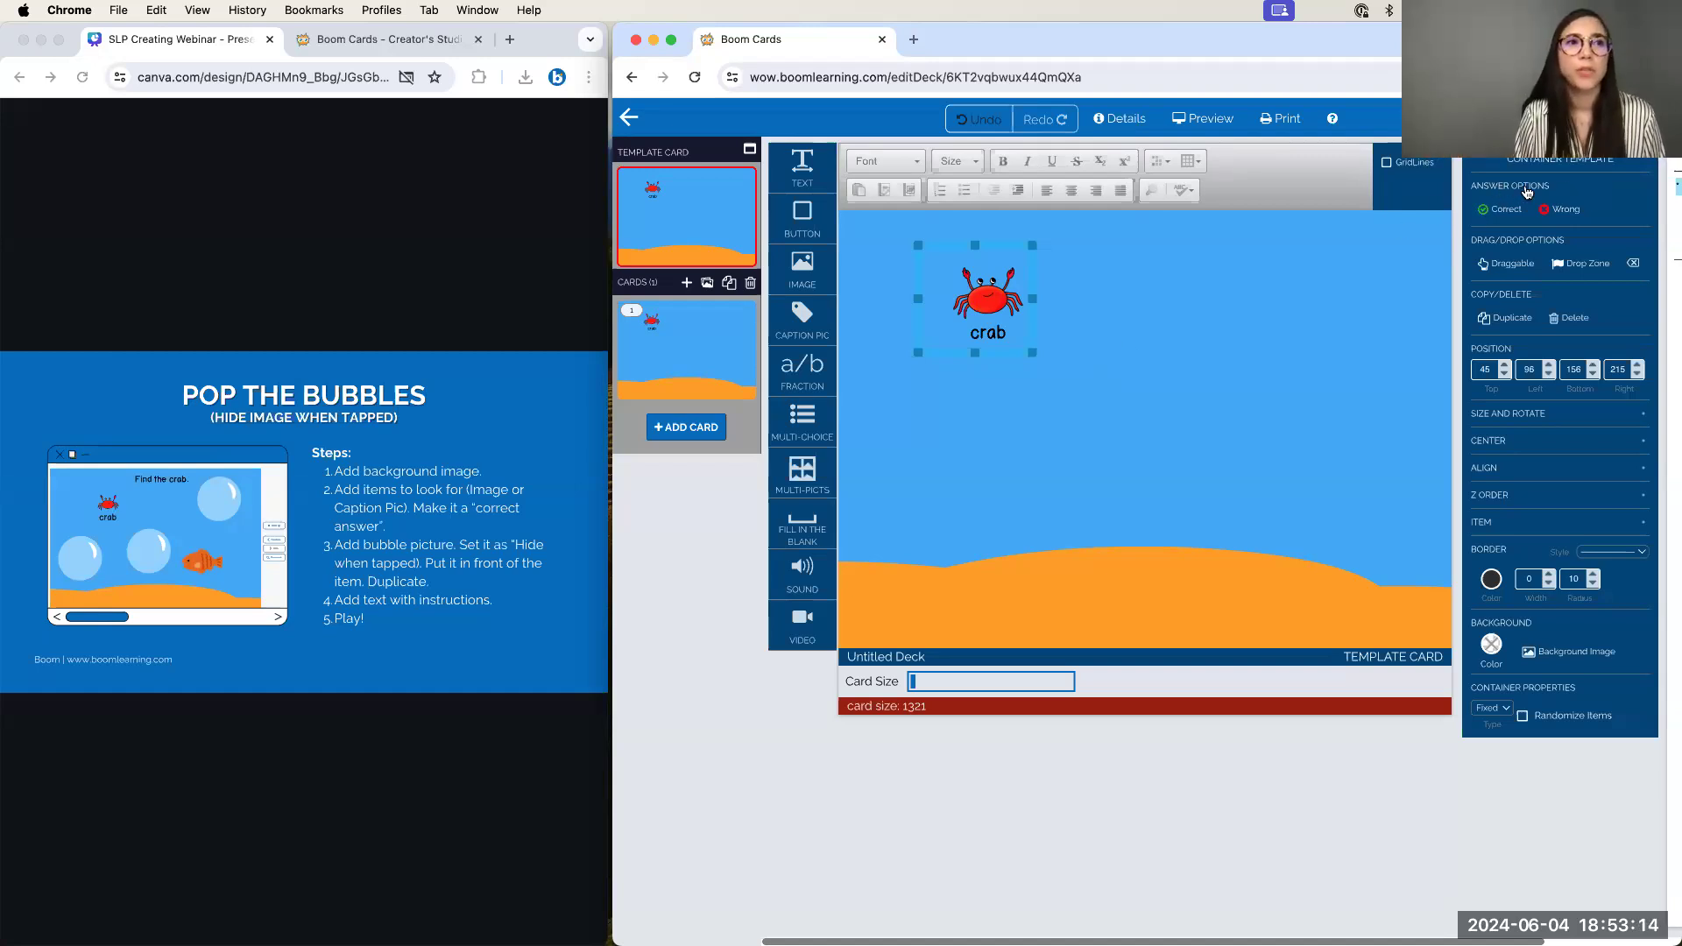
# Mark the crab caption picture as the Correct answer under Answer Options
pyautogui.click(1492, 211)
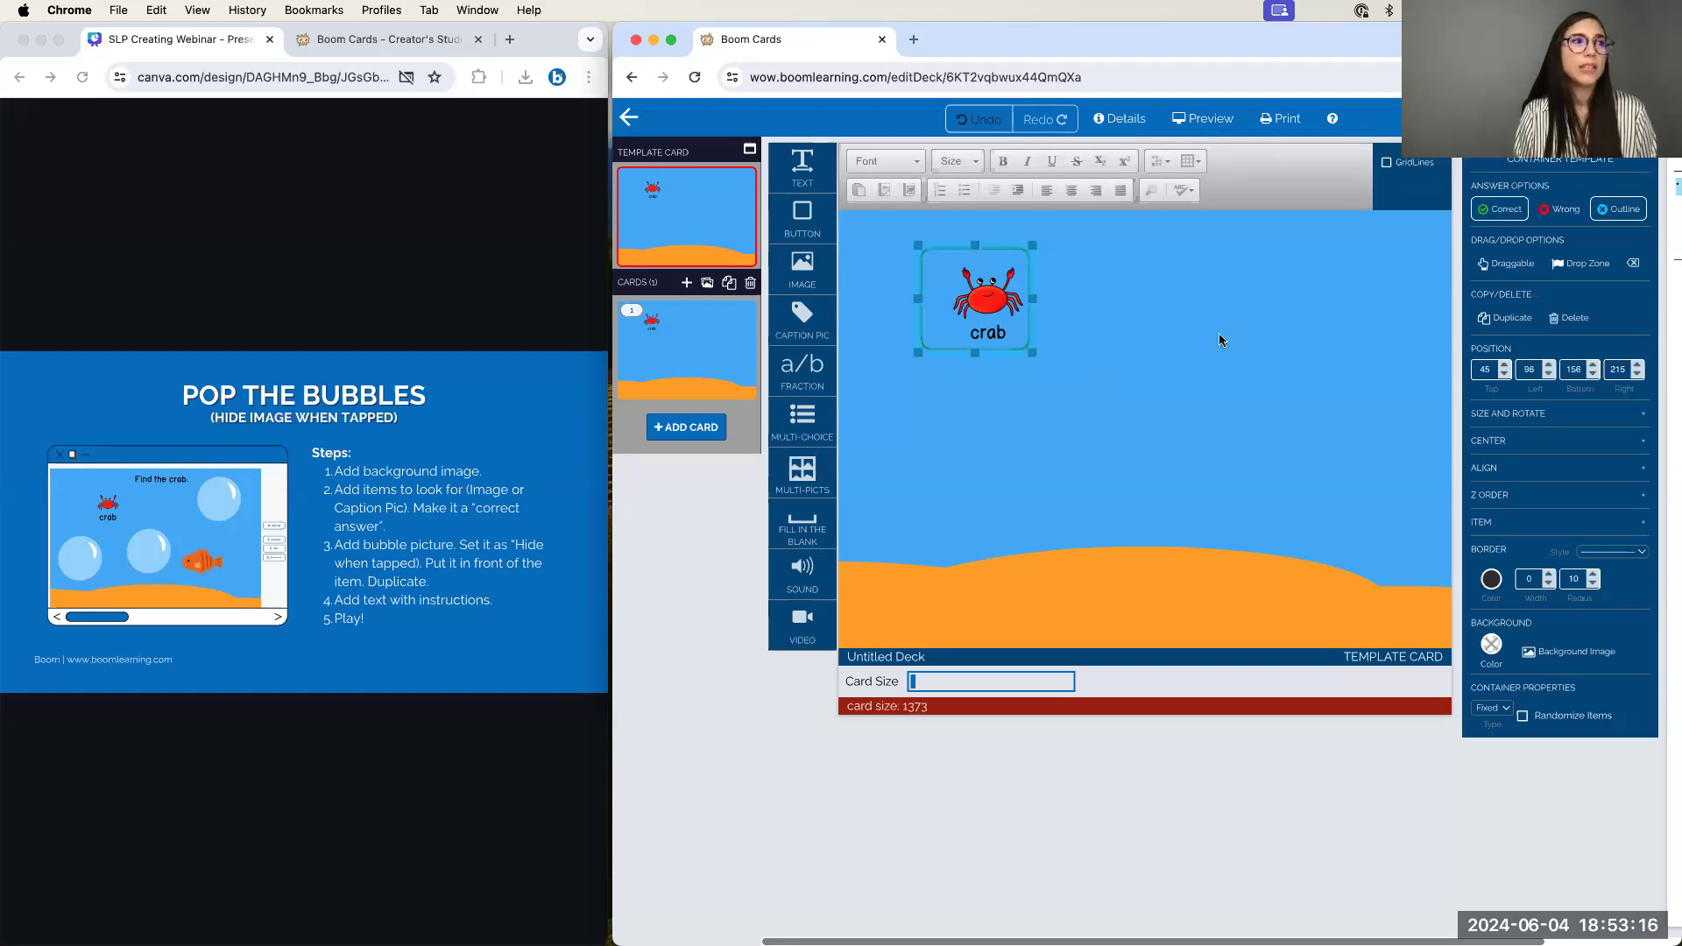
pyautogui.click(1218, 333)
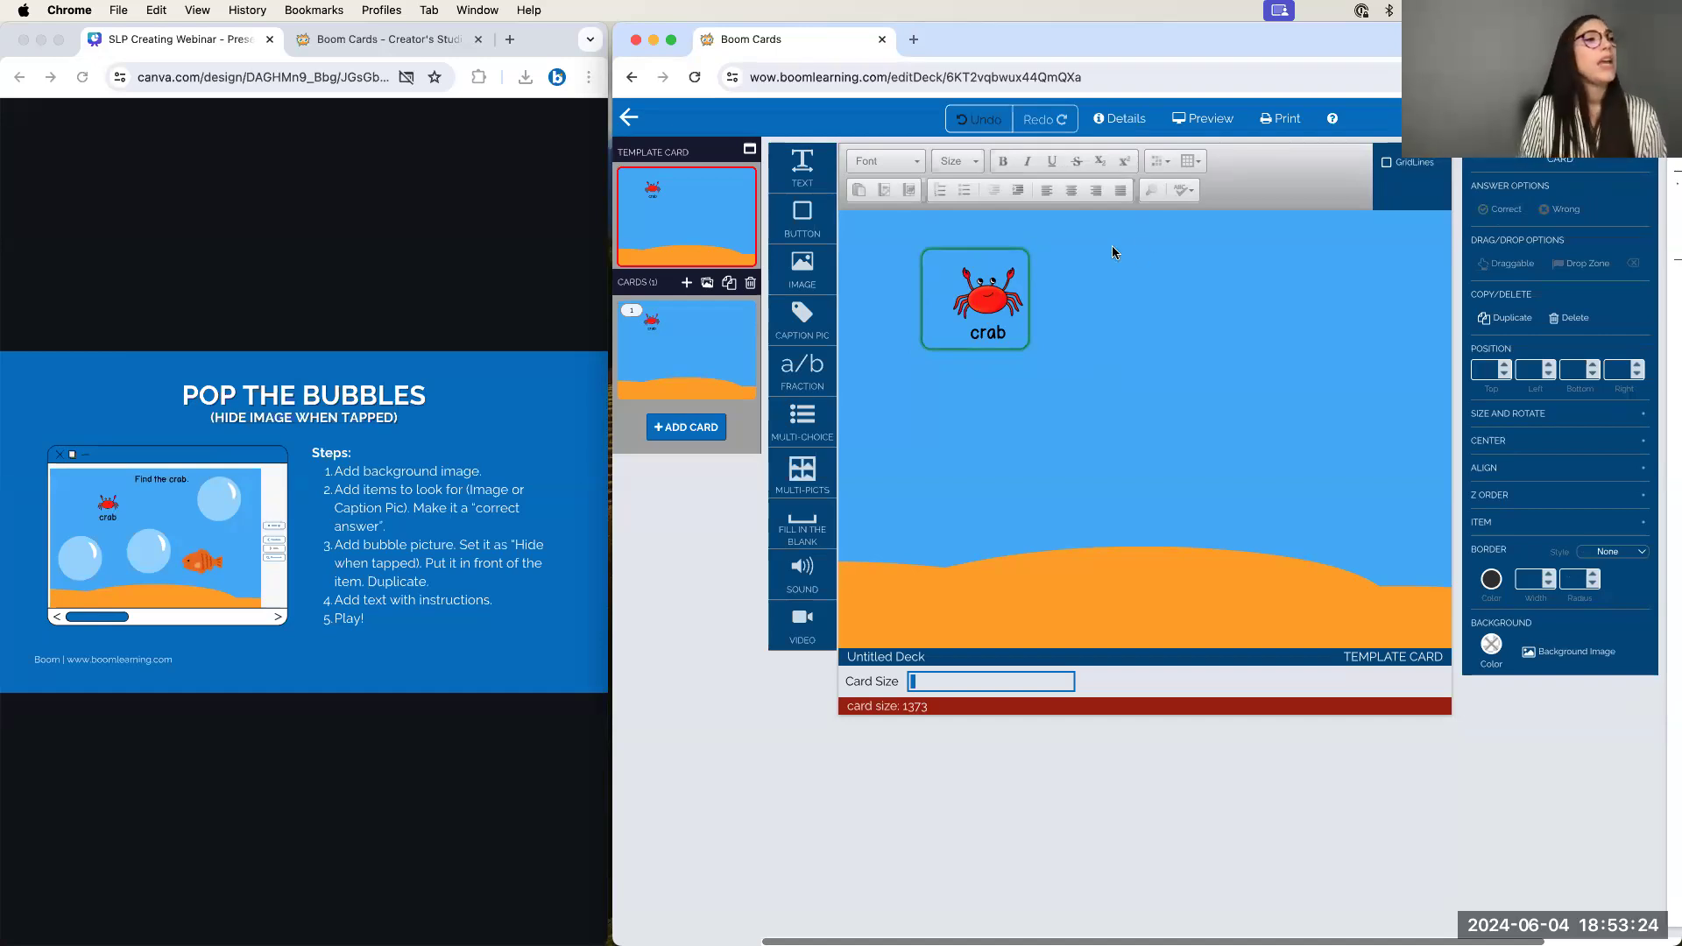
pyautogui.click(989, 294)
pyautogui.click(1555, 212)
pyautogui.click(1204, 314)
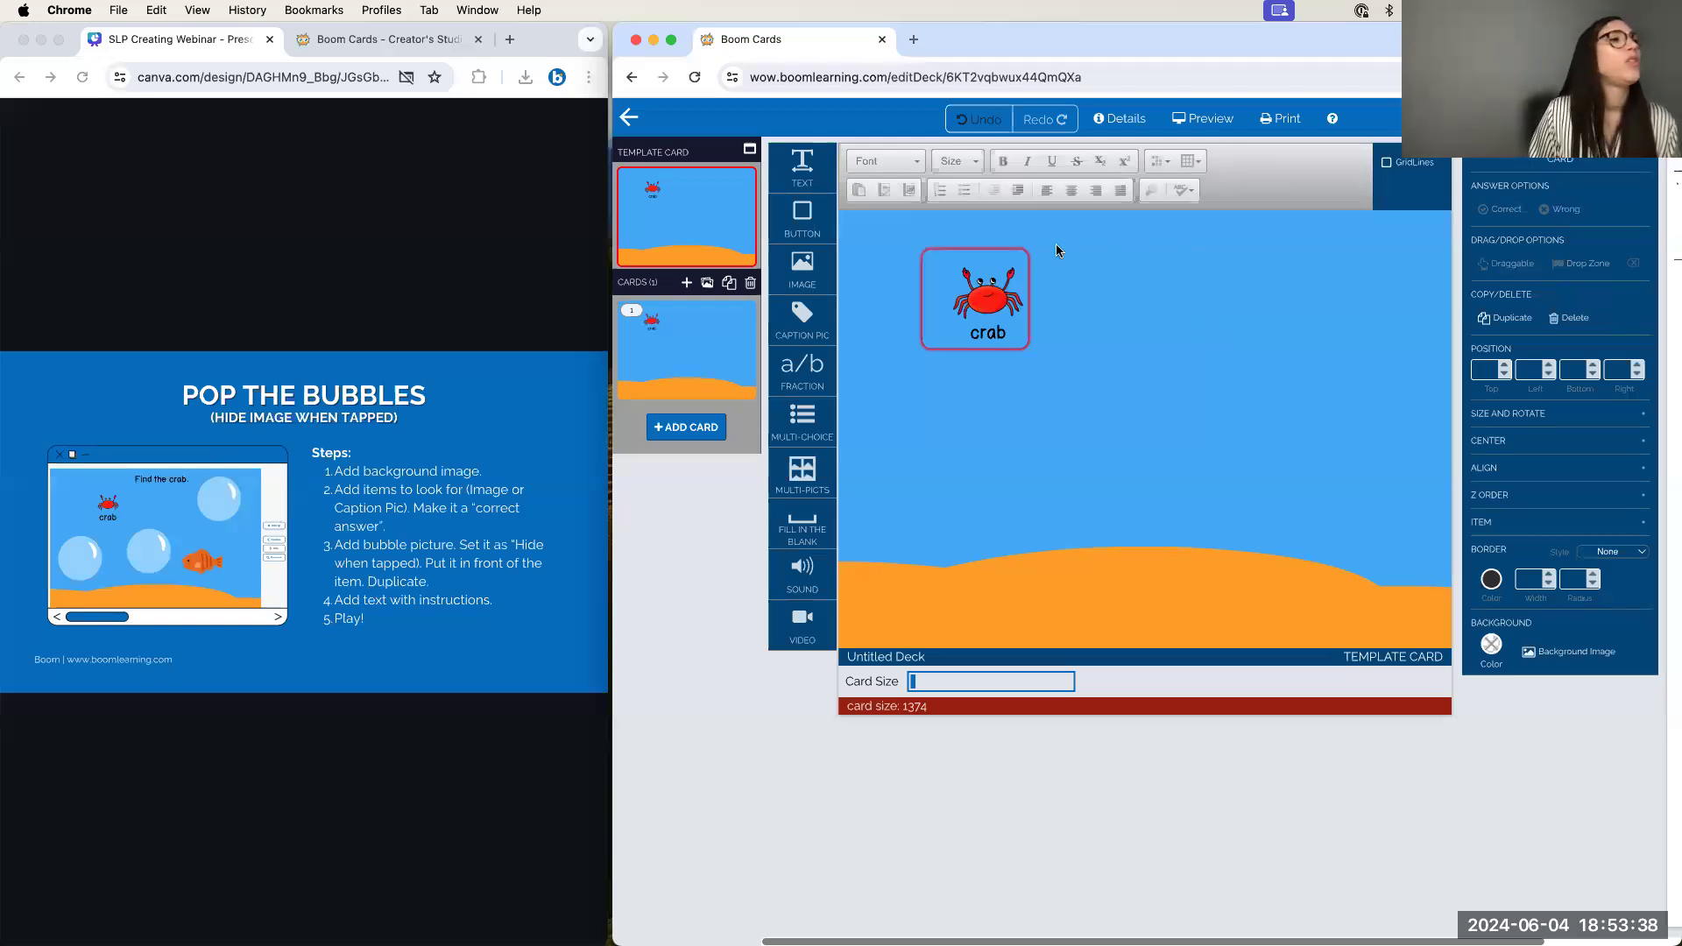
# Recentre the crab picture and its 'crab' label inside the caption box
pyautogui.click(1004, 250)
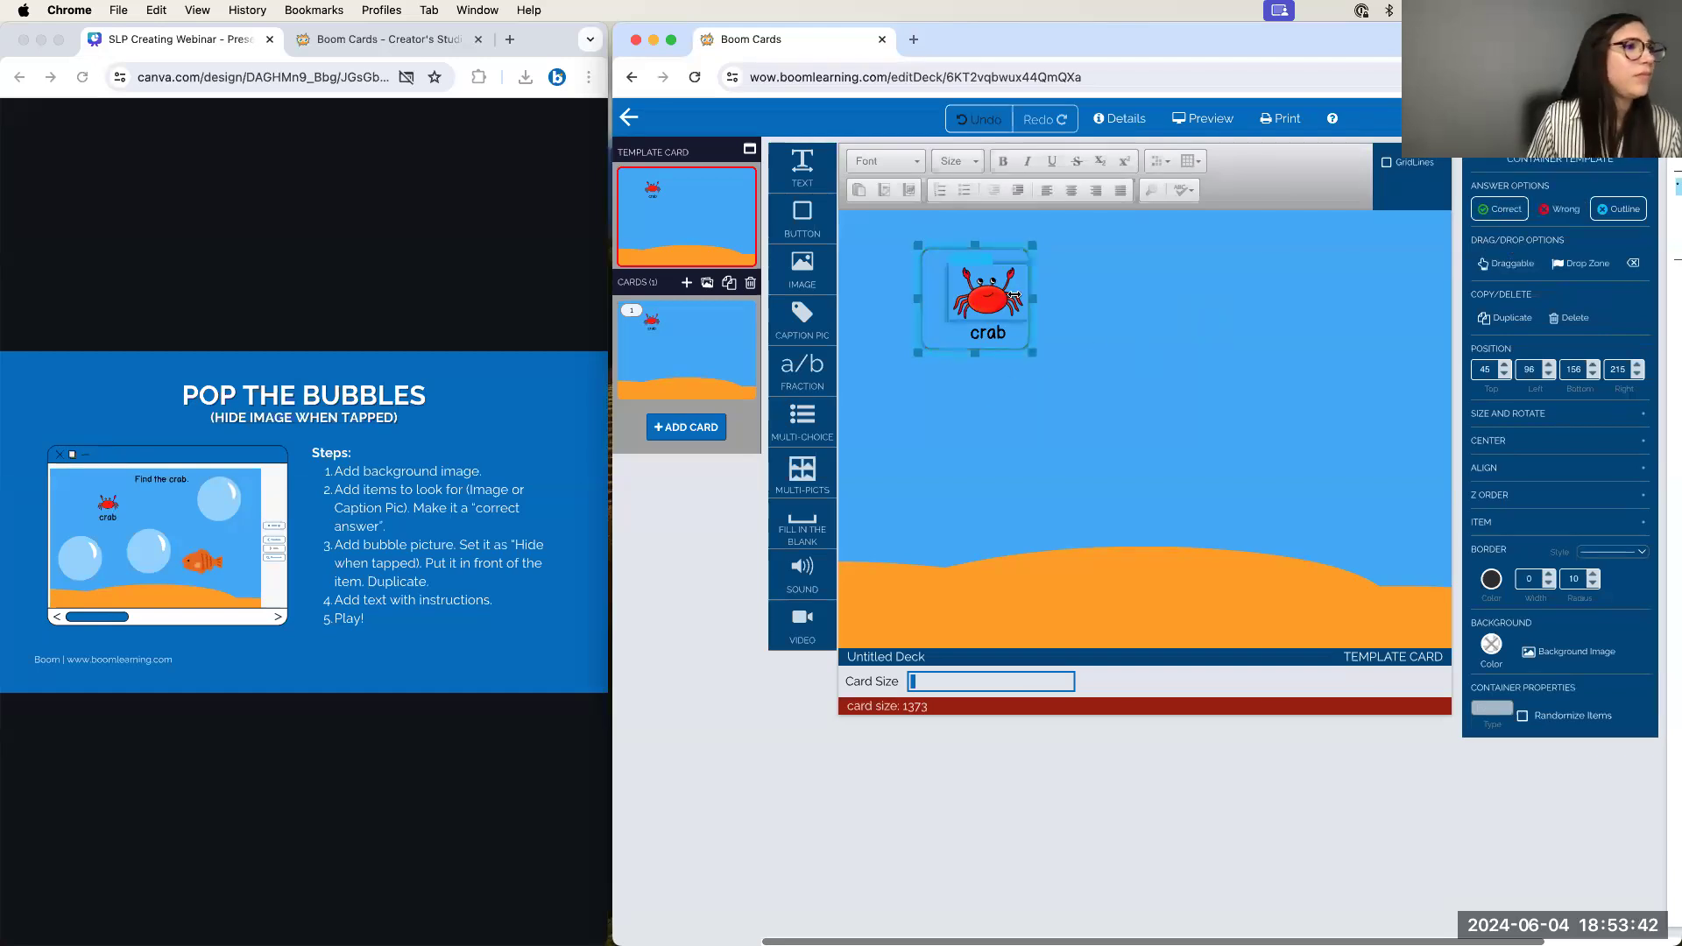
pyautogui.click(1012, 298)
pyautogui.moveTo(1008, 262); pyautogui.dragTo(988, 257)
pyautogui.click(1035, 321)
pyautogui.moveTo(1034, 318); pyautogui.dragTo(1028, 313)
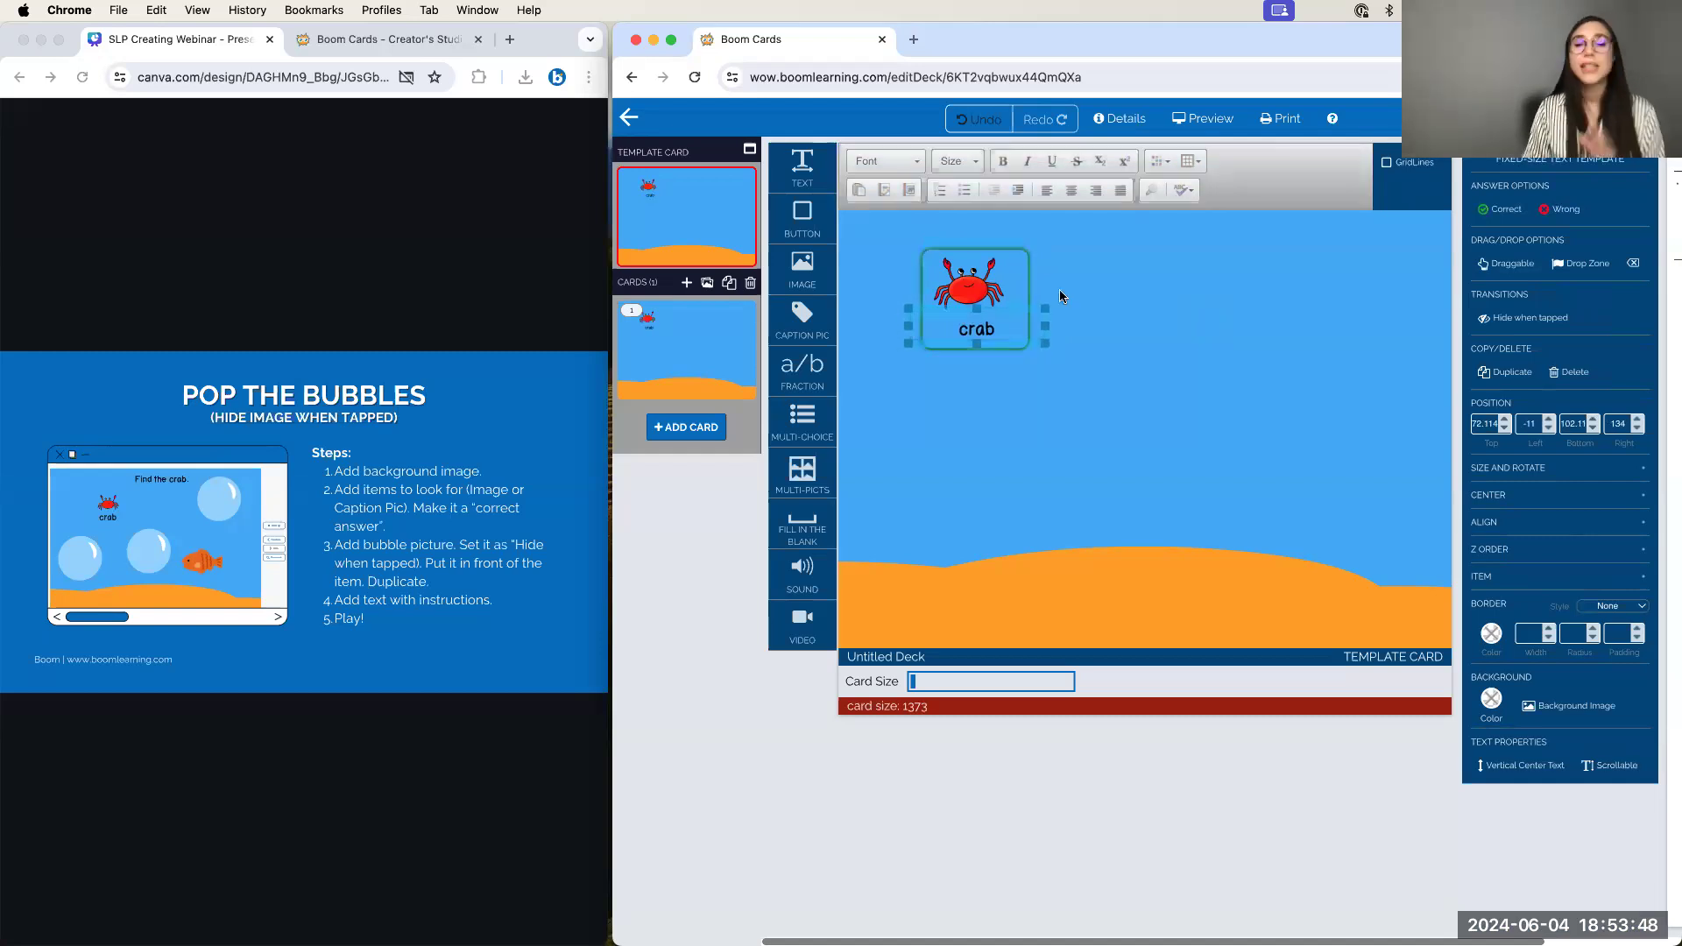
pyautogui.click(983, 272)
pyautogui.moveTo(1011, 272); pyautogui.dragTo(1019, 273)
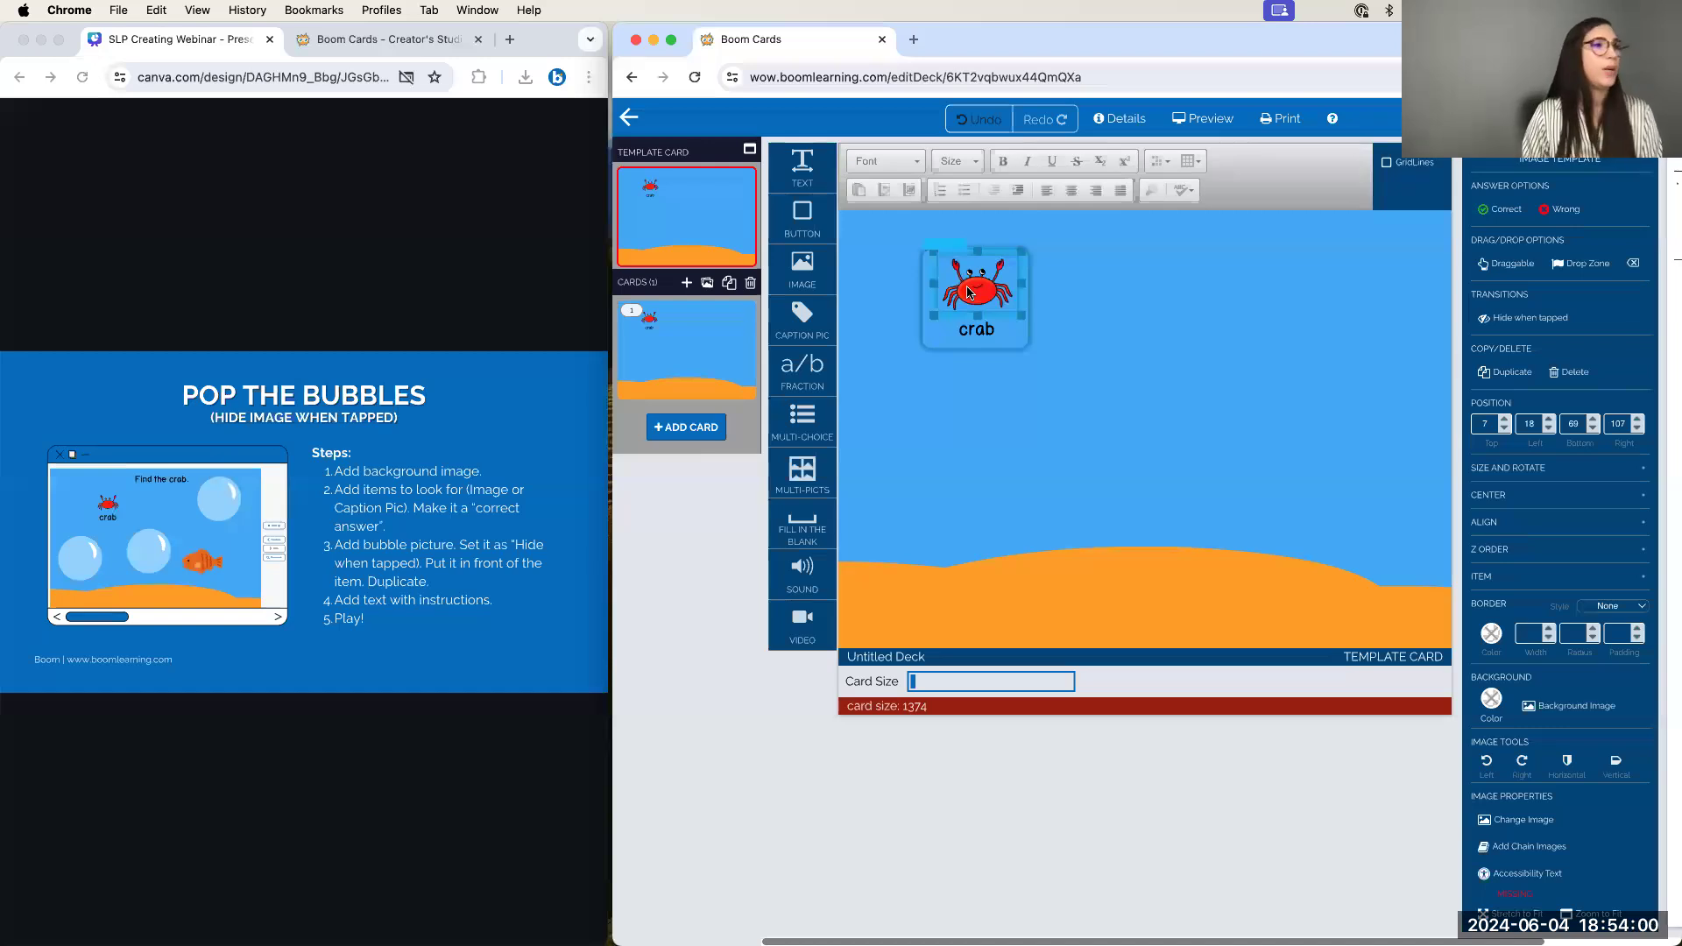
pyautogui.click(1125, 314)
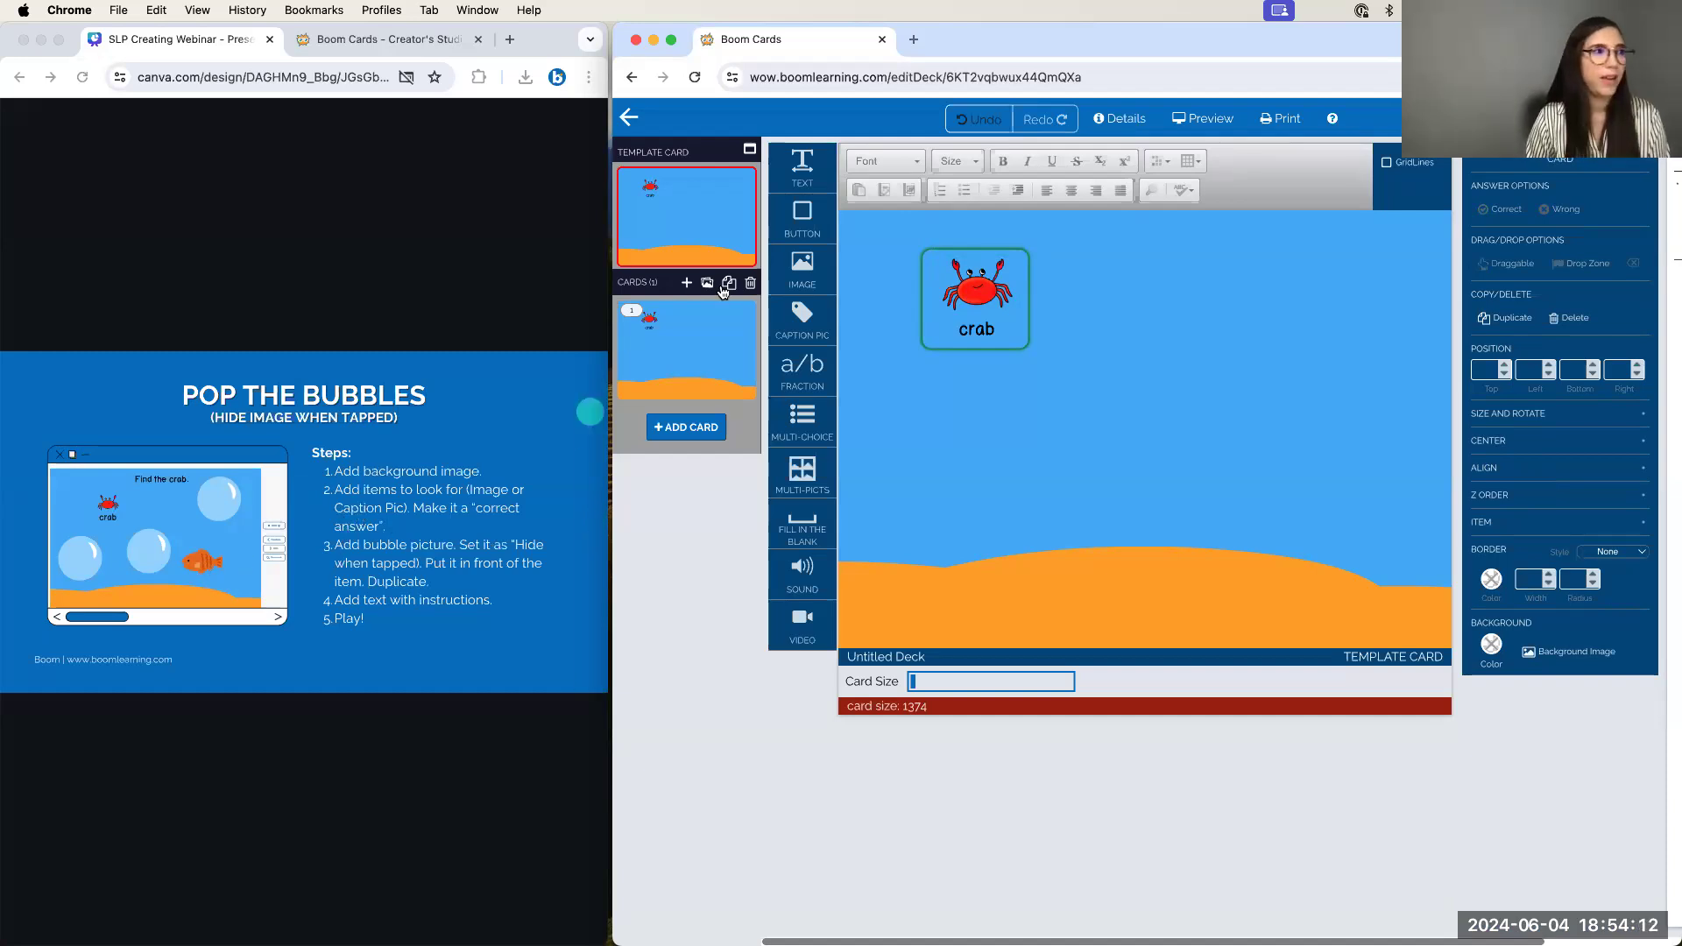
# Add the orange 82.png fish image on the right of the card and shrink it
pyautogui.moveTo(803, 269); pyautogui.dragTo(1328, 464)
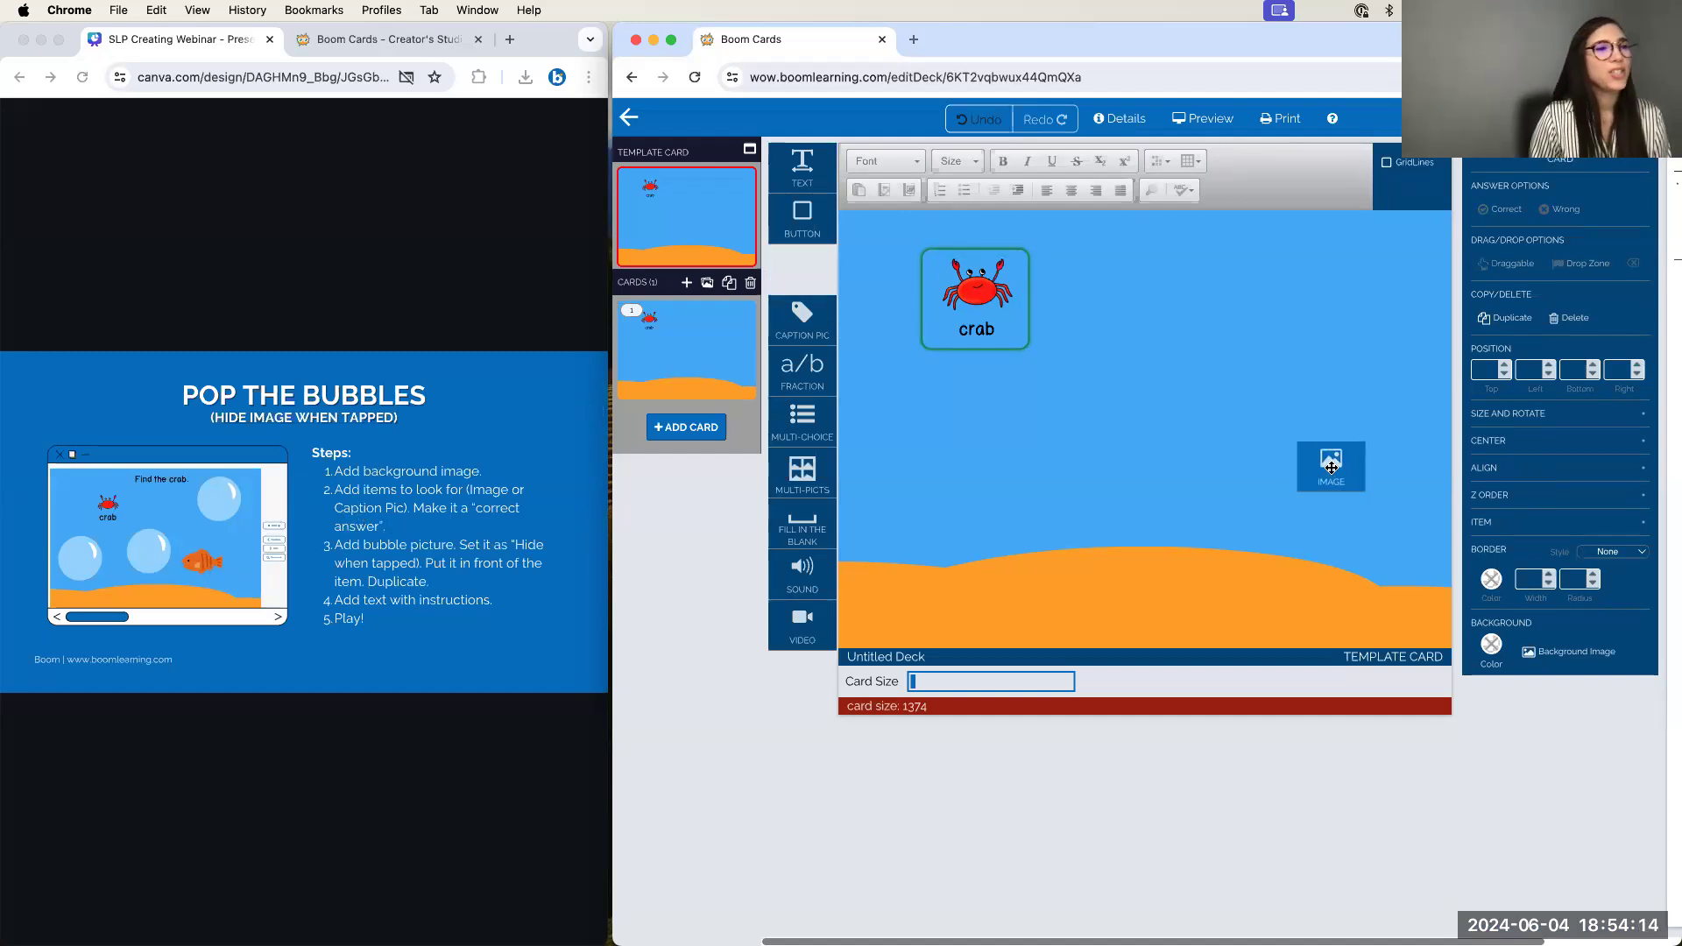
pyautogui.click(1339, 262)
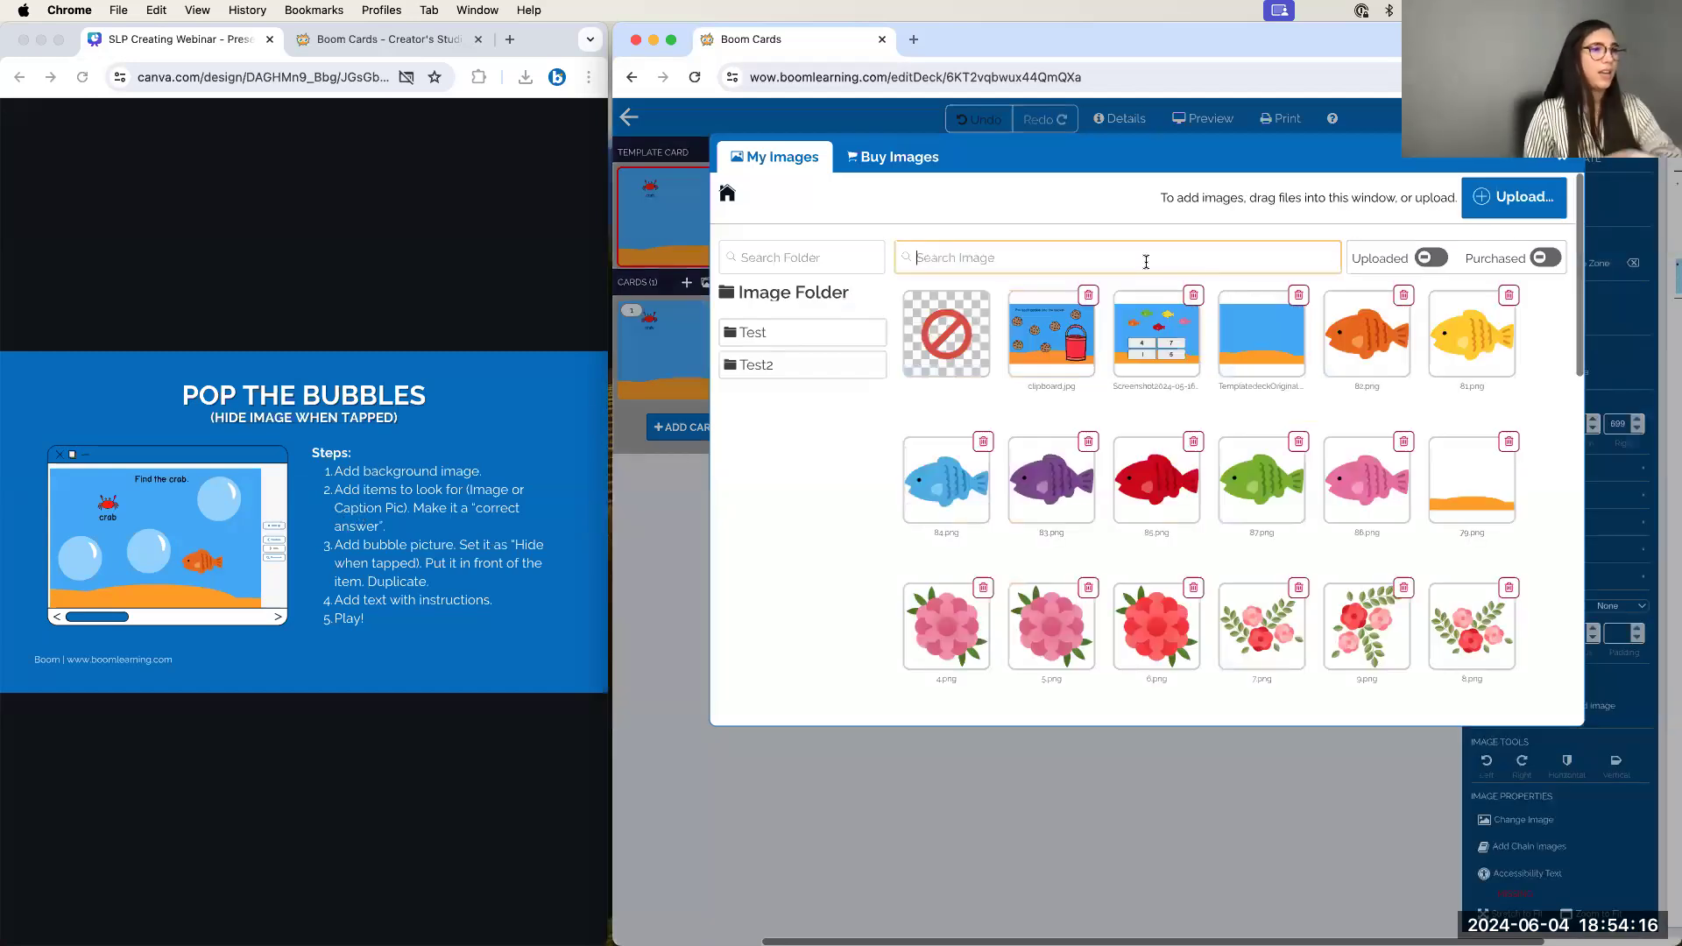
pyautogui.click(1373, 344)
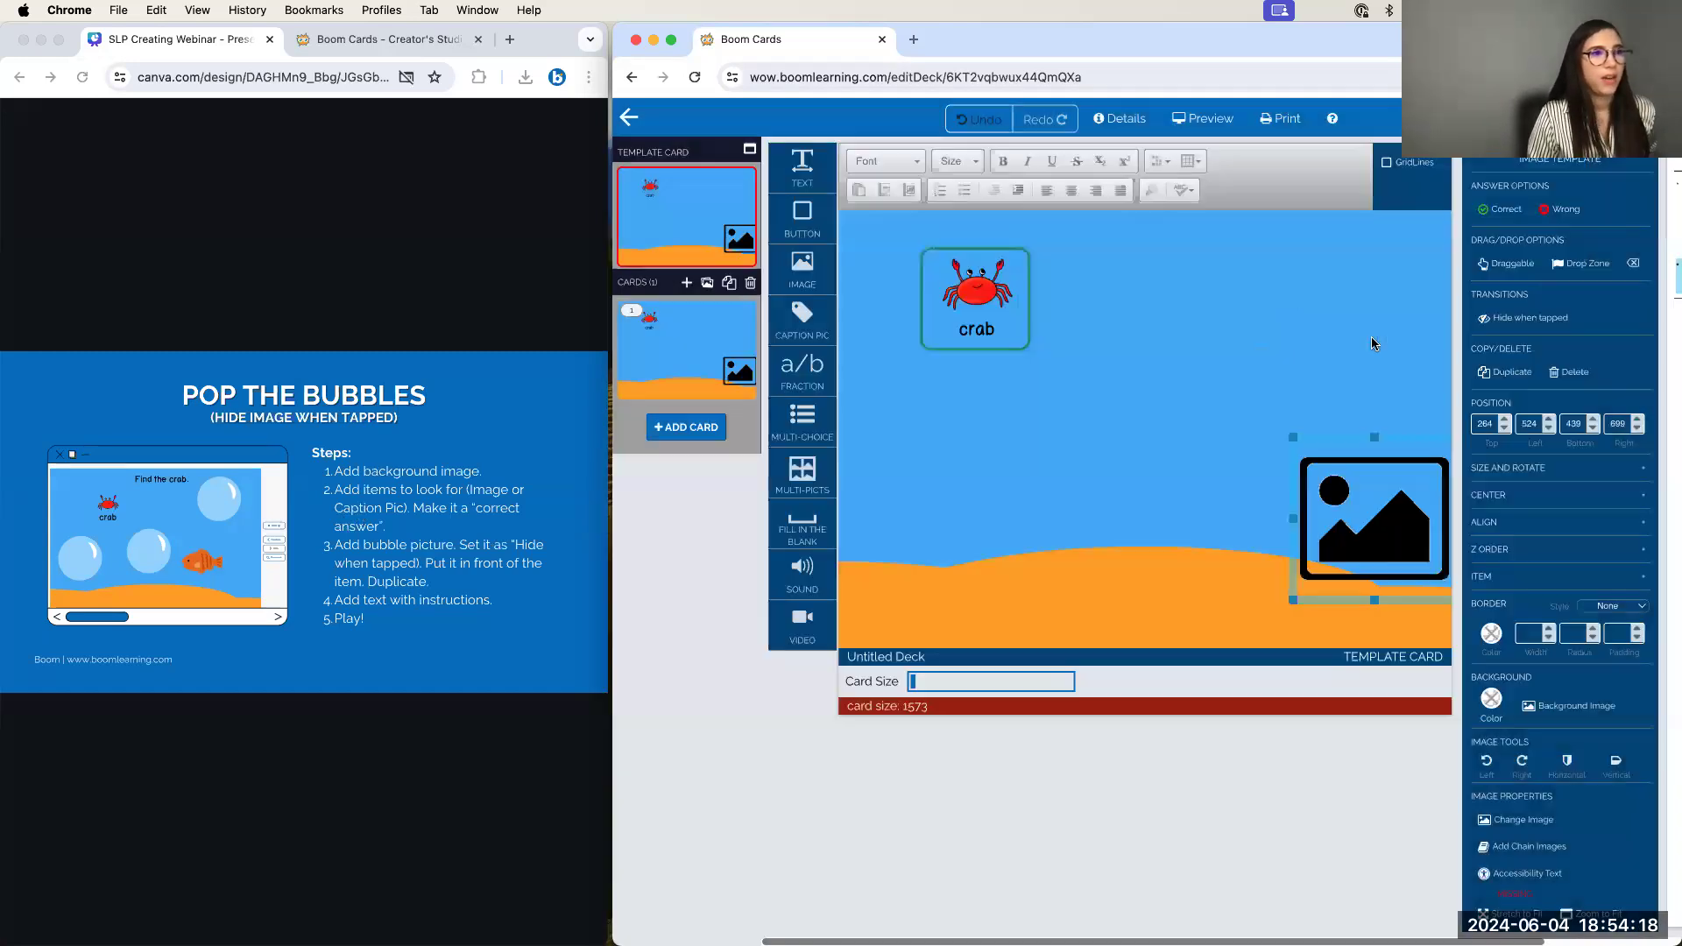
pyautogui.moveTo(1297, 441)
pyautogui.mouseDown()
pyautogui.moveTo(1308, 451)
pyautogui.moveTo(1295, 446)
pyautogui.mouseUp()
pyautogui.click(1207, 418)
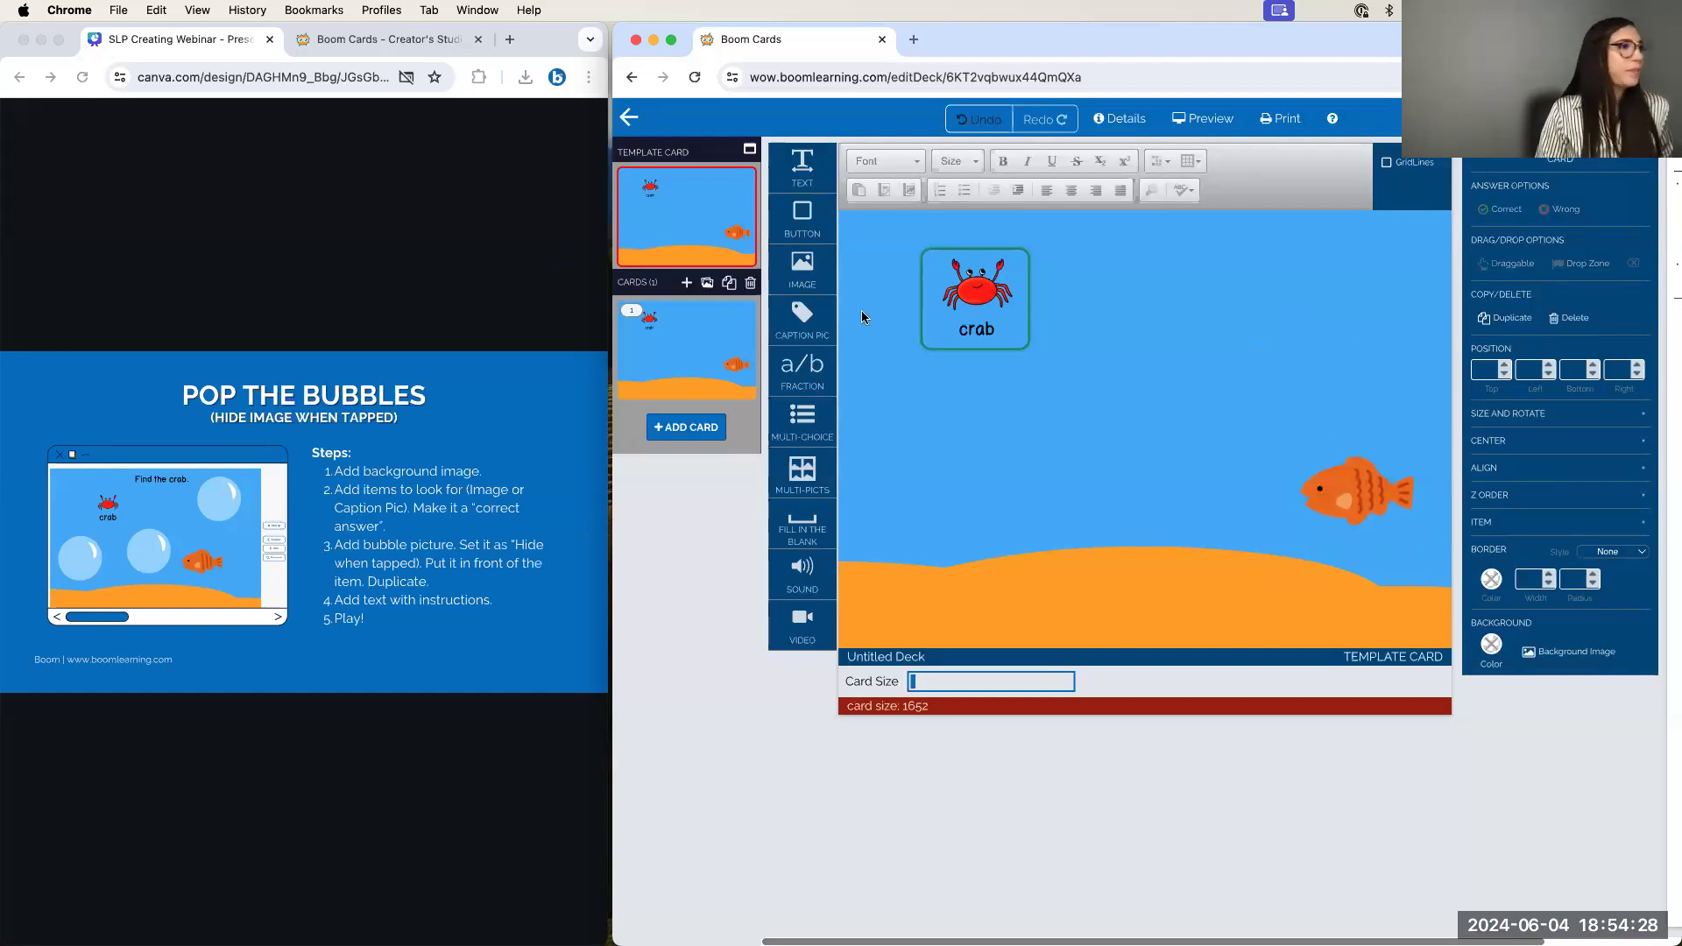
# Add the Bubble image found by searching 'bubble', shrink it and place it over the crab
pyautogui.moveTo(820, 299); pyautogui.dragTo(1182, 336)
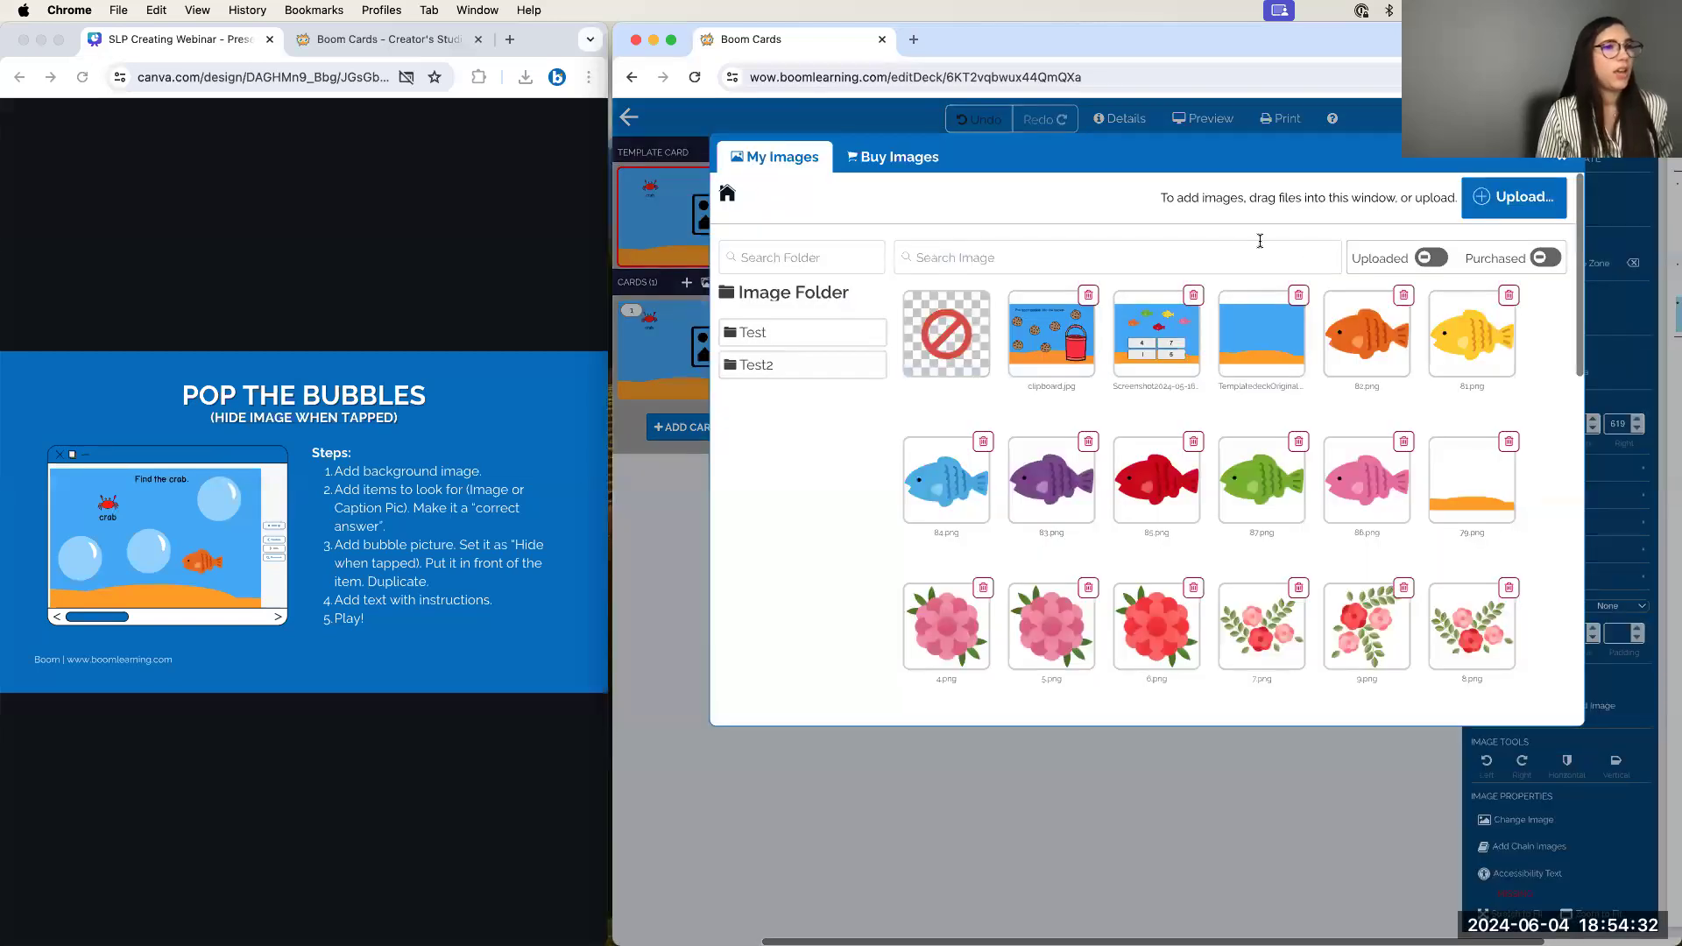
pyautogui.click(1223, 246)
pyautogui.write('bubble')
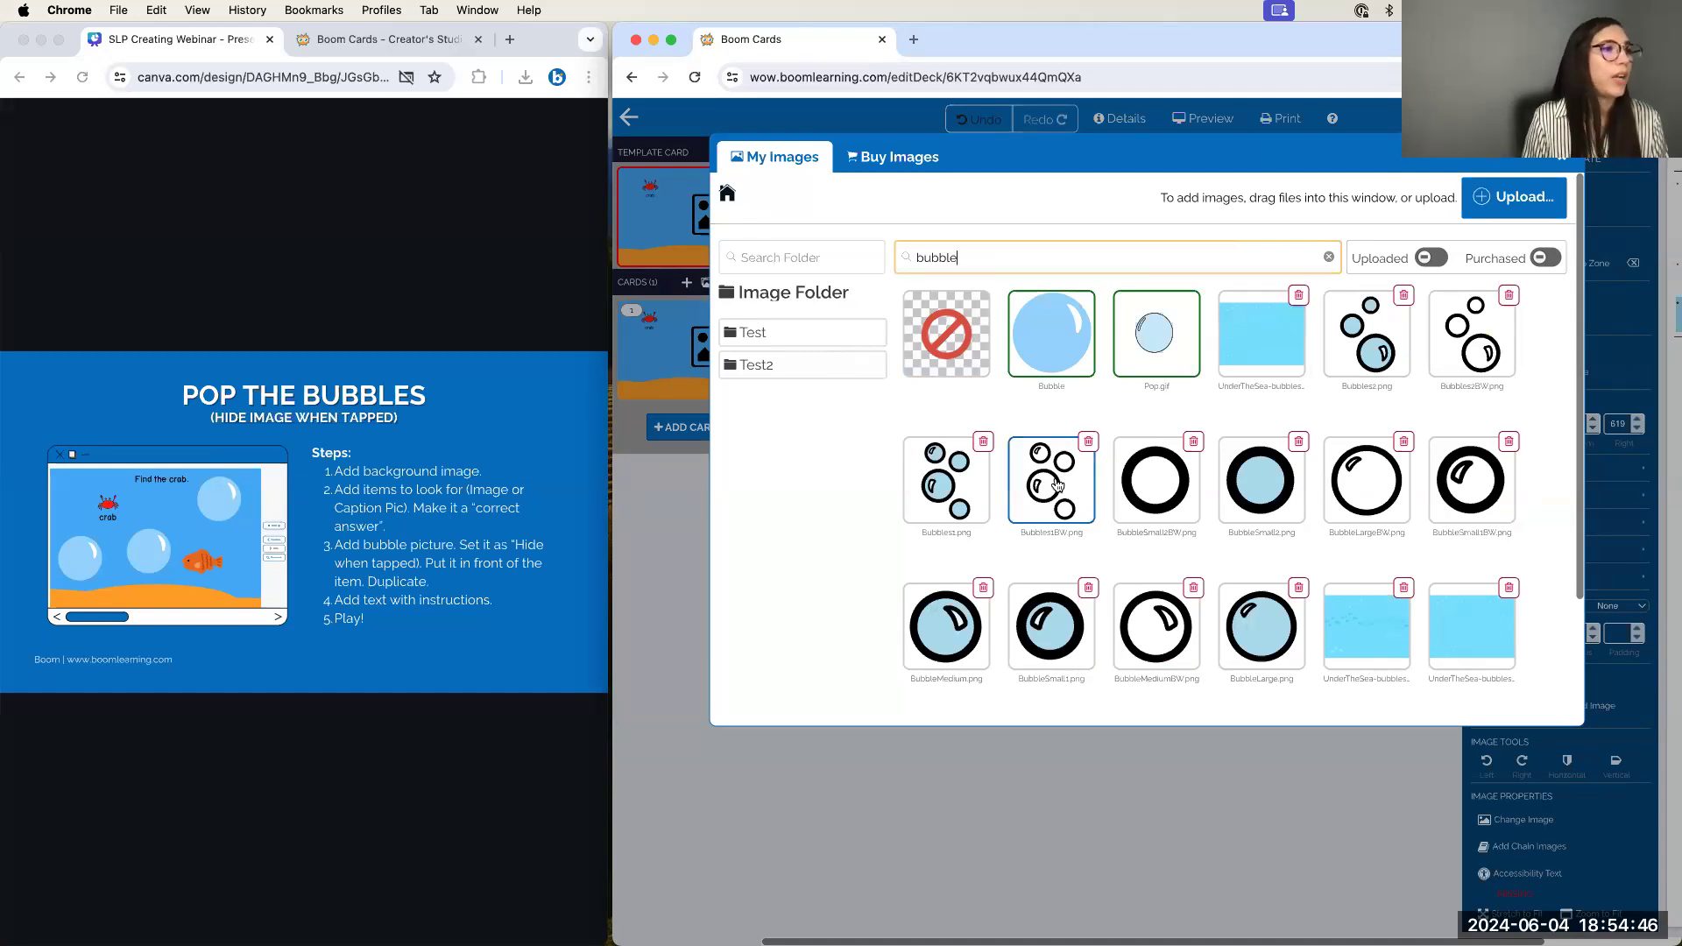
pyautogui.click(1065, 348)
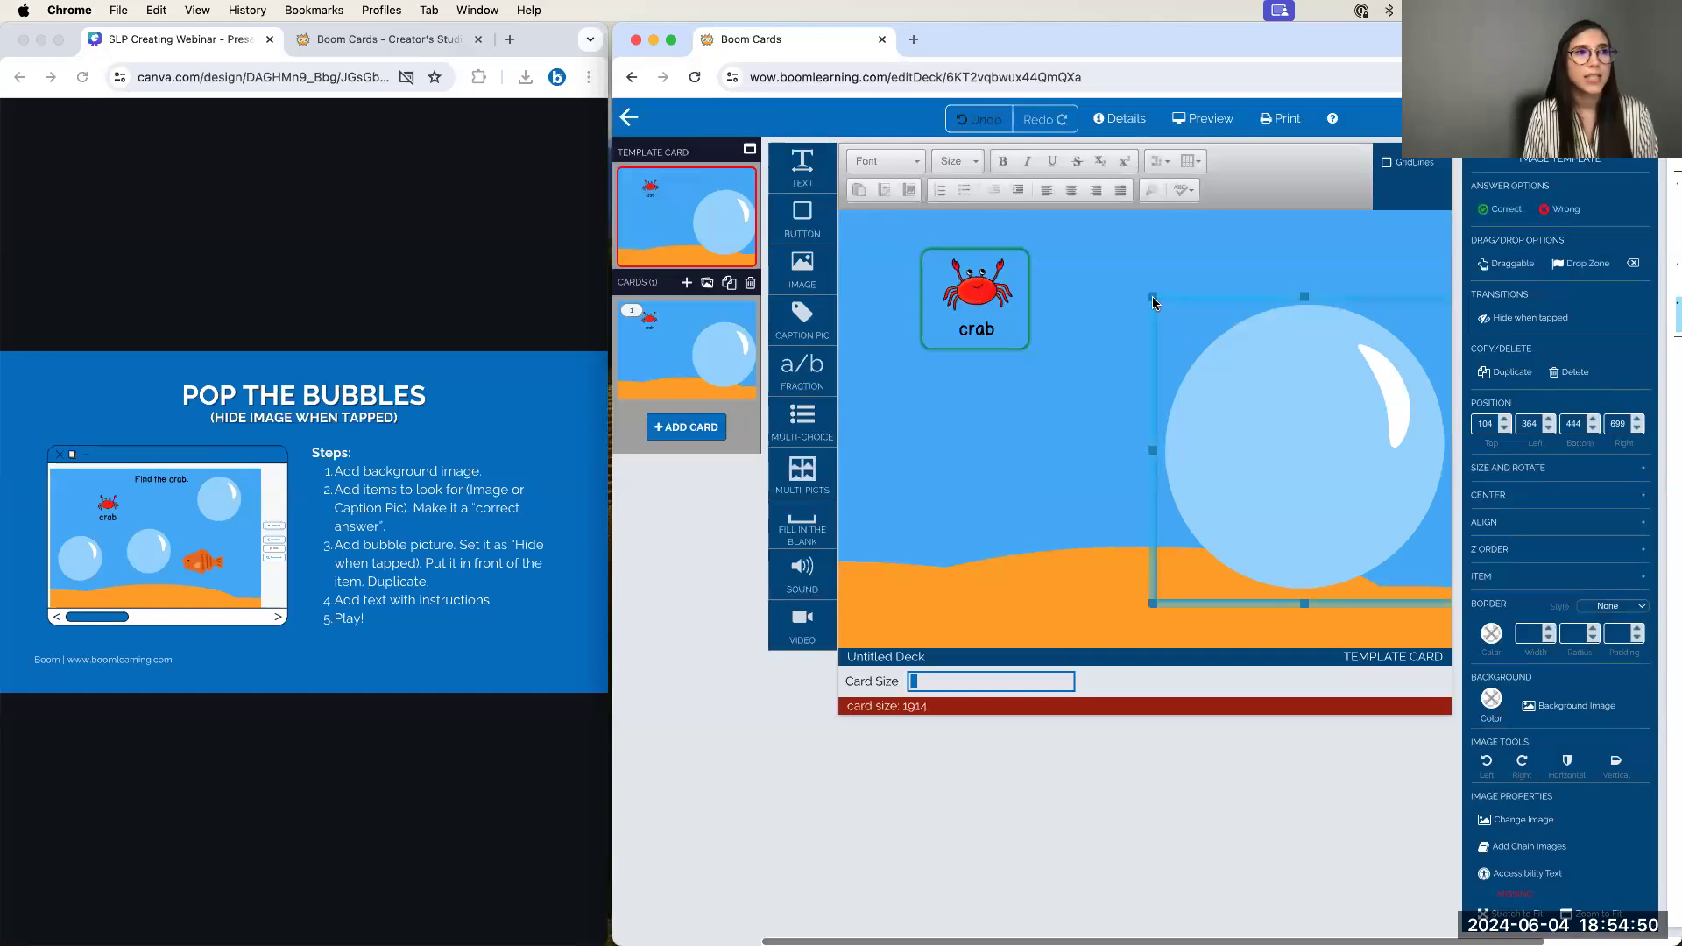
pyautogui.moveTo(1155, 304); pyautogui.dragTo(1027, 263)
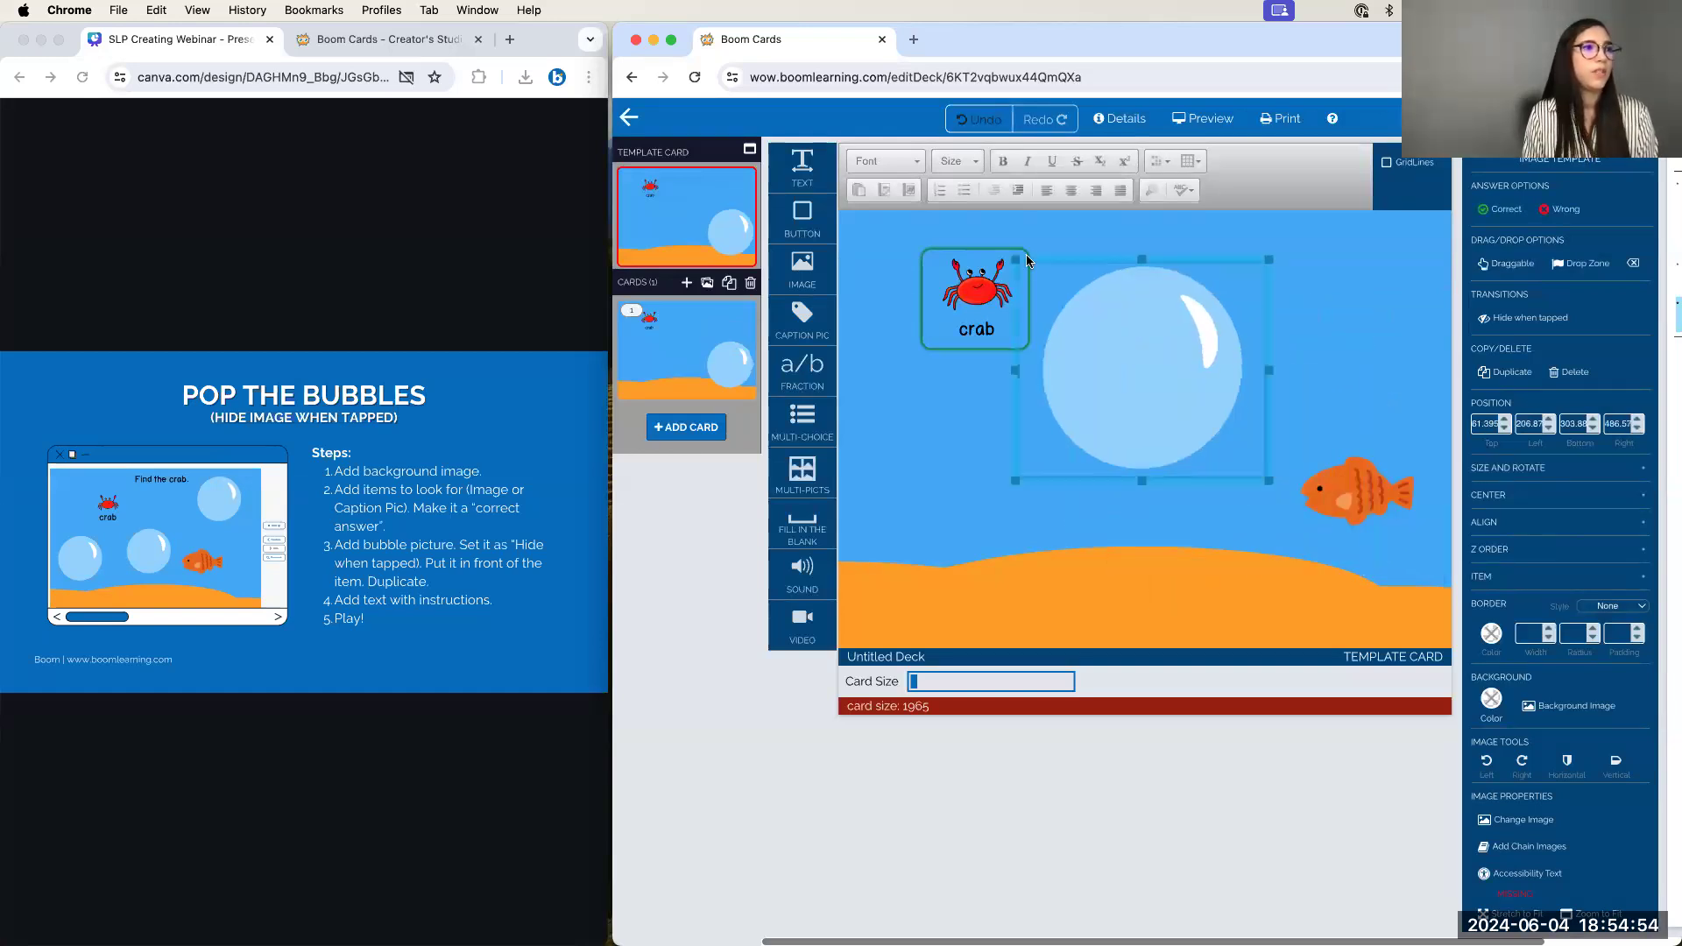
pyautogui.moveTo(1270, 258); pyautogui.dragTo(1056, 226)
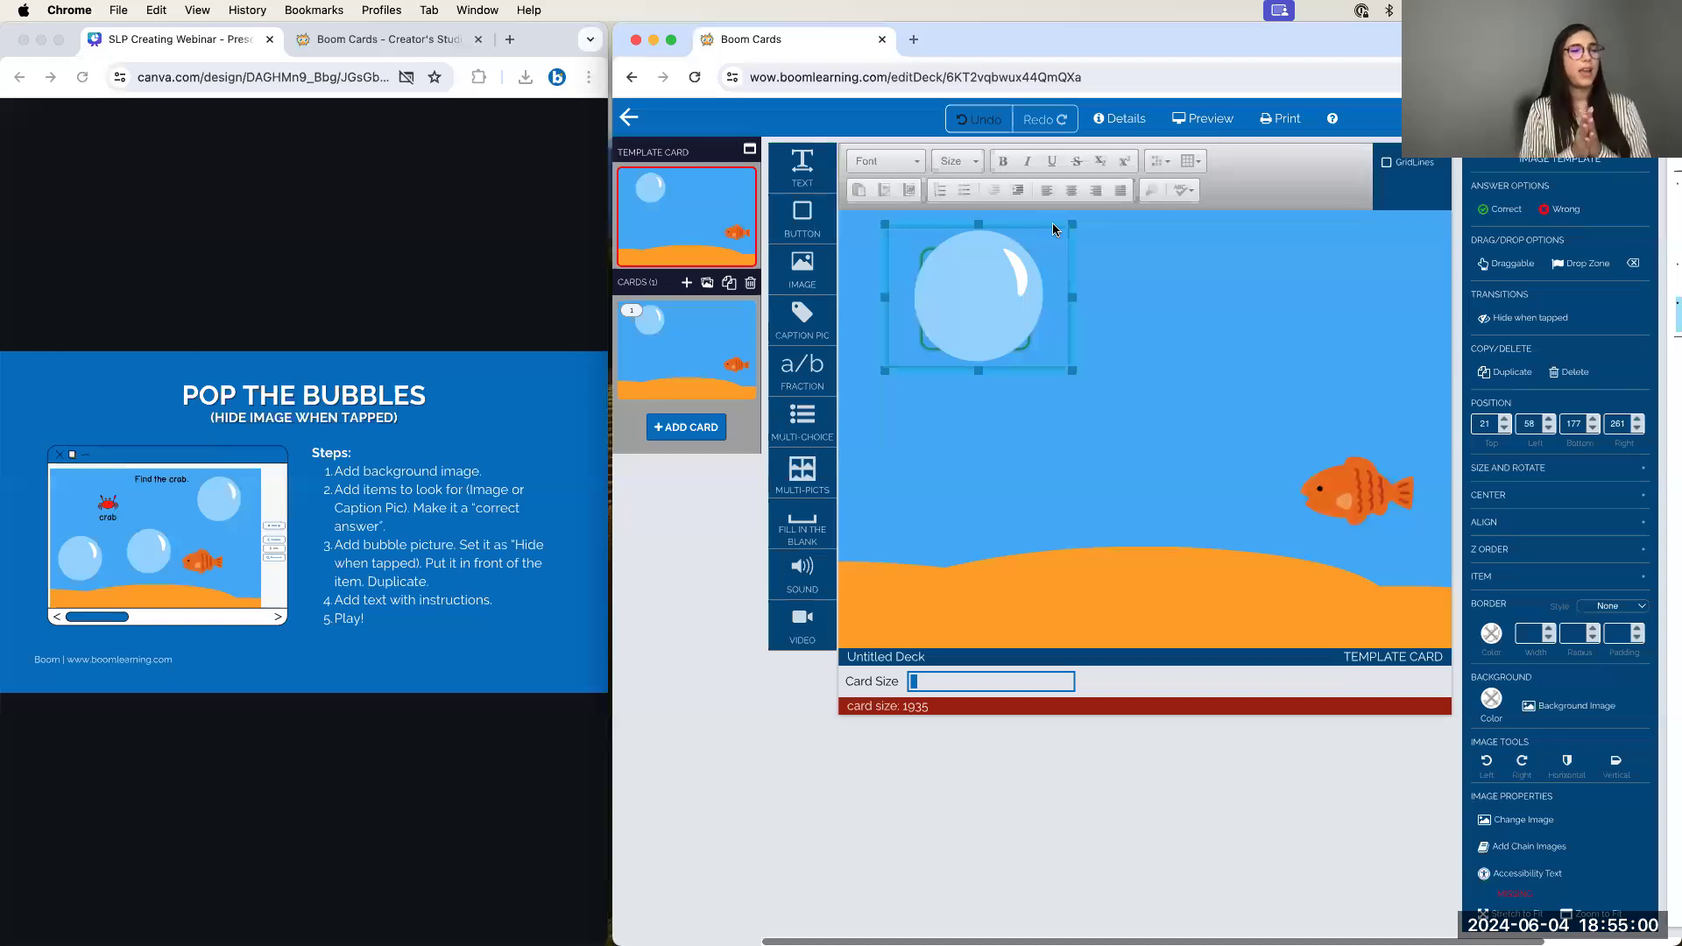
pyautogui.click(1133, 298)
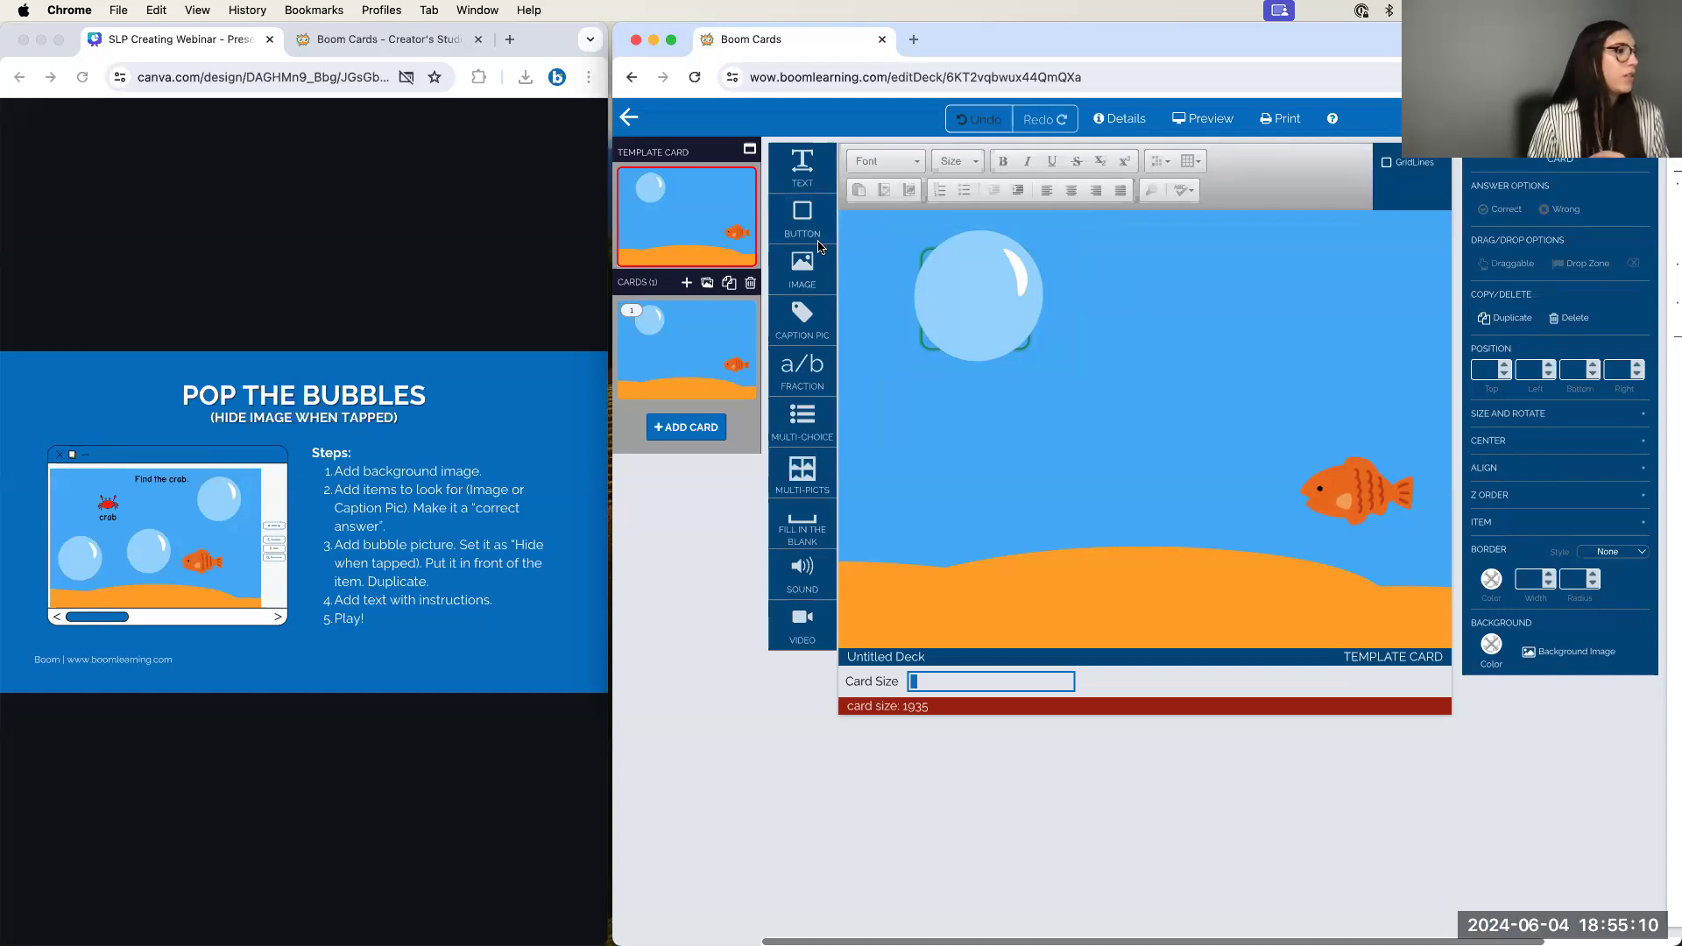
# Set the bubble covering the crab to Hide when tapped
pyautogui.click(997, 305)
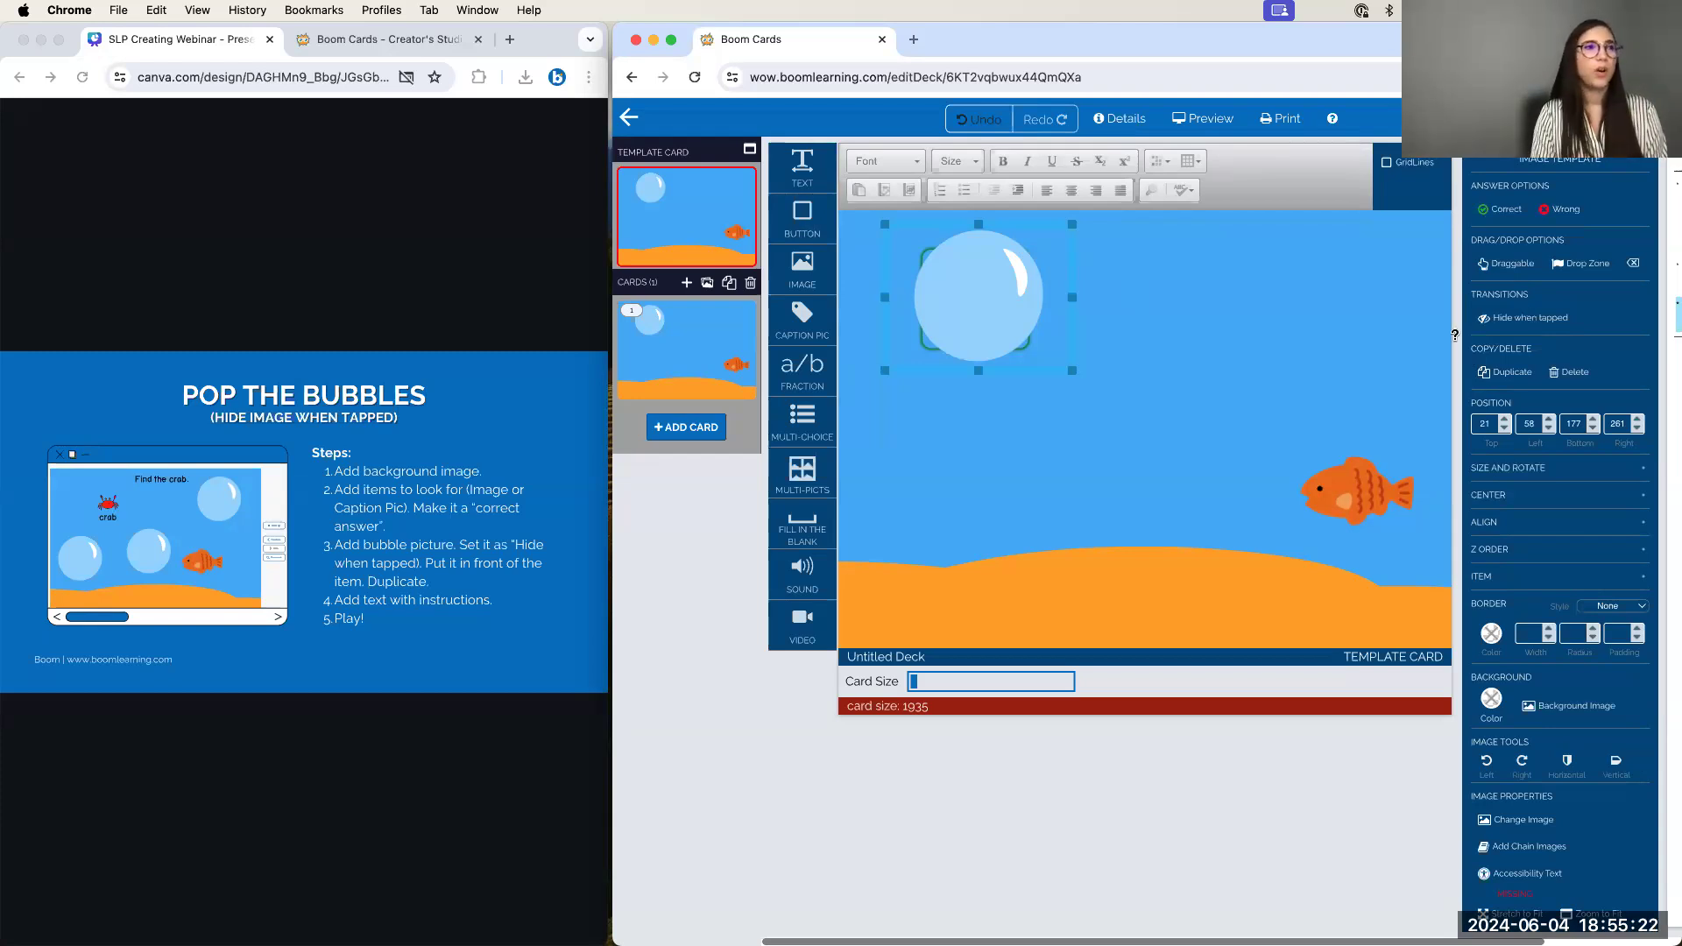
pyautogui.click(1274, 328)
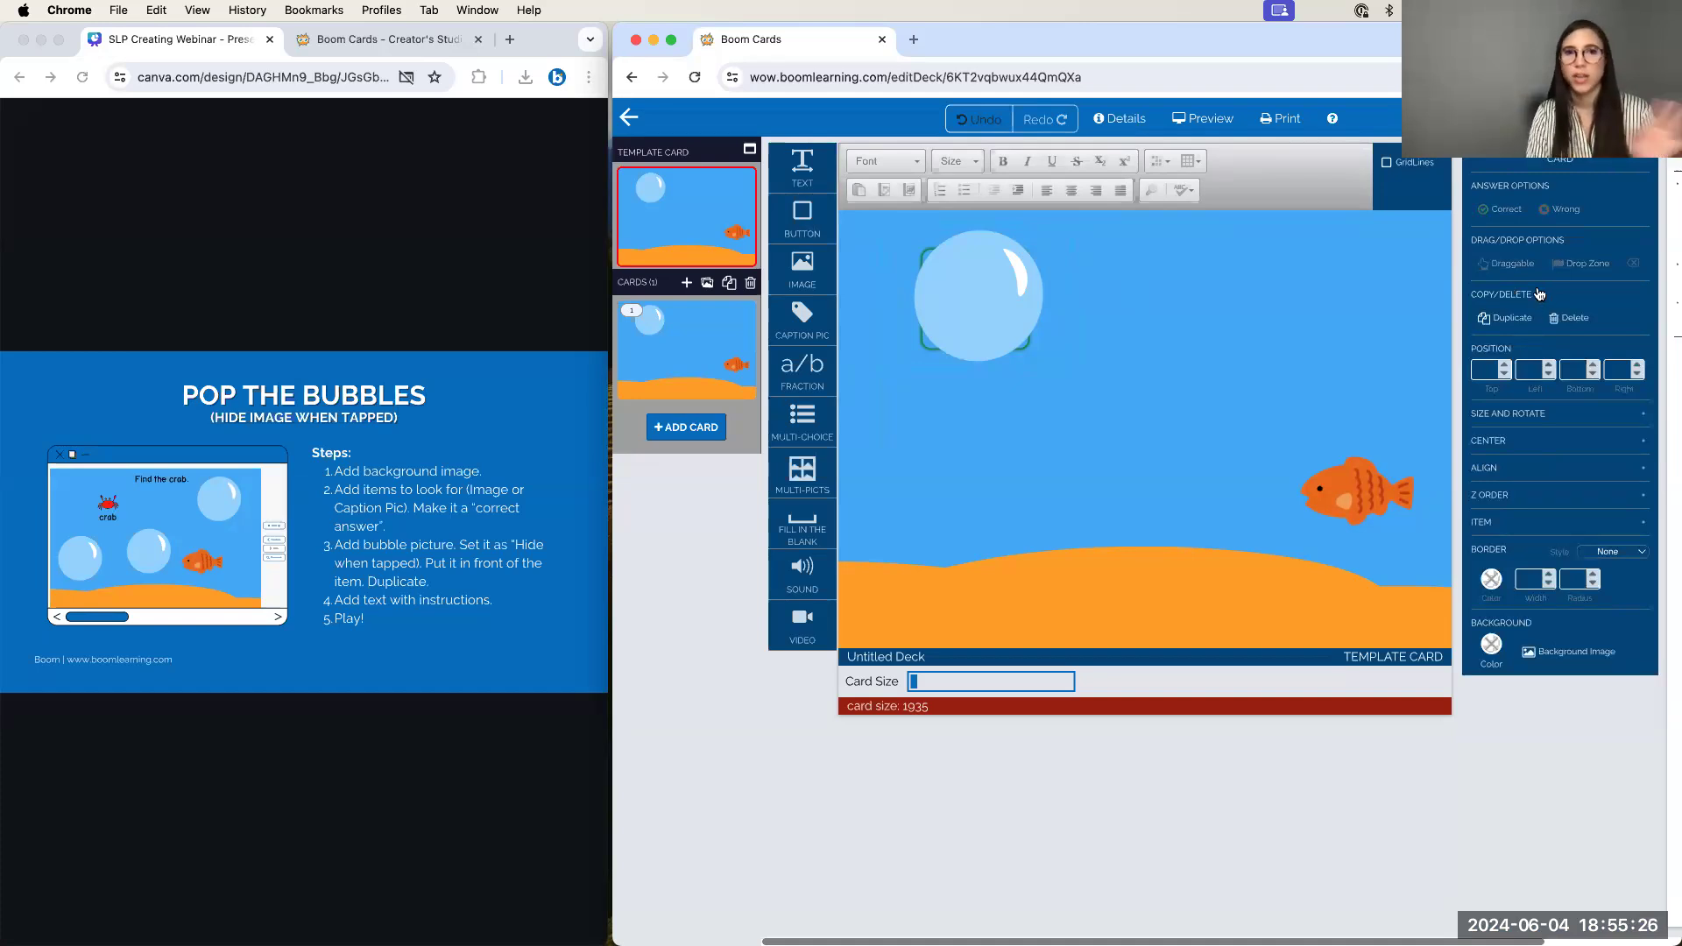
pyautogui.click(996, 306)
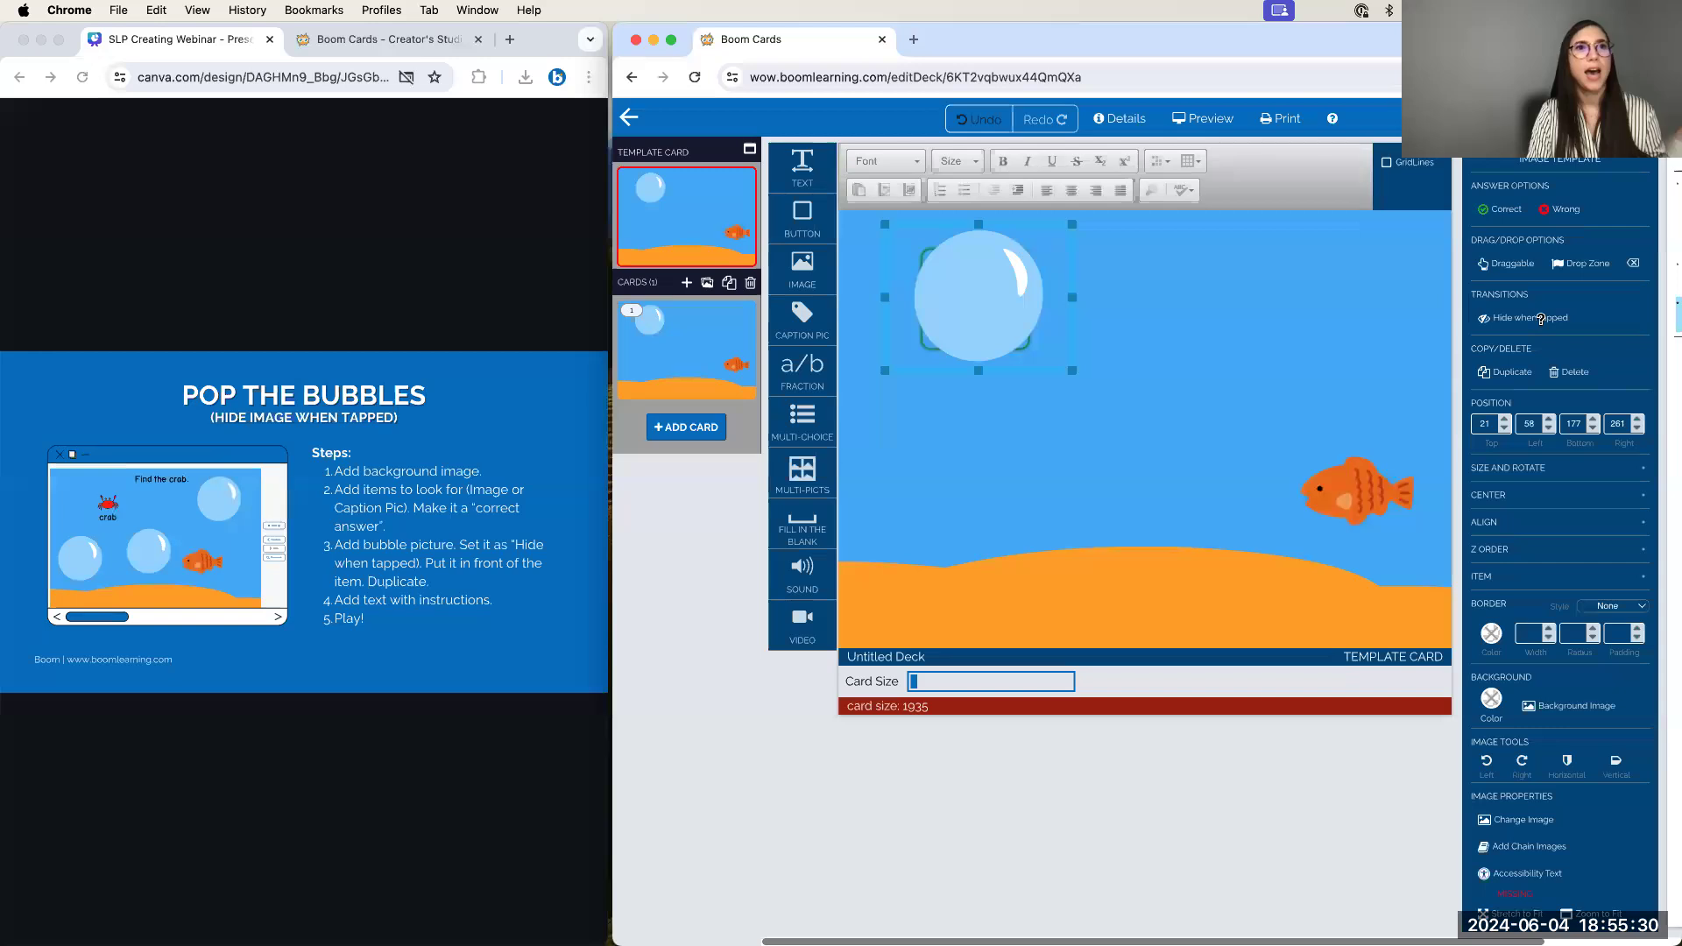
pyautogui.click(1541, 319)
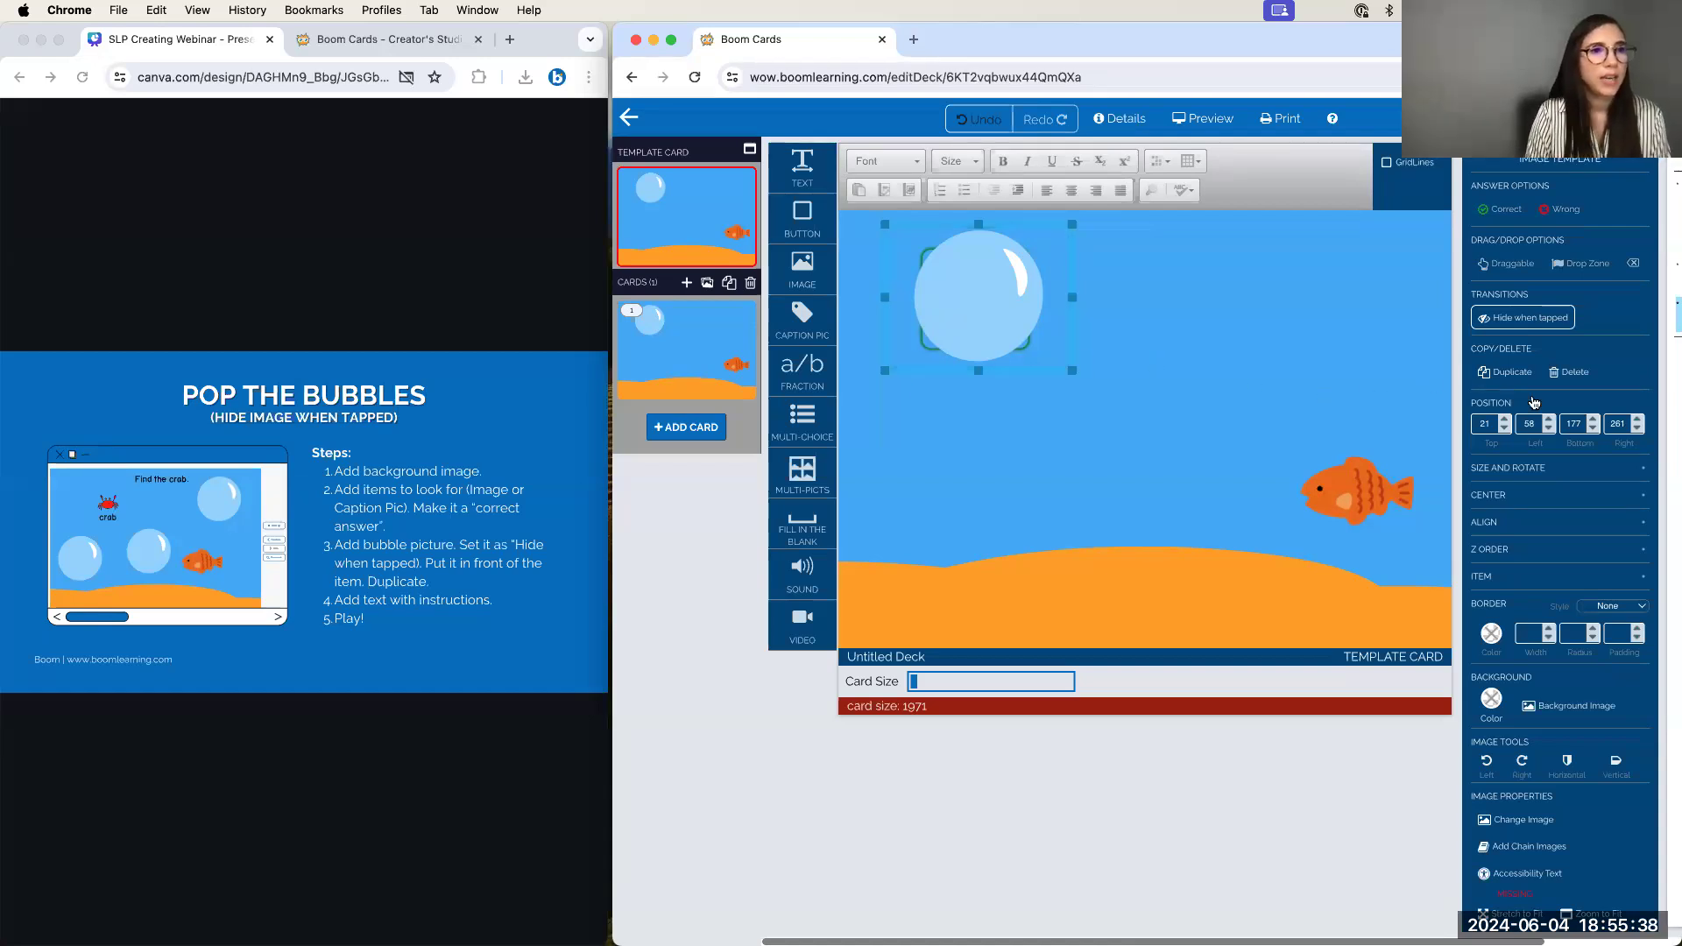
# Duplicate the bubble several times, spreading the copies across the card at varying sizes
pyautogui.click(1504, 375)
pyautogui.moveTo(1025, 381); pyautogui.dragTo(1306, 403)
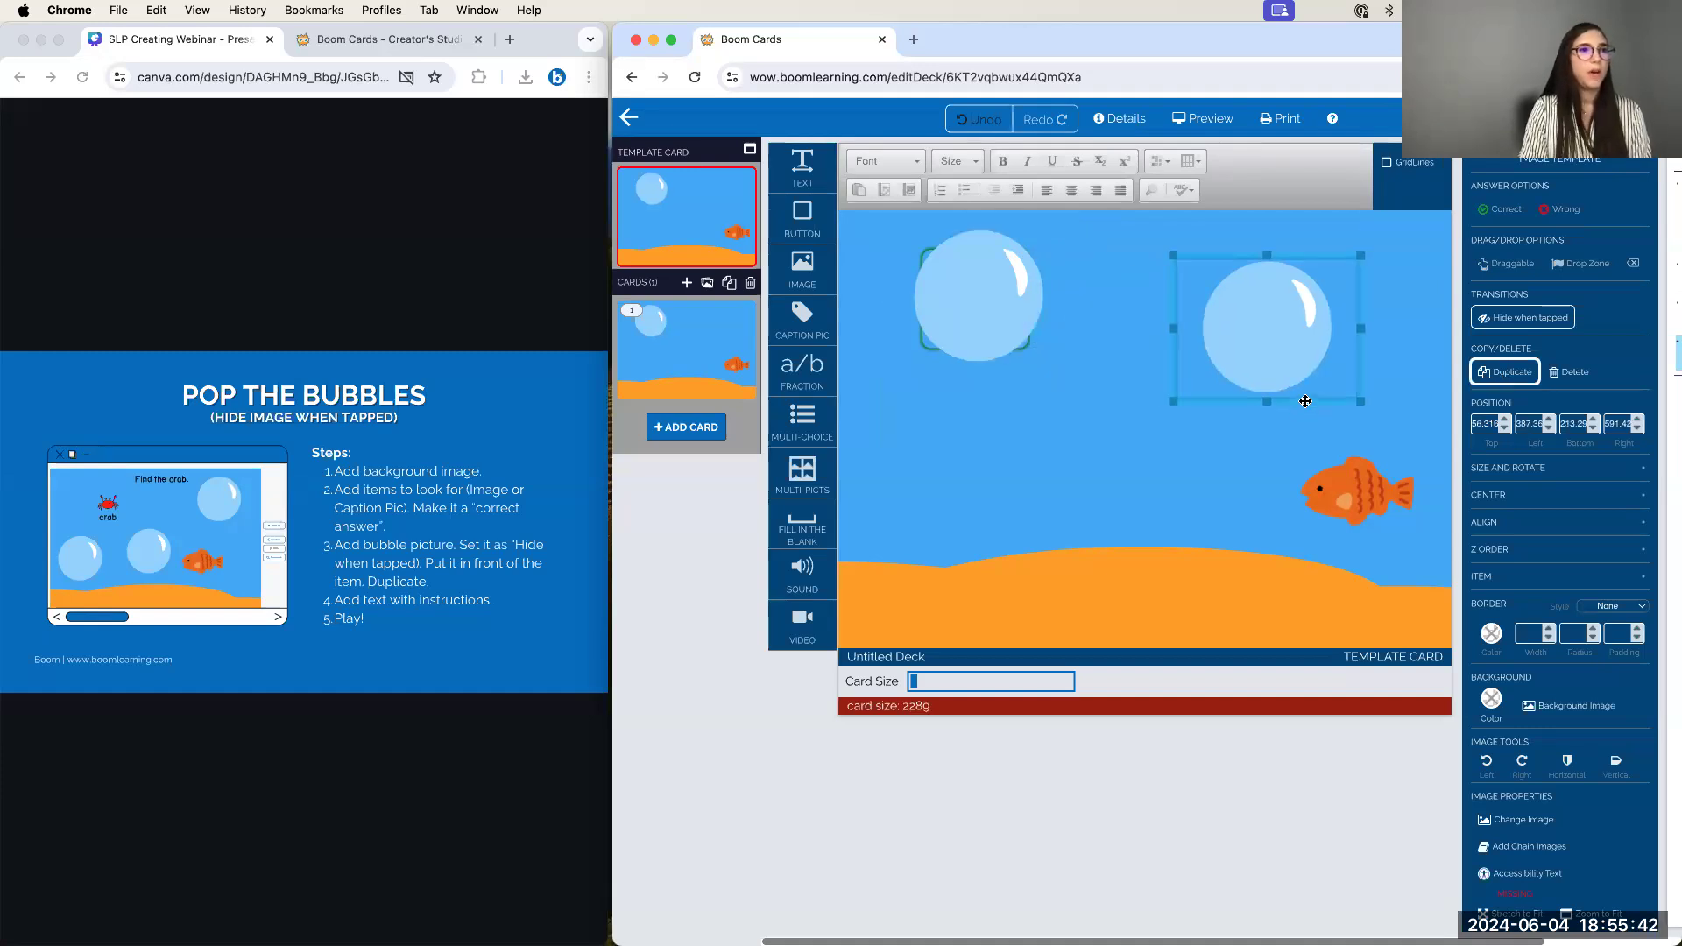
pyautogui.moveTo(1363, 255)
pyautogui.mouseDown()
pyautogui.moveTo(1302, 313)
pyautogui.moveTo(1345, 249)
pyautogui.mouseUp()
pyautogui.click(1507, 373)
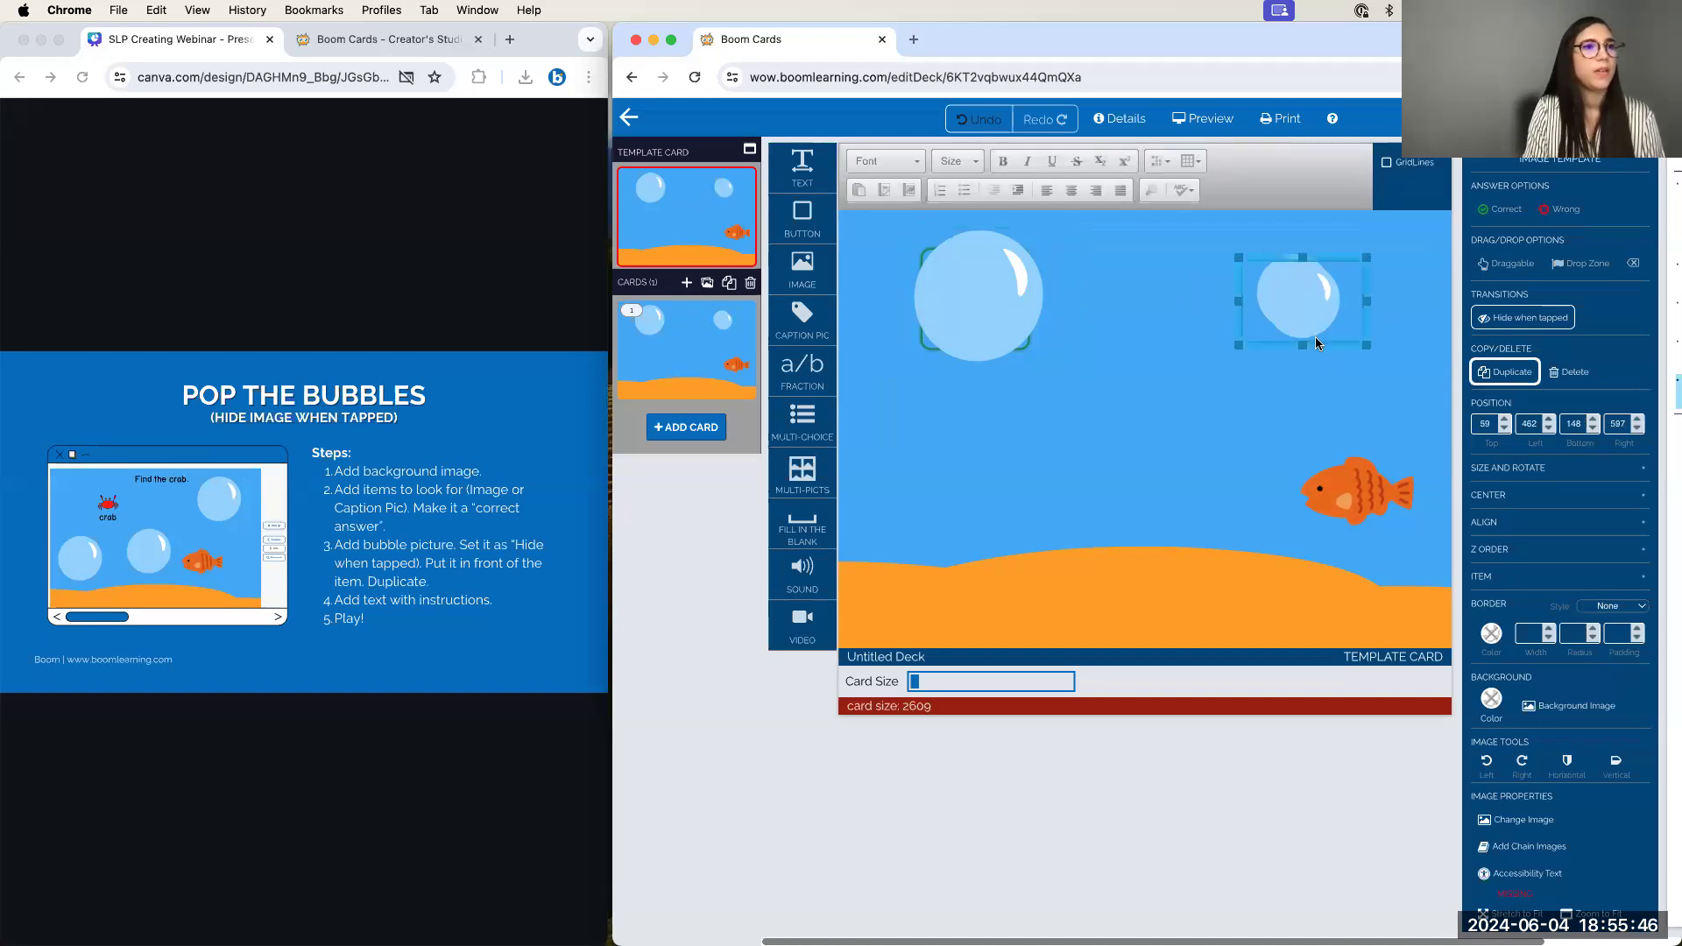
pyautogui.moveTo(1314, 345); pyautogui.dragTo(1150, 421)
pyautogui.moveTo(1206, 331)
pyautogui.mouseDown()
pyautogui.moveTo(1183, 360)
pyautogui.moveTo(1199, 336)
pyautogui.mouseUp()
pyautogui.click(1507, 372)
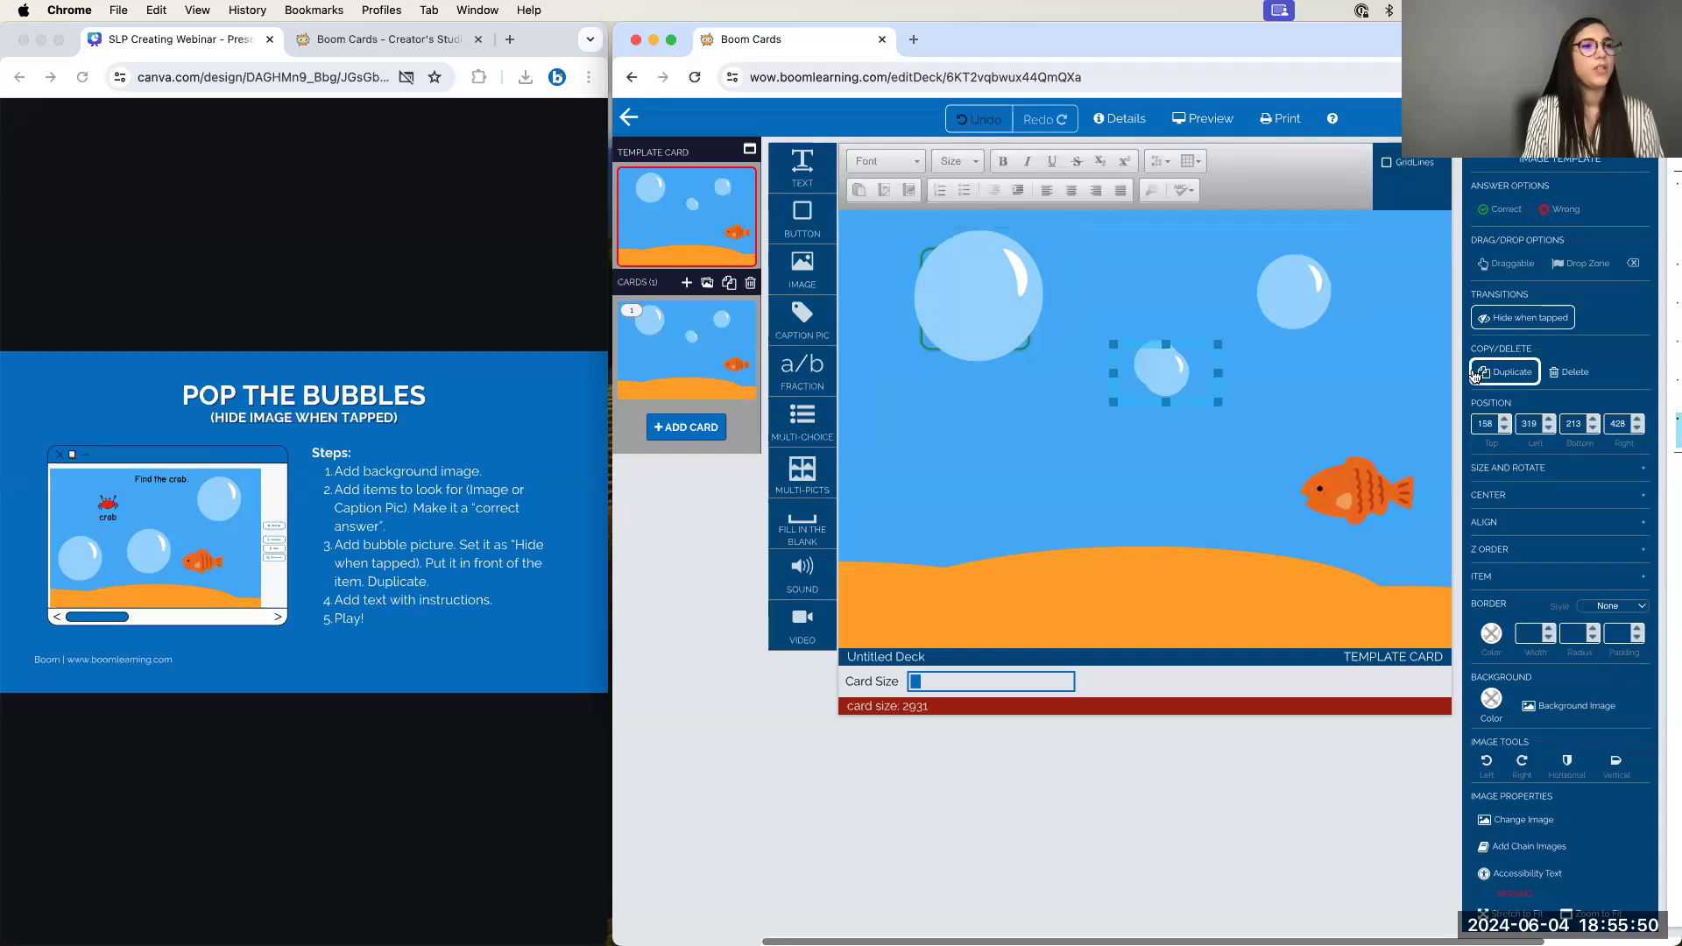
pyautogui.moveTo(1278, 444); pyautogui.dragTo(1301, 443)
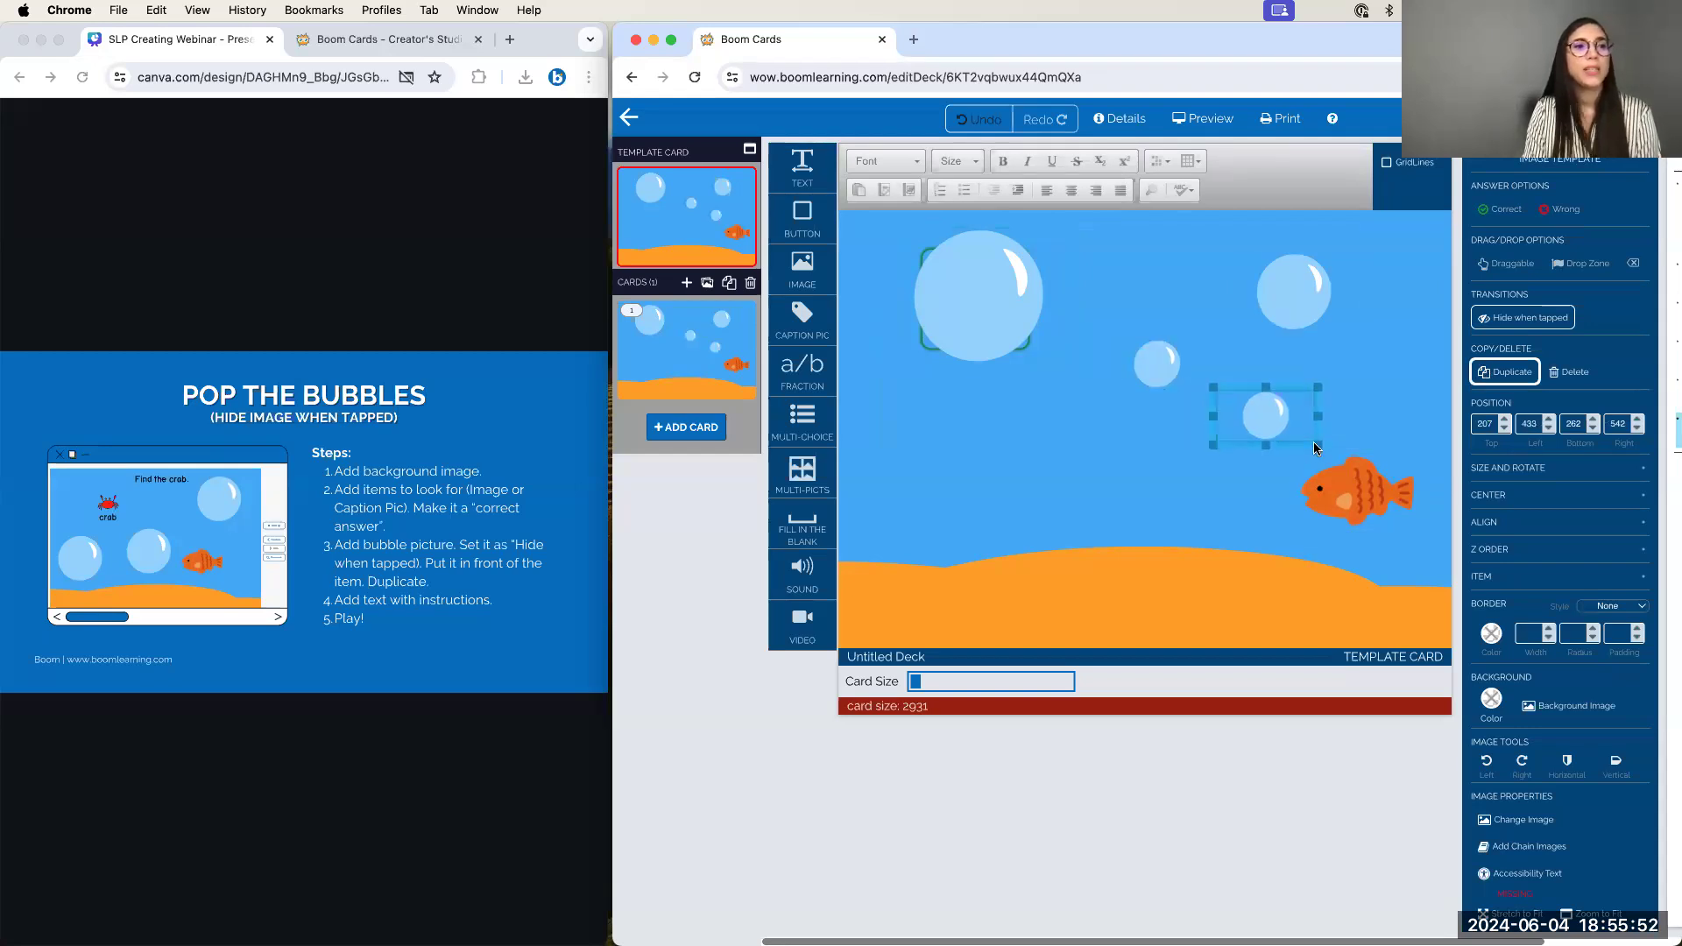
pyautogui.moveTo(1317, 372); pyautogui.dragTo(1106, 397)
pyautogui.click(1476, 369)
pyautogui.click(1169, 473)
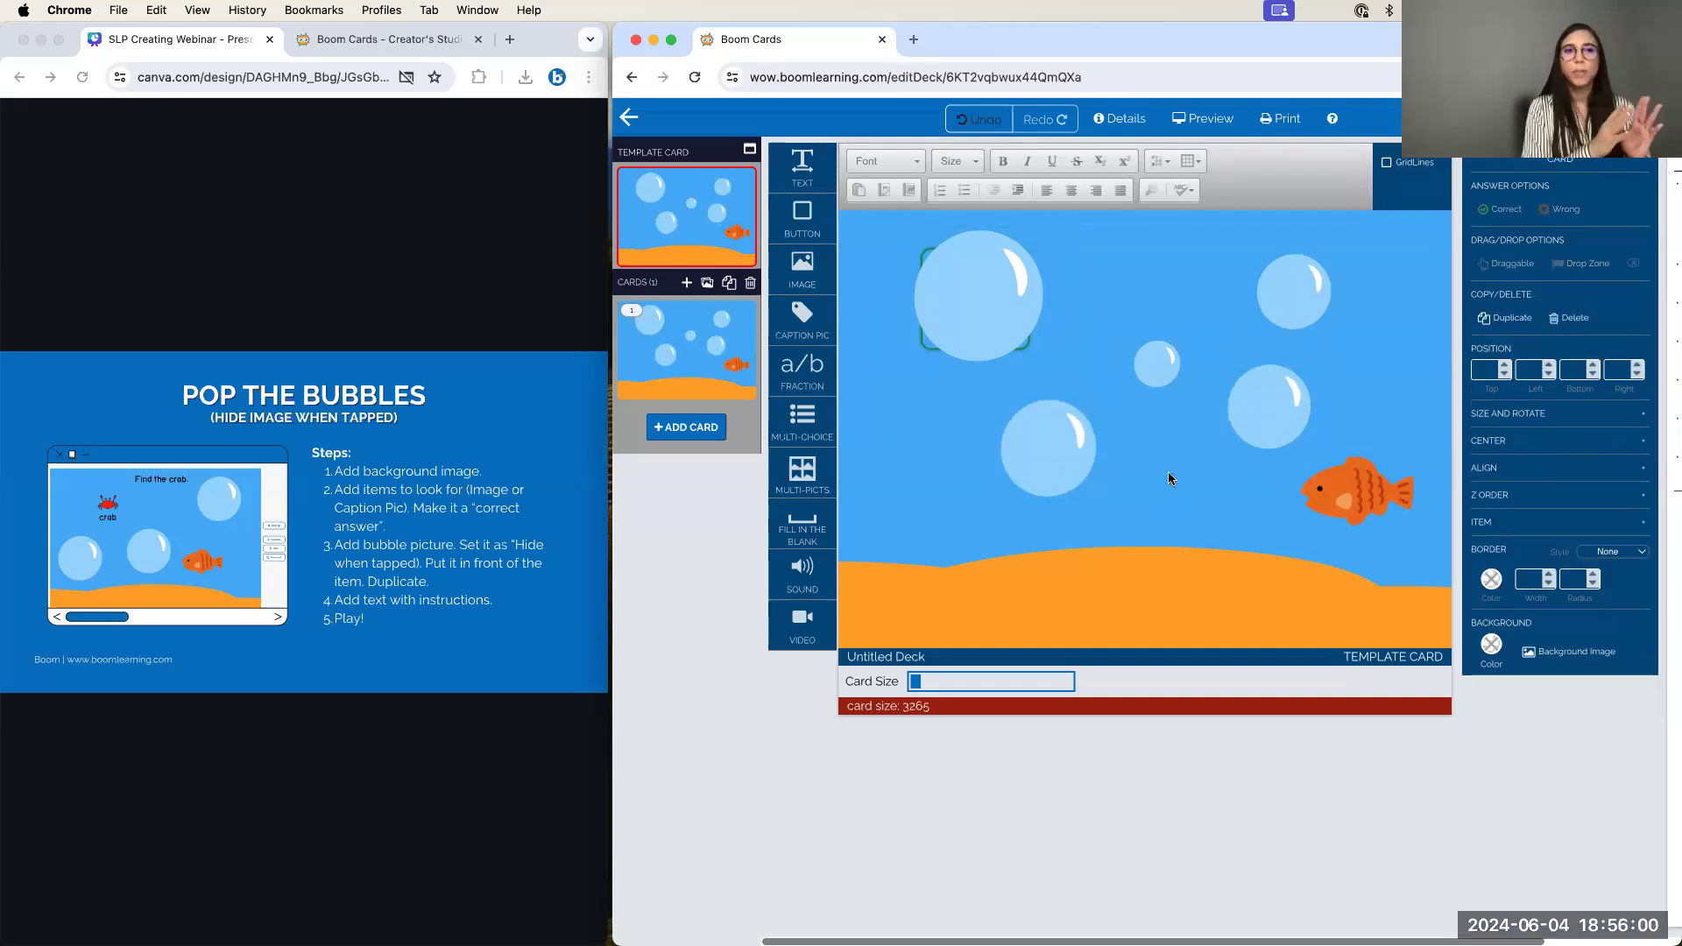
pyautogui.click(1297, 291)
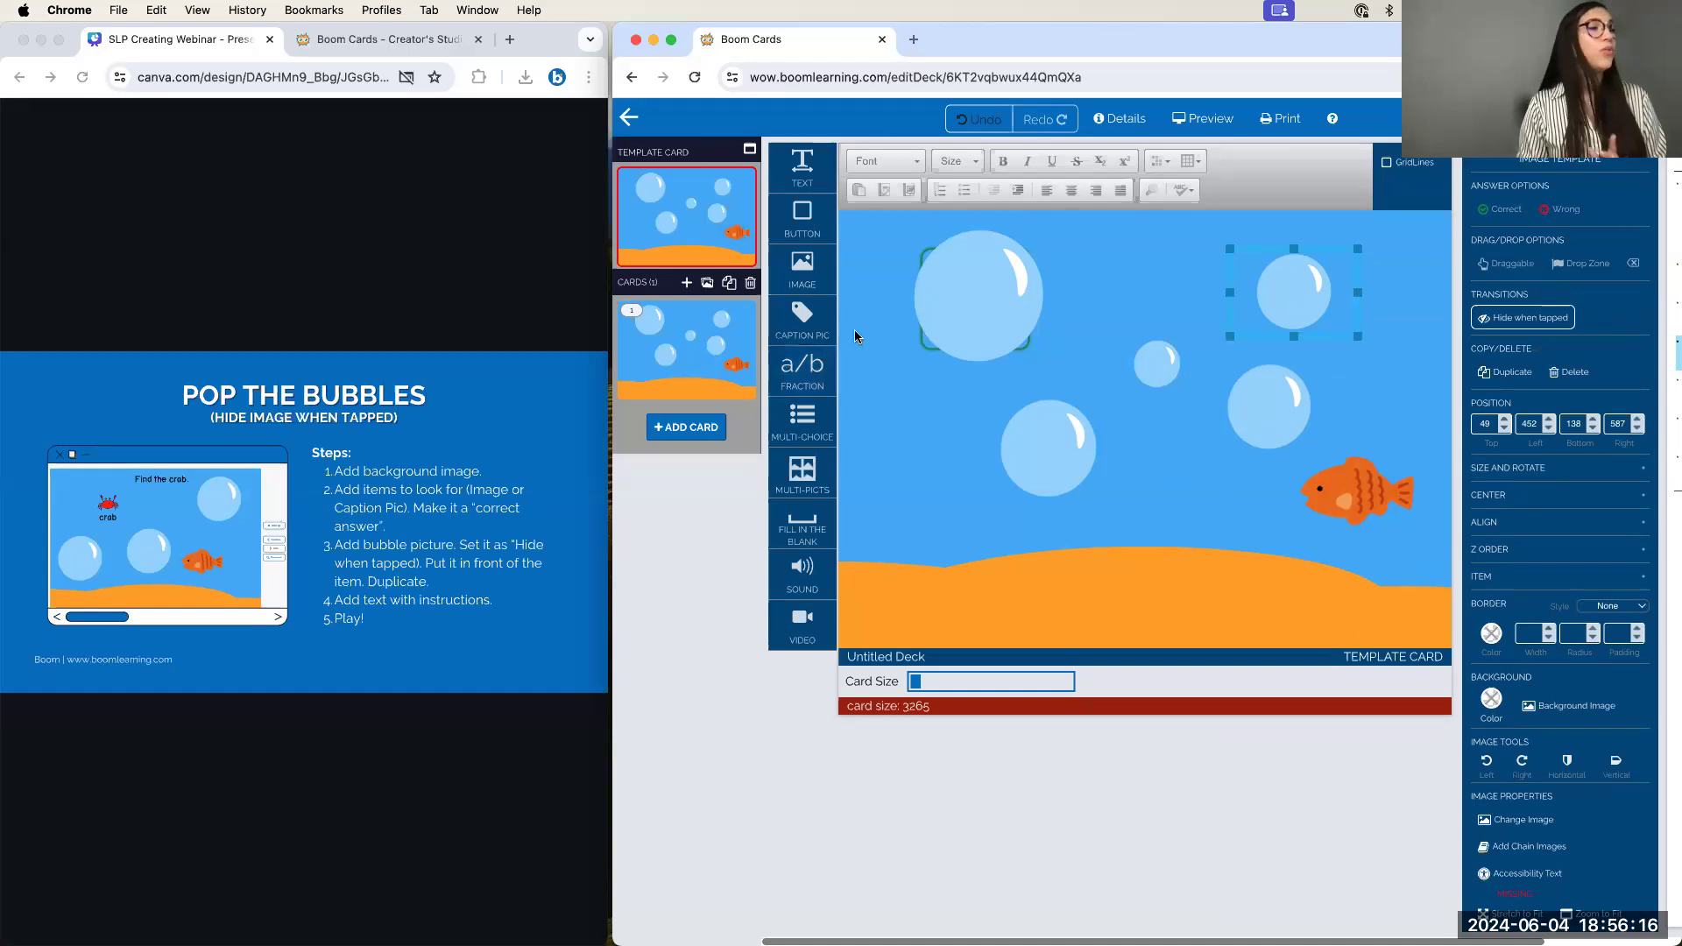
# Move the crab's container down behind the big bubble and add a new text box
pyautogui.moveTo(855, 235); pyautogui.dragTo(966, 371)
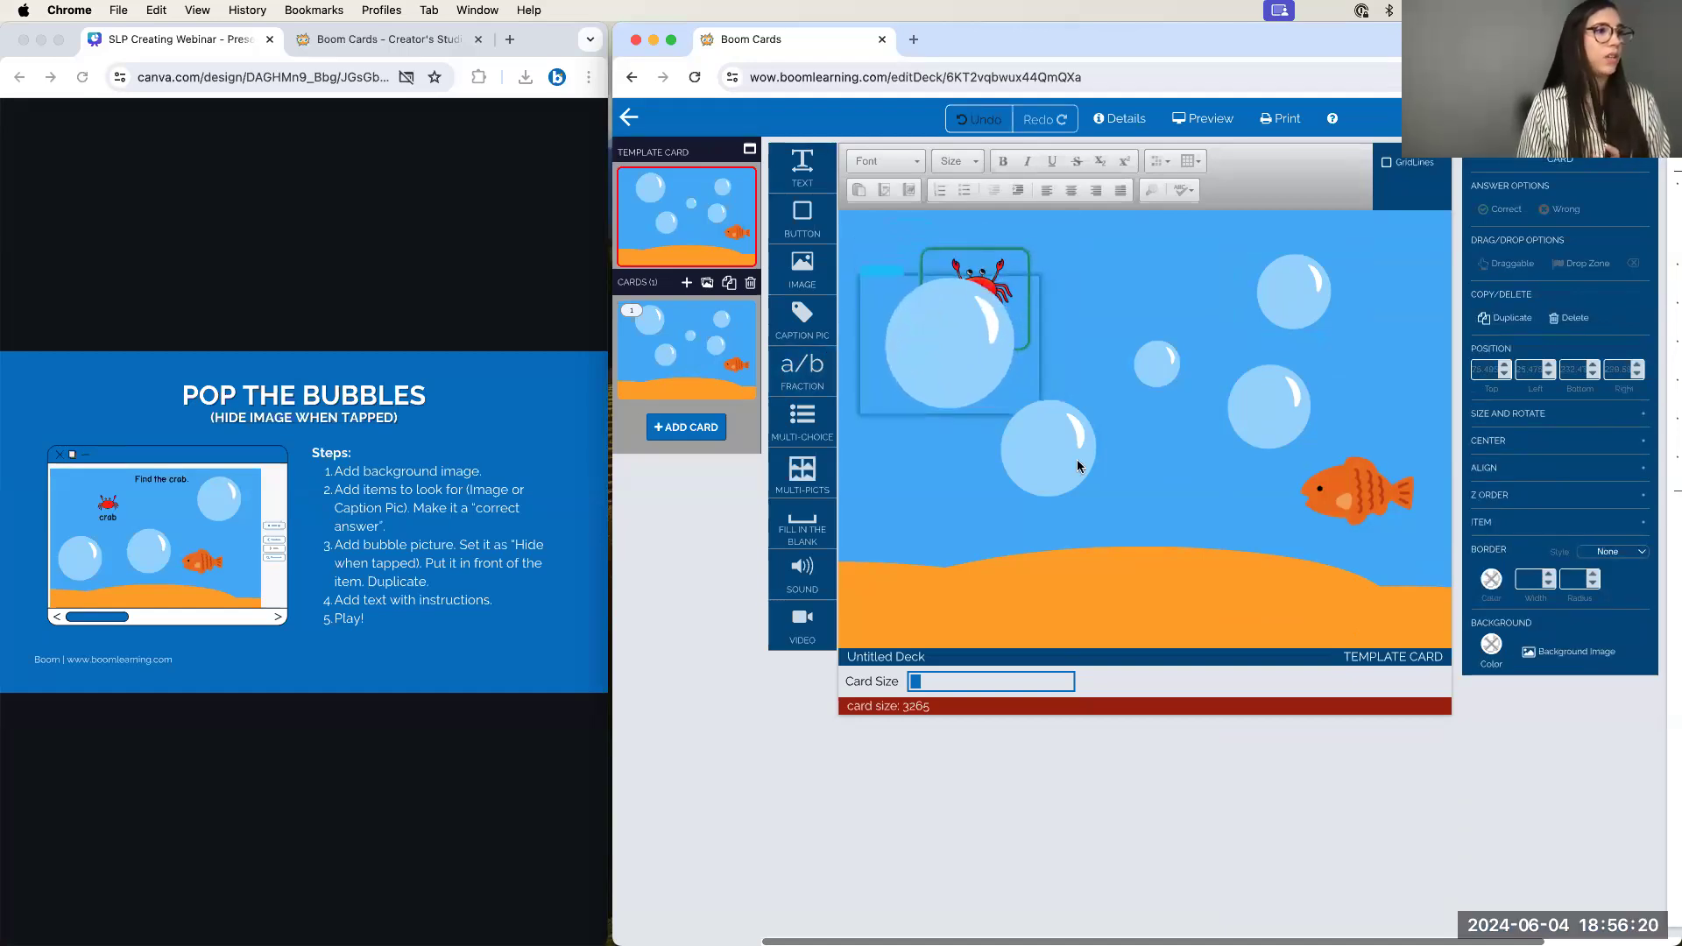
pyautogui.click(1029, 276)
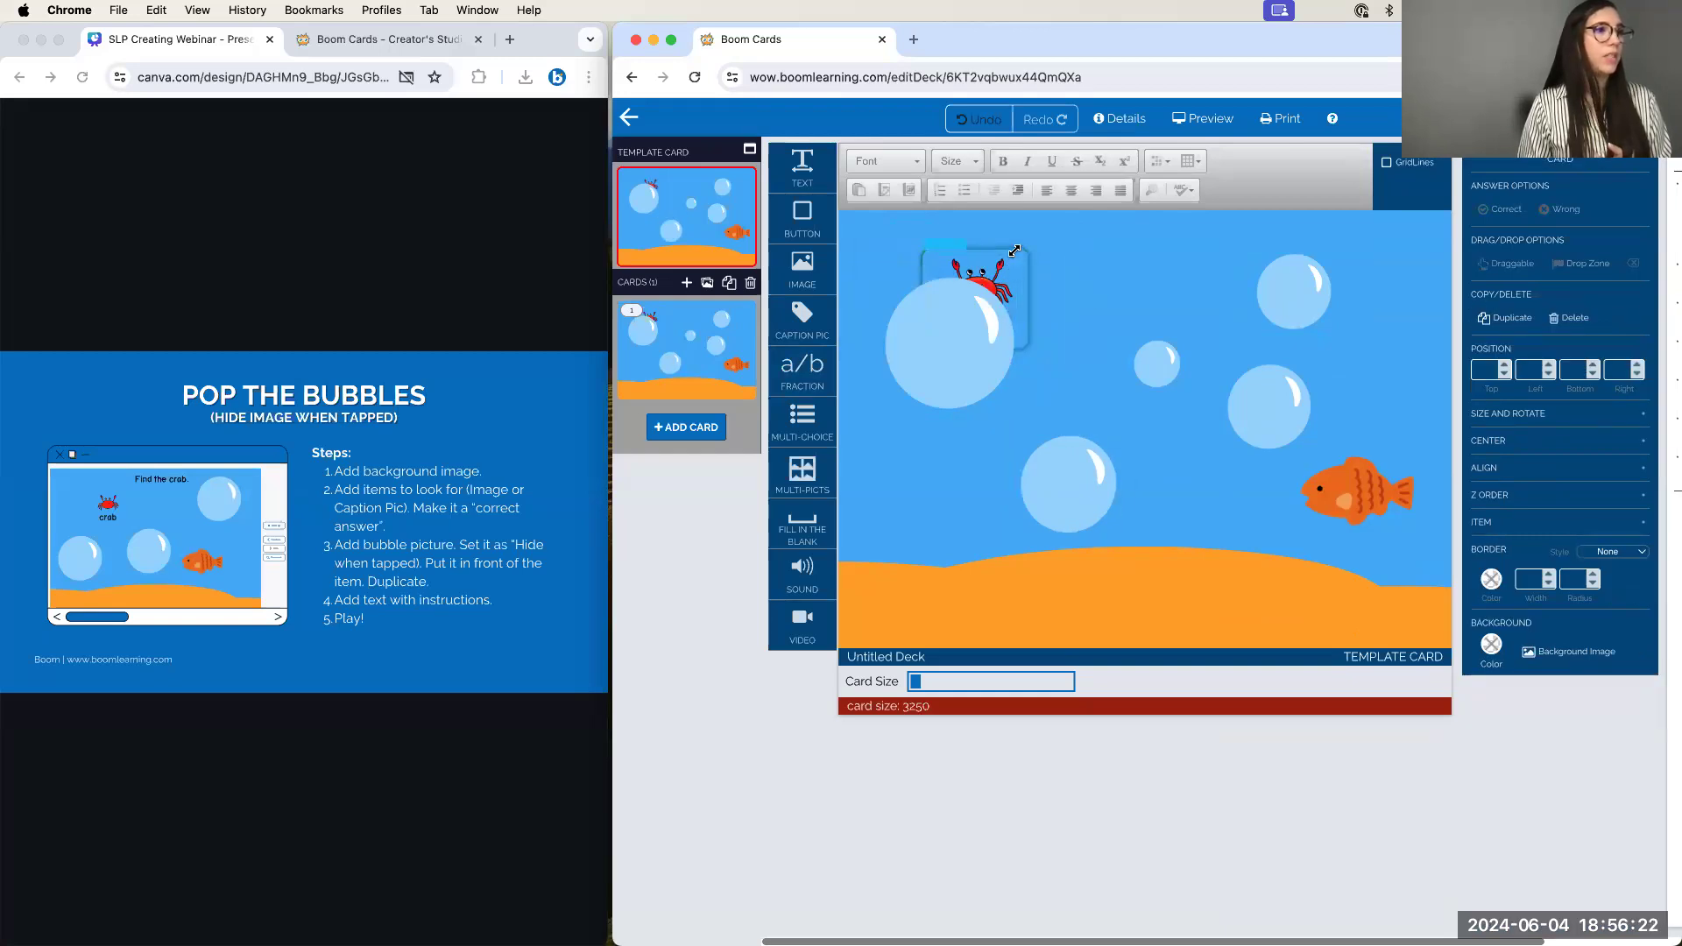
pyautogui.click(1016, 247)
pyautogui.moveTo(1016, 247); pyautogui.dragTo(992, 286)
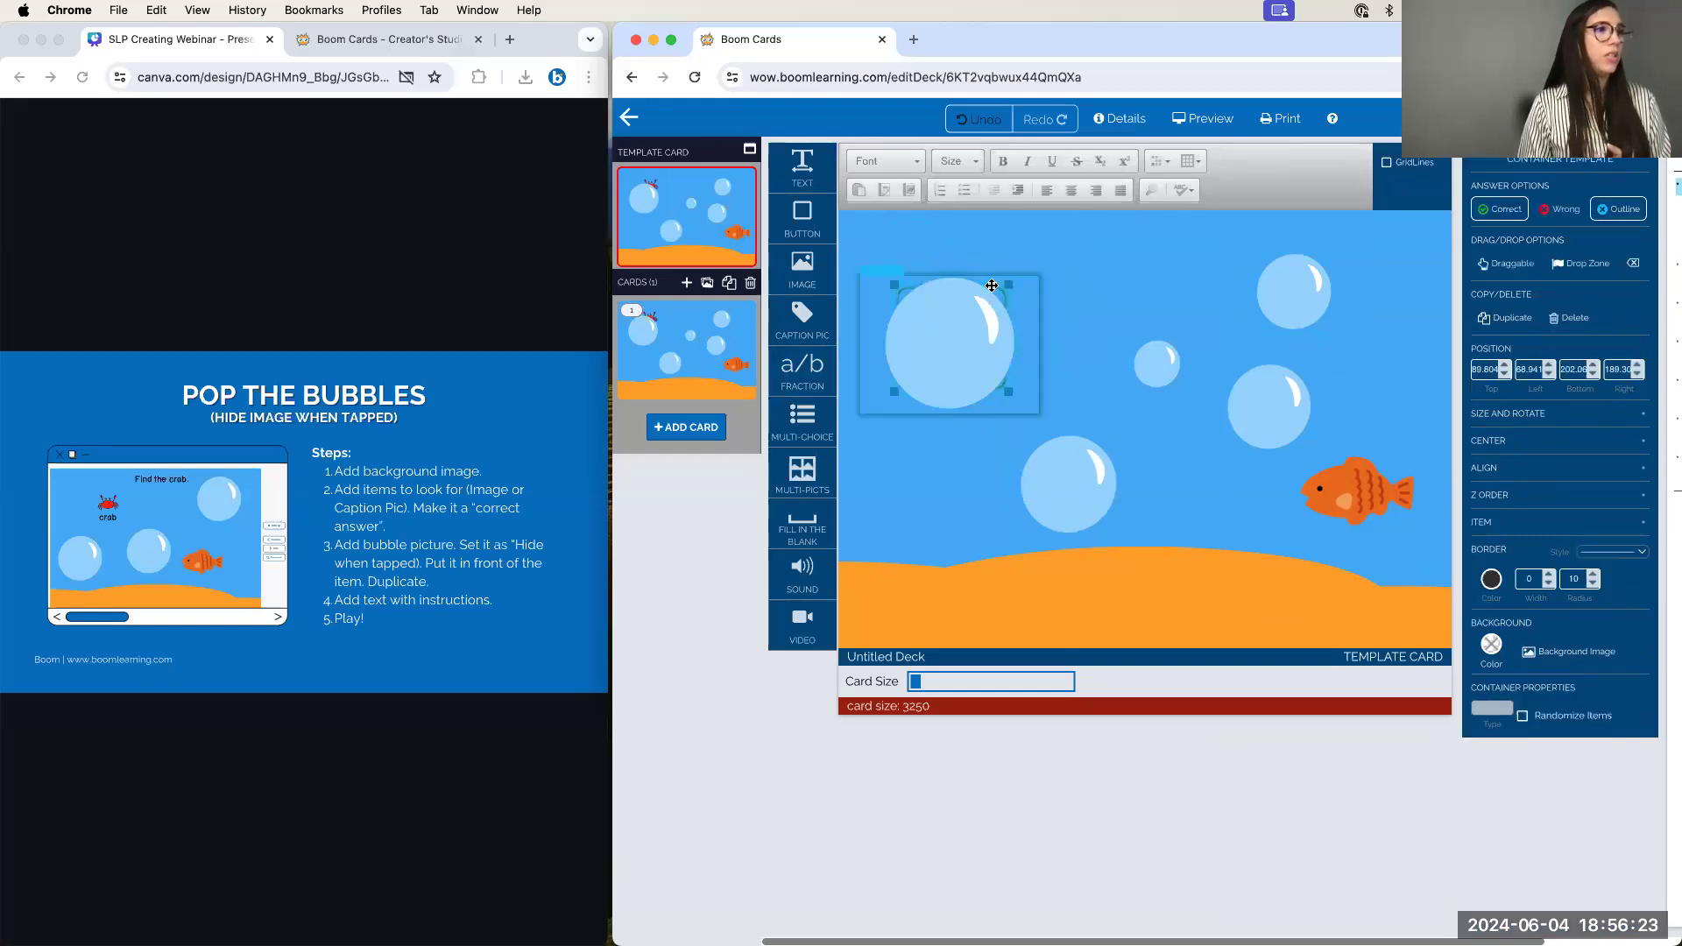
pyautogui.click(1087, 279)
pyautogui.moveTo(815, 173); pyautogui.dragTo(1015, 251)
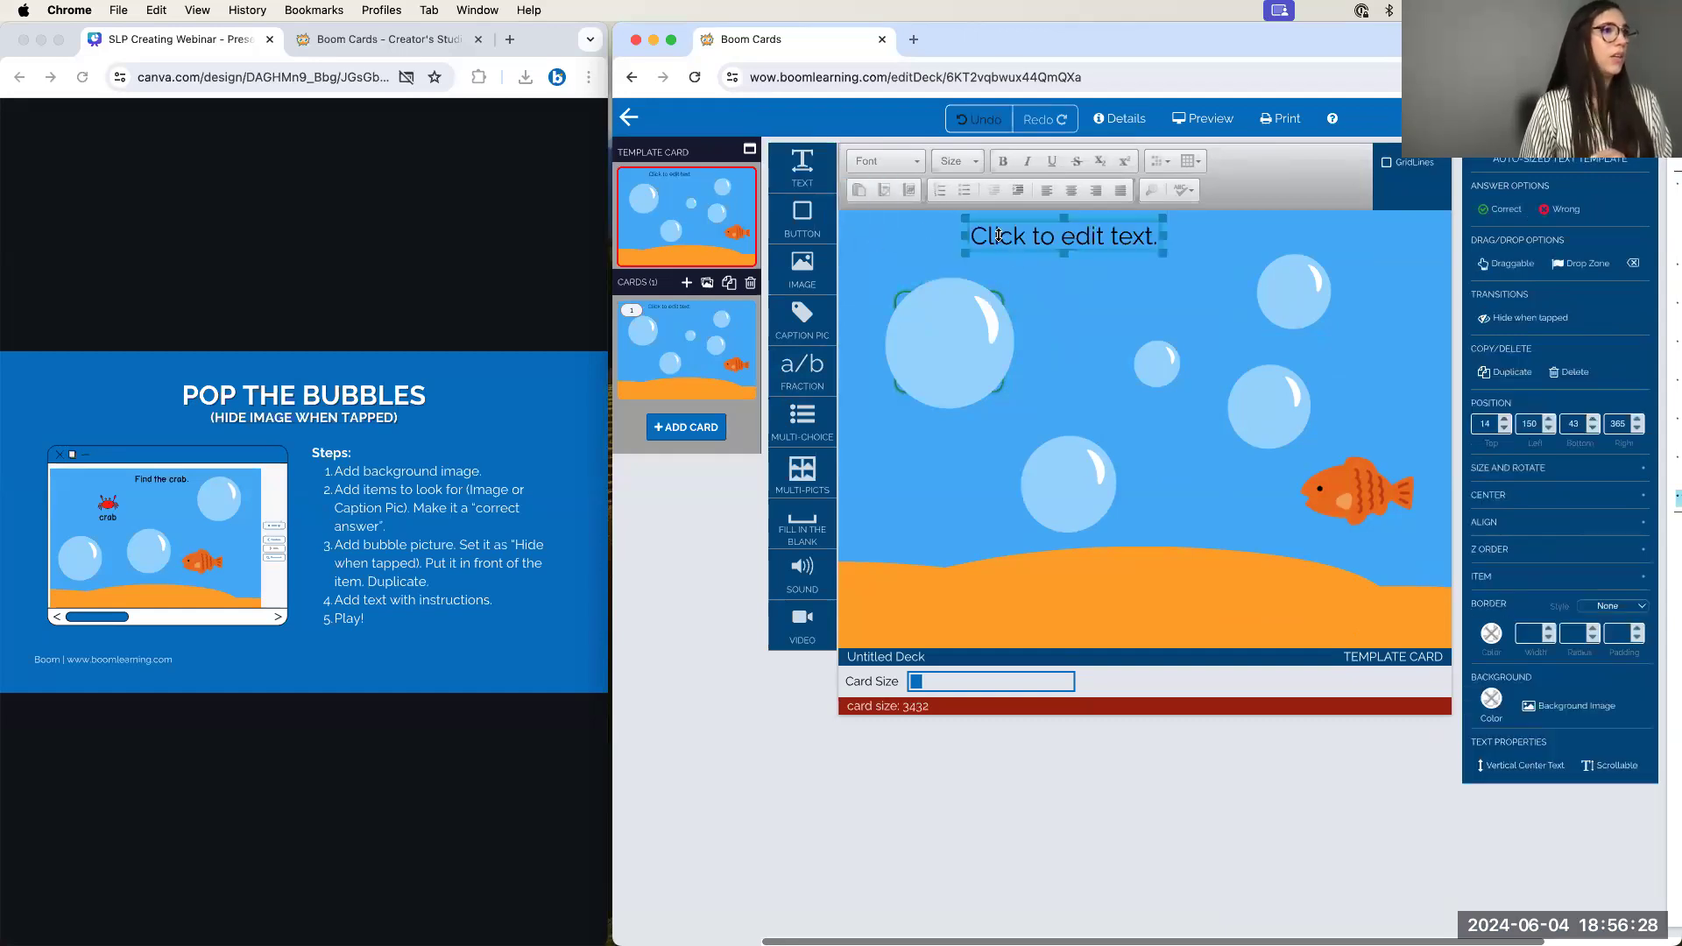
# Replace the placeholder text with 'Find the animal and say it 10 times.' and shift it left
pyautogui.click(999, 235)
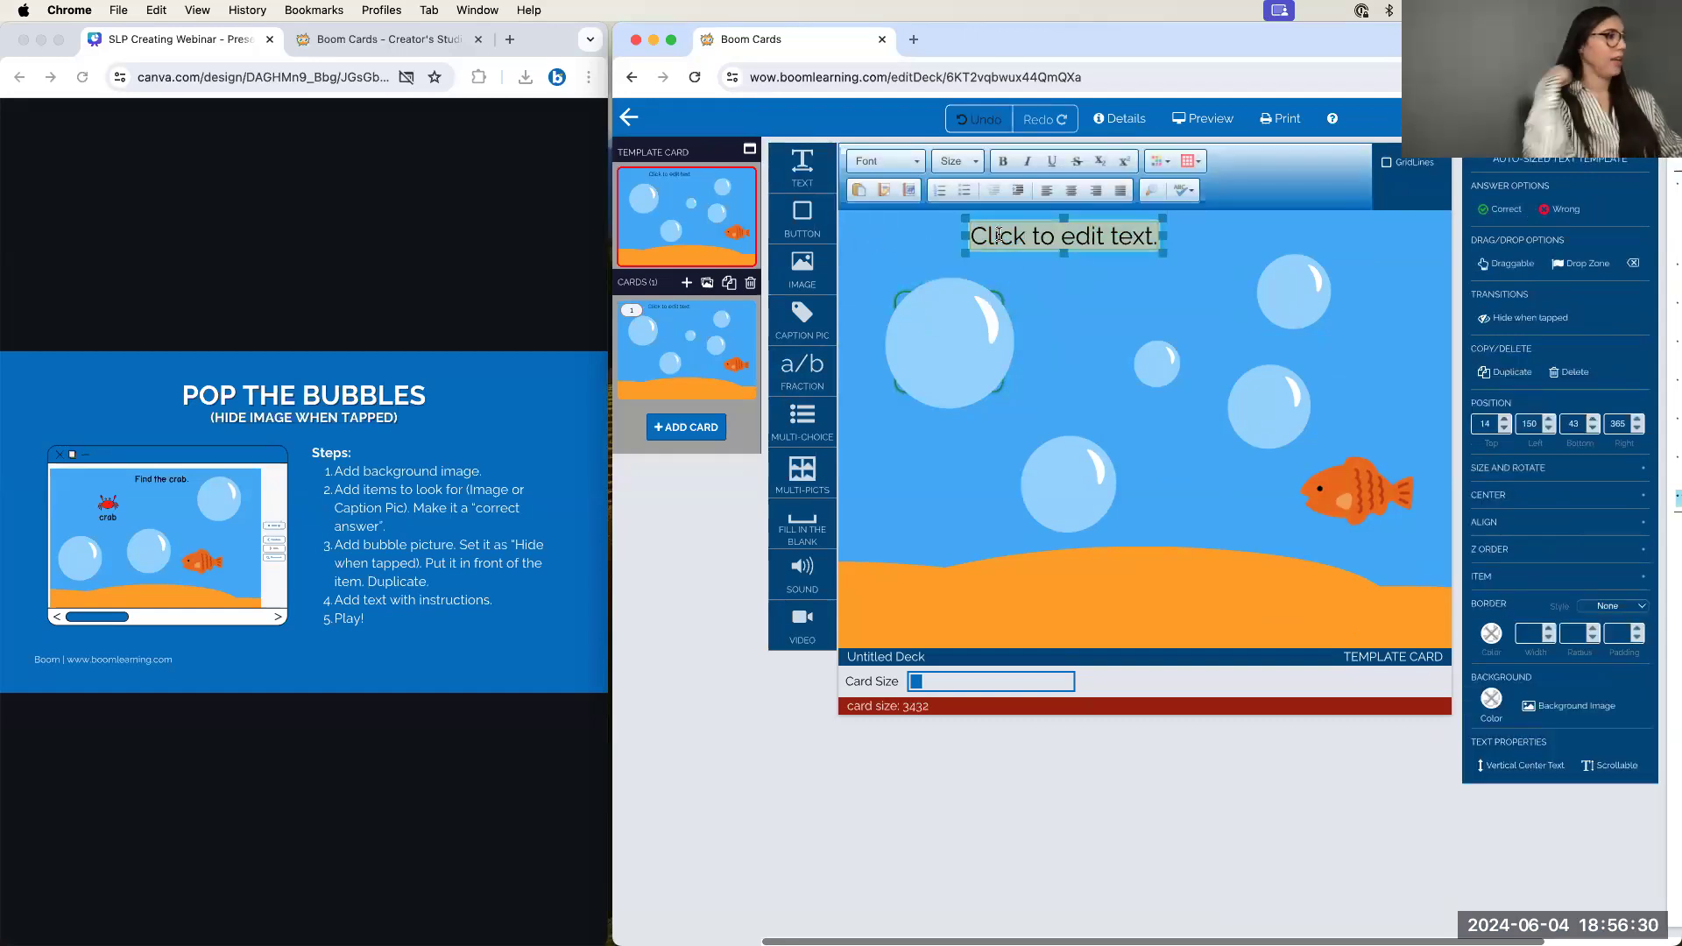
pyautogui.write('Find')
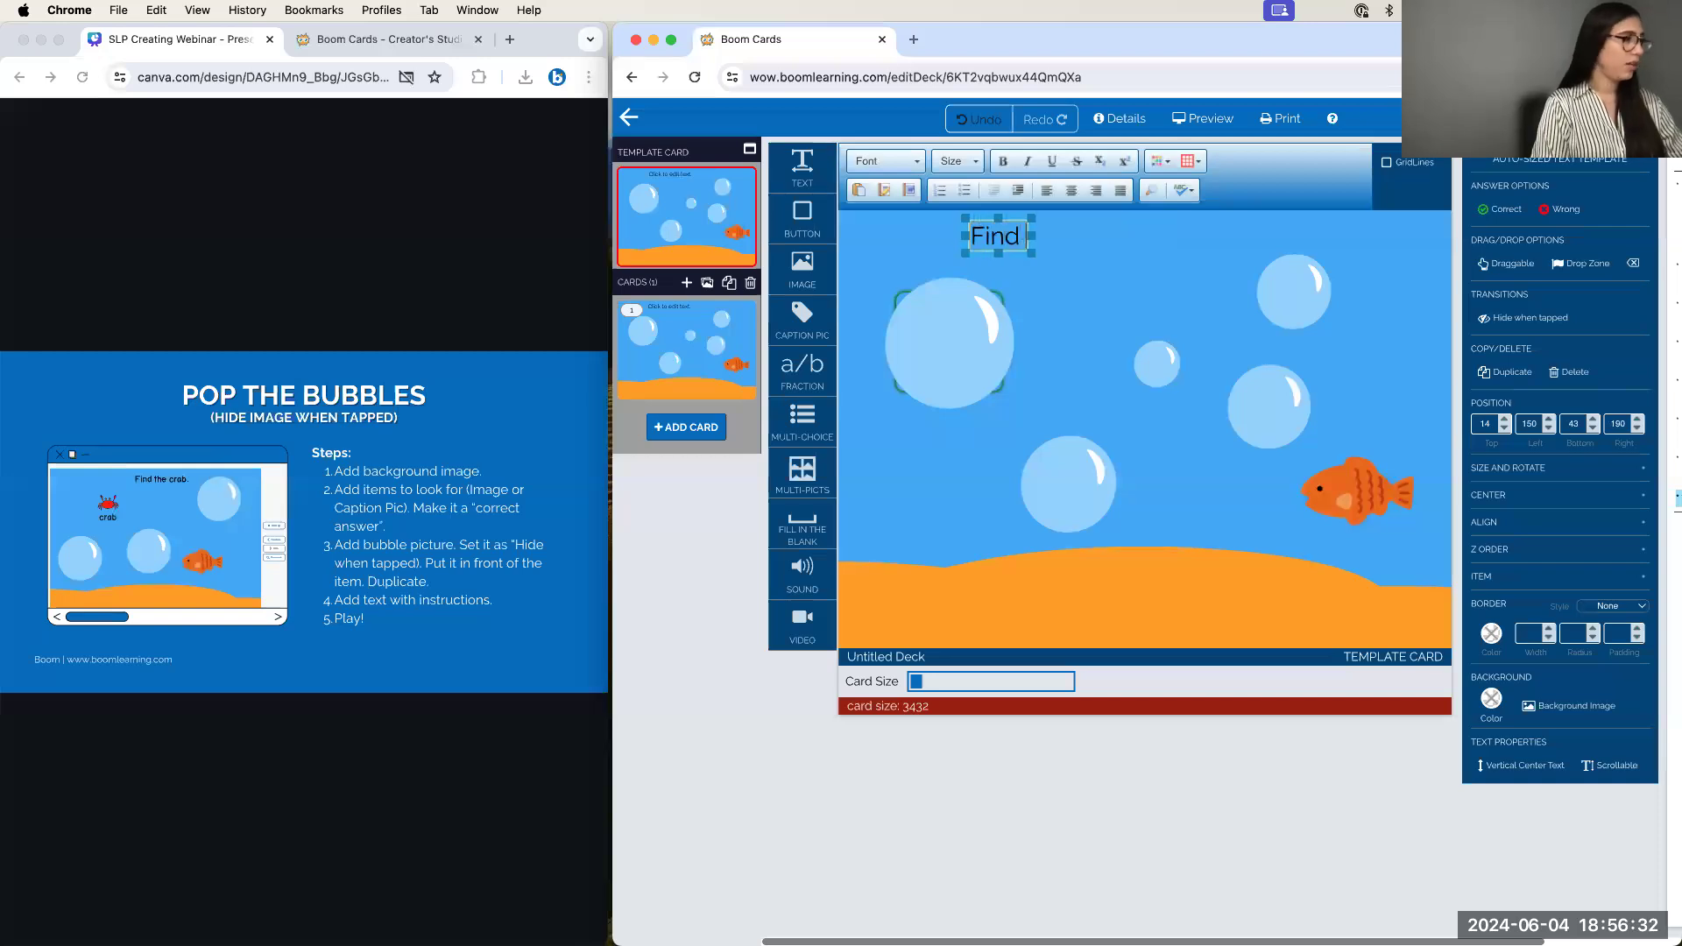
pyautogui.write(' the crab')
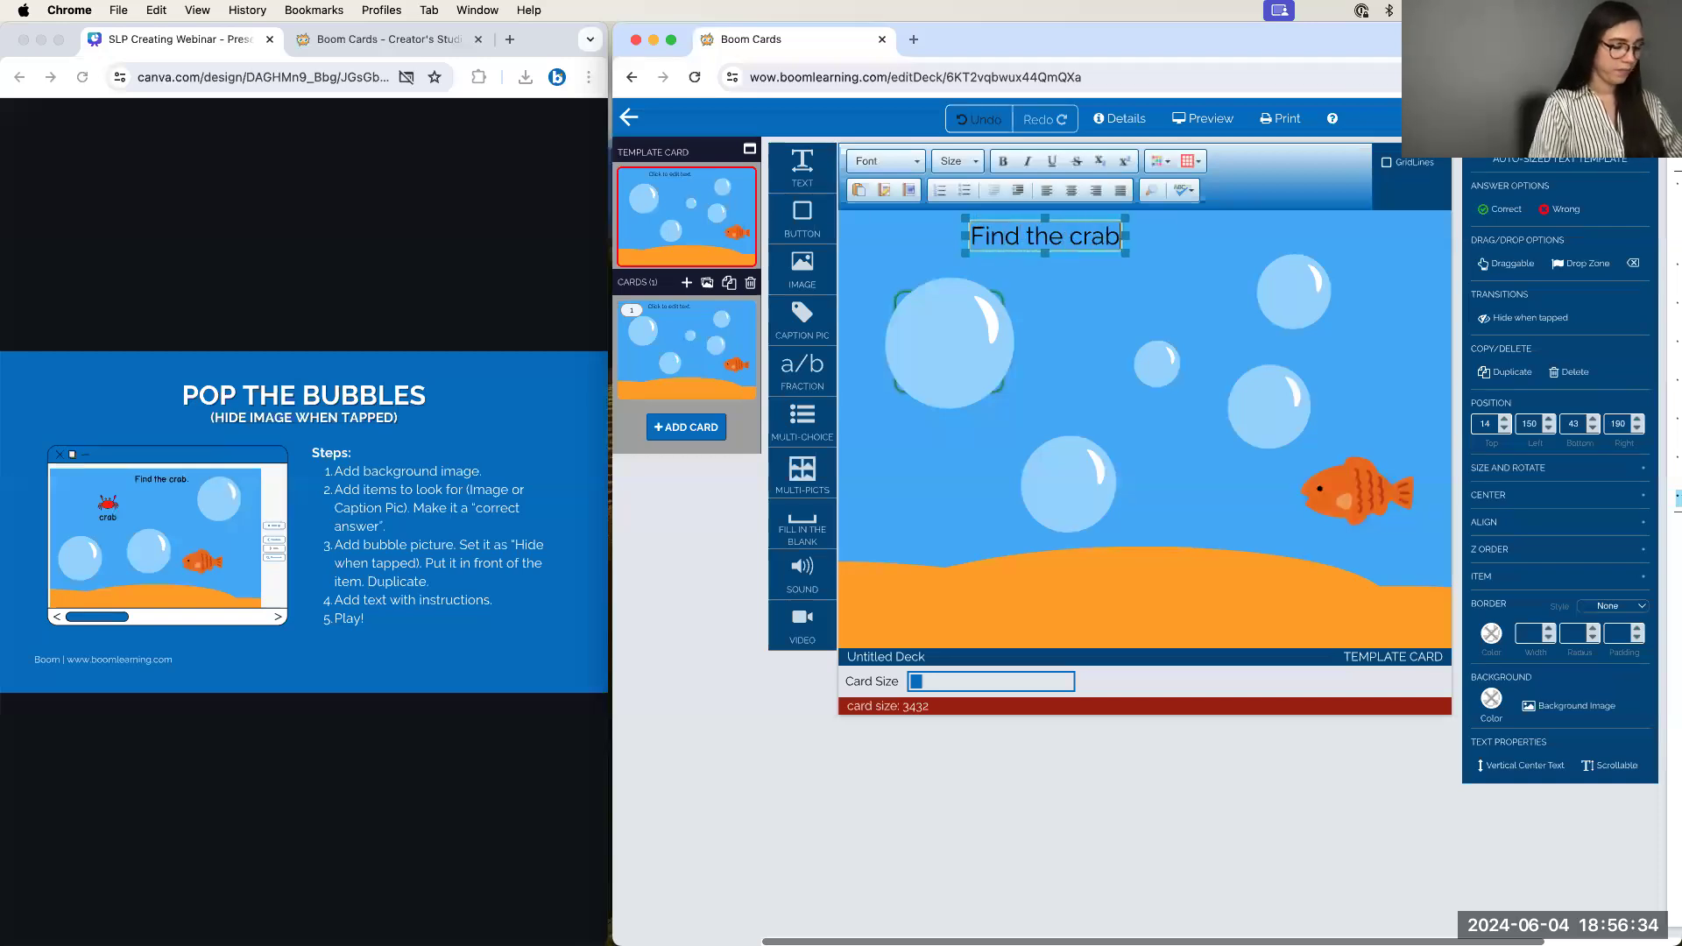
pyautogui.write('.')
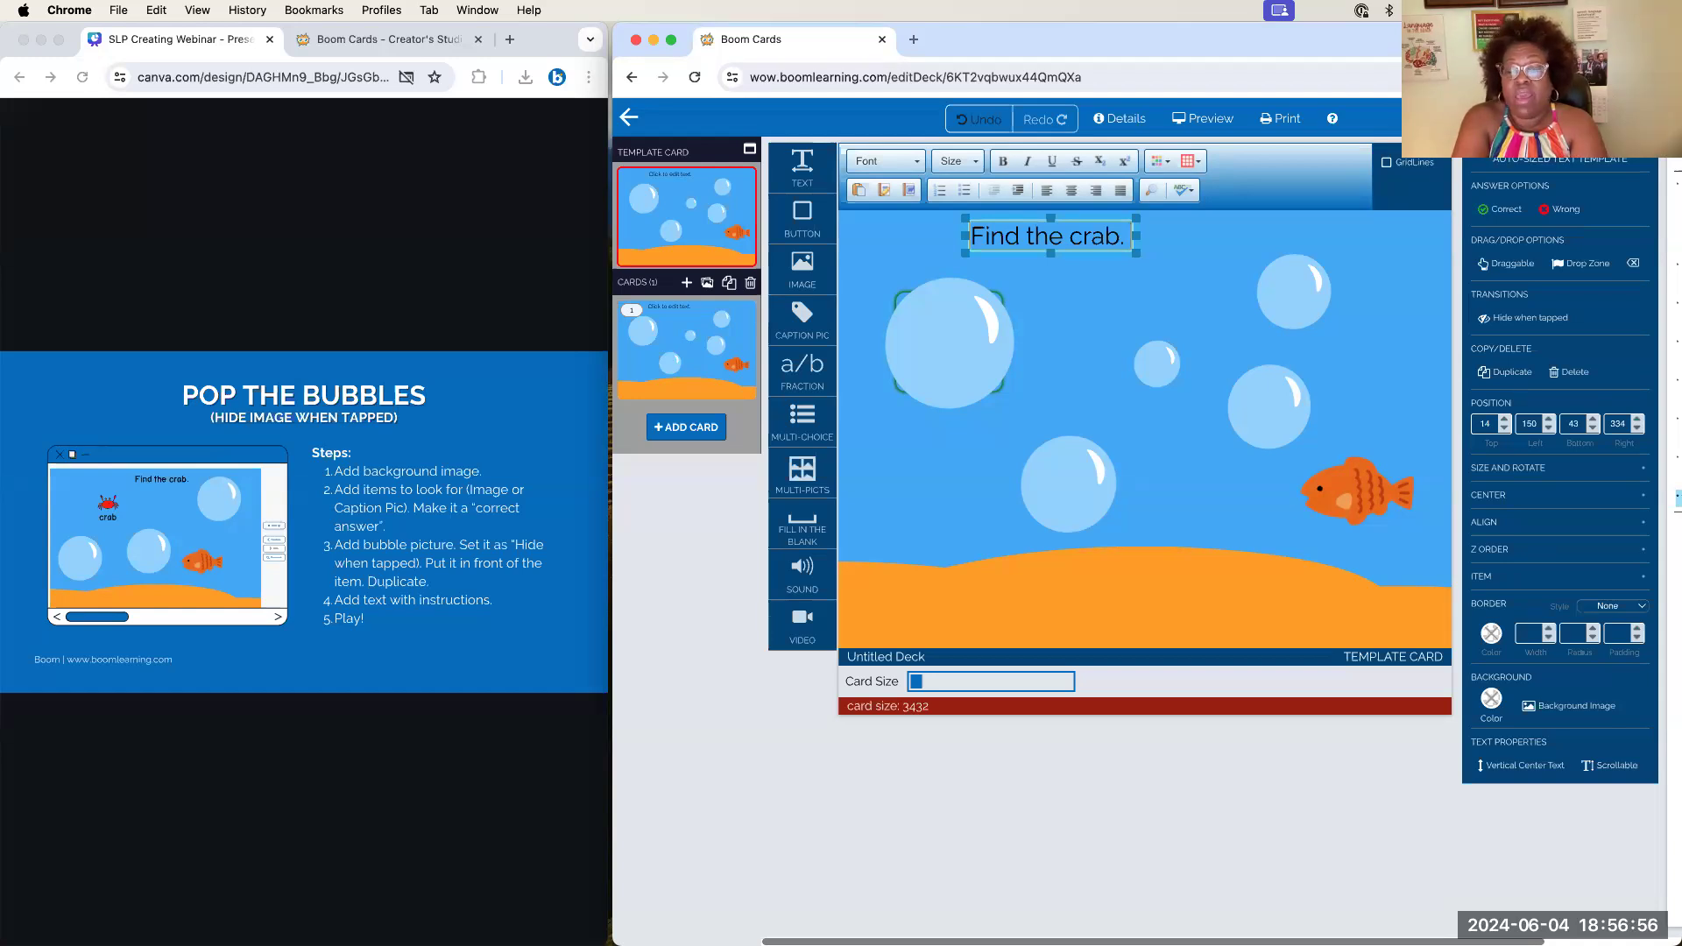
pyautogui.press('BackSpace')
pyautogui.press('BackSpace')
pyautogui.press('BackSpace')
pyautogui.press('BackSpace')
pyautogui.press('BackSpace')
pyautogui.press('BackSpace')
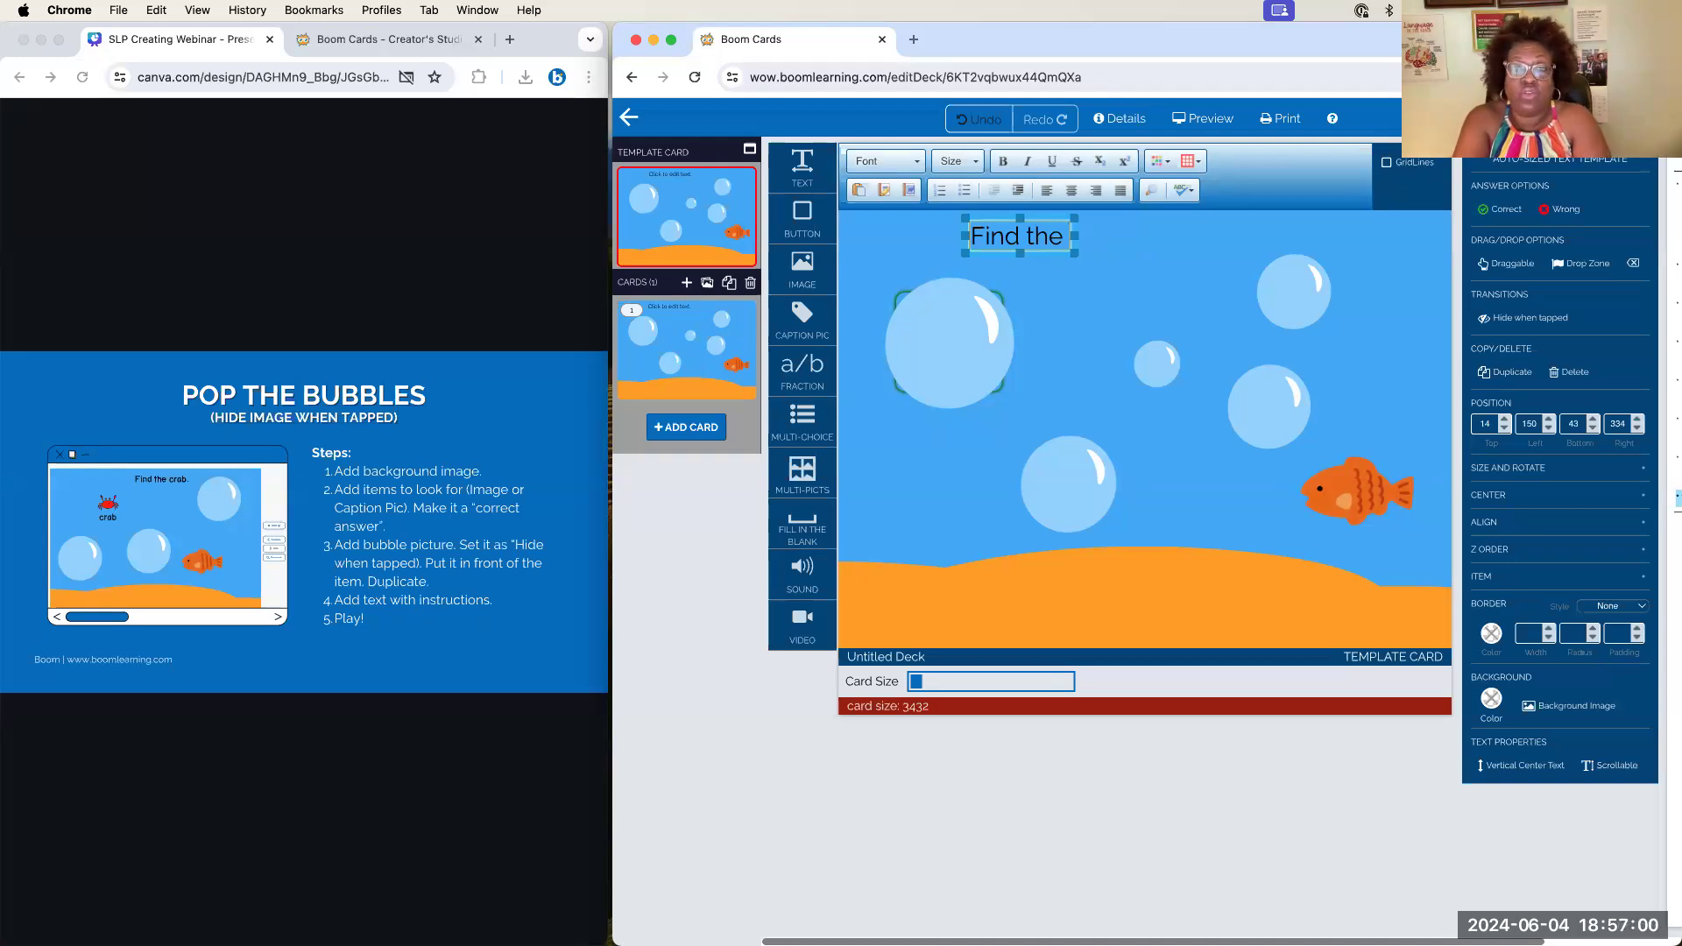
pyautogui.write('animal')
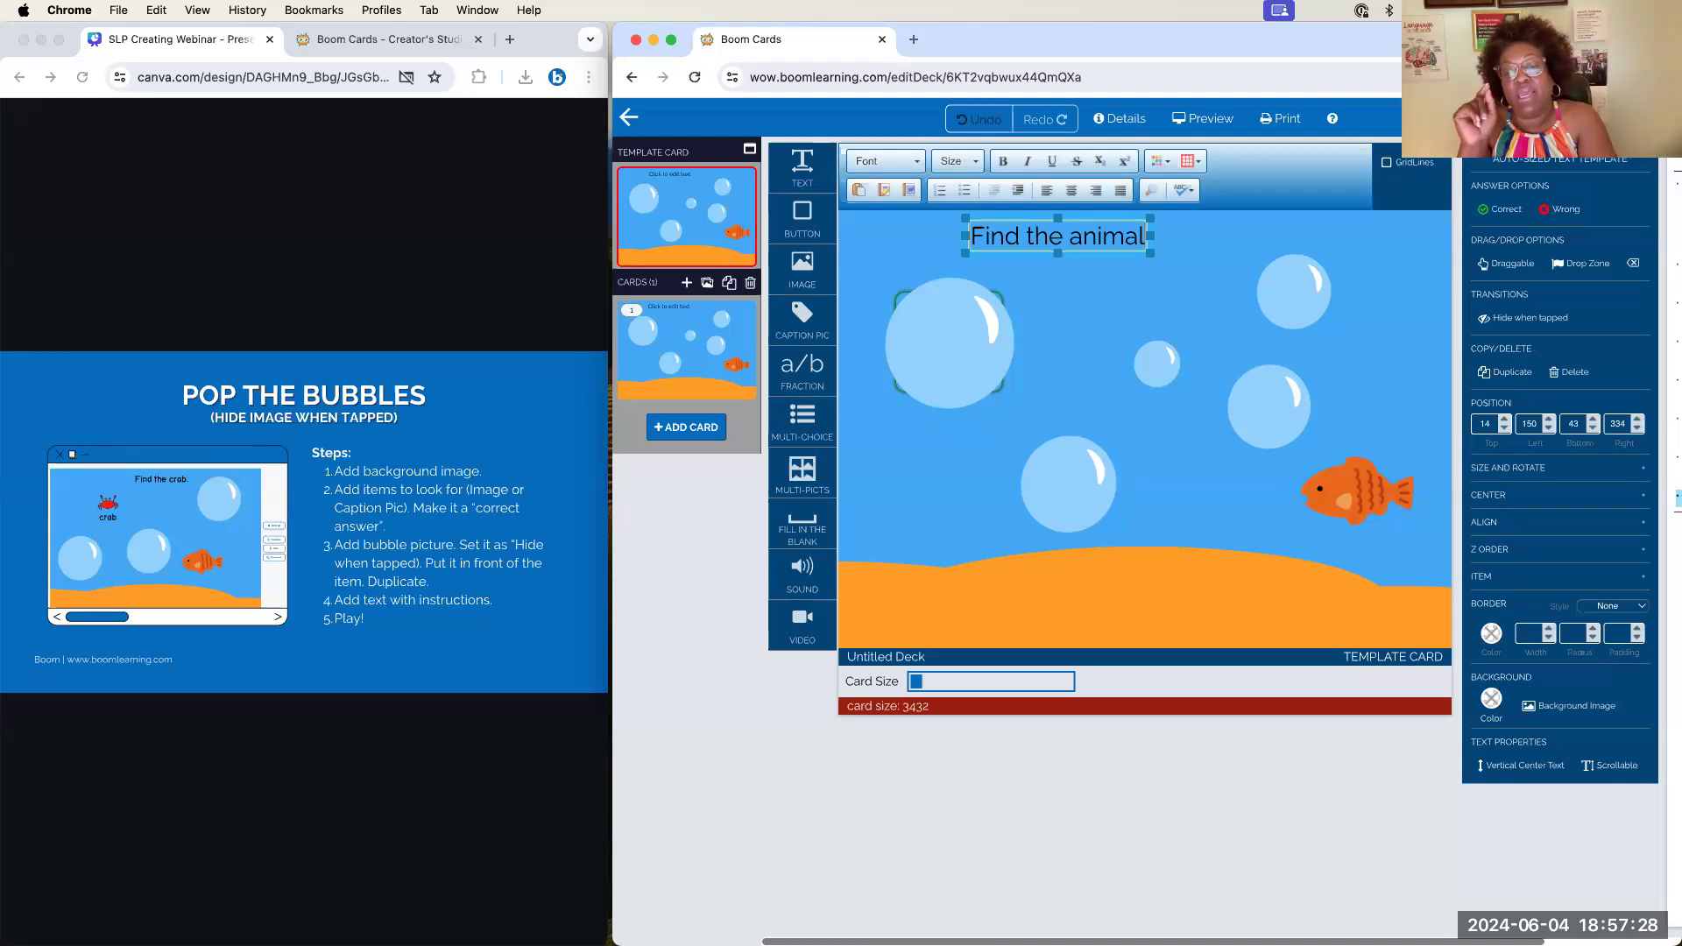
pyautogui.write('and')
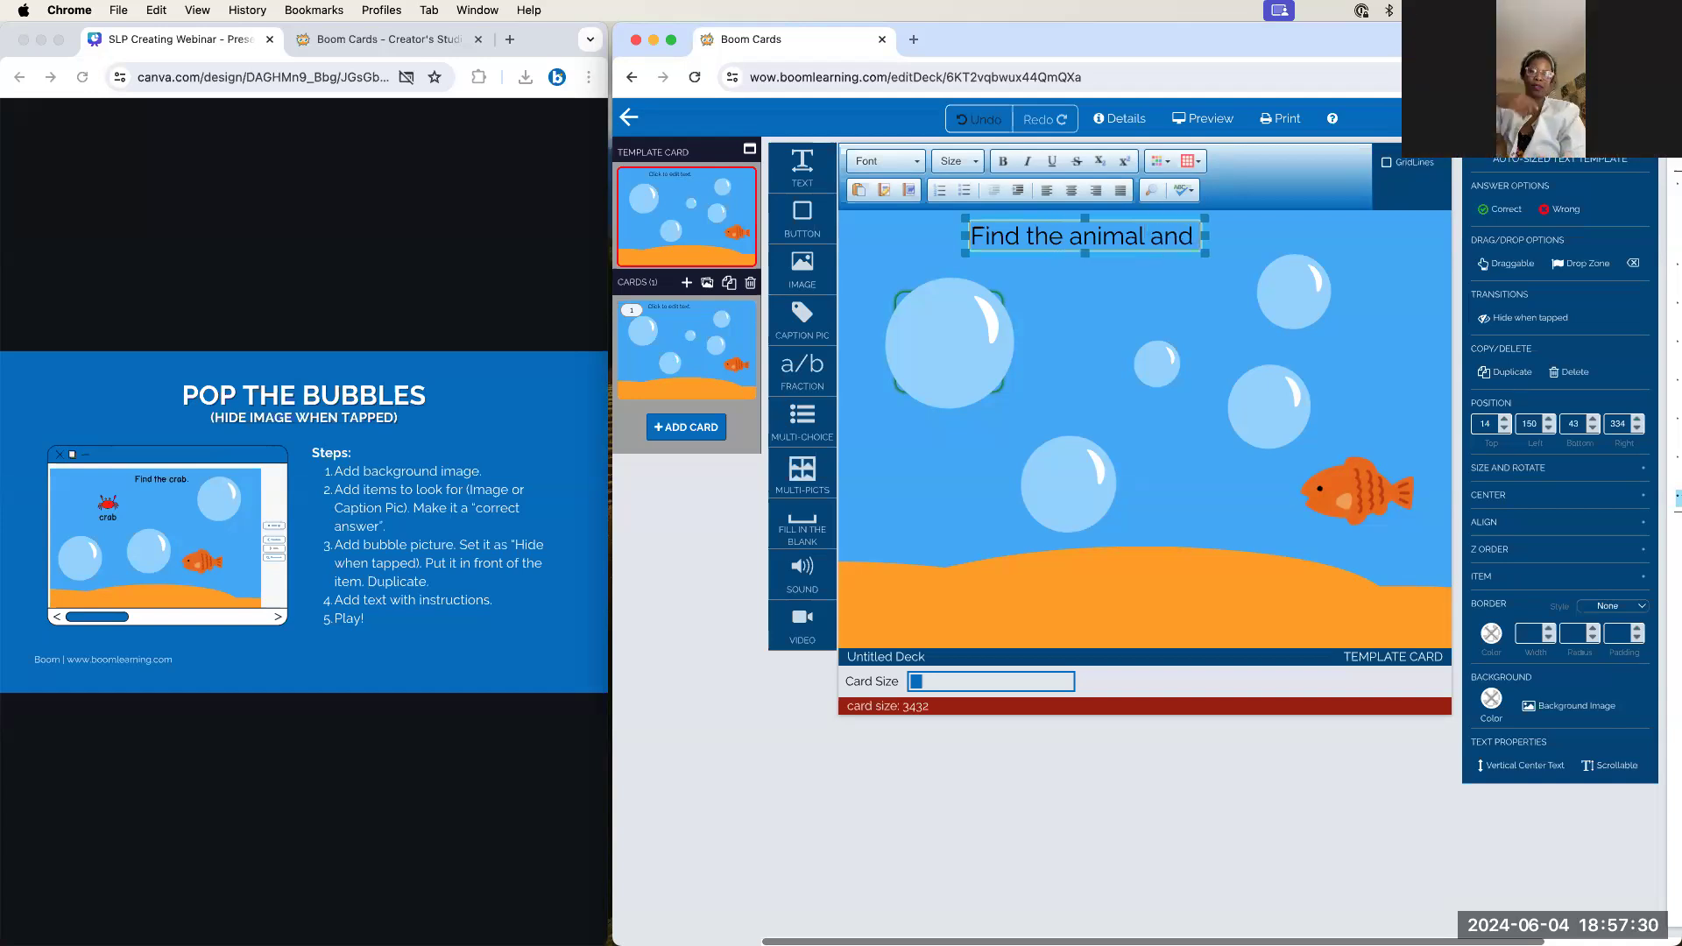
pyautogui.write(' say 10')
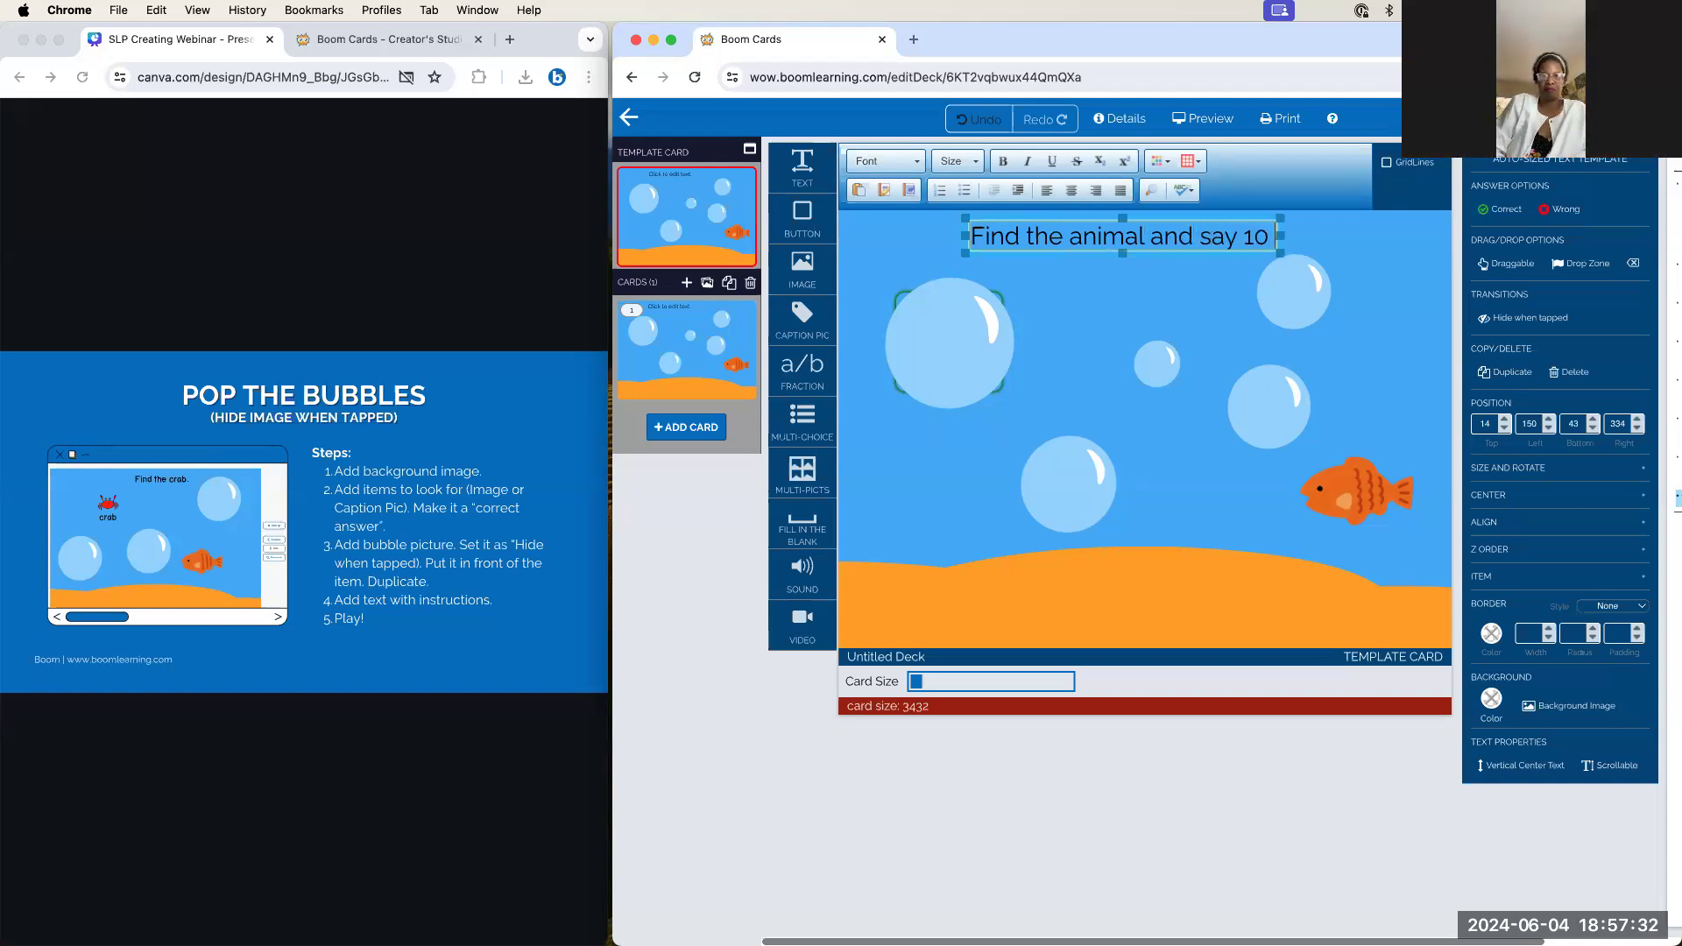
pyautogui.write(' times.')
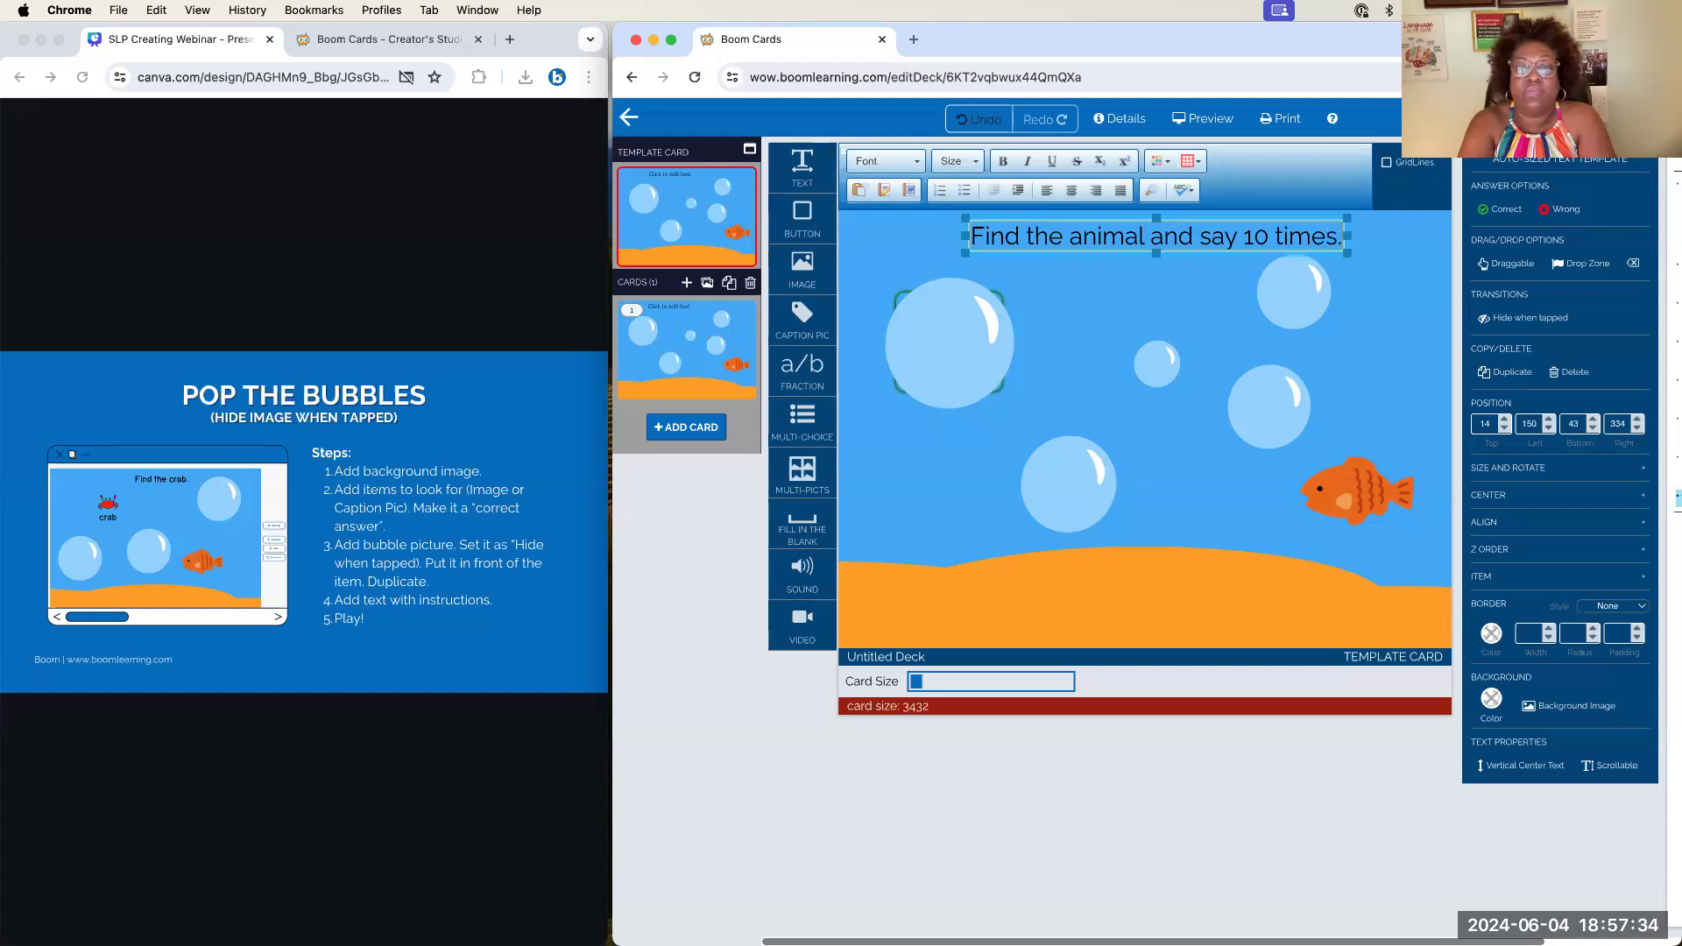
pyautogui.moveTo(1203, 252); pyautogui.dragTo(1137, 252)
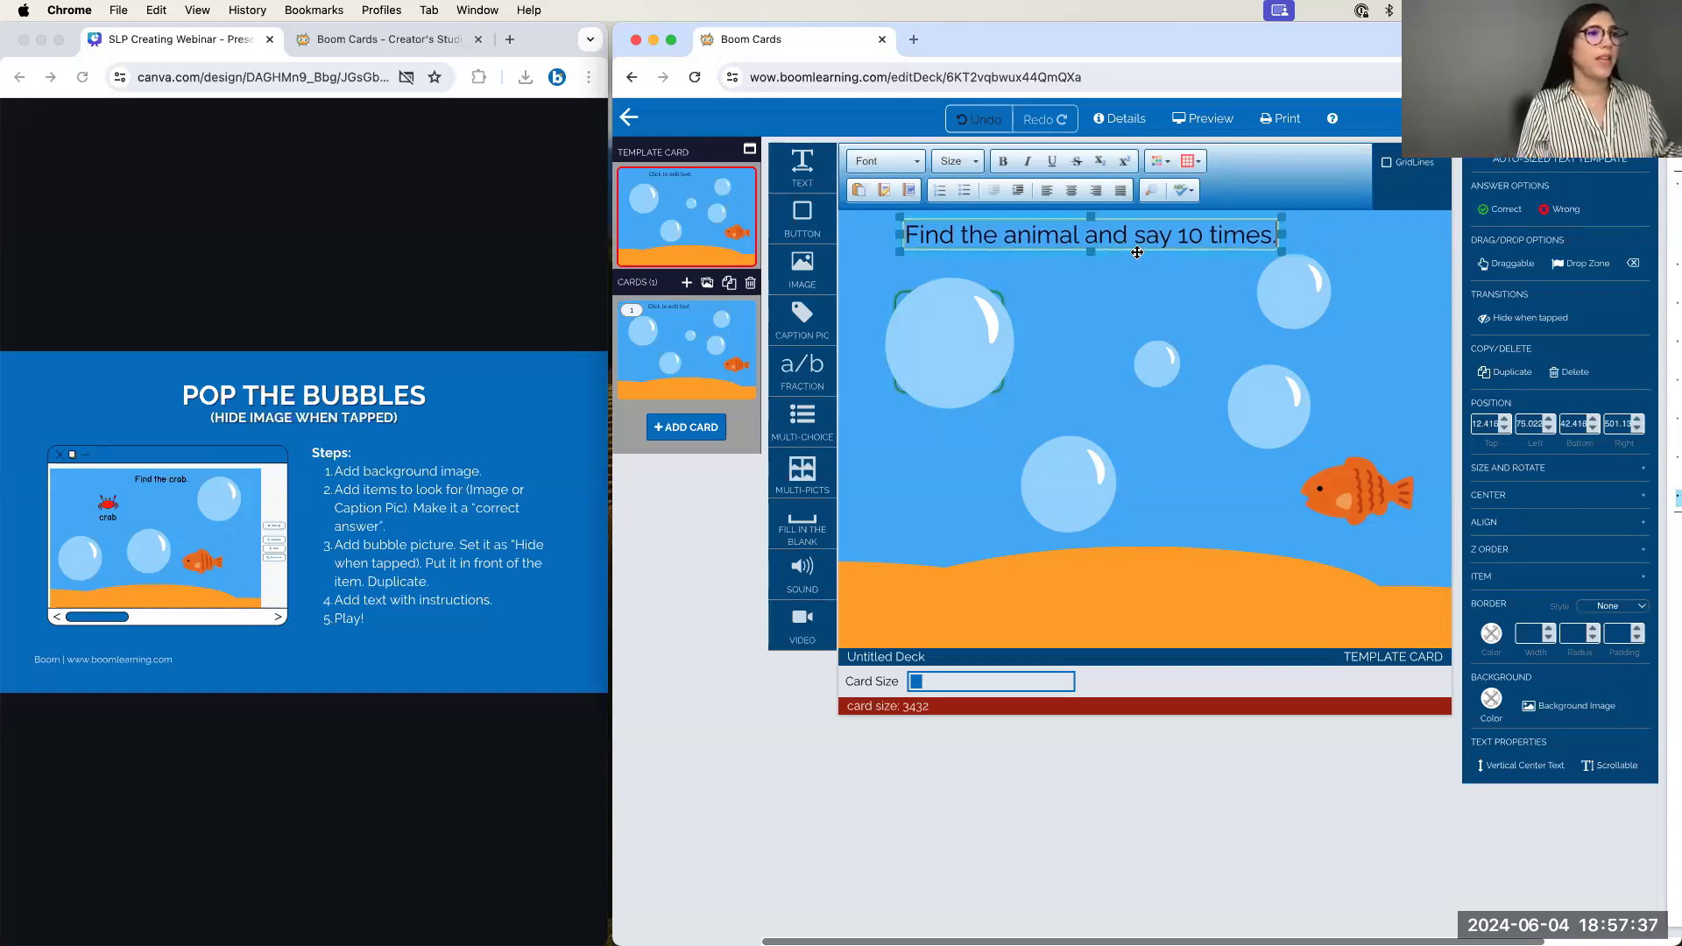
pyautogui.click(1180, 236)
pyautogui.write('it')
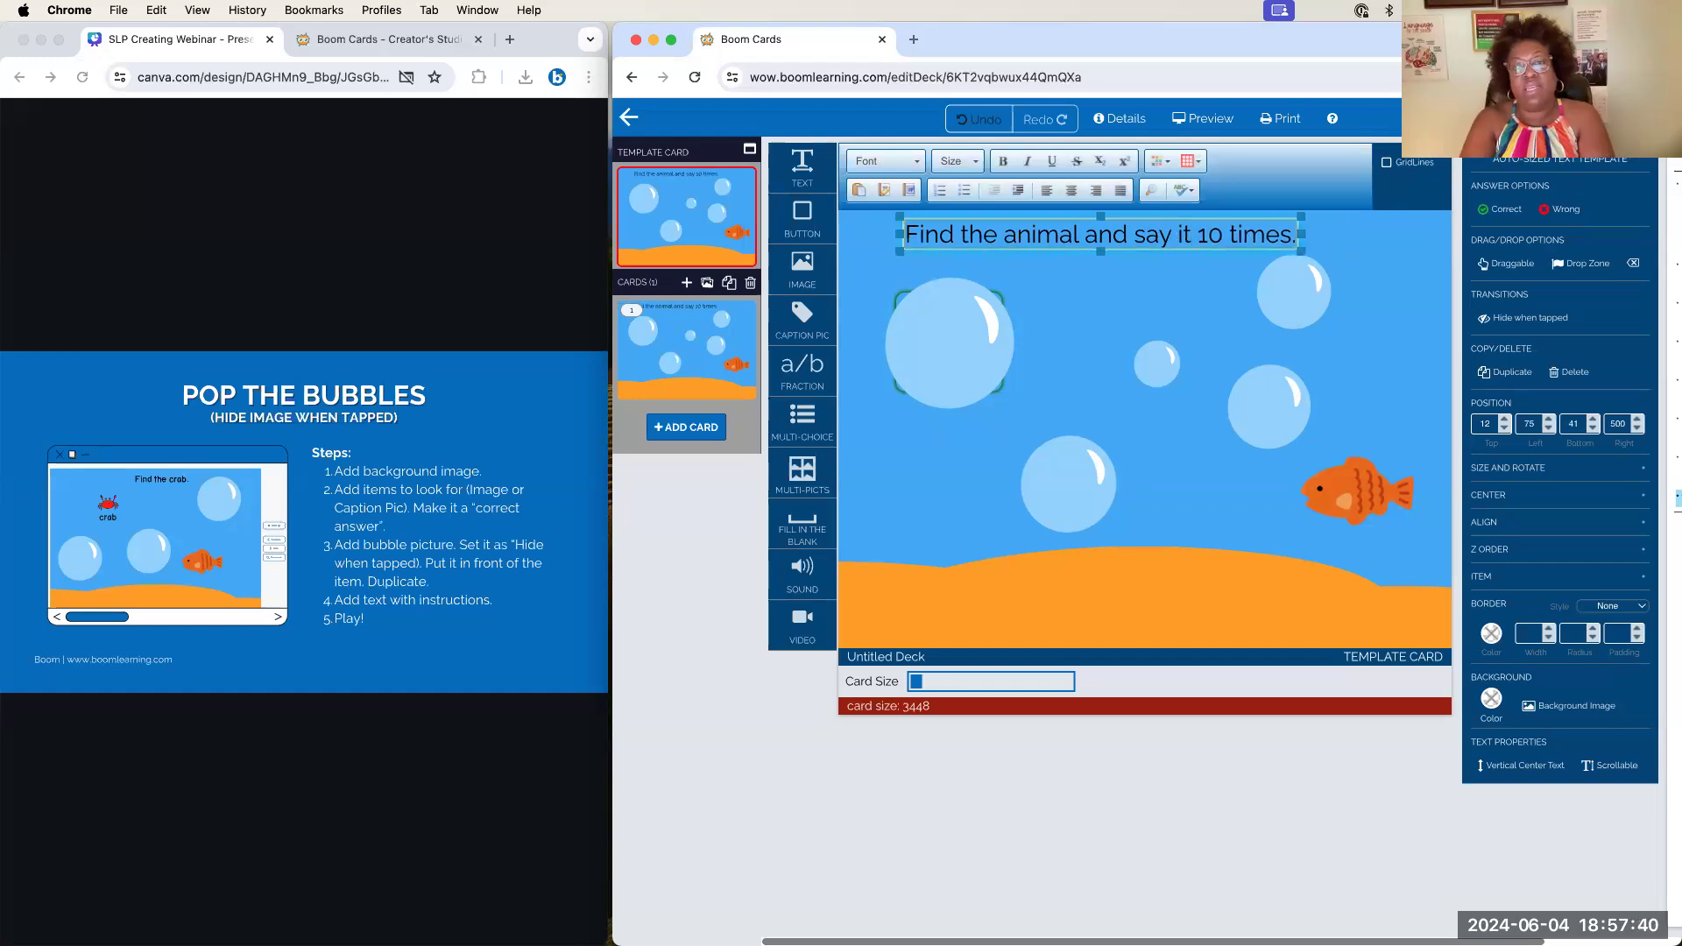
pyautogui.click(1146, 263)
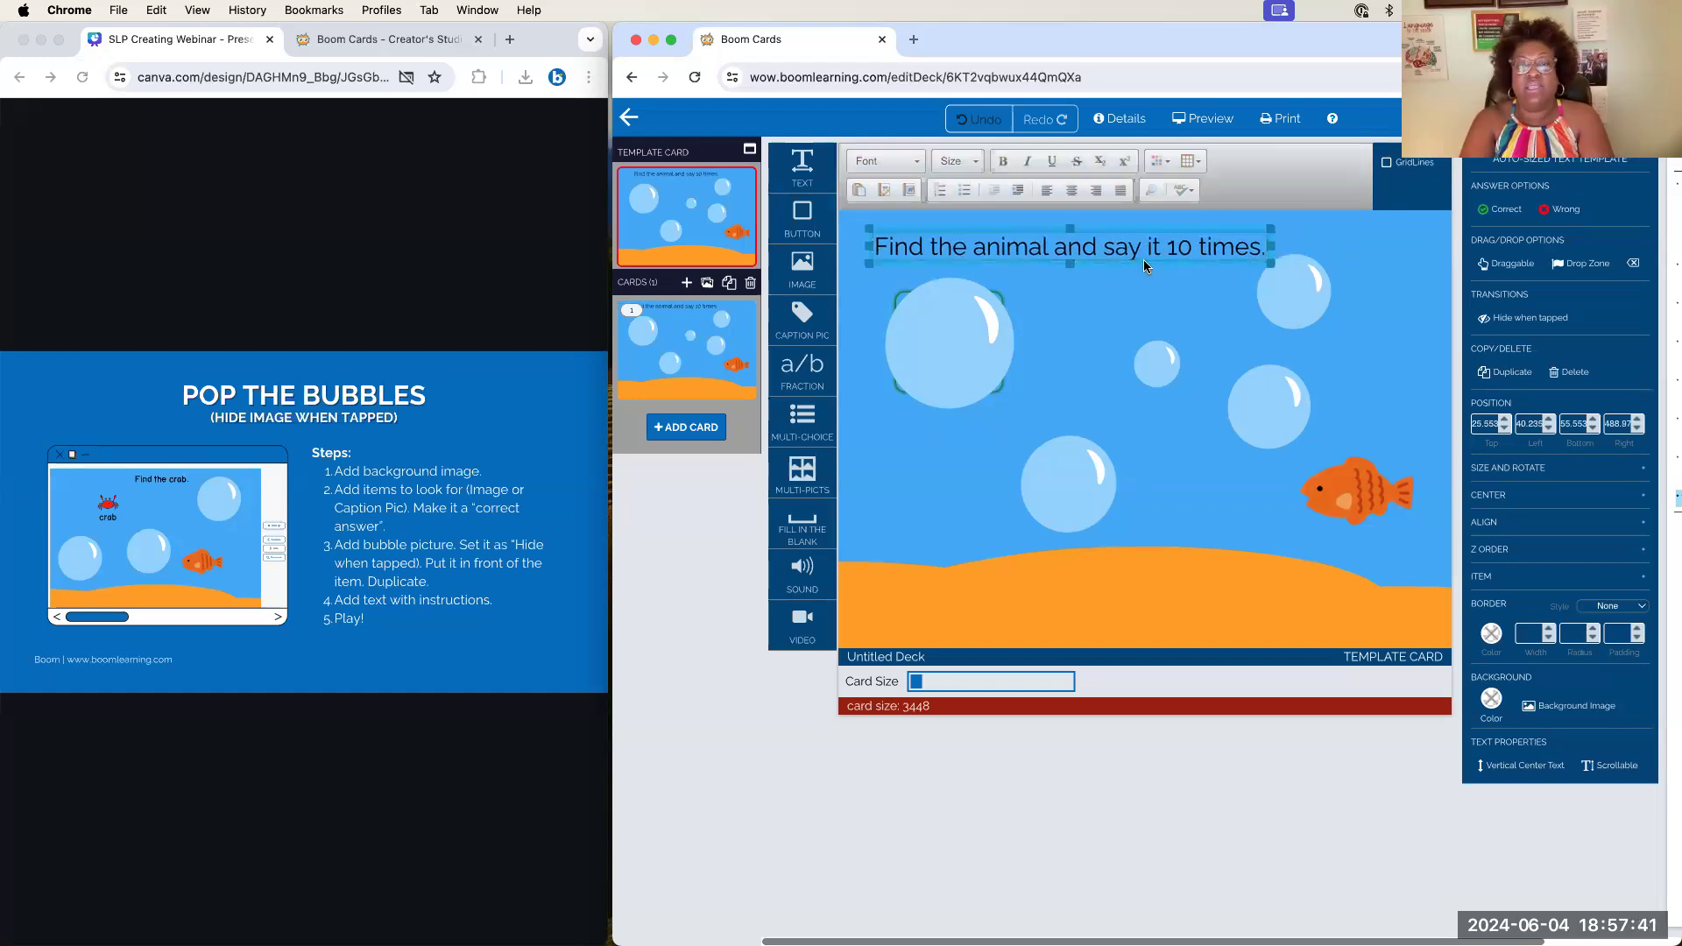
pyautogui.click(1143, 311)
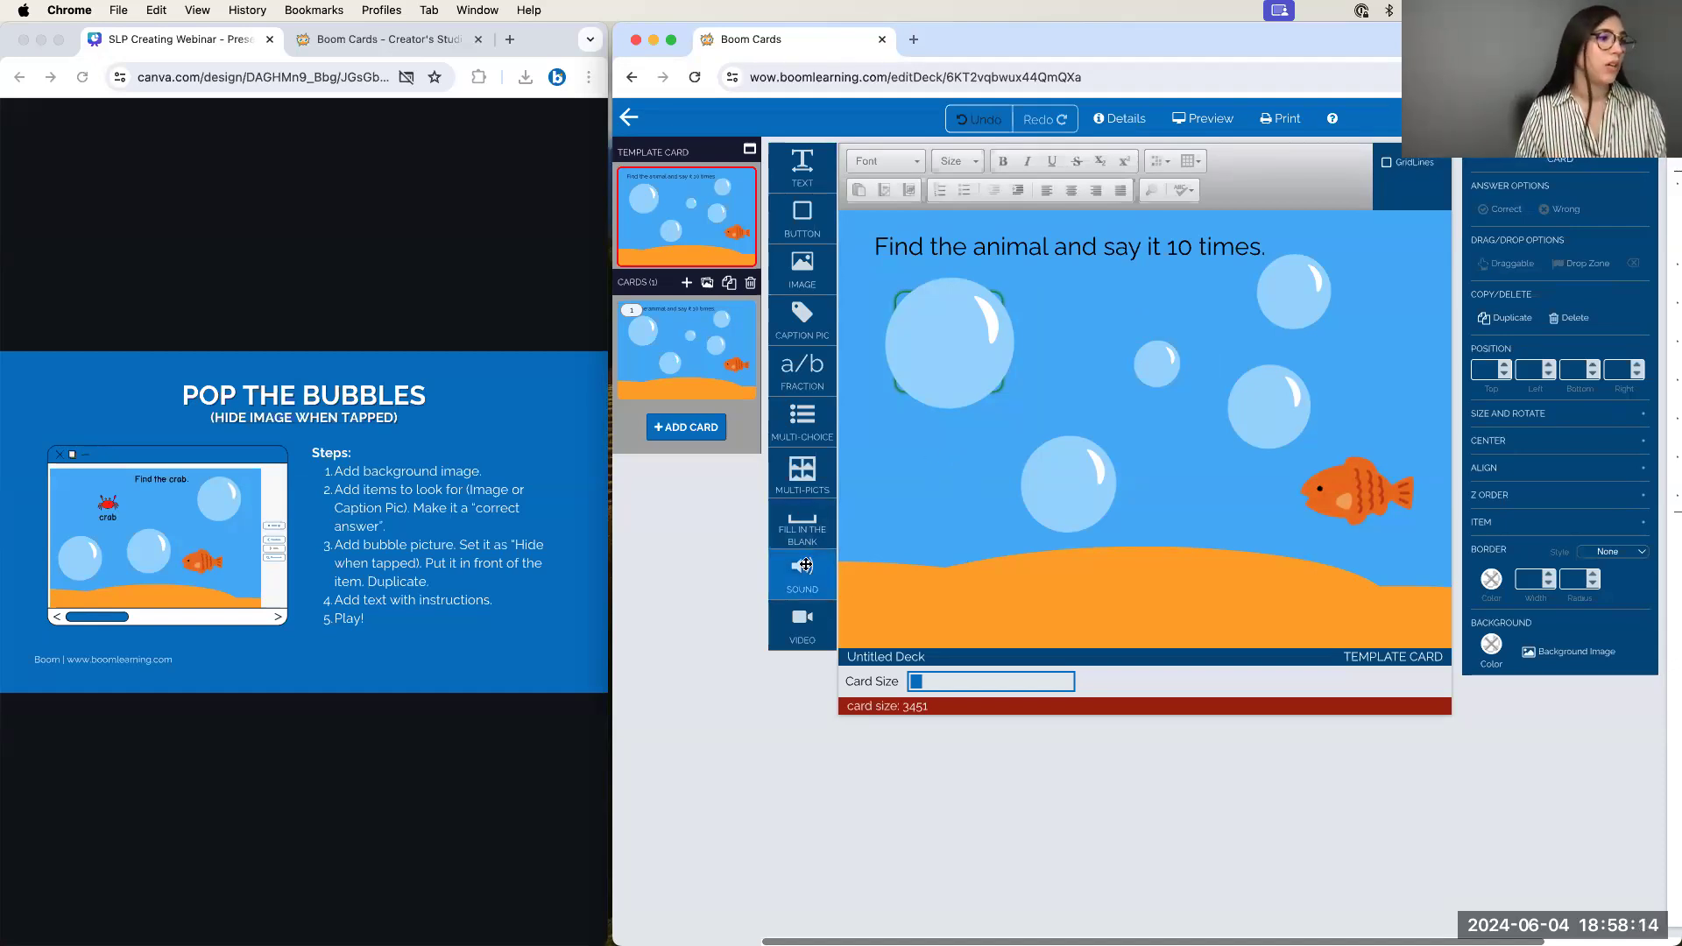
# Add a sound item near the card's bottom-left, reloading the page when its chooser stays blank
pyautogui.moveTo(802, 575); pyautogui.dragTo(883, 611)
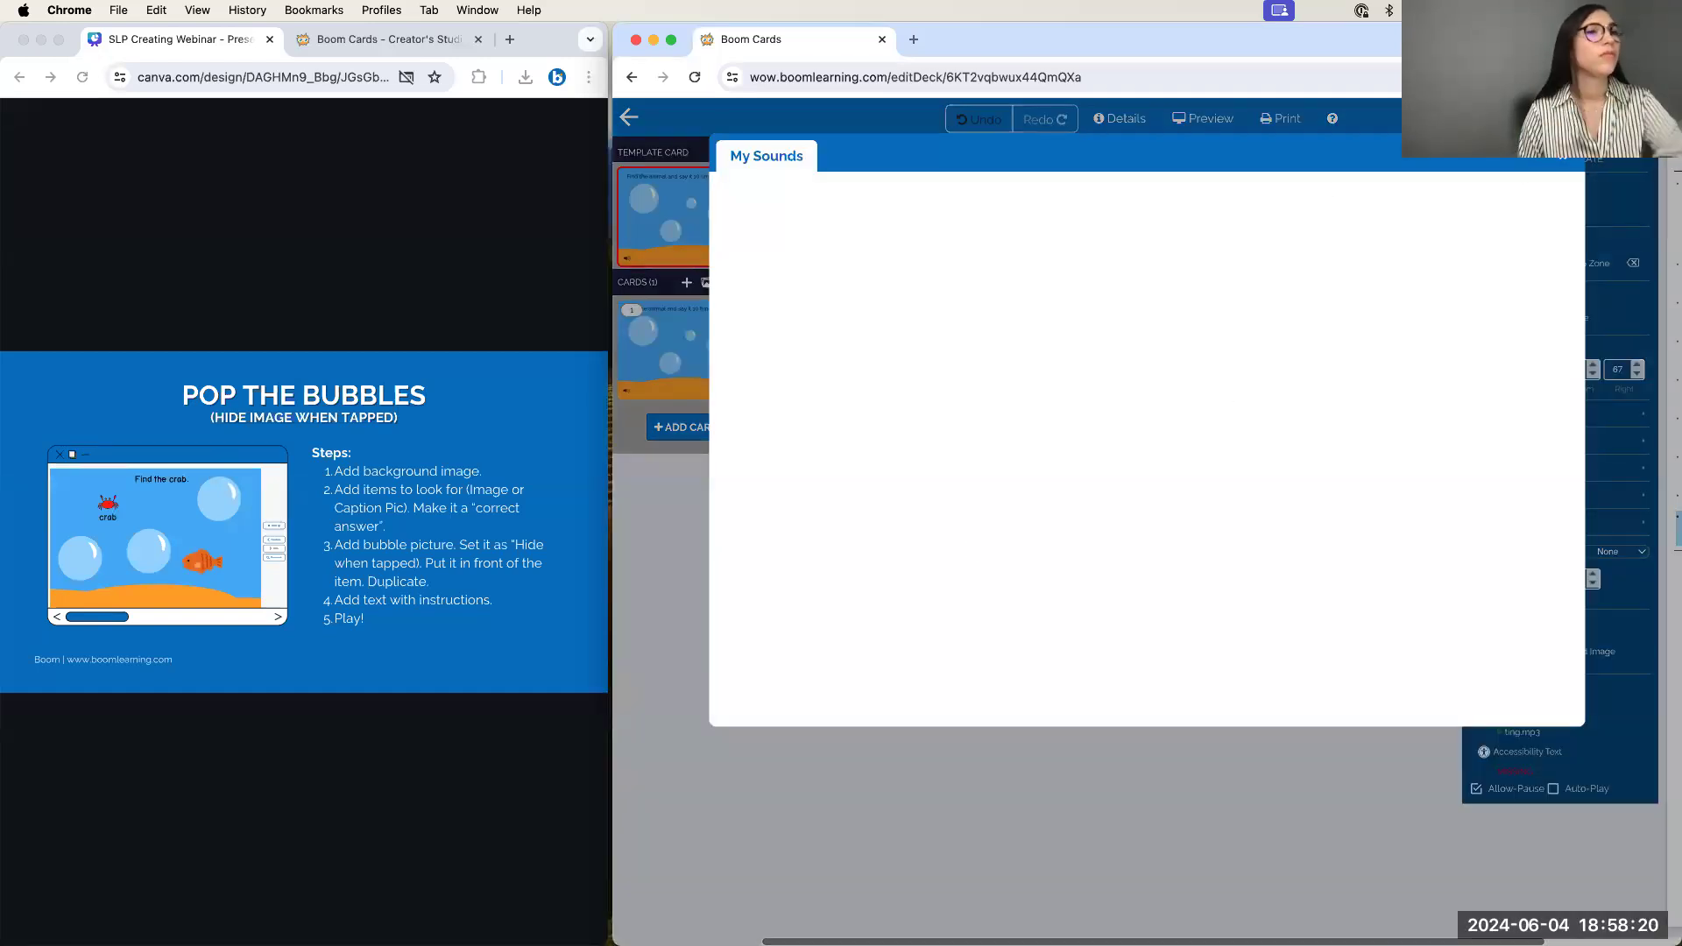
pyautogui.click(1564, 155)
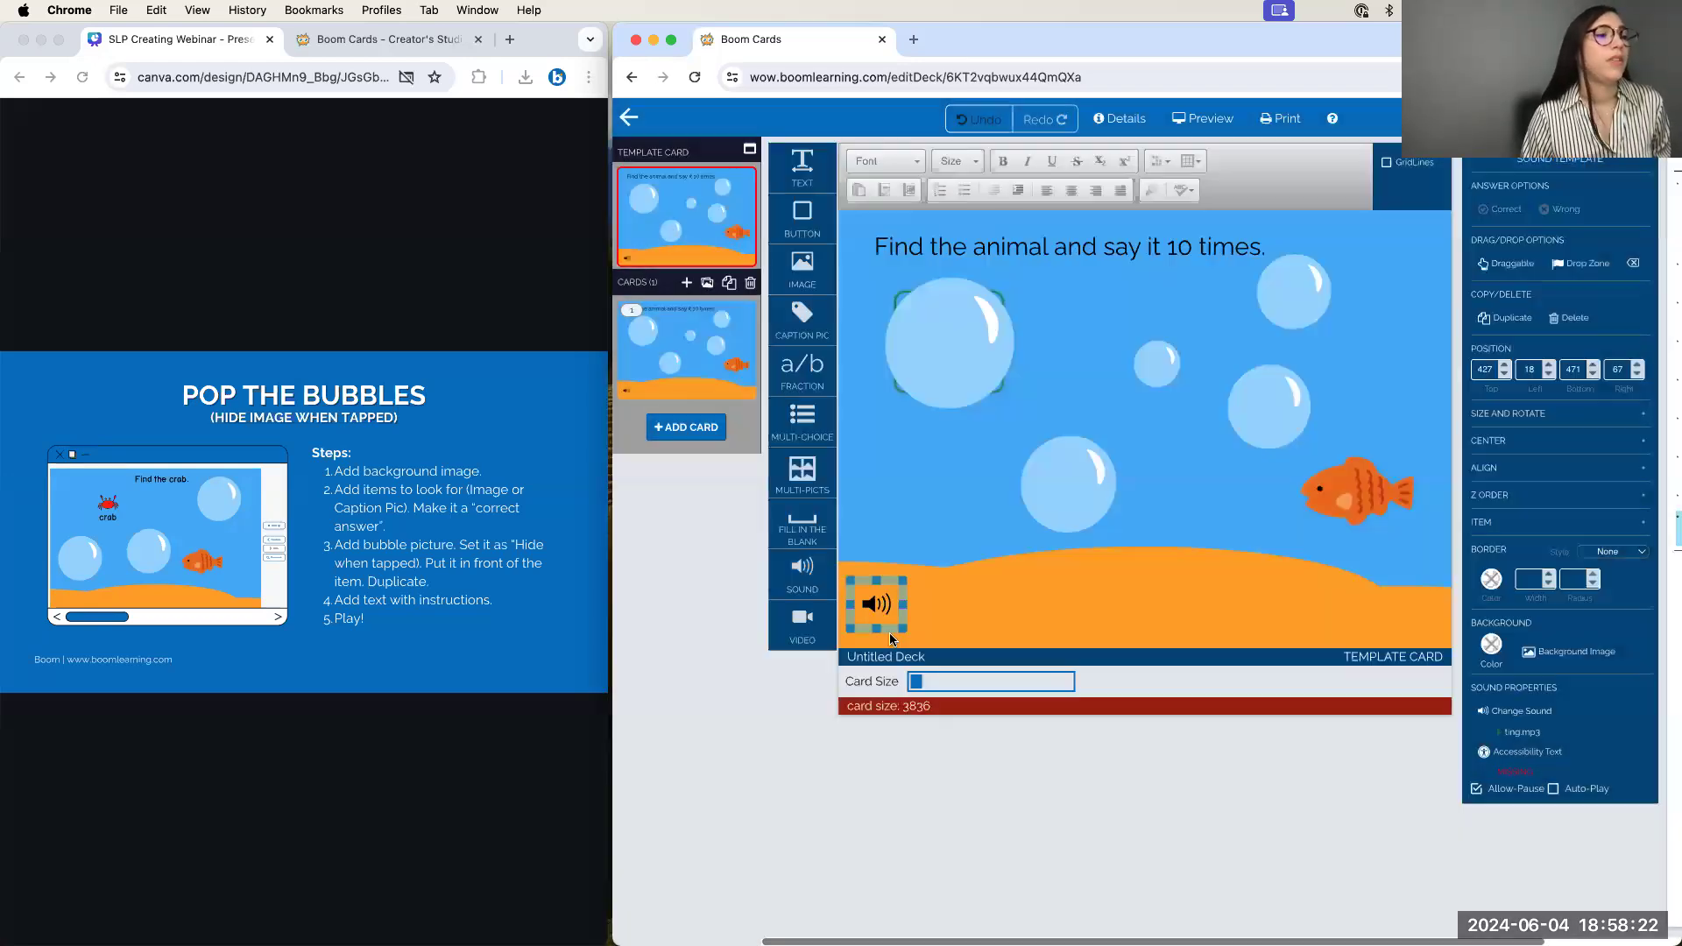
pyautogui.doubleClick(861, 604)
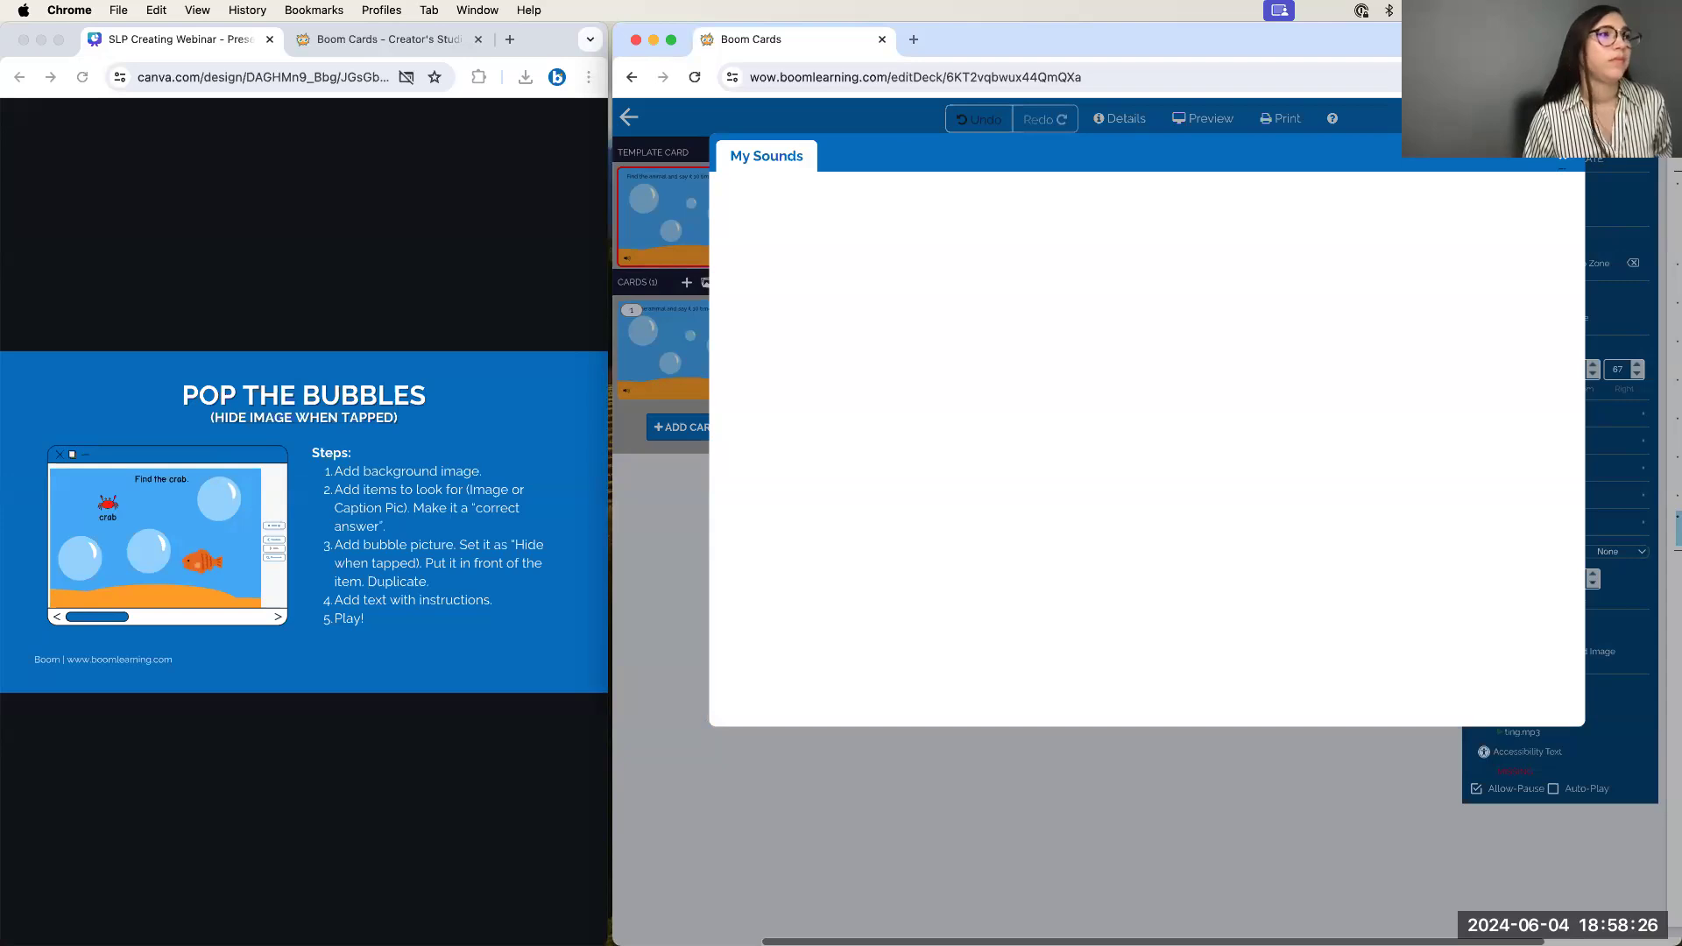
pyautogui.click(1564, 156)
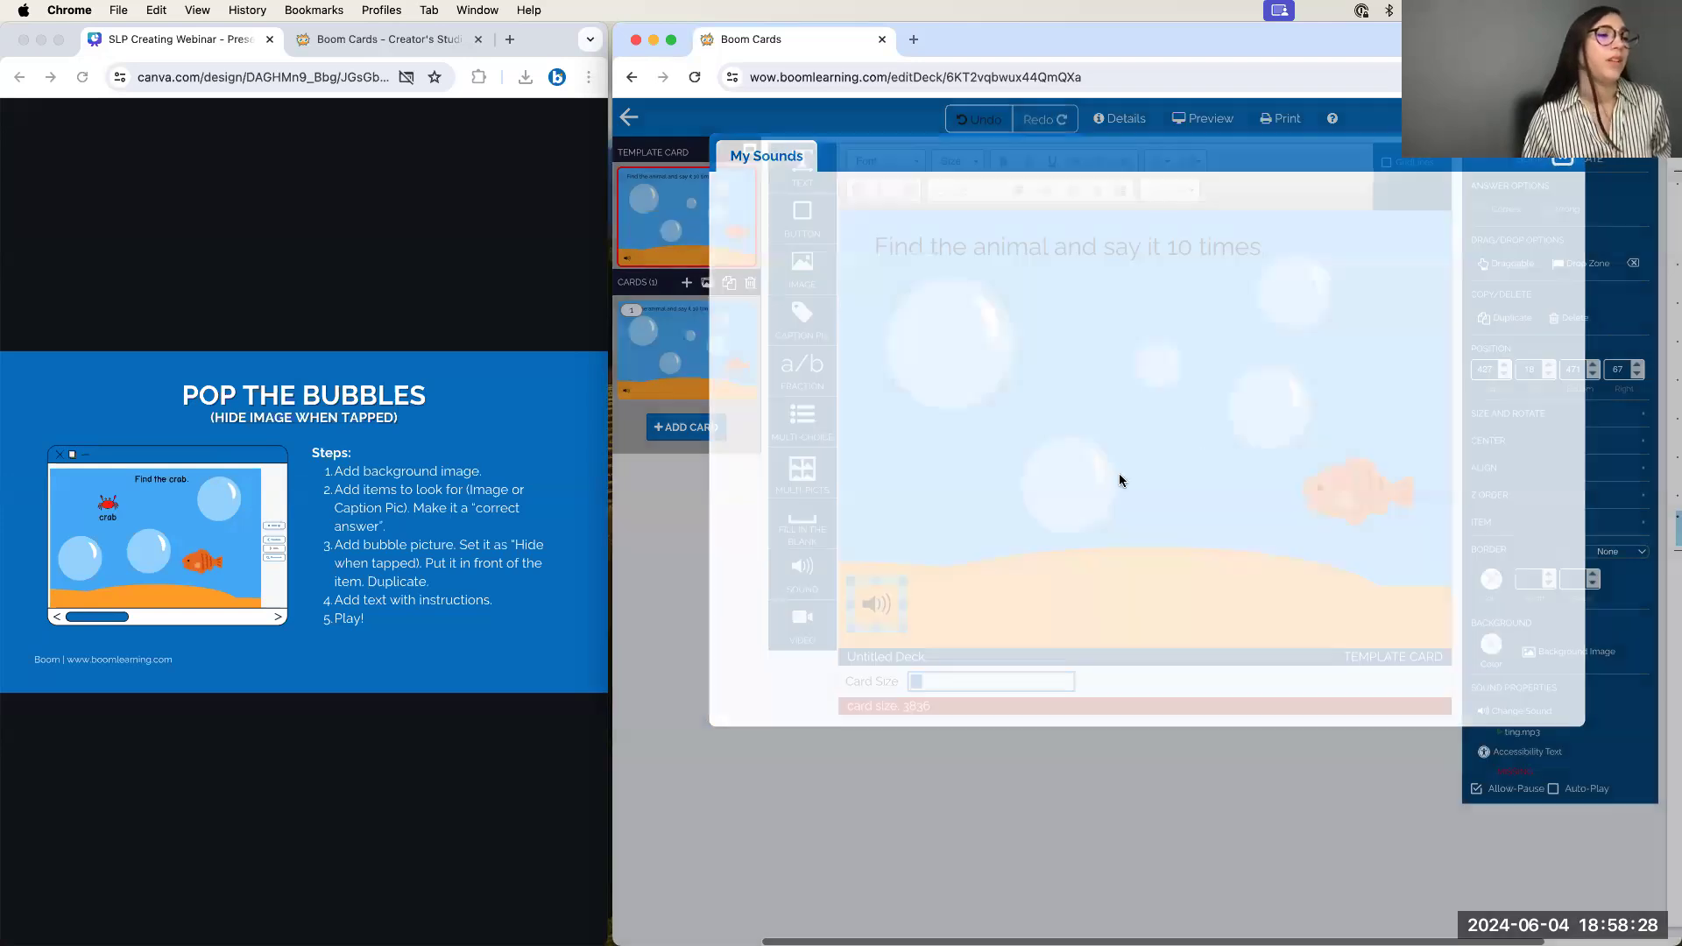
pyautogui.doubleClick(870, 602)
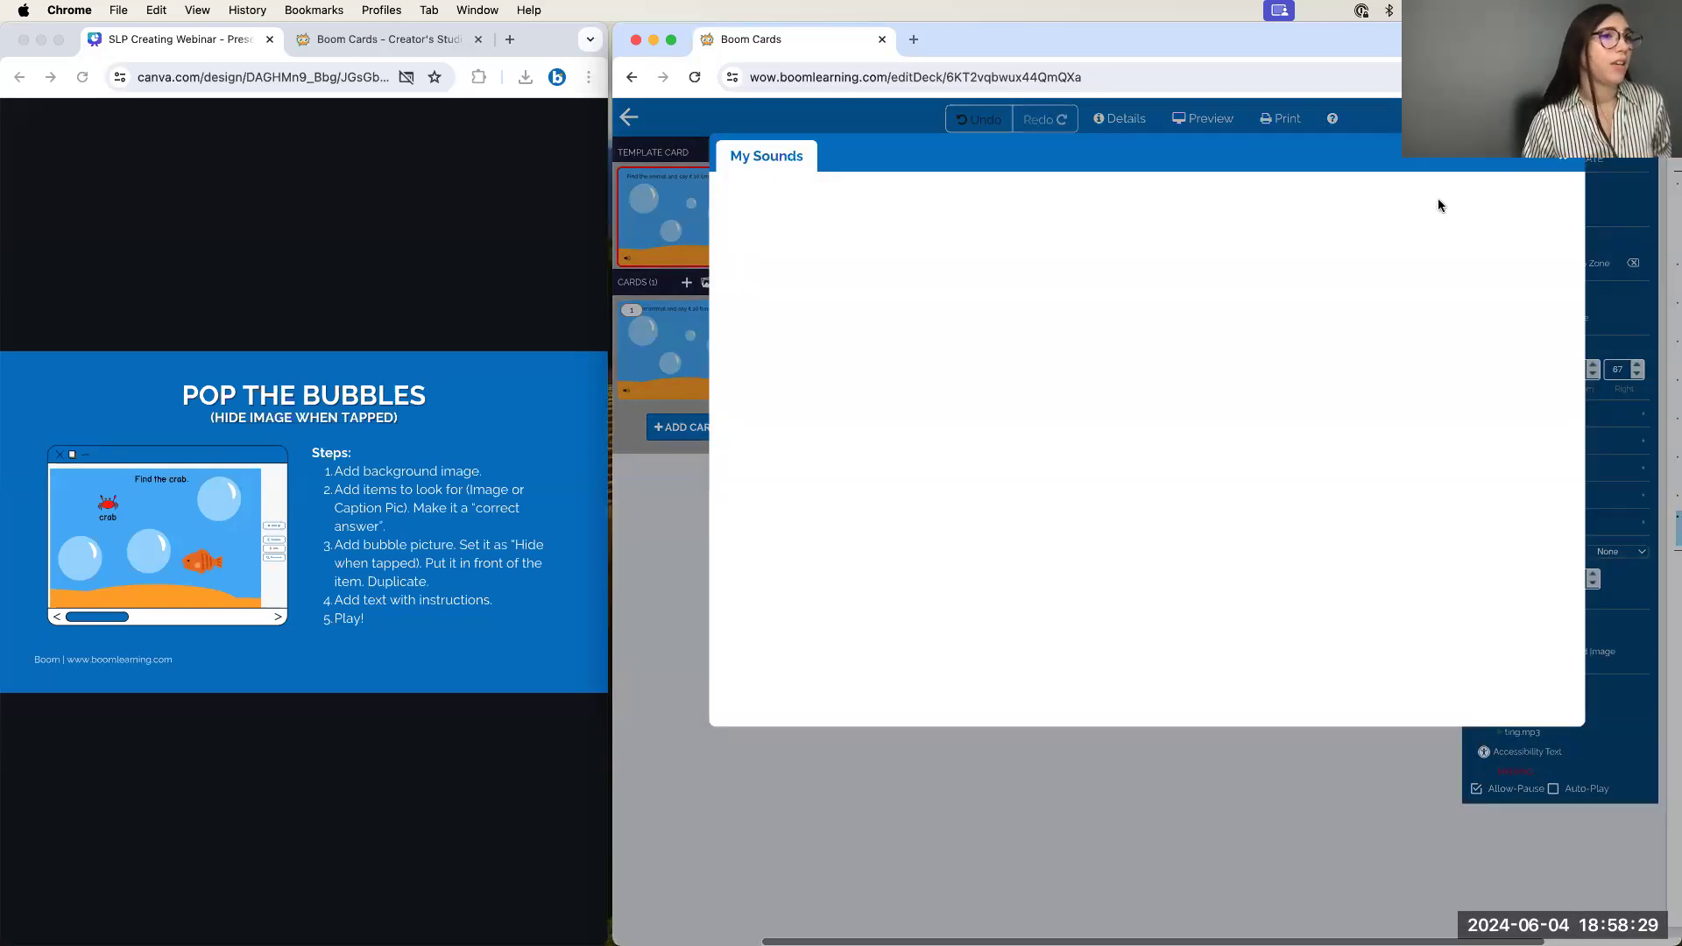
pyautogui.click(1566, 167)
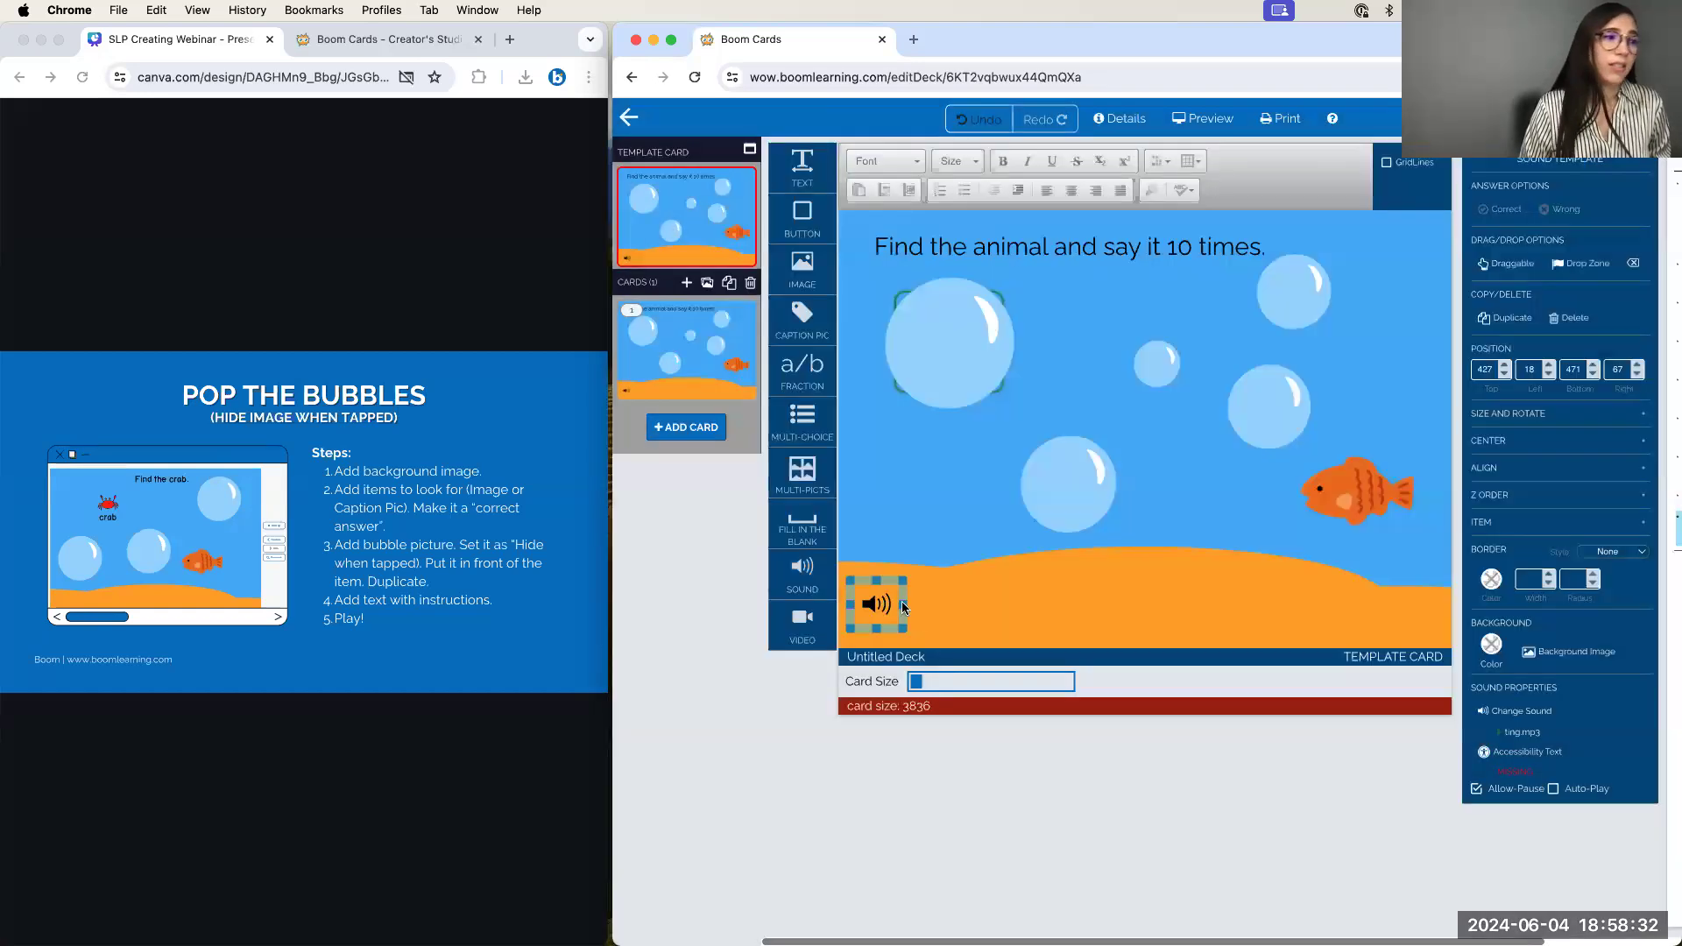
pyautogui.click(696, 79)
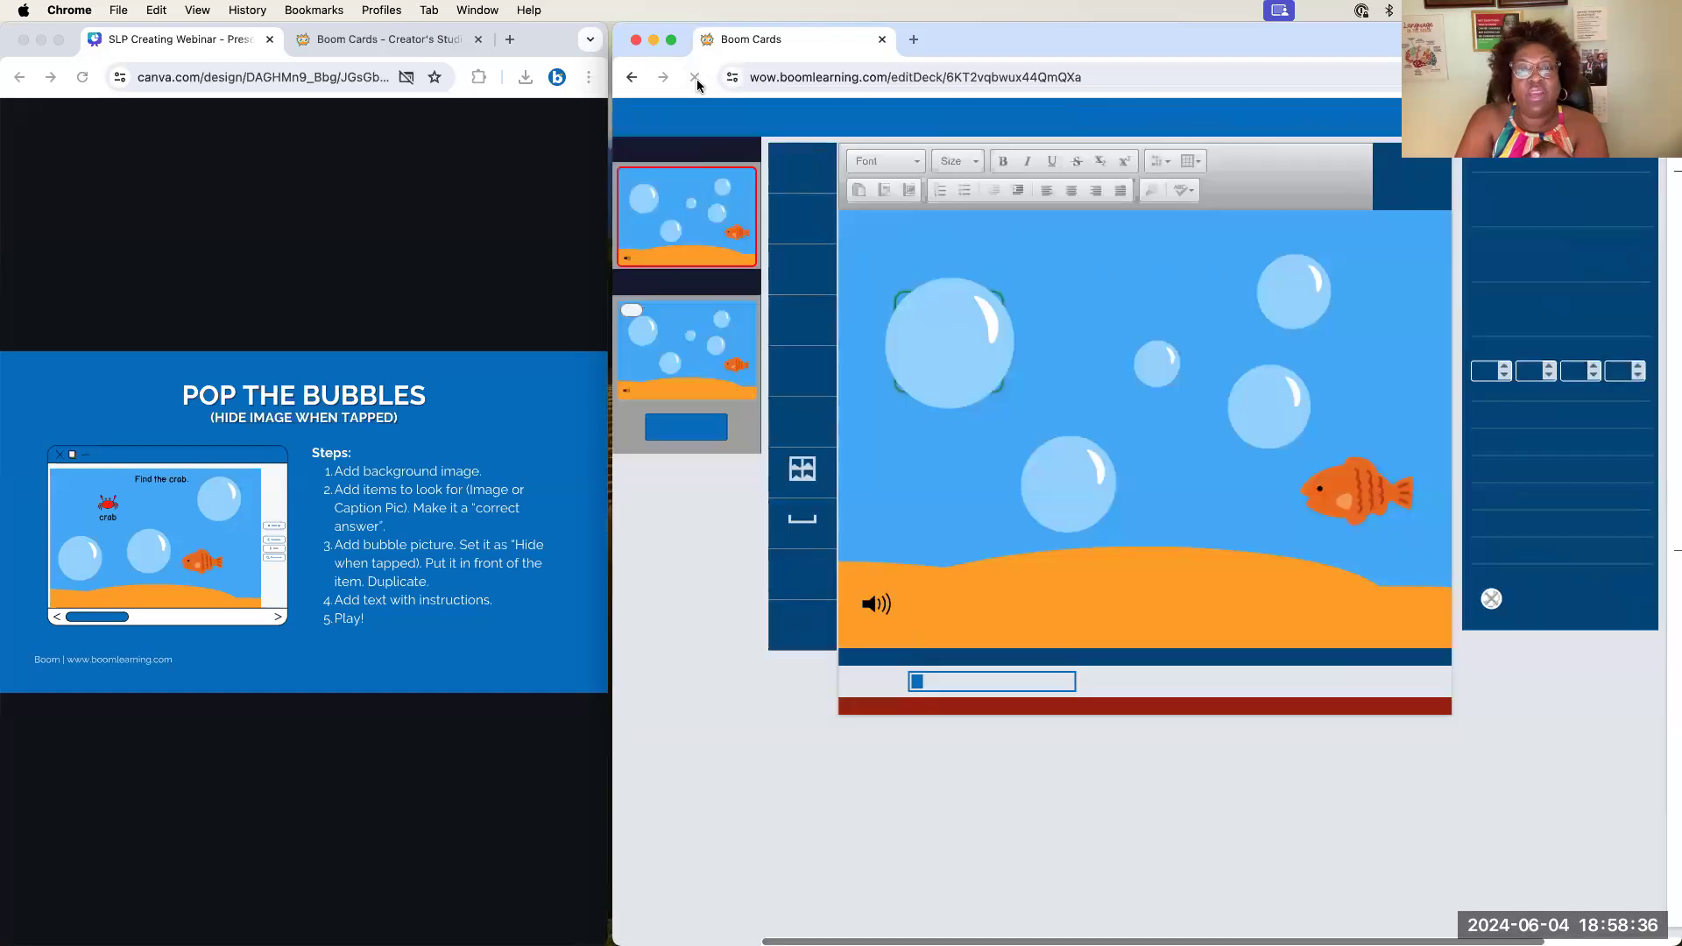
# Search My Sounds for 'bubble', attach bubbles.mp3 and nudge the sound item slightly
pyautogui.doubleClick(877, 603)
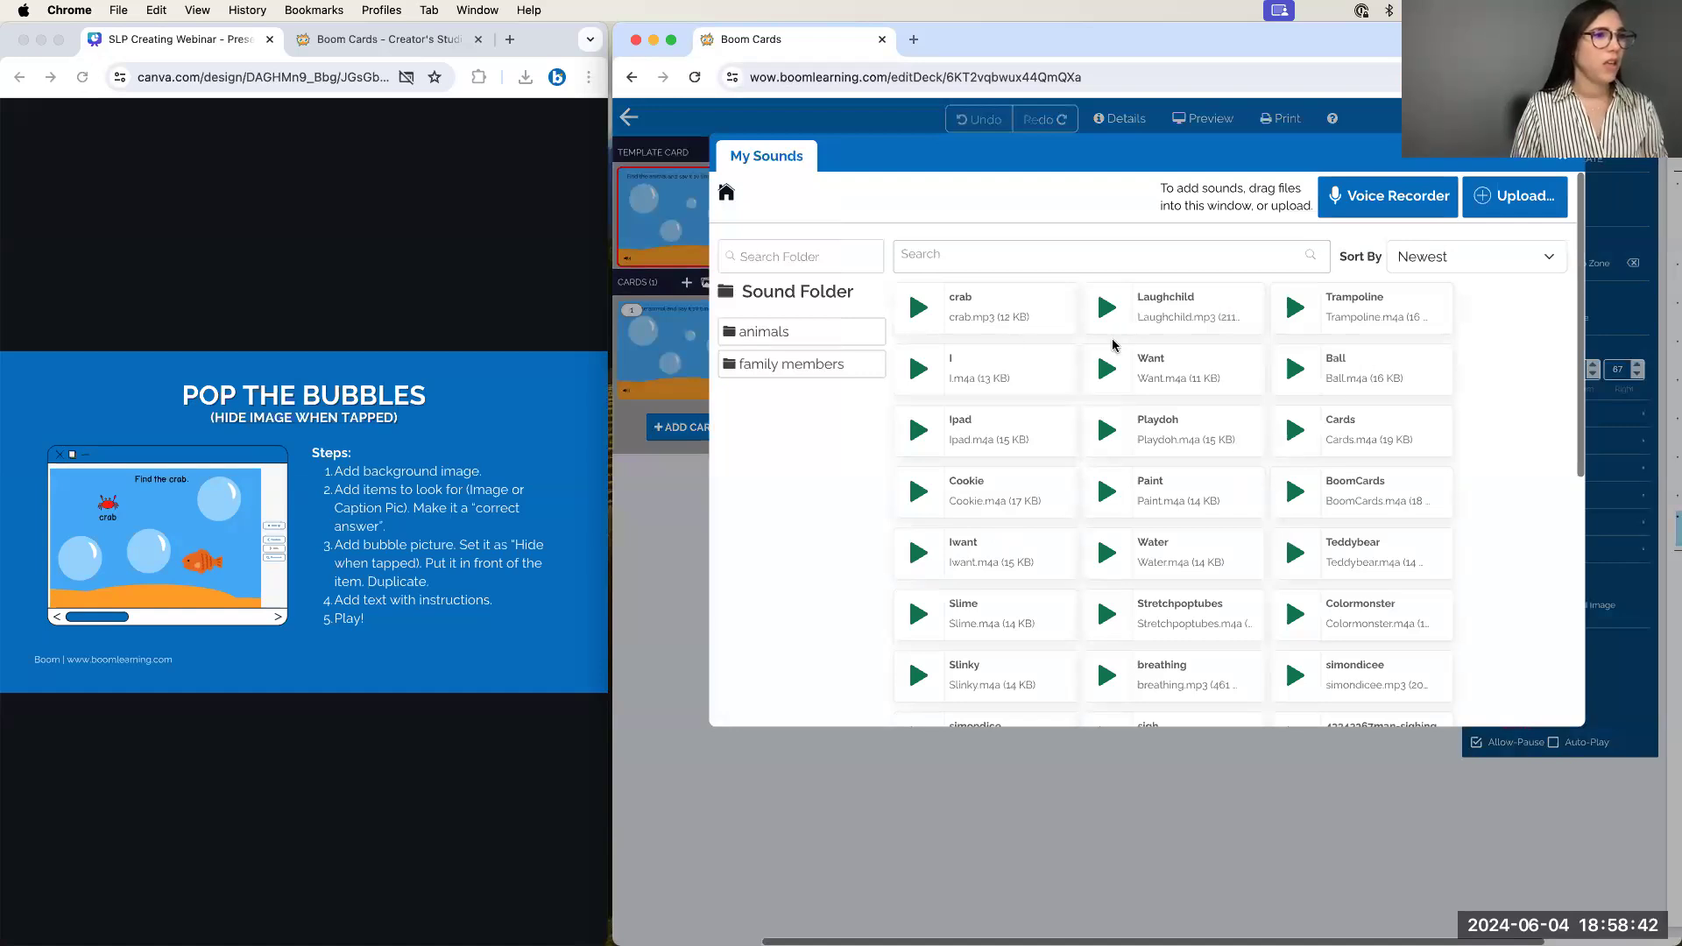
pyautogui.click(992, 256)
pyautogui.write('bubble')
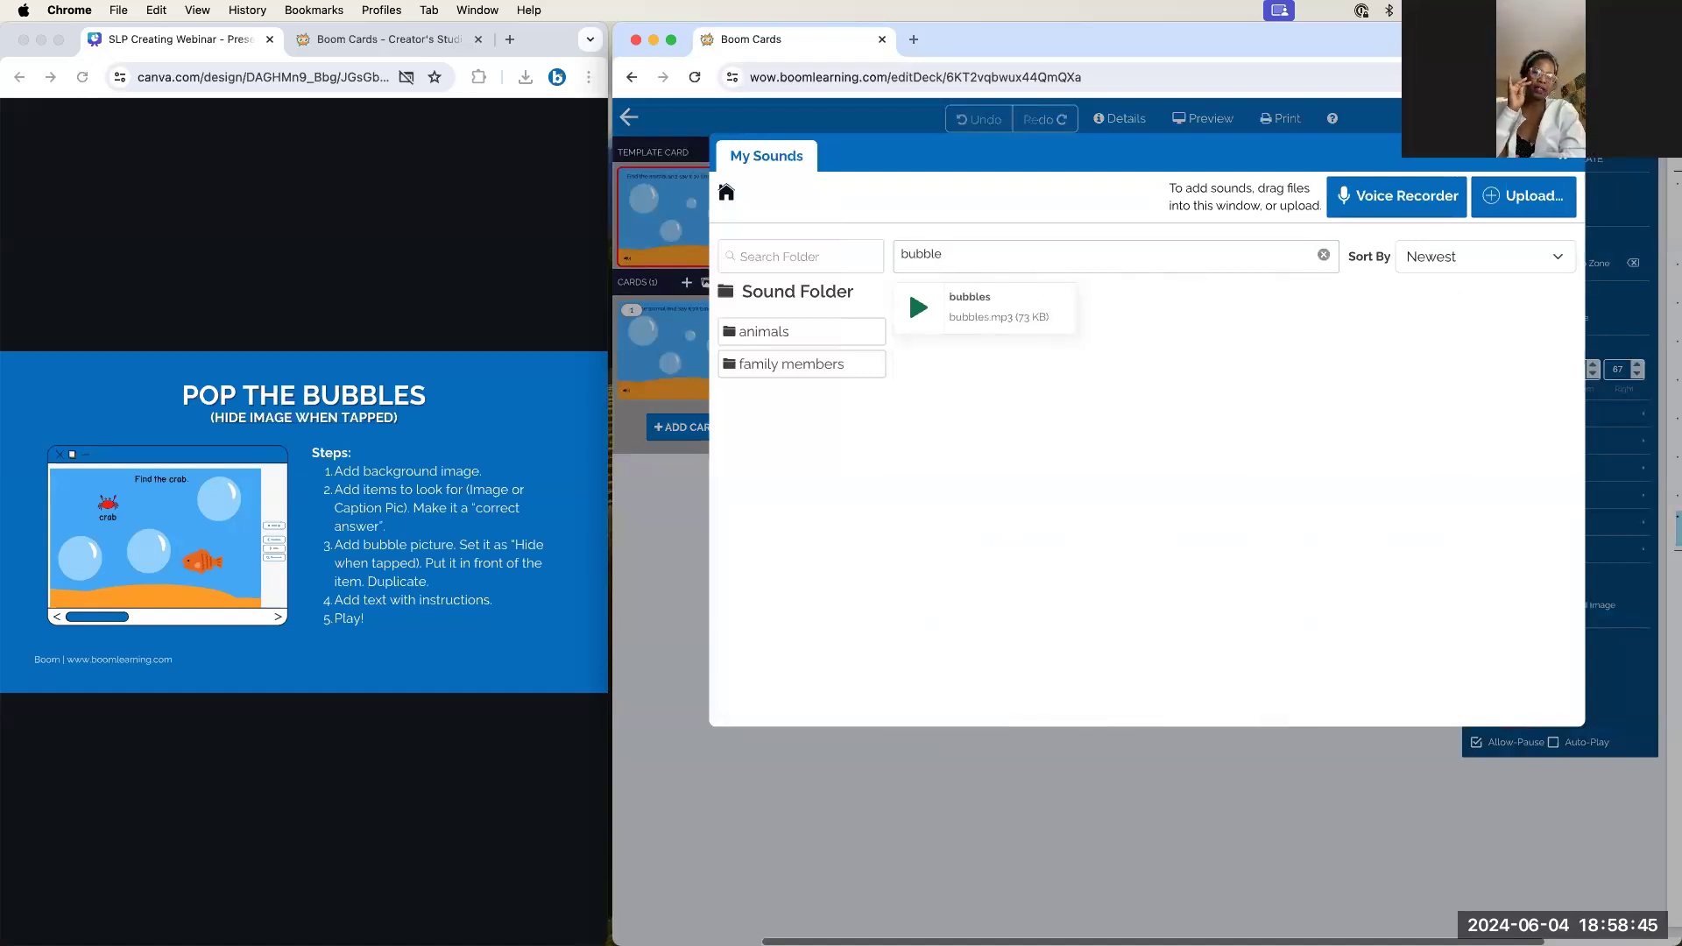
pyautogui.click(991, 305)
pyautogui.moveTo(886, 603); pyautogui.dragTo(894, 607)
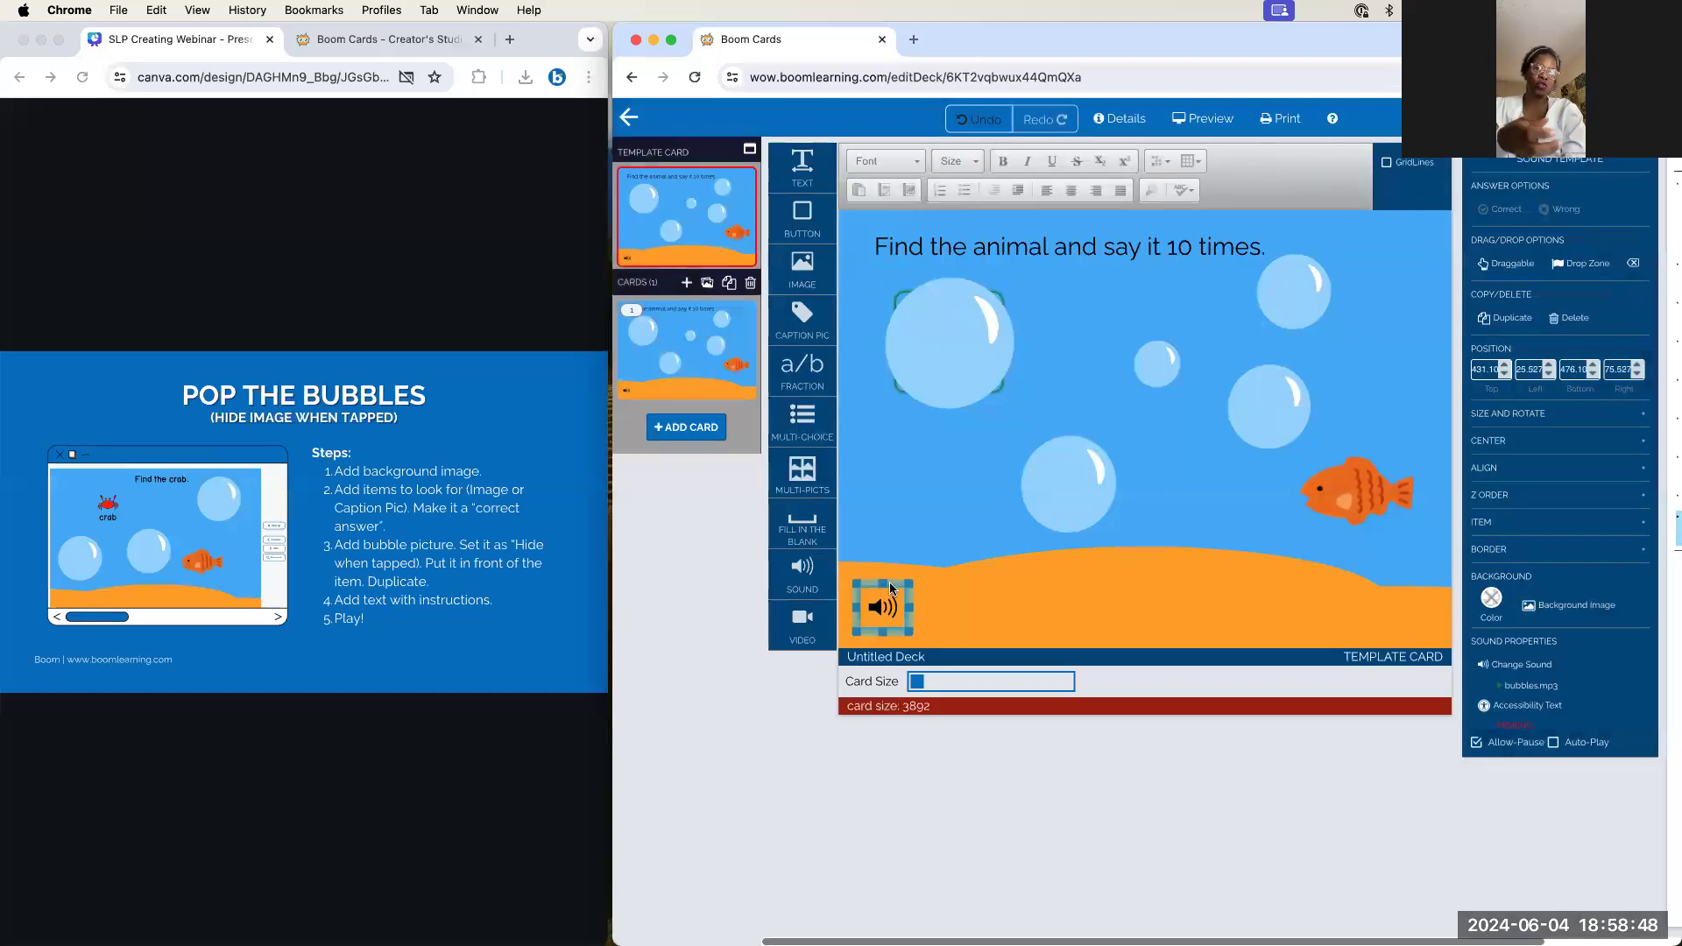
# Turn on Auto-Play for the bubble sound item
pyautogui.click(1586, 610)
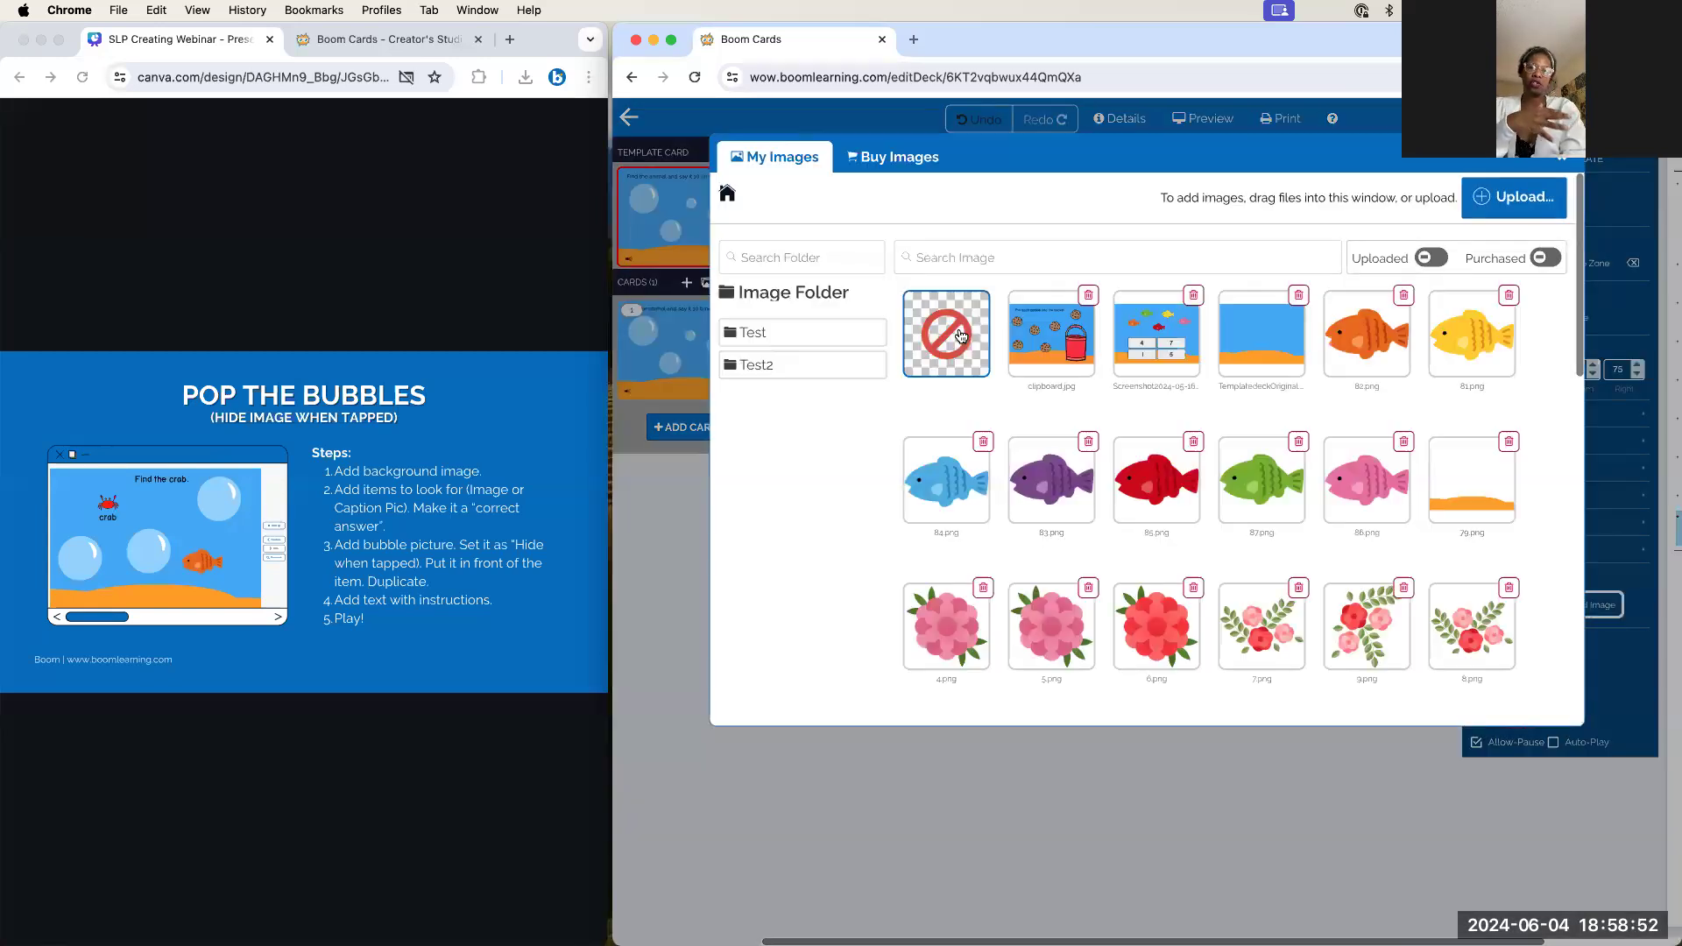
pyautogui.click(955, 336)
pyautogui.click(1554, 743)
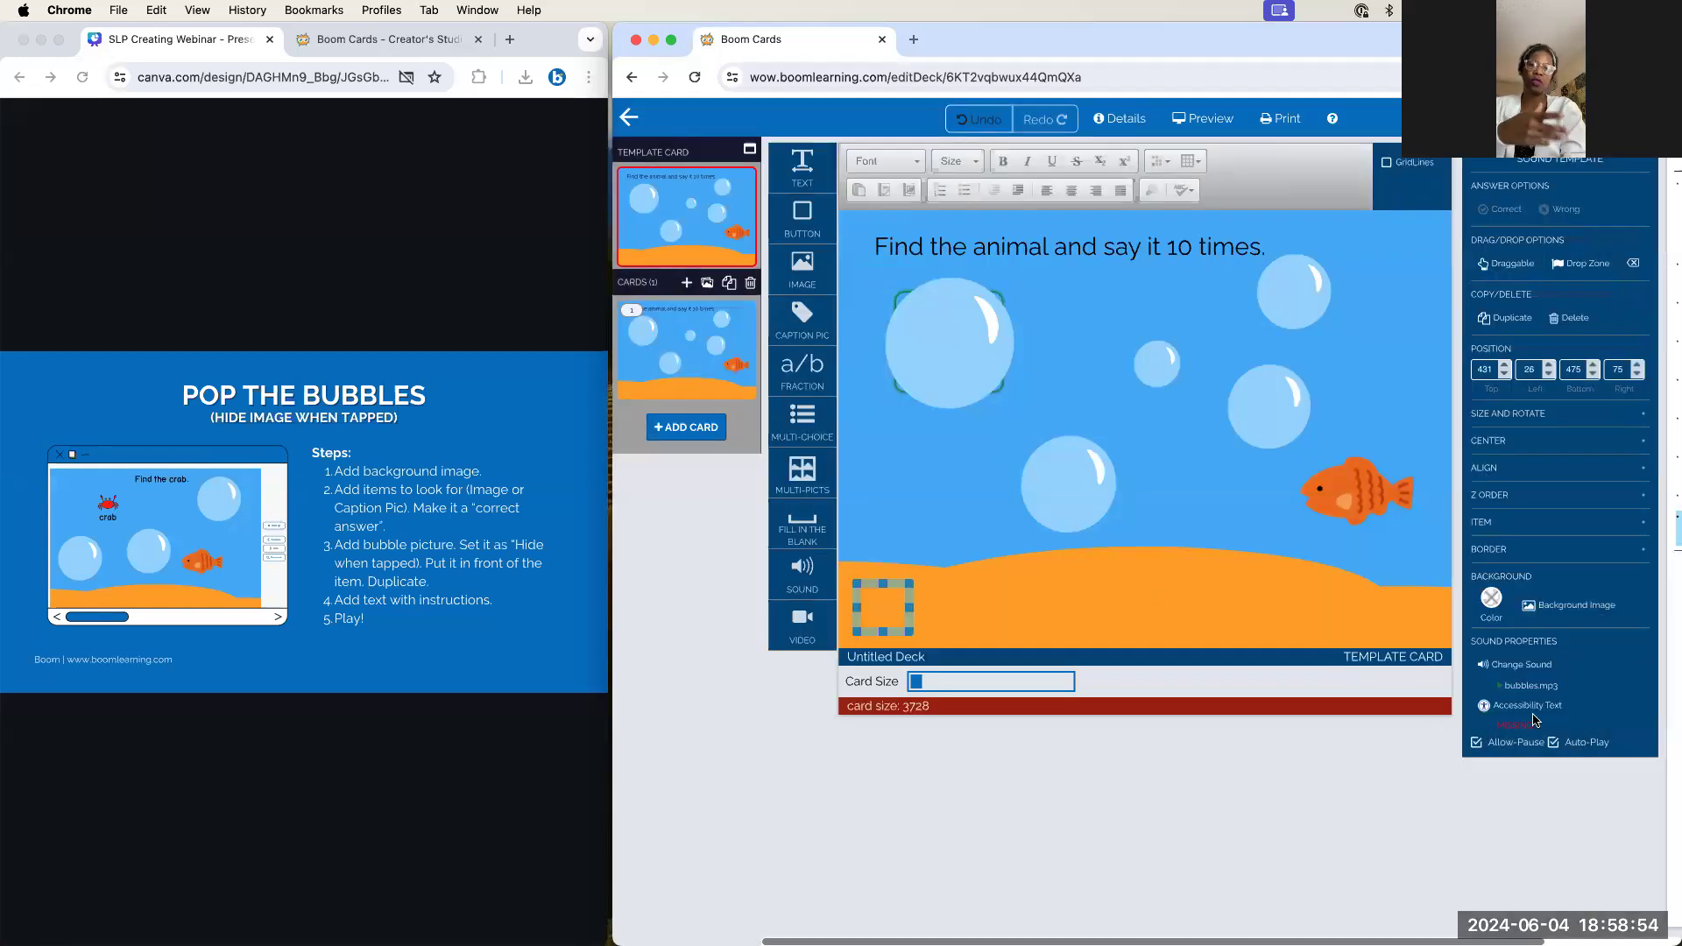
pyautogui.click(1228, 585)
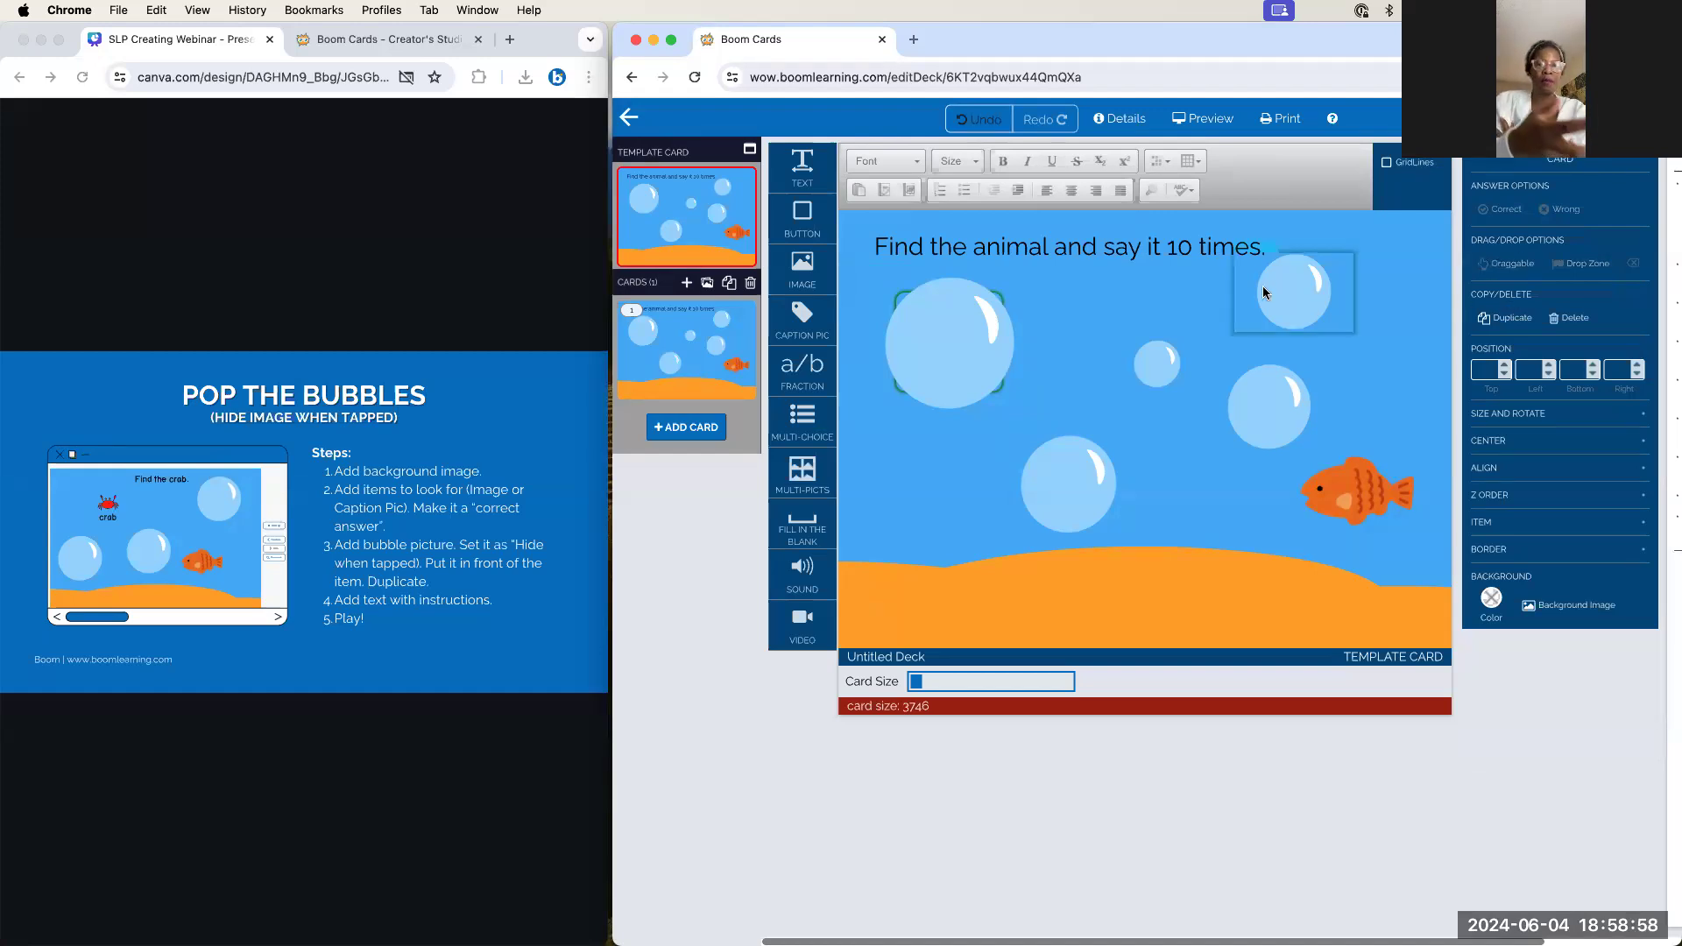
# Change 'animal' to 'crab' in the instruction text
pyautogui.doubleClick(1042, 249)
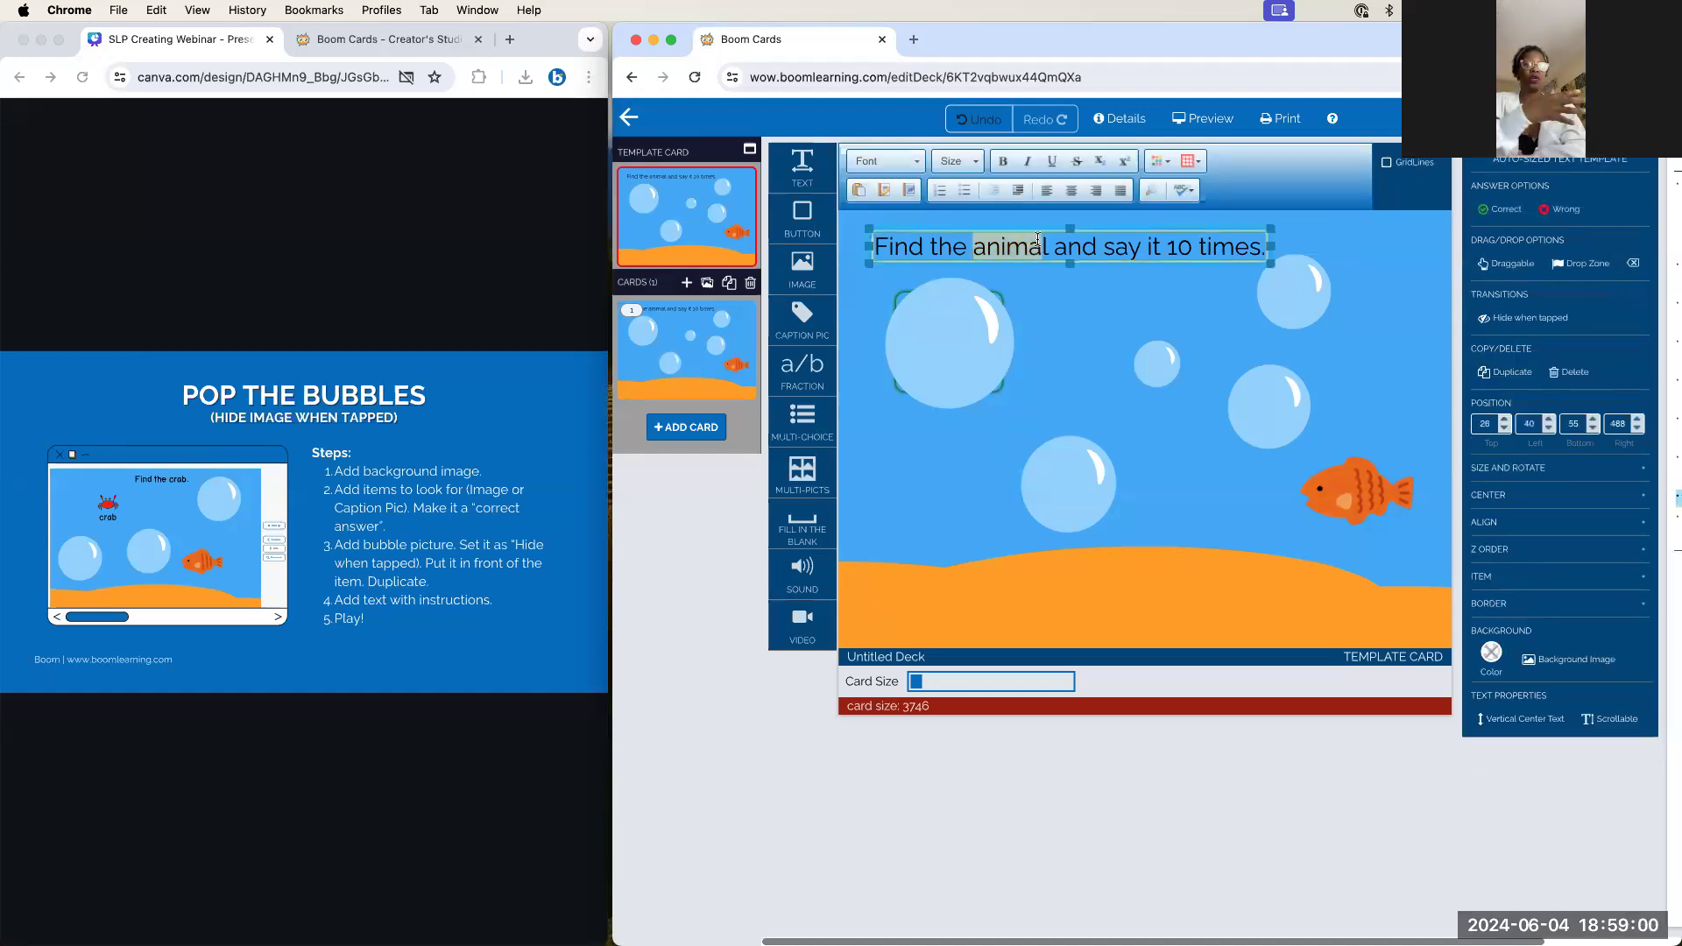
pyautogui.write('crab')
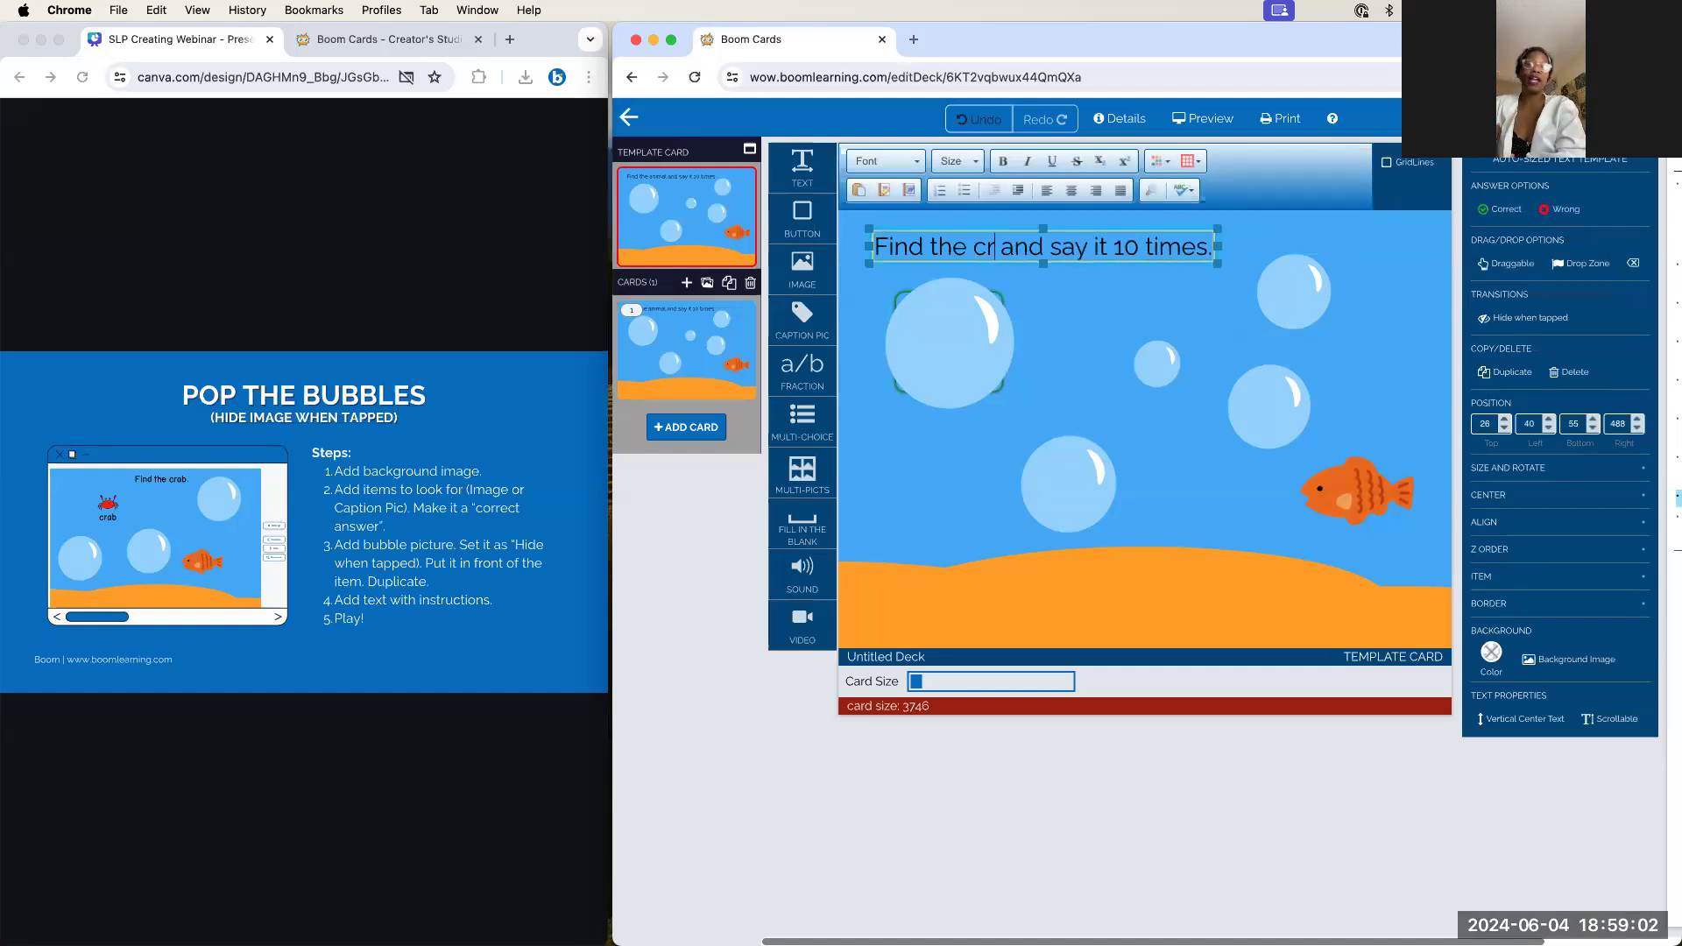
pyautogui.click(1070, 315)
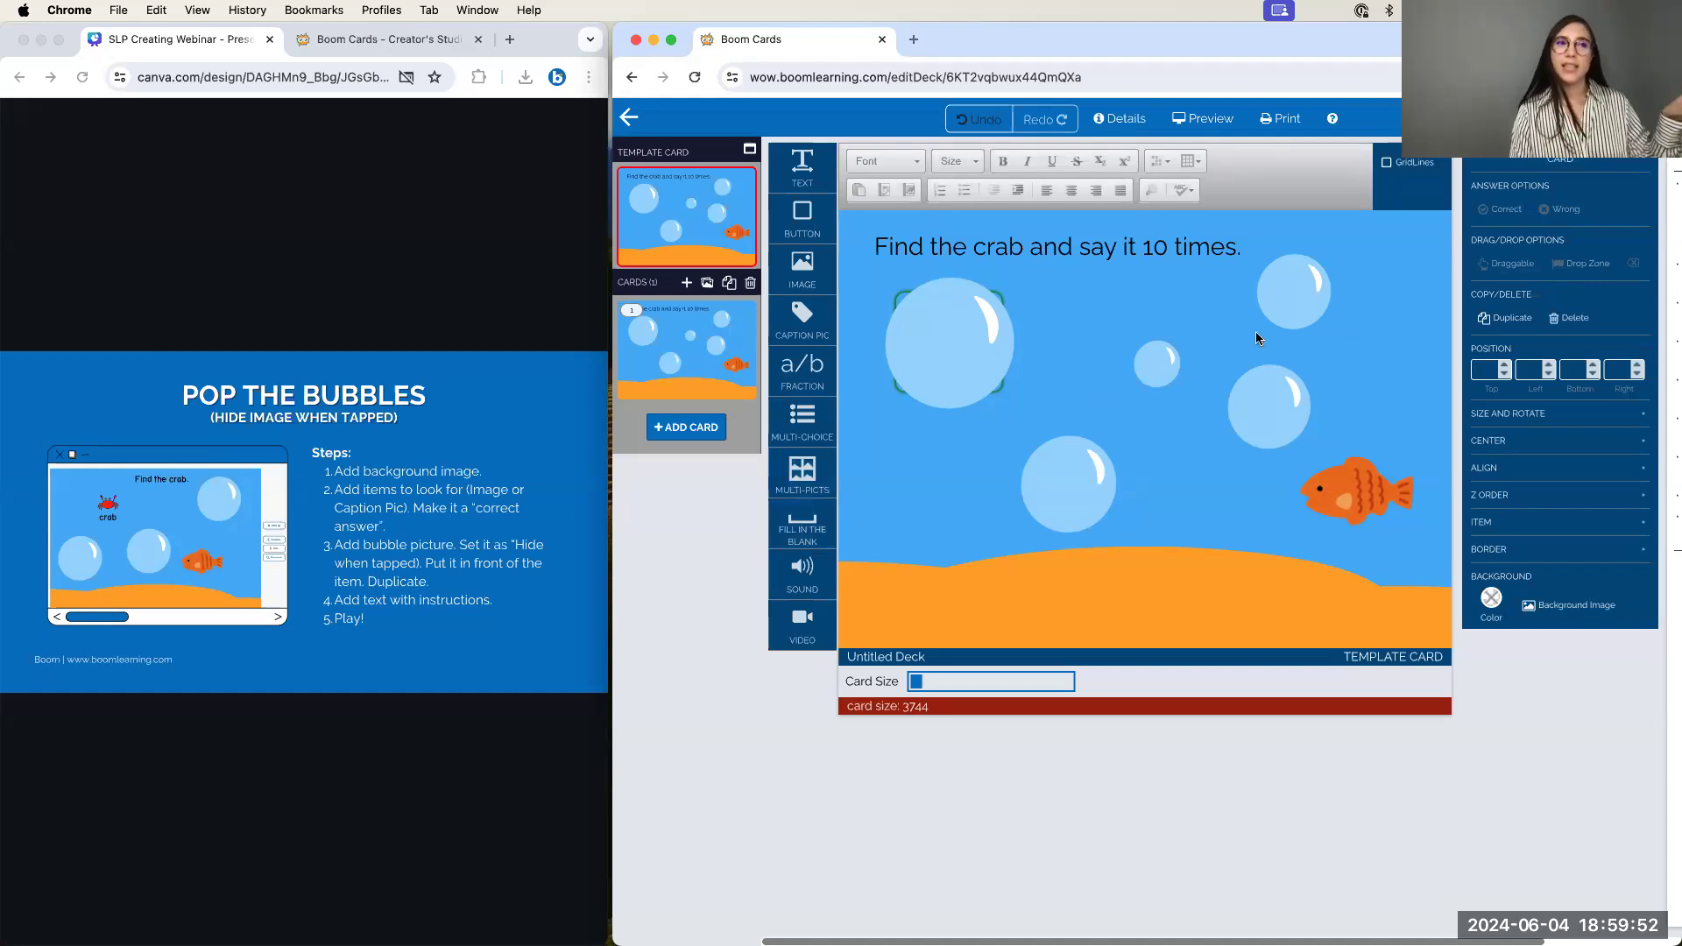
# Open the finished crab card in Preview
pyautogui.click(1202, 120)
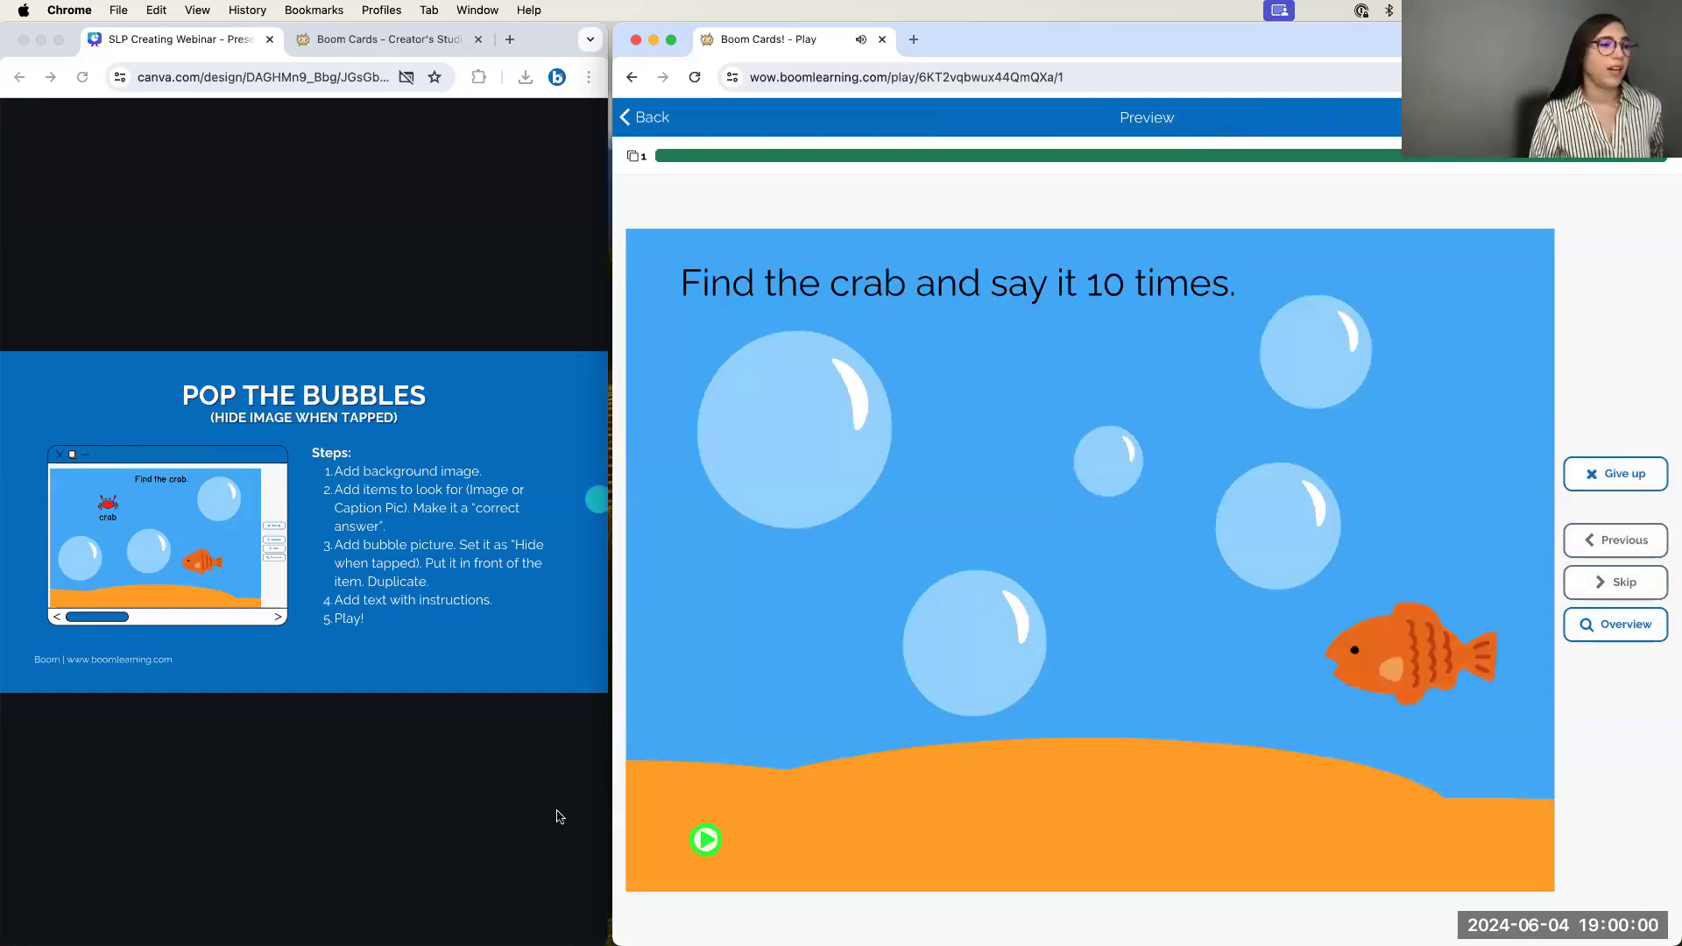
# Play the sound, pop all four bubbles, tap the crab, then return to the editor
pyautogui.click(707, 840)
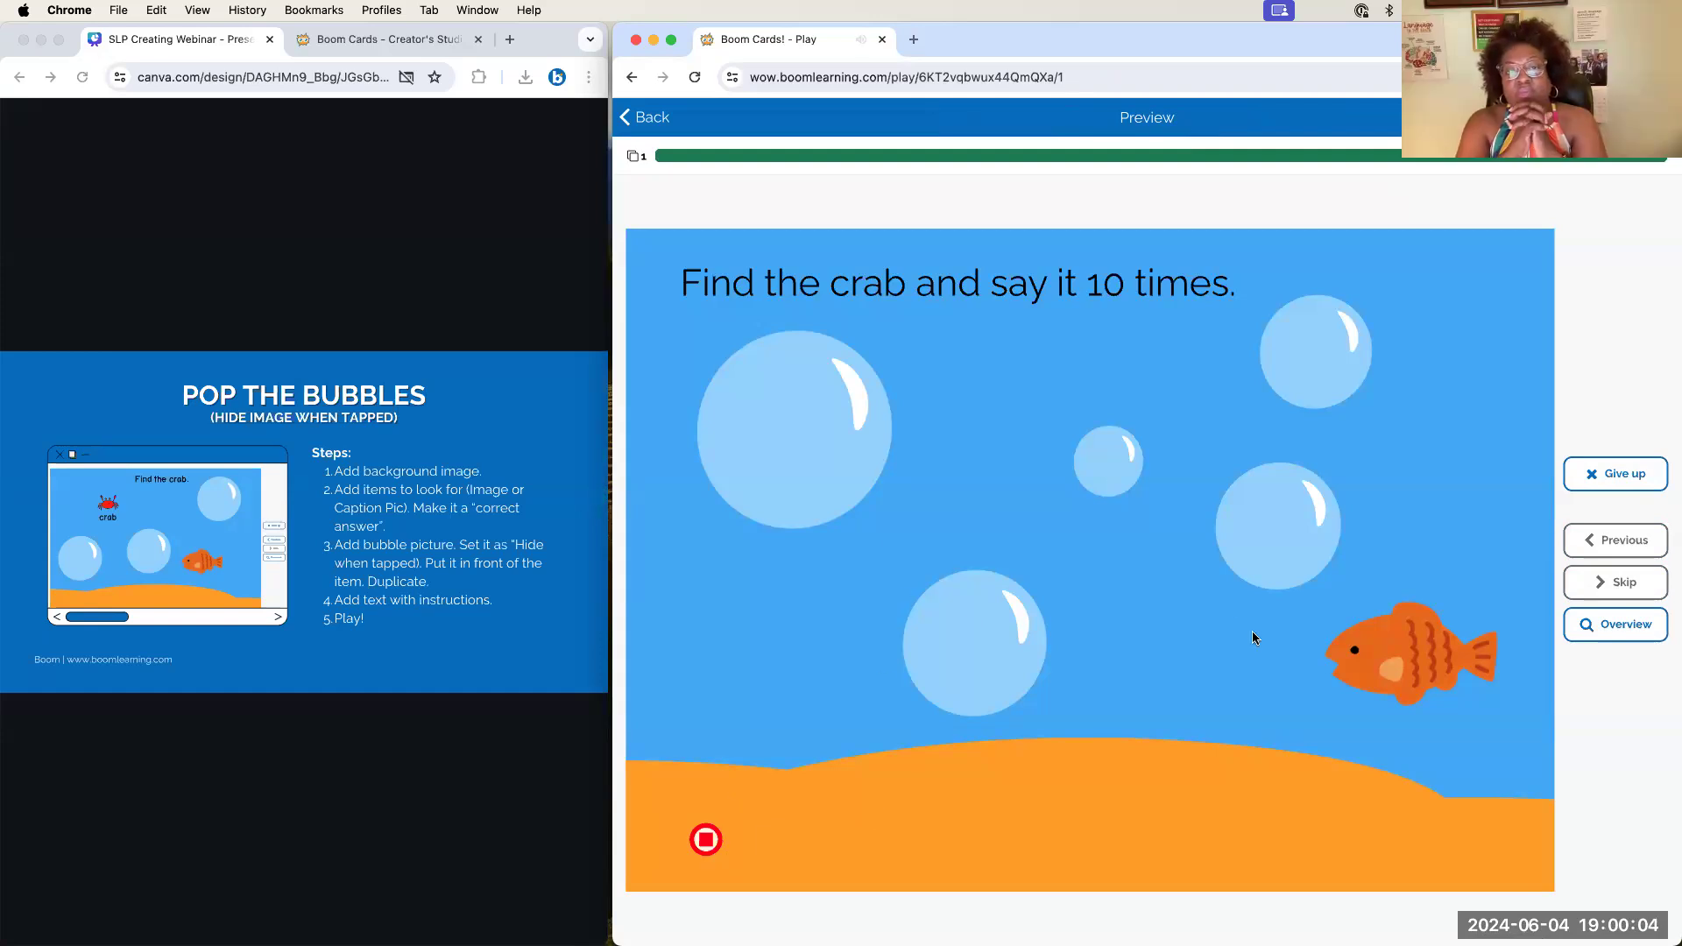
pyautogui.click(1254, 544)
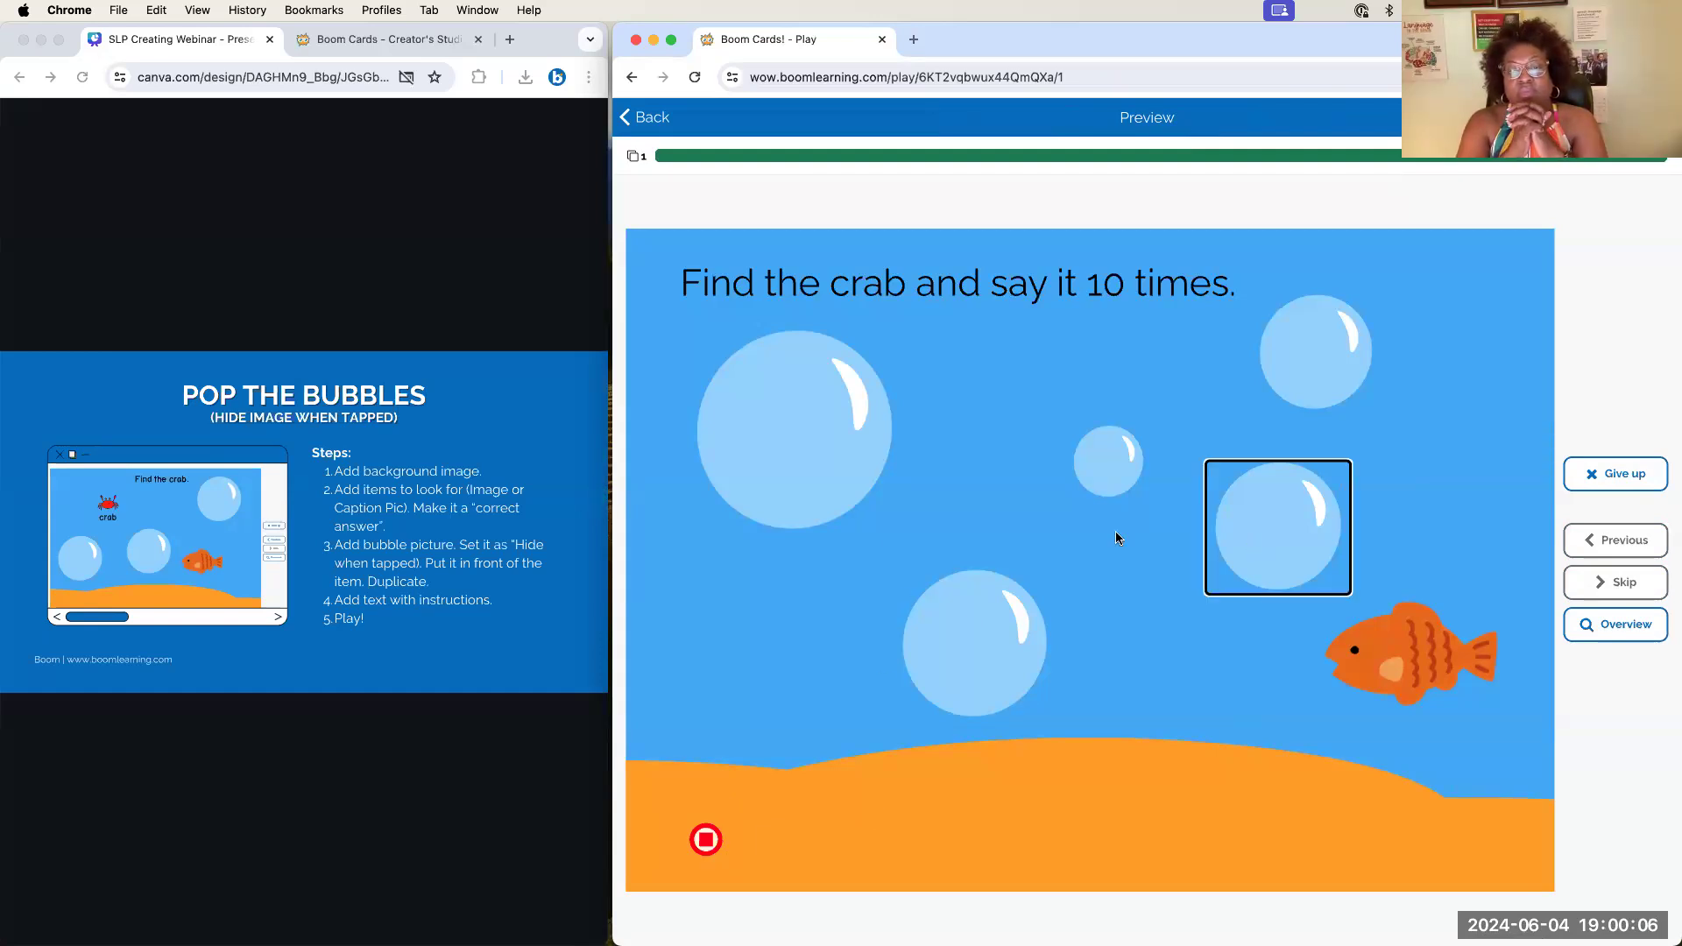
pyautogui.click(1090, 478)
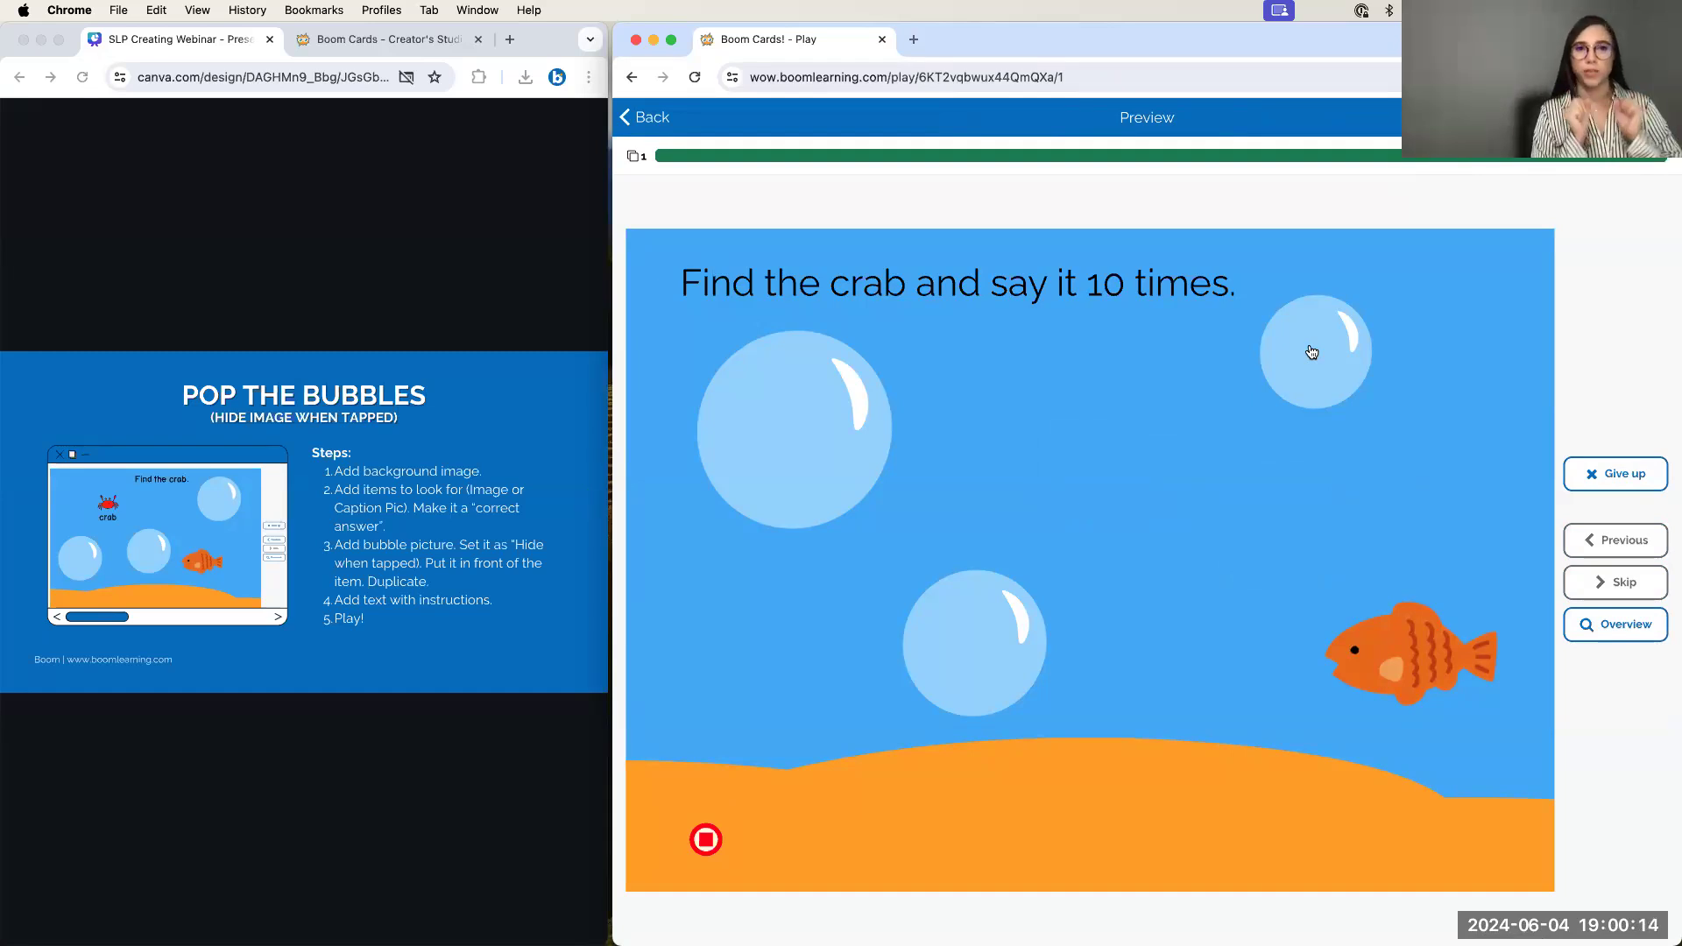
pyautogui.click(1311, 352)
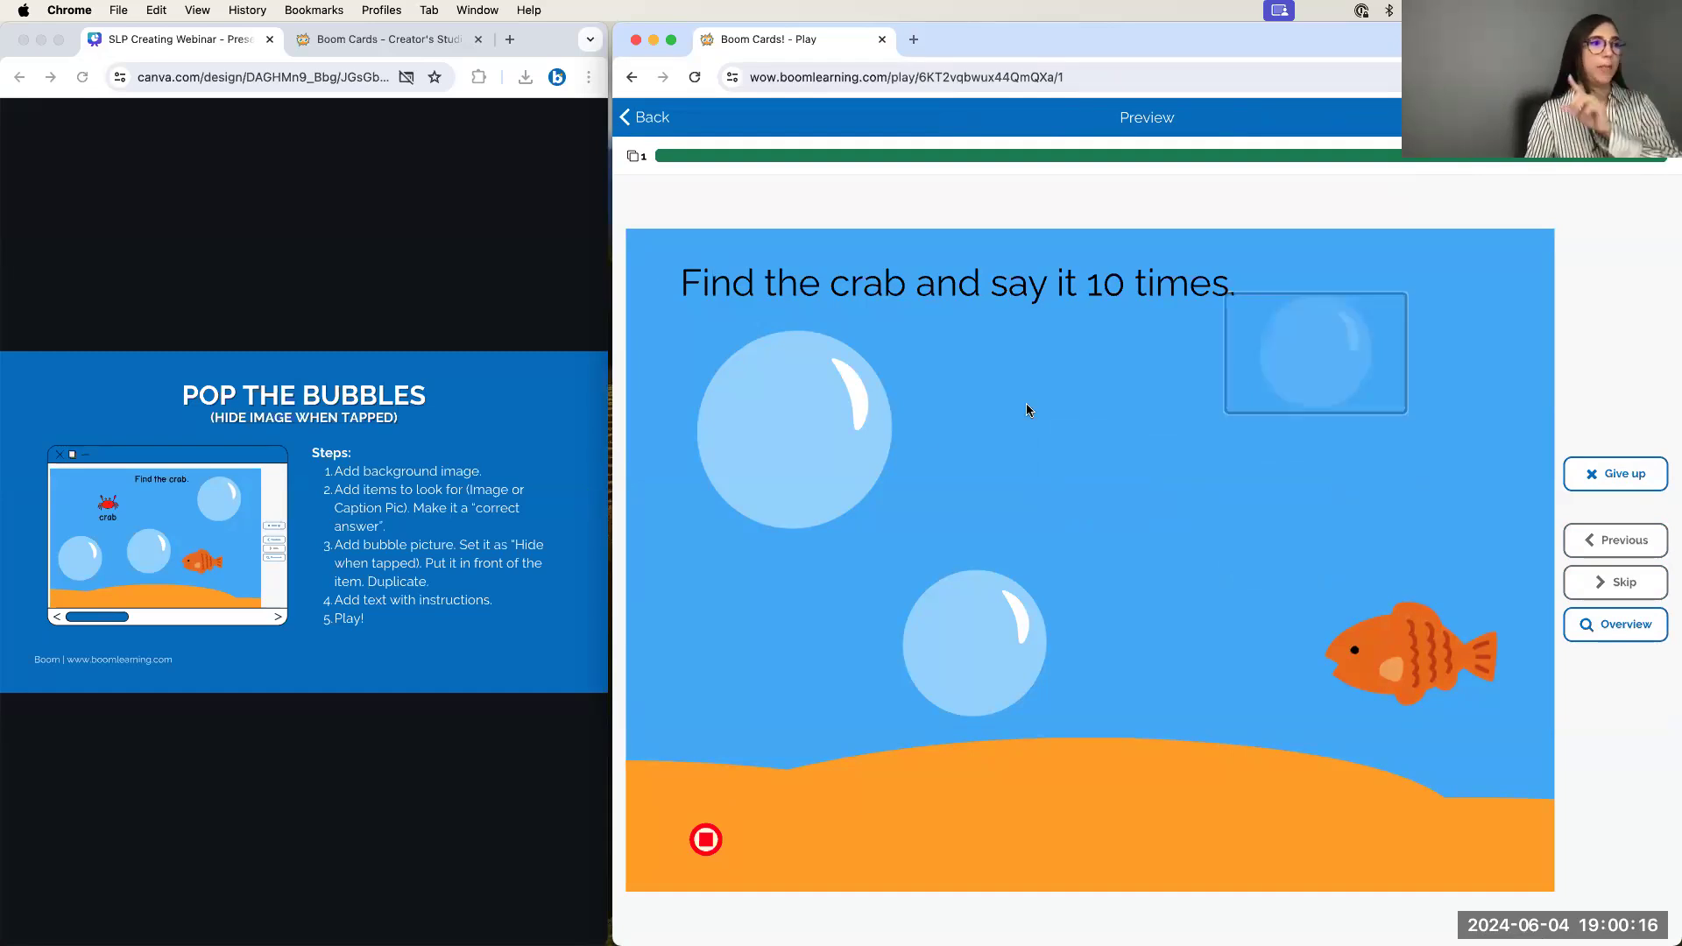
pyautogui.click(842, 467)
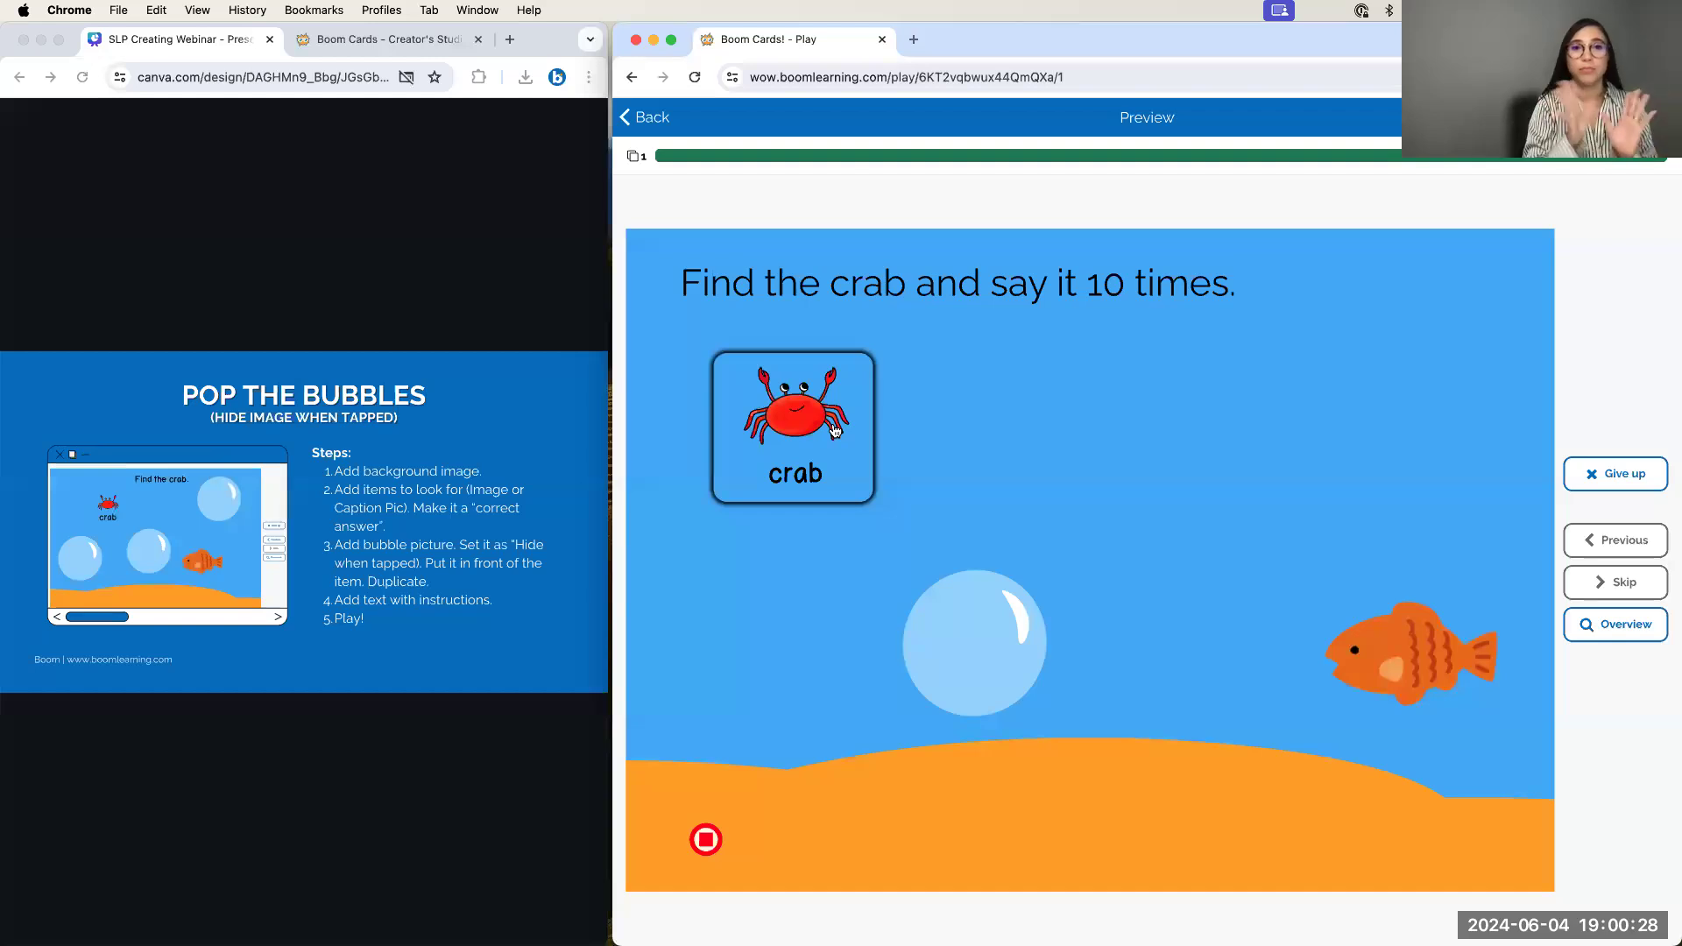
pyautogui.click(834, 431)
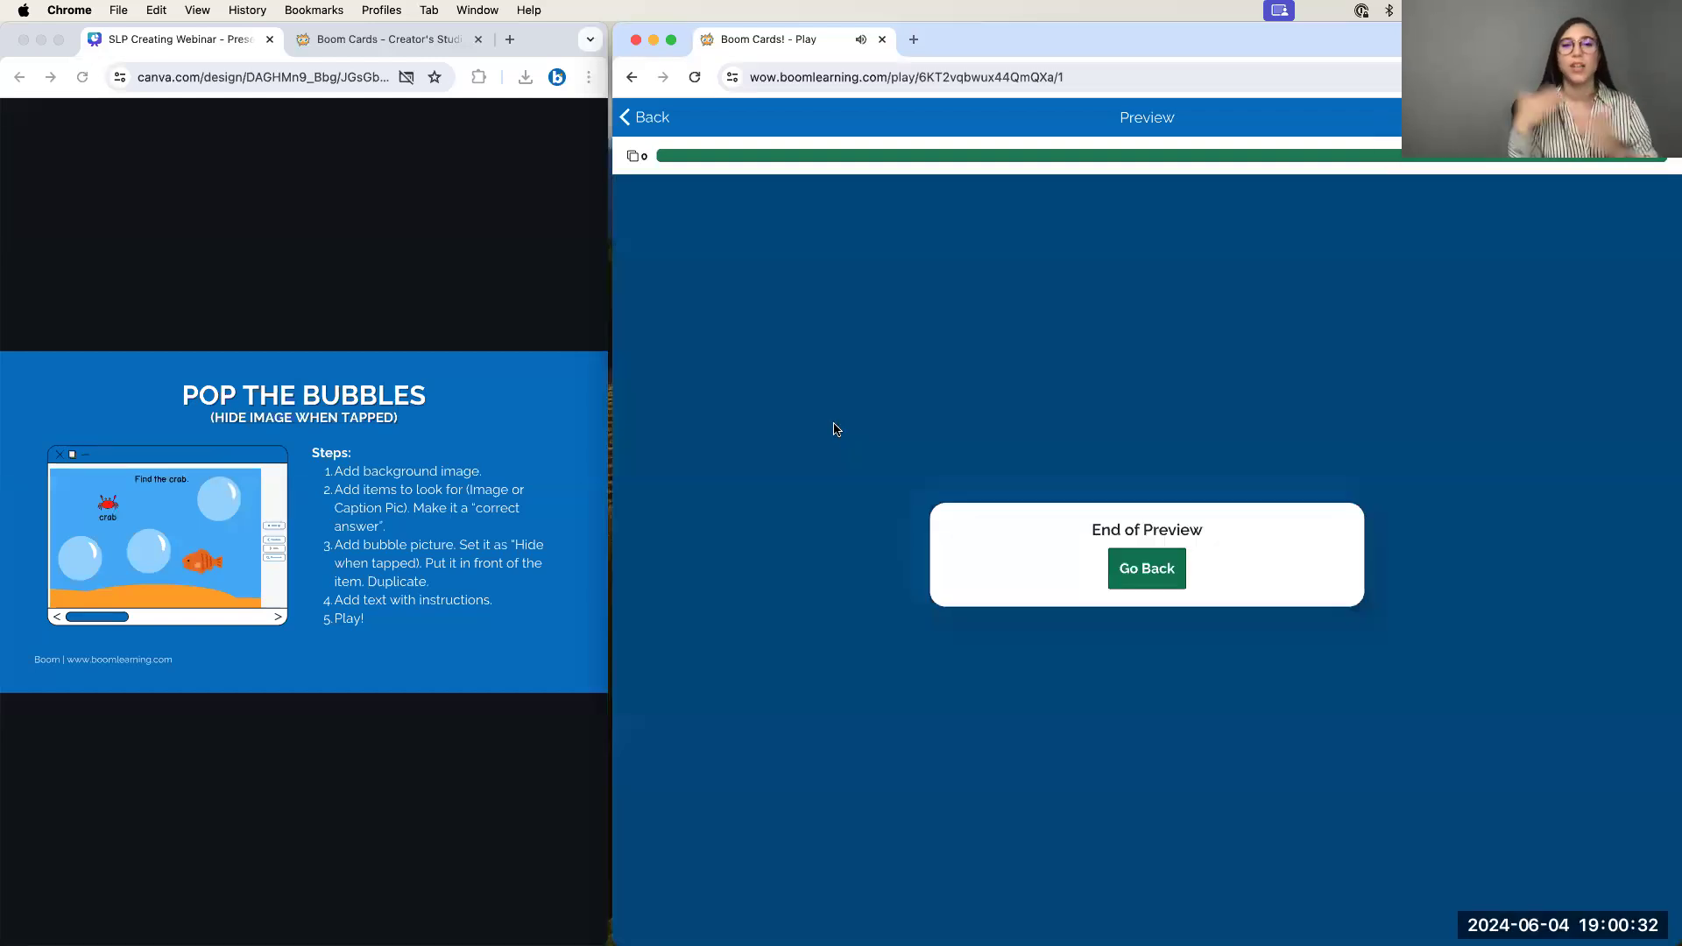
pyautogui.click(1147, 569)
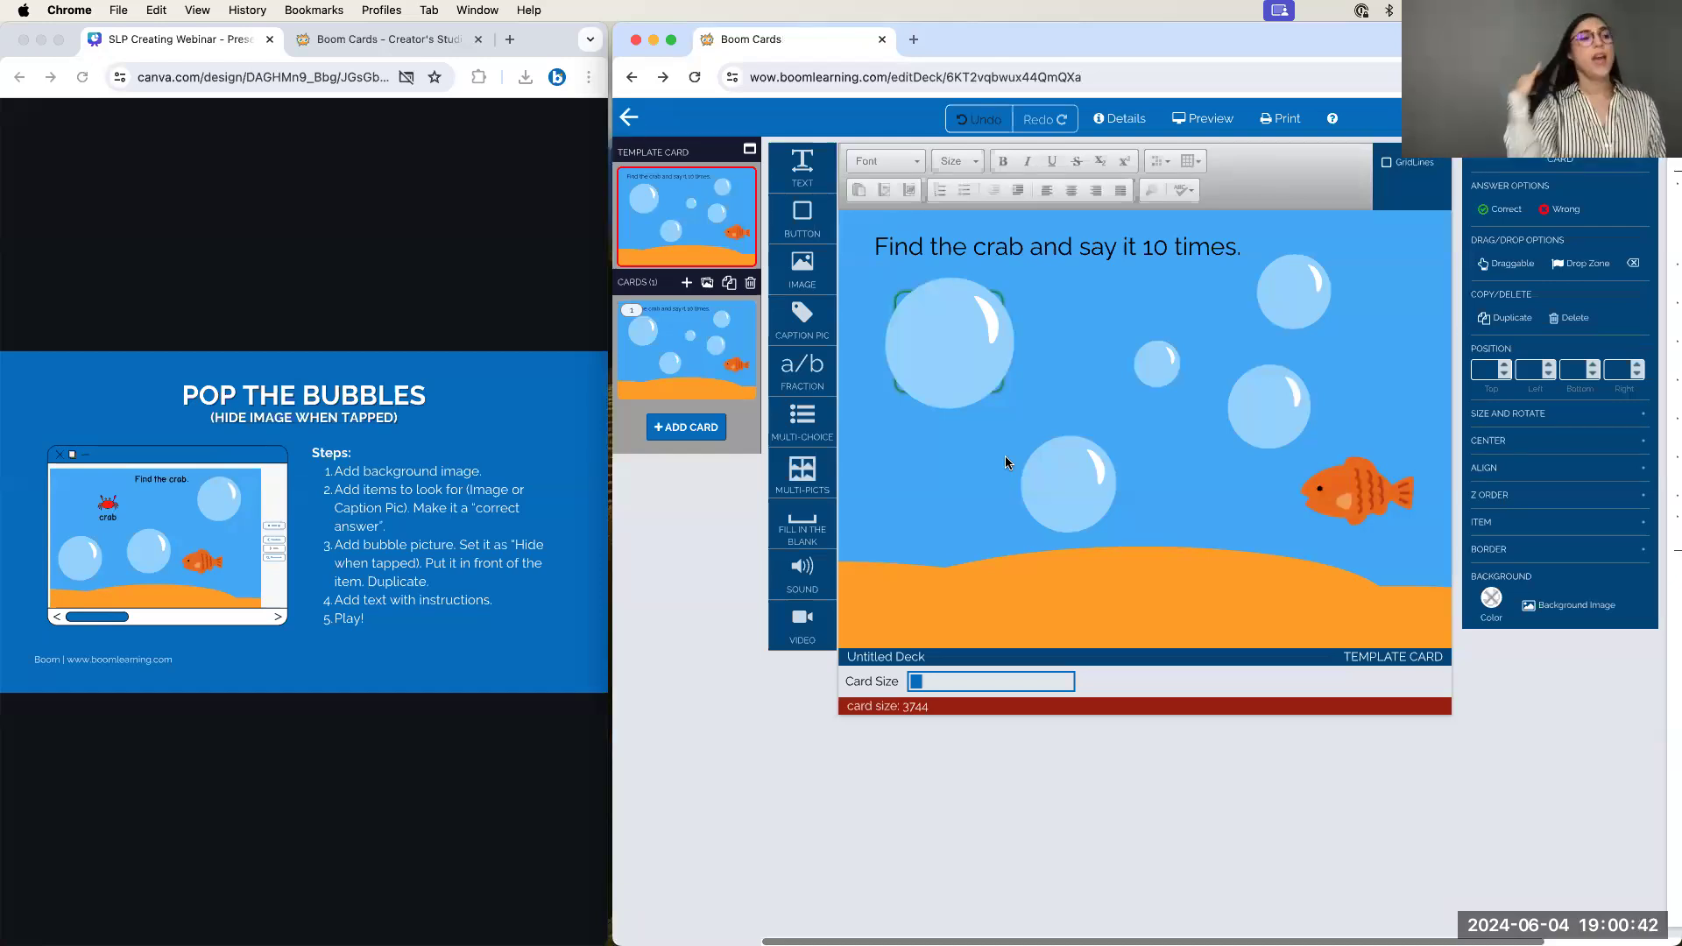
# Duplicate card 1 into a second crab card, then reselect the Template Card
pyautogui.click(721, 334)
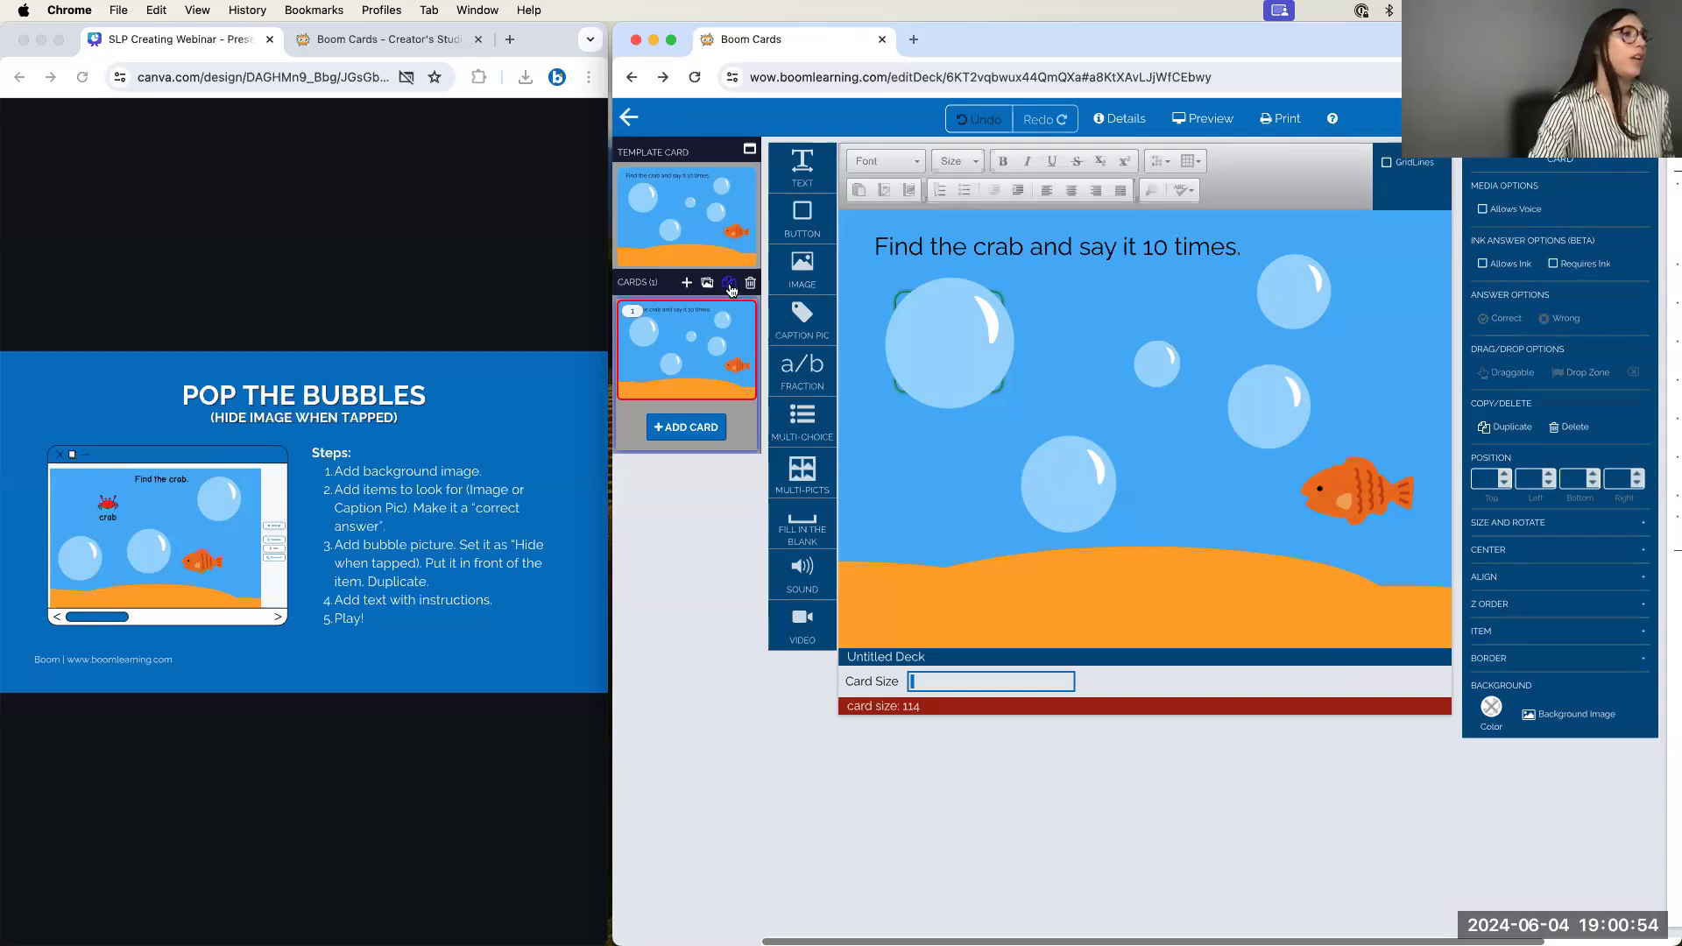
pyautogui.scroll(5, 731, 292)
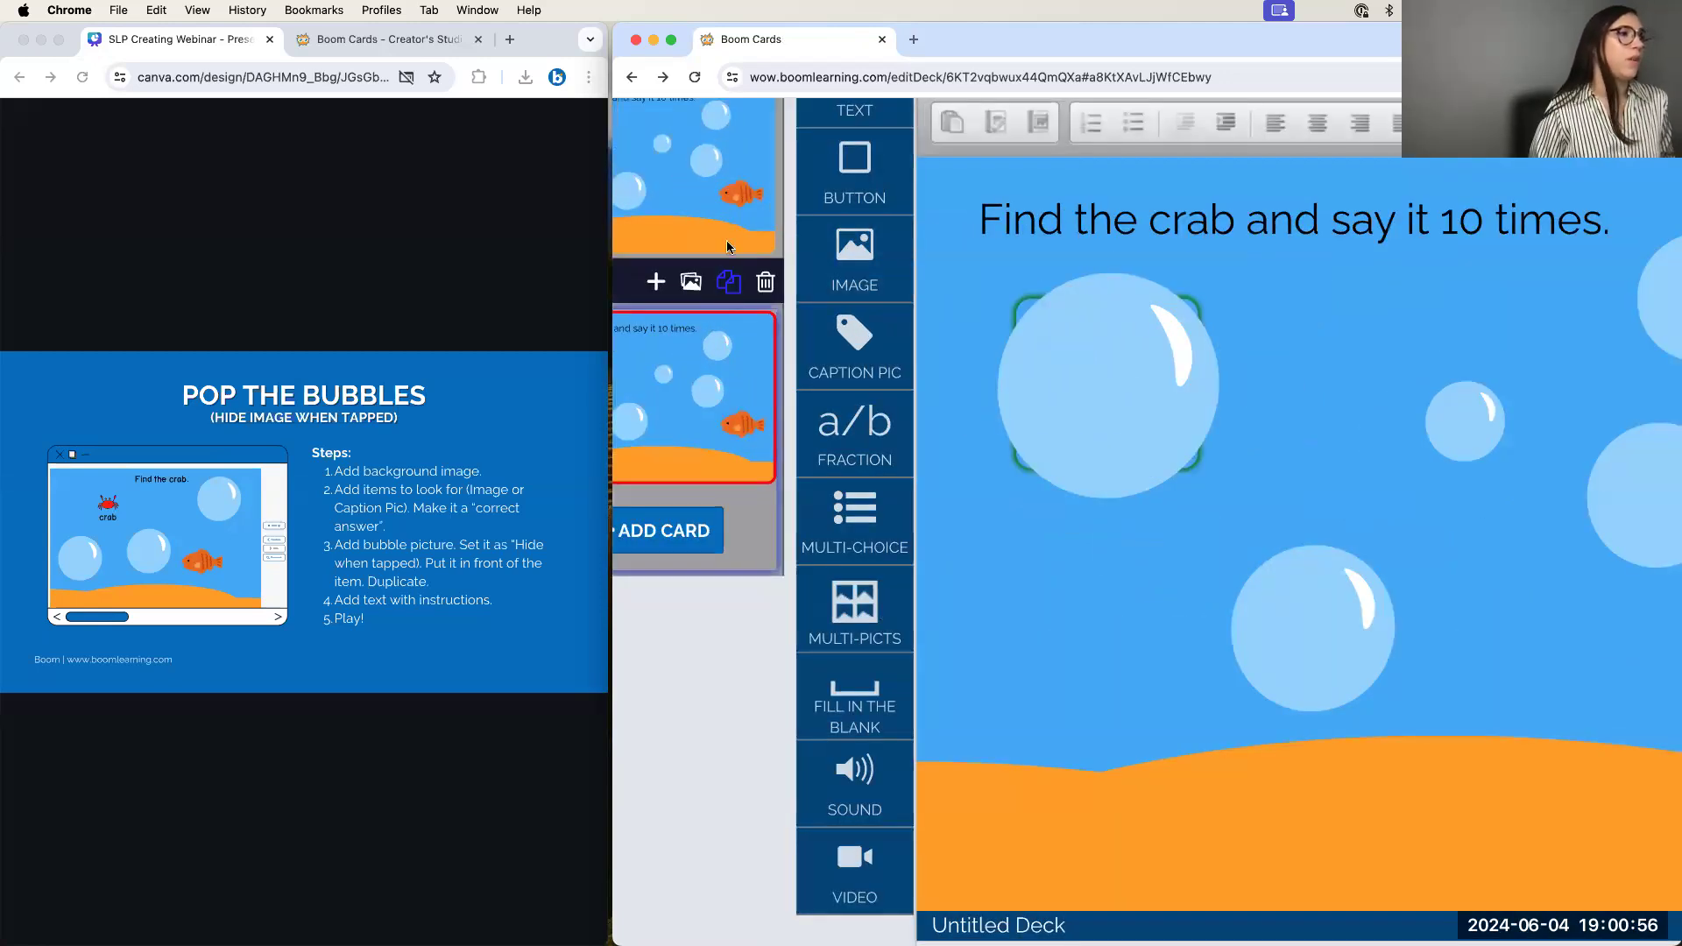
pyautogui.scroll(-5, 734, 292)
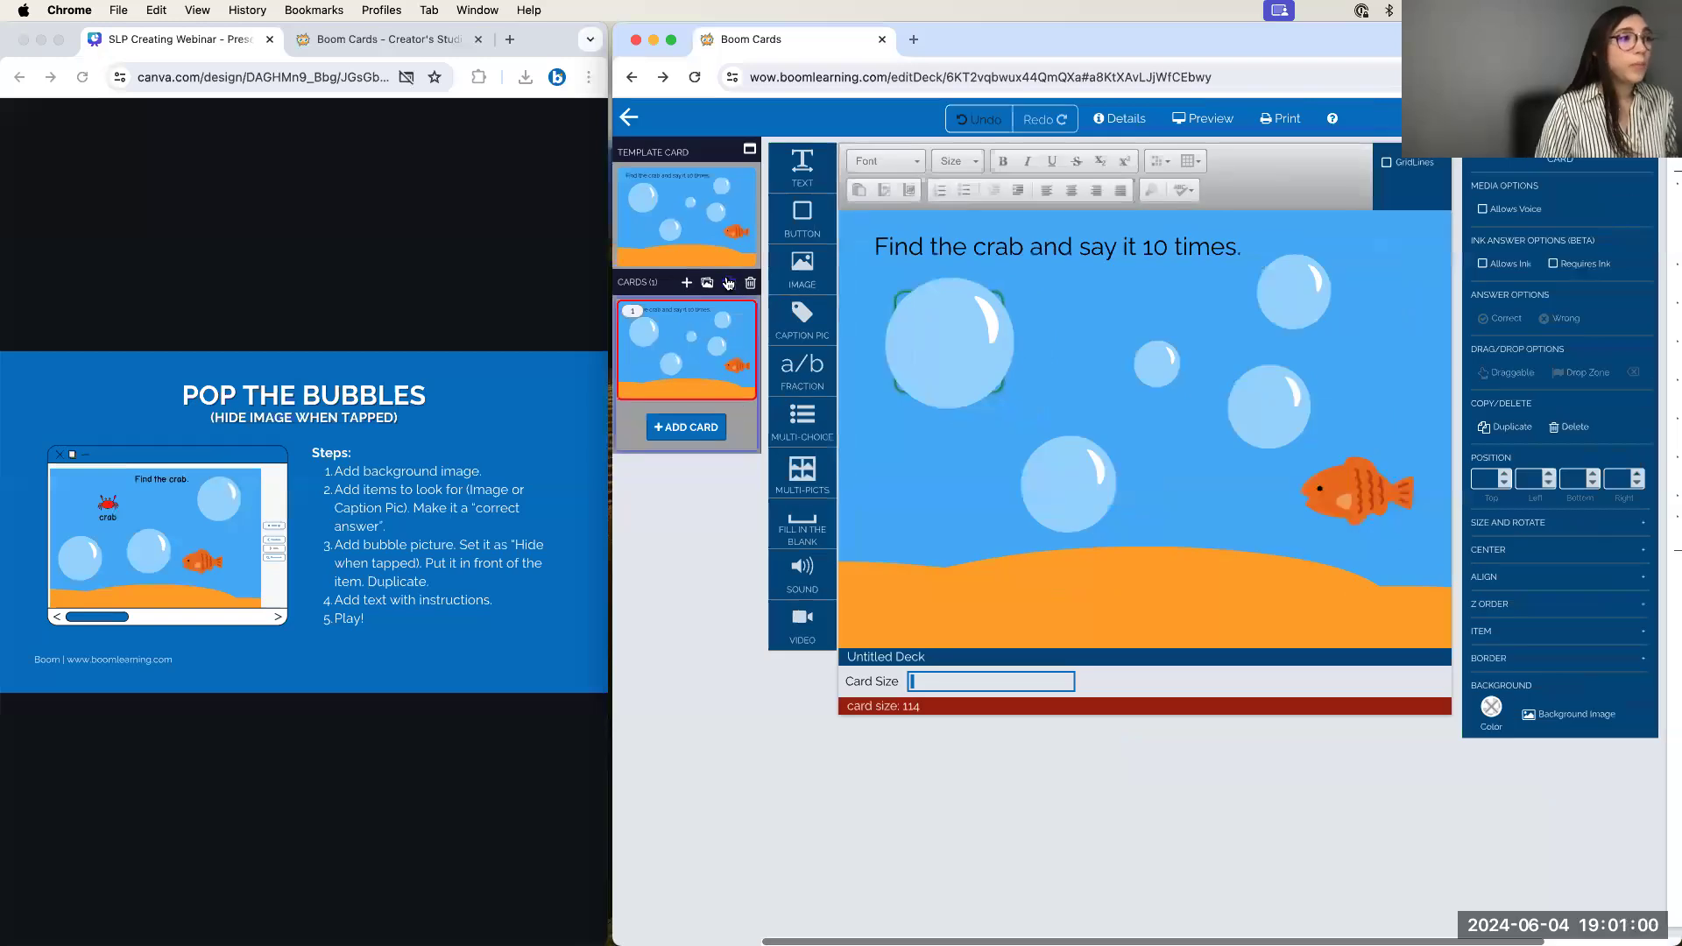
pyautogui.click(728, 284)
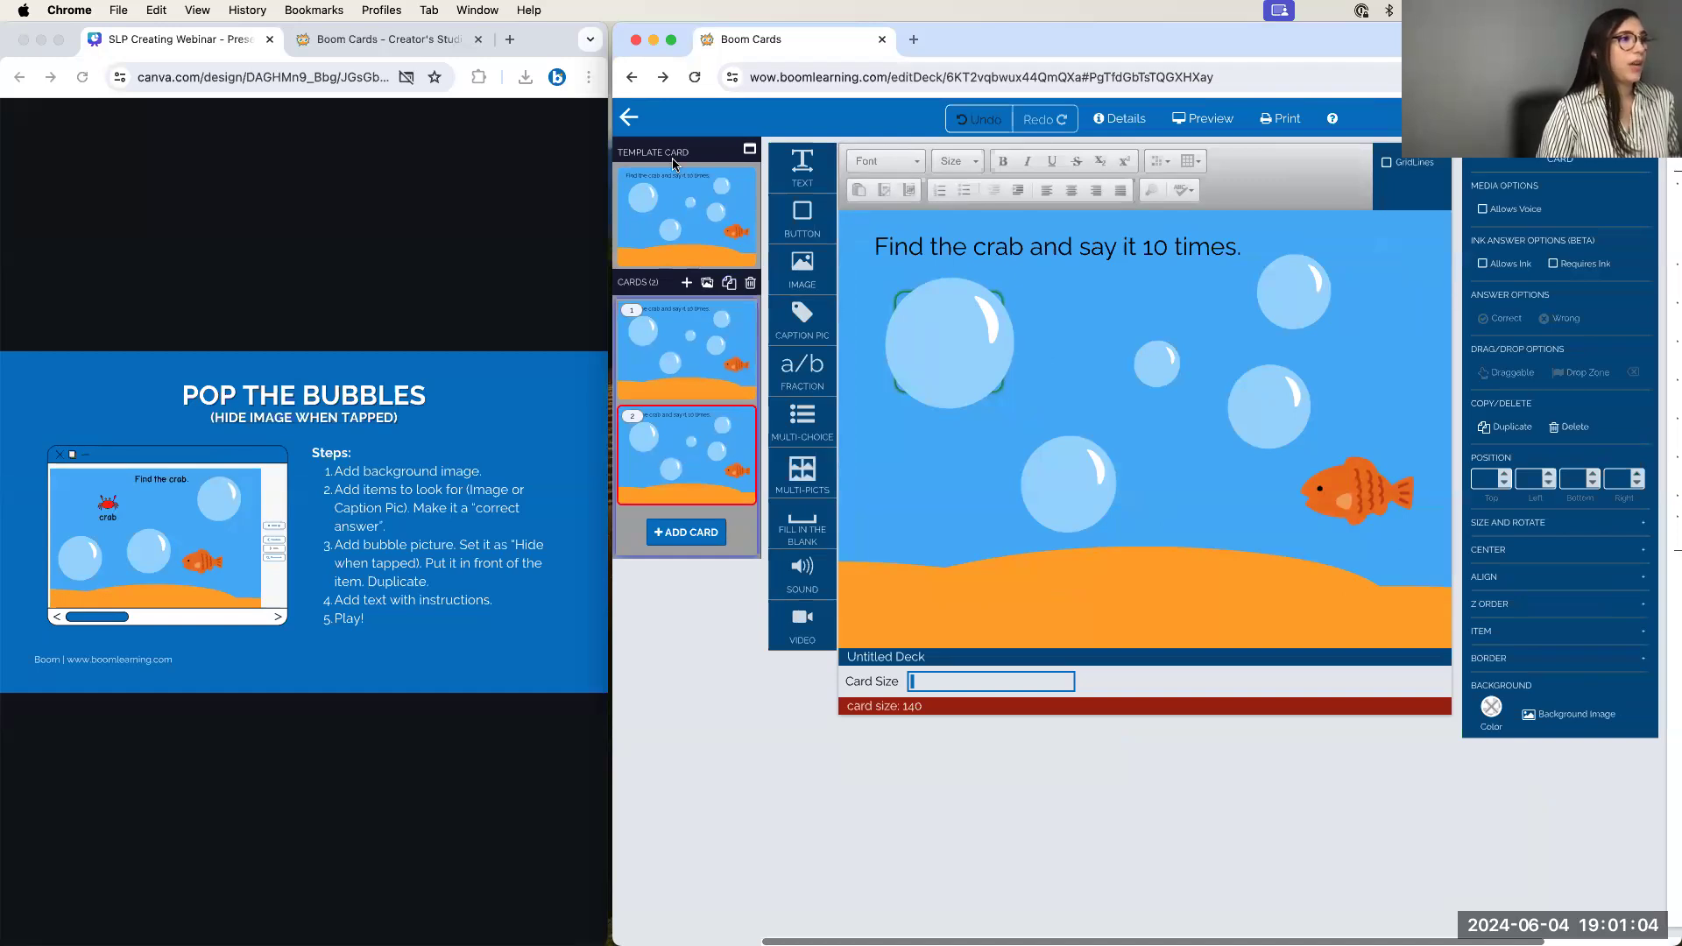
pyautogui.click(654, 175)
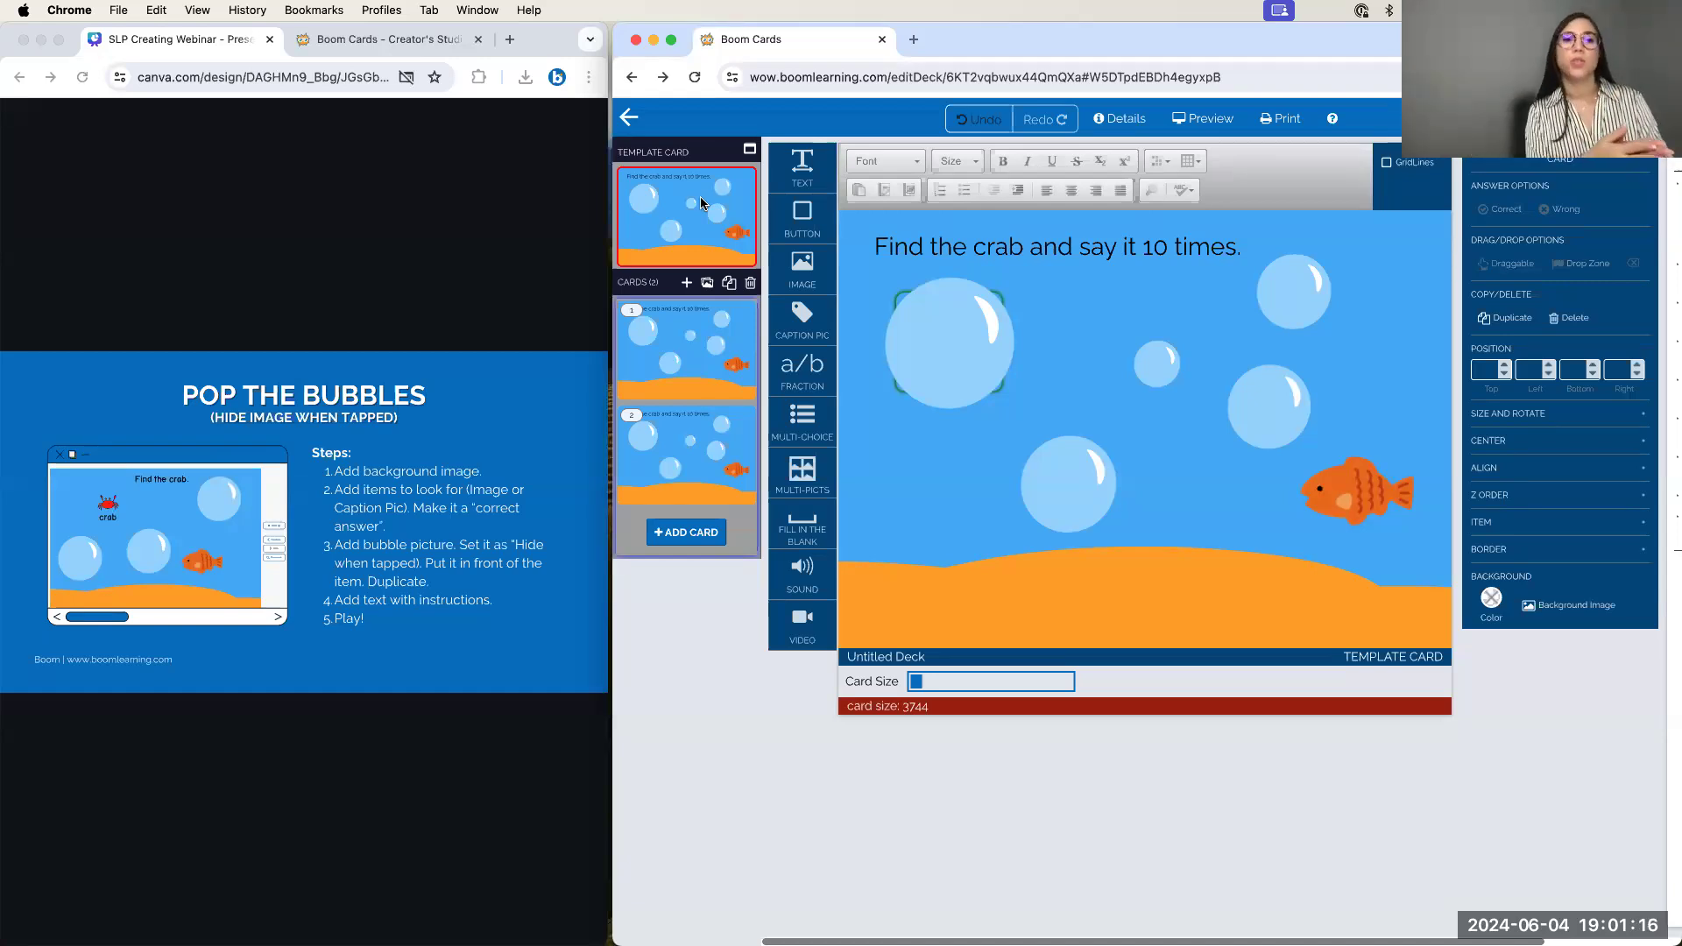
# Add an image item, then delete the empty placeholder without choosing a picture
pyautogui.moveTo(814, 270); pyautogui.dragTo(1085, 346)
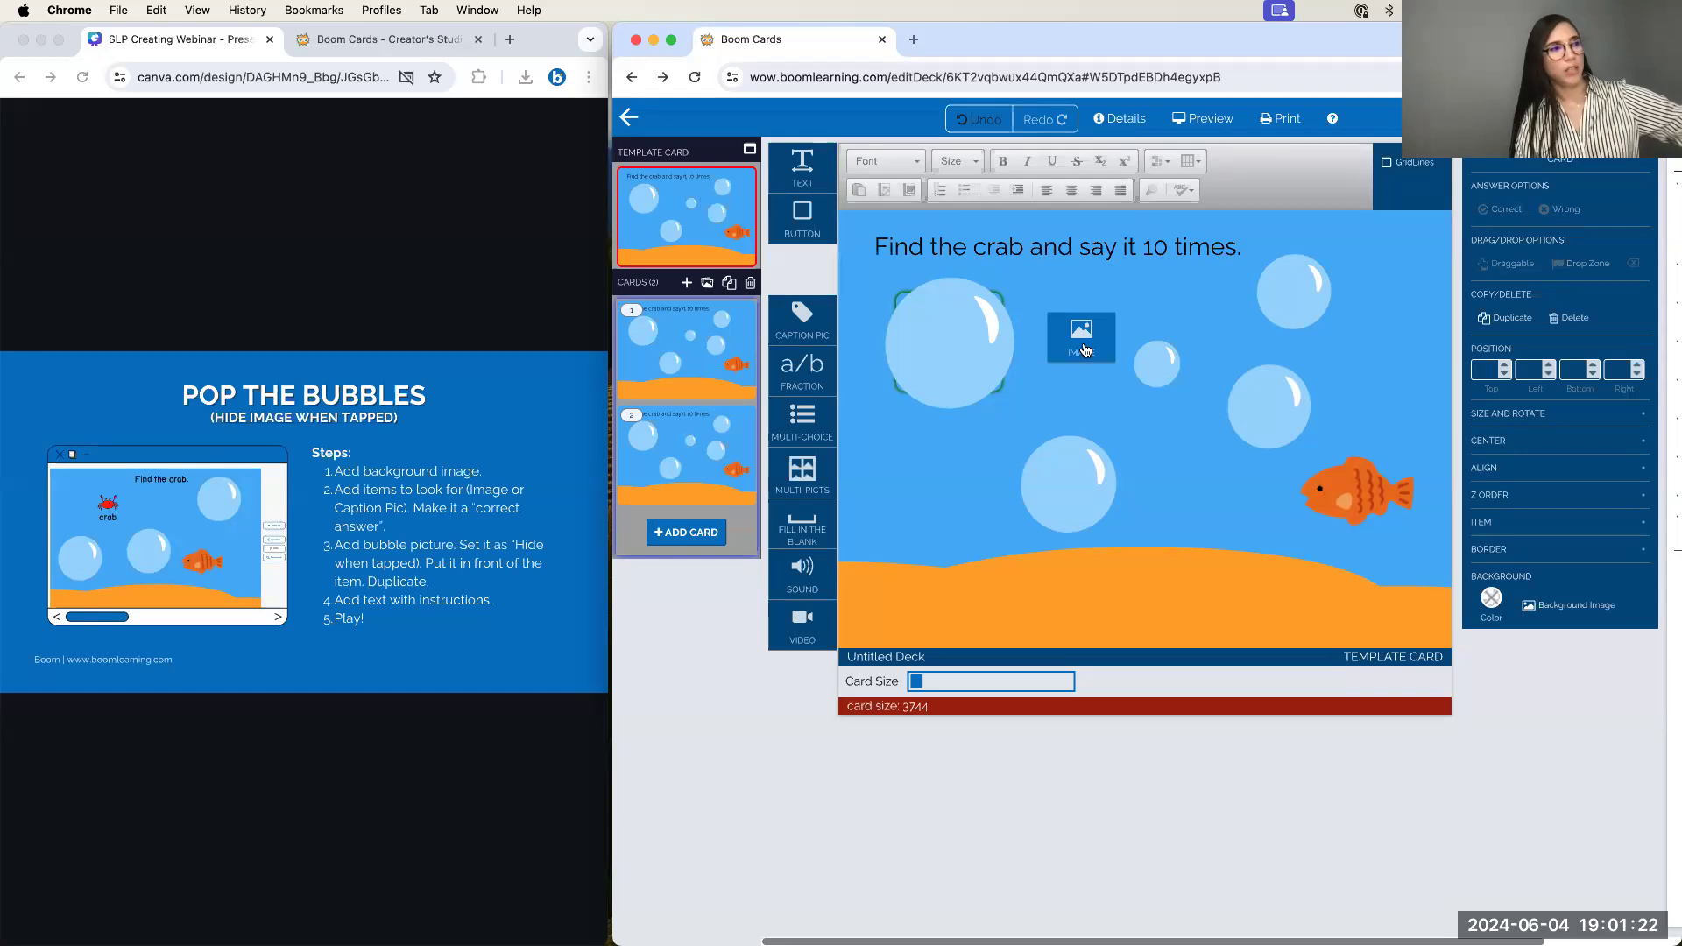
pyautogui.click(1562, 158)
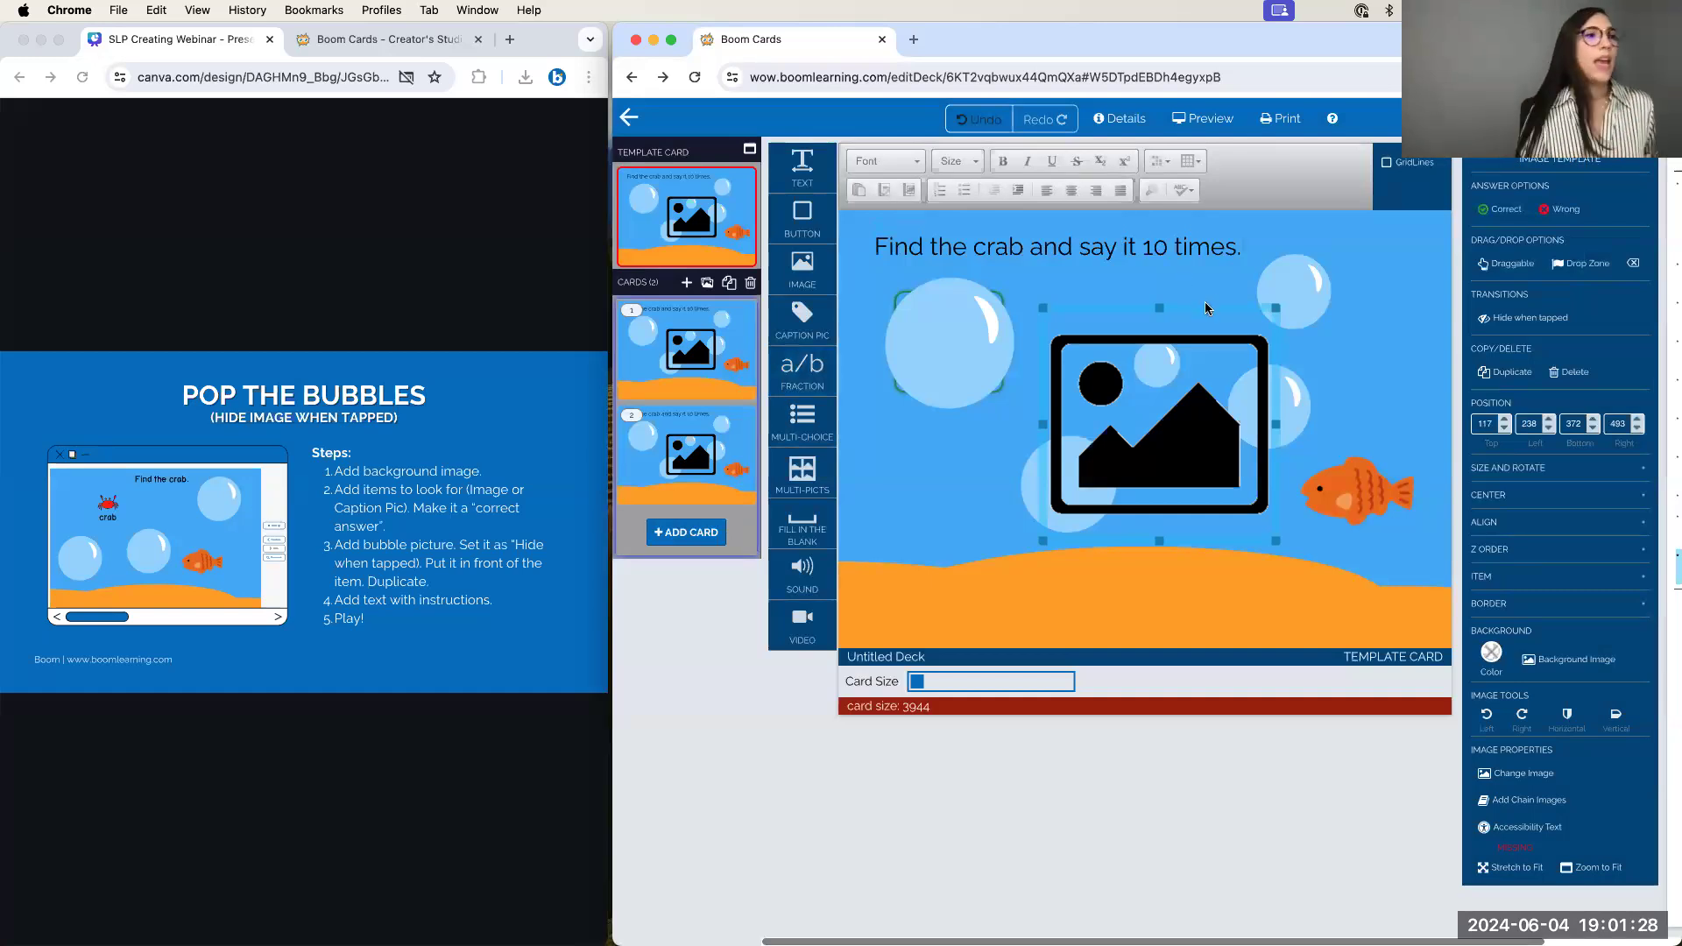
pyautogui.click(1571, 372)
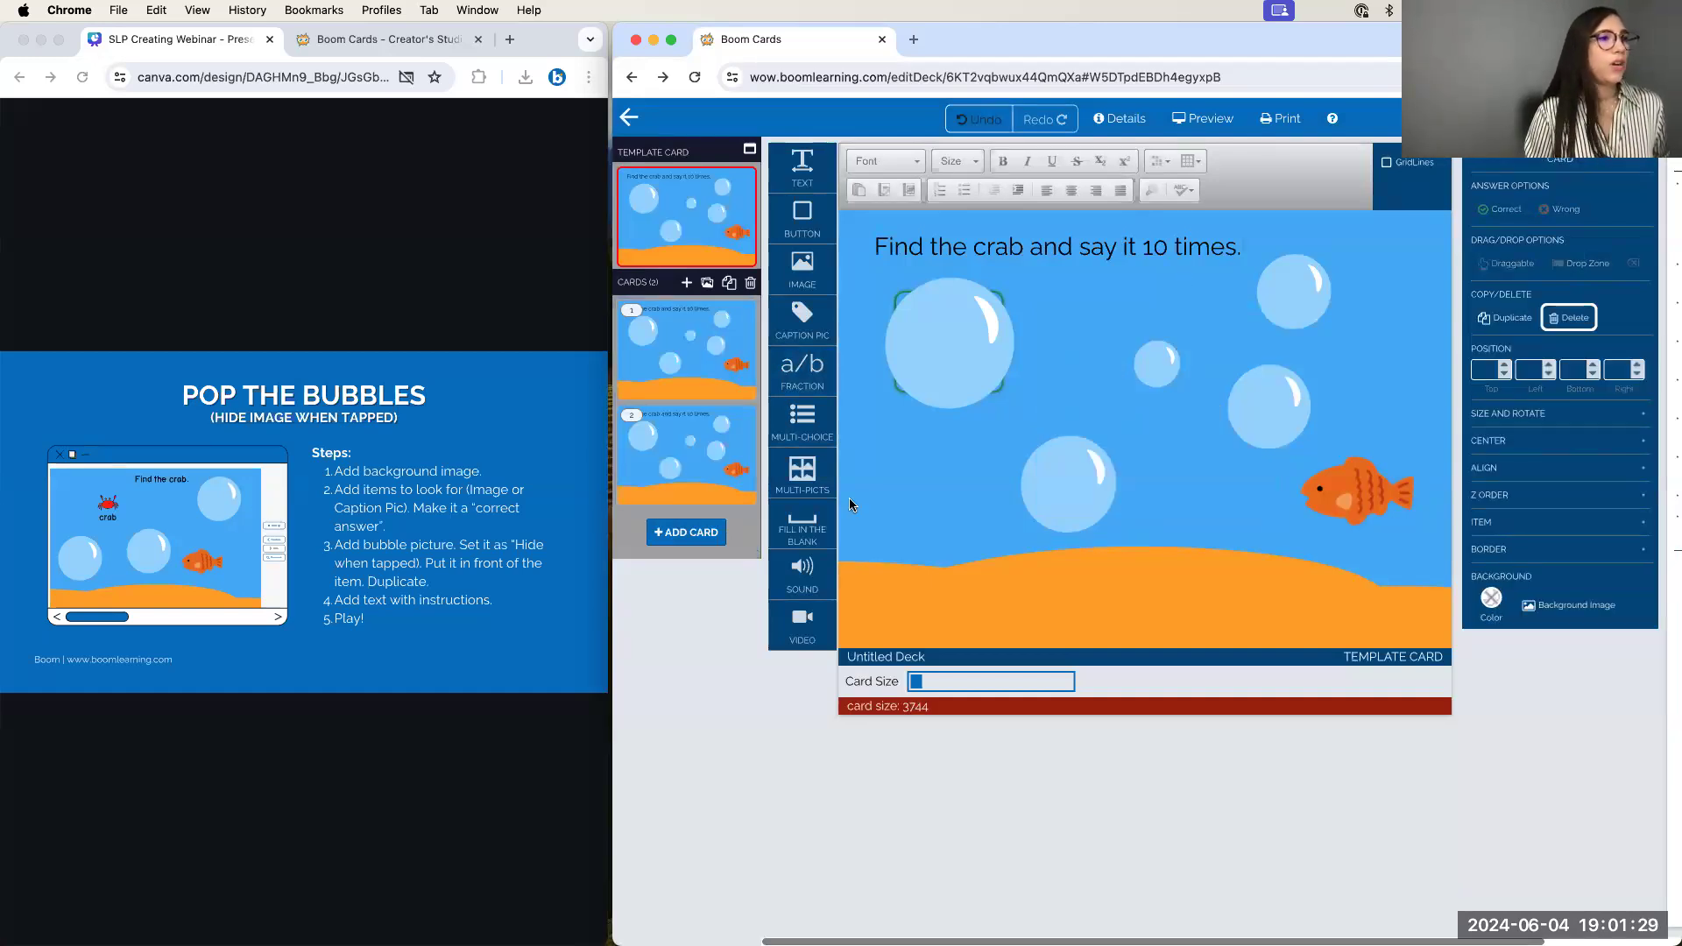
# Delete card 2's large top-left bubble and crab picture, then present the Canva slides
pyautogui.click(728, 451)
pyautogui.click(898, 324)
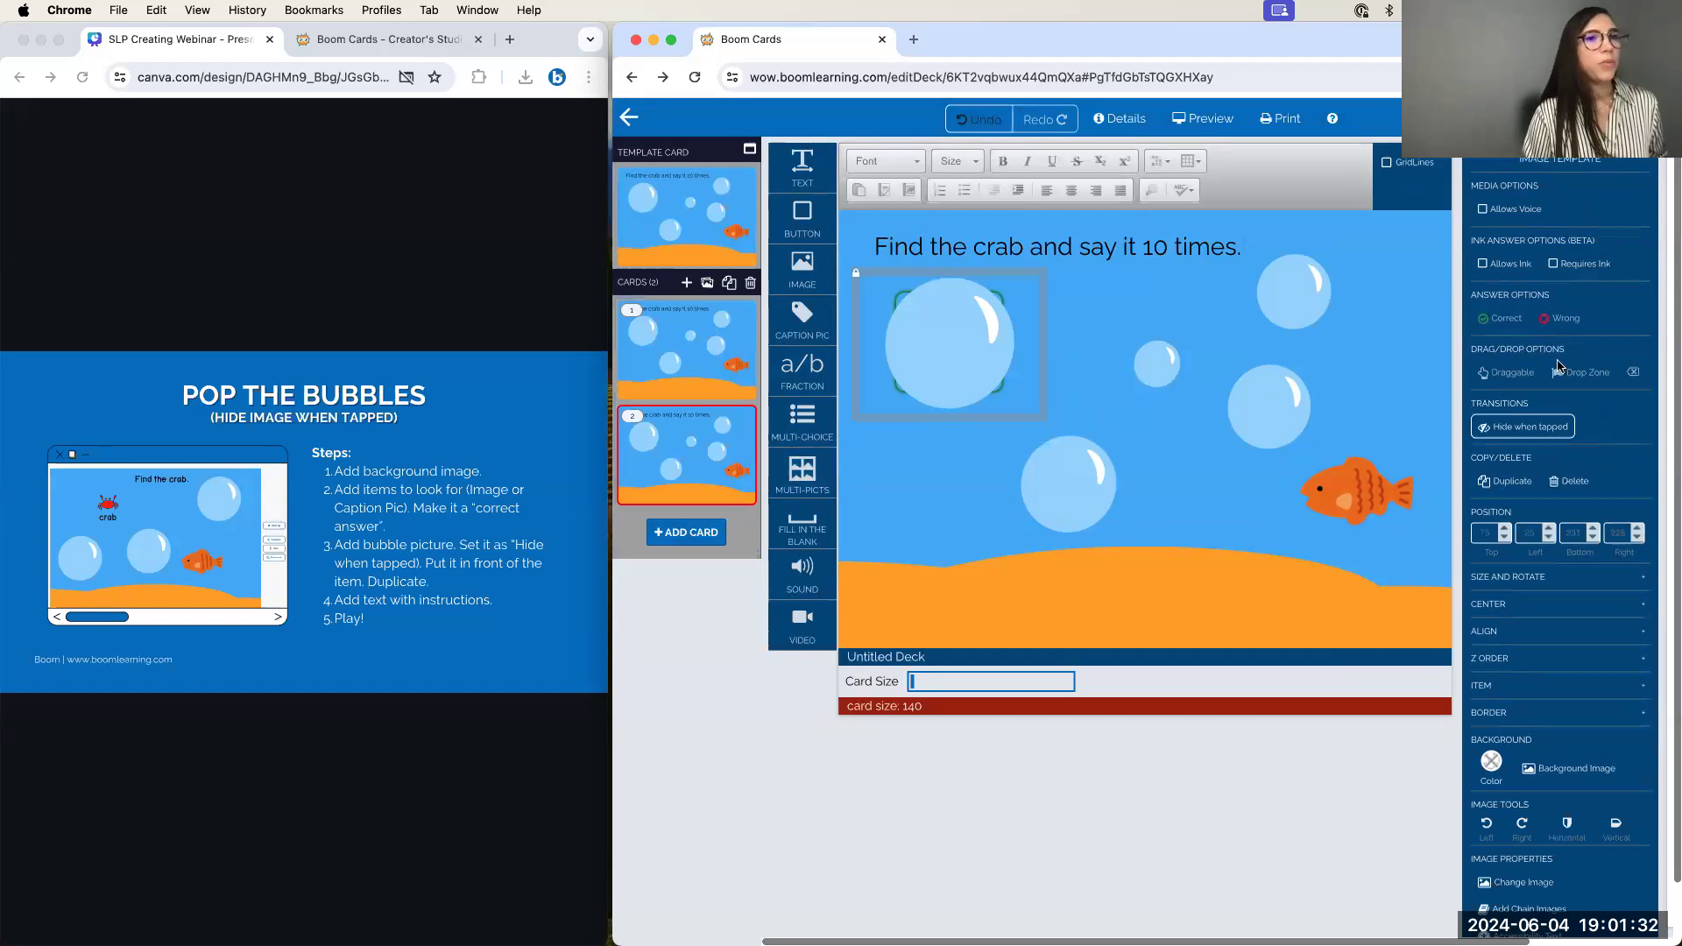
pyautogui.click(1565, 483)
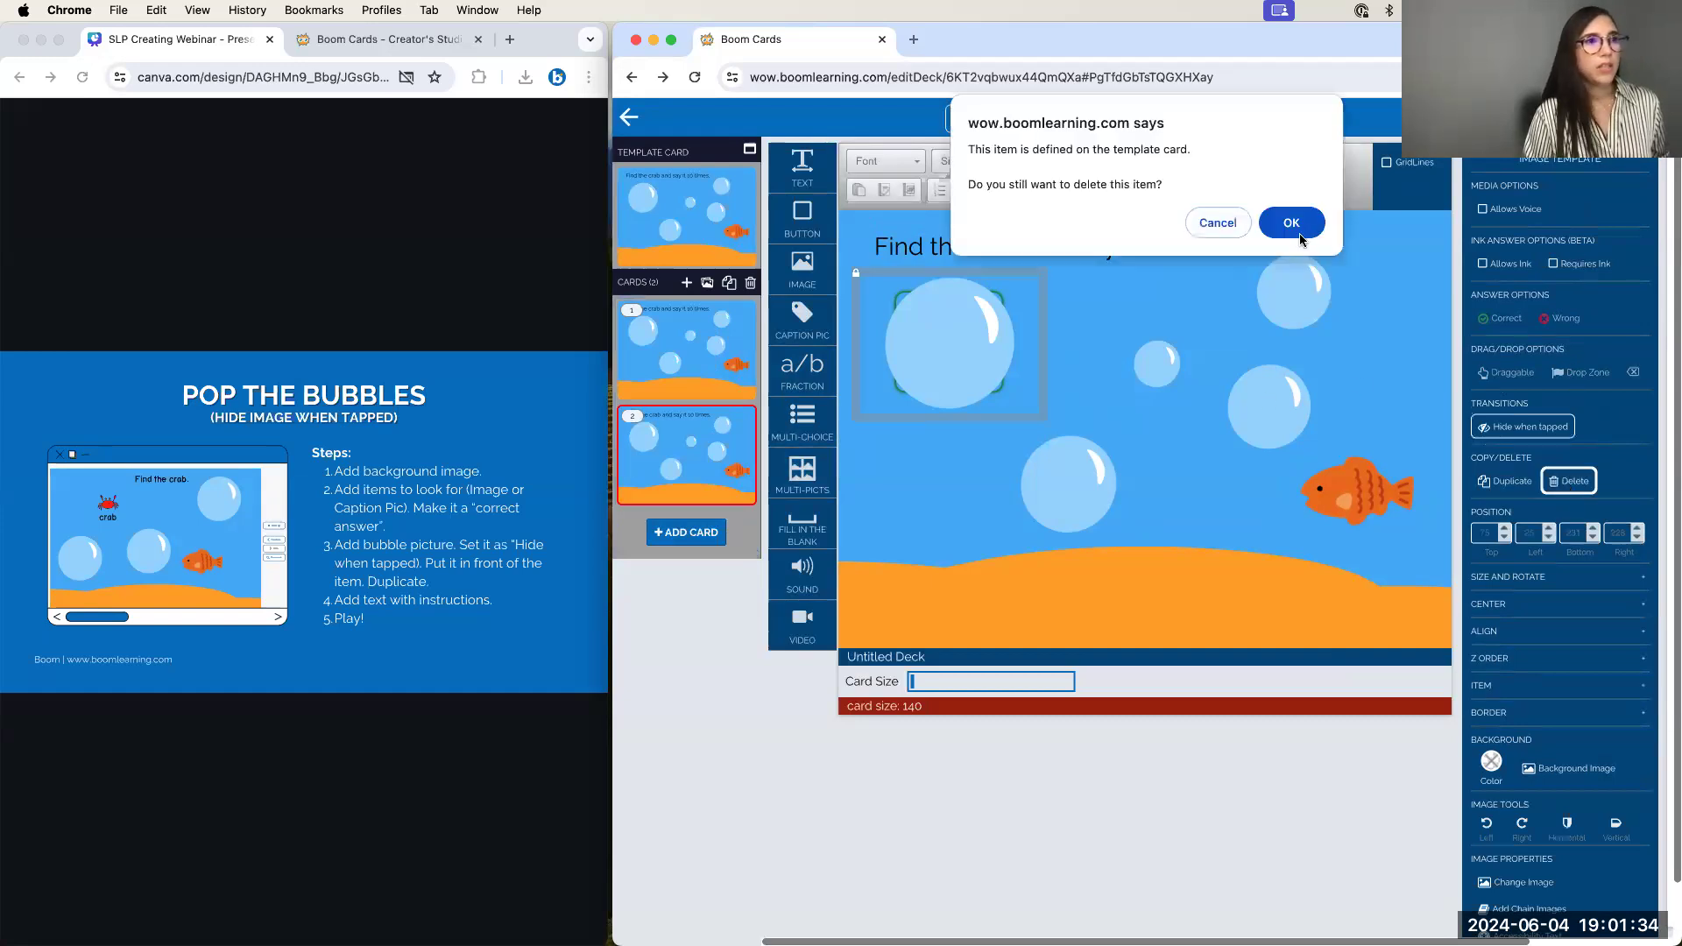
pyautogui.click(1288, 221)
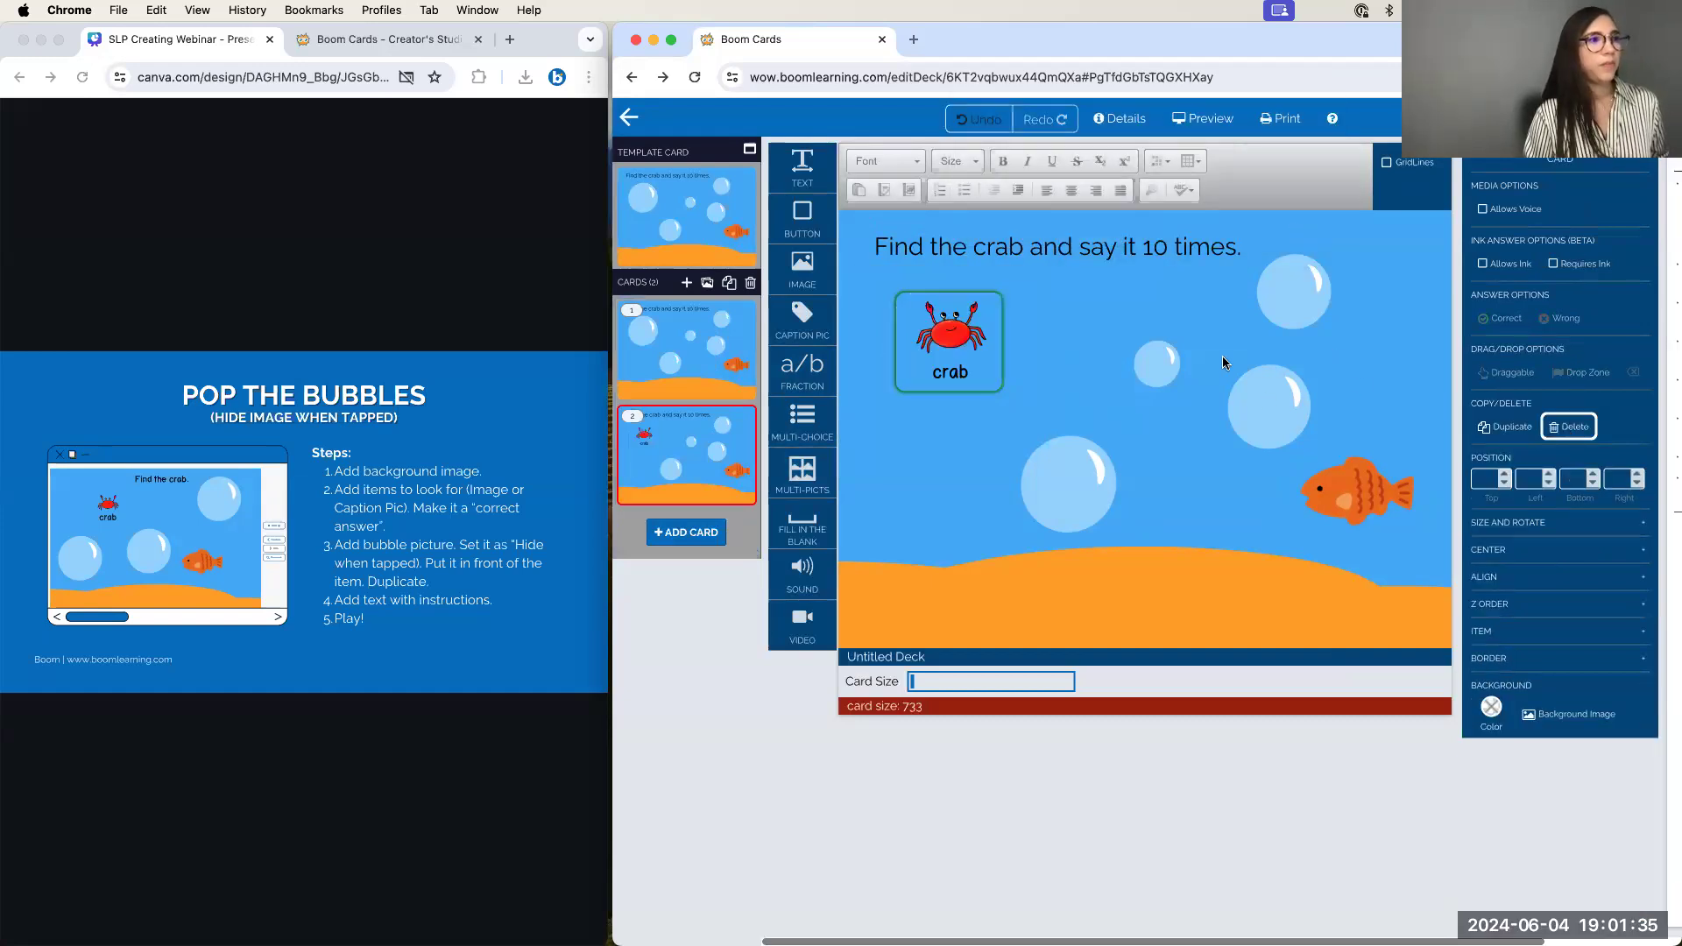
pyautogui.click(980, 387)
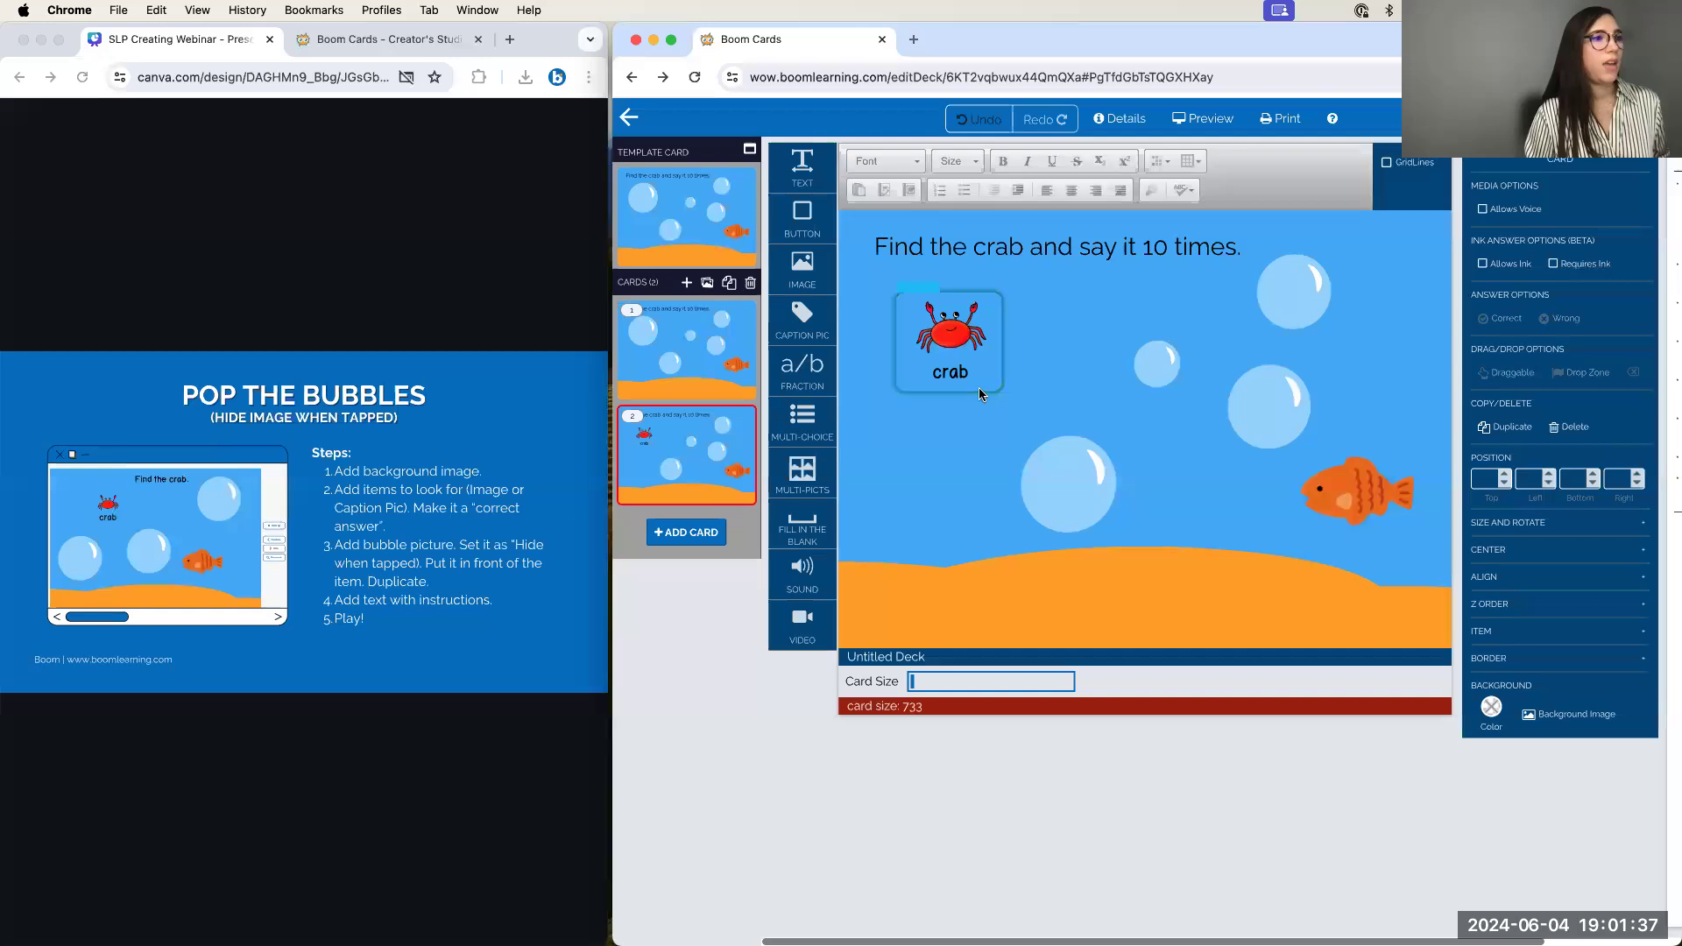
pyautogui.click(1569, 427)
pyautogui.click(1275, 230)
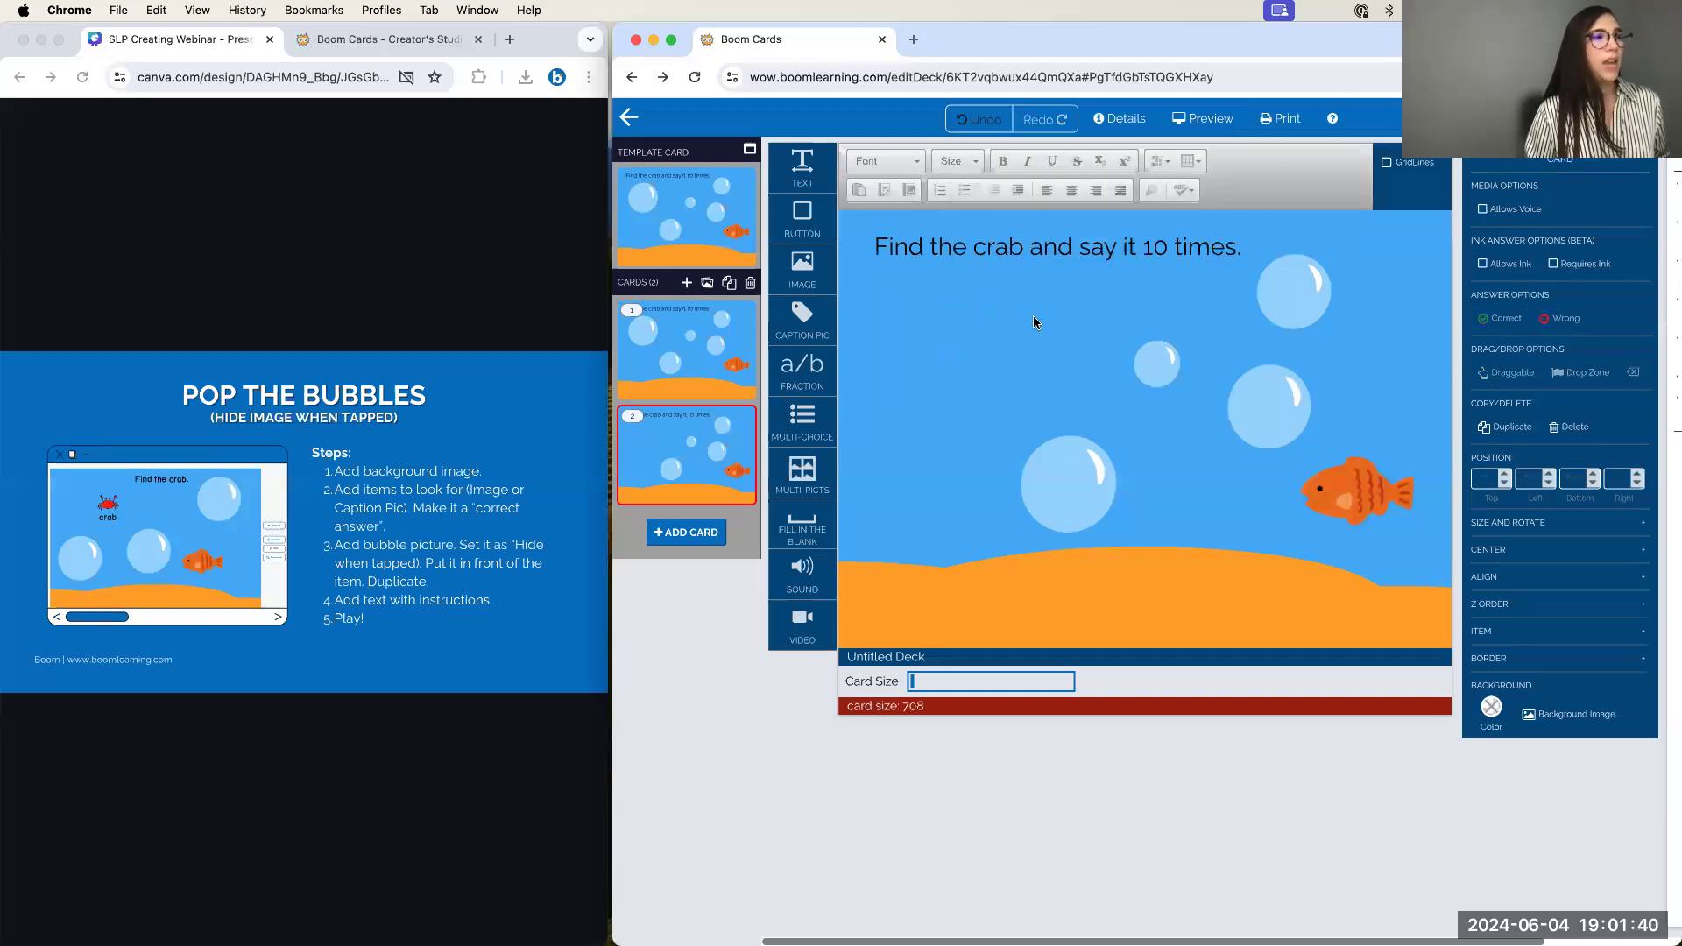
pyautogui.click(543, 419)
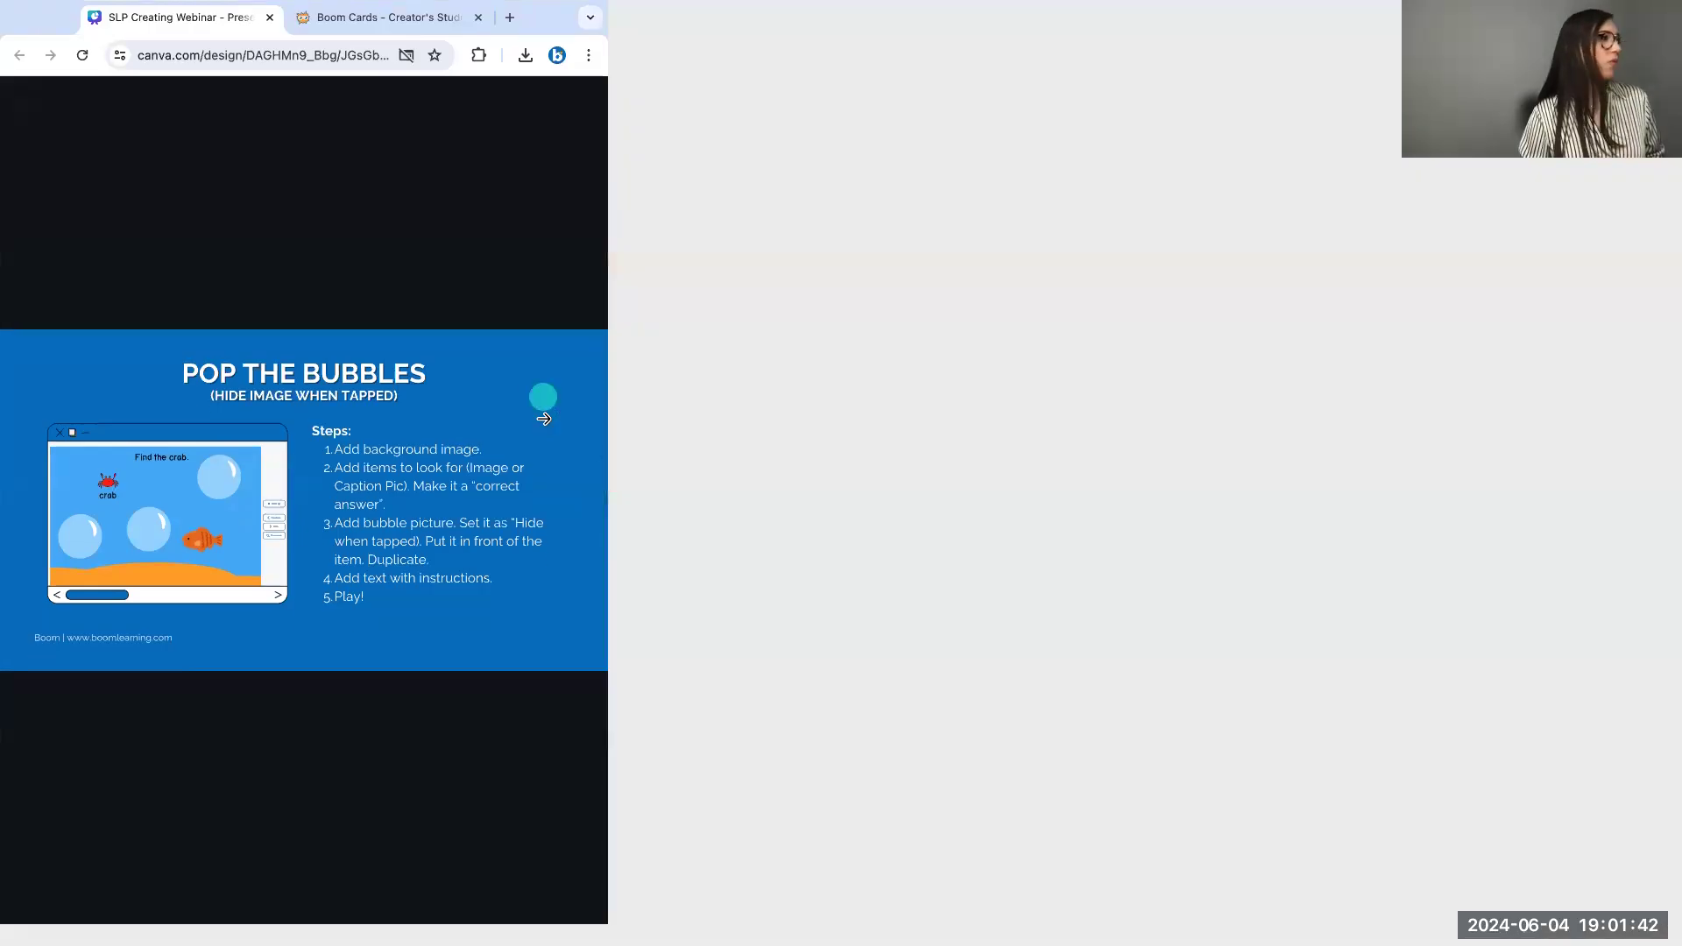
# Step through the Canva slideshow and exit the full-screen presentation
pyautogui.click(1170, 383)
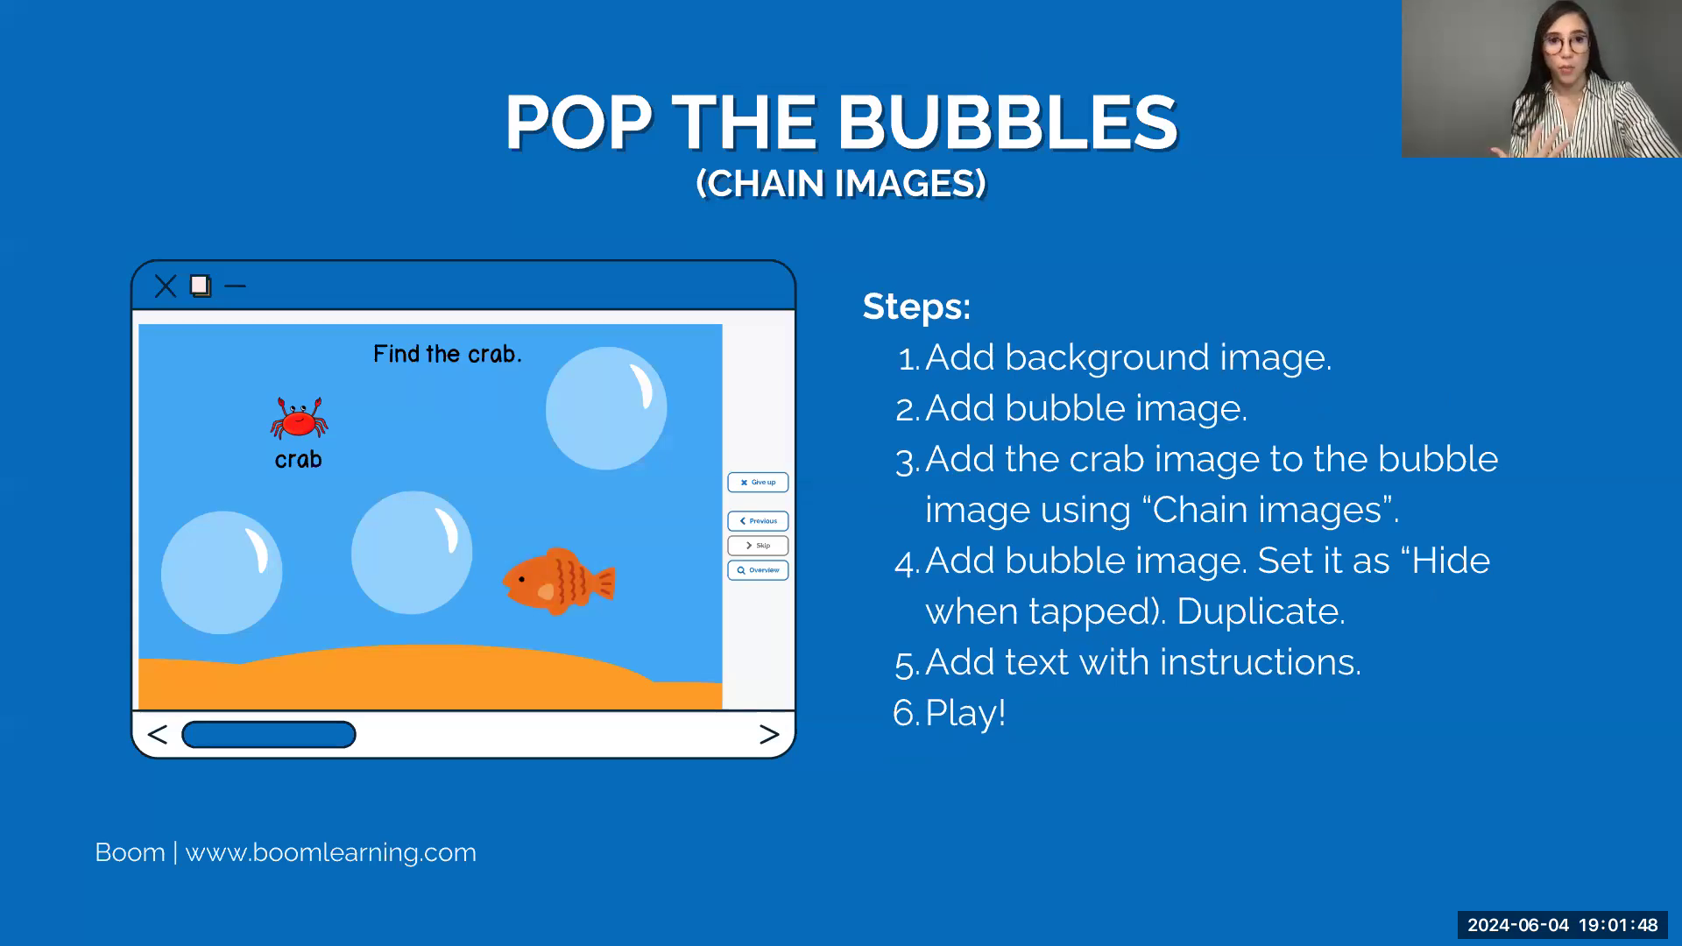
pyautogui.press('Escape')
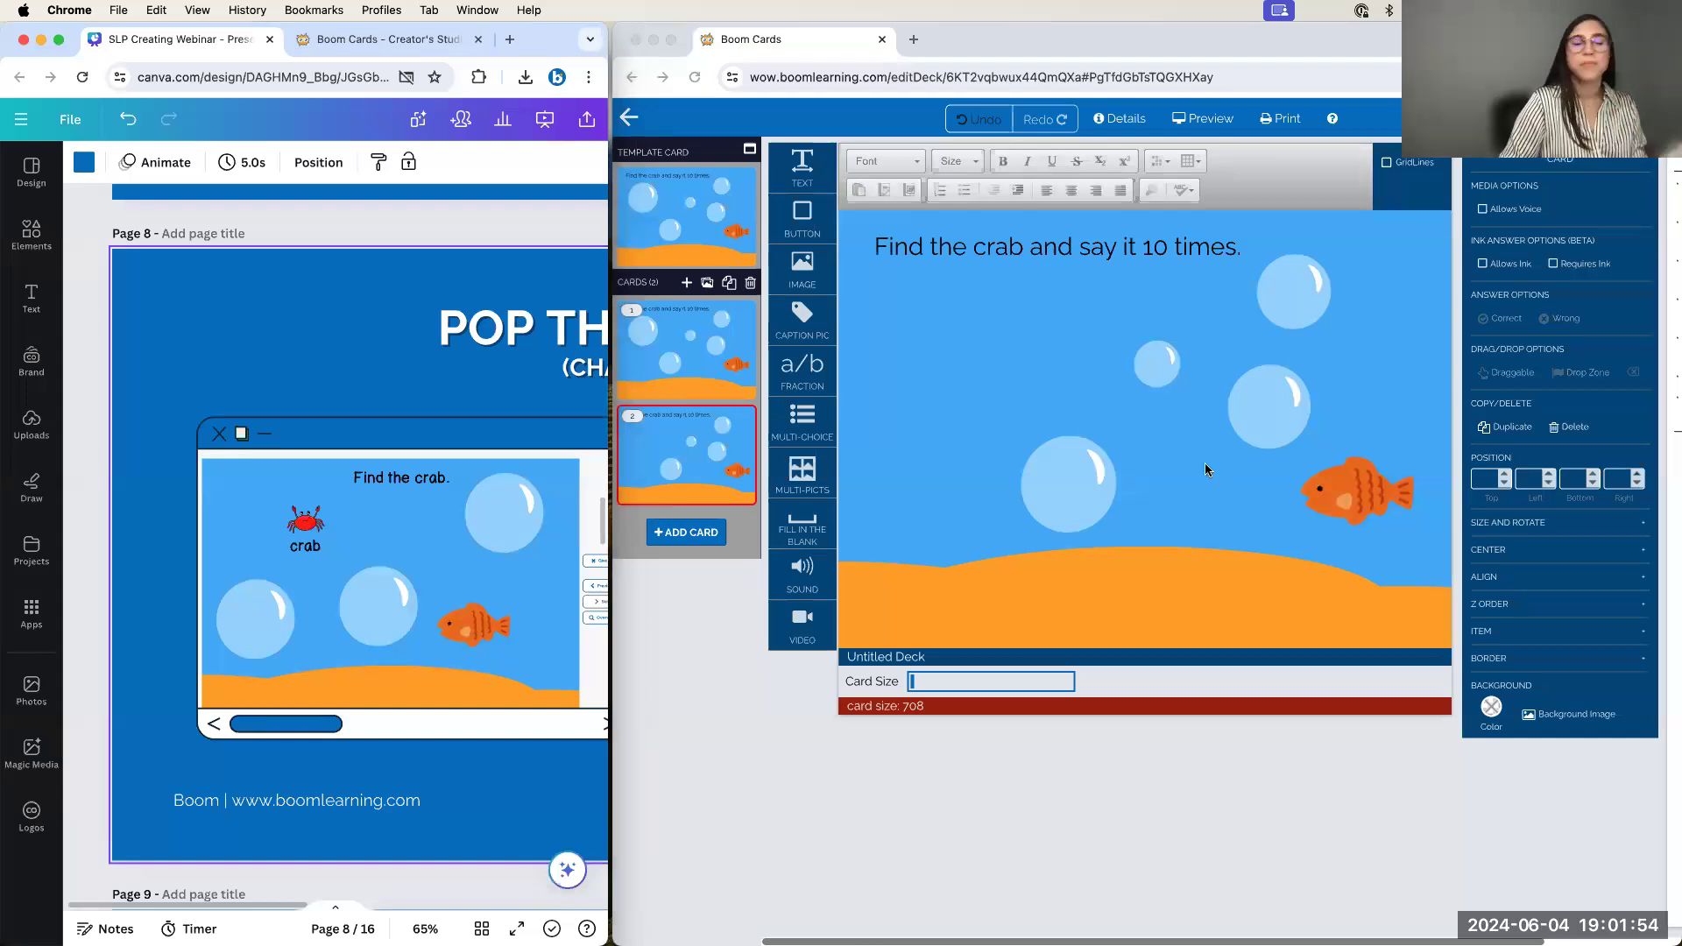
pyautogui.click(292, 231)
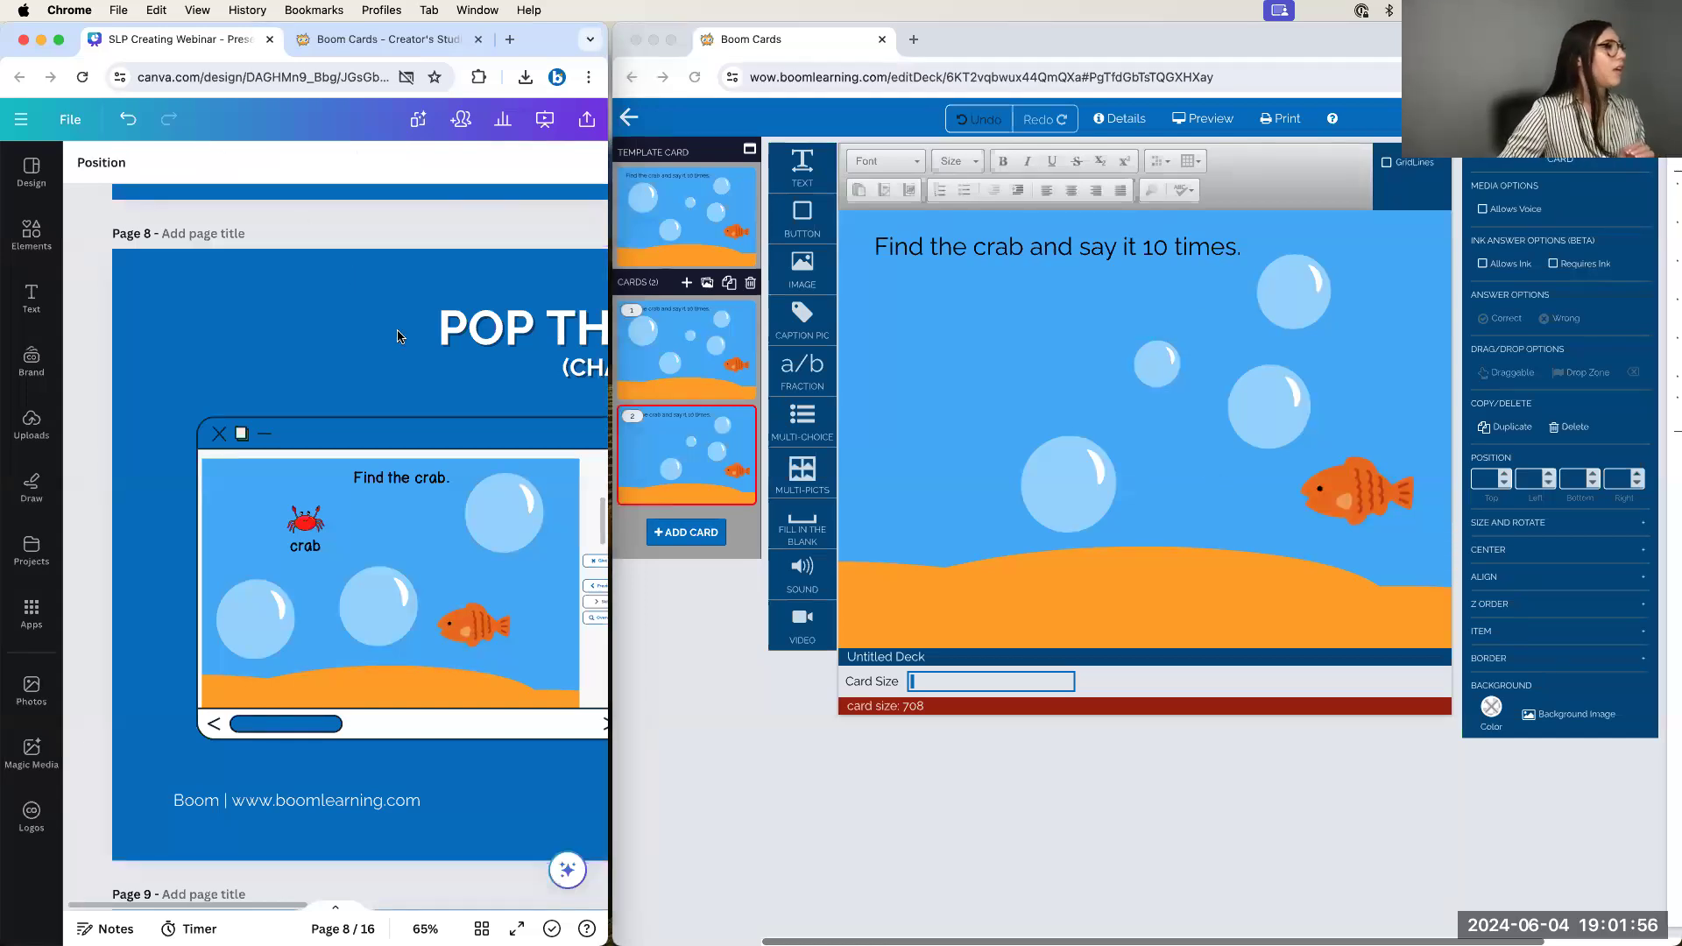
pyautogui.scroll(-1, 470, 224)
pyautogui.click(545, 121)
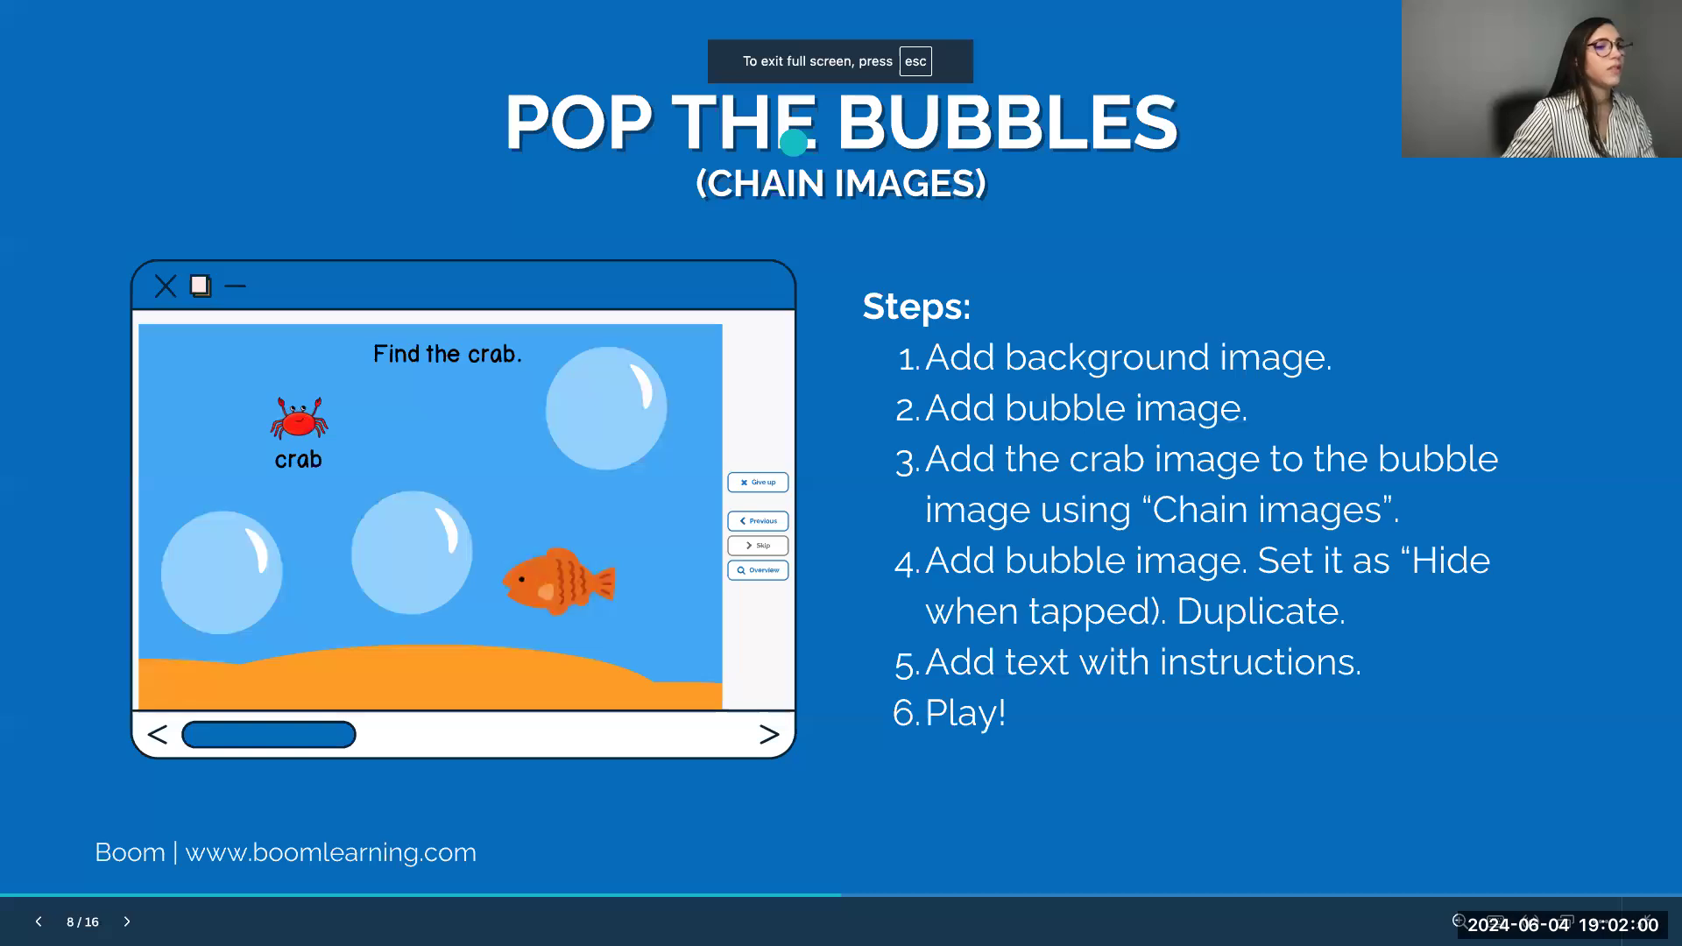
pyautogui.press('Left')
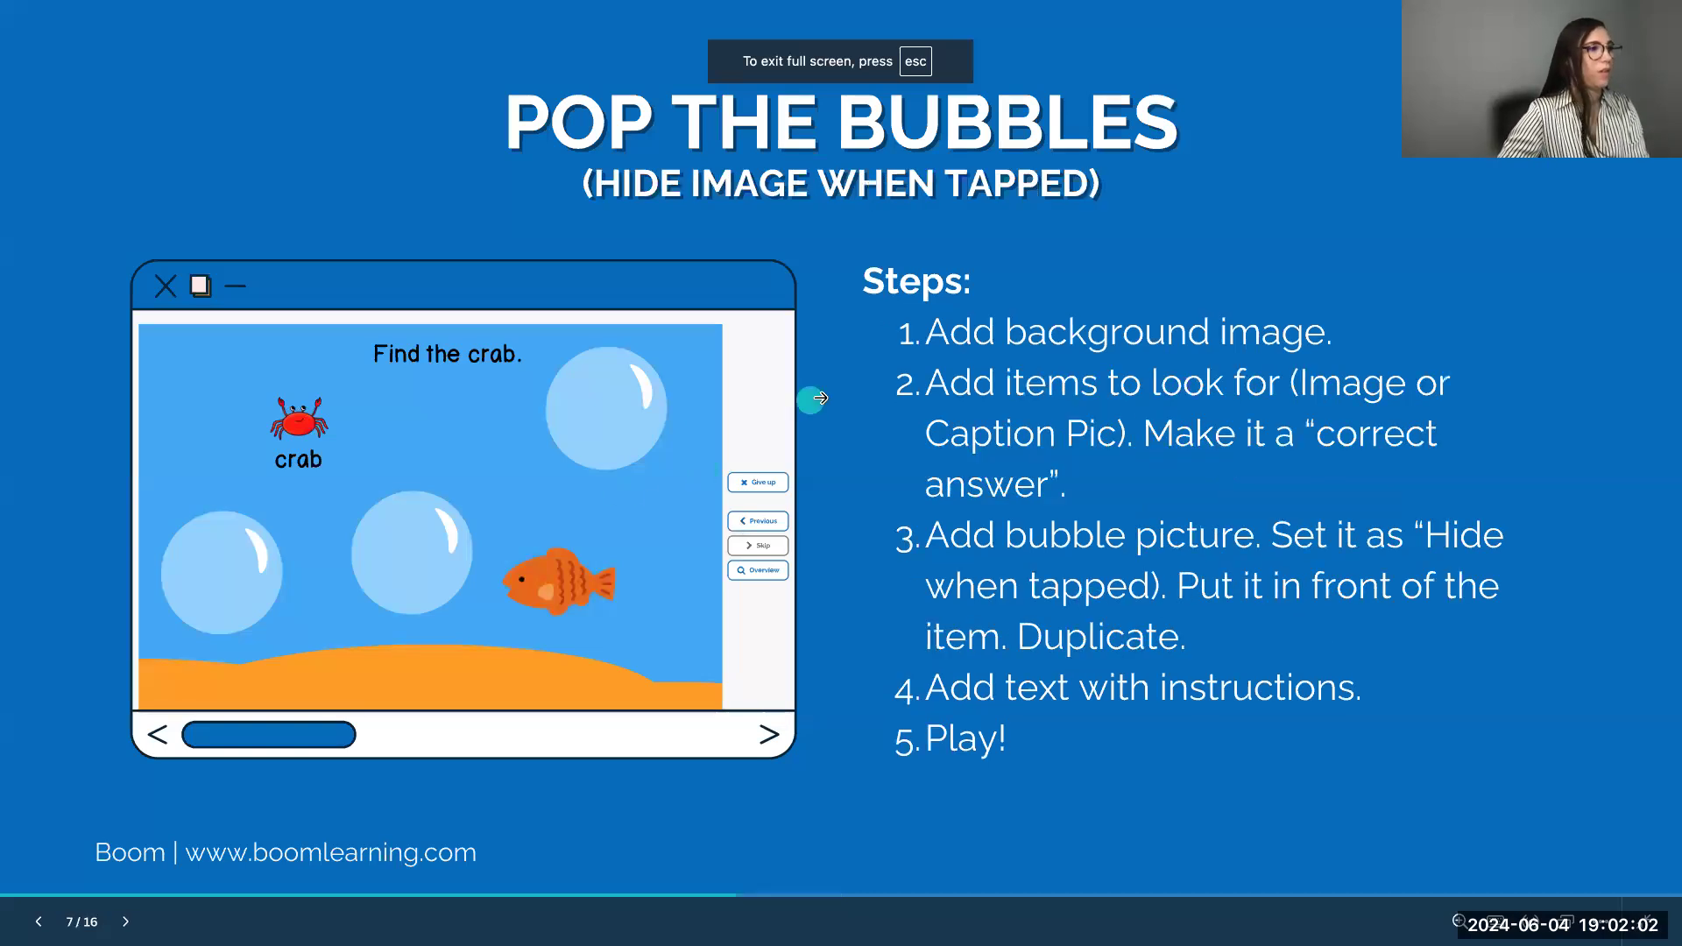
pyautogui.press('Left')
pyautogui.press('Escape')
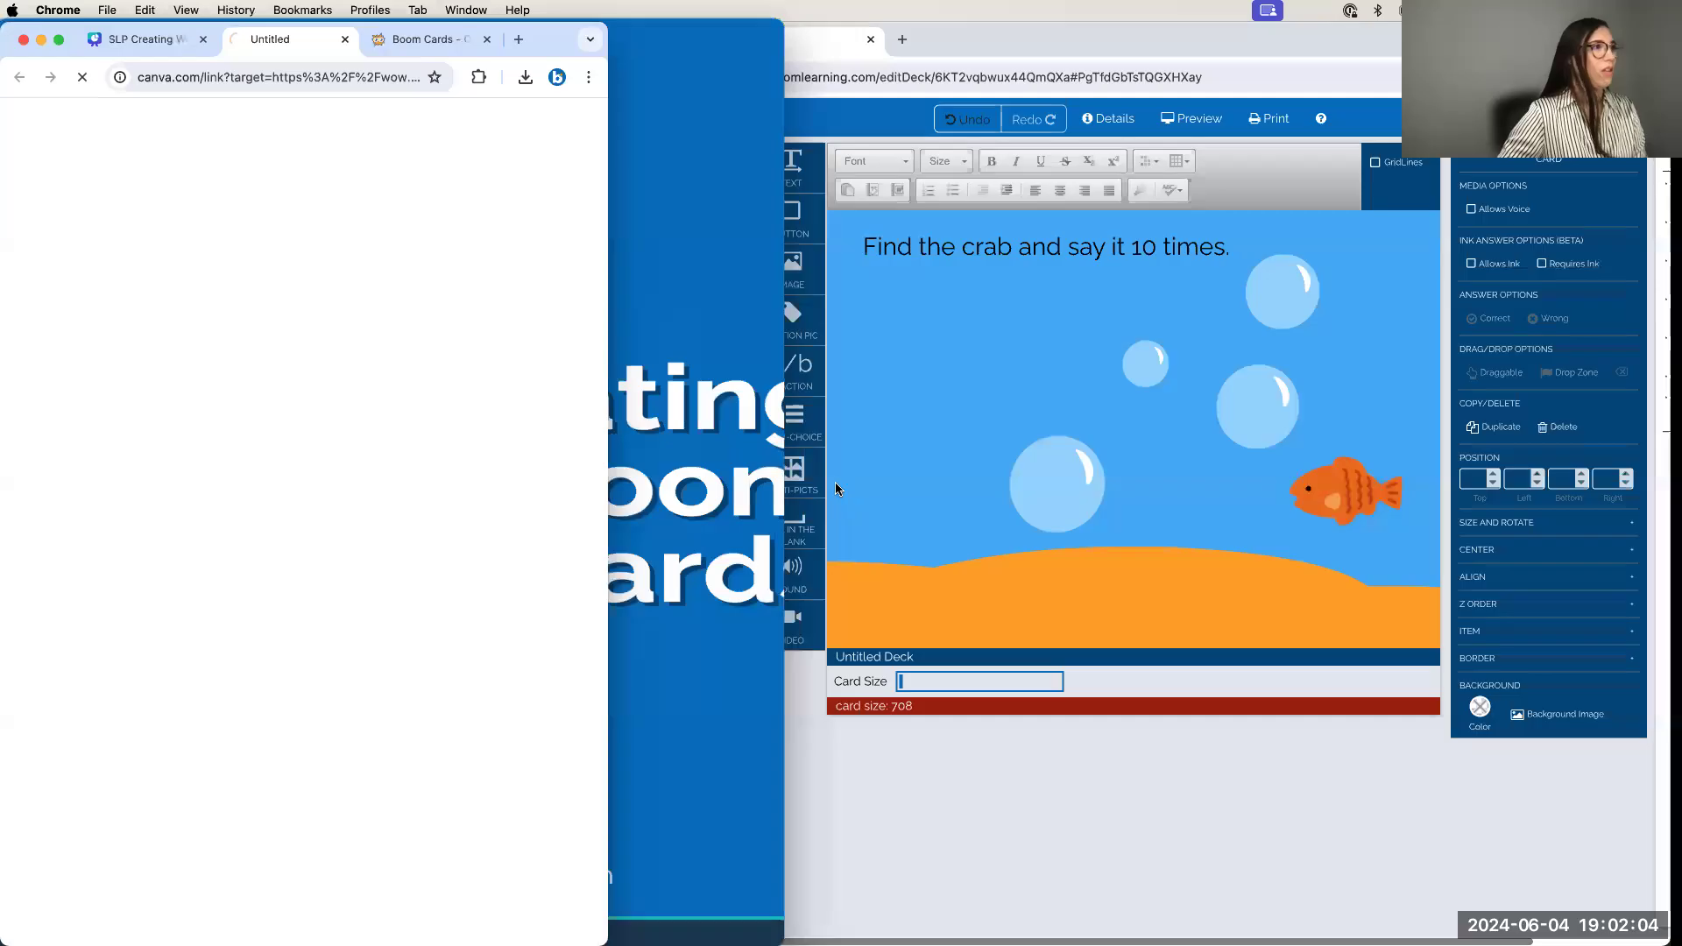
pyautogui.click(195, 45)
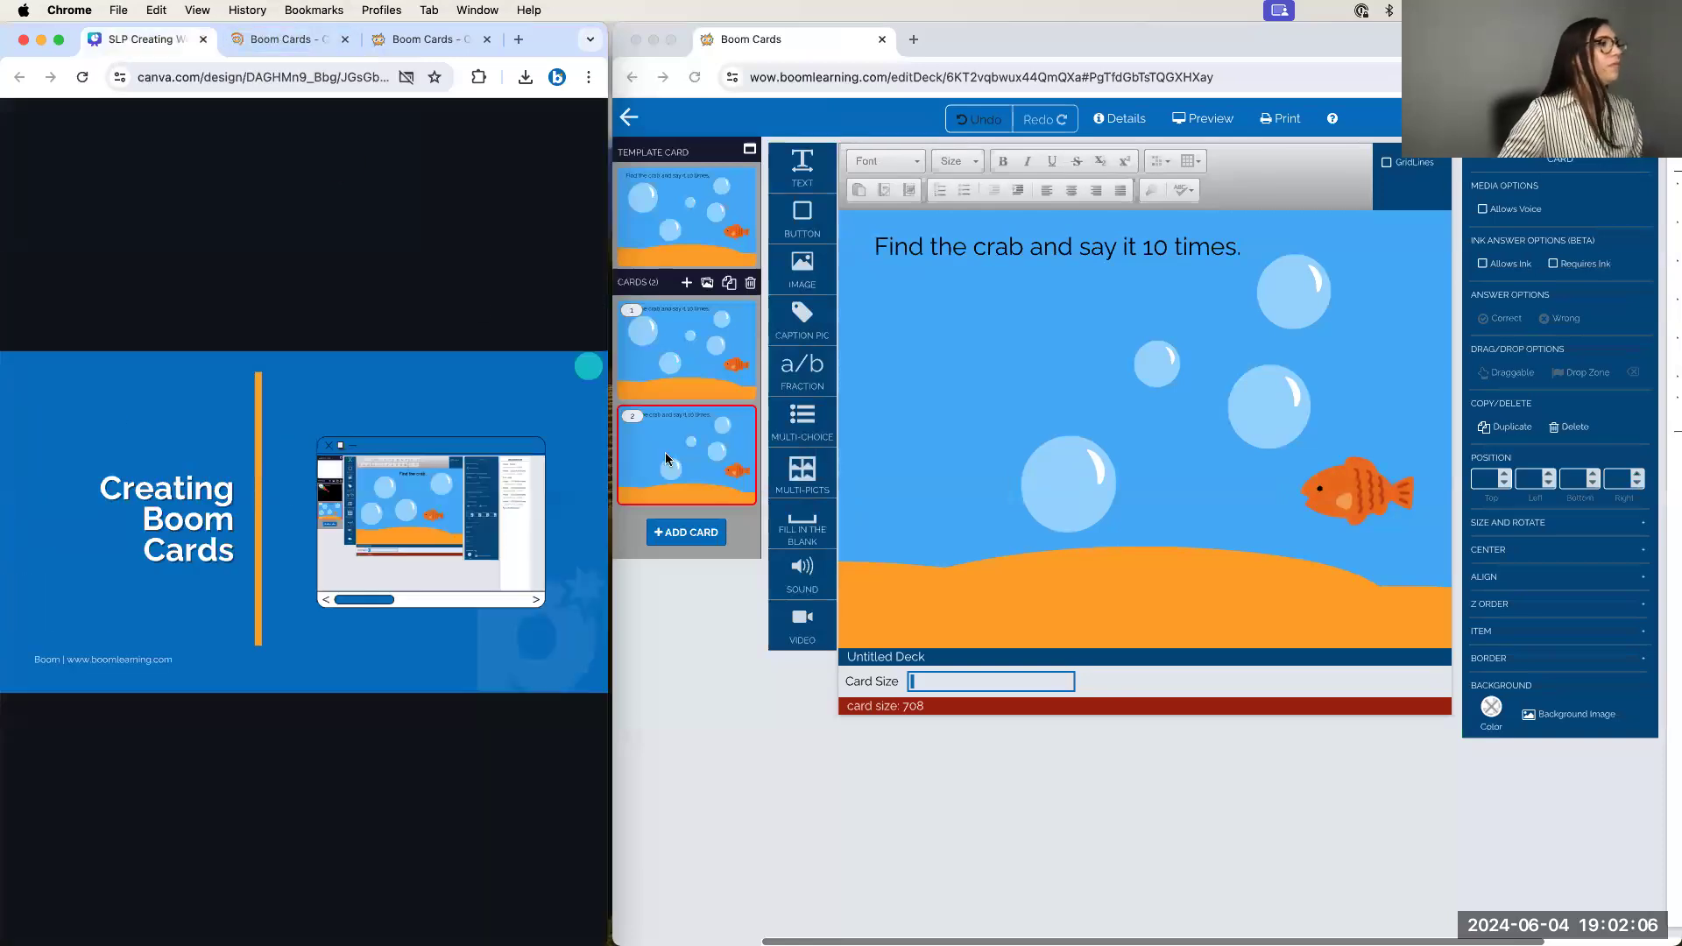
# Show the POP THE BUBBLES (Chain Images) slide and add a new image item to card 2
pyautogui.click(540, 434)
pyautogui.click(540, 435)
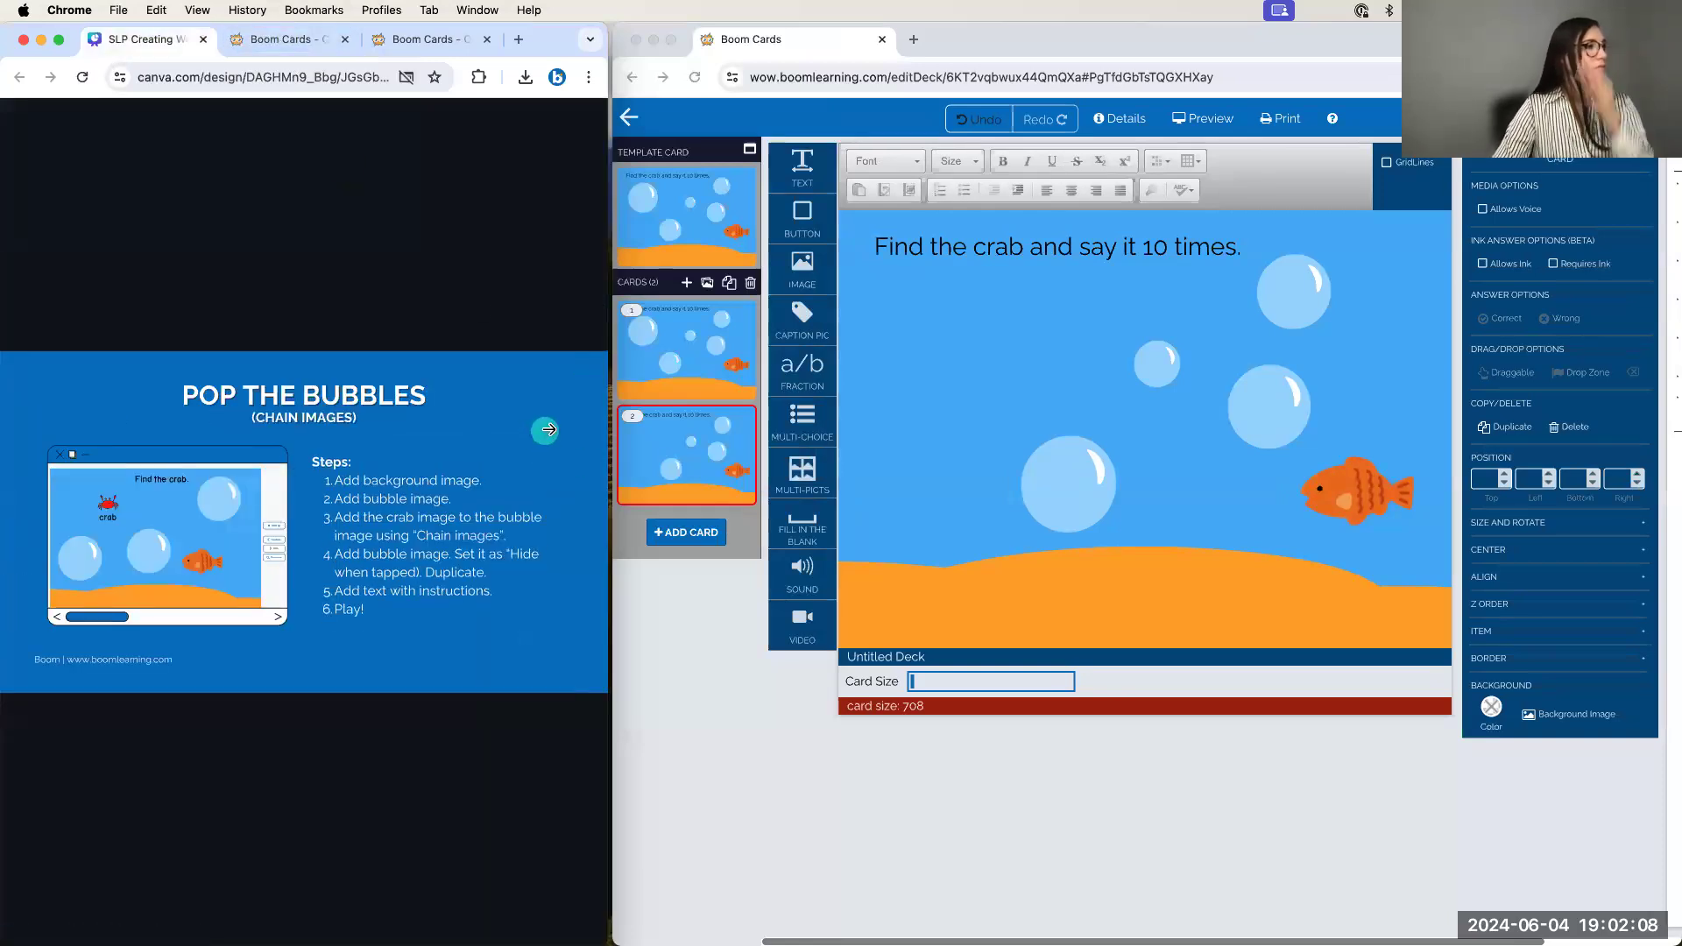
pyautogui.click(909, 338)
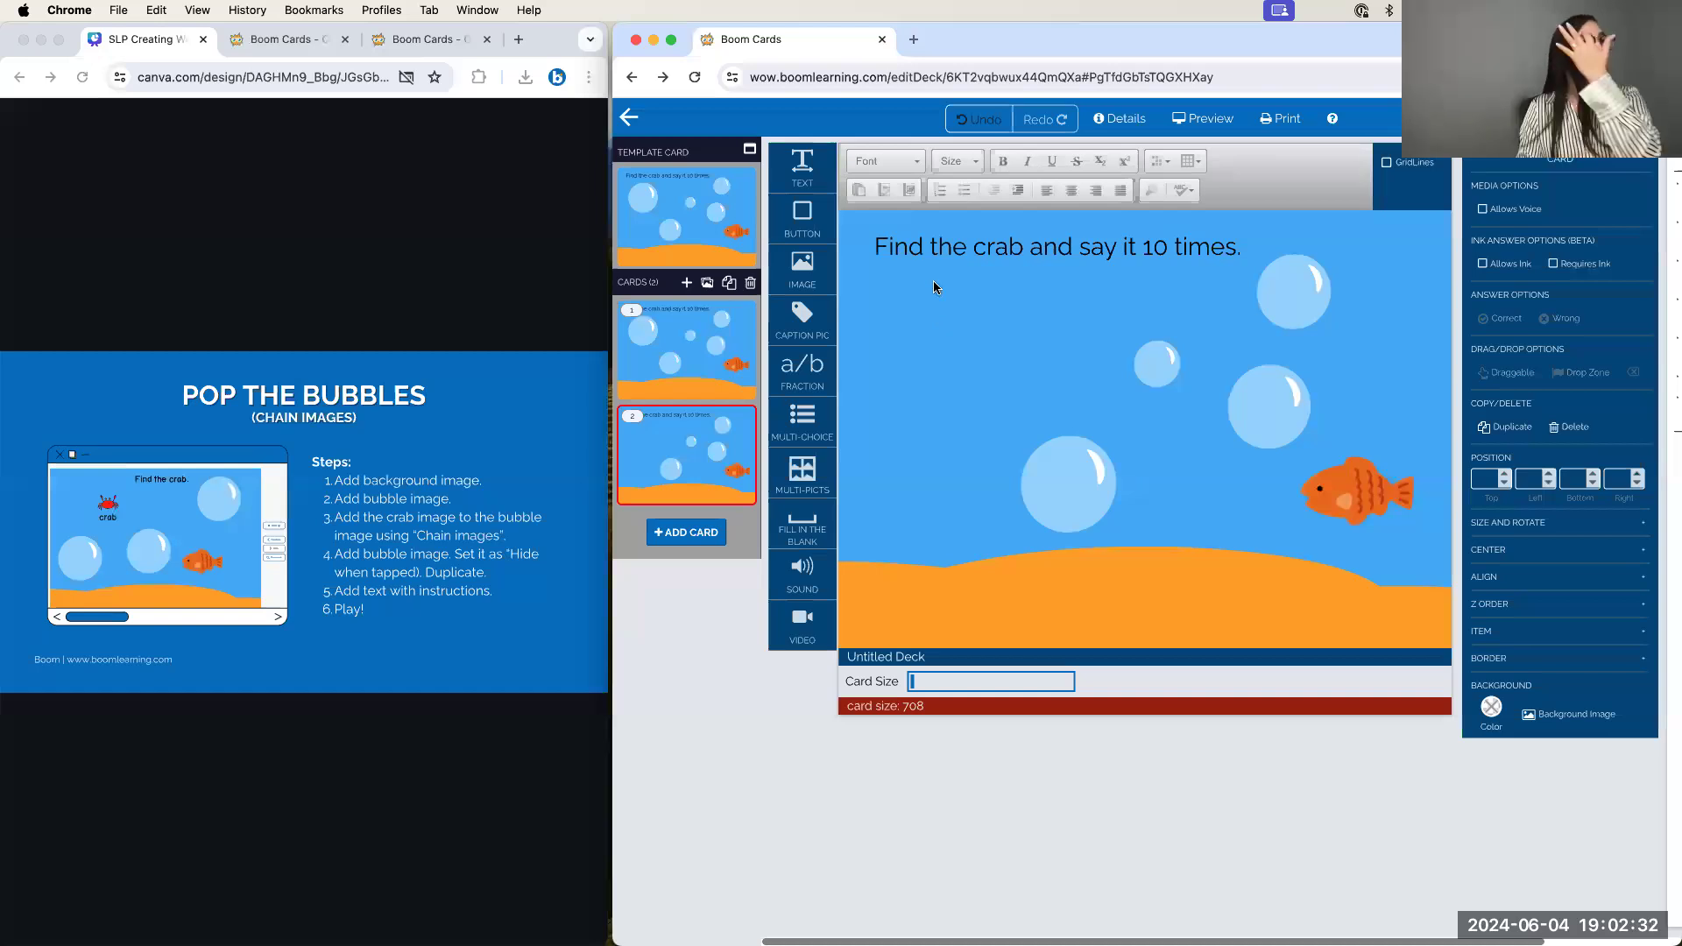
pyautogui.moveTo(818, 276); pyautogui.dragTo(955, 341)
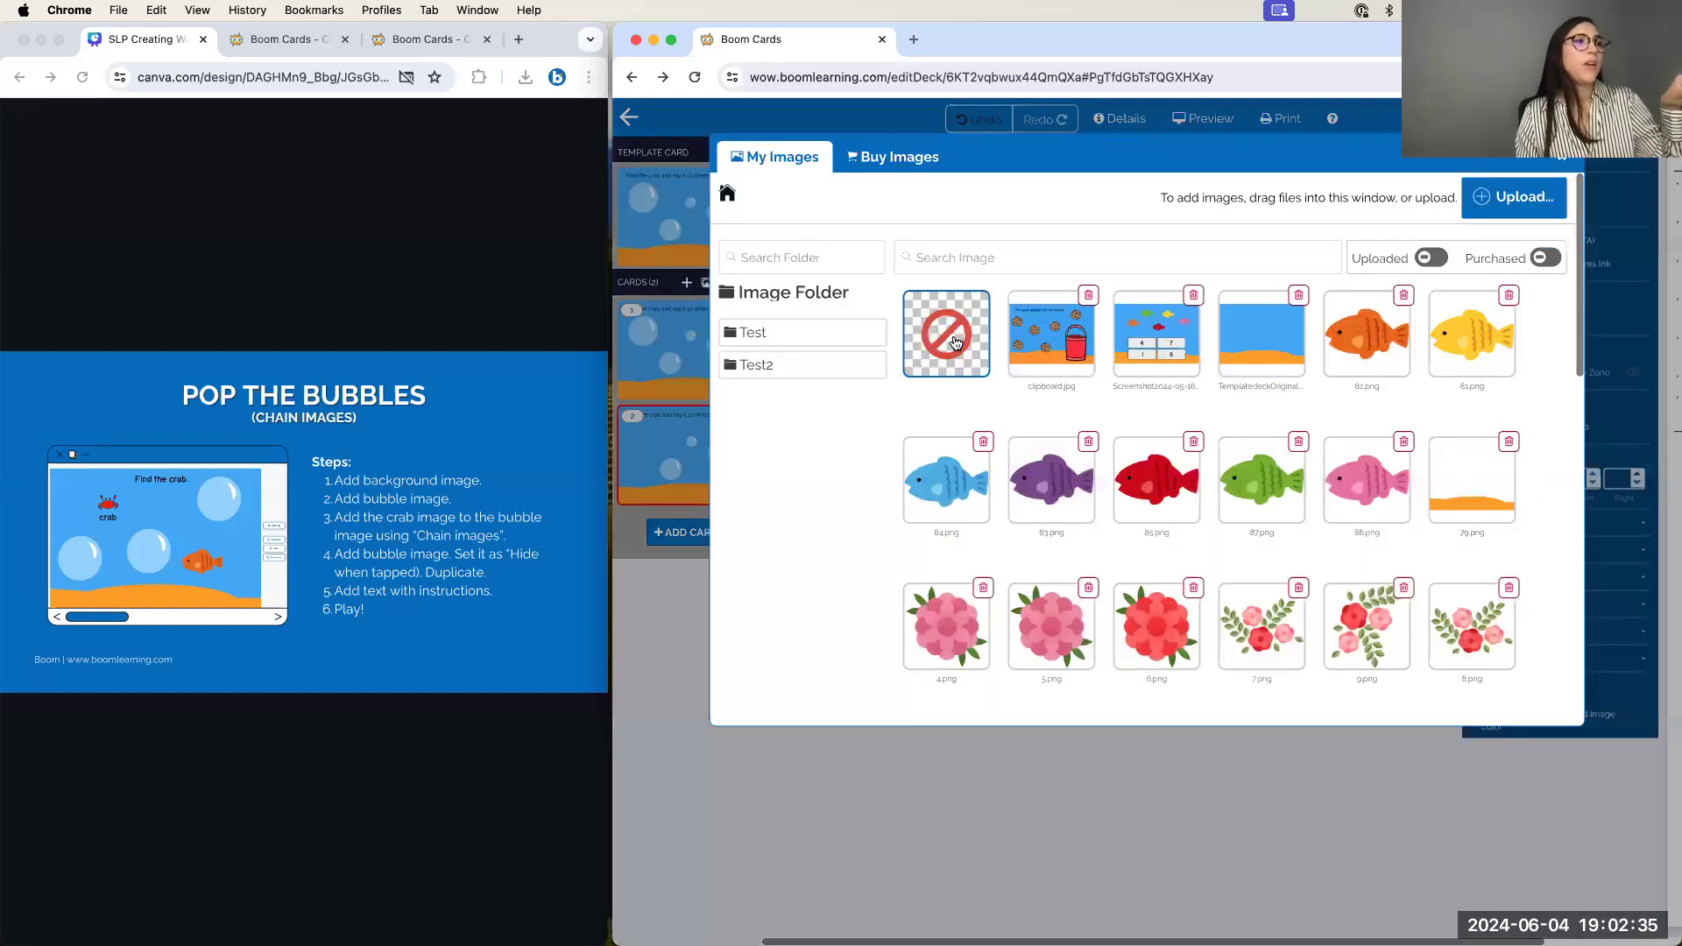
# Add the 'bubble' image from My Images and shrink it under the Find the crab instruction
pyautogui.click(1041, 279)
pyautogui.write('bubble')
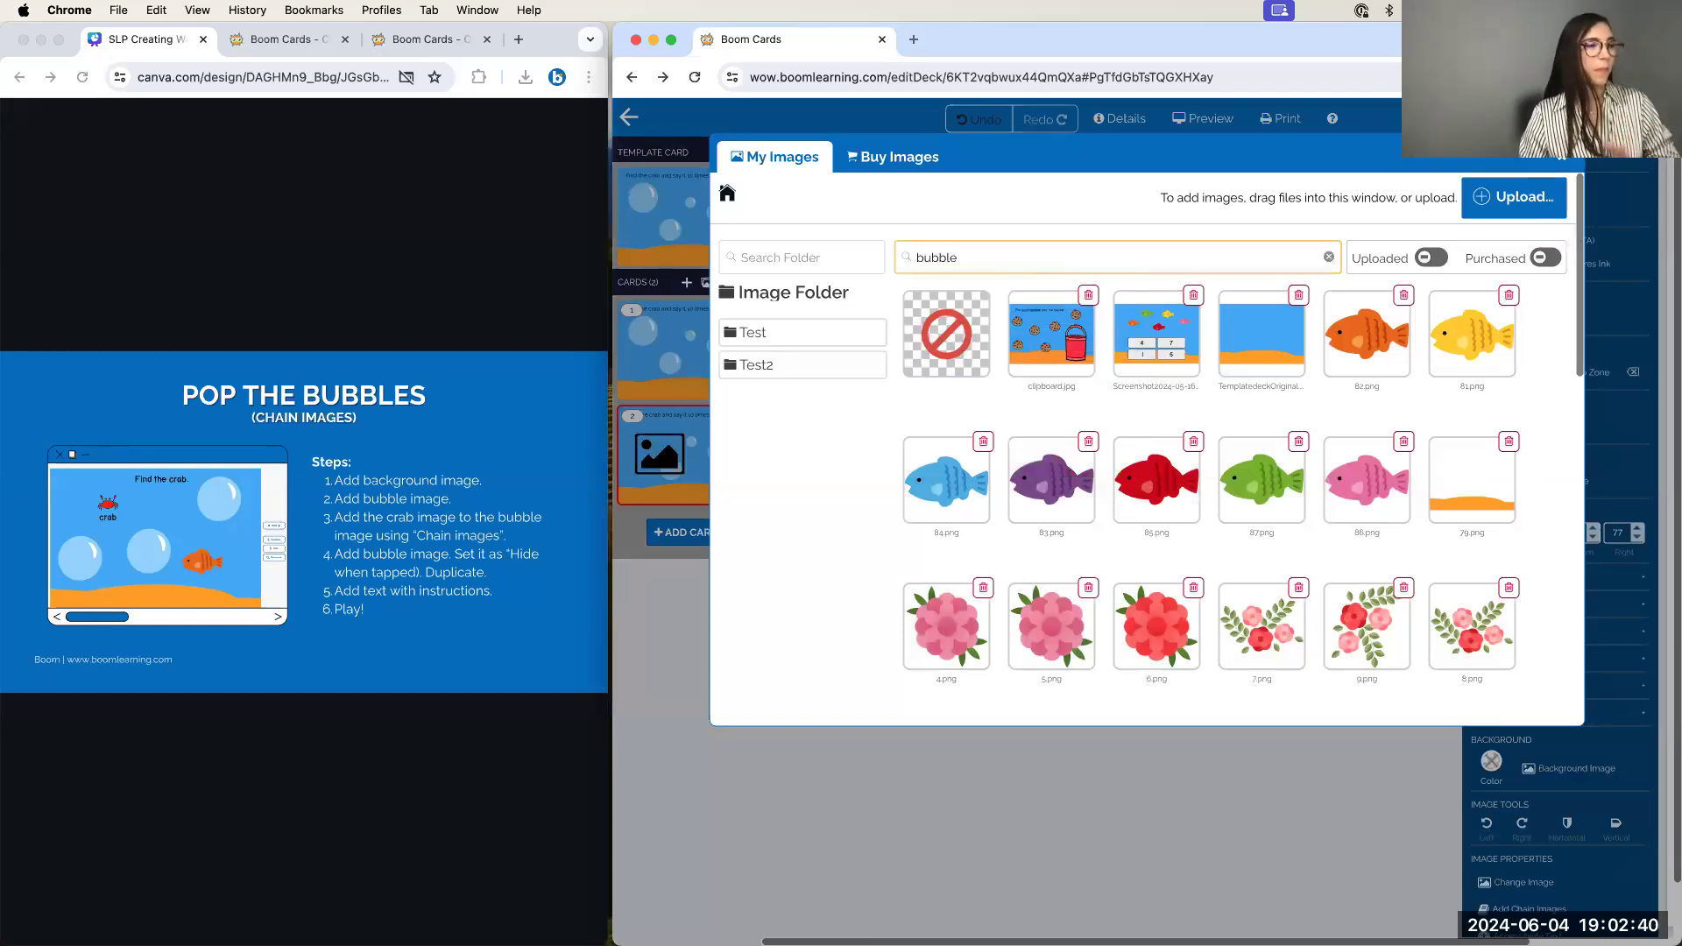
pyautogui.click(1071, 364)
pyautogui.moveTo(905, 305); pyautogui.dragTo(1052, 412)
pyautogui.moveTo(1167, 443); pyautogui.dragTo(990, 323)
pyautogui.moveTo(922, 235); pyautogui.dragTo(1024, 292)
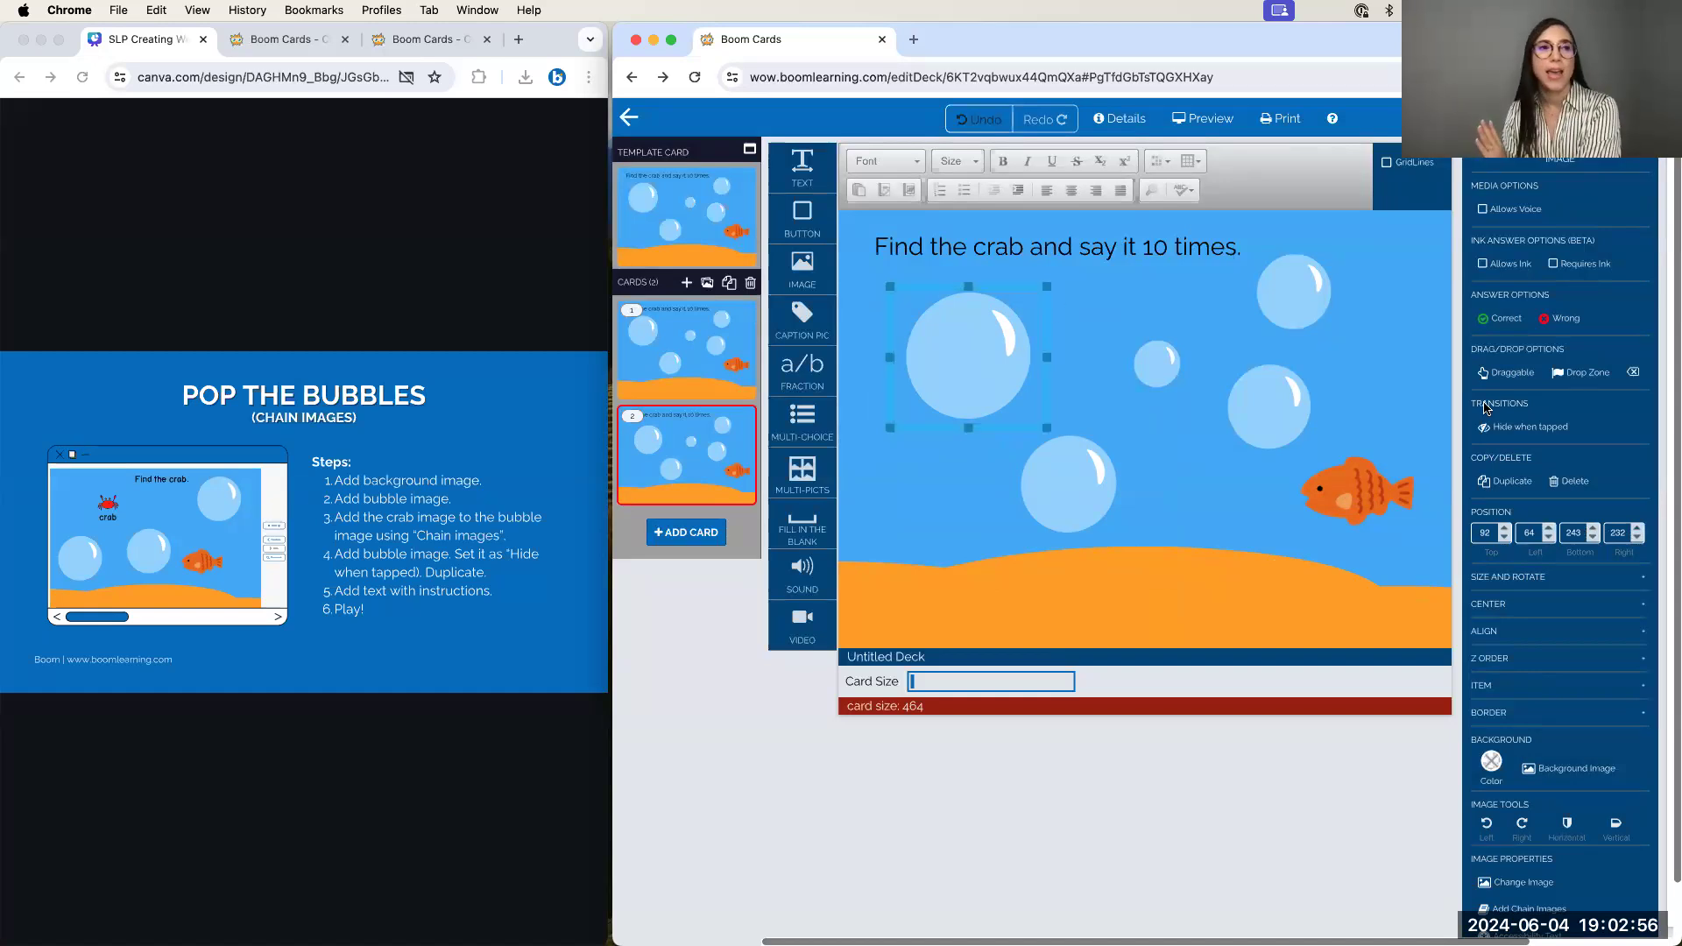
# Chain the red crab image, found by searching 'crab', to the new top-left bubble
pyautogui.scroll(-2, 1566, 496)
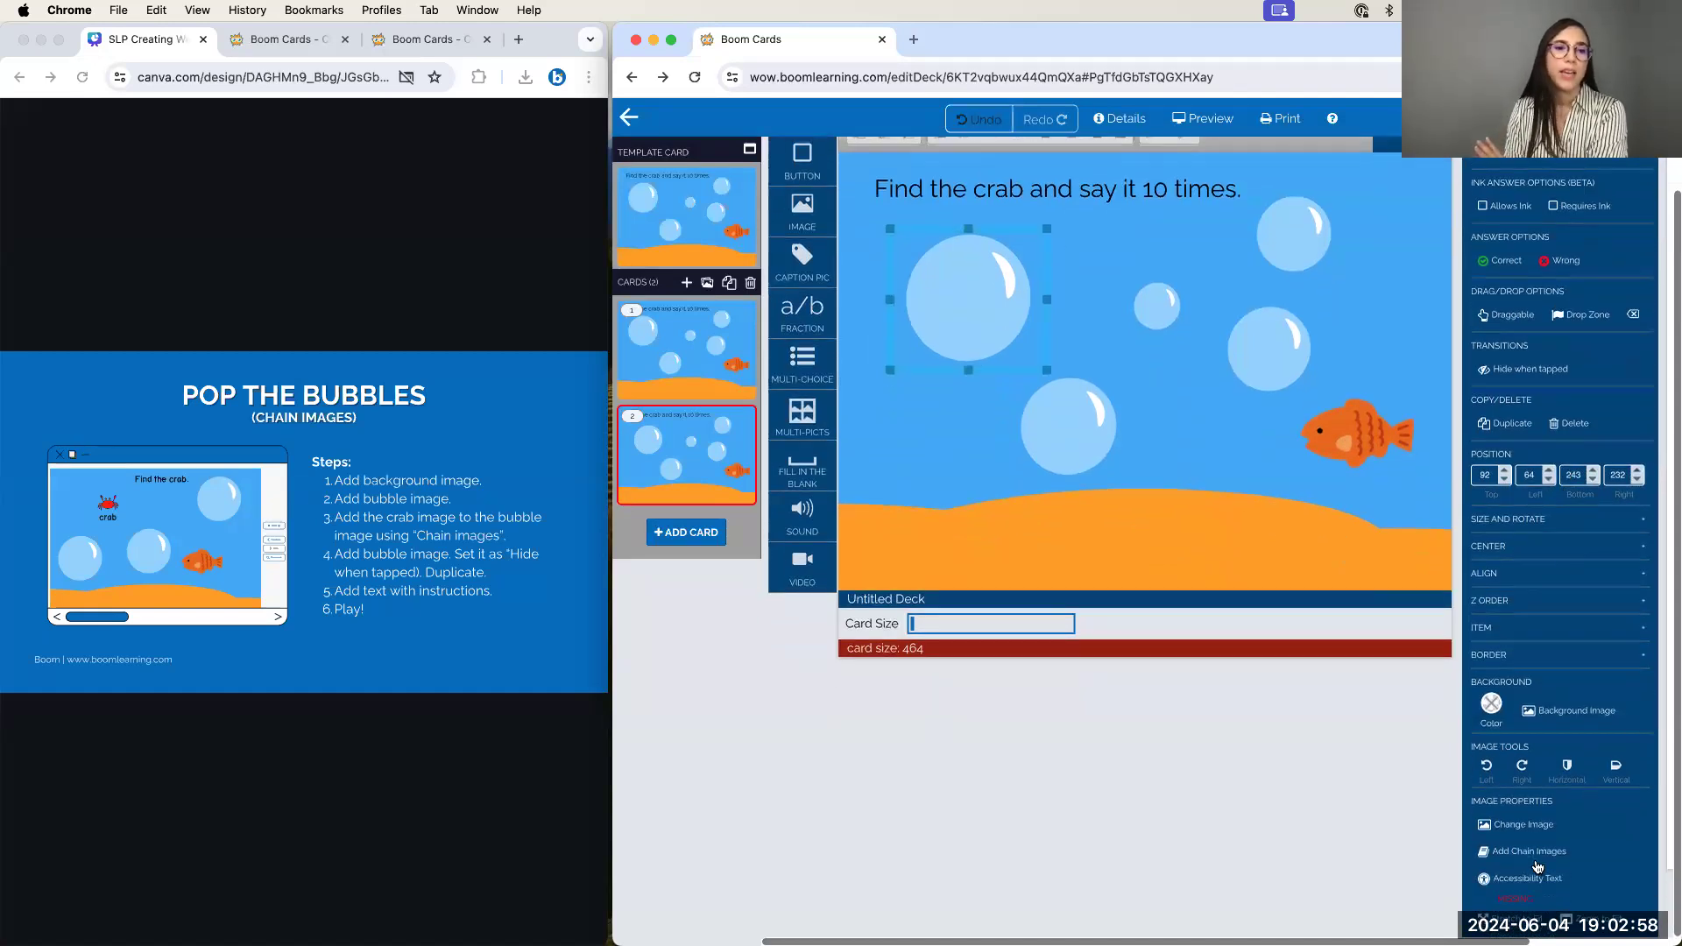
pyautogui.scroll(1, 1537, 848)
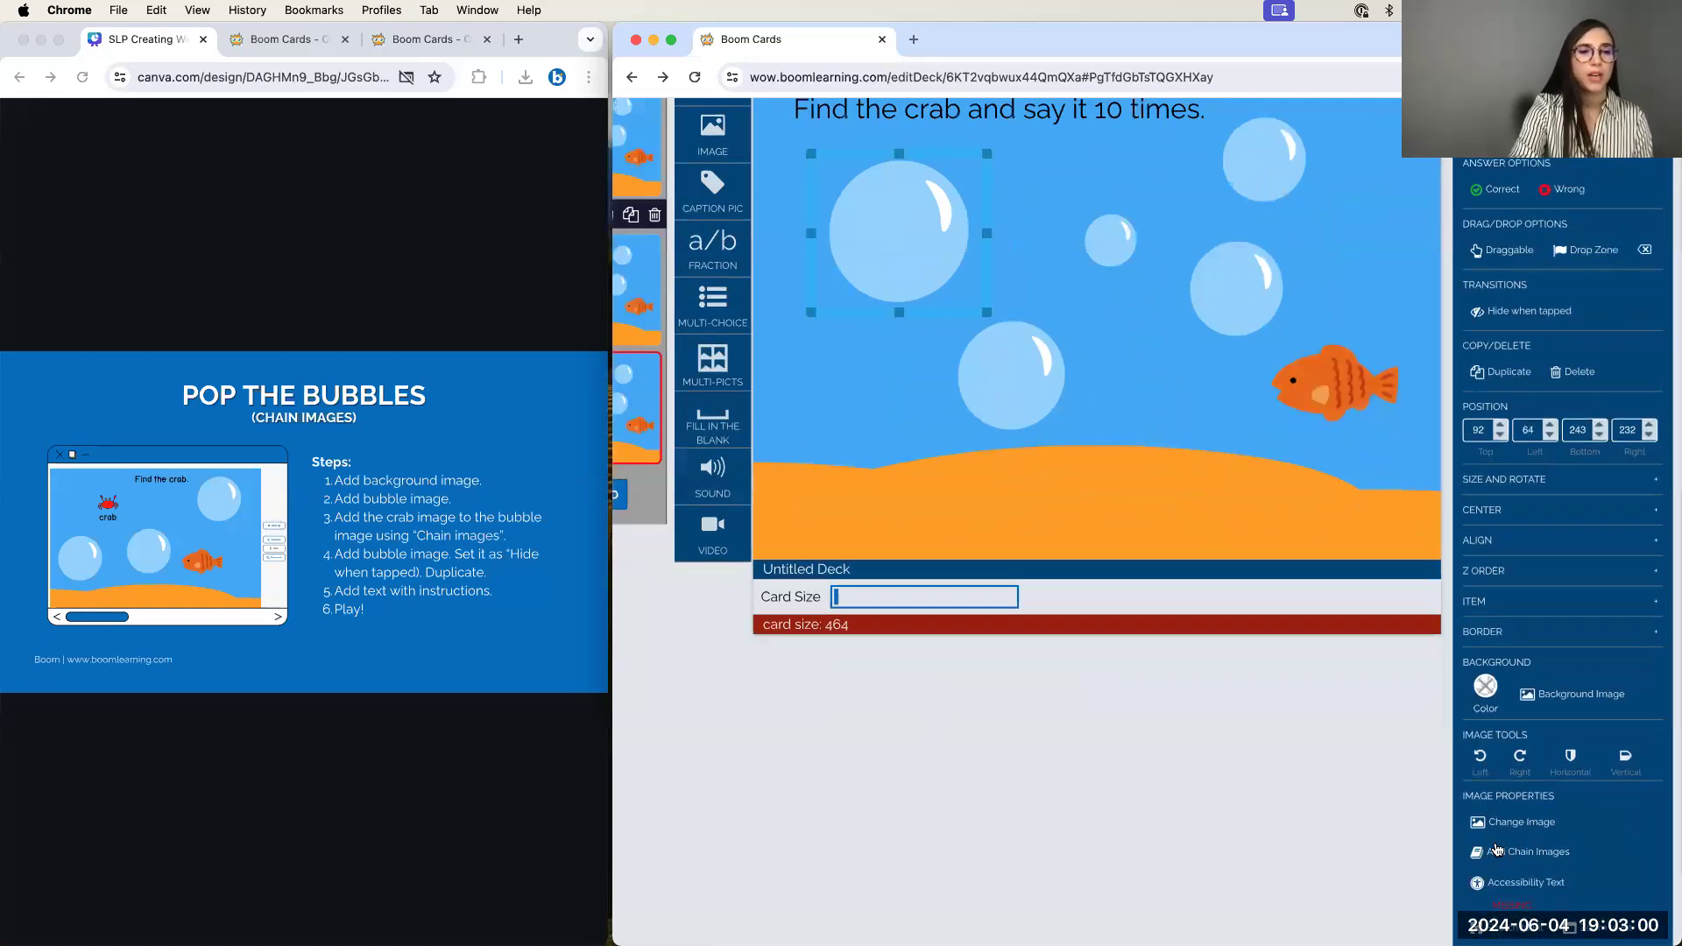
pyautogui.scroll(6, 1498, 848)
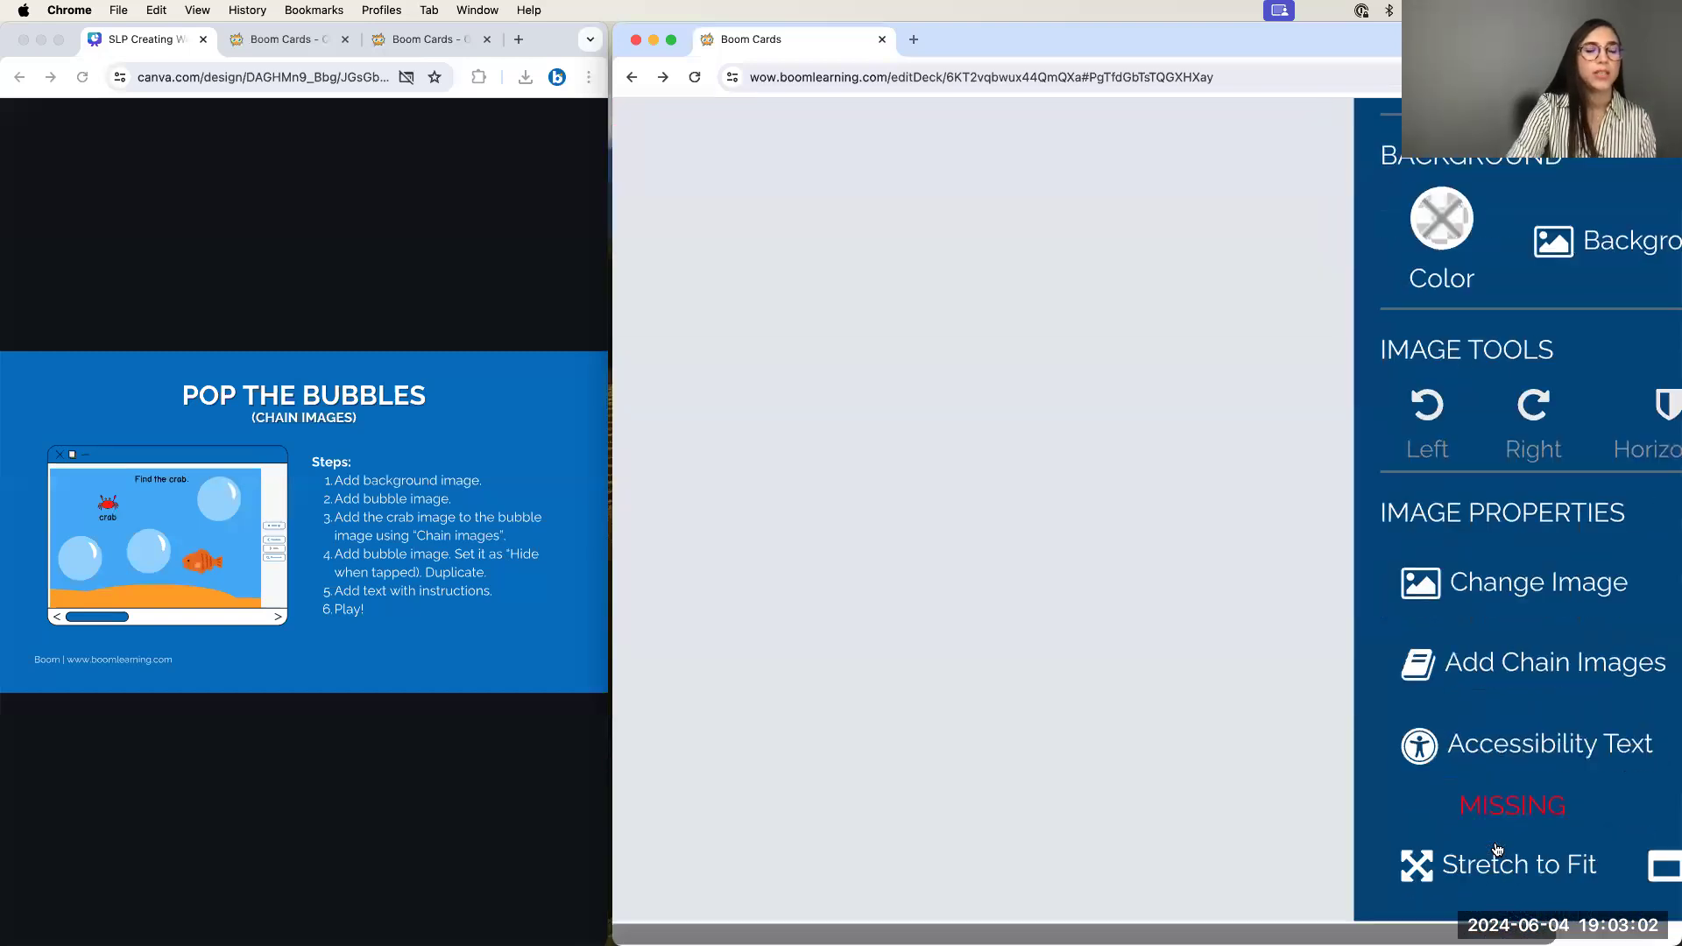
pyautogui.hscroll(2, 1497, 850)
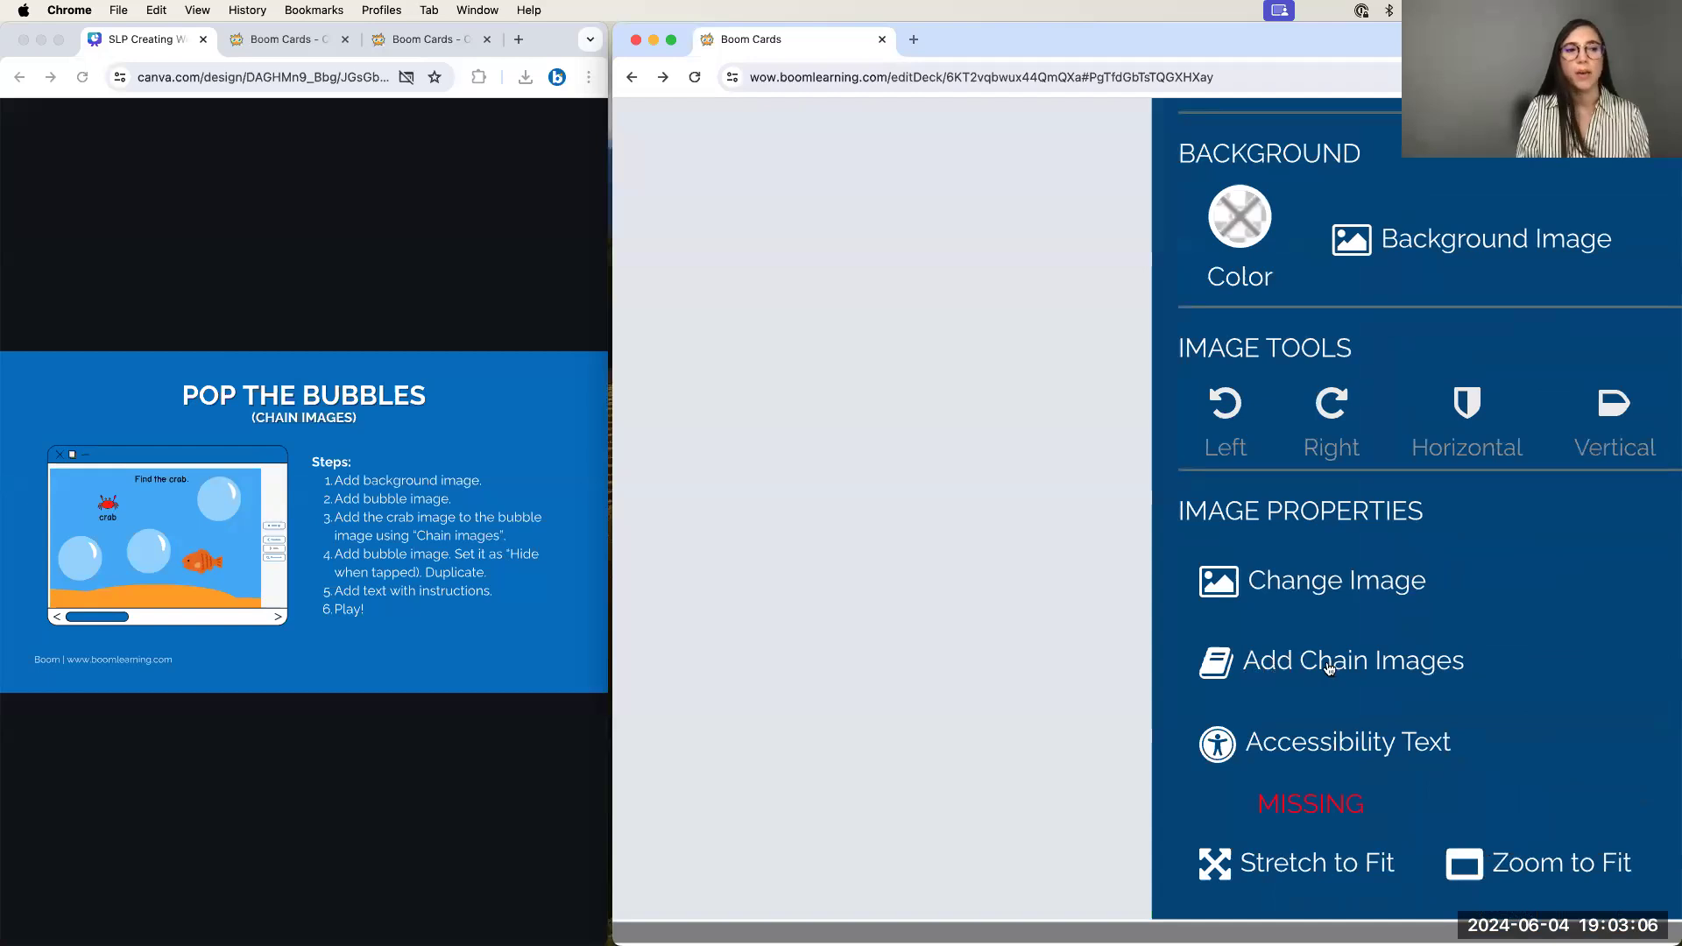
pyautogui.scroll(-5, 1414, 673)
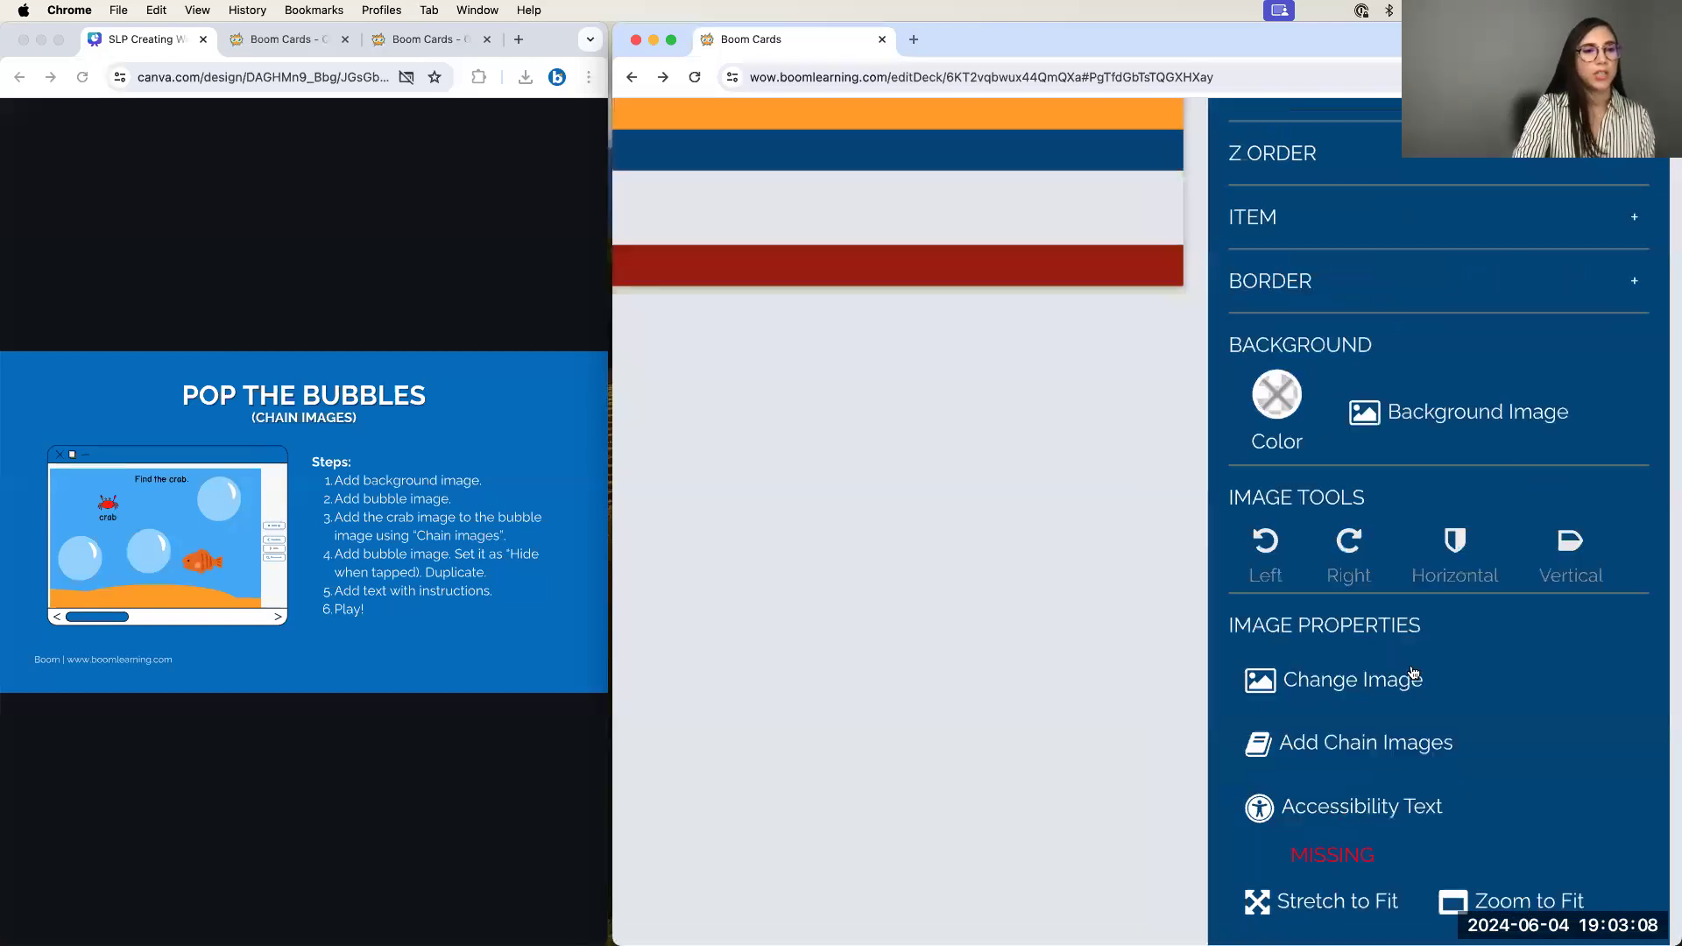
pyautogui.scroll(-5, 1413, 673)
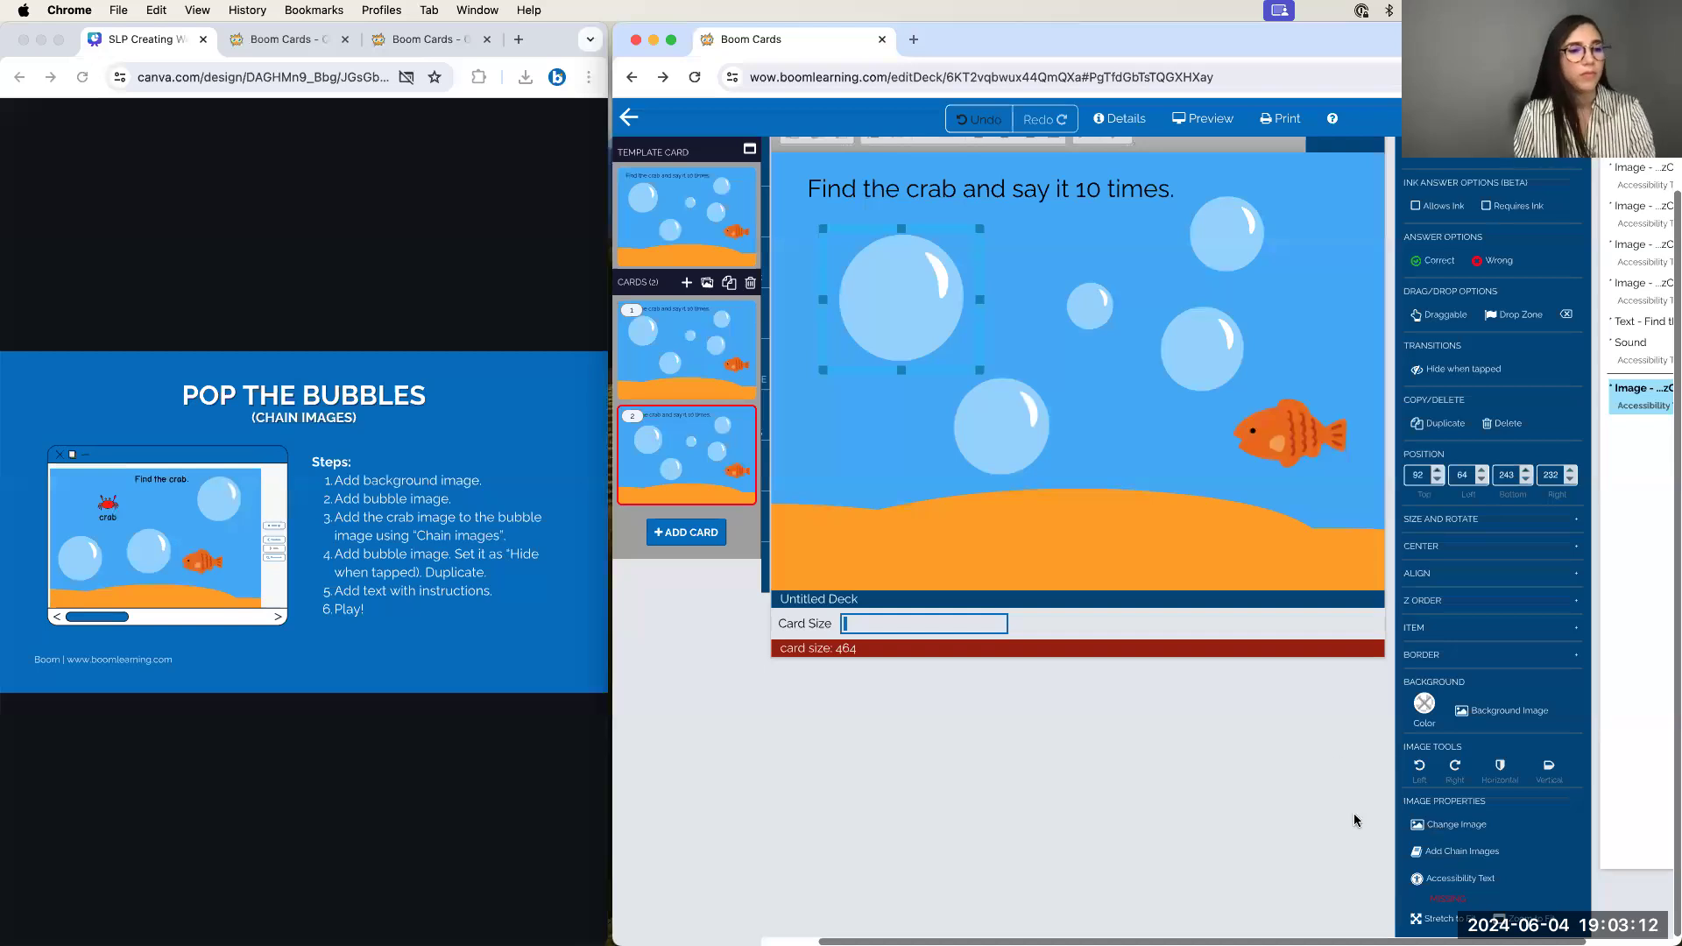
pyautogui.click(1479, 854)
pyautogui.click(1329, 257)
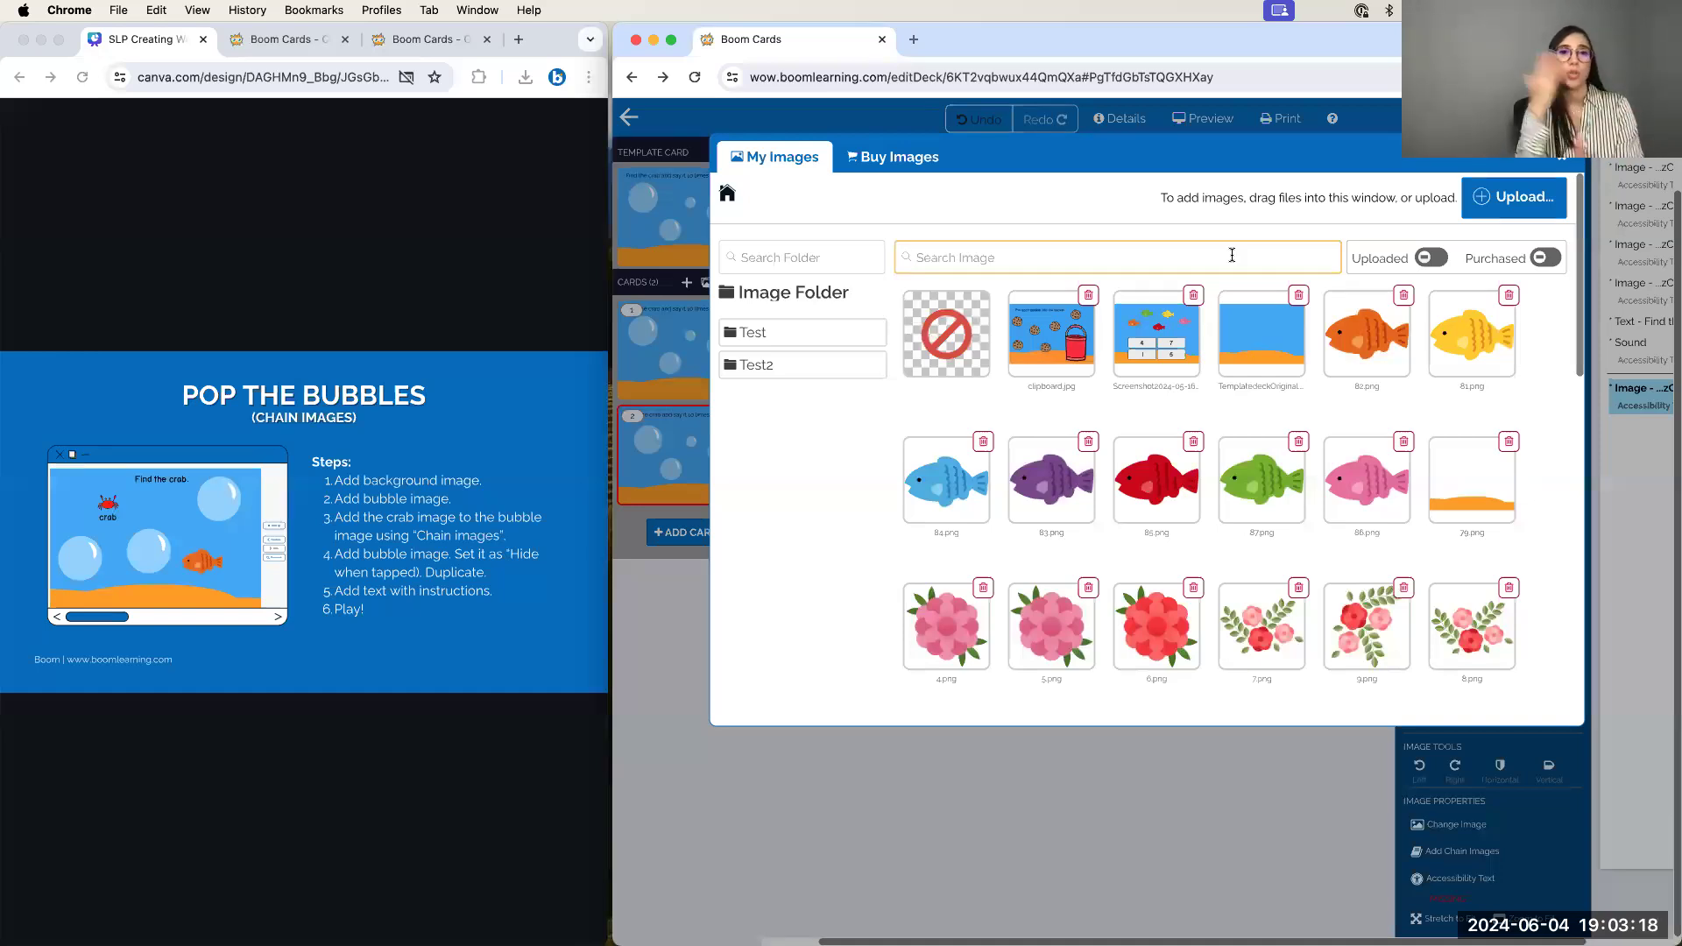
pyautogui.write('crab')
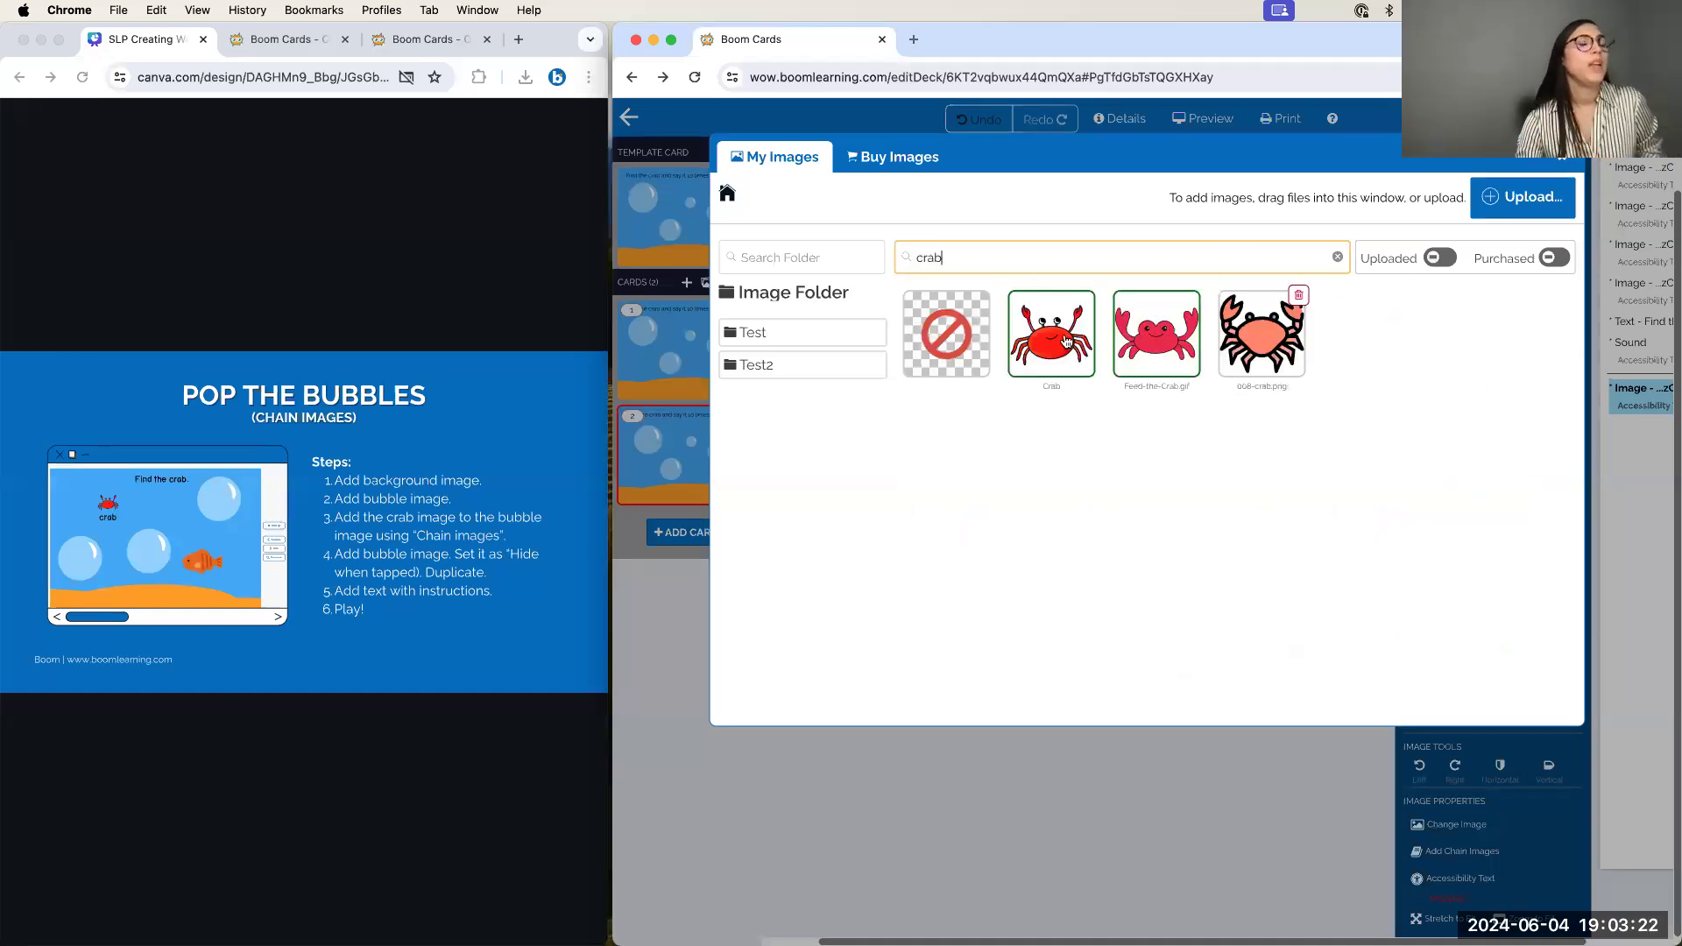
pyautogui.click(1066, 340)
pyautogui.scroll(-1, 1542, 792)
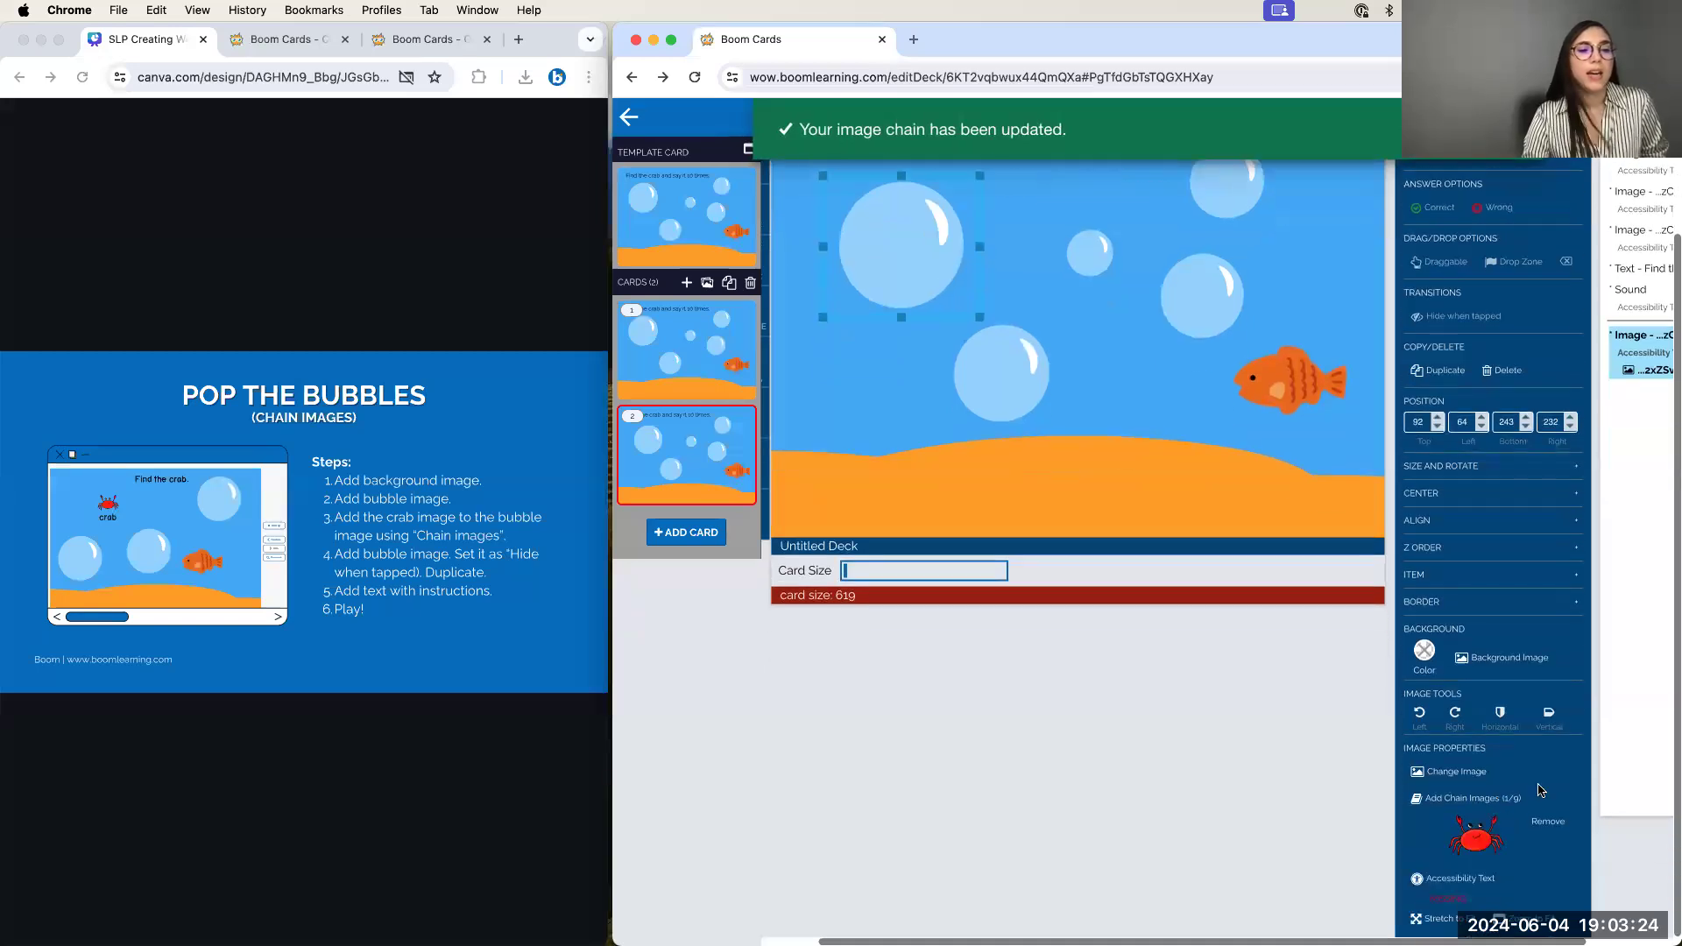
pyautogui.scroll(5, 1543, 789)
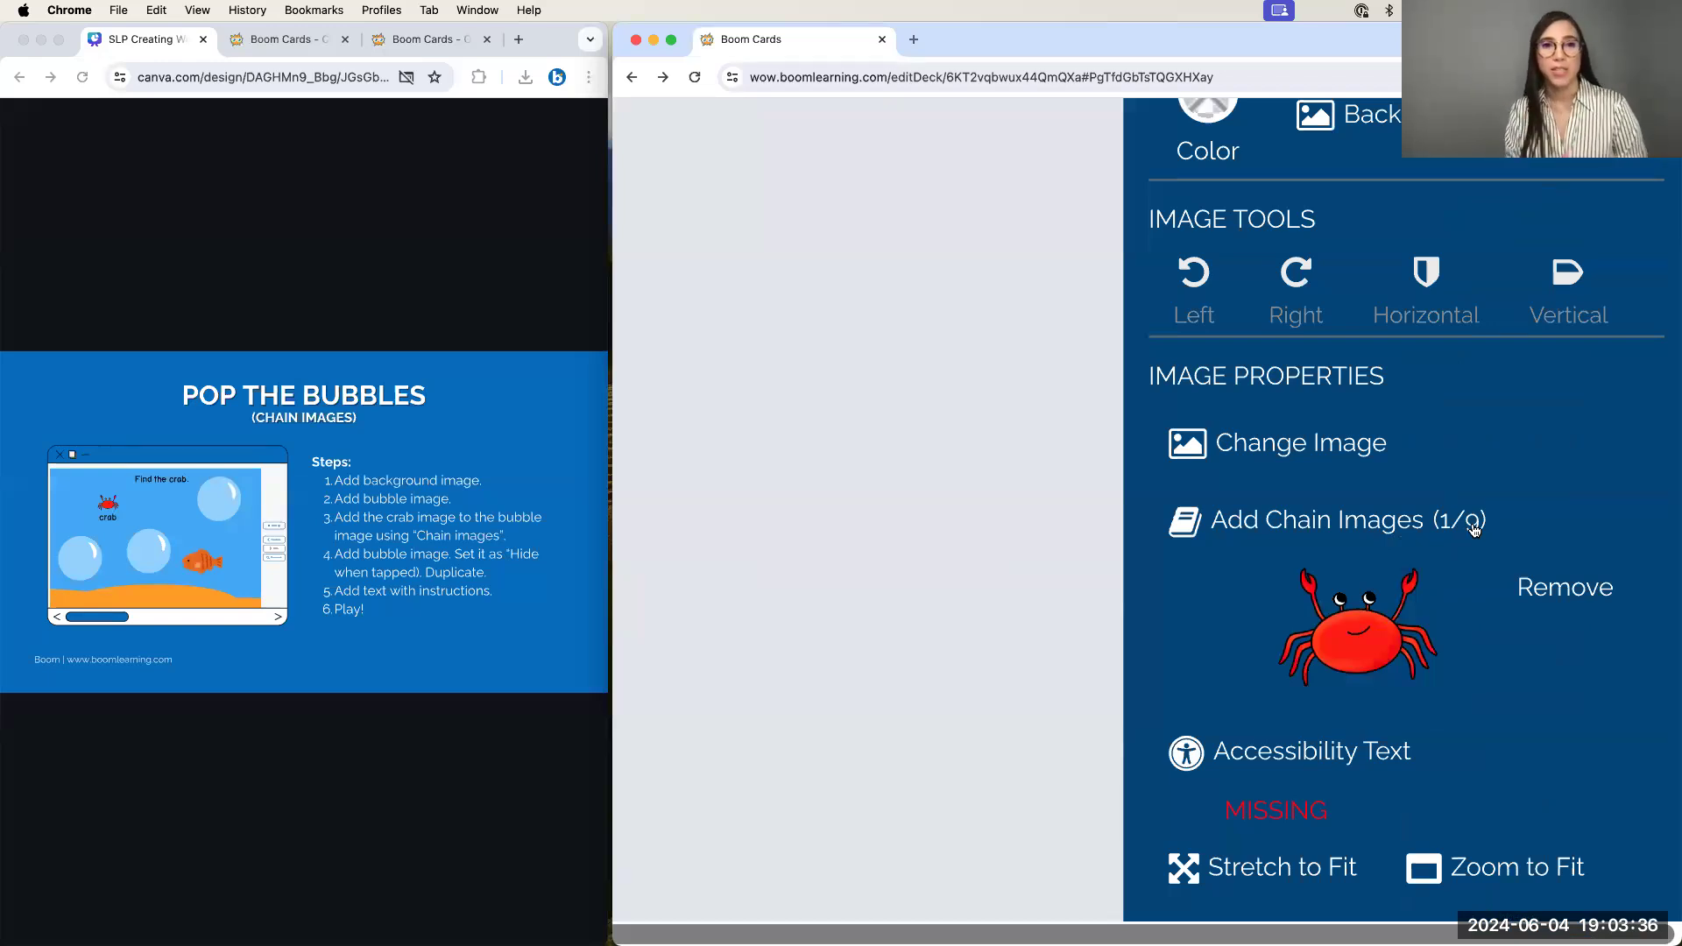
pyautogui.scroll(-10, 1474, 530)
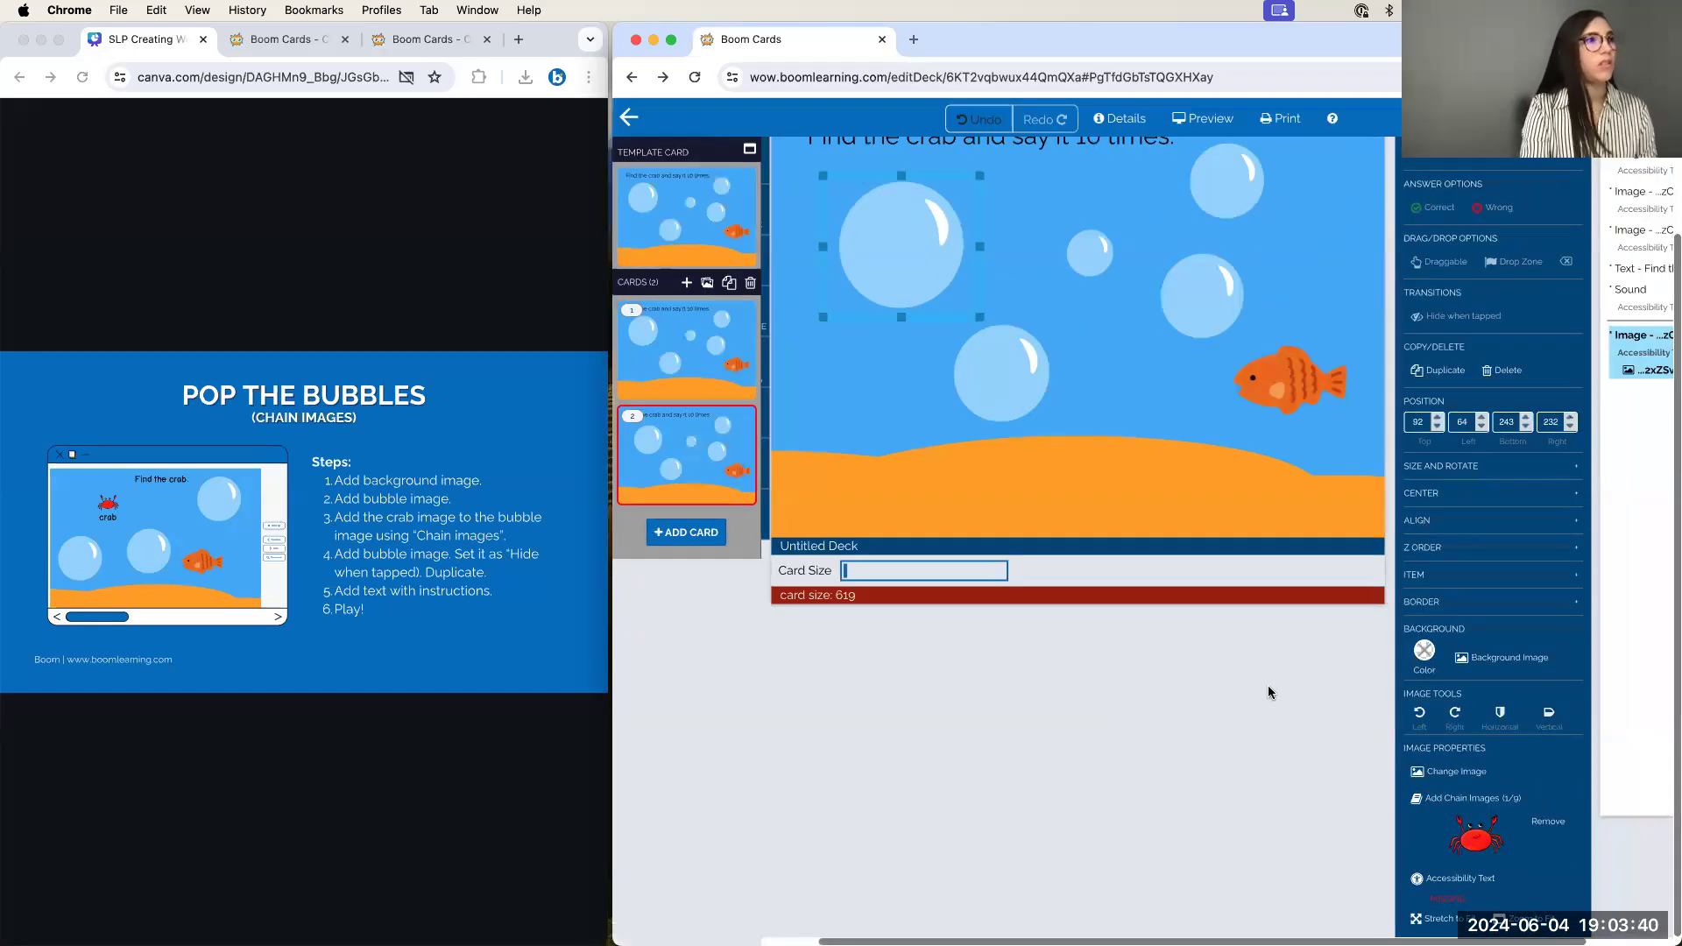
pyautogui.scroll(2, 1179, 632)
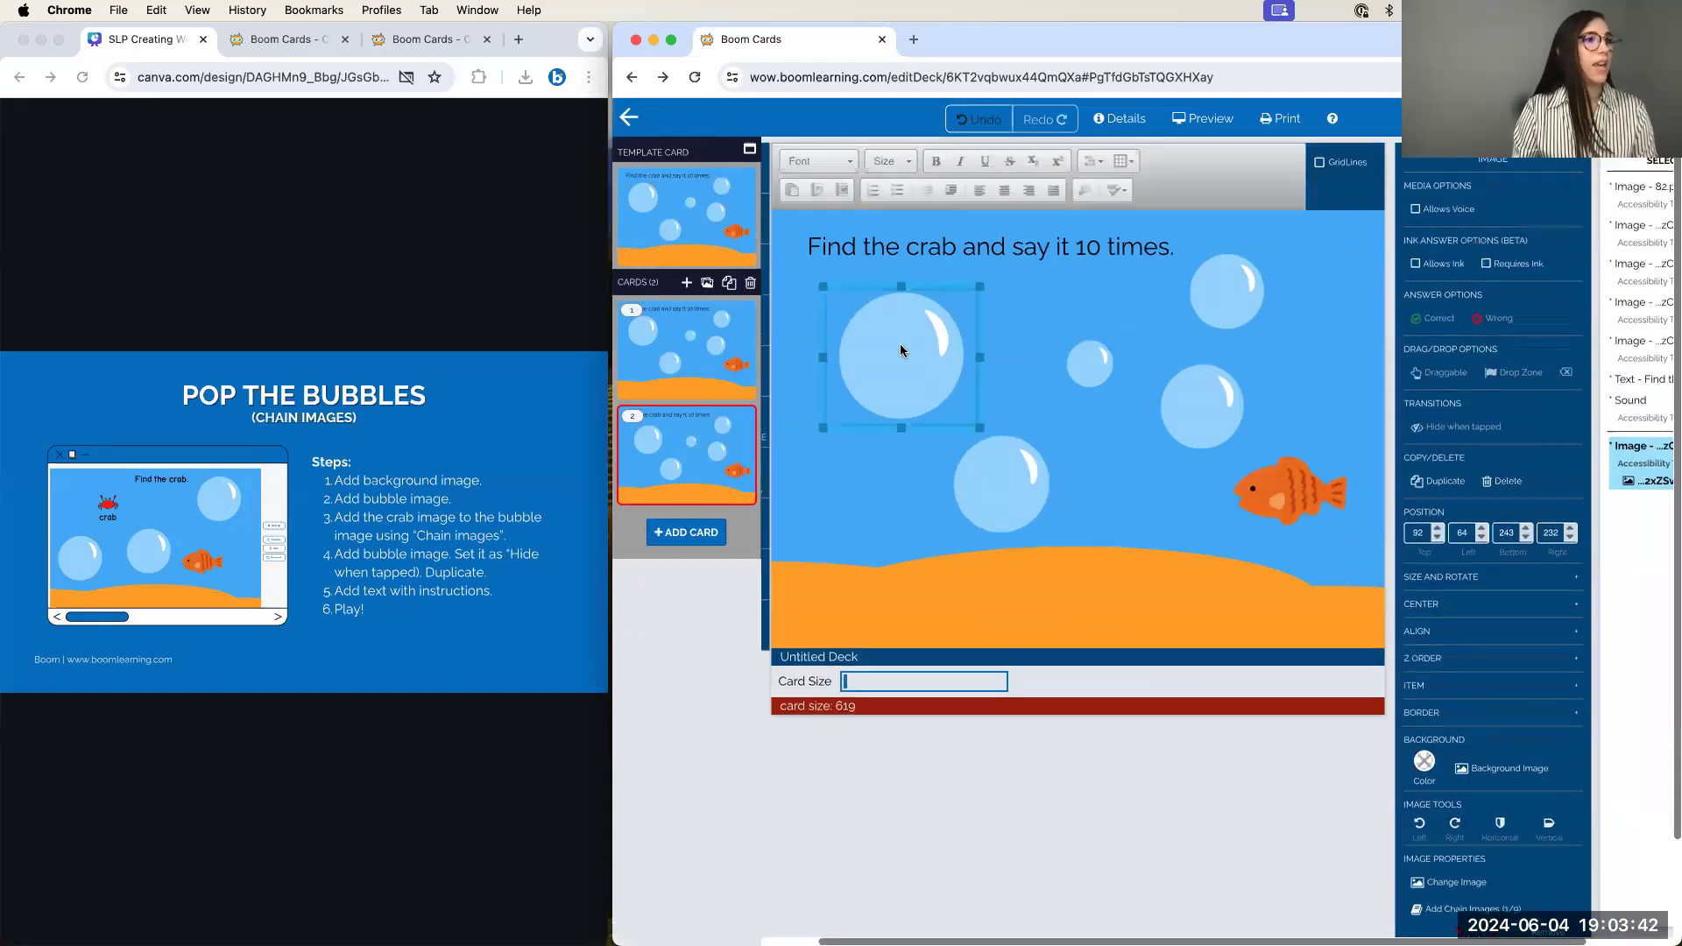
pyautogui.click(1144, 515)
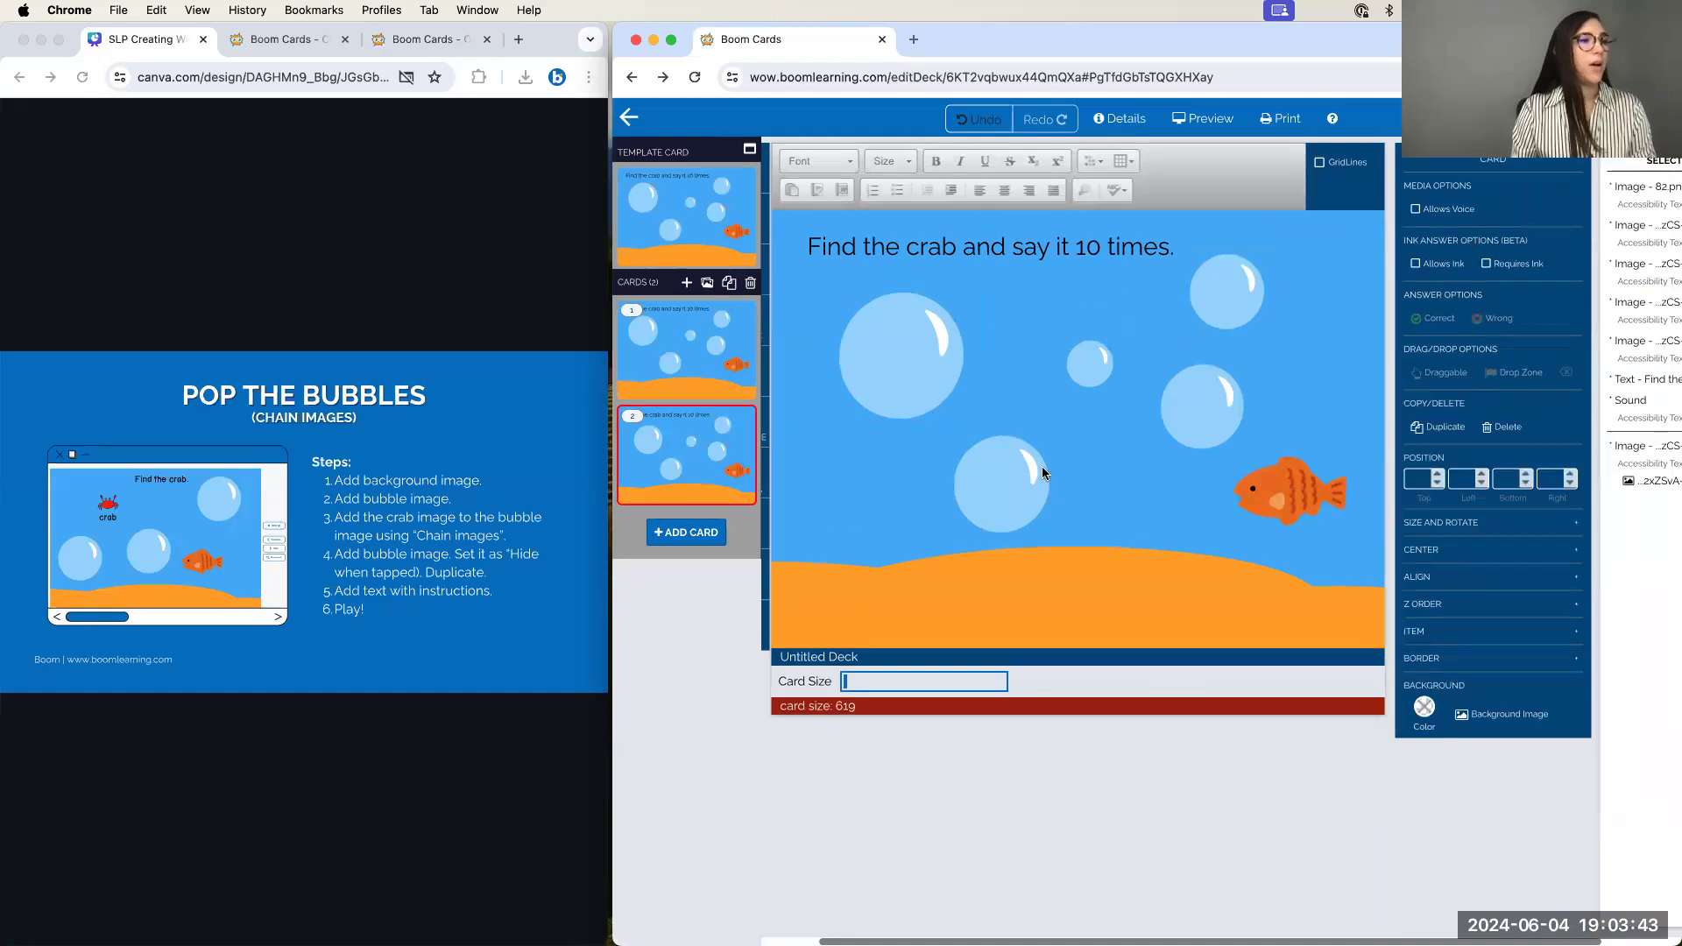
pyautogui.click(1001, 489)
pyautogui.click(1090, 356)
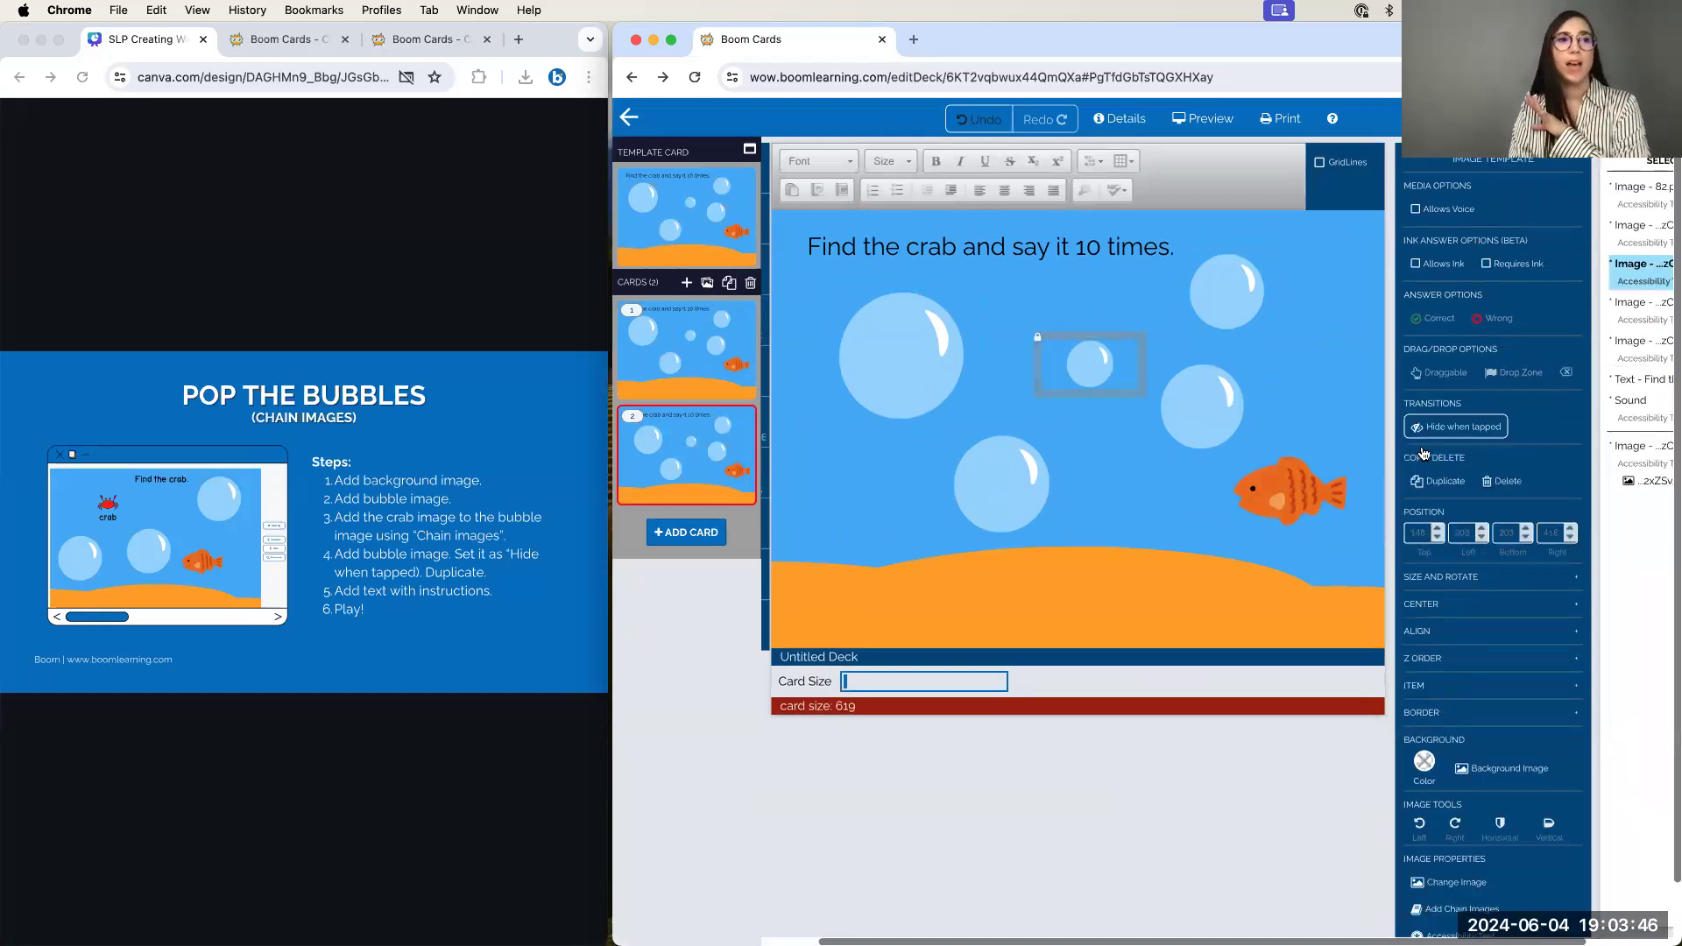
pyautogui.click(1292, 397)
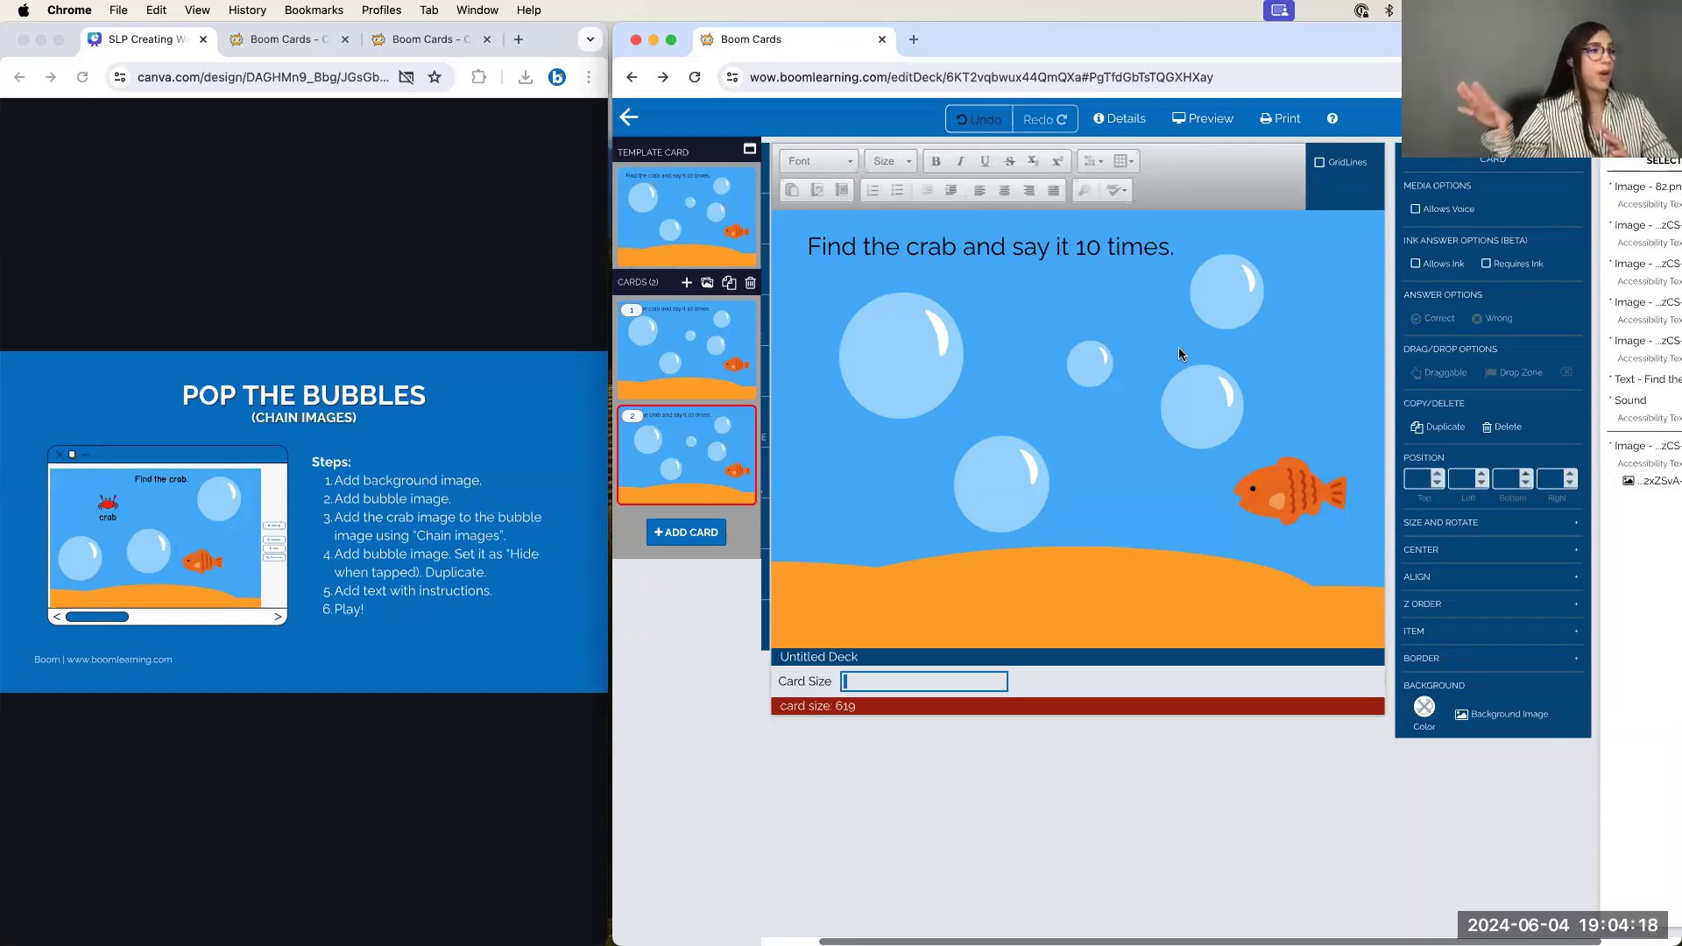
# Preview card 2, play the bubble sound and pop the lower, middle and large bubbles
pyautogui.click(1207, 122)
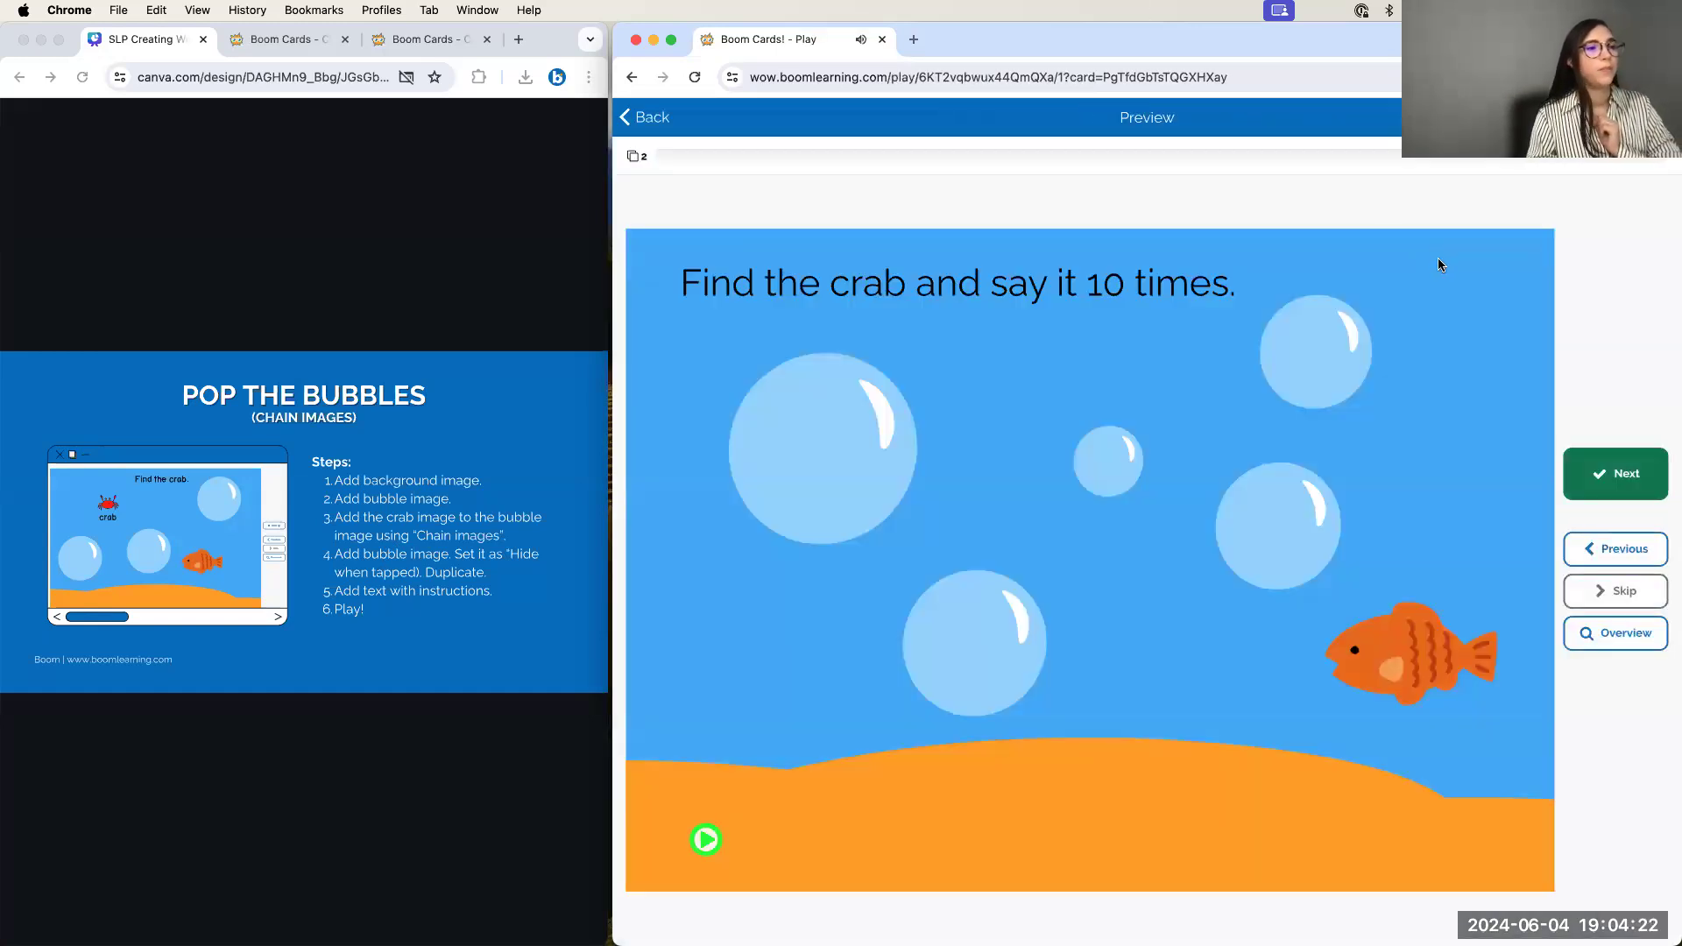
pyautogui.click(714, 850)
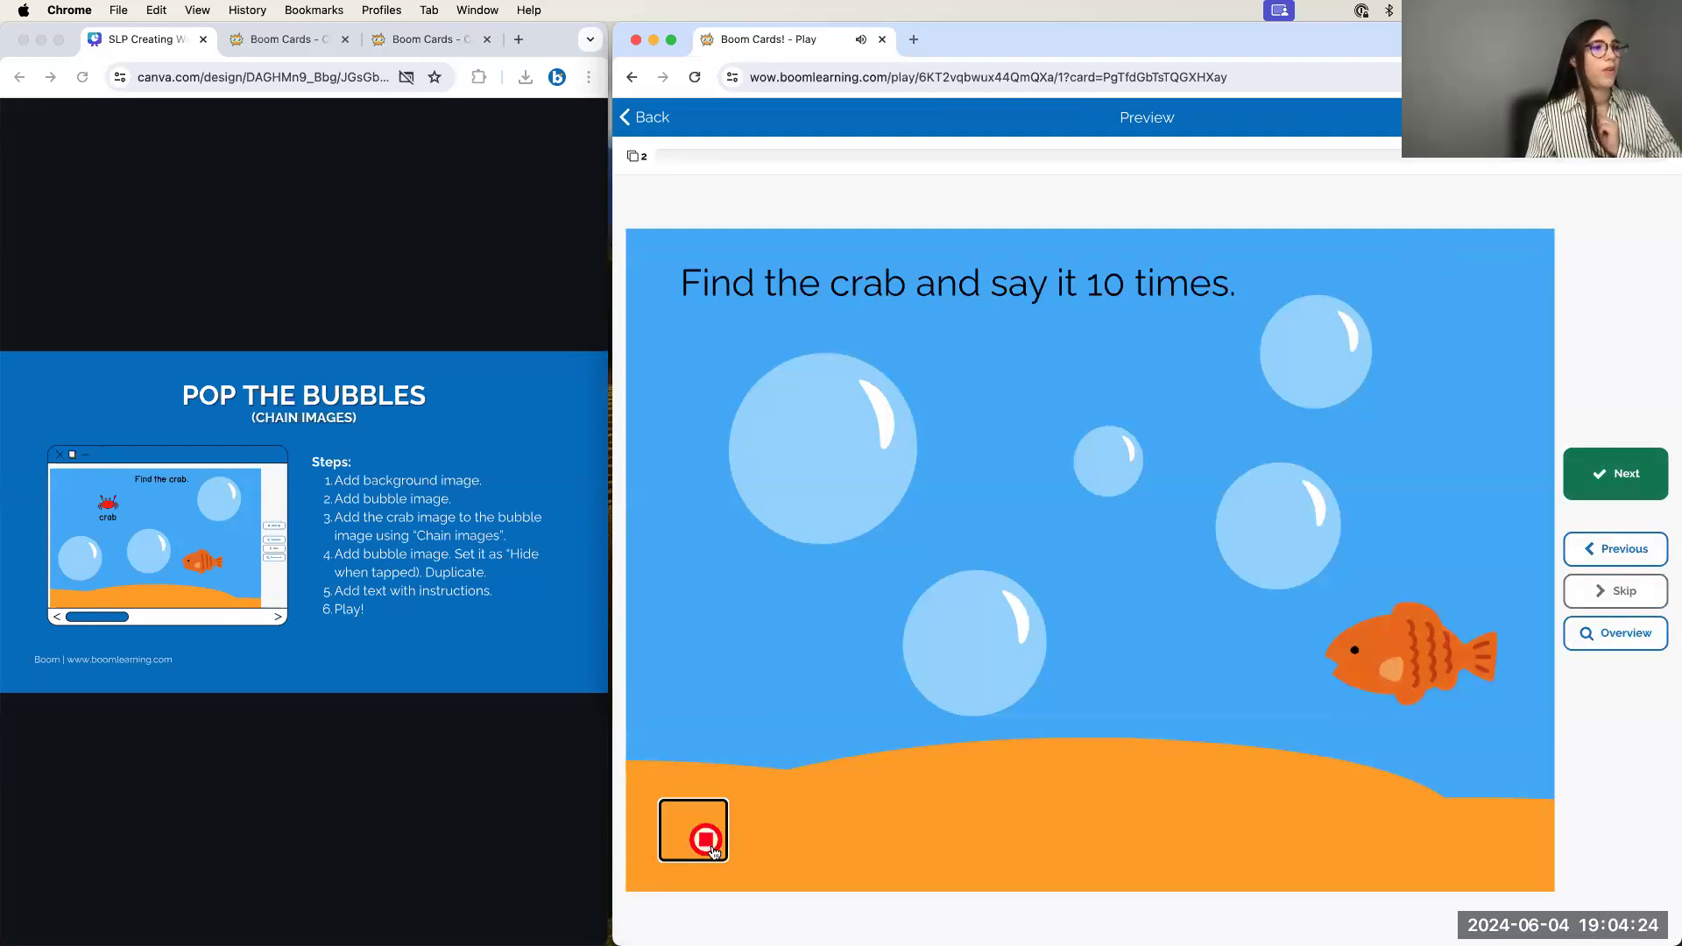
pyautogui.click(994, 636)
pyautogui.click(1111, 459)
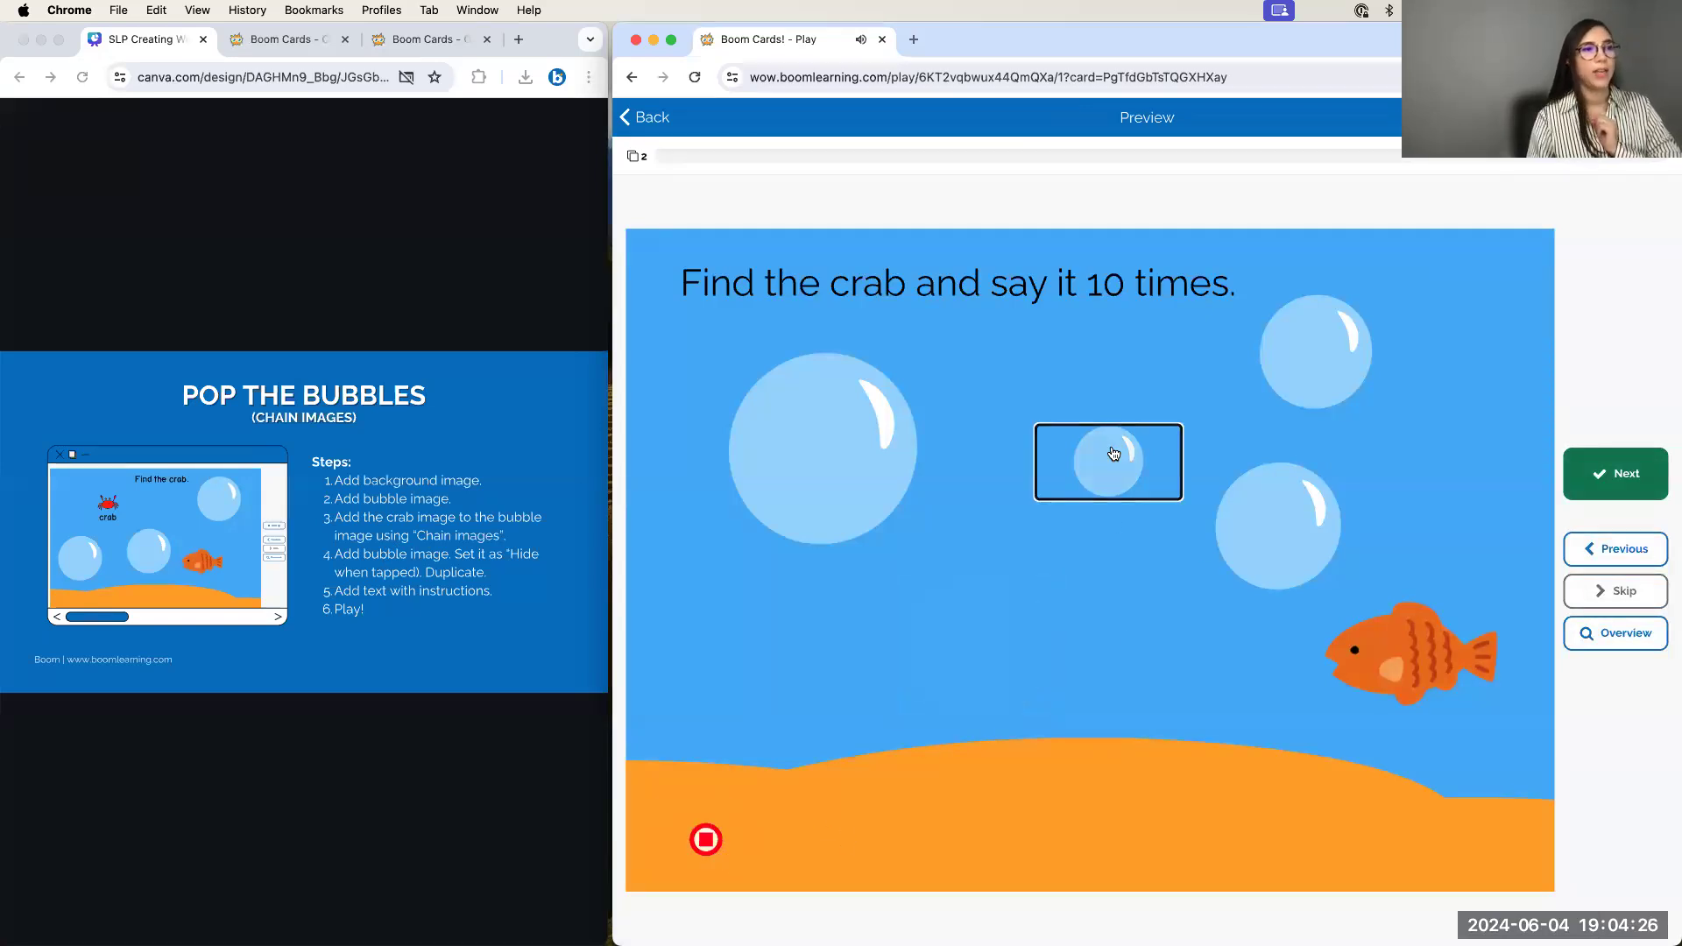
pyautogui.click(886, 499)
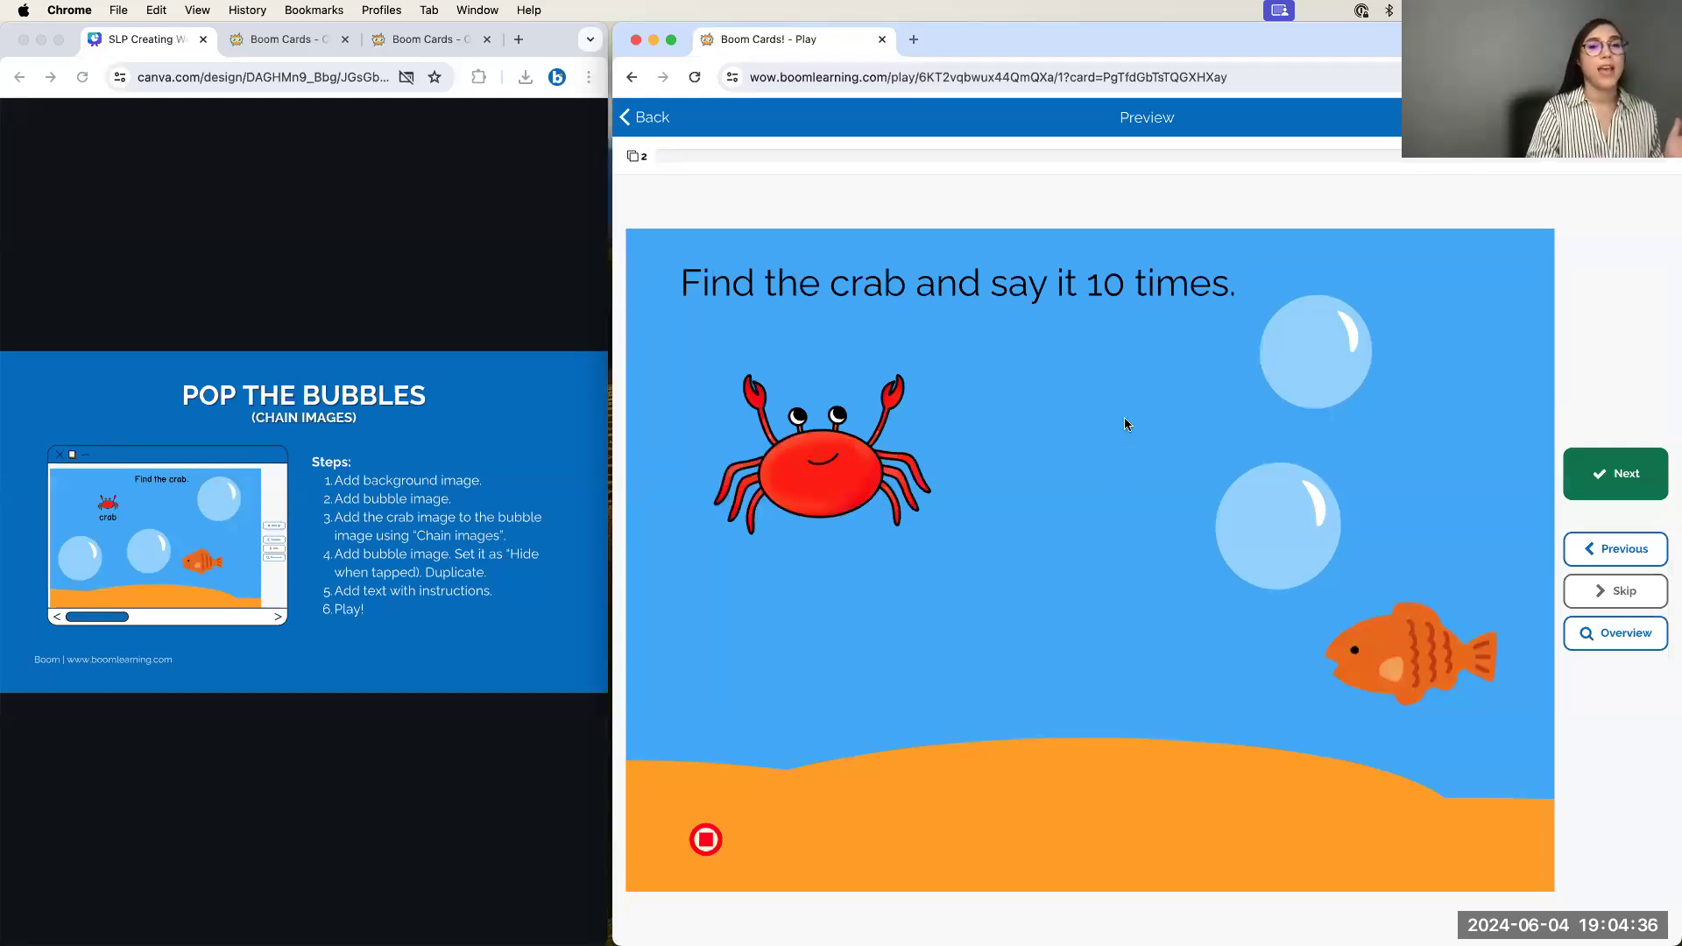
# Pop the top bubble, toggle the crab and bubble back and forth, then quit the preview
pyautogui.click(1328, 340)
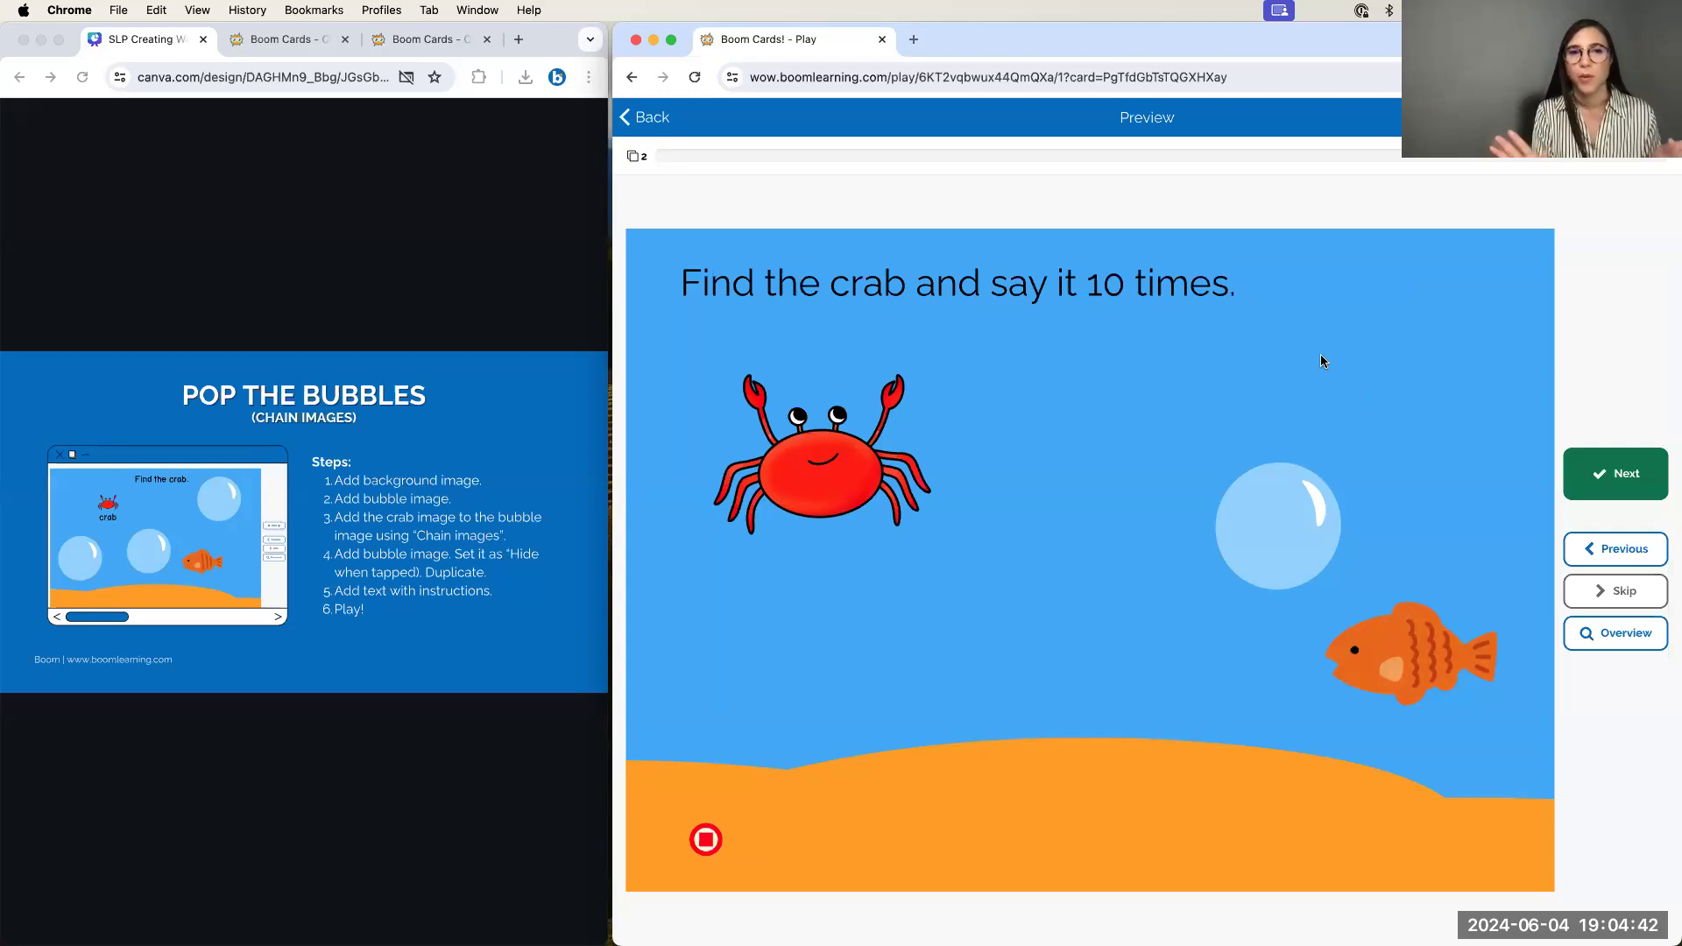
pyautogui.click(876, 459)
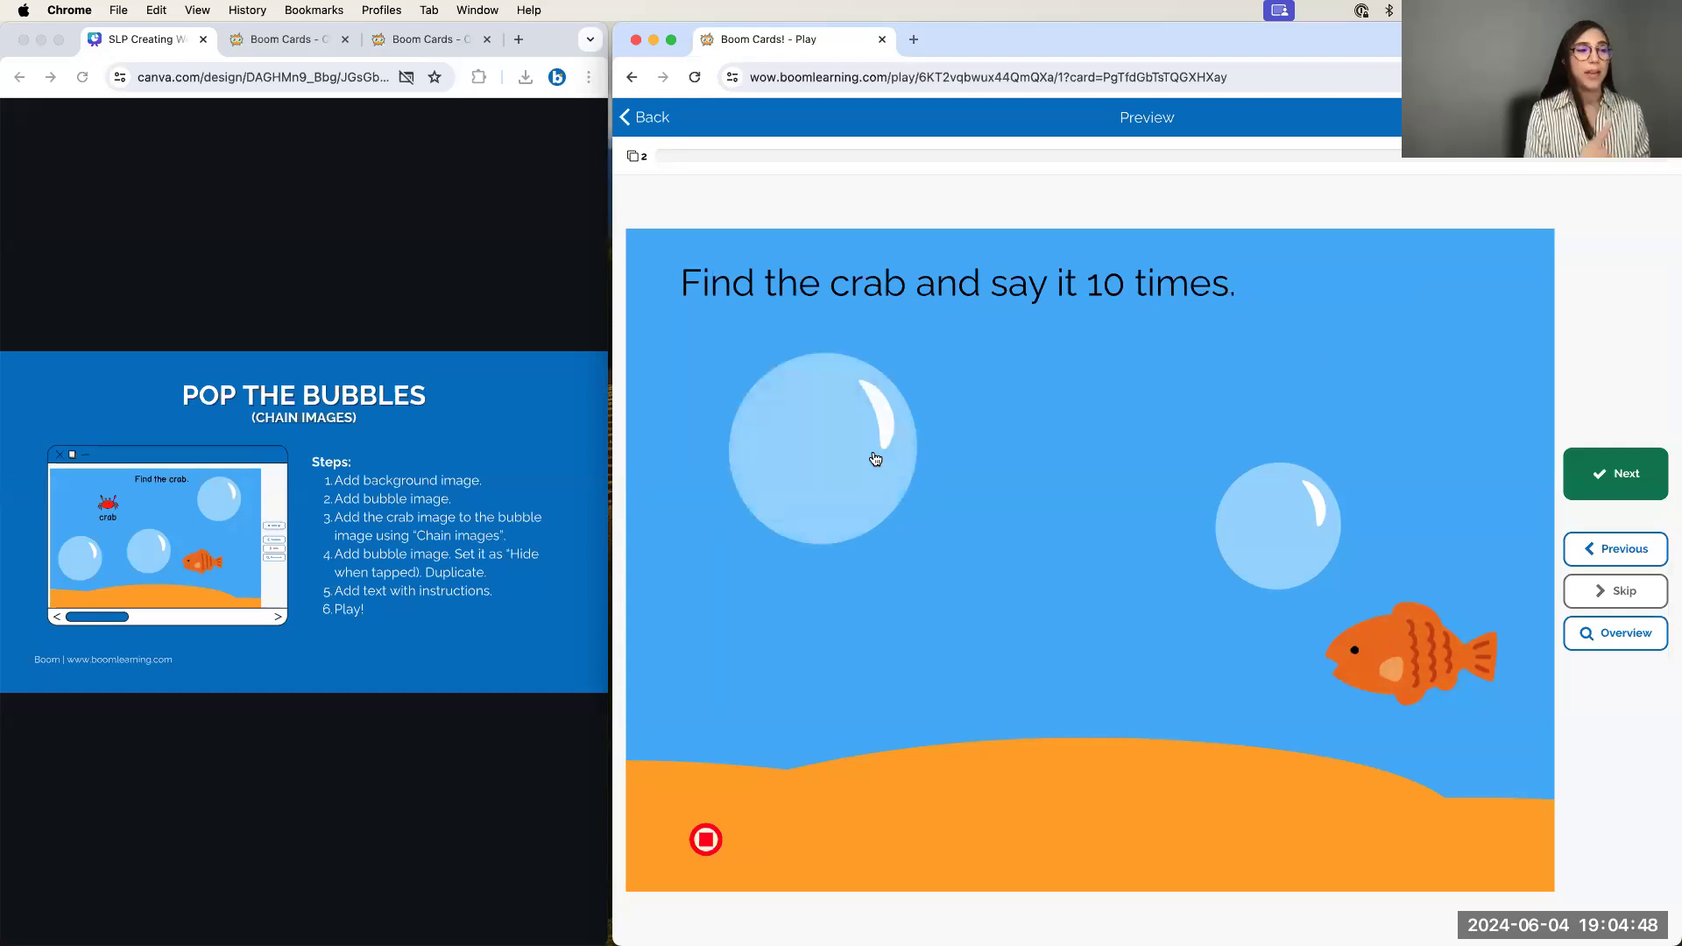
pyautogui.click(875, 459)
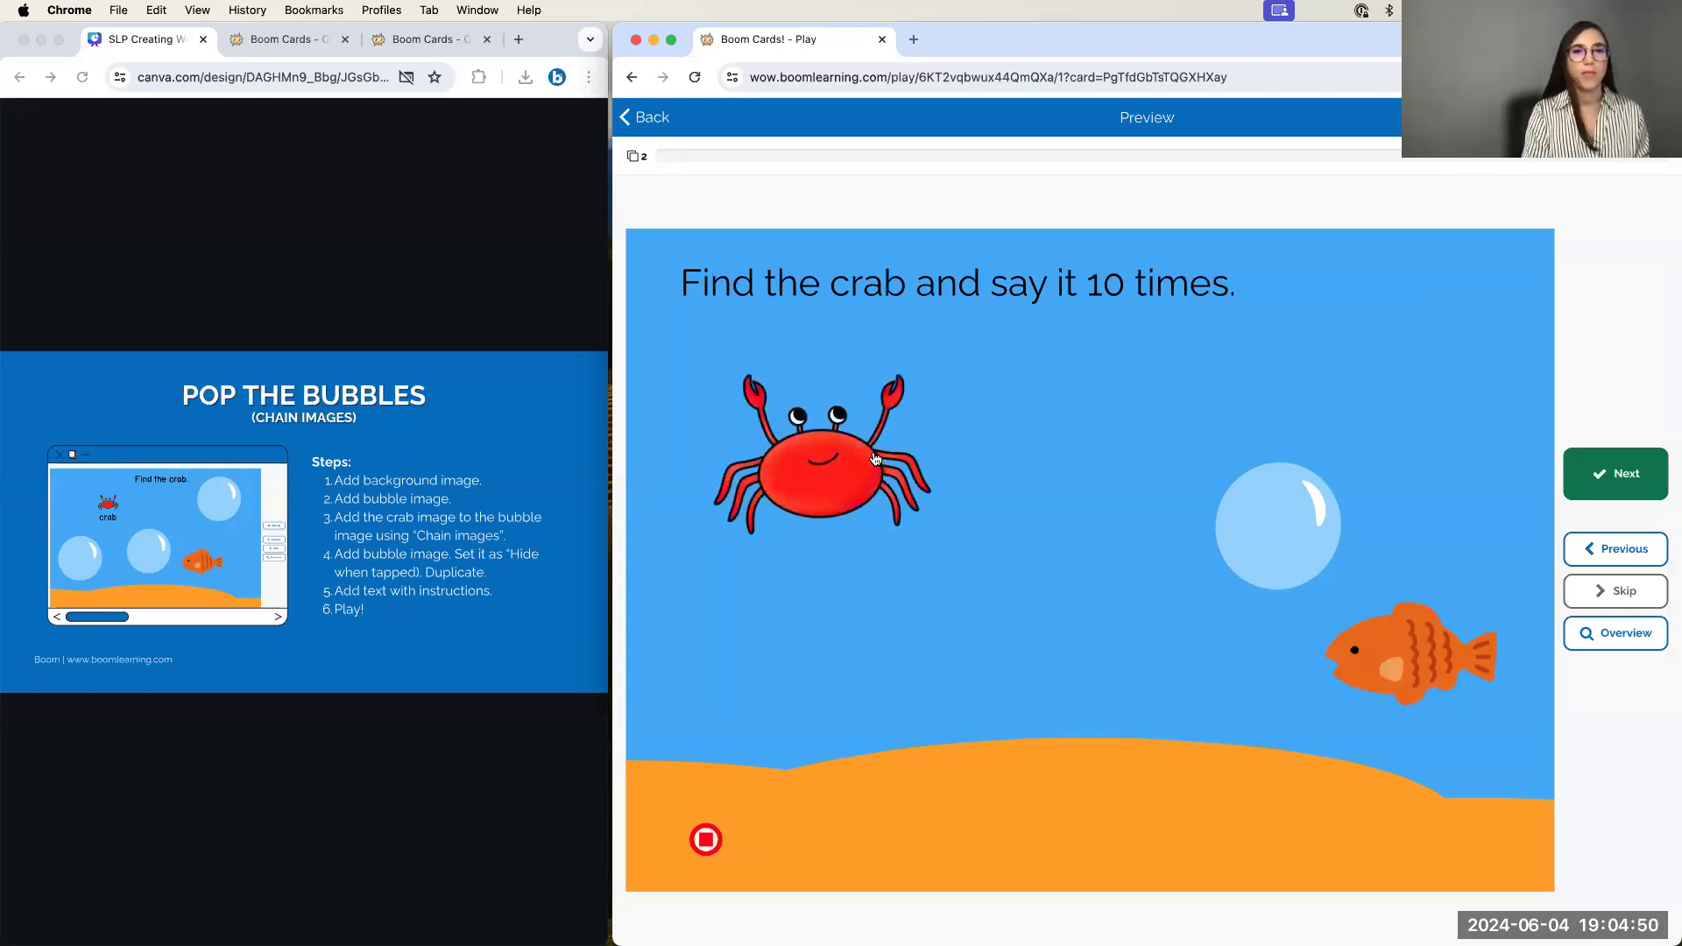
pyautogui.click(876, 458)
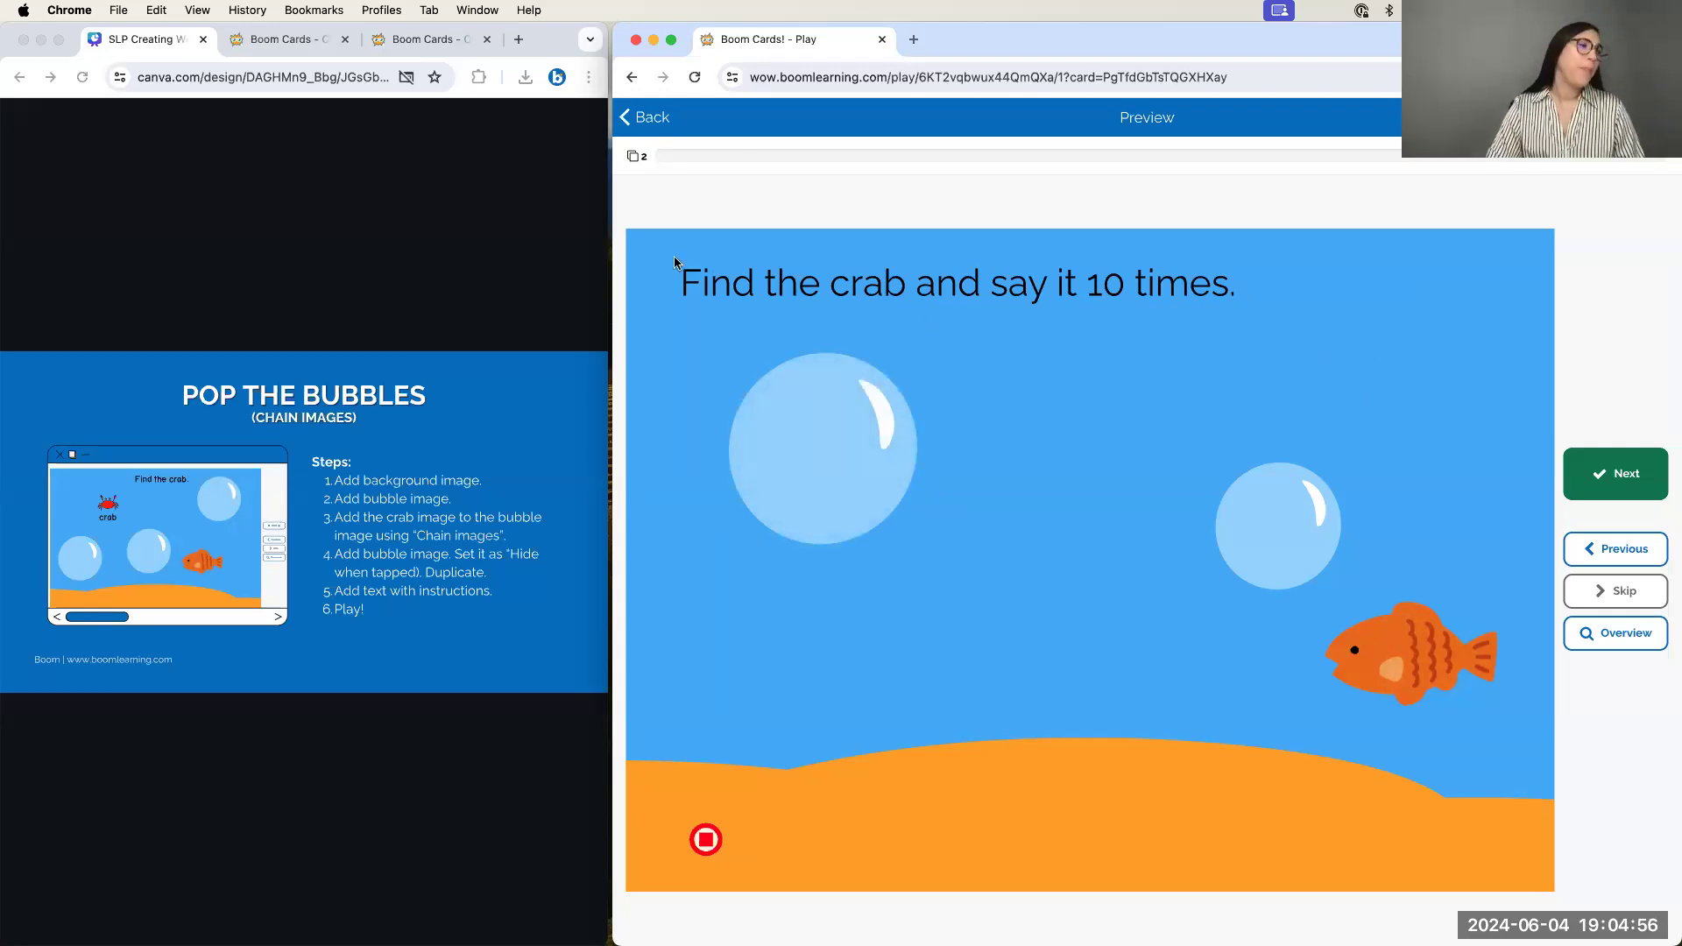
pyautogui.click(653, 119)
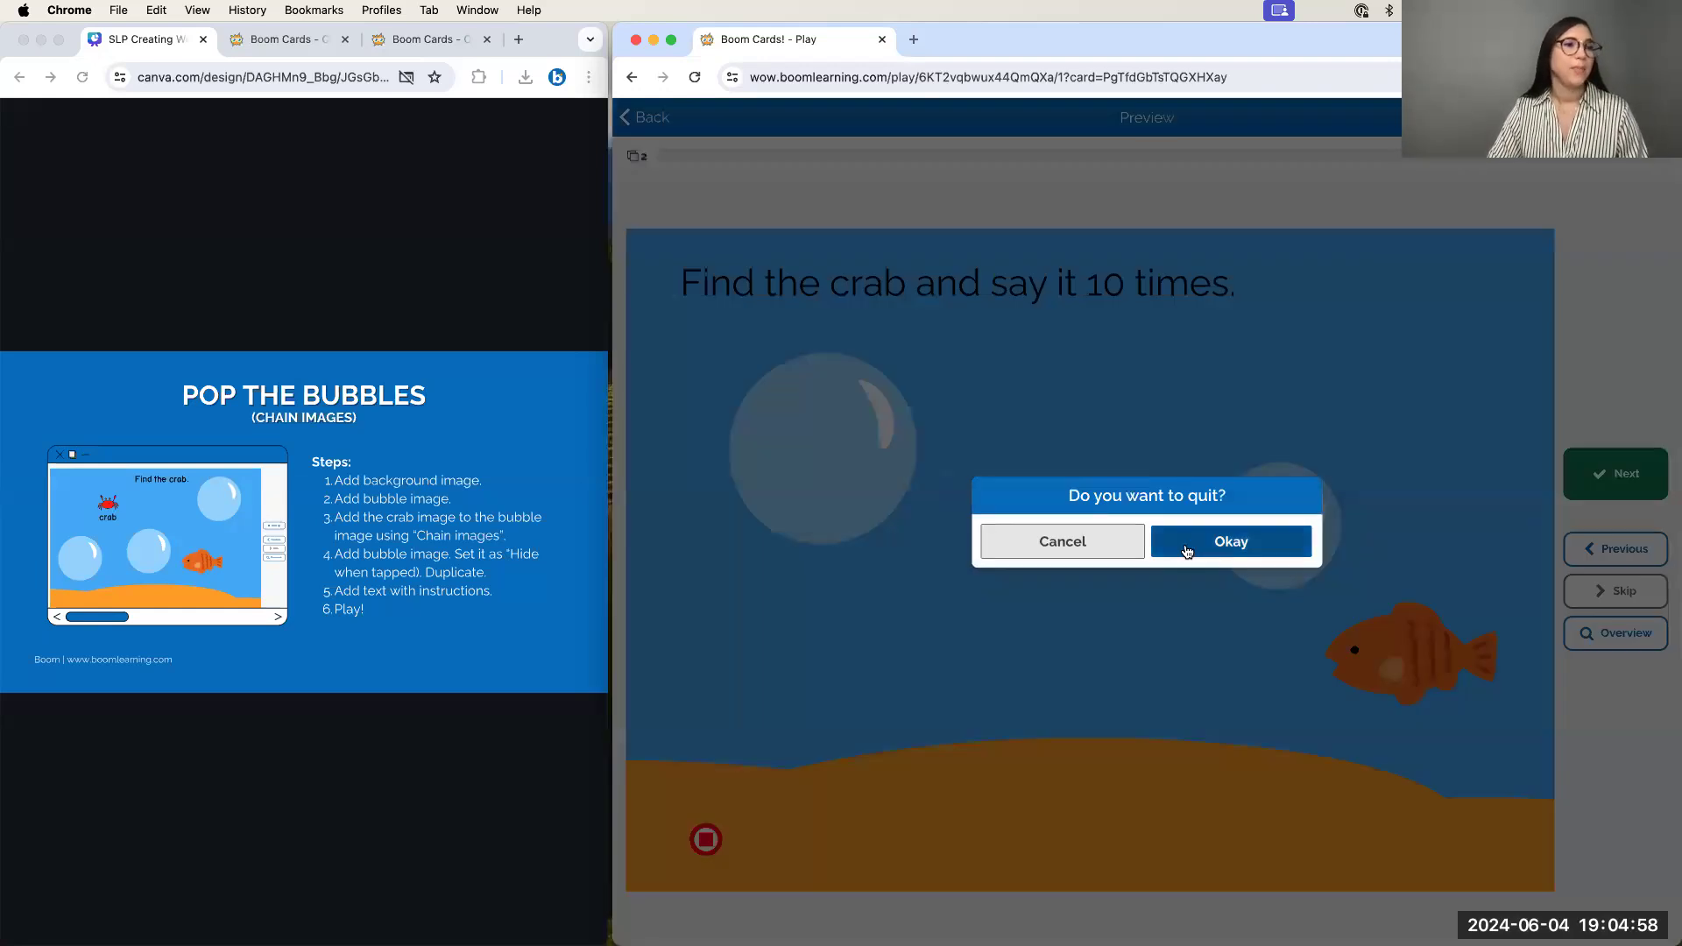
pyautogui.click(1187, 550)
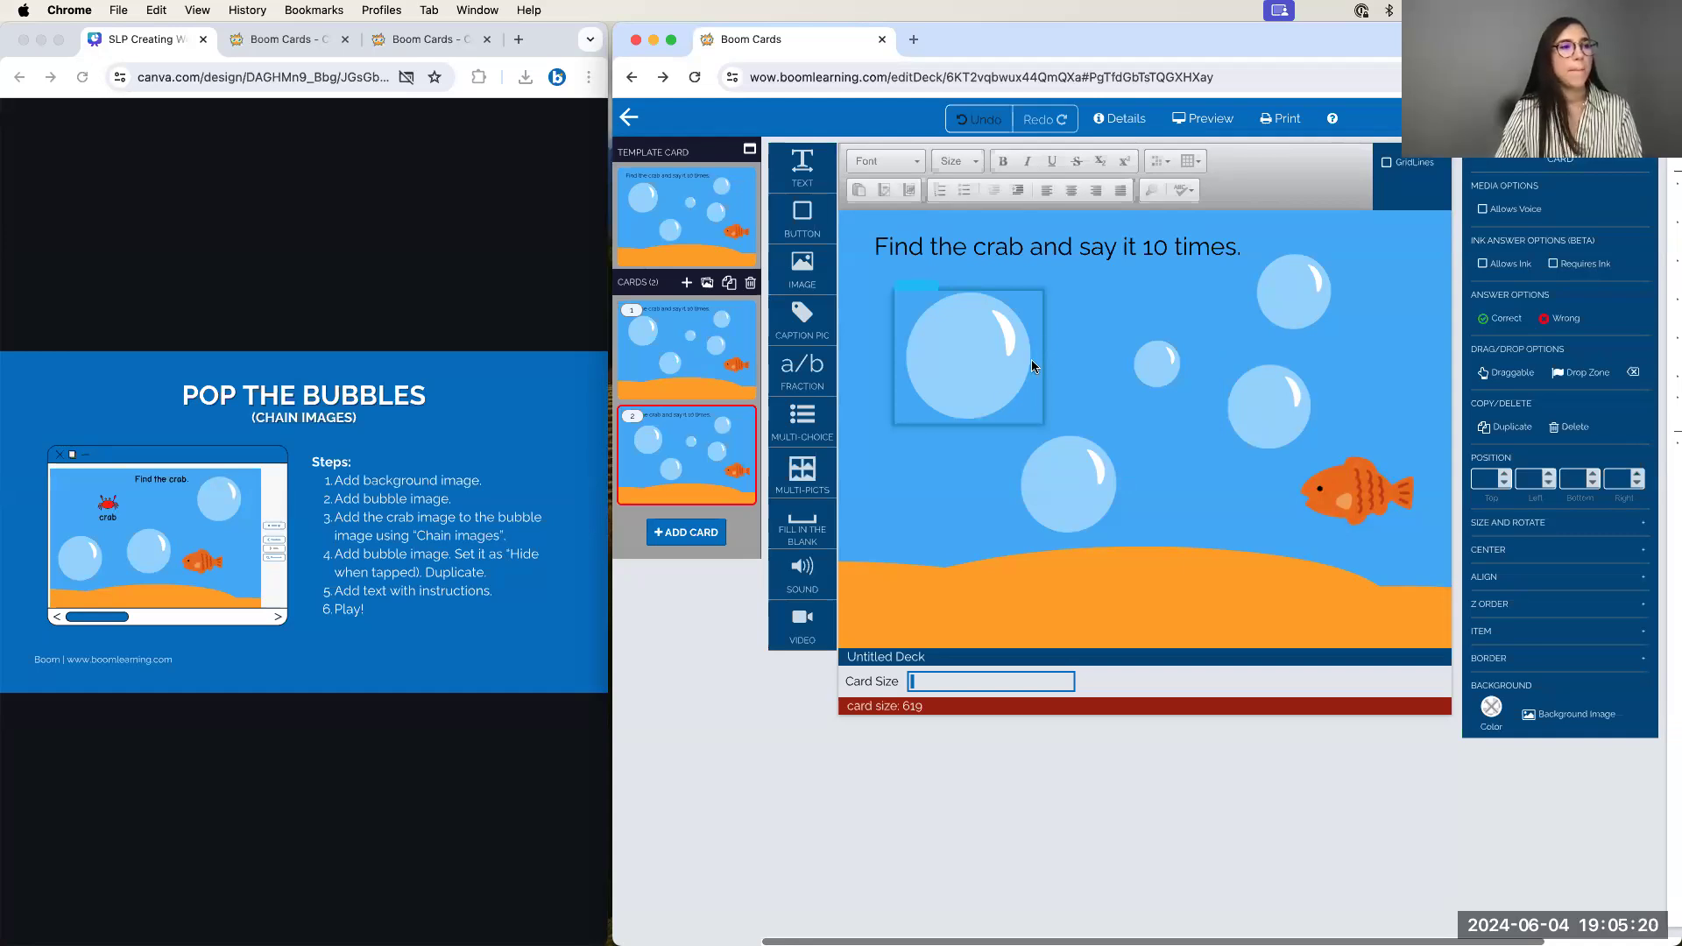
# Place a bubbles.mp3 sound element on card 2 and tuck it behind the large bubble
pyautogui.moveTo(807, 590); pyautogui.dragTo(1244, 542)
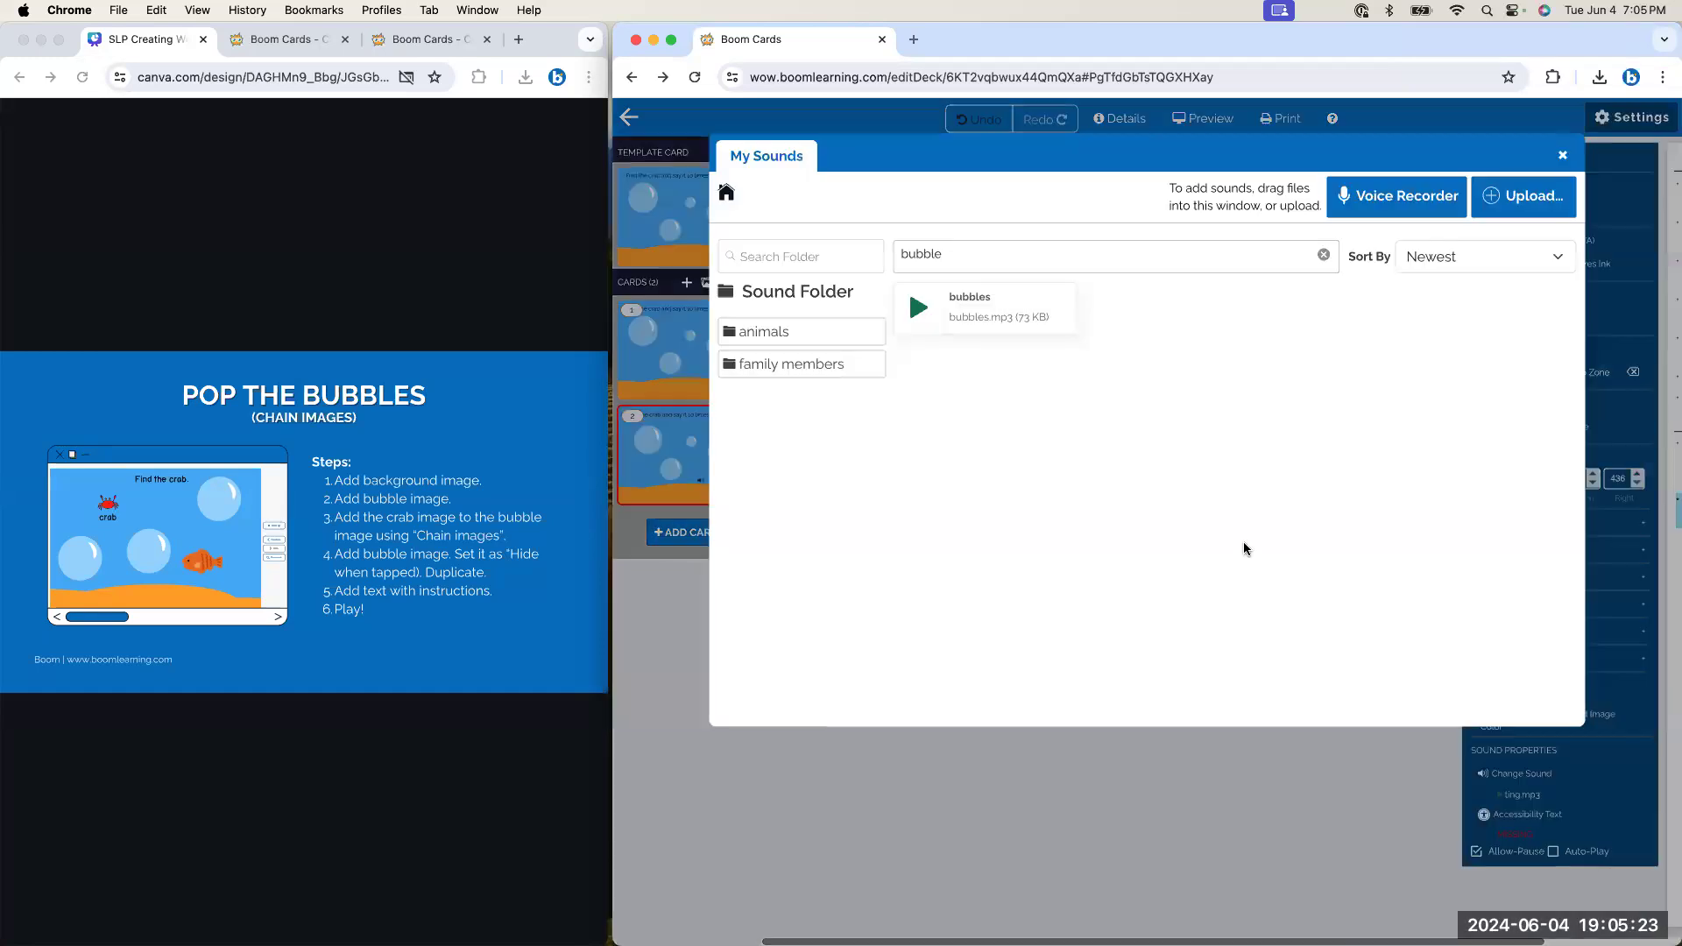
pyautogui.click(997, 323)
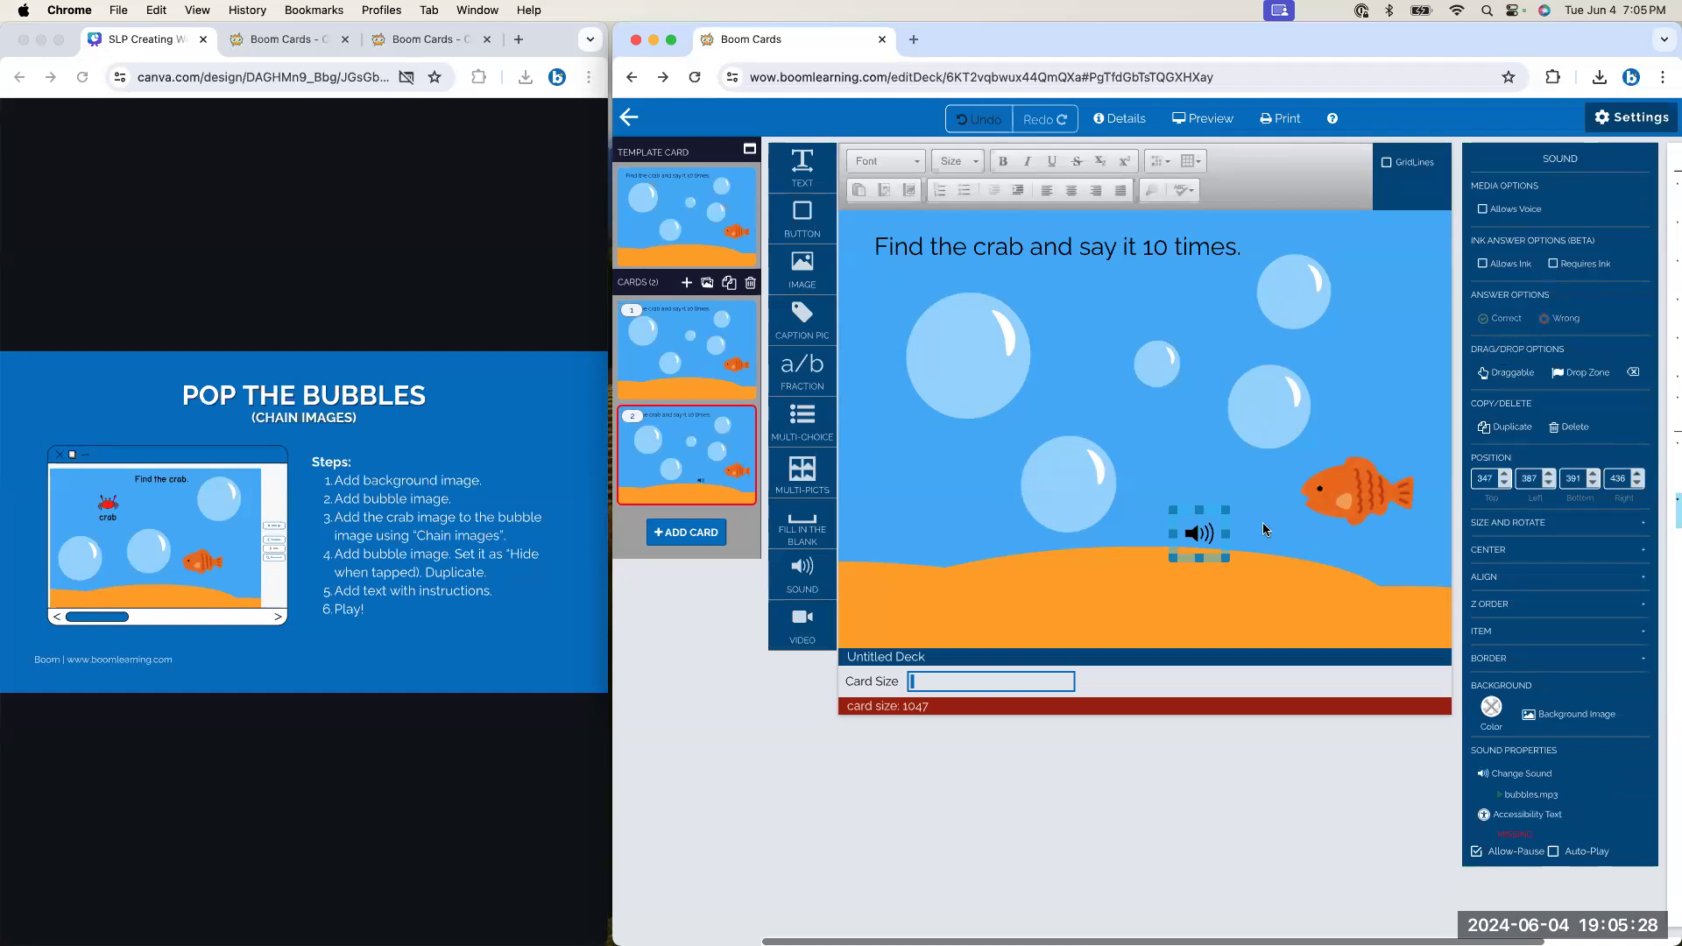
pyautogui.moveTo(1227, 508); pyautogui.dragTo(1244, 489)
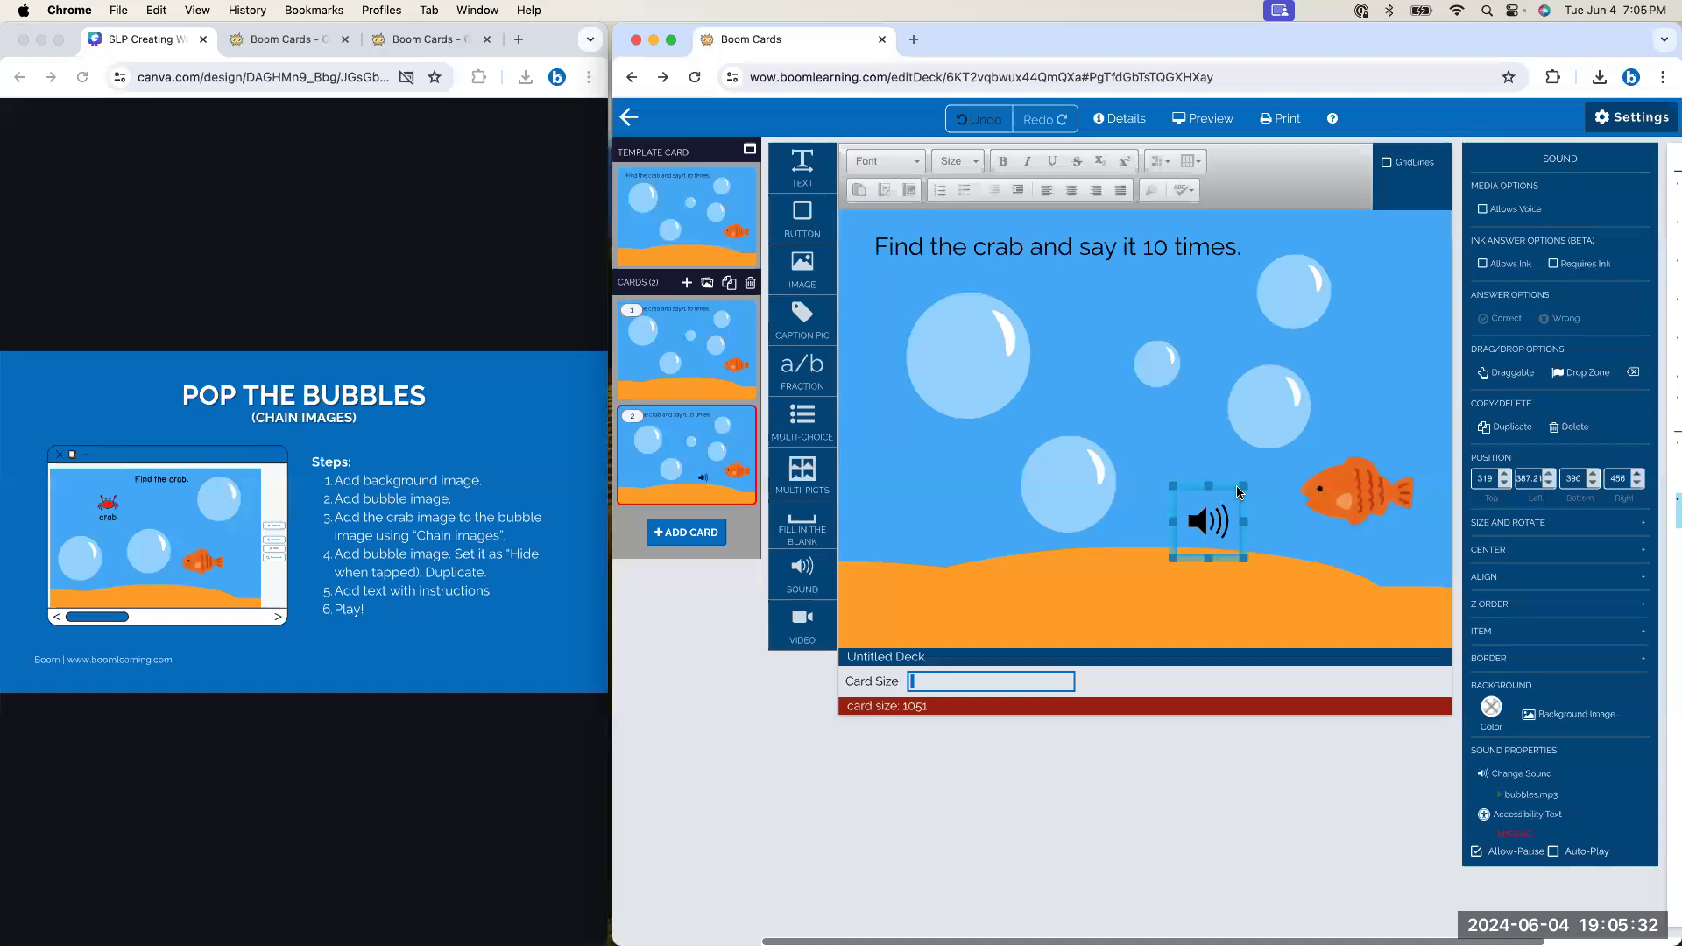
pyautogui.doubleClick(1212, 521)
pyautogui.click(987, 316)
pyautogui.click(984, 325)
pyautogui.moveTo(984, 324); pyautogui.dragTo(967, 329)
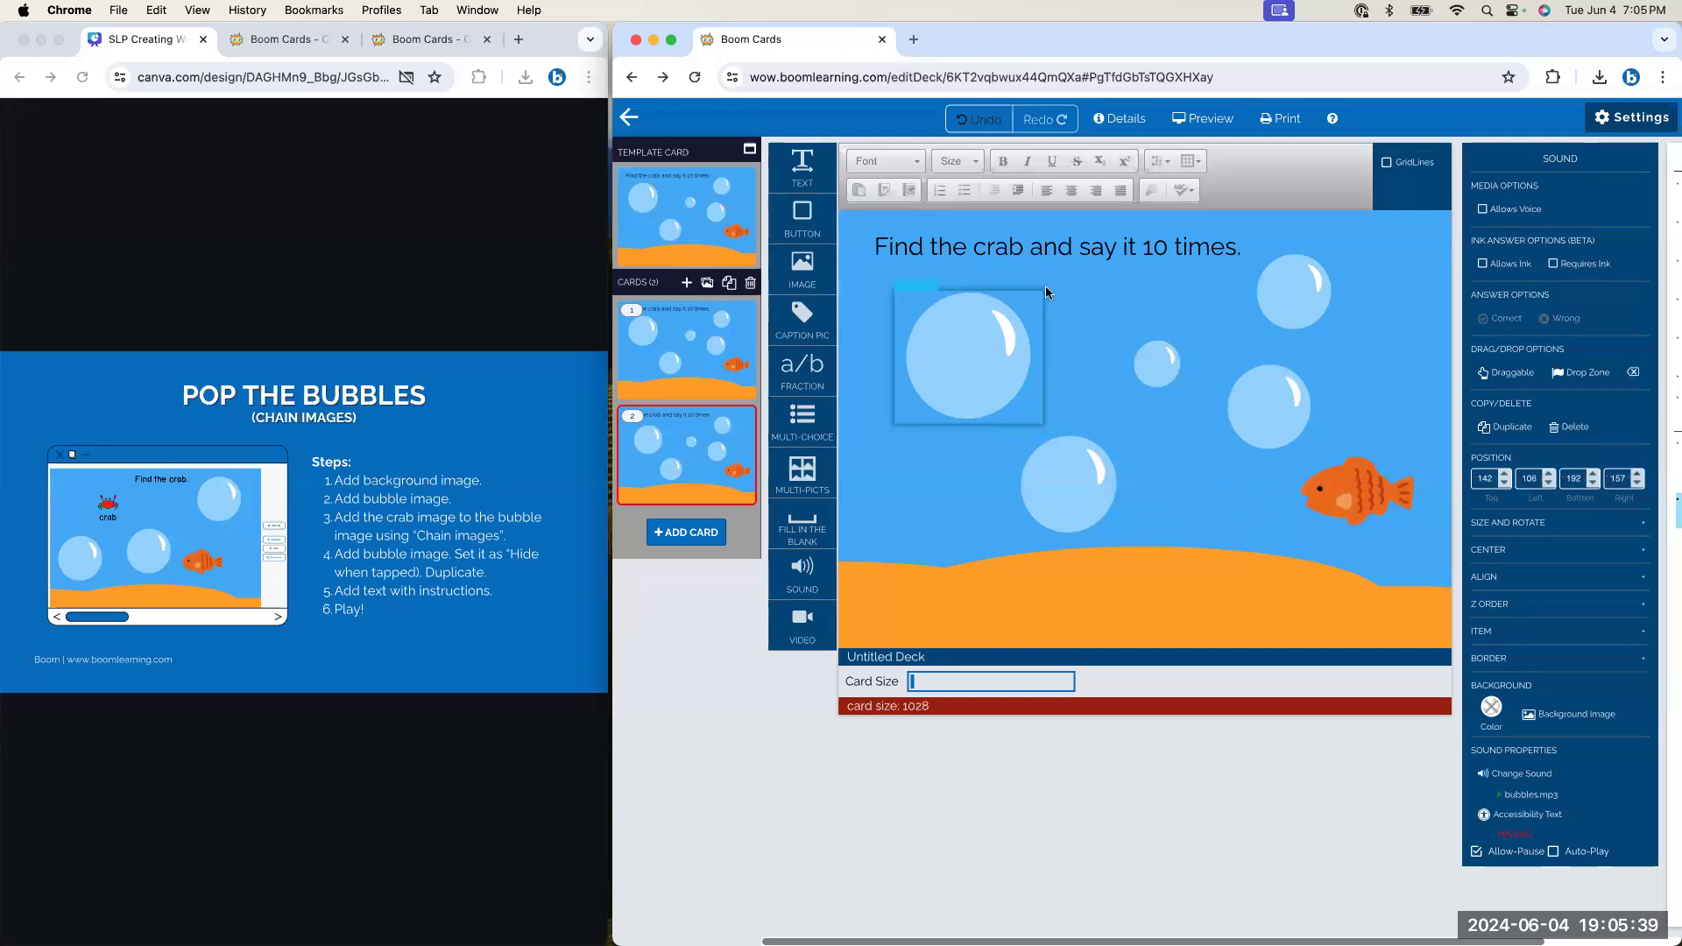
pyautogui.click(1207, 116)
pyautogui.click(705, 840)
pyautogui.click(876, 424)
pyautogui.click(793, 462)
pyautogui.click(794, 462)
pyautogui.click(793, 463)
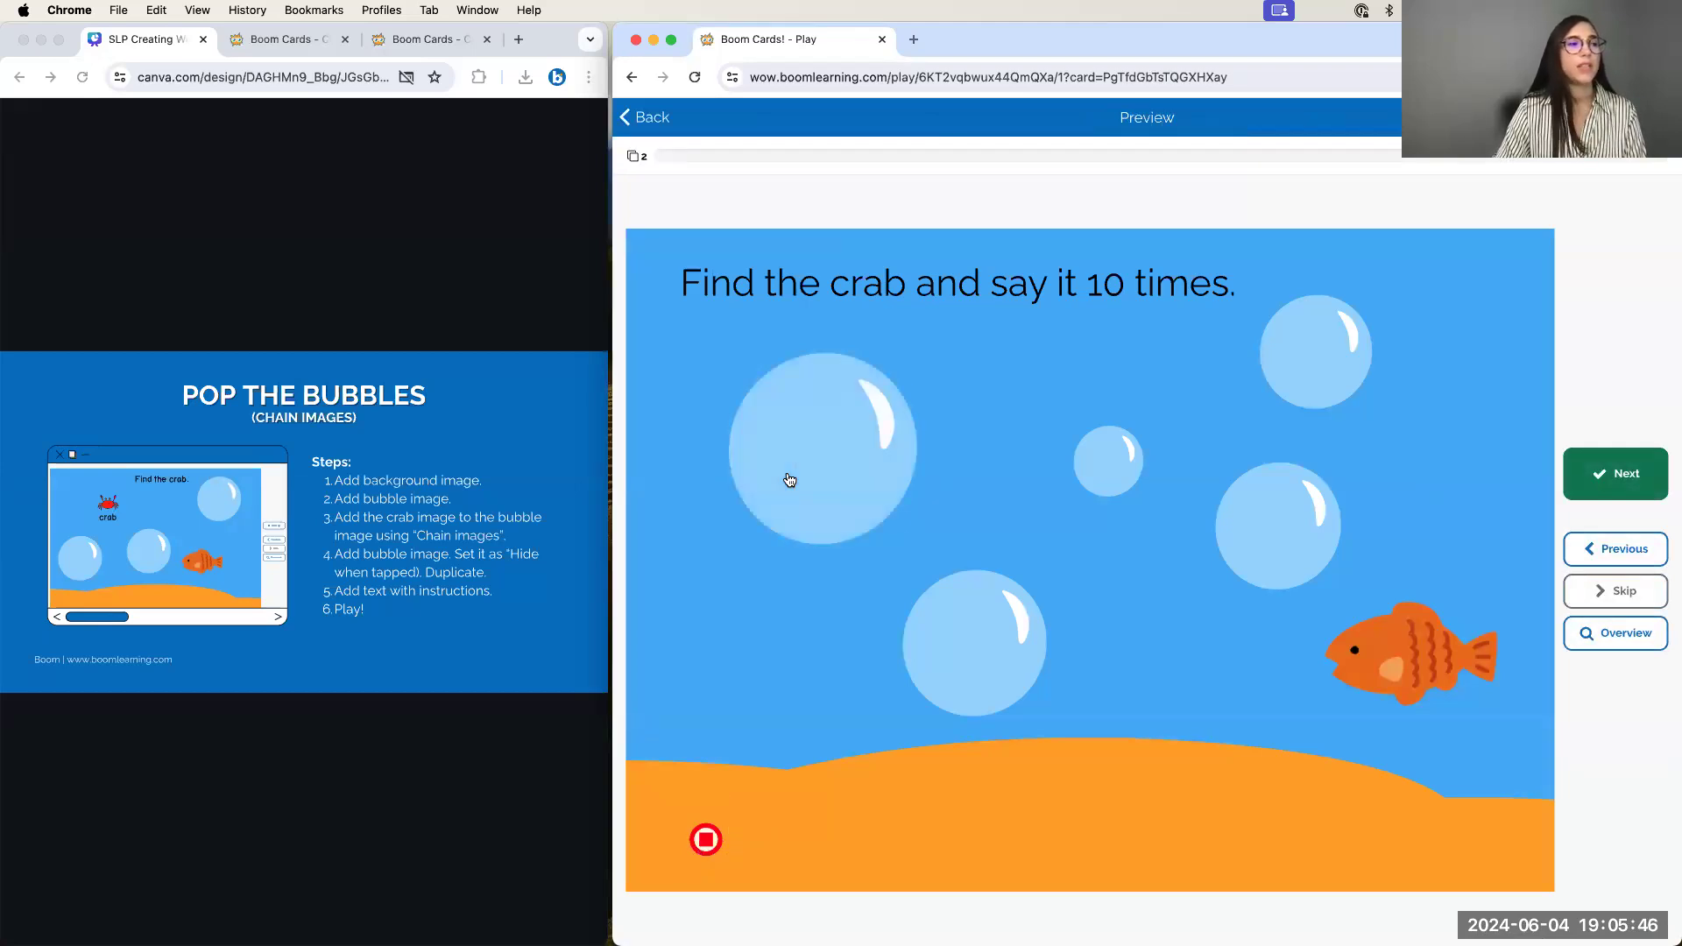
pyautogui.click(660, 132)
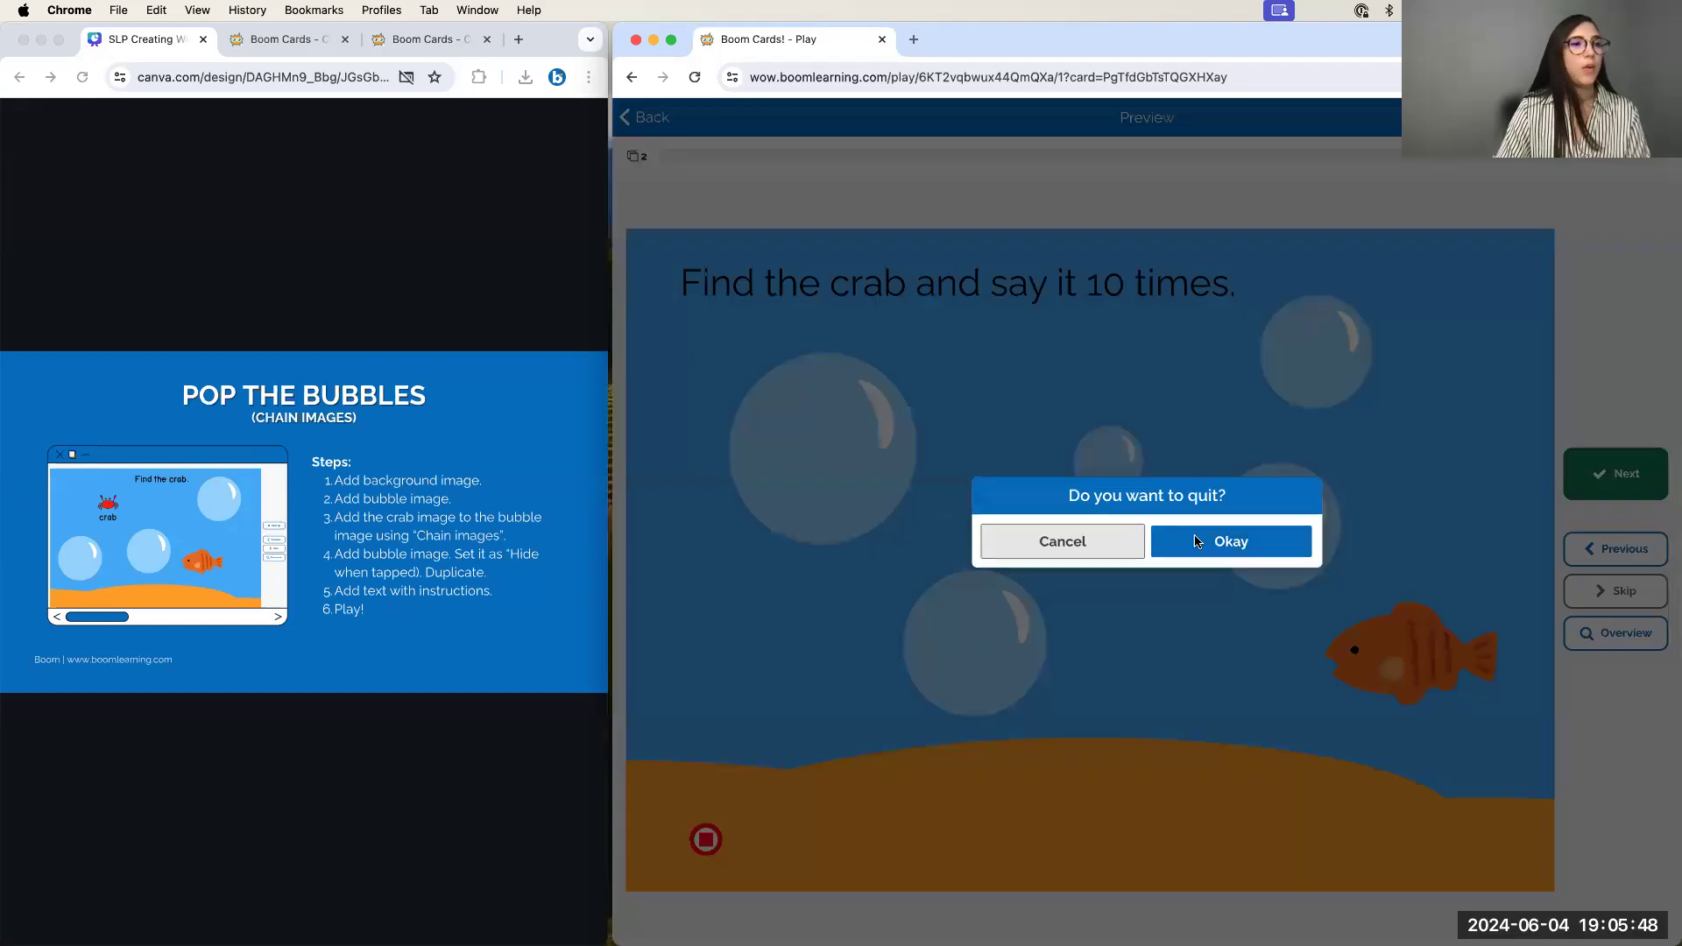
pyautogui.click(1235, 541)
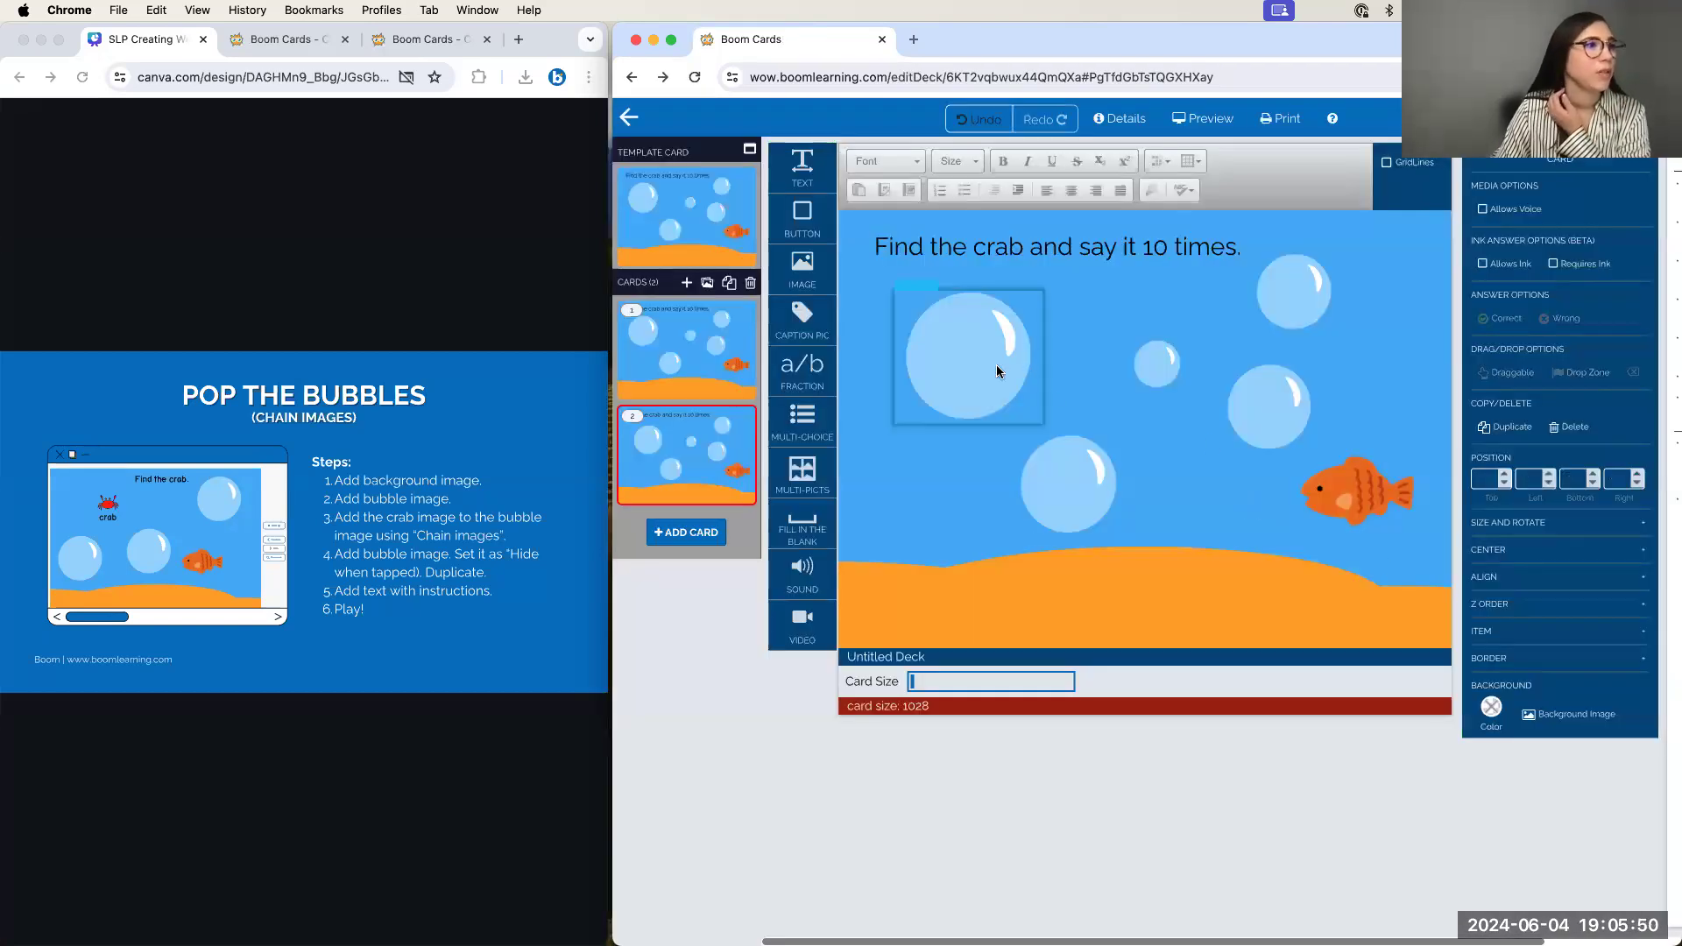
pyautogui.click(934, 387)
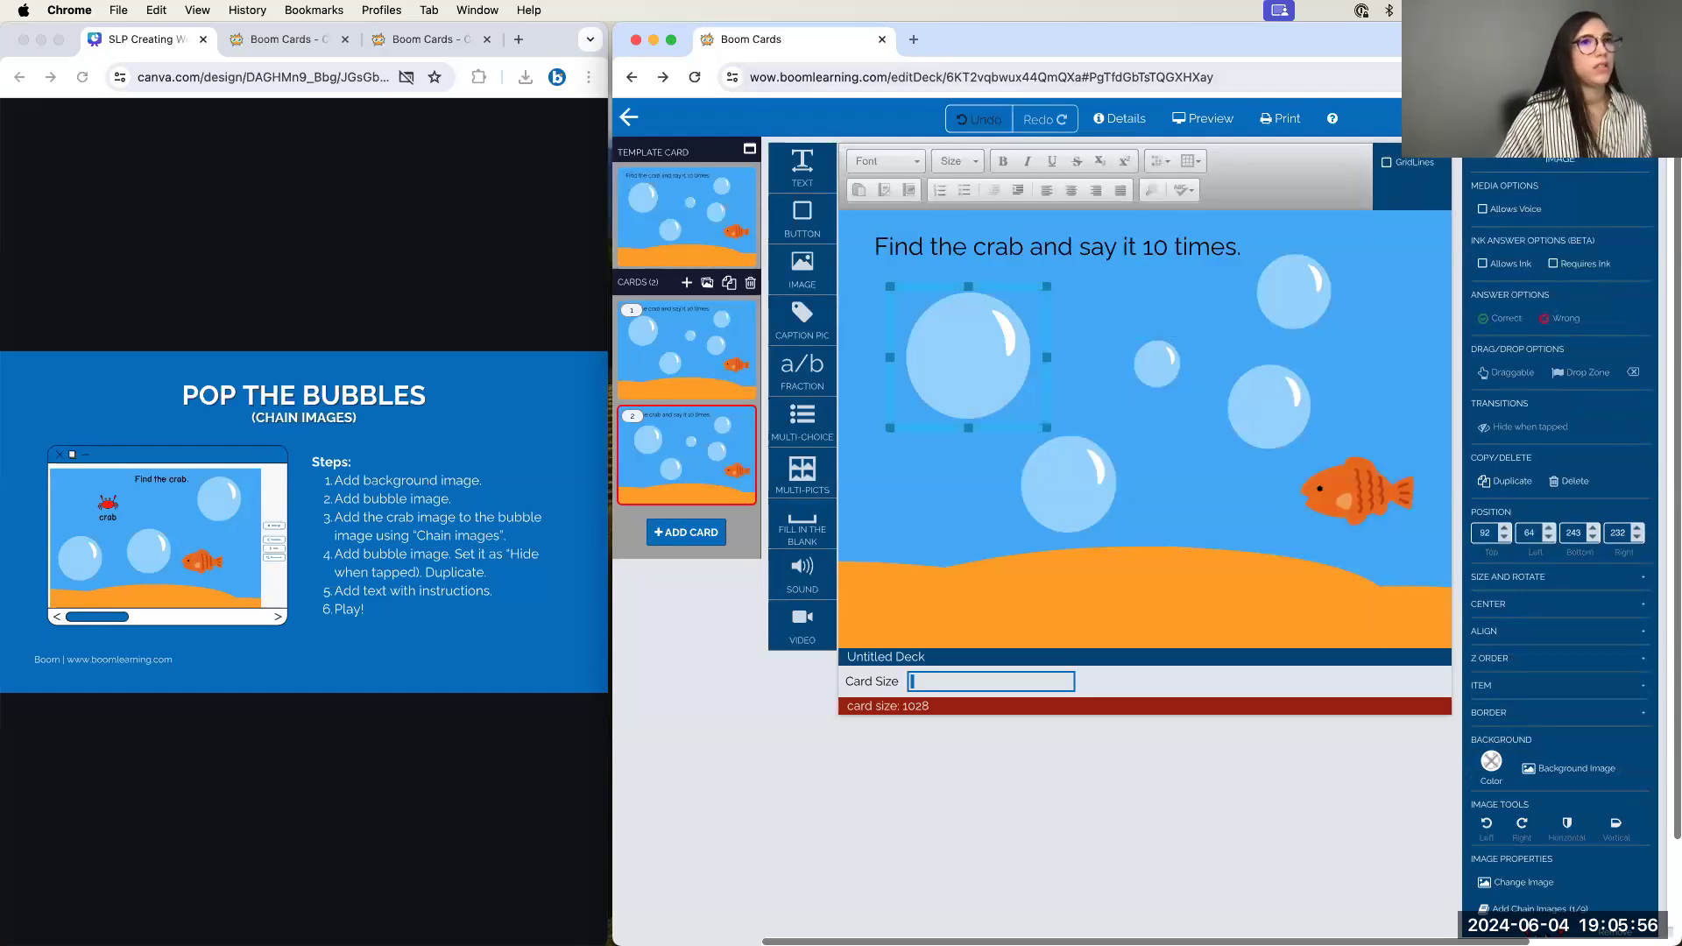
pyautogui.click(1662, 77)
# Reload the editor page and widen the browser window until the Selectable List shows
pyautogui.click(1194, 177)
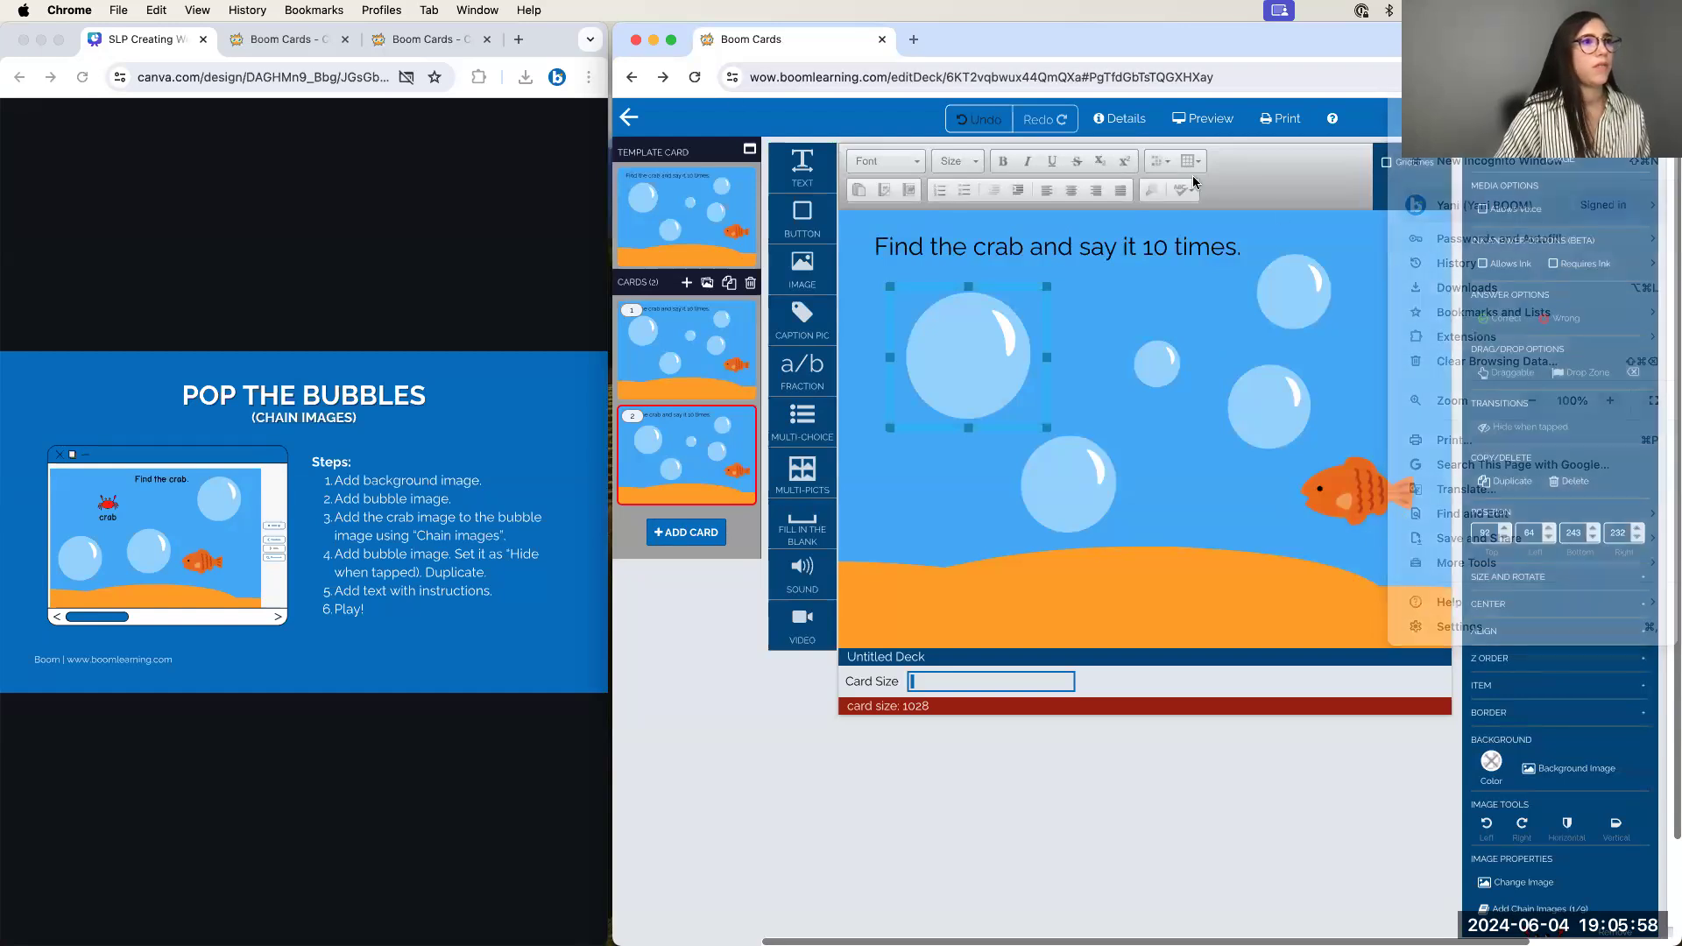
pyautogui.click(693, 78)
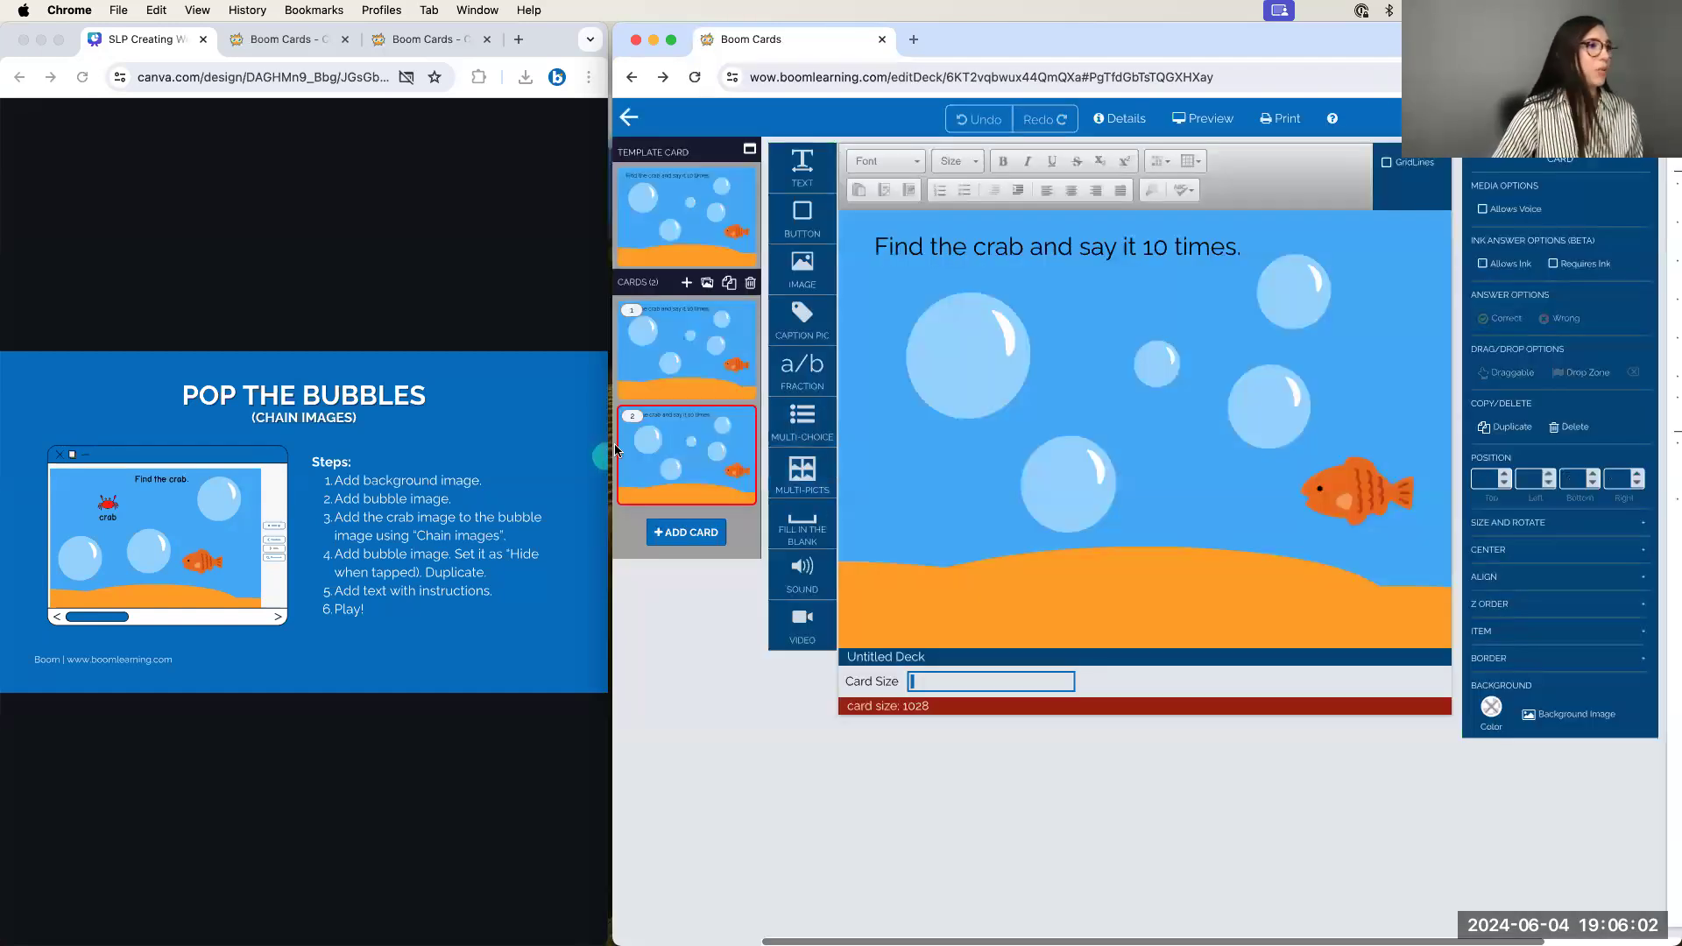
pyautogui.moveTo(577, 445); pyautogui.dragTo(343, 432)
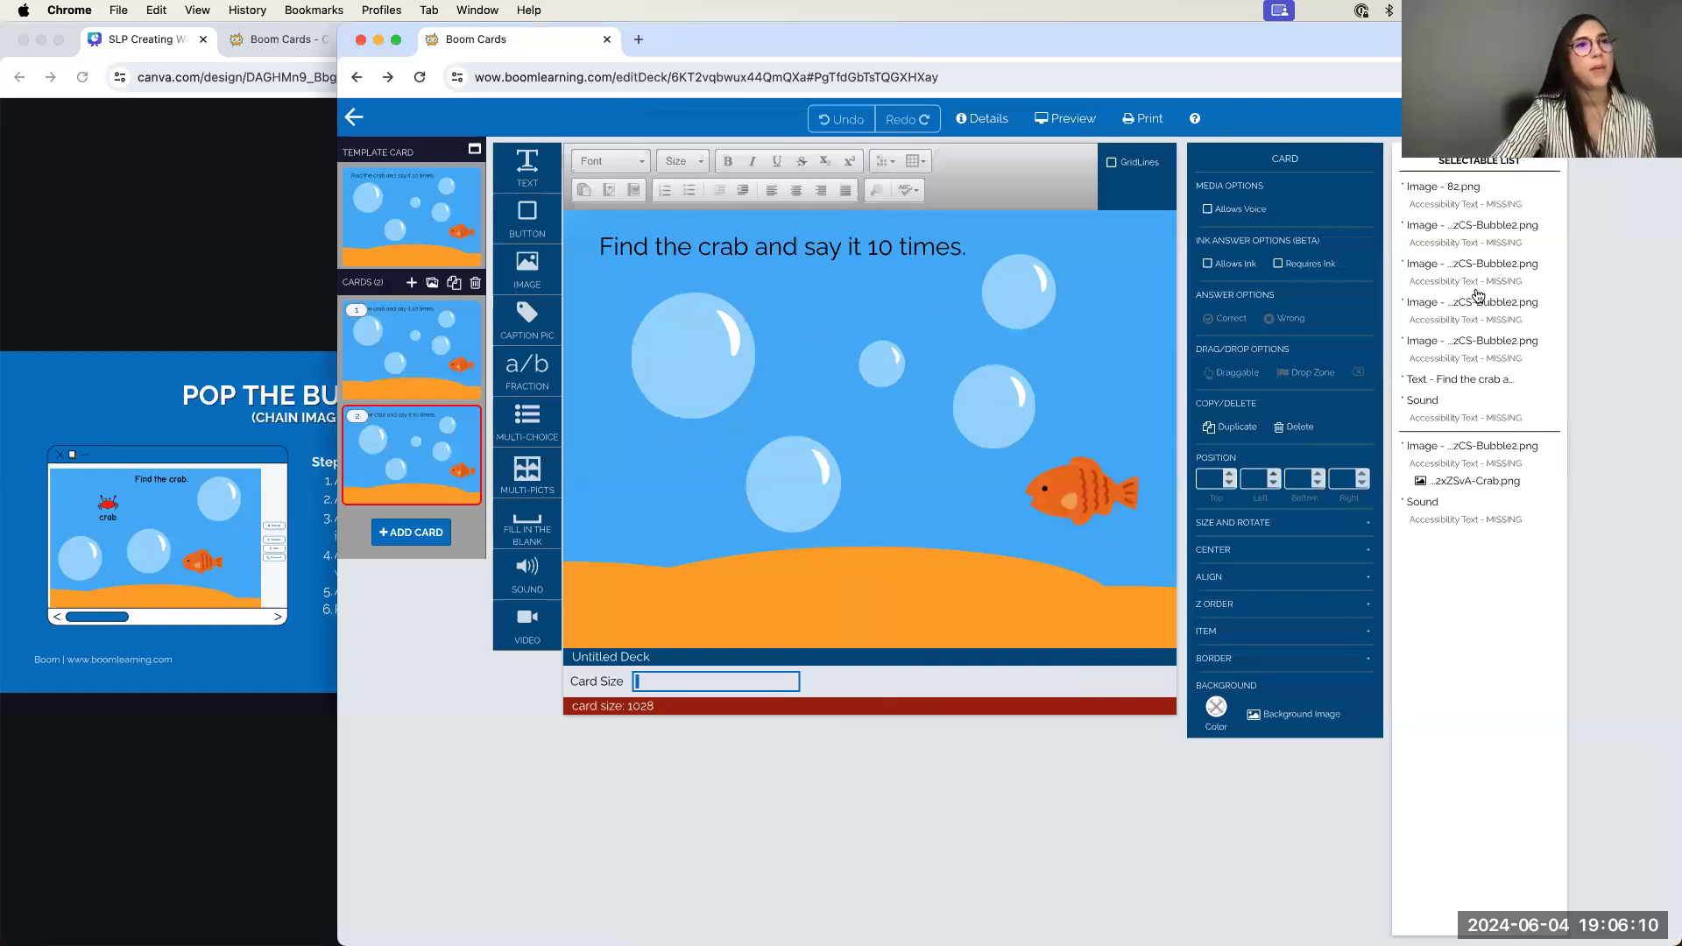
# Select the second sound in the Selectable List and set its Z Order to Front
pyautogui.scroll(5, 1478, 296)
pyautogui.hscroll(1, 1478, 296)
pyautogui.scroll(2, 1478, 296)
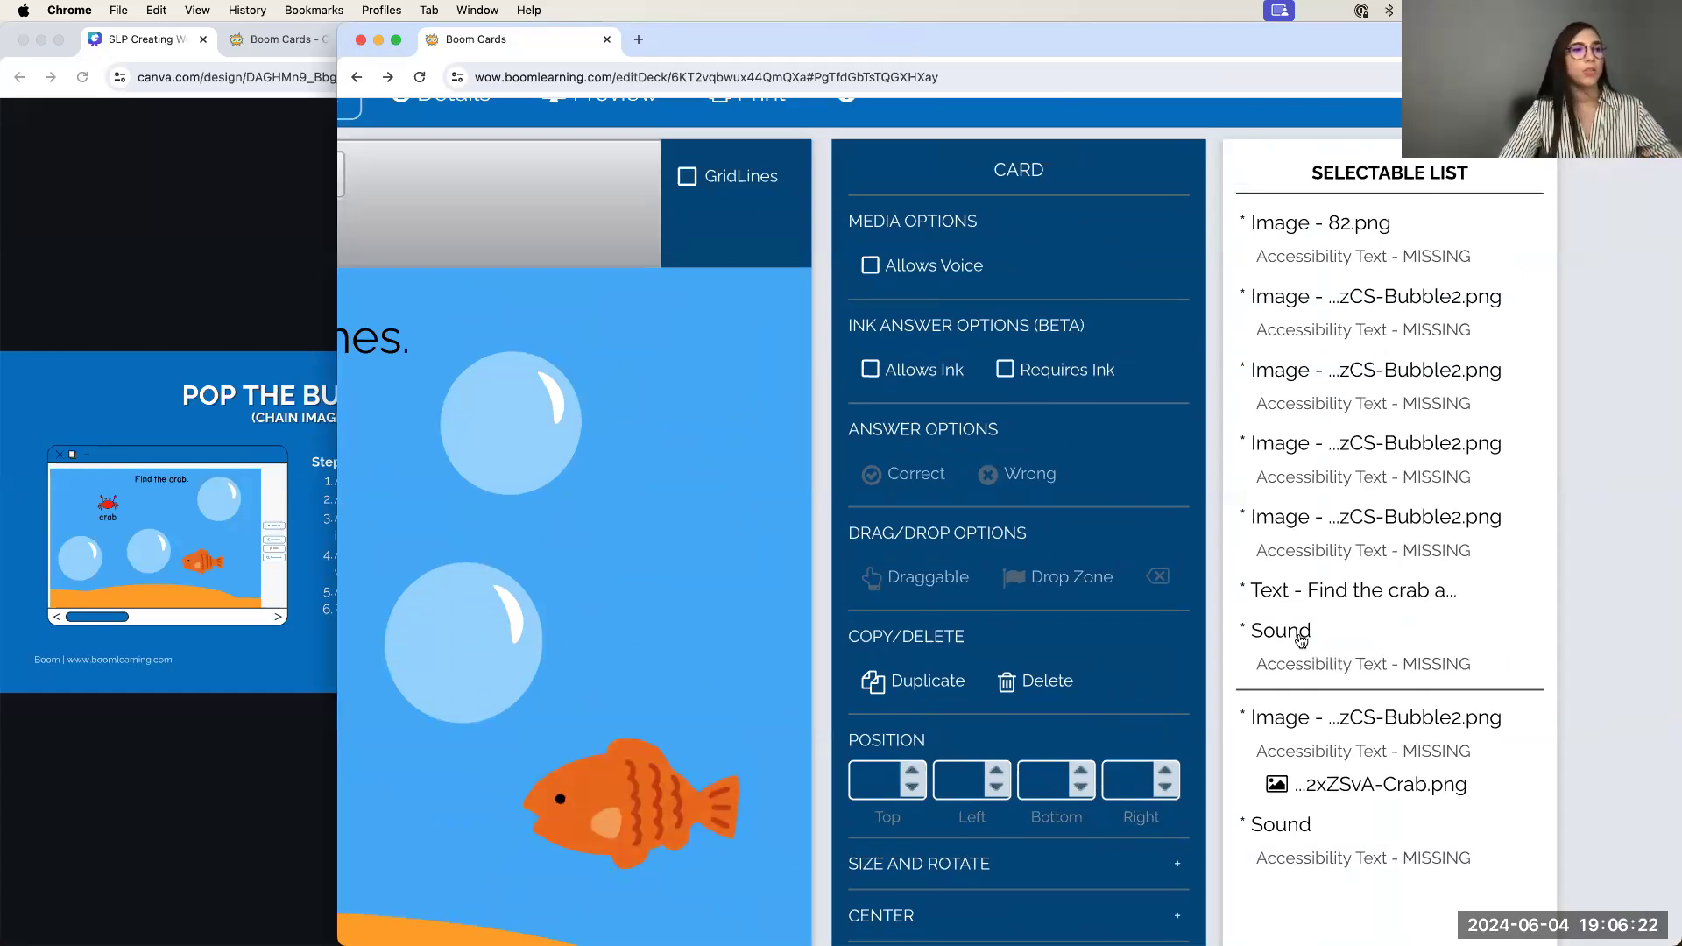
pyautogui.click(1254, 623)
pyautogui.press('super+0')
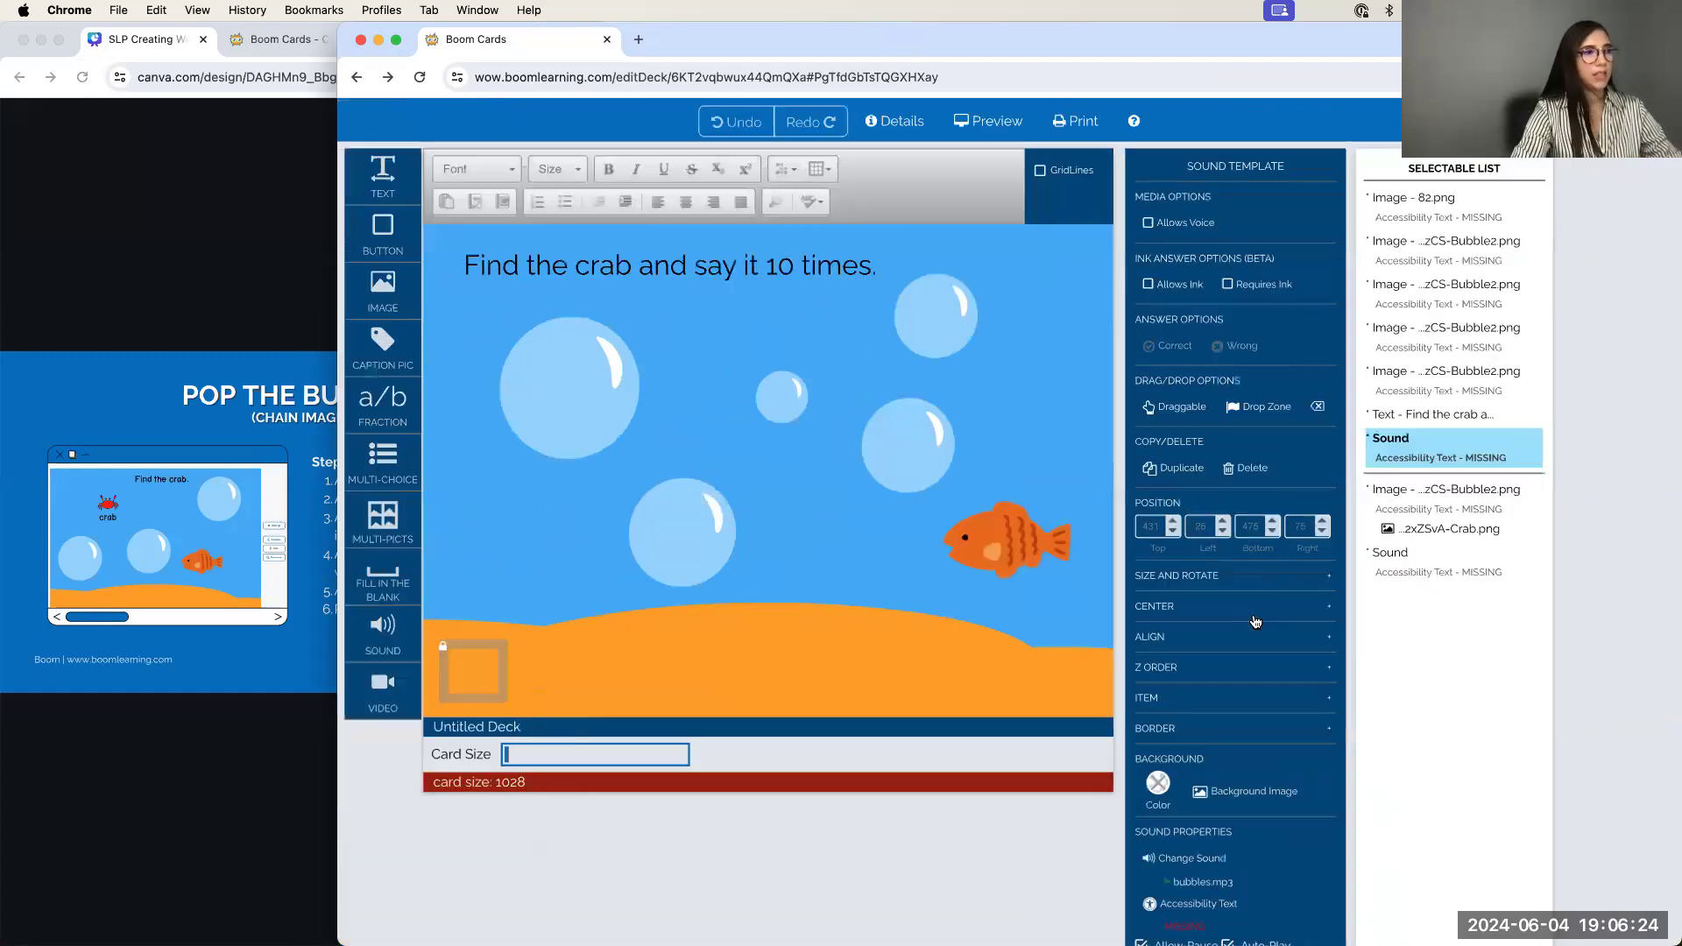
pyautogui.click(1417, 556)
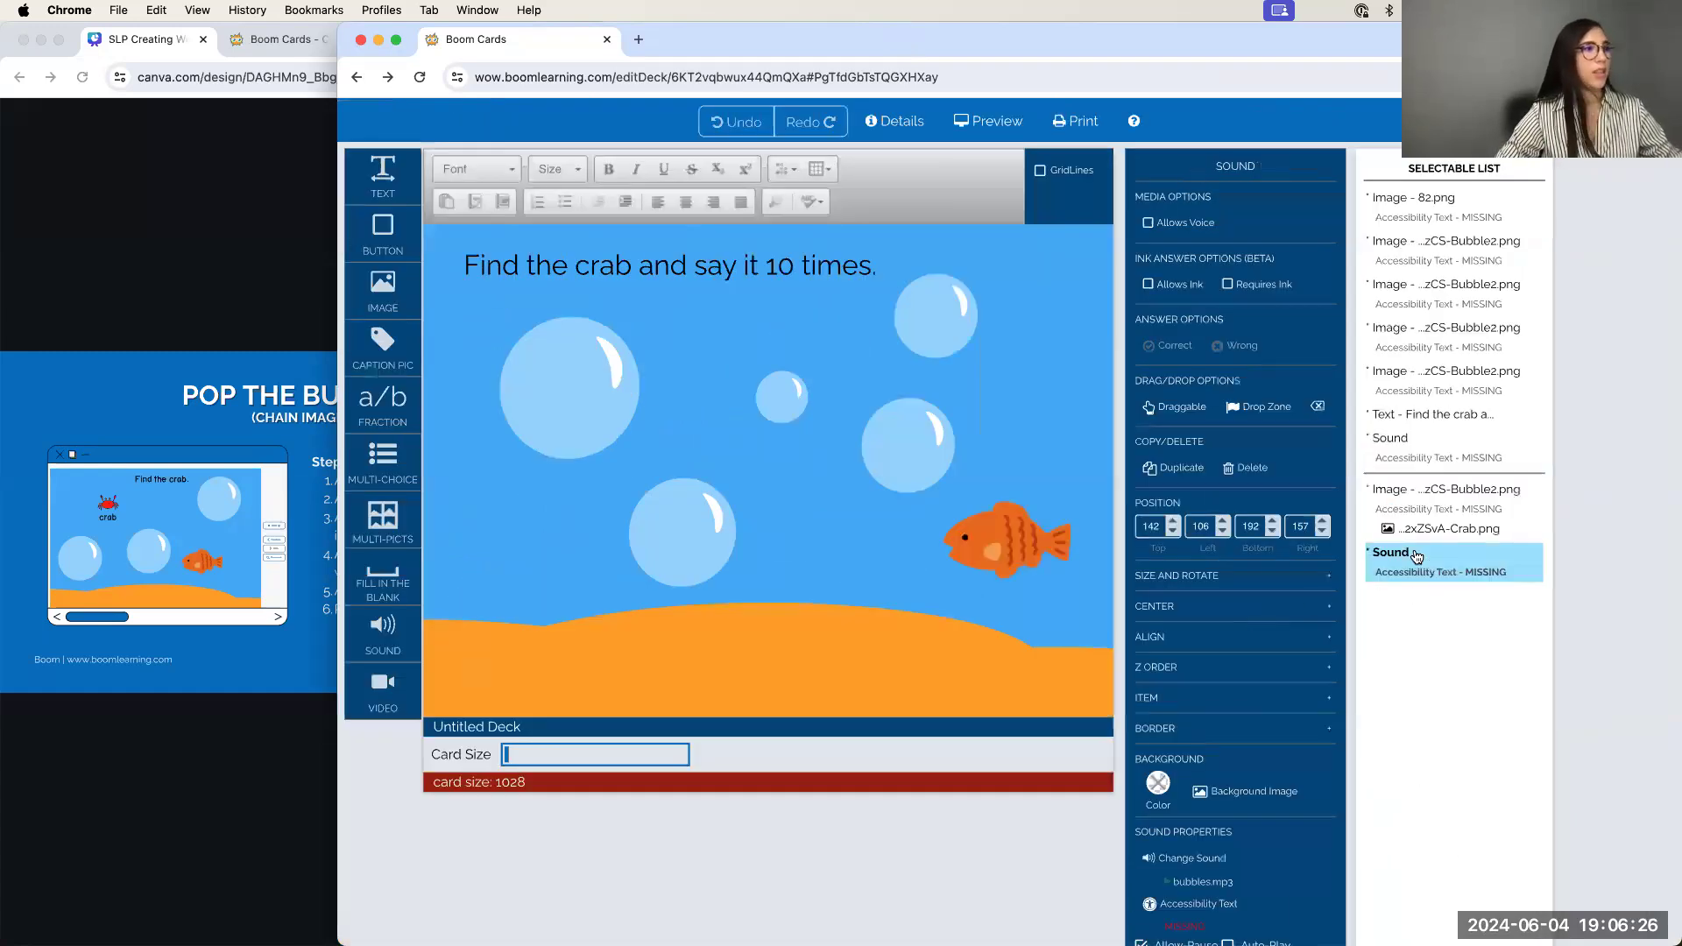
pyautogui.scroll(-2, 1227, 757)
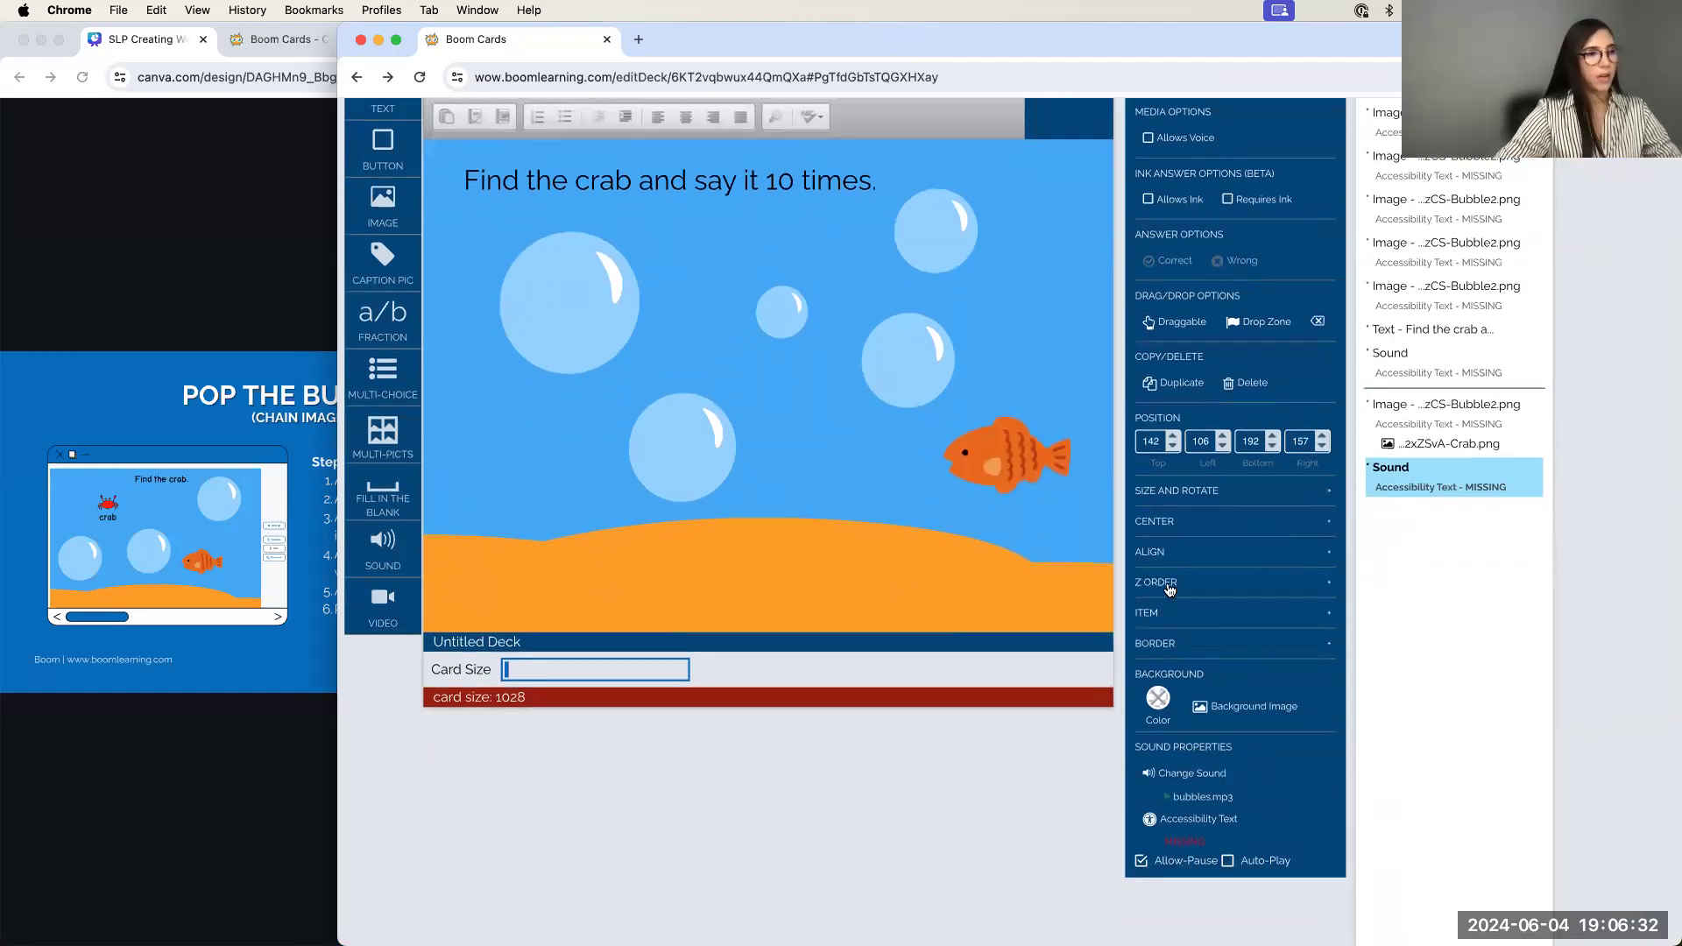
pyautogui.click(1169, 590)
pyautogui.click(1273, 620)
# Reposition the top-left bubble back over the sound element, then open Preview
pyautogui.click(511, 304)
pyautogui.moveTo(597, 308); pyautogui.dragTo(721, 285)
pyautogui.click(571, 337)
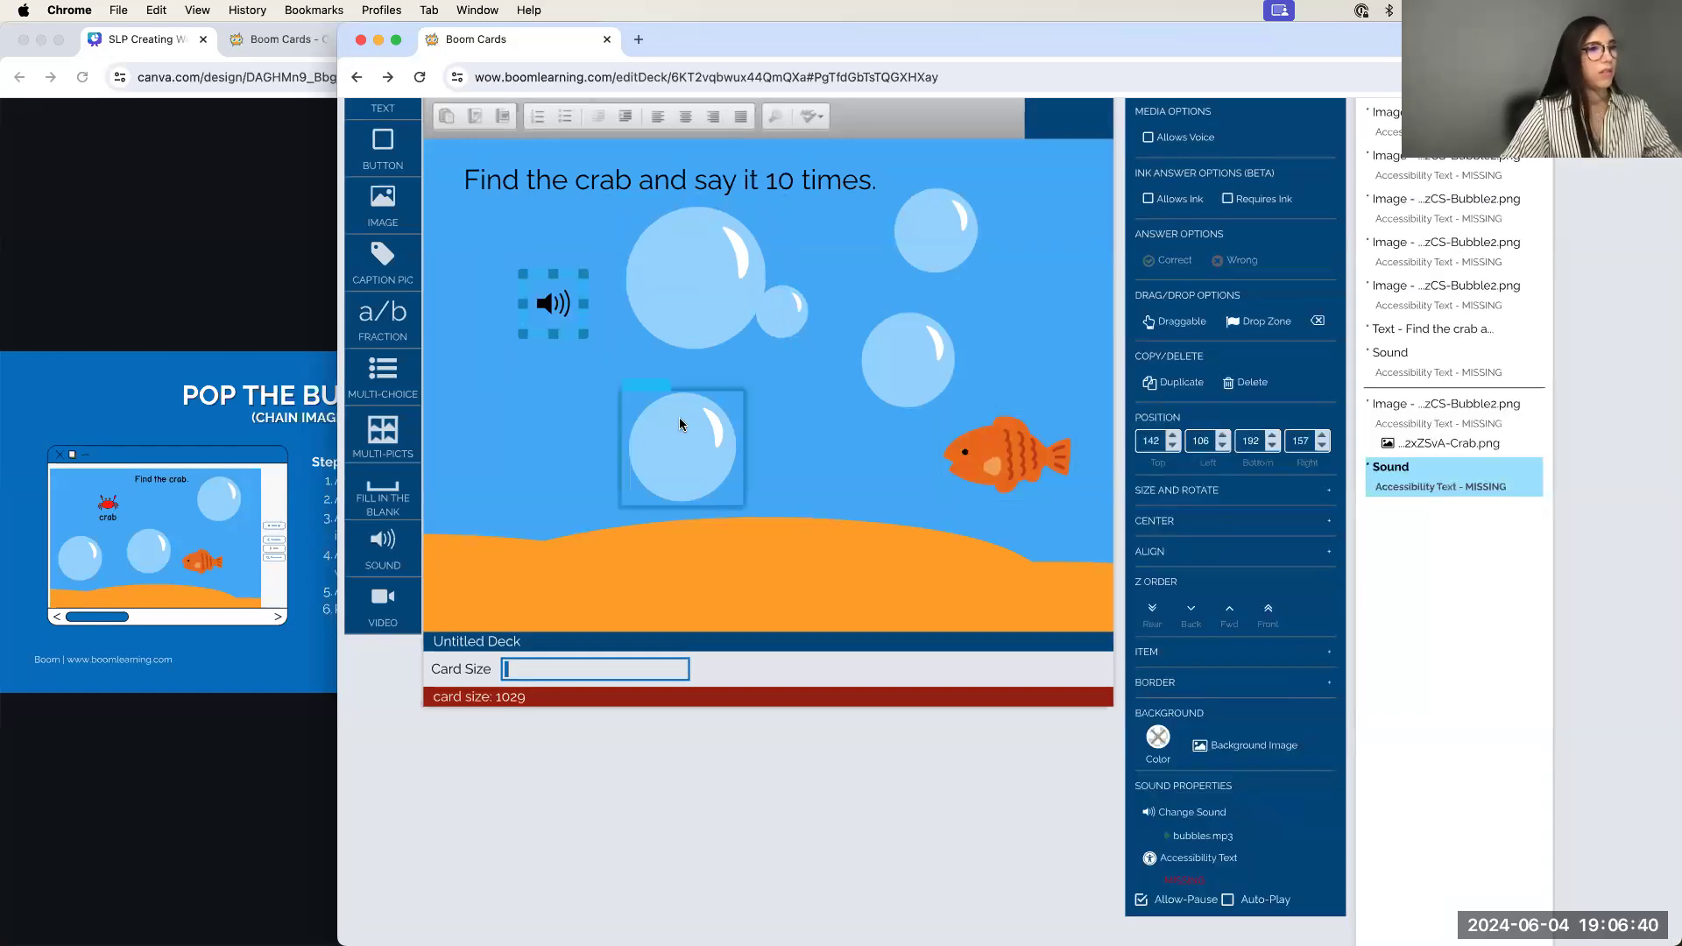
pyautogui.moveTo(689, 289); pyautogui.dragTo(555, 313)
pyautogui.click(661, 326)
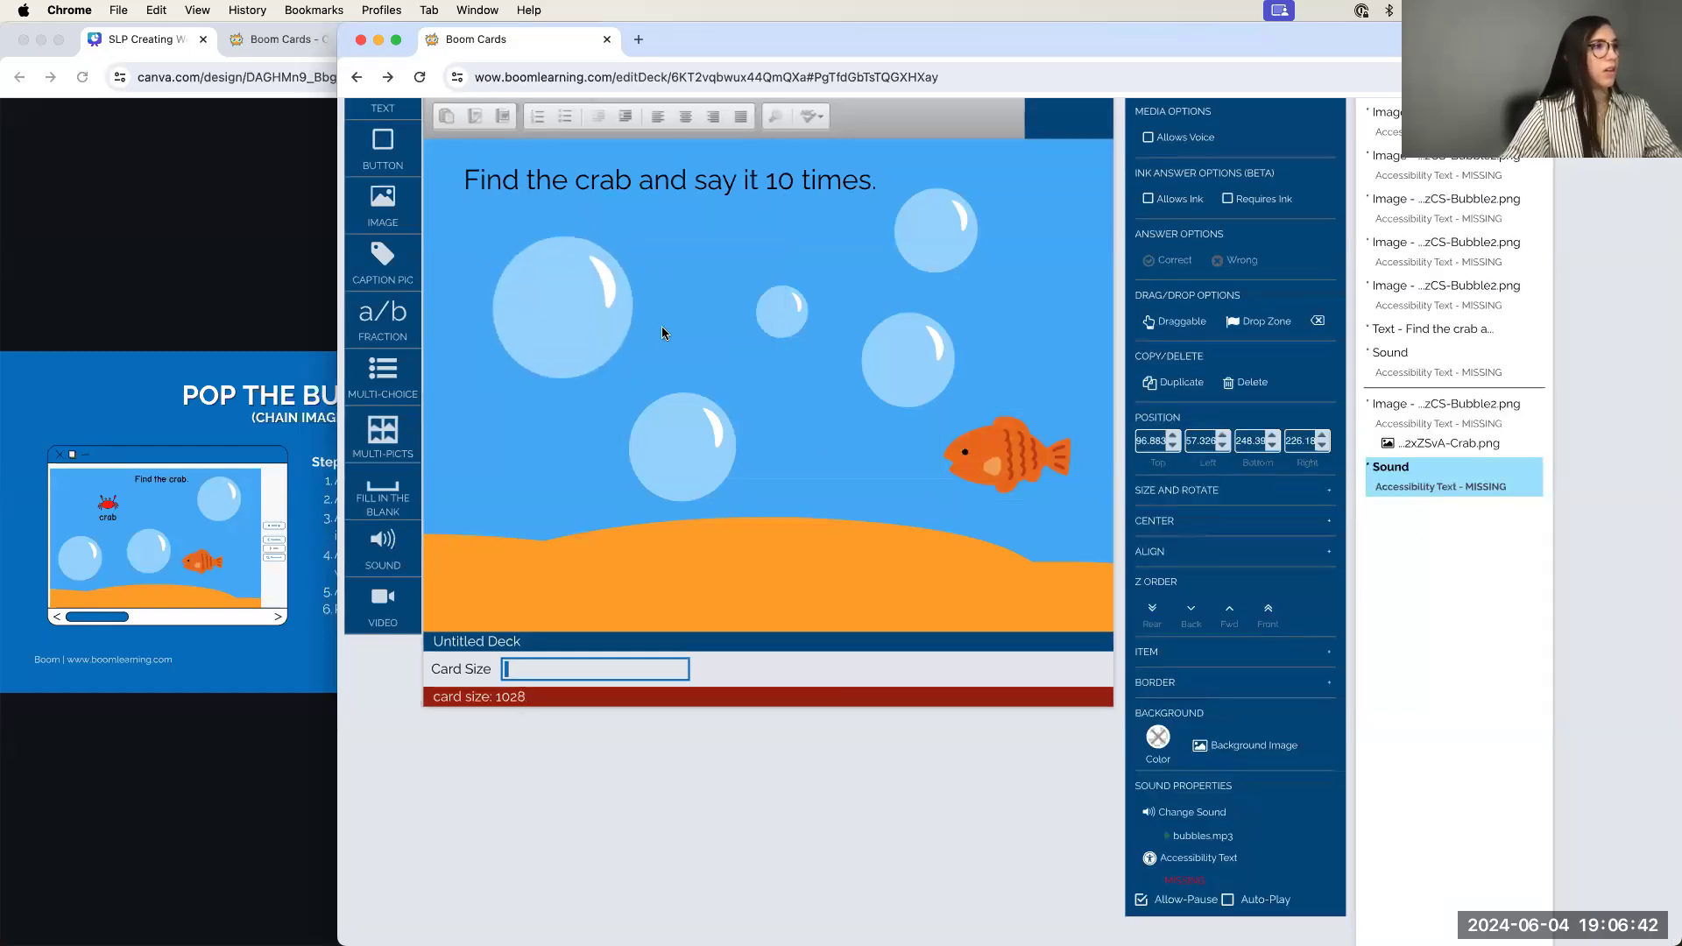
pyautogui.scroll(1, 818, 293)
pyautogui.click(989, 106)
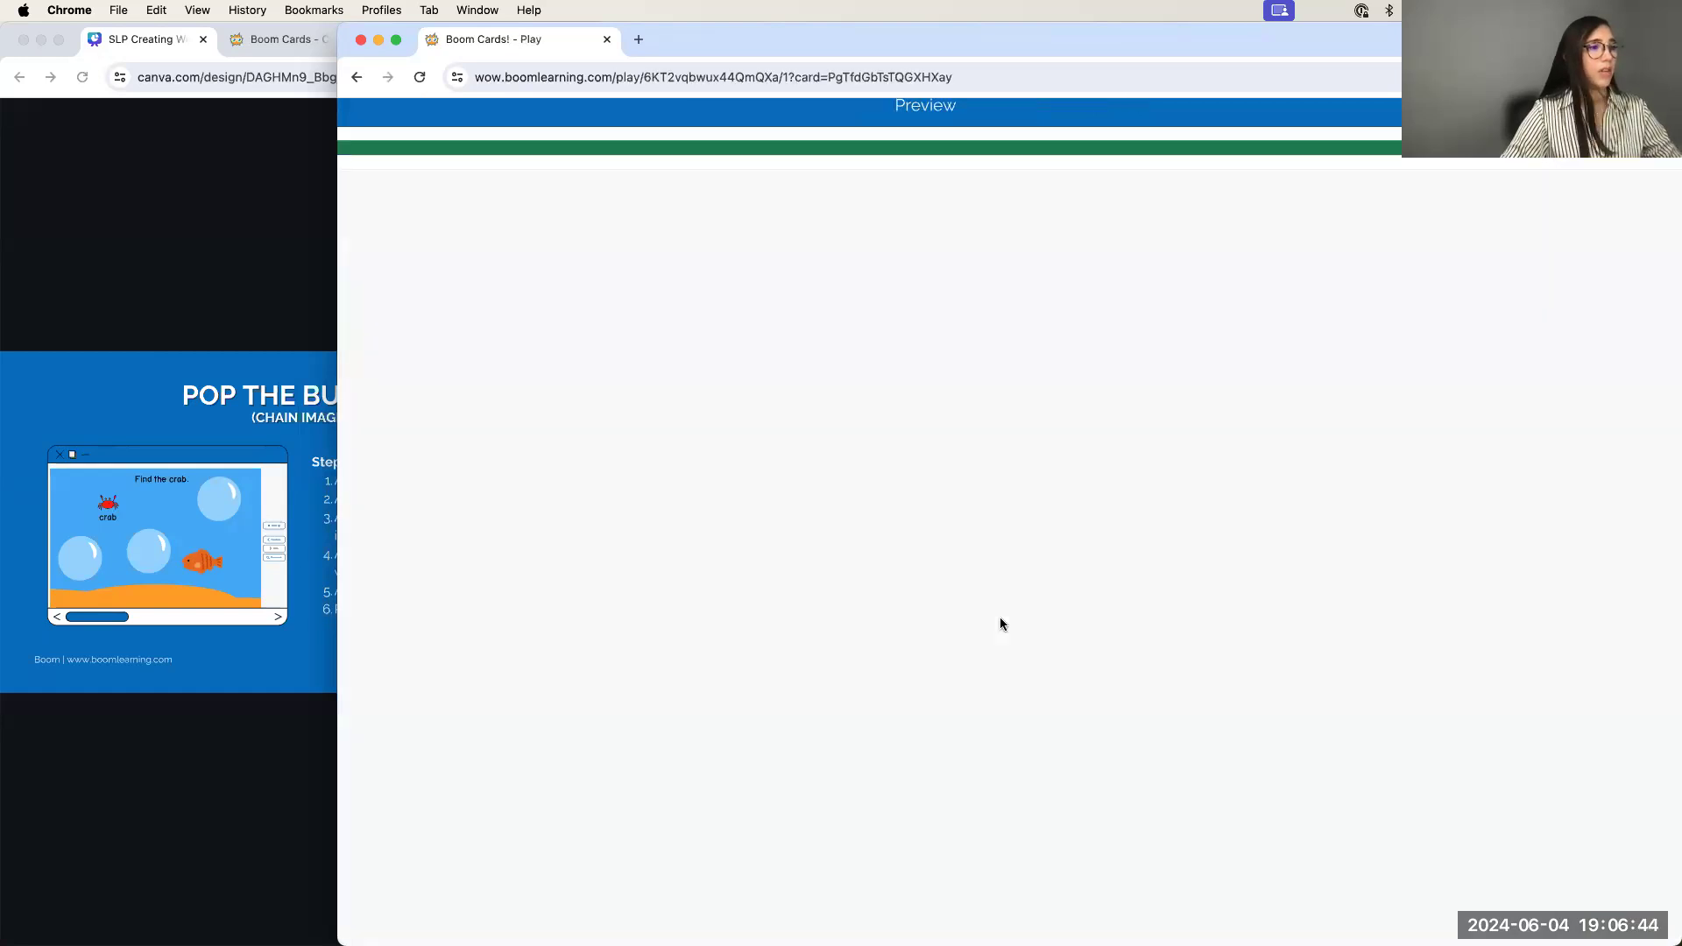
# Tap the top-left bubble to reveal and re-hide the crab, then quit the preview
pyautogui.click(509, 493)
pyautogui.click(508, 492)
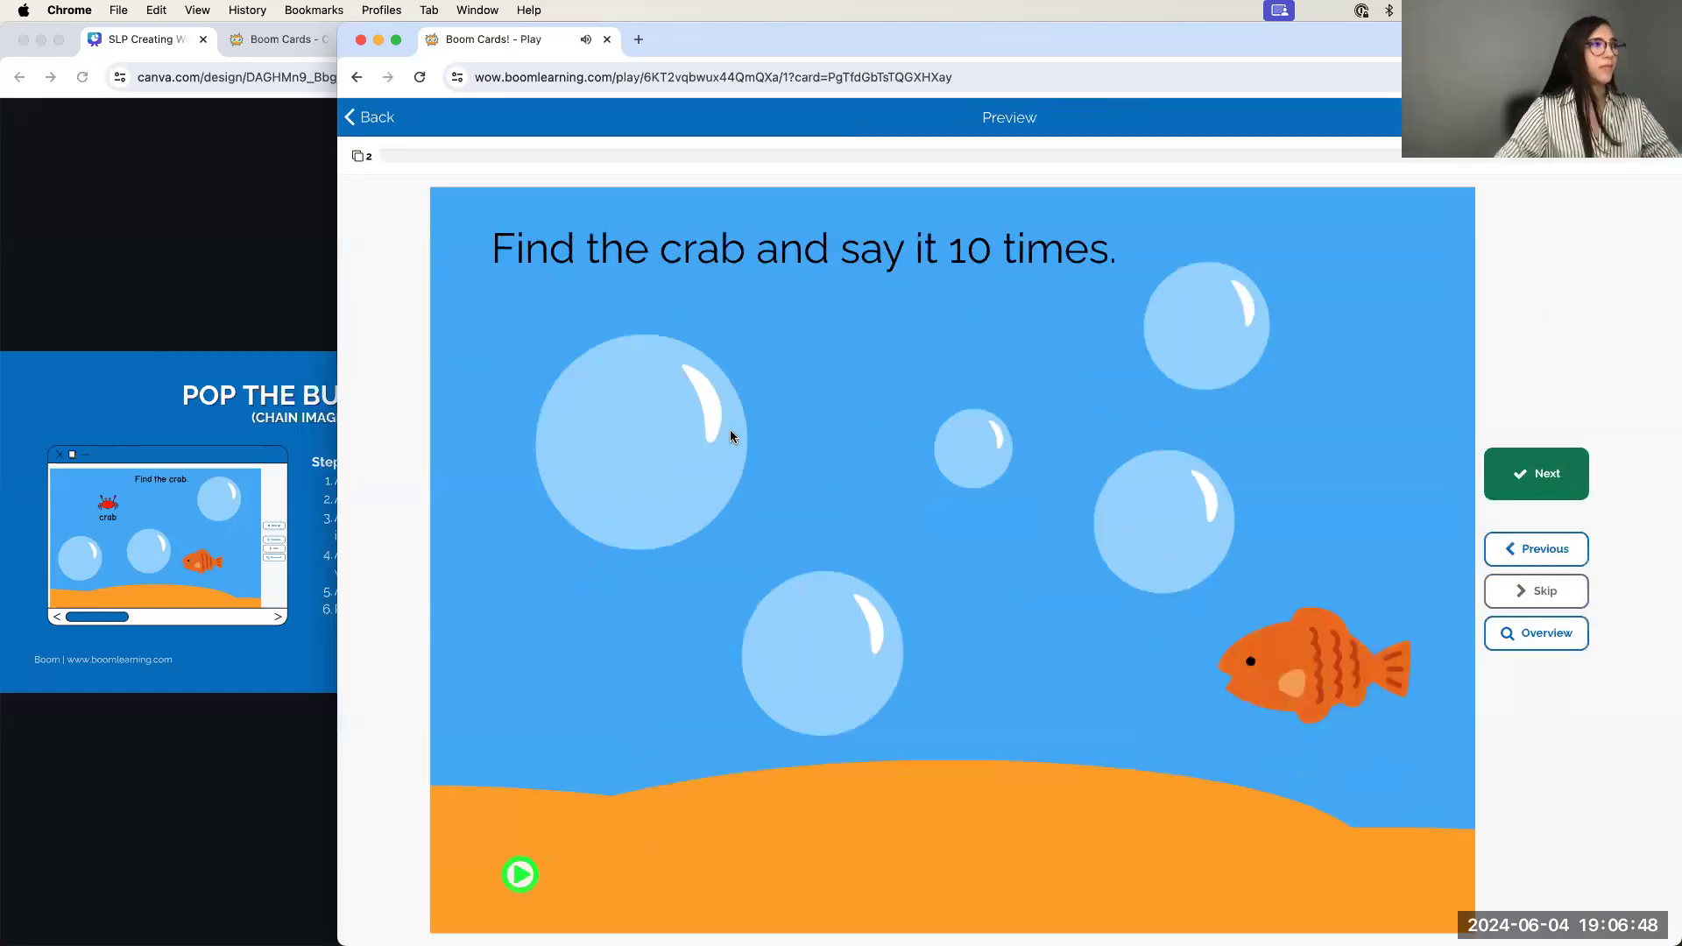
pyautogui.click(377, 123)
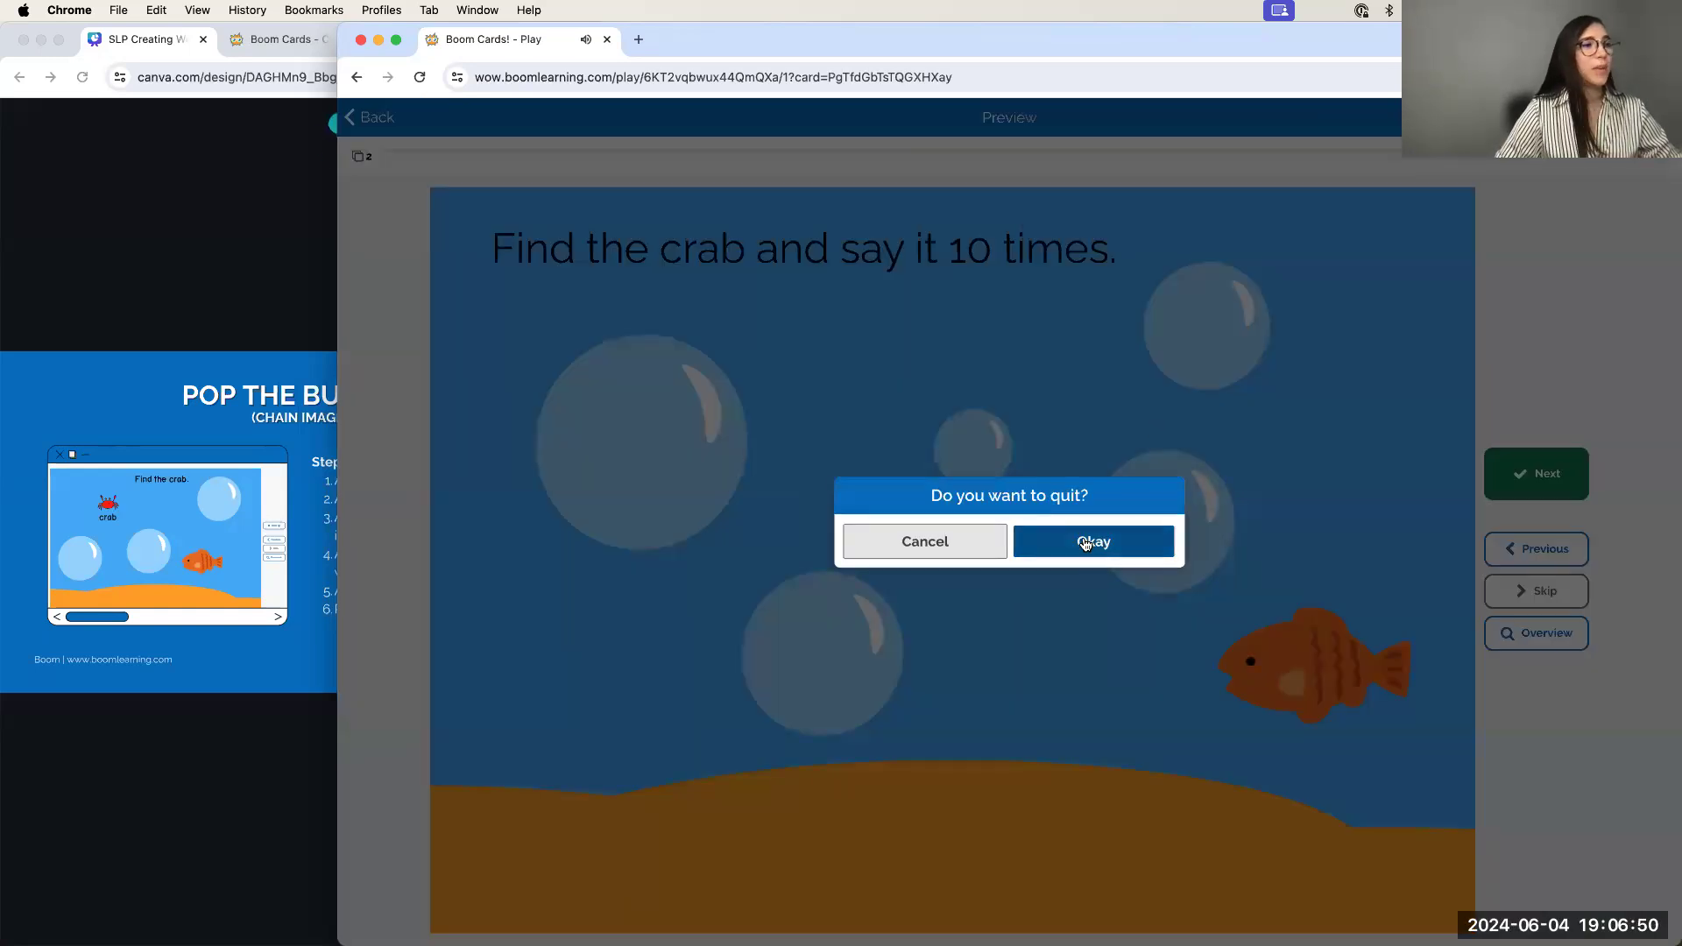
pyautogui.click(1096, 538)
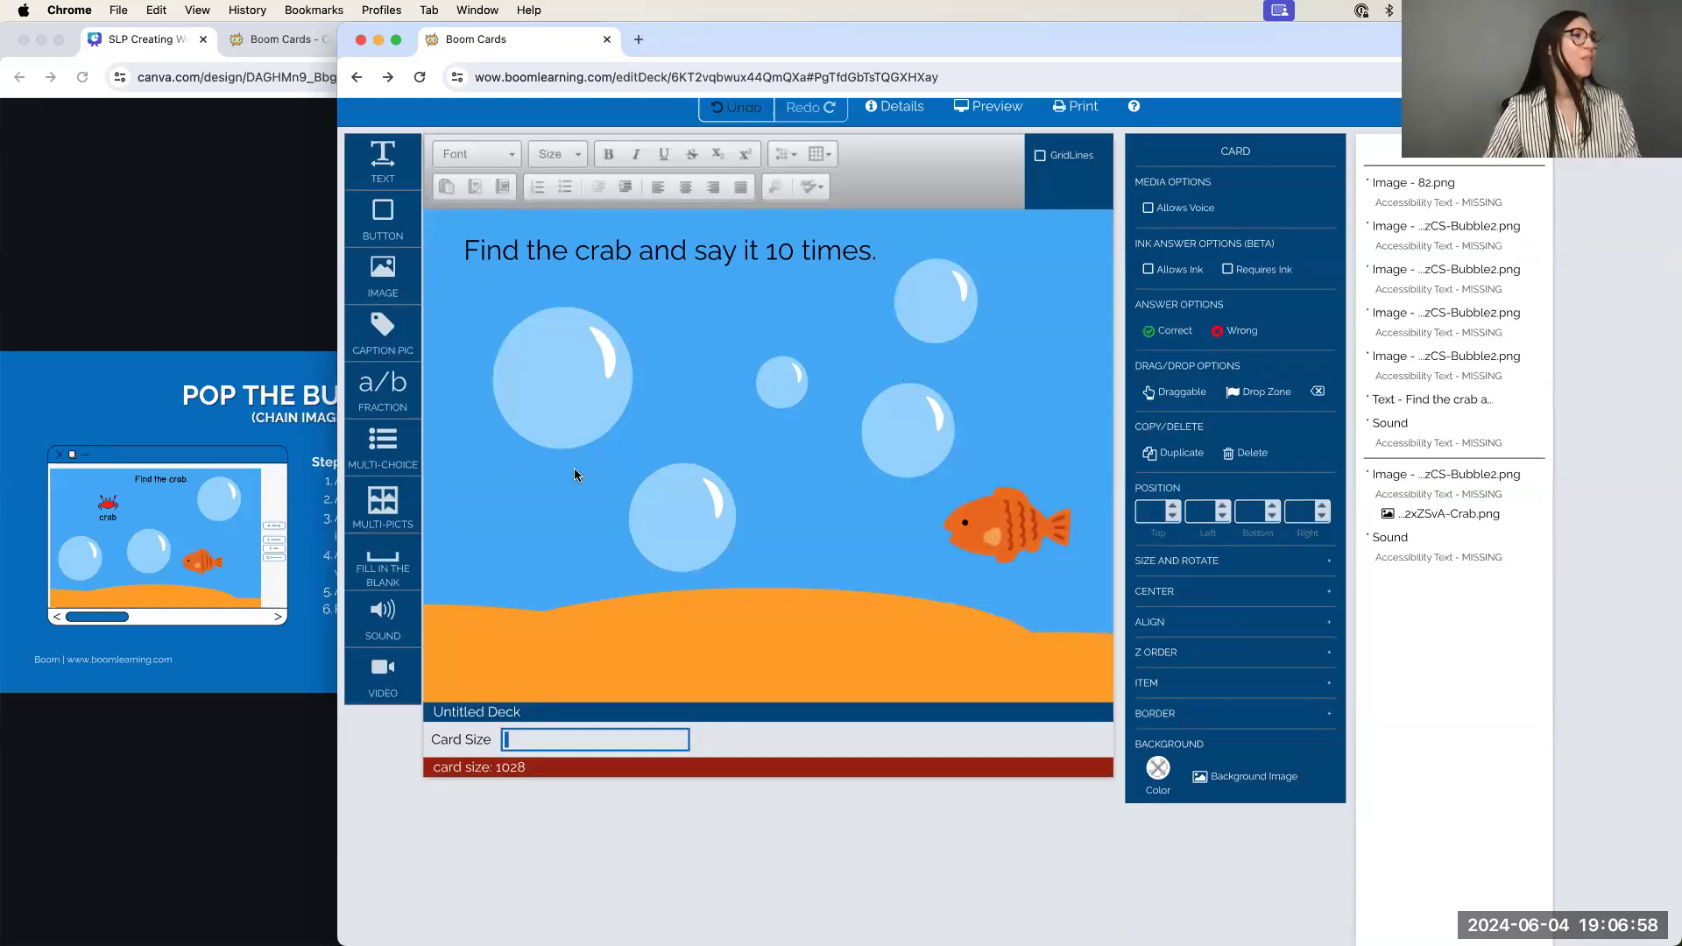
pyautogui.click(578, 393)
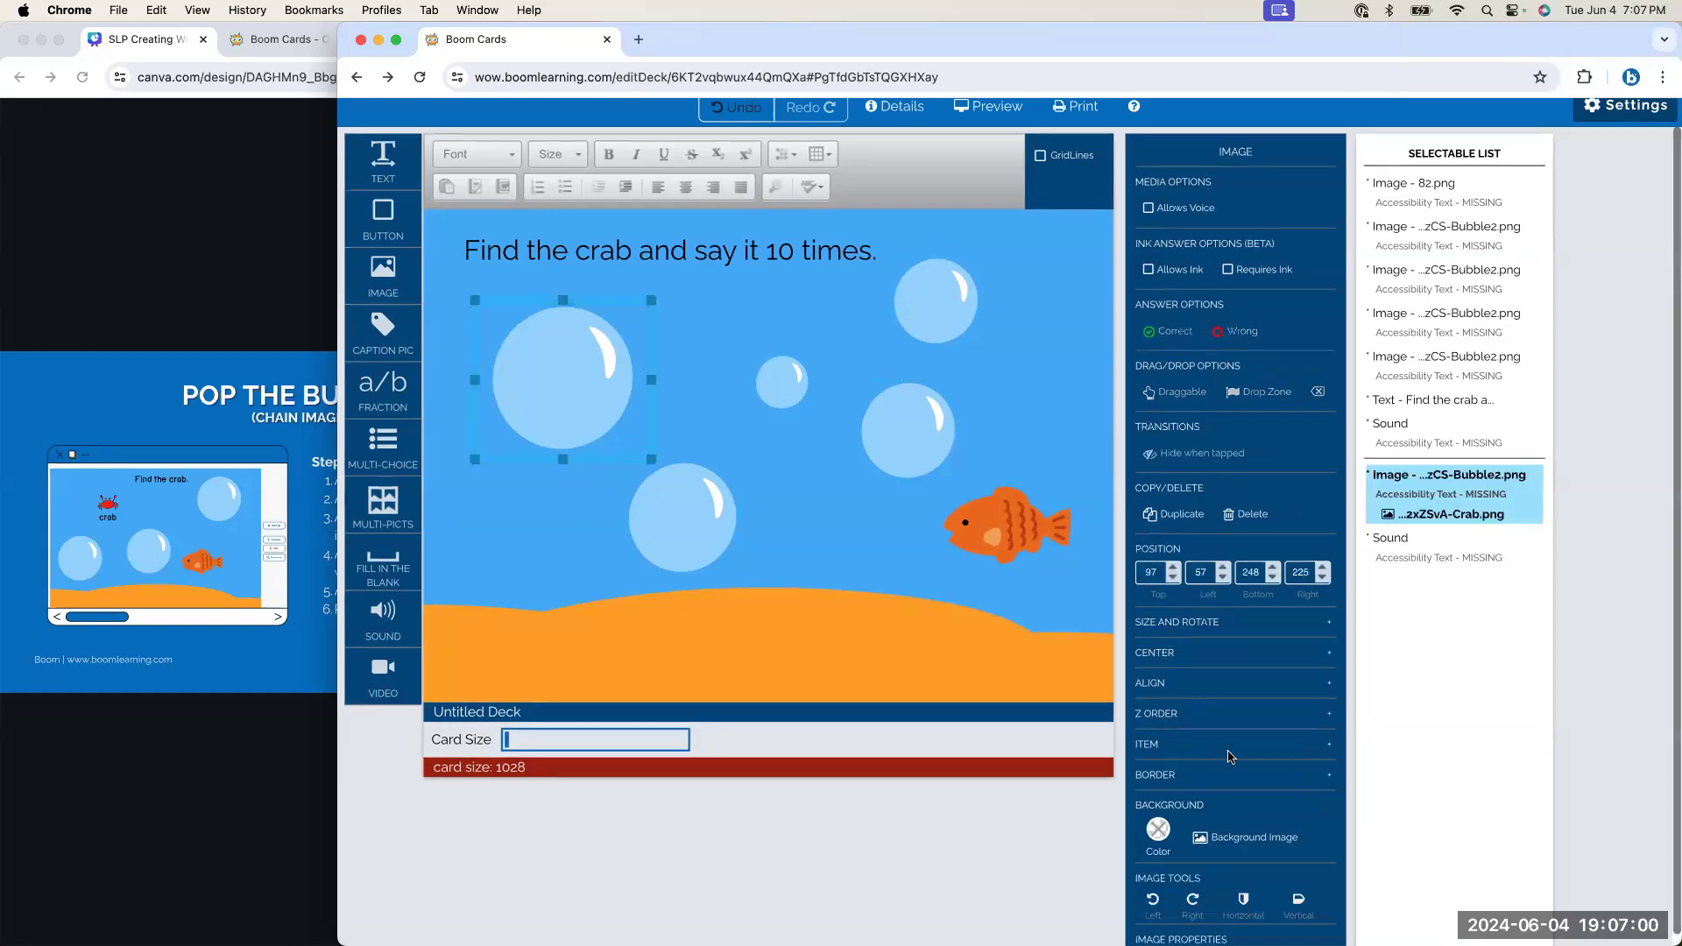
pyautogui.scroll(-5, 1229, 756)
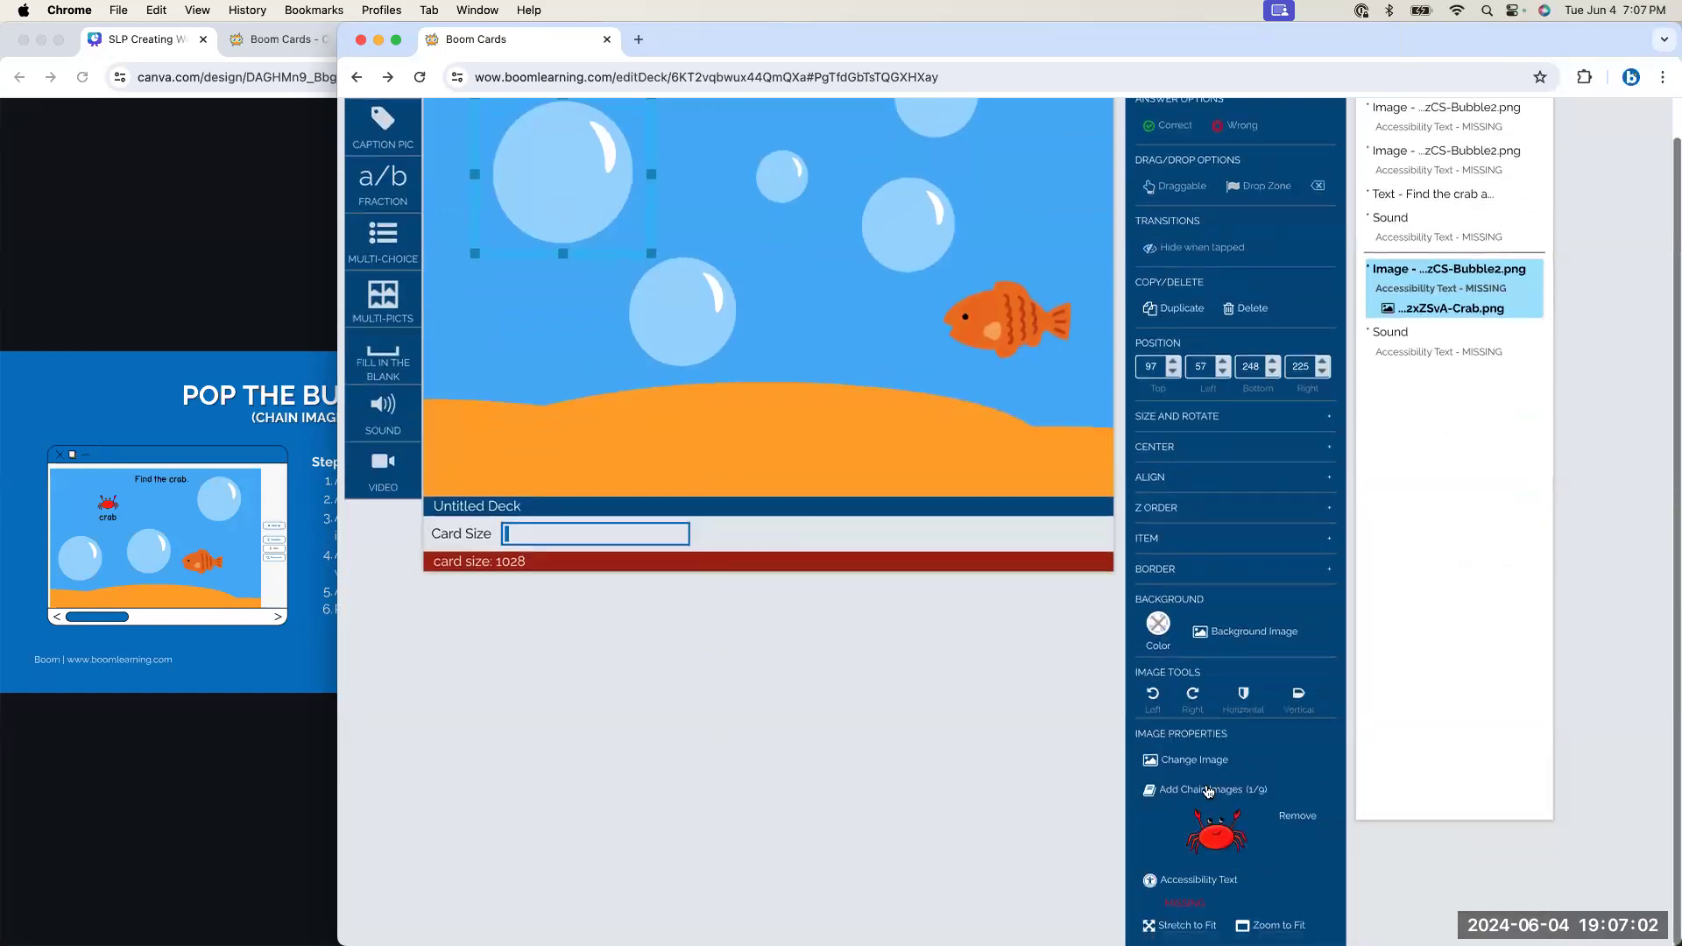
pyautogui.scroll(5, 768, 460)
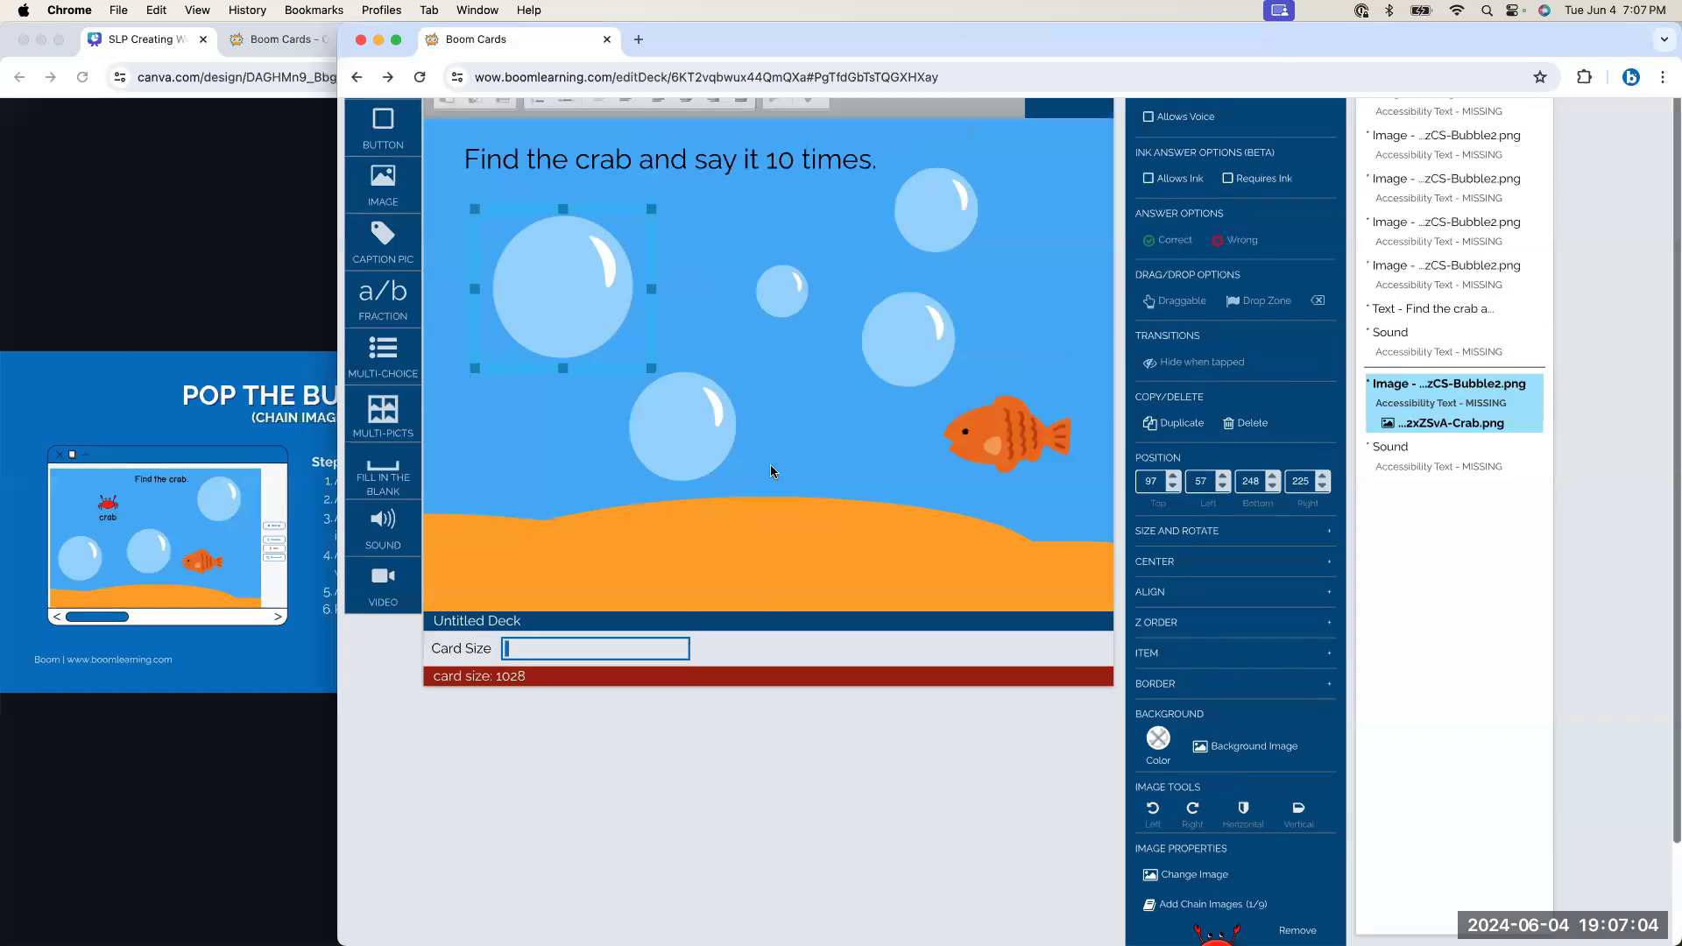
pyautogui.click(807, 561)
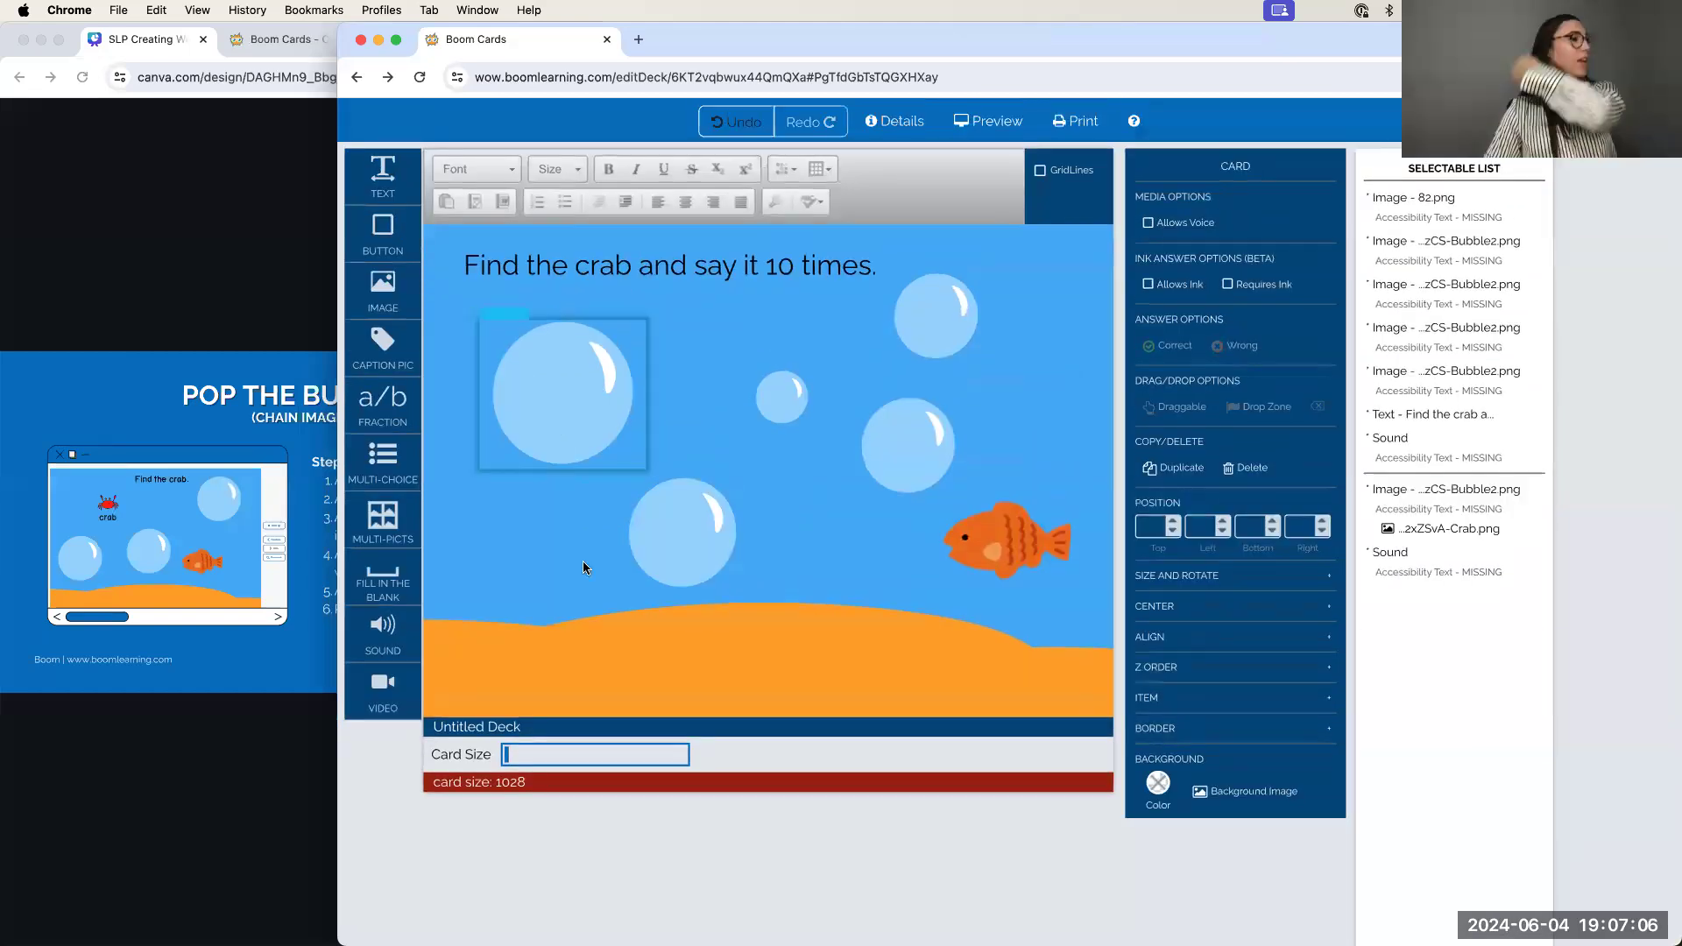
pyautogui.click(475, 692)
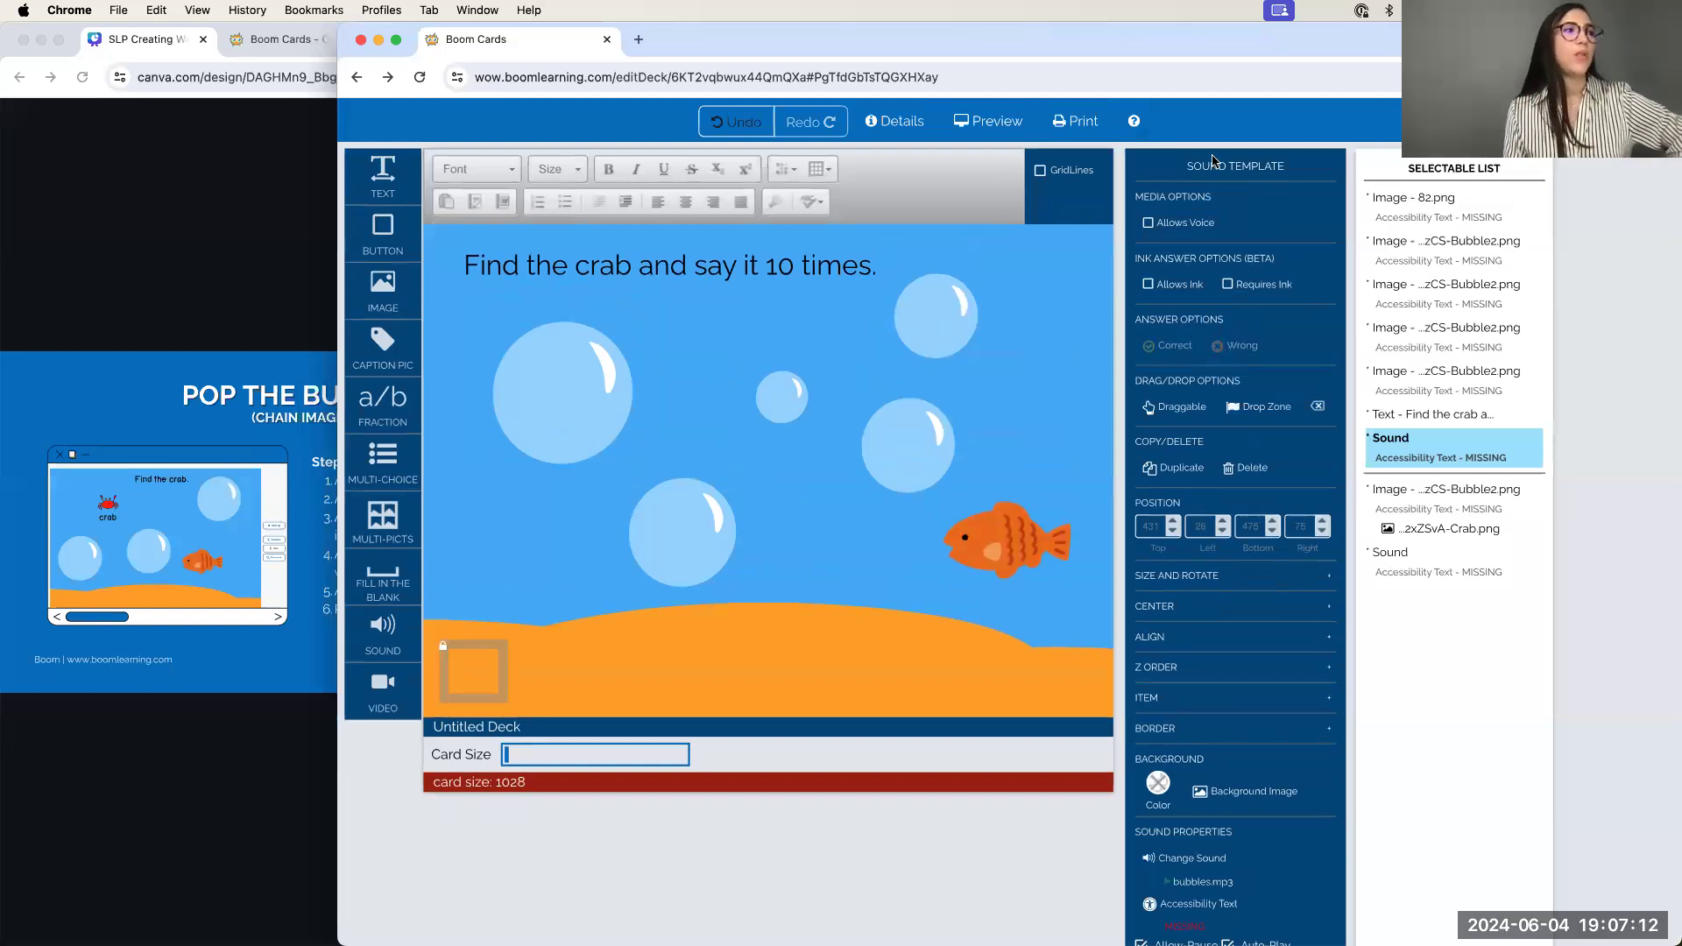
pyautogui.click(600, 375)
pyautogui.click(744, 339)
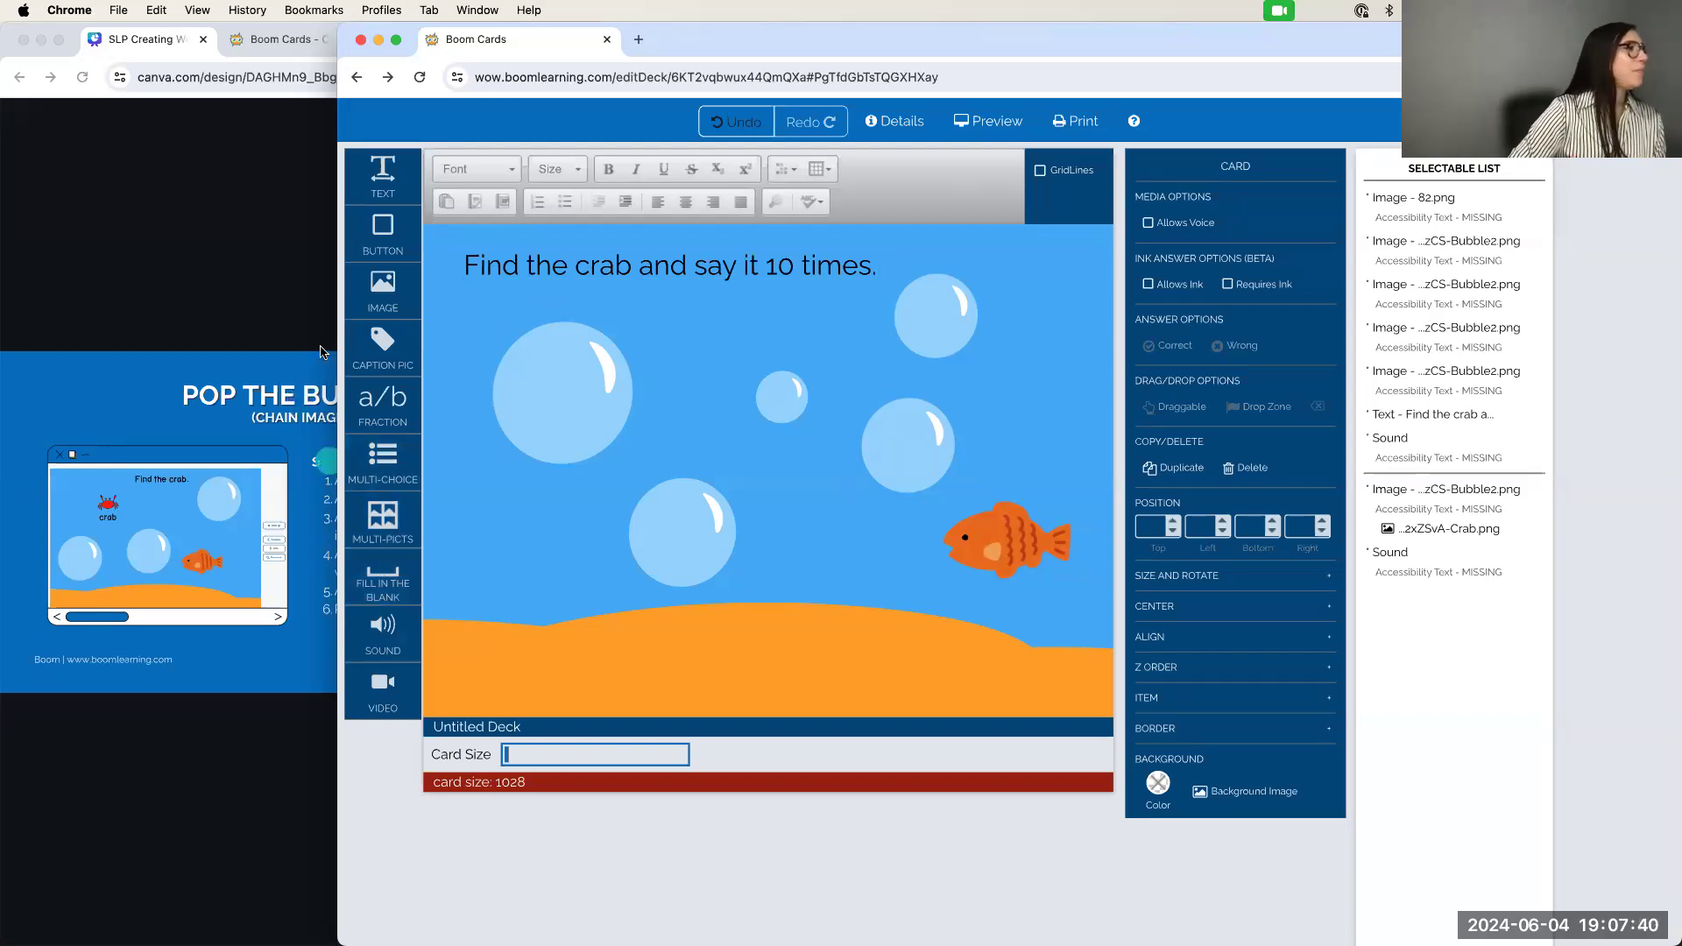
# Narrow the Boom Cards window and present the Canva slides full screen
pyautogui.moveTo(340, 332); pyautogui.dragTo(601, 348)
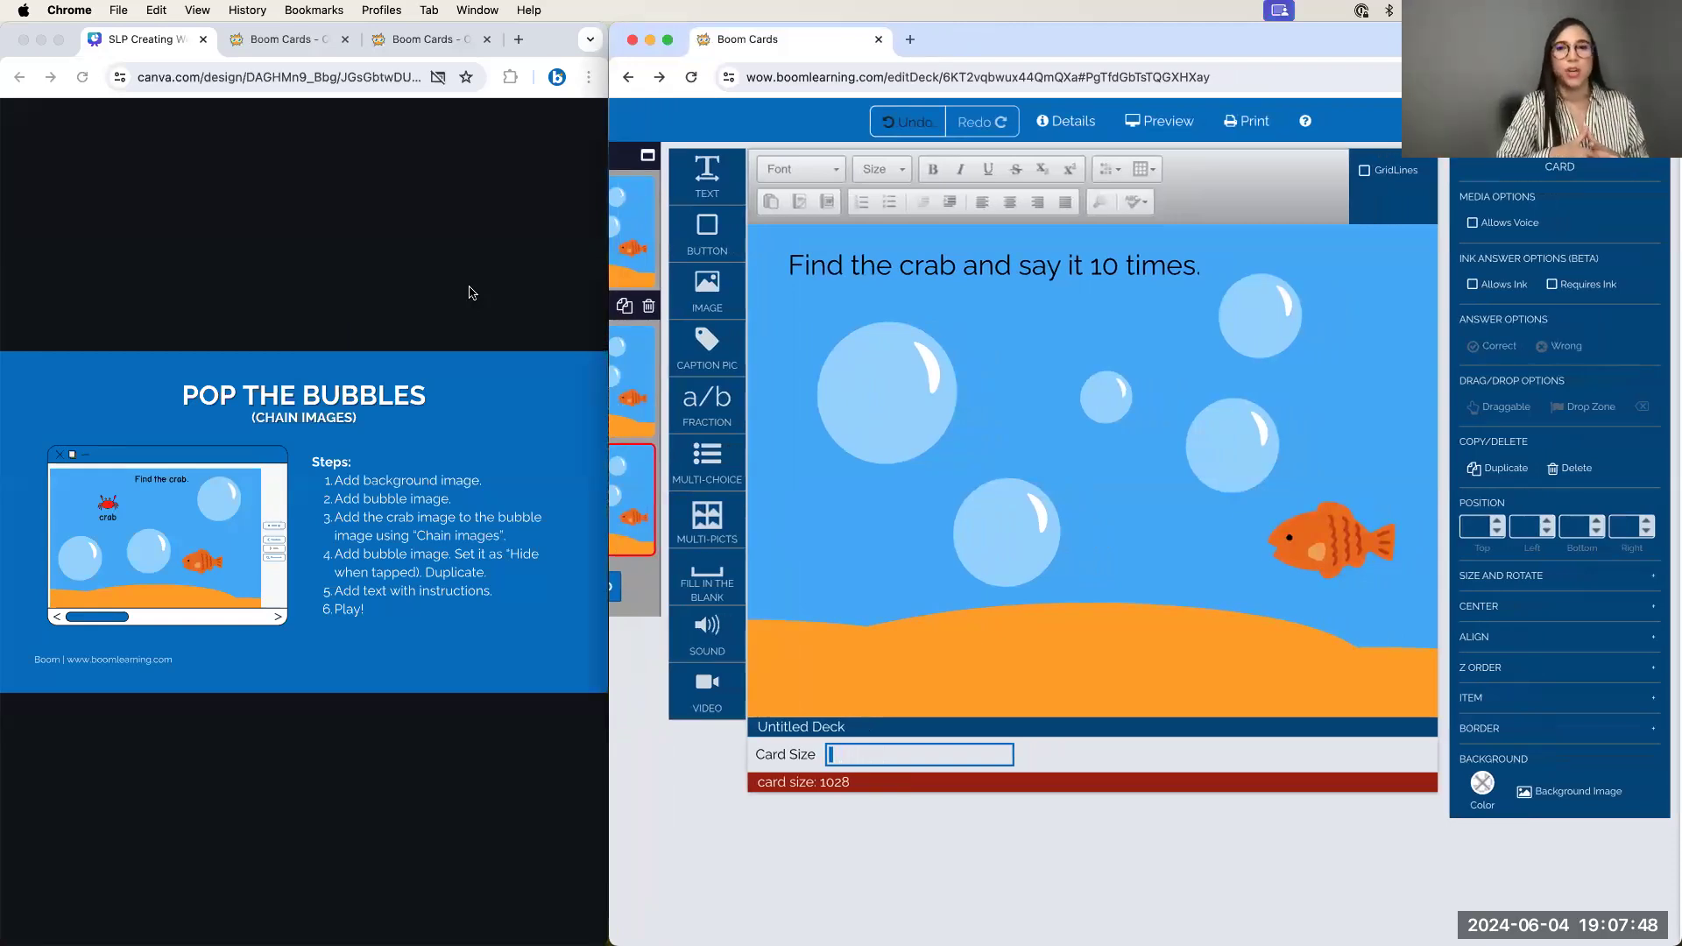
pyautogui.click(552, 403)
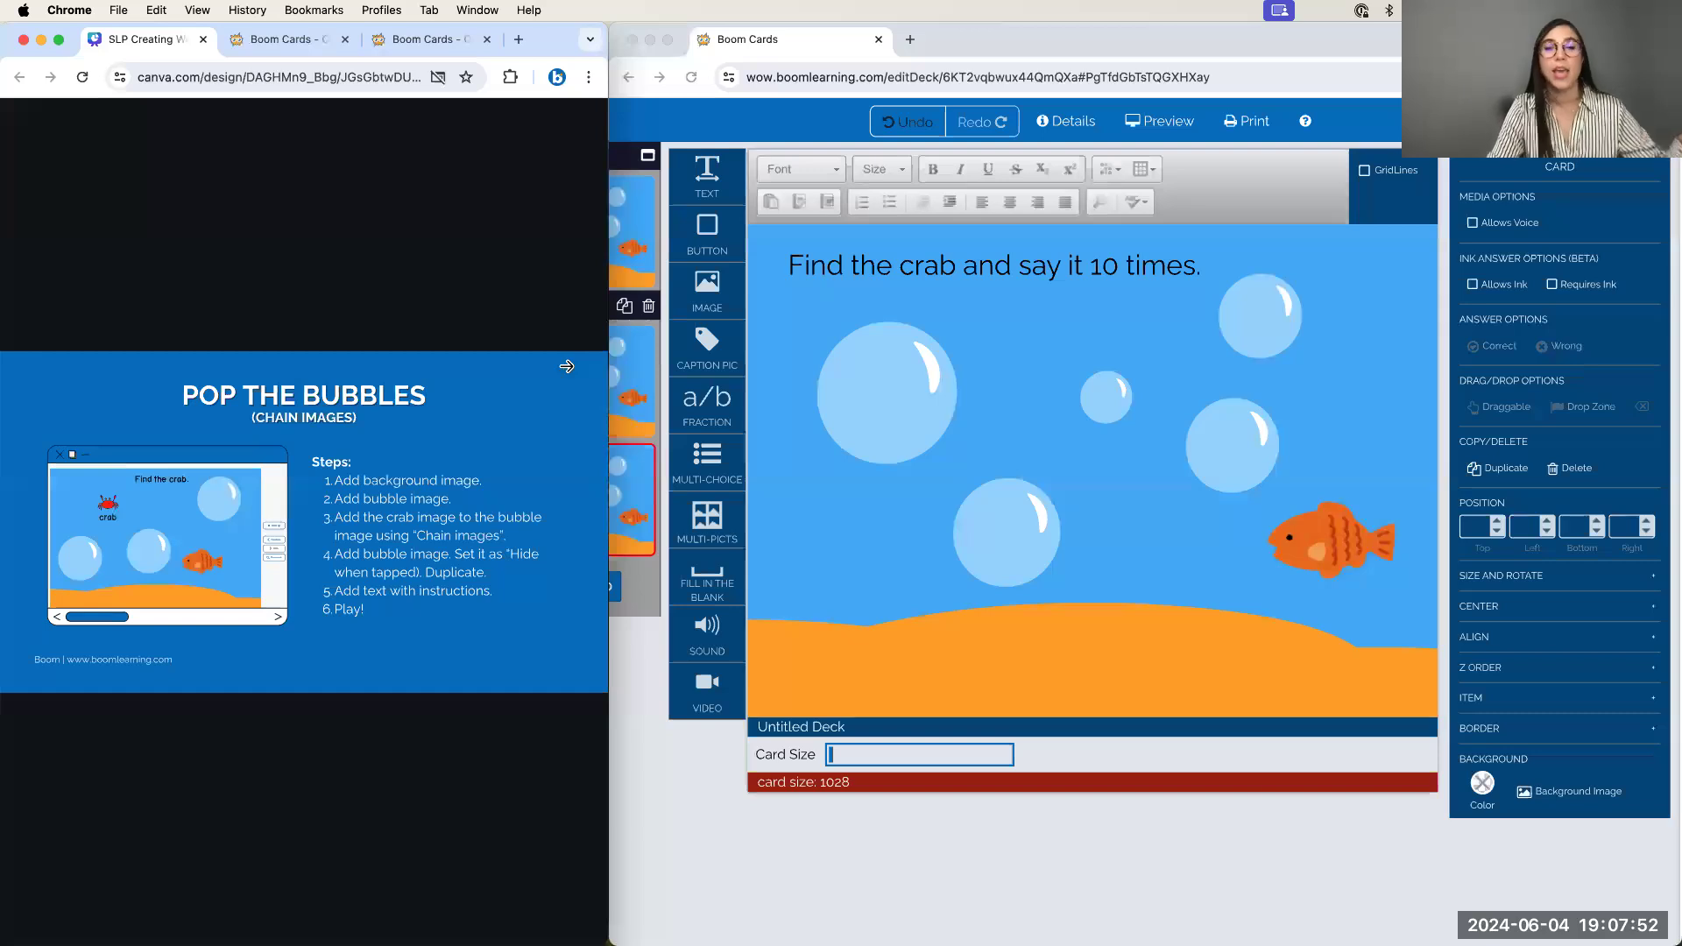
pyautogui.press('f')
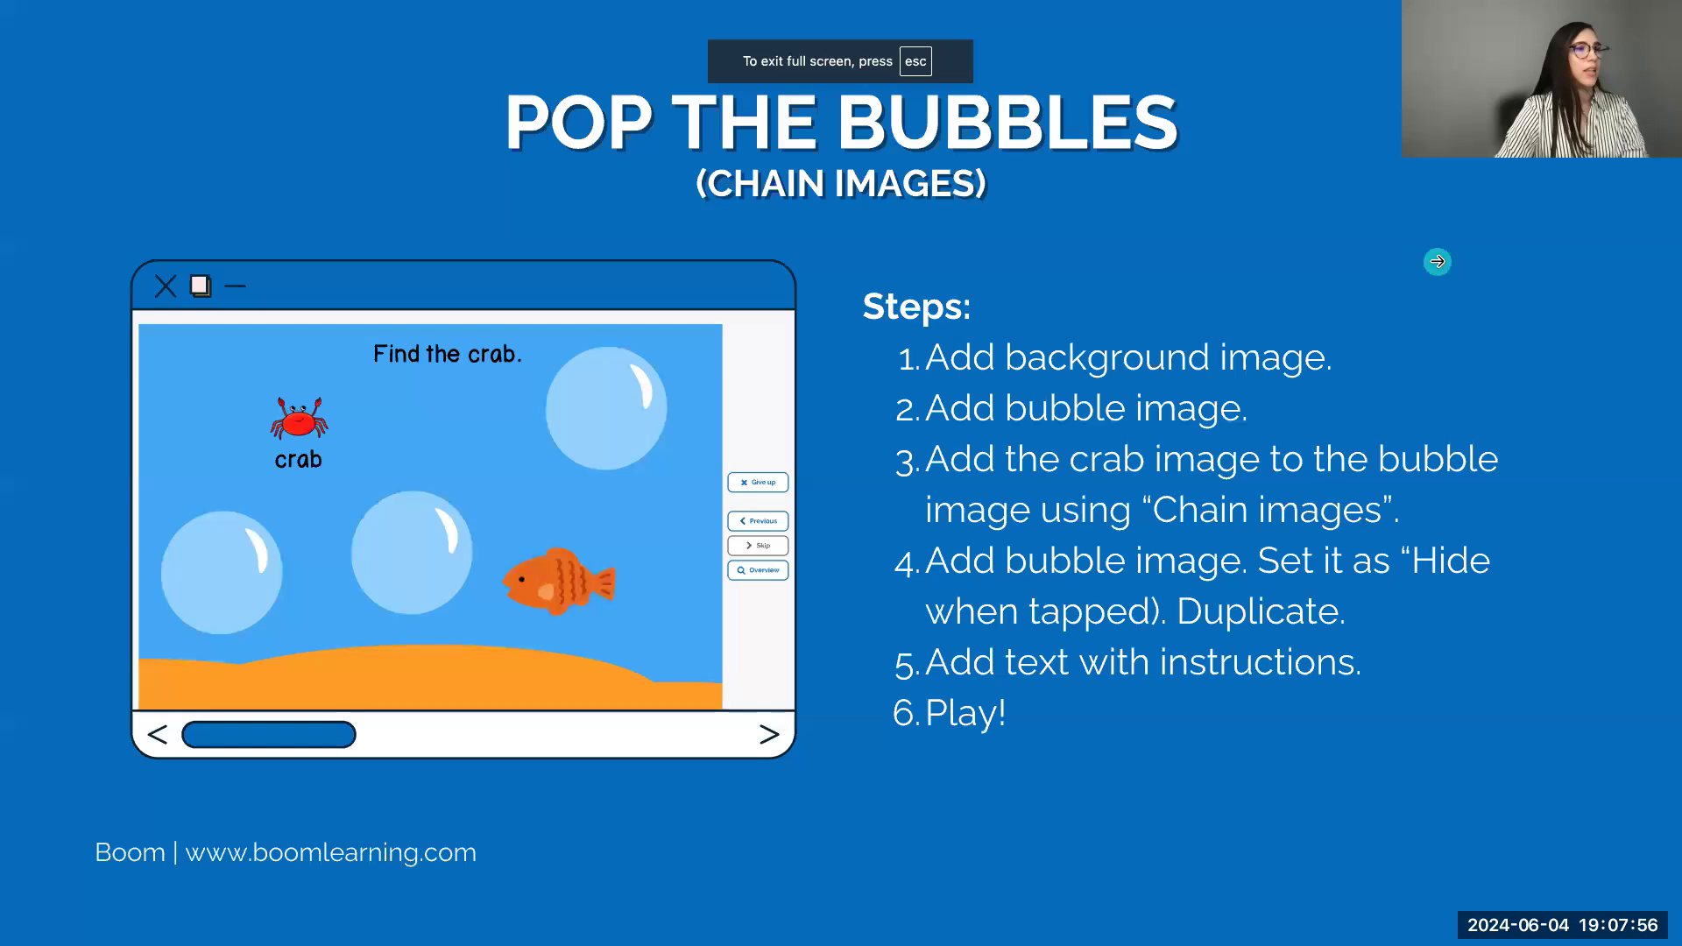
# Jump to the Flashlight slide, then re-present and open the previous slide's linked Boom Cards page
pyautogui.click(1437, 262)
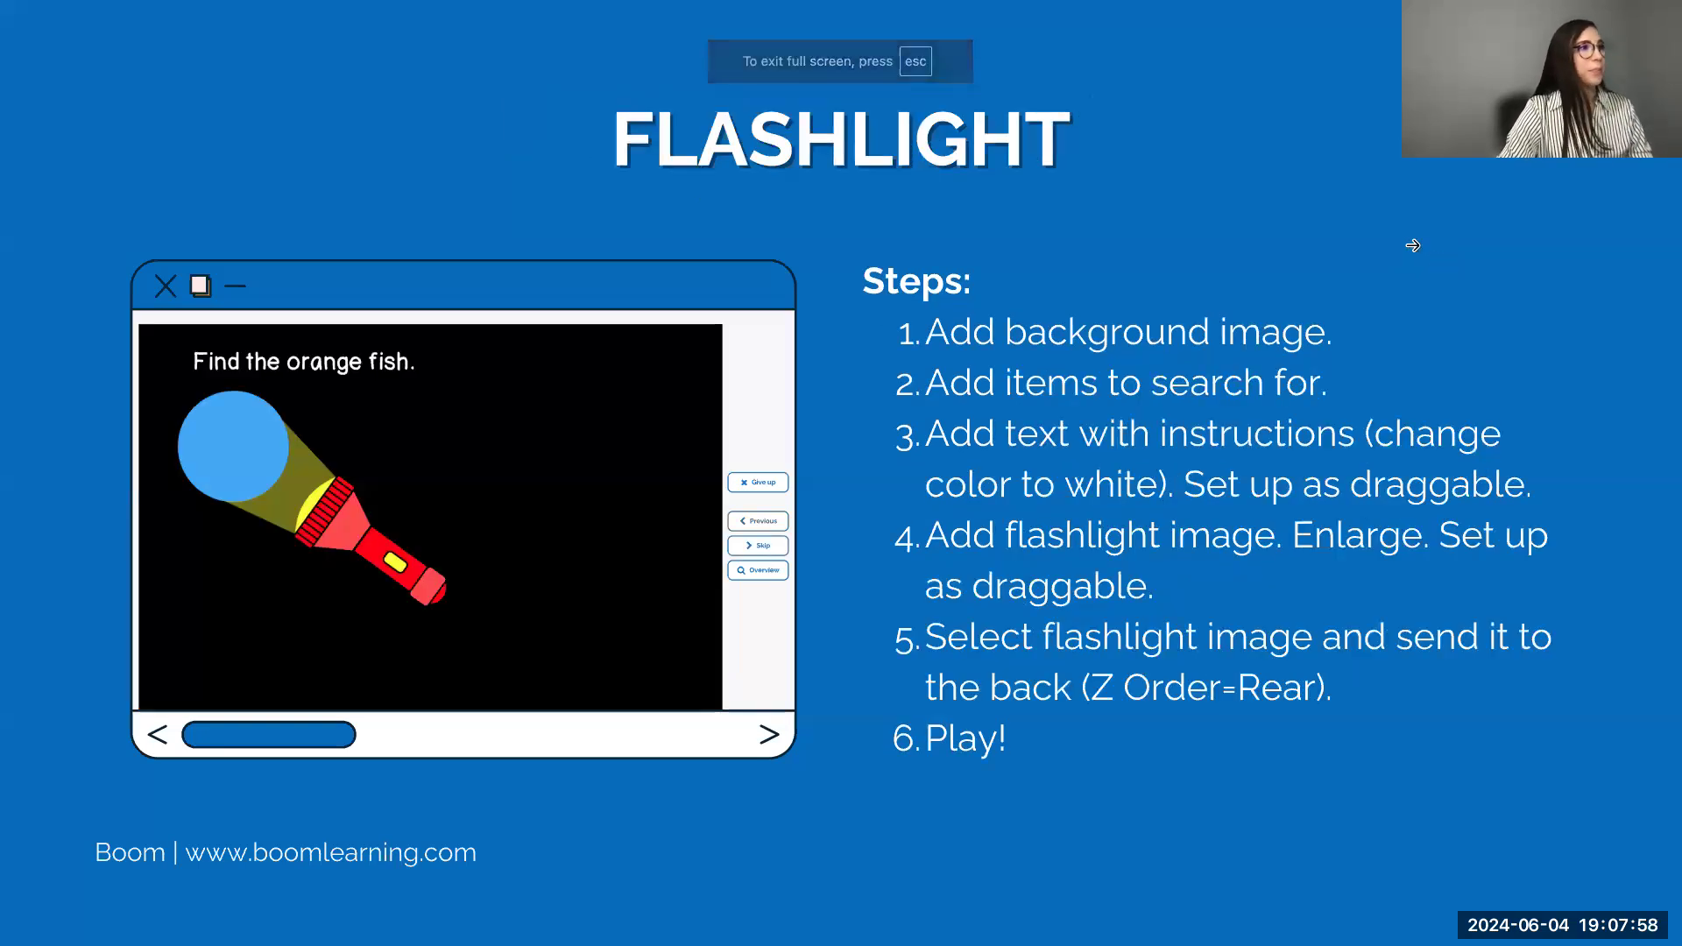
pyautogui.press('Escape')
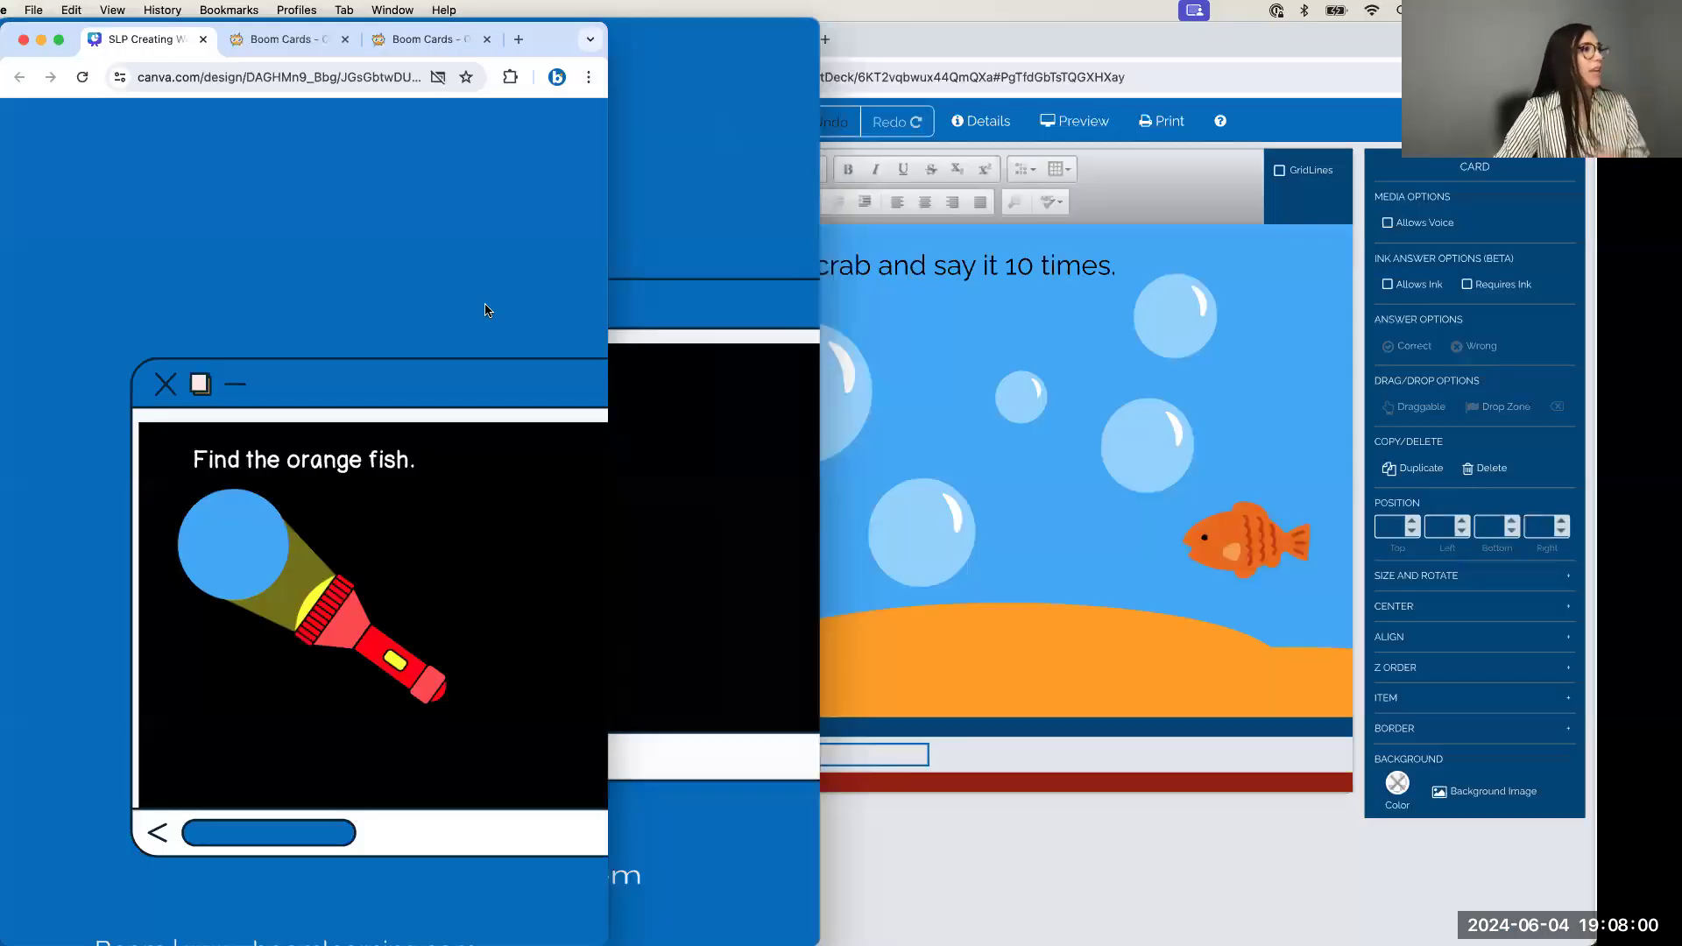
pyautogui.click(544, 119)
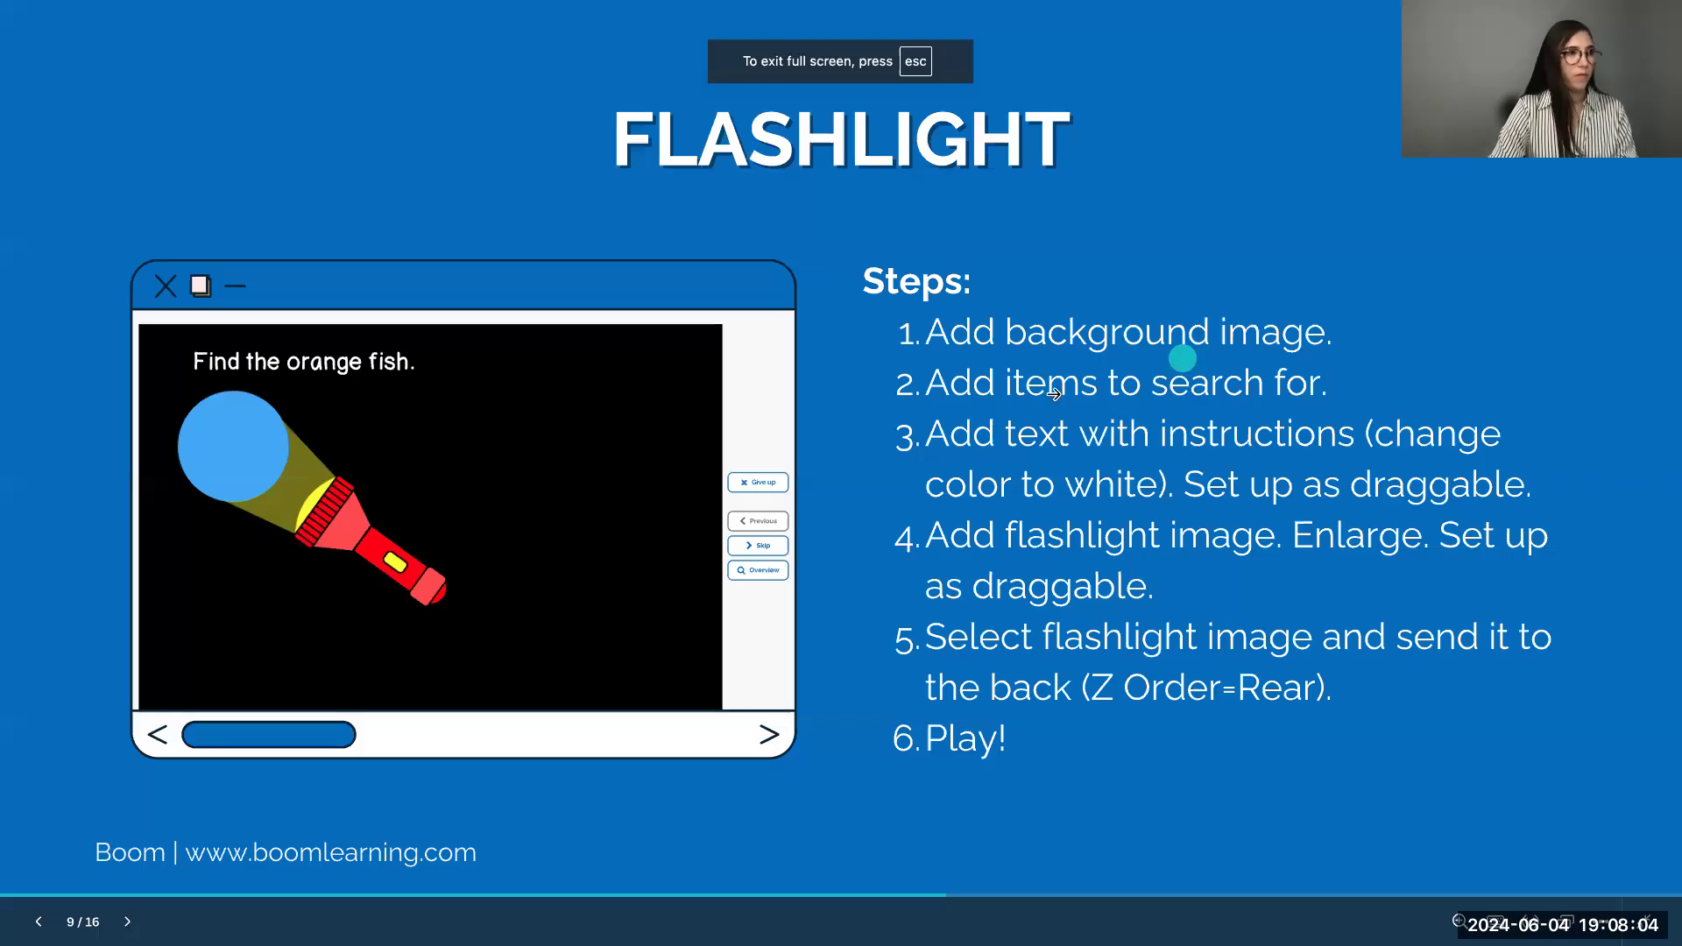
pyautogui.press('Left')
pyautogui.press('Left')
pyautogui.press('Left')
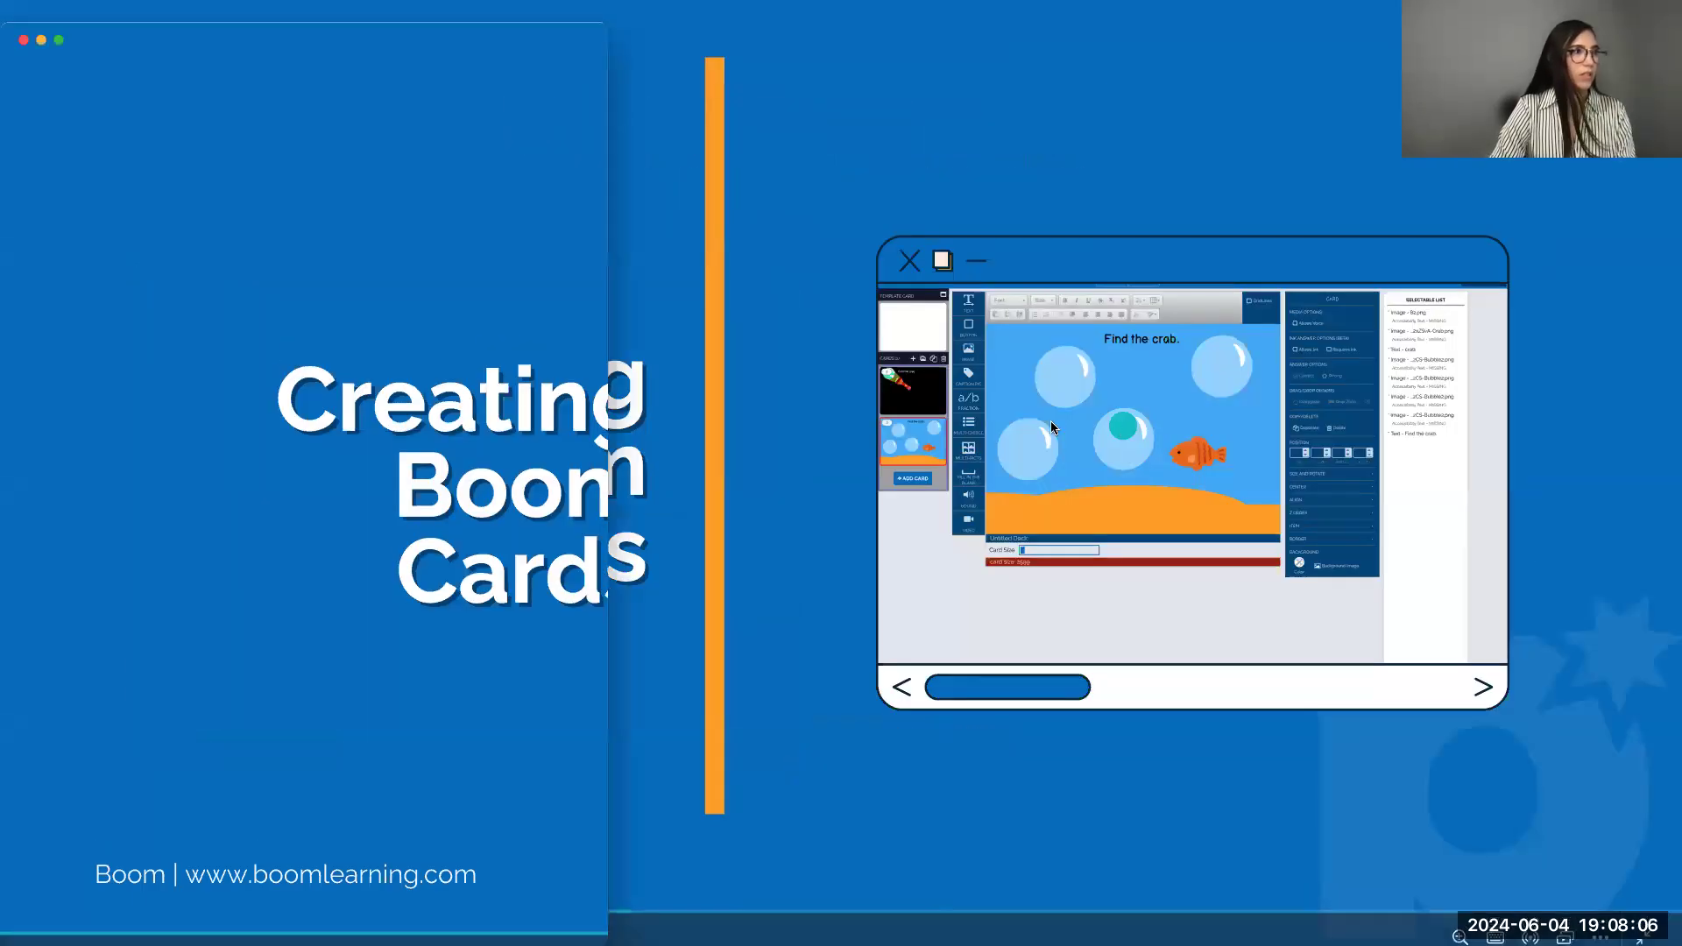
pyautogui.click(1050, 421)
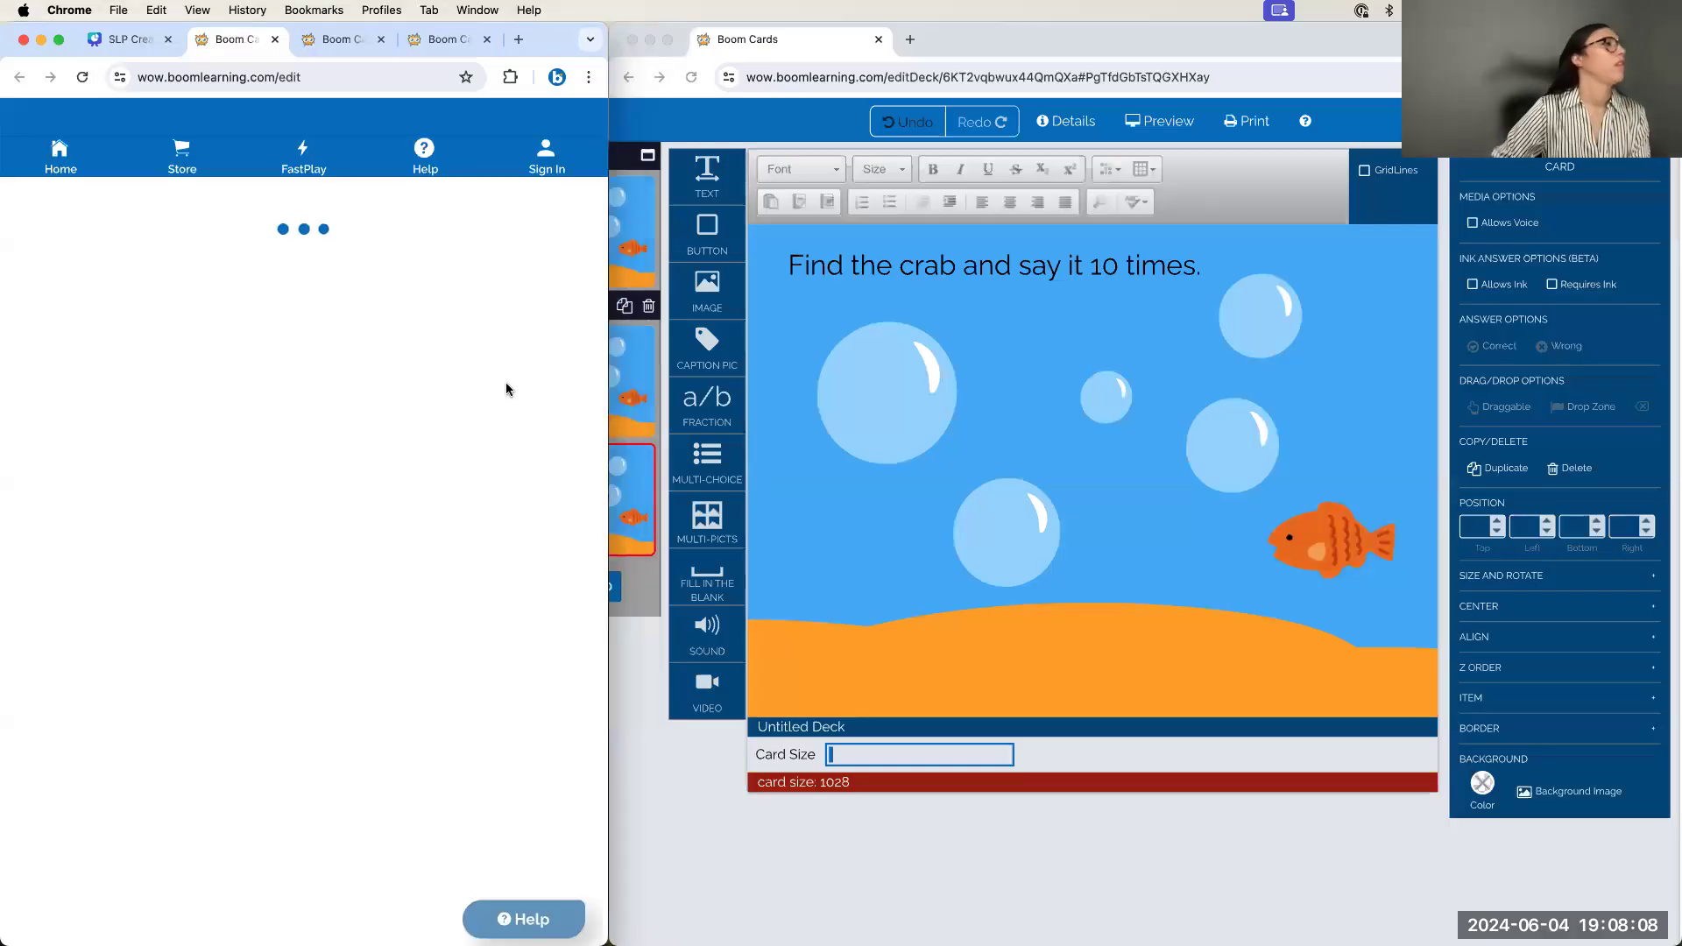
pyautogui.click(320, 38)
pyautogui.click(123, 38)
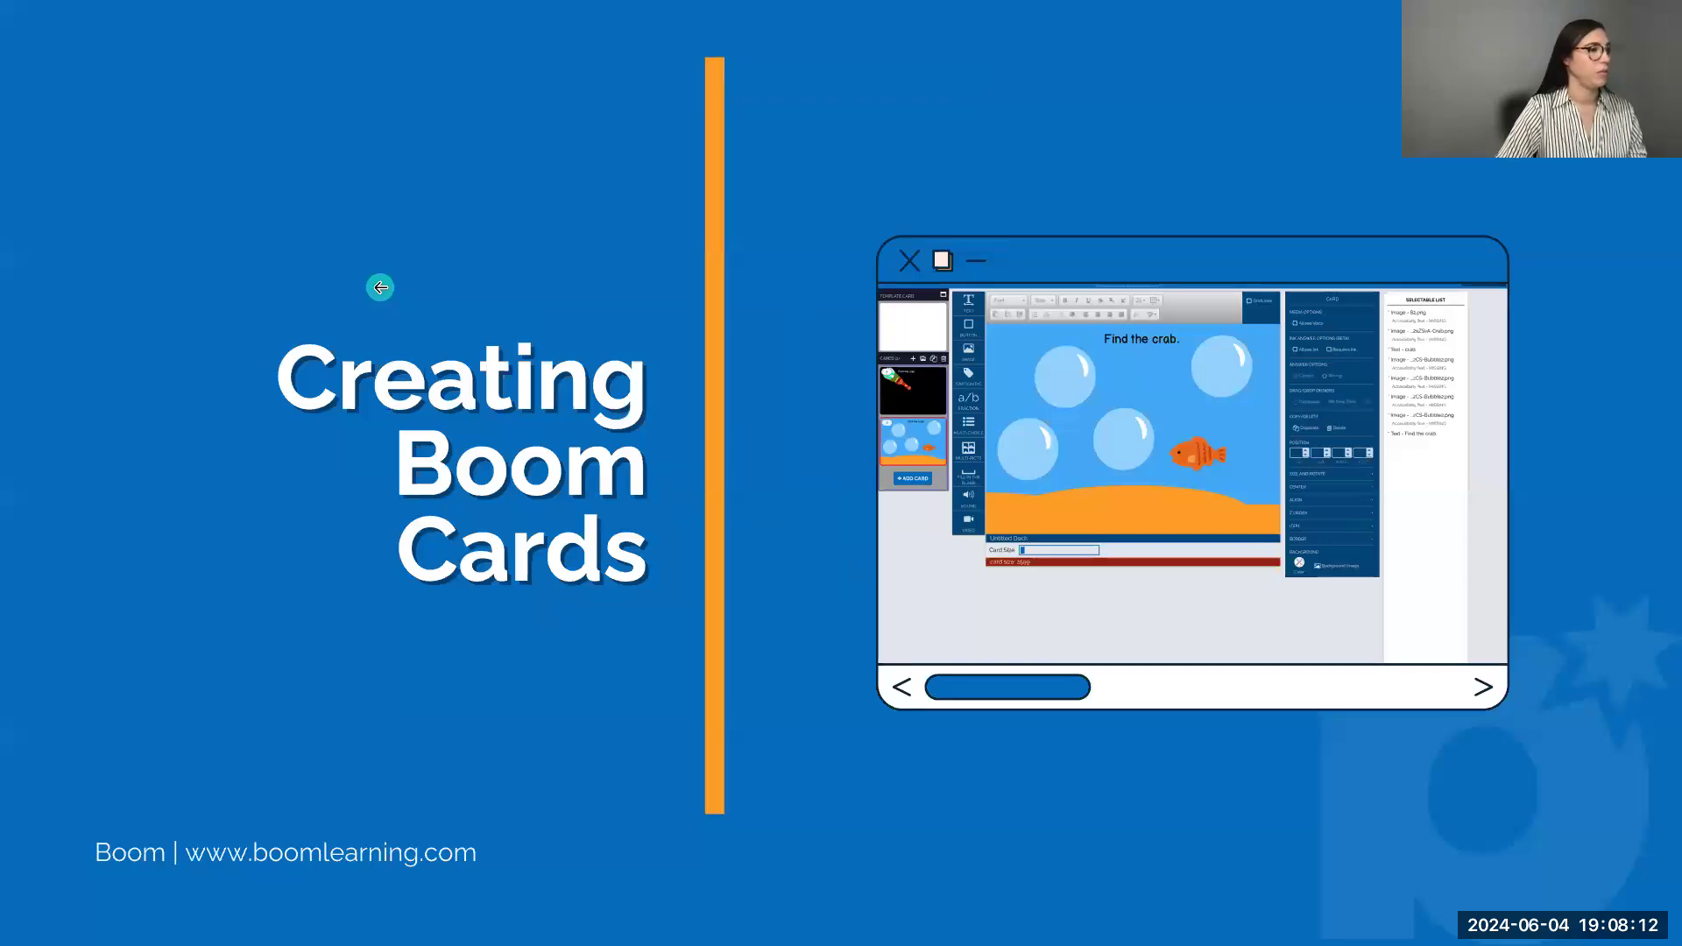
pyautogui.press('Escape')
# Present again from the Creating Boom Cards slide and open its linked Boom Cards page
pyautogui.scroll(-10, 409, 500)
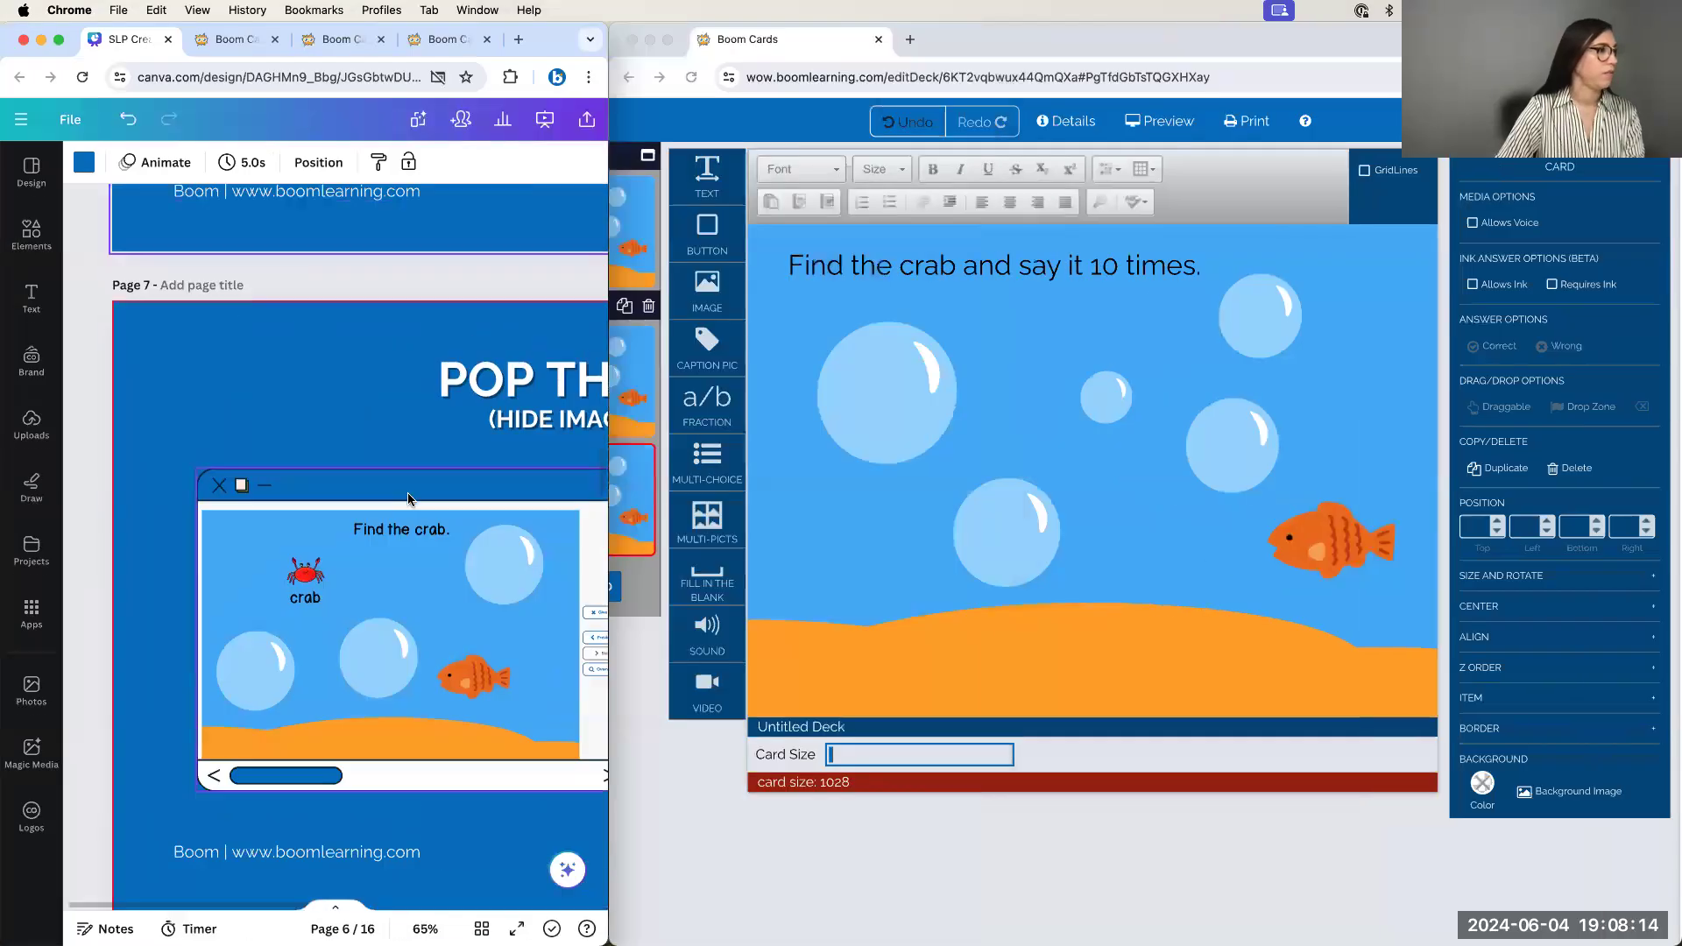
pyautogui.scroll(-1, 410, 498)
pyautogui.scroll(-15, 412, 496)
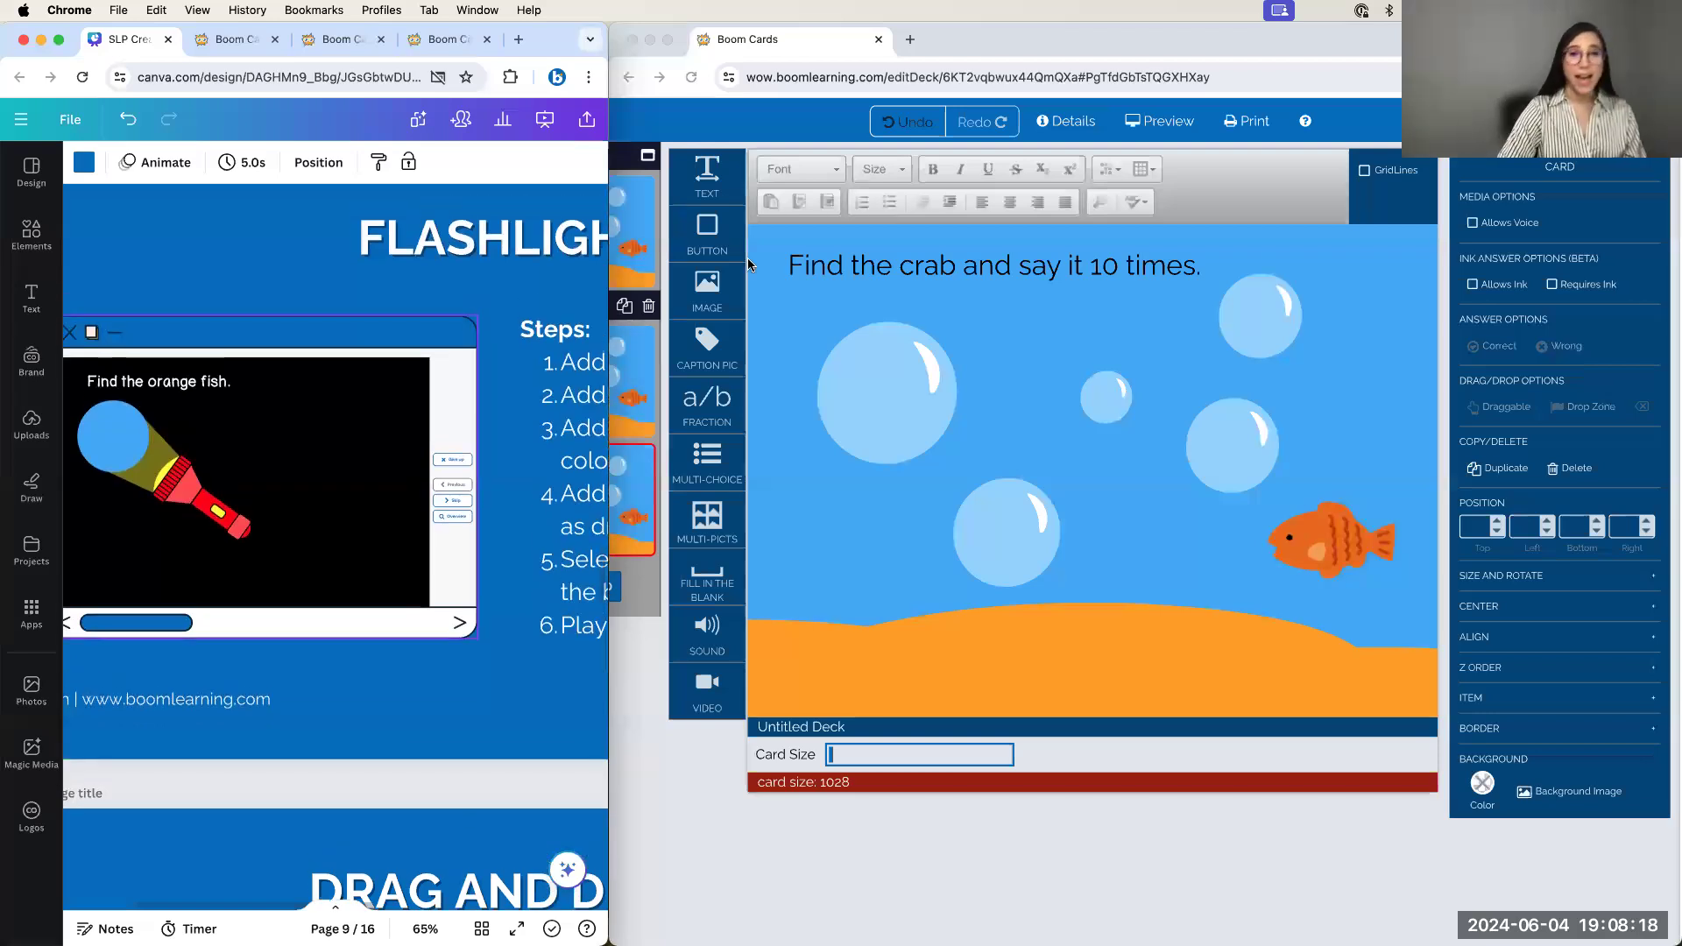
pyautogui.click(544, 120)
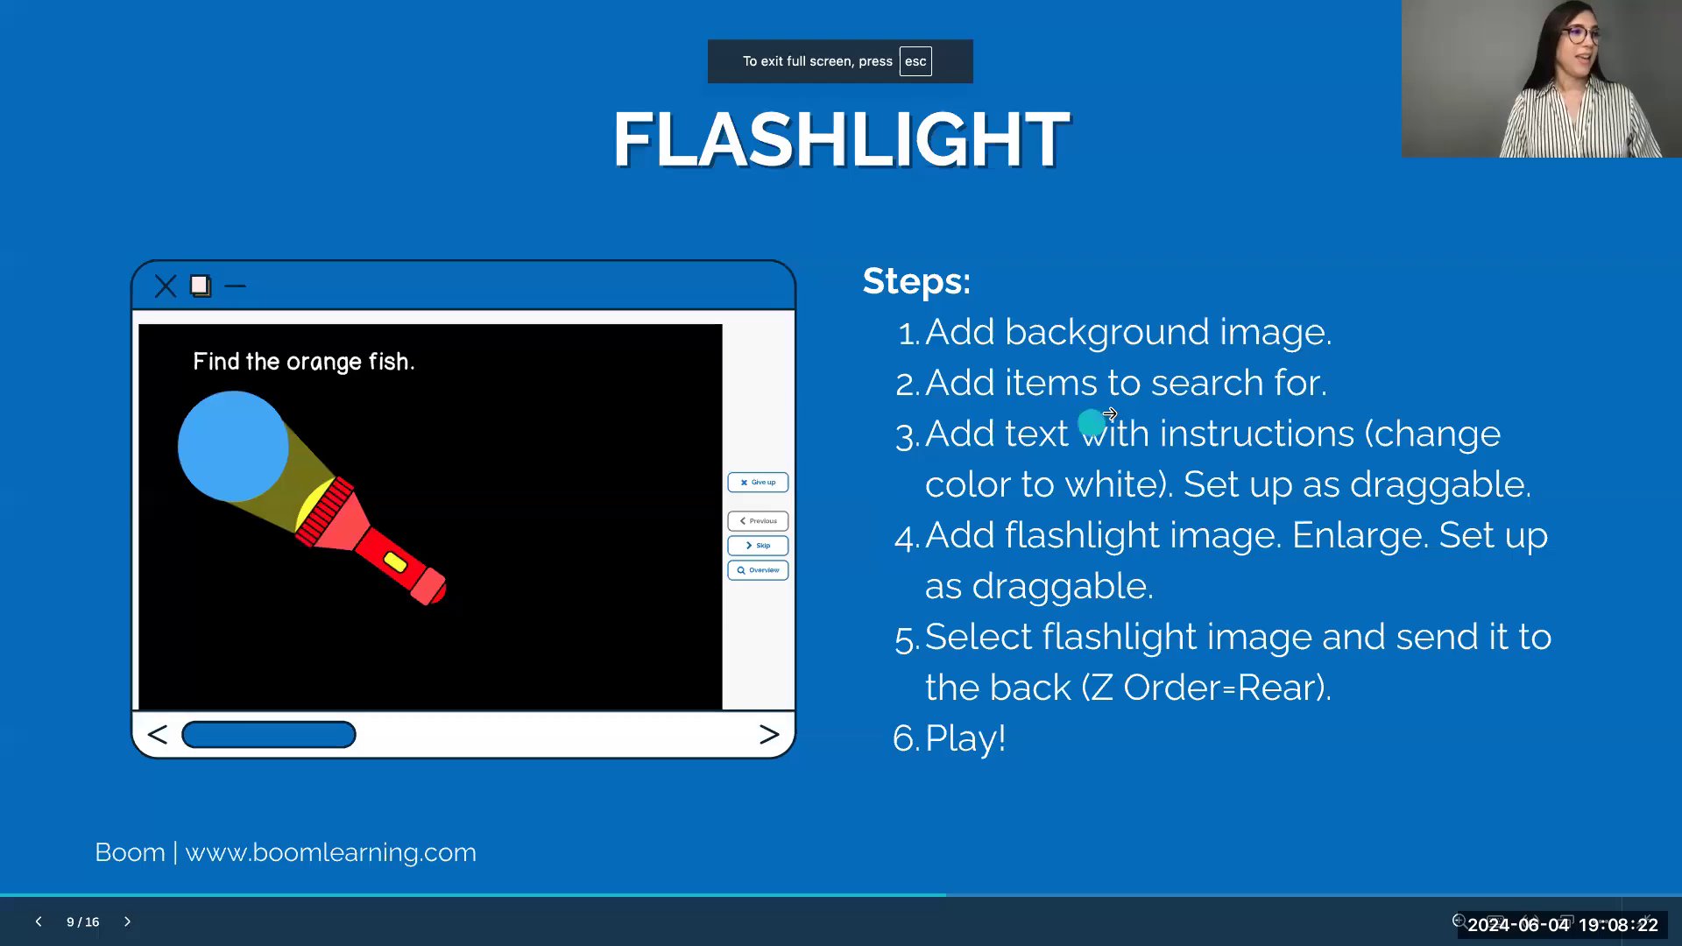
pyautogui.press('Left')
pyautogui.press('Left')
pyautogui.press('Left')
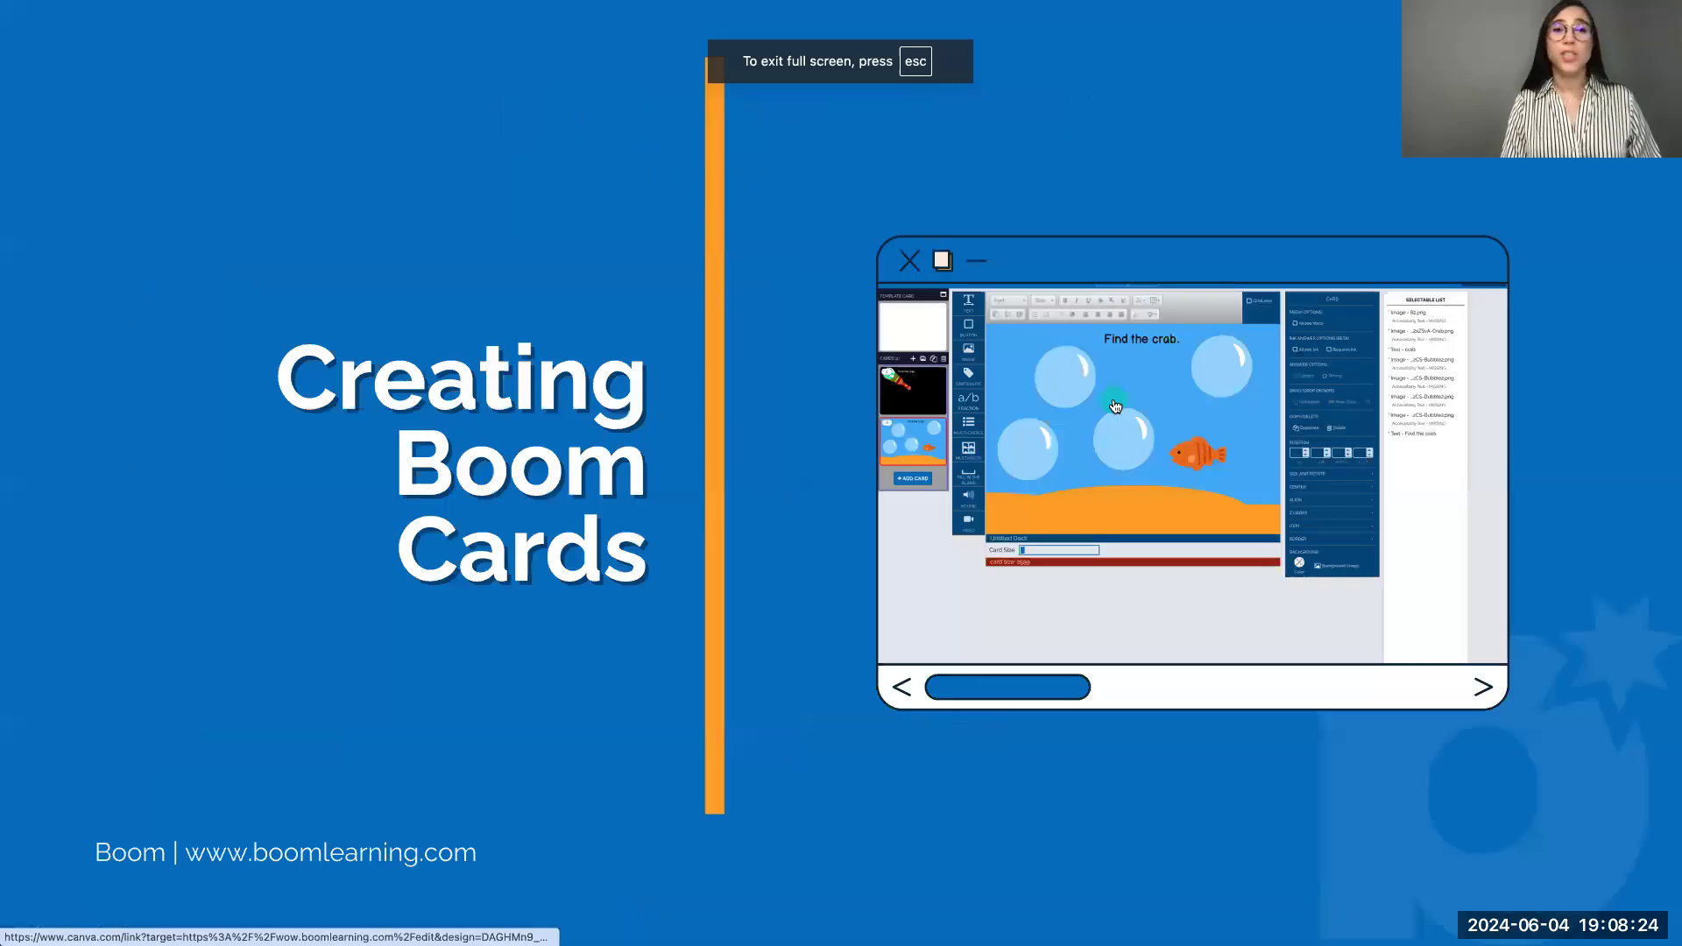
pyautogui.click(1113, 399)
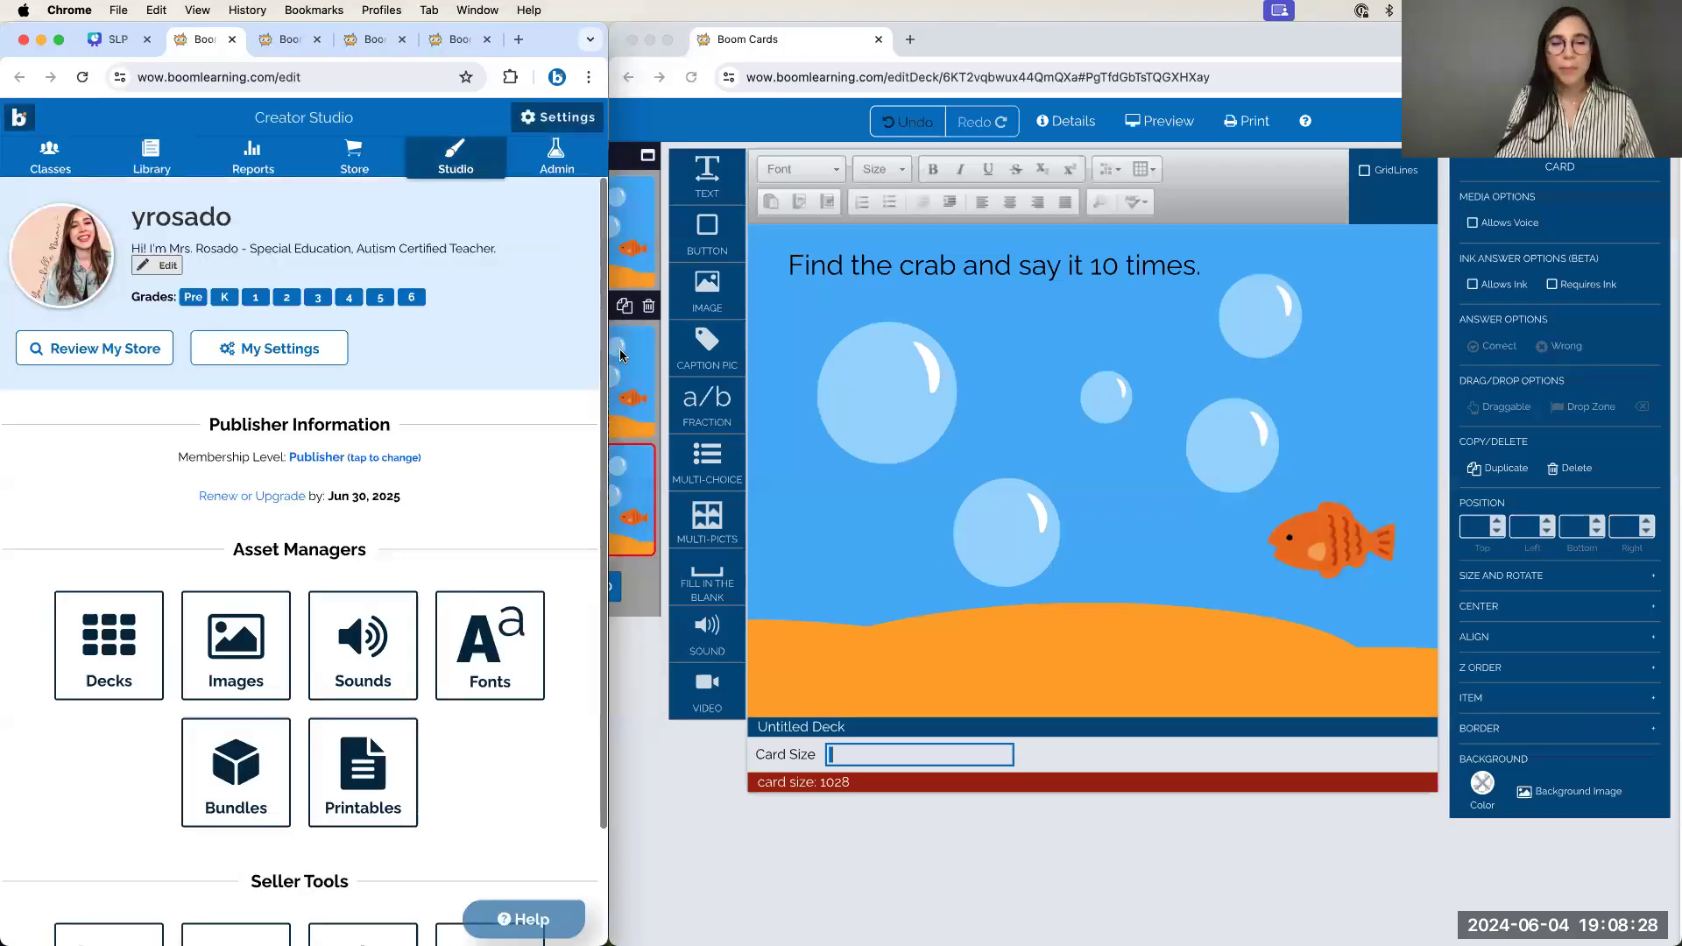
pyautogui.click(111, 41)
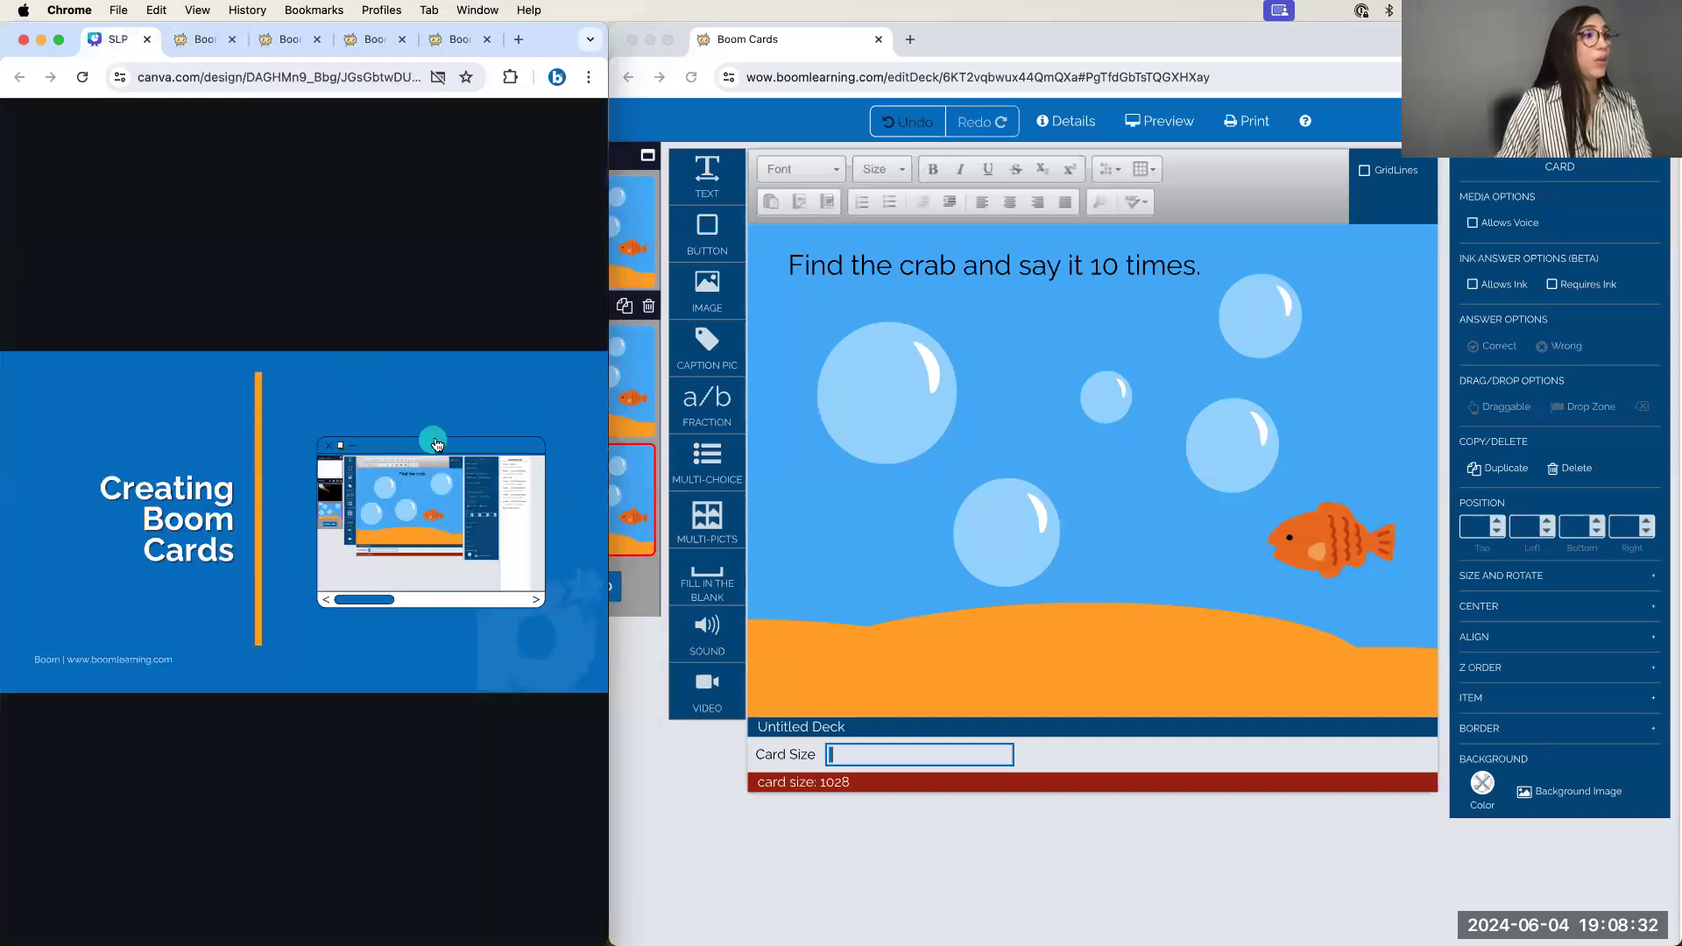
# Advance past the Pop the Bubbles slides to Flashlight and bring the Boom editor alongside
pyautogui.click(498, 410)
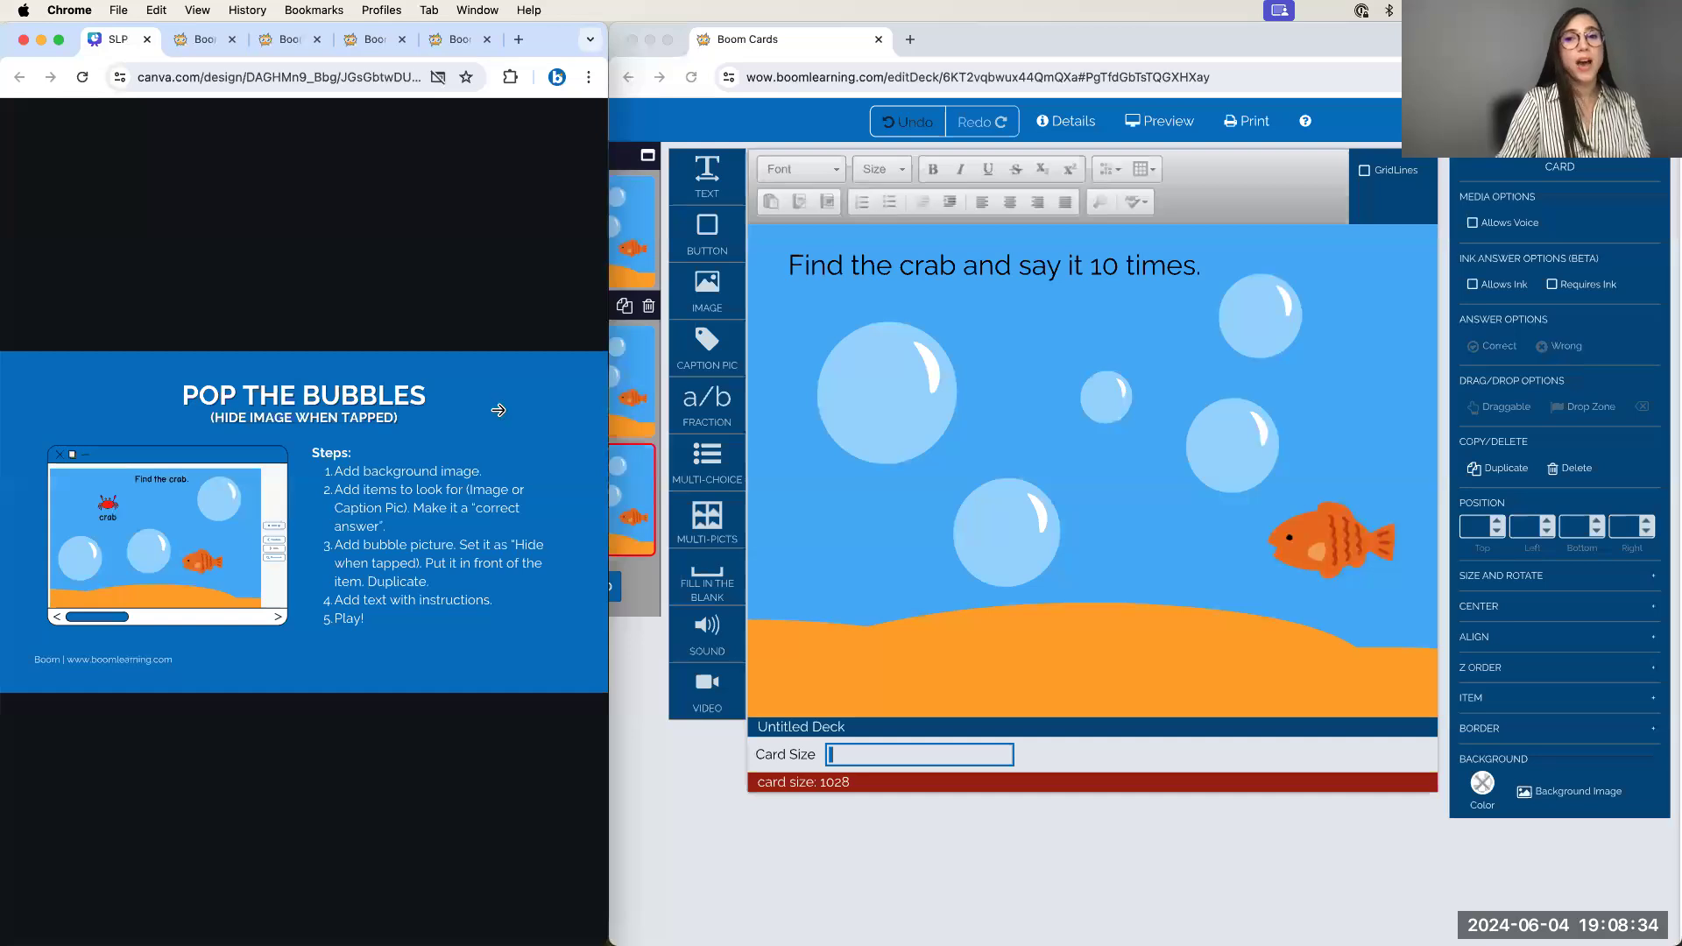
pyautogui.click(497, 410)
pyautogui.click(498, 409)
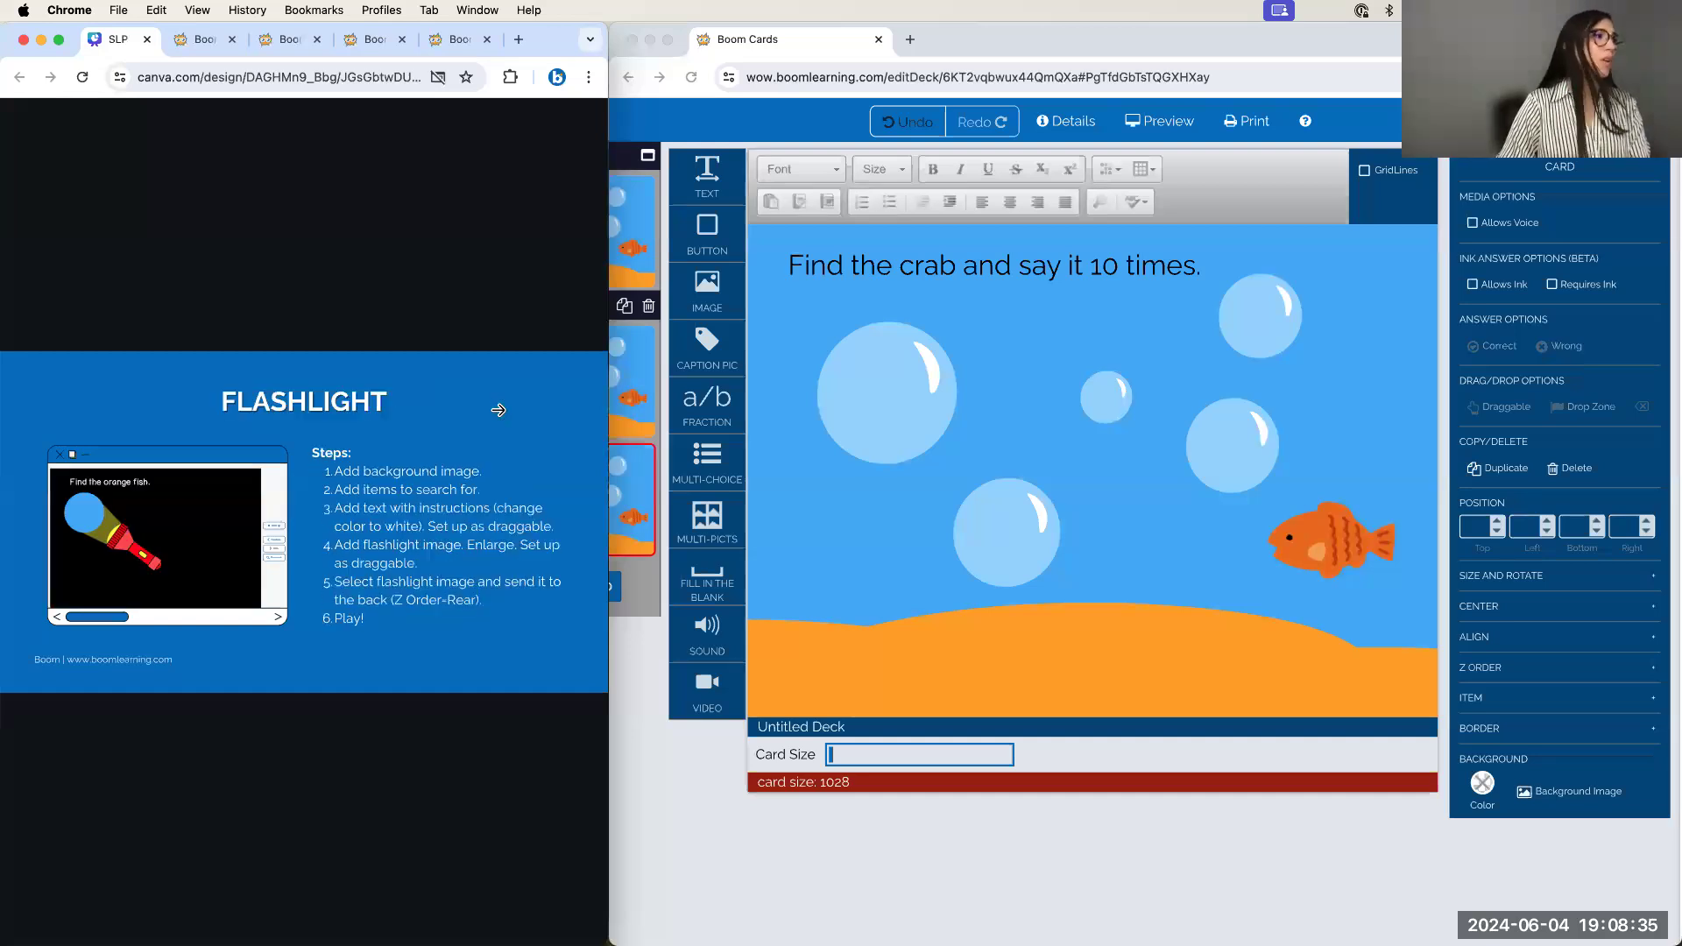
pyautogui.click(1118, 326)
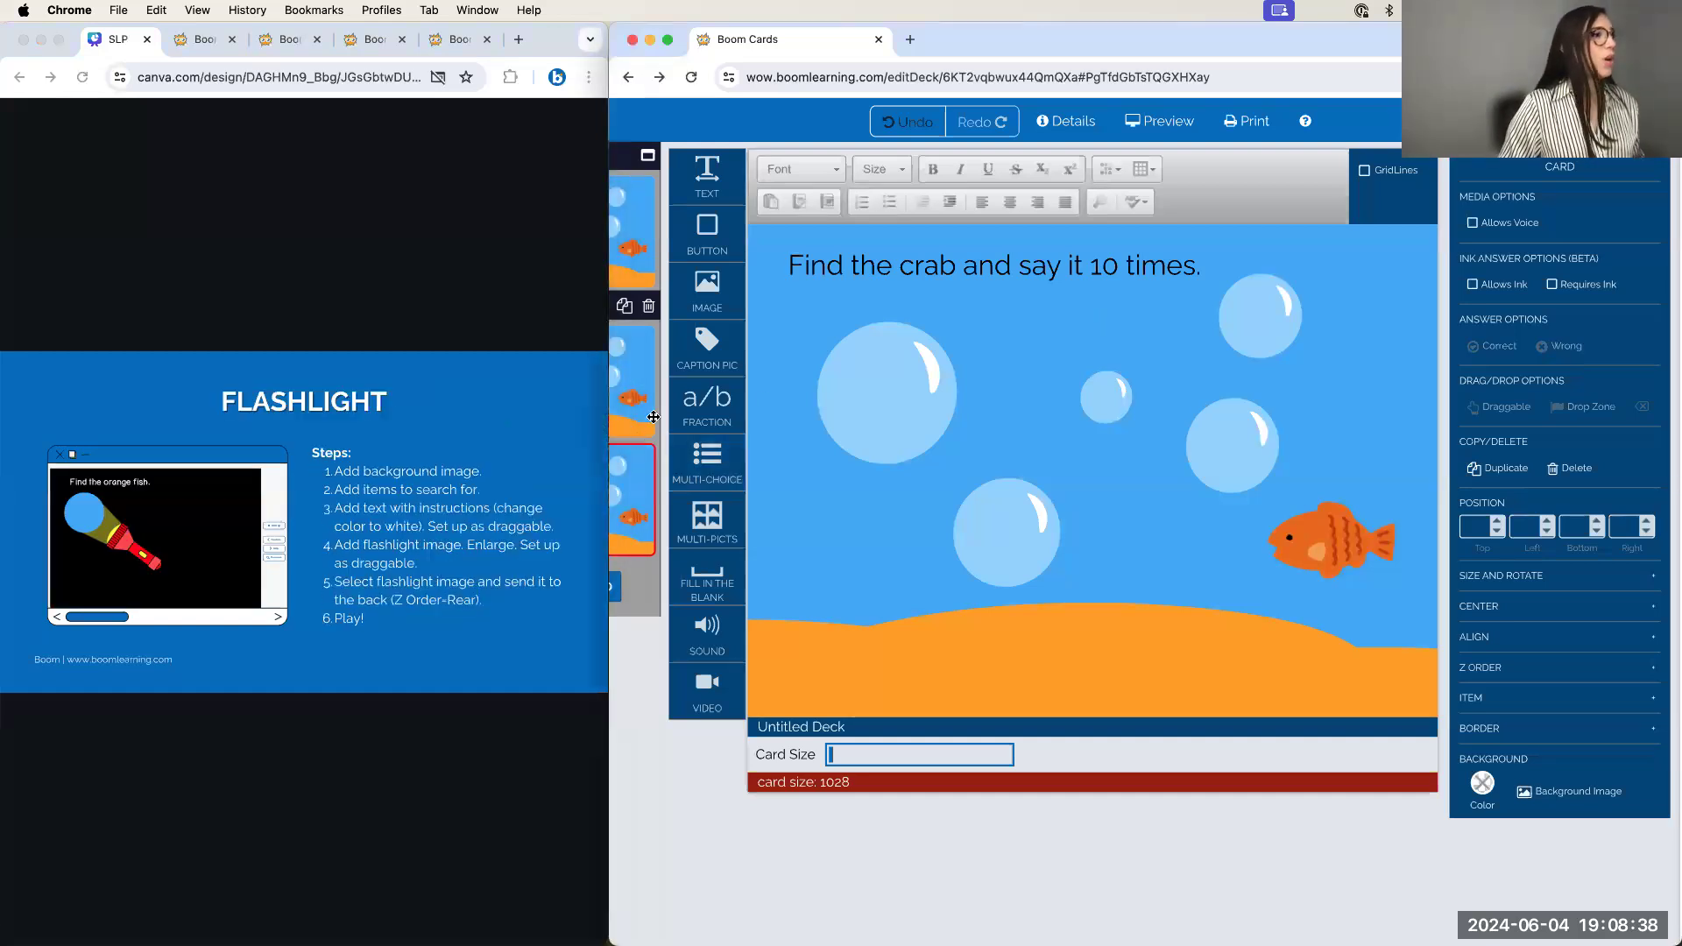
pyautogui.click(801, 335)
pyautogui.click(791, 327)
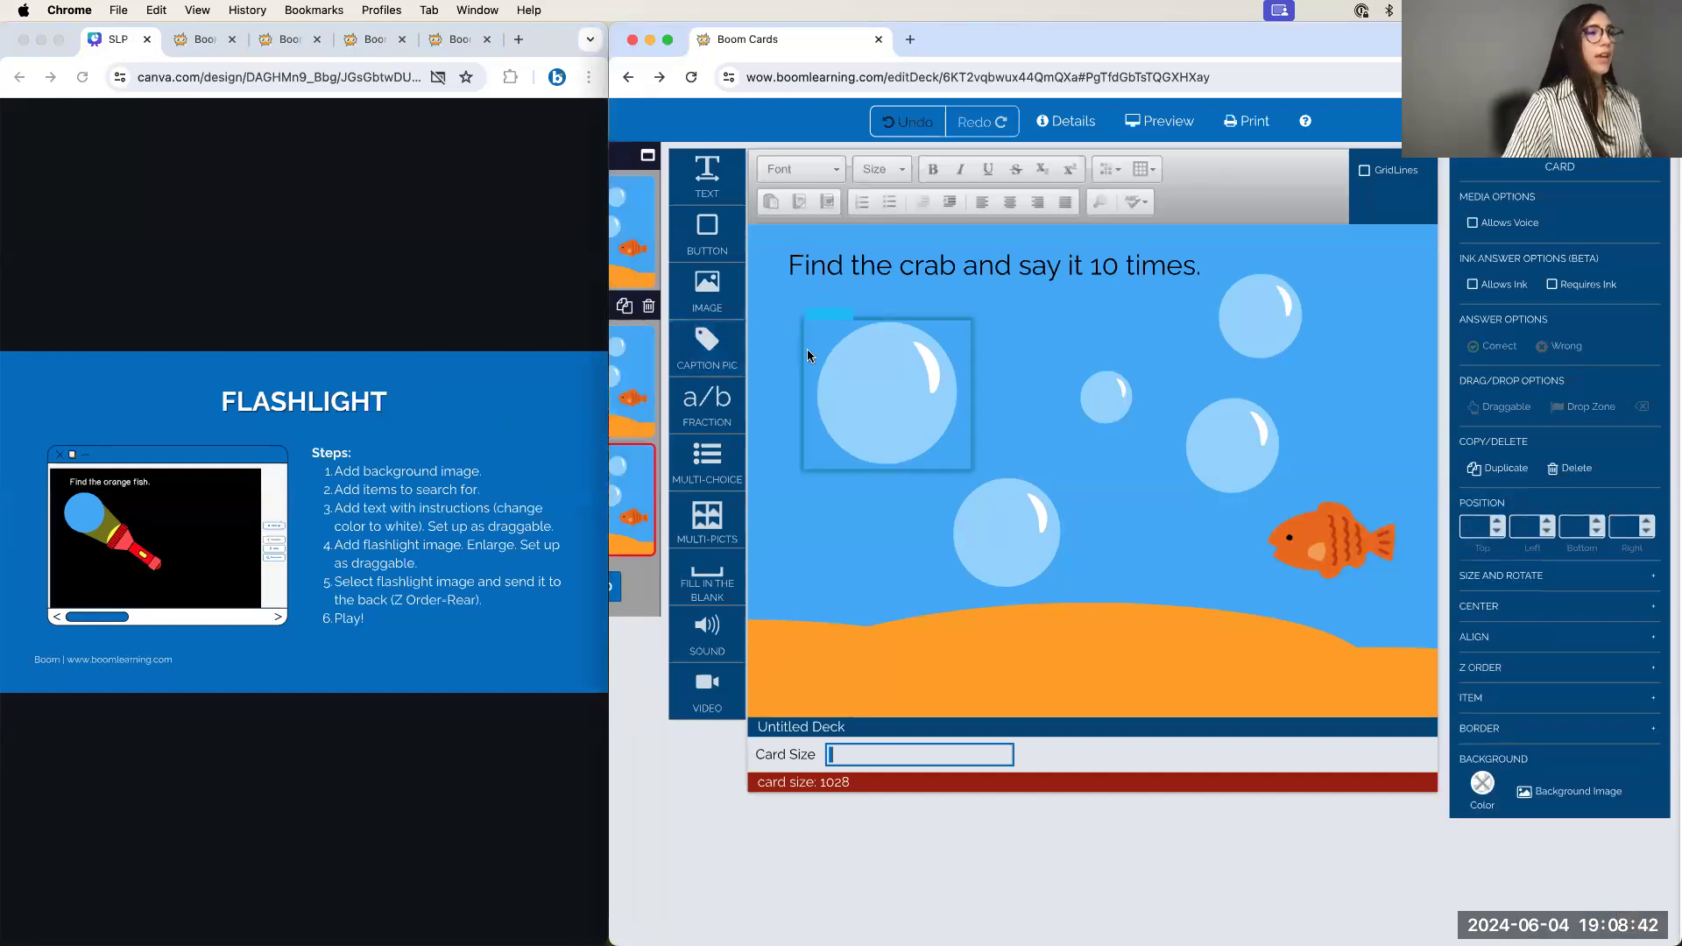
pyautogui.scroll(-2, 807, 350)
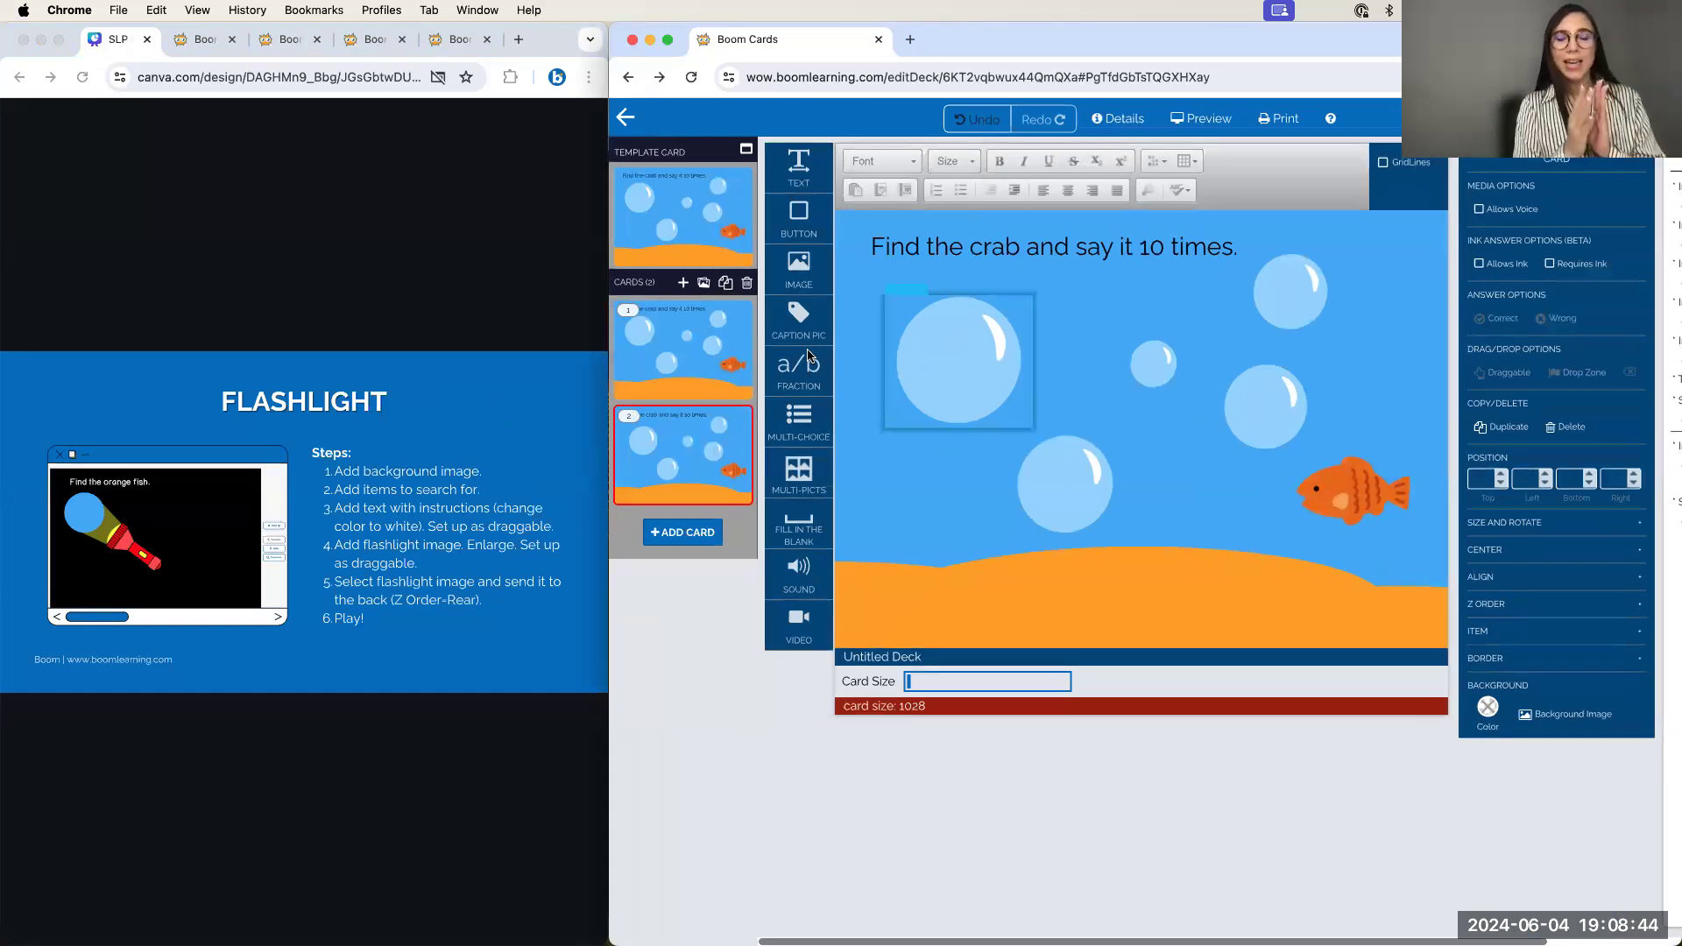
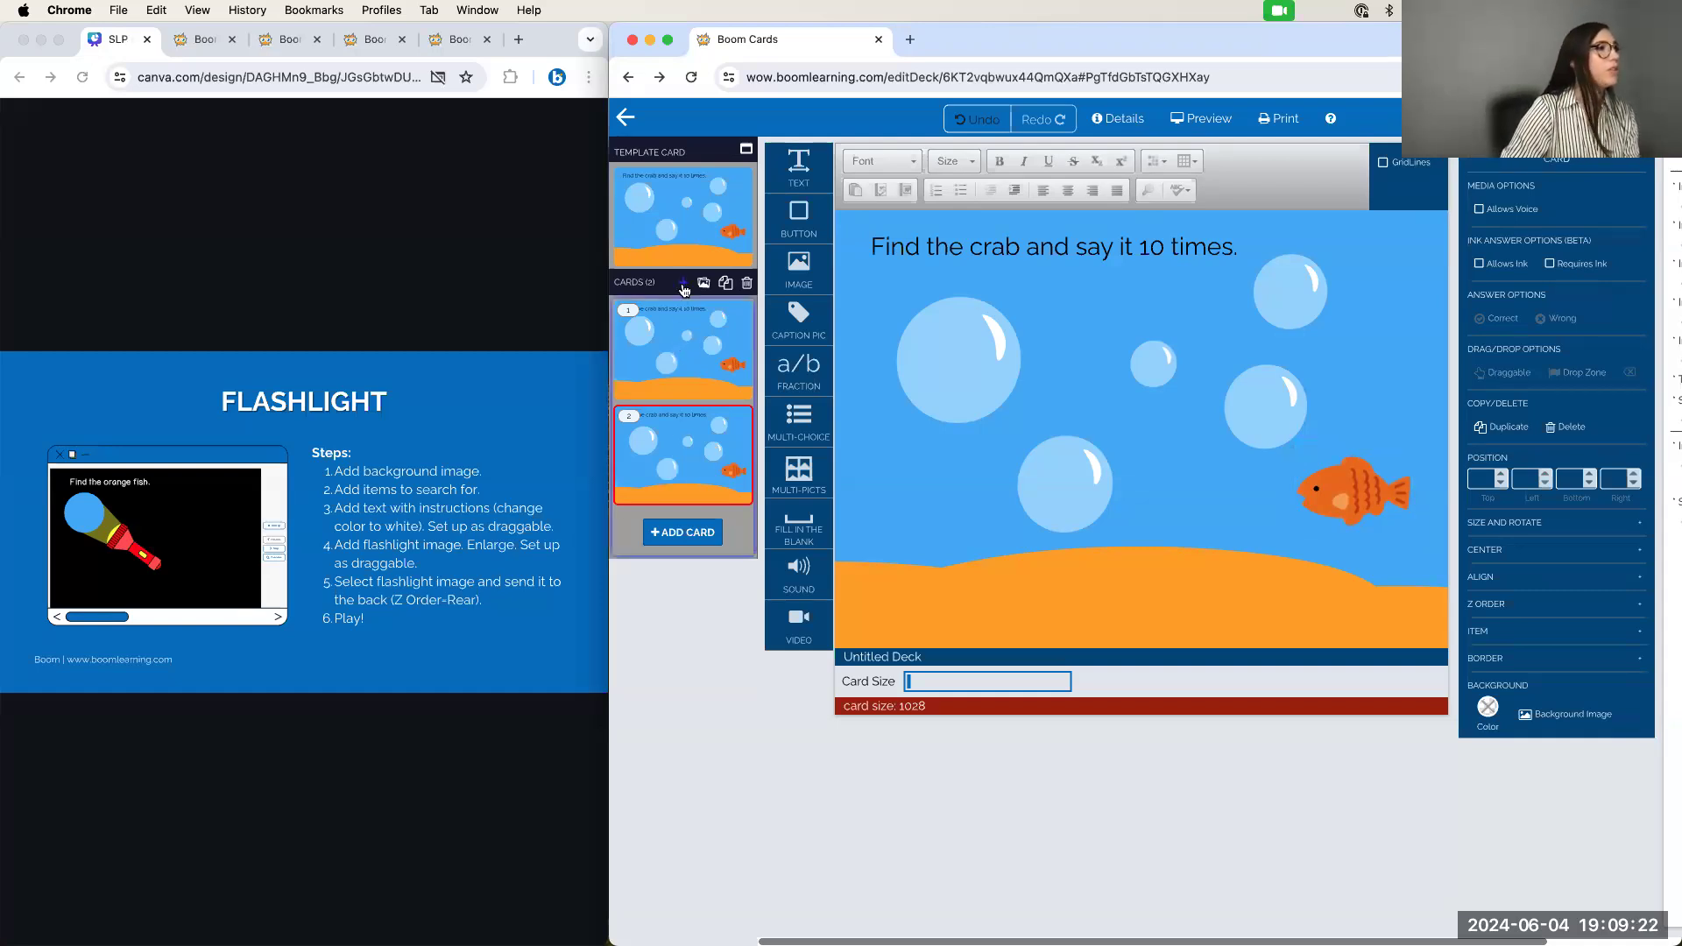
# Return to the deck list, start a new deck, and select its first card
pyautogui.click(626, 117)
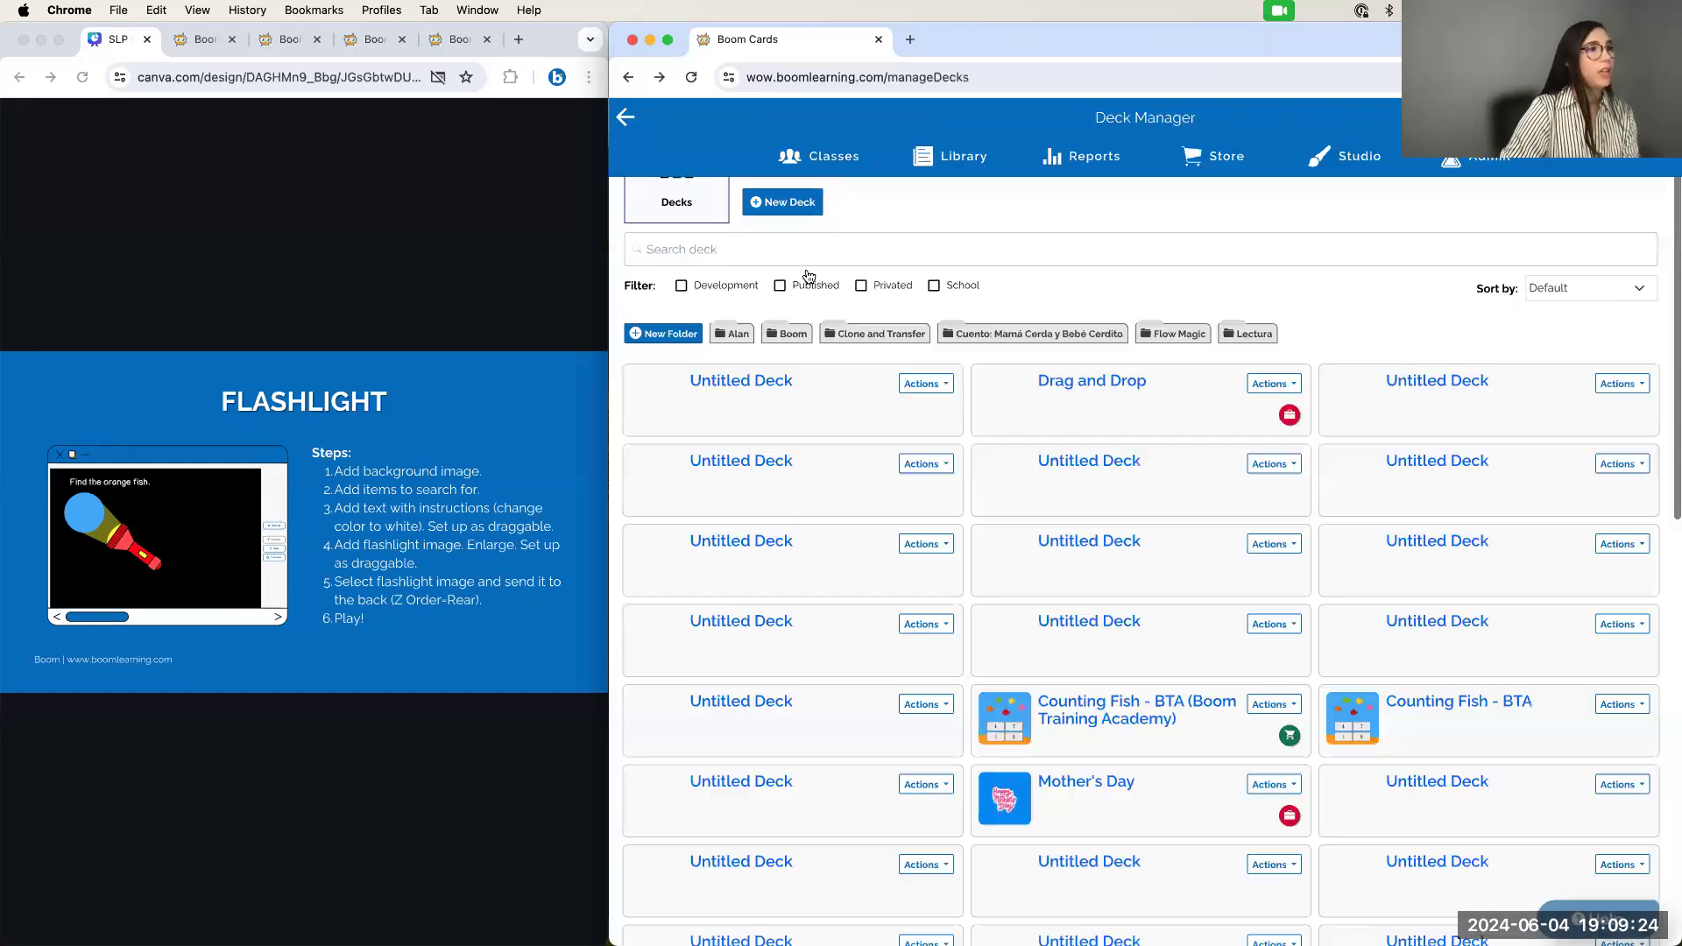
pyautogui.click(798, 272)
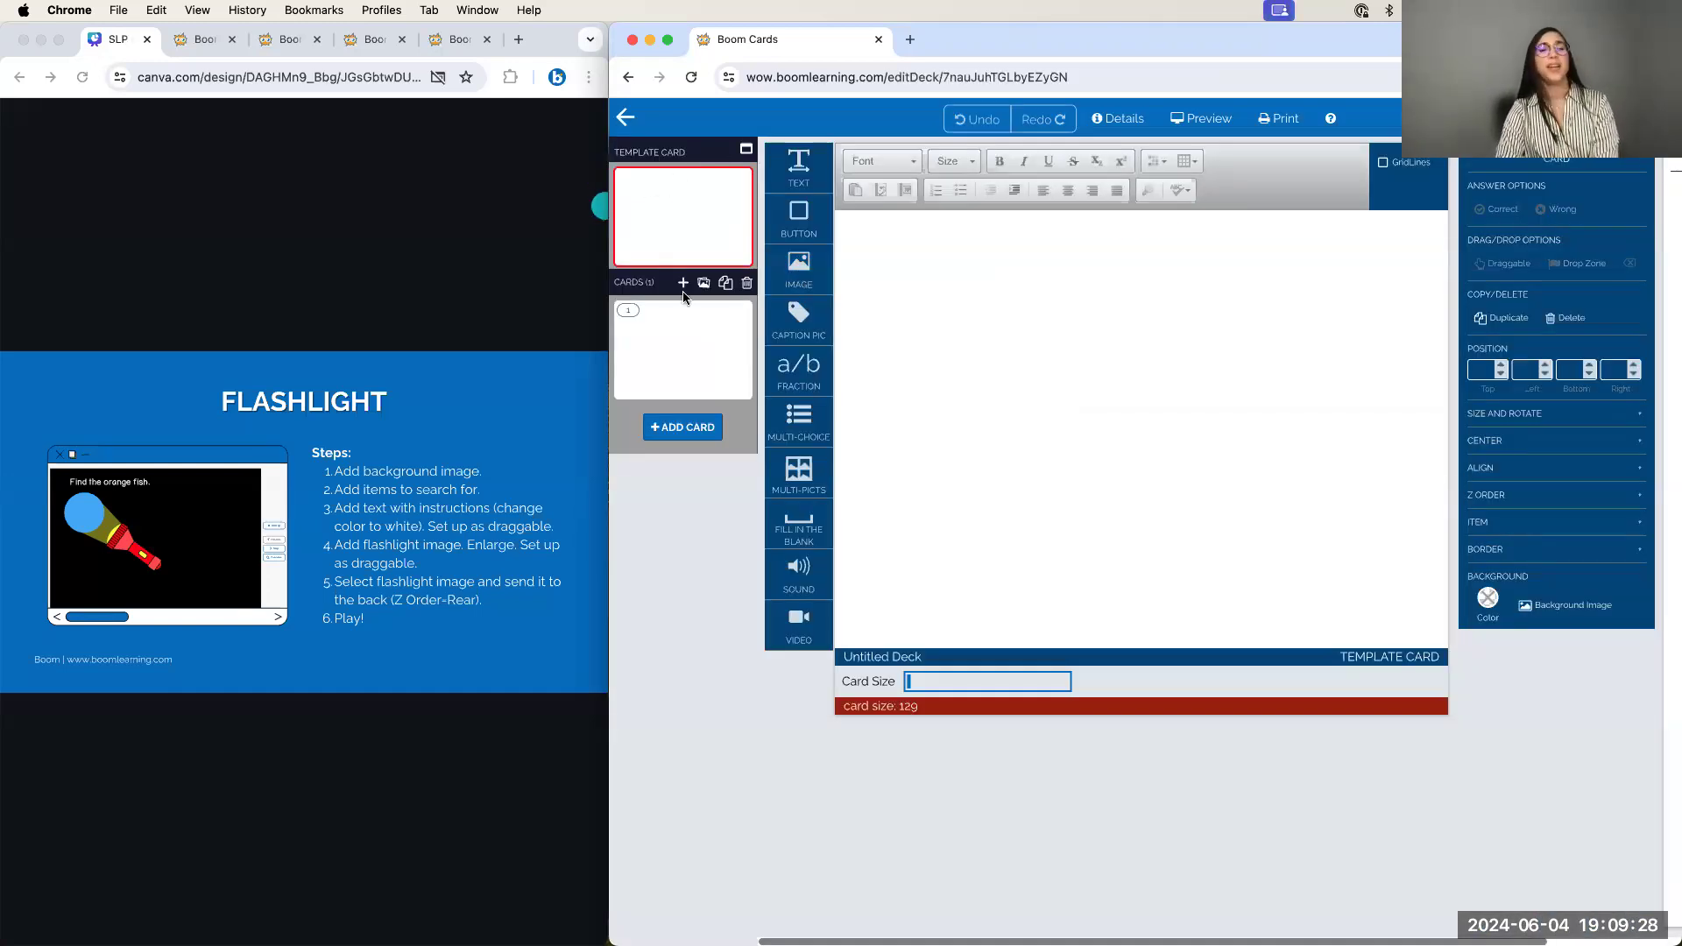
pyautogui.click(692, 368)
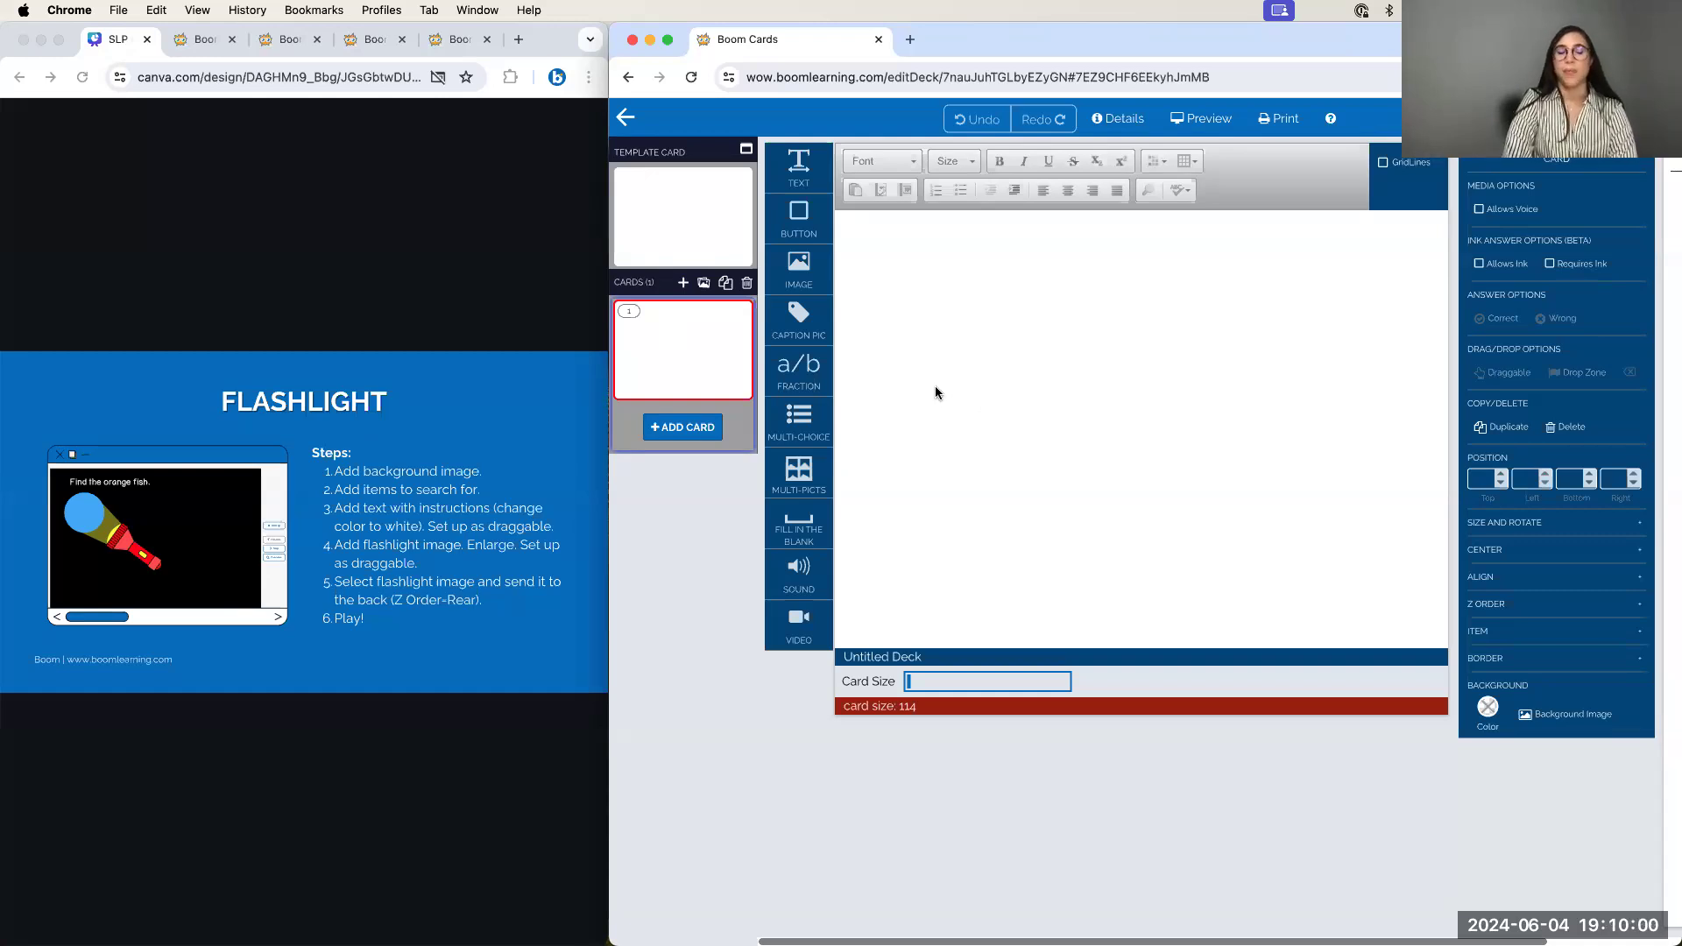
# Set card 1's background to the water-and-sand image and add a captioned picture
pyautogui.click(1547, 717)
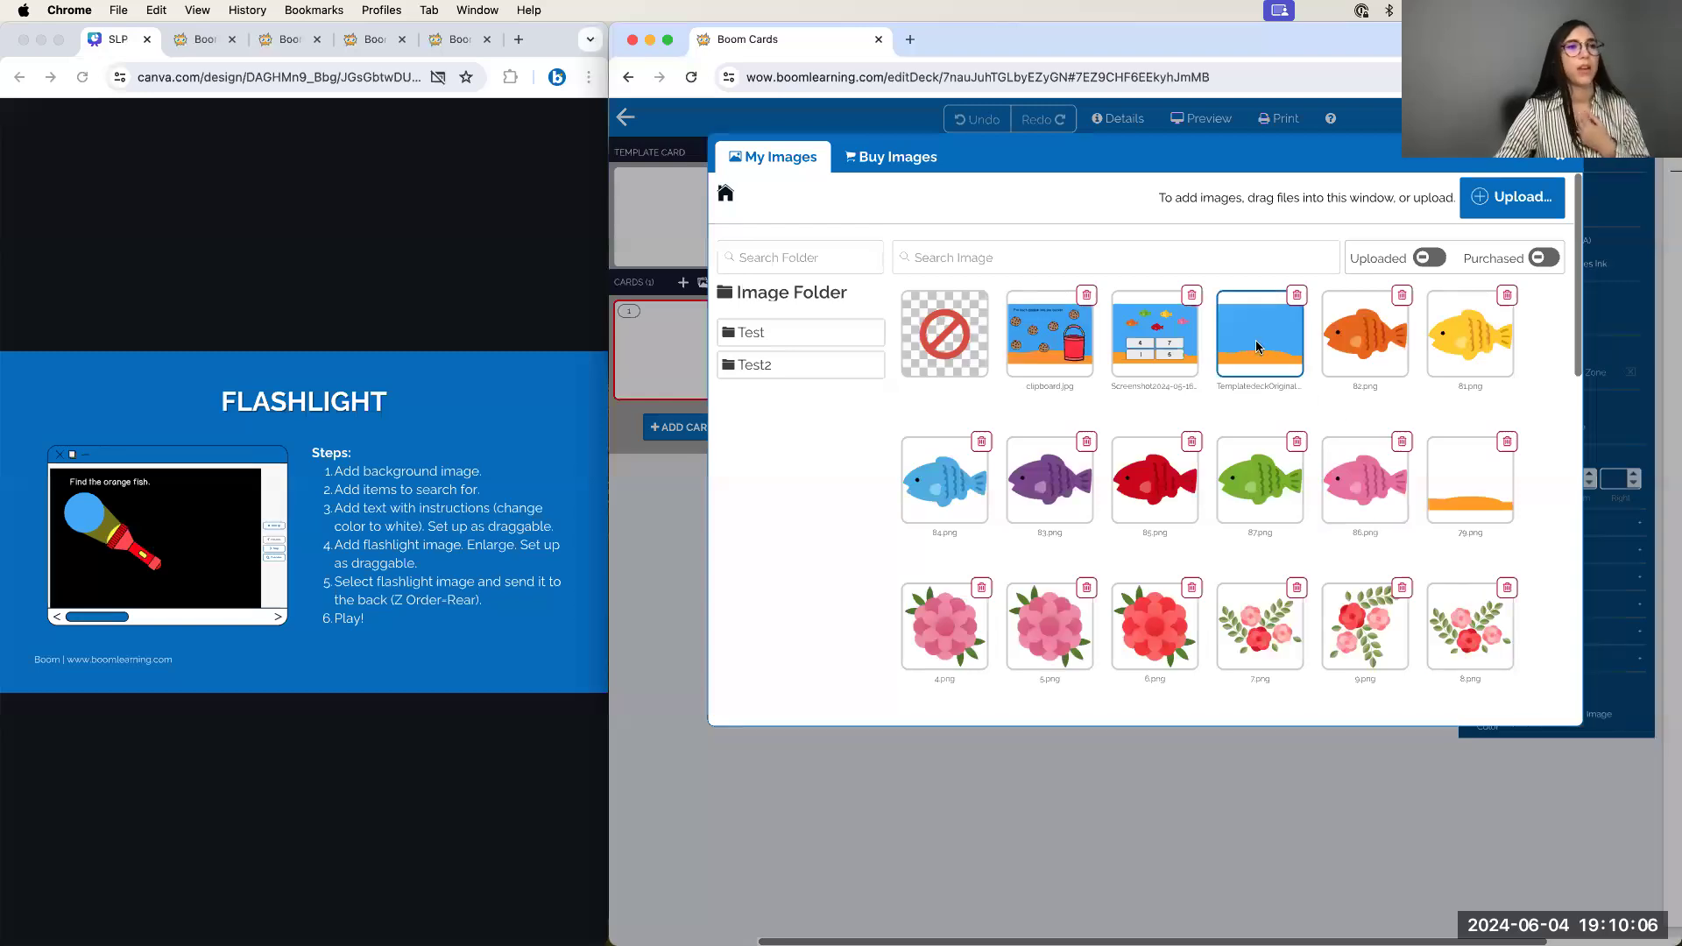
pyautogui.click(1257, 347)
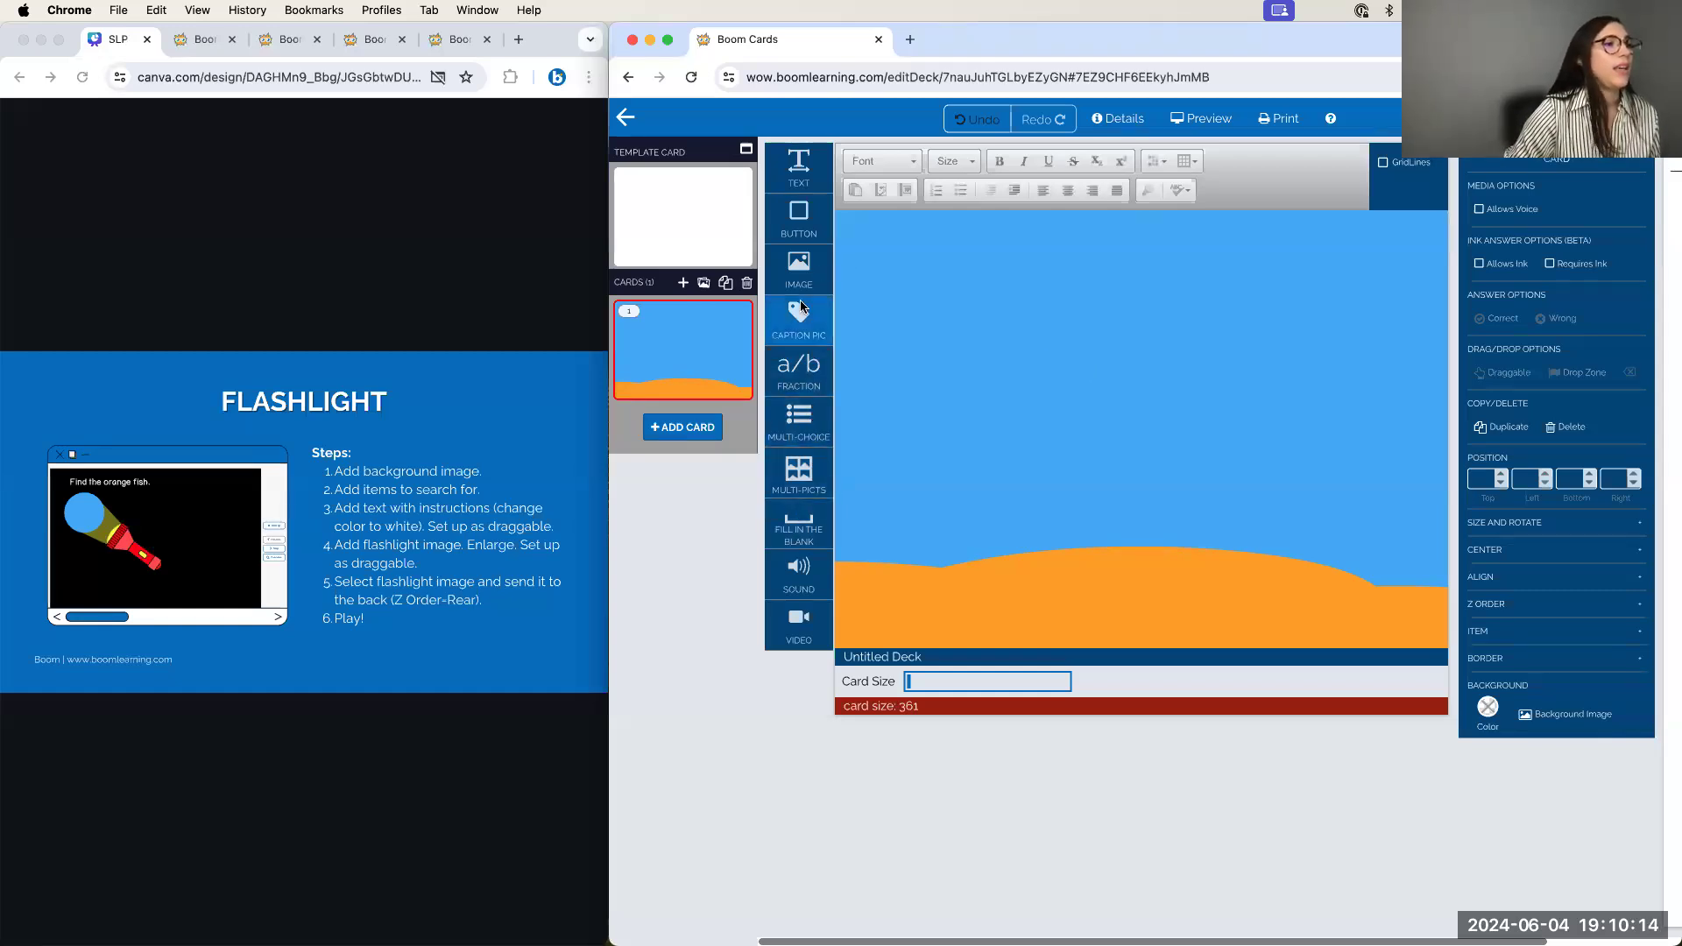
pyautogui.moveTo(795, 316); pyautogui.dragTo(1038, 317)
# Search My Images for 'crab', insert the red crab picture, and shrink it
pyautogui.doubleClick(1087, 364)
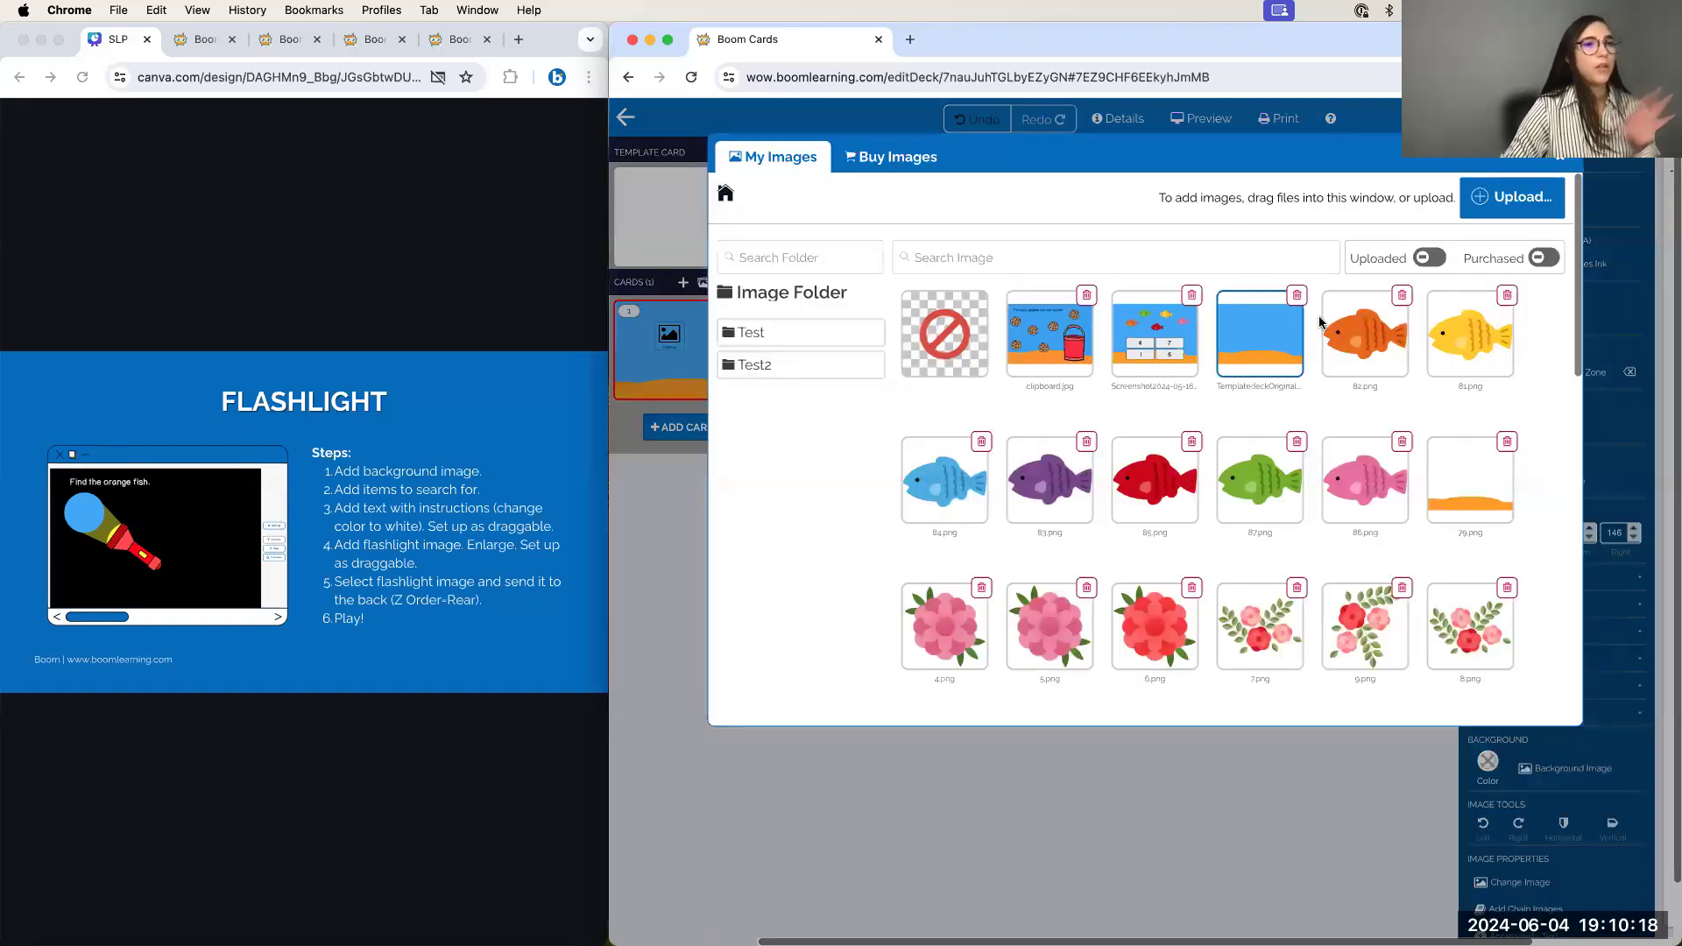
pyautogui.click(1044, 252)
pyautogui.write('crab')
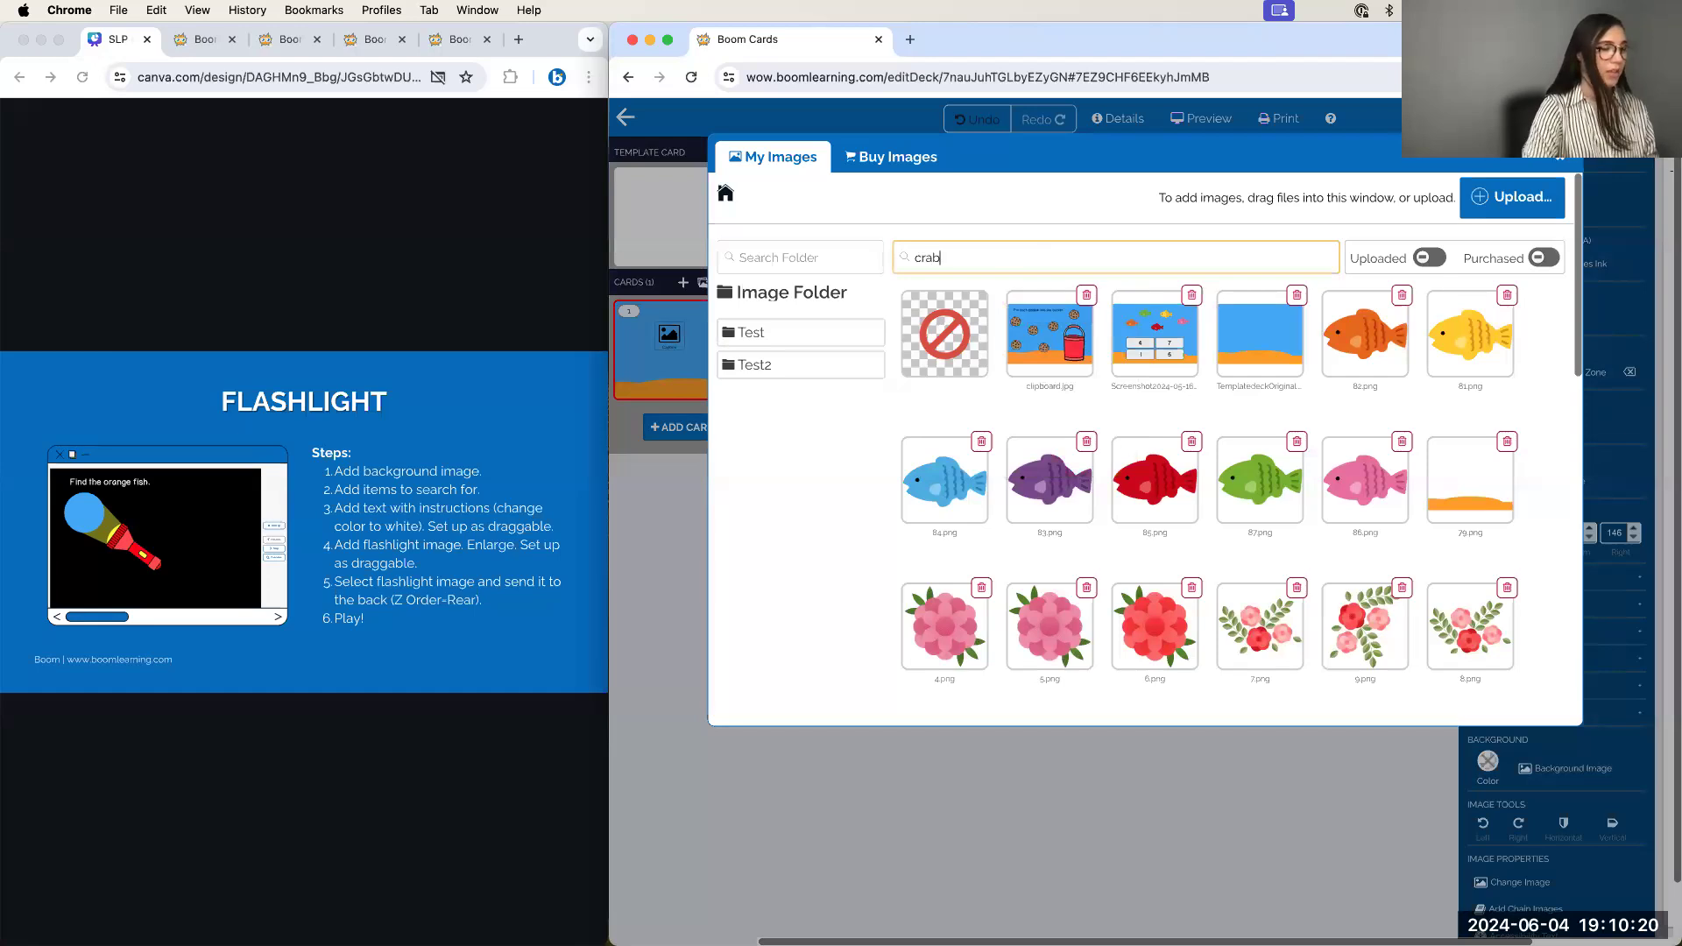
pyautogui.click(1130, 326)
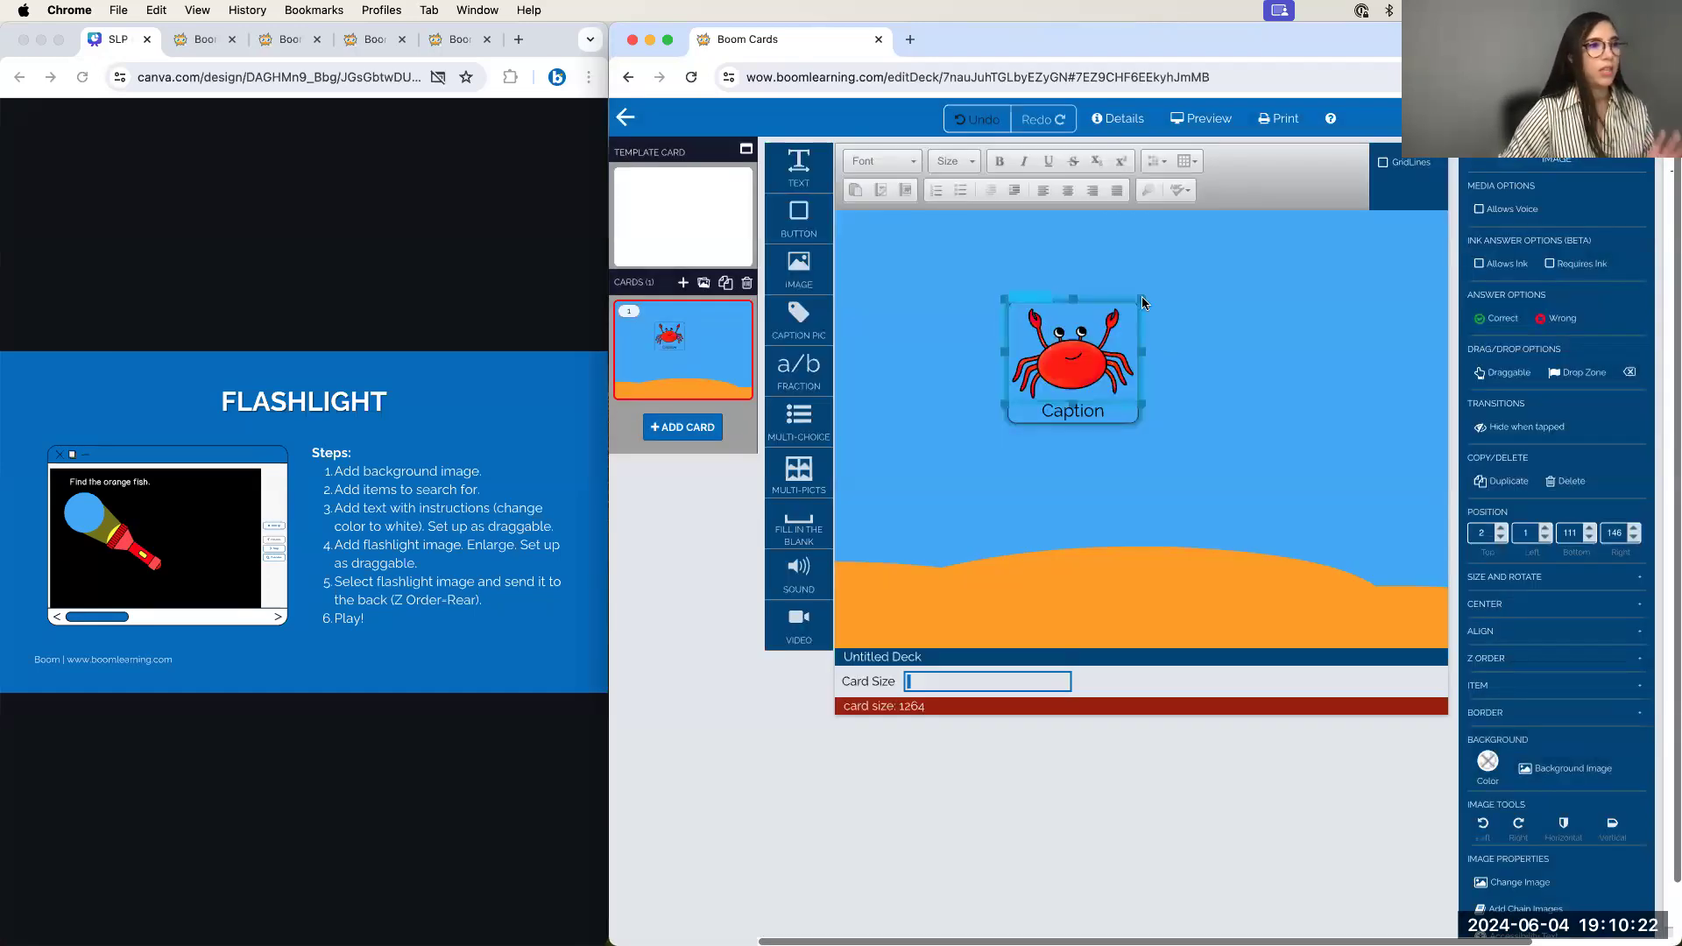
pyautogui.moveTo(1127, 319); pyautogui.dragTo(1071, 340)
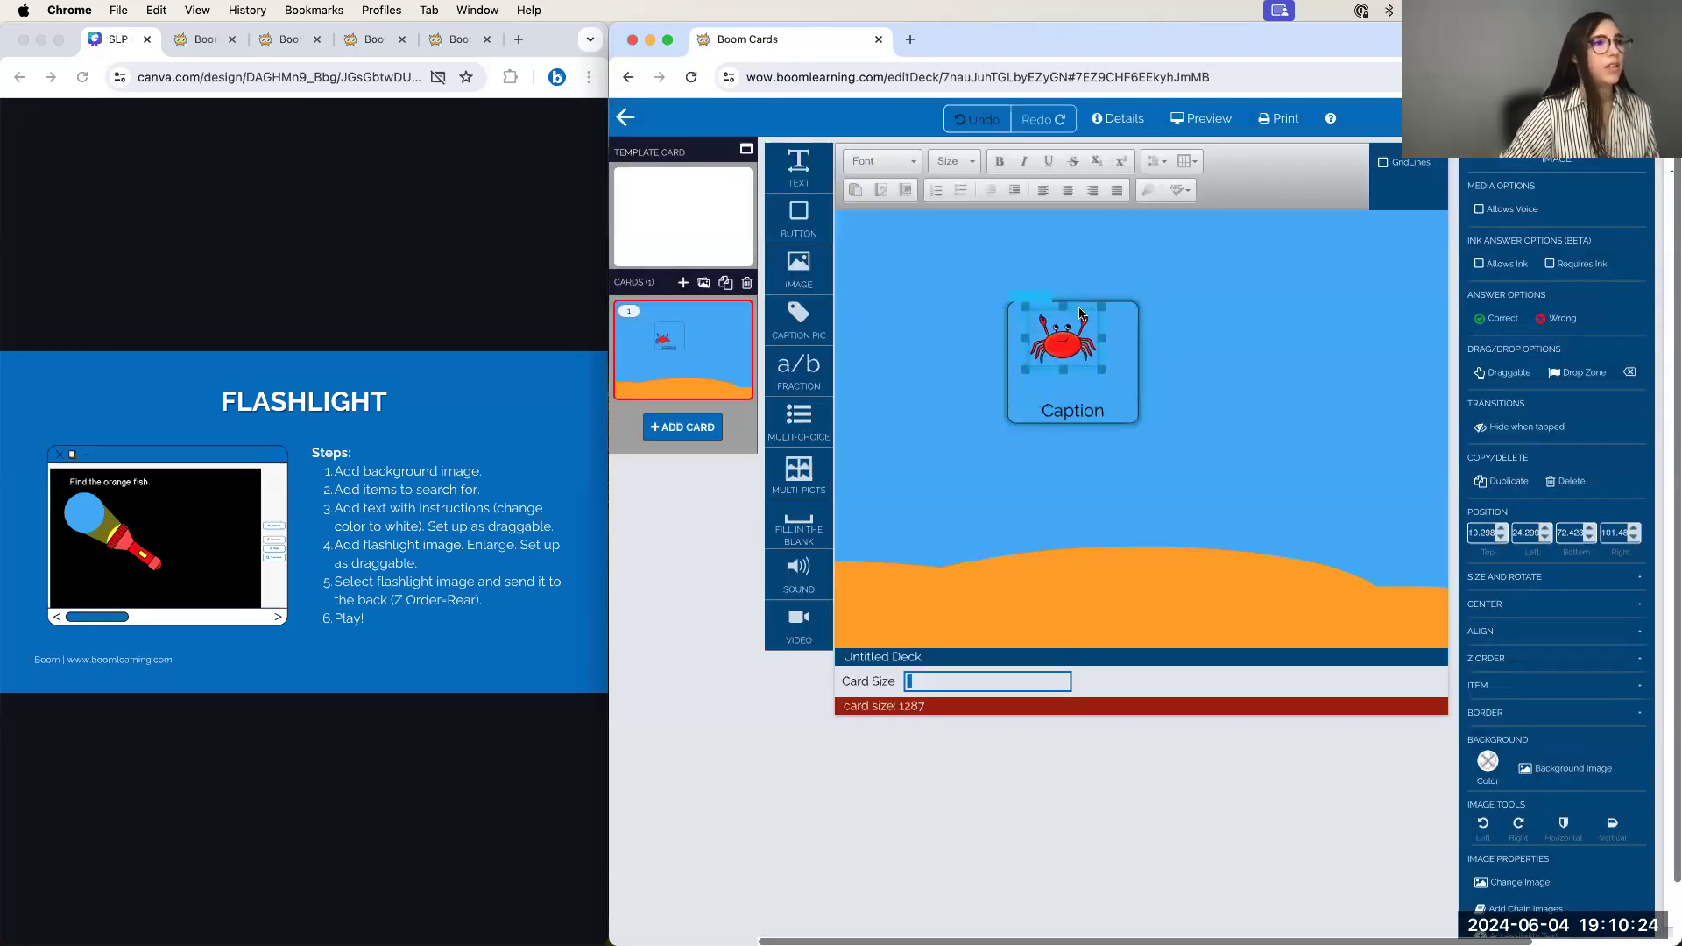
# Change the caption to 'crab', move it under the crab, and shrink the item's frame
pyautogui.click(1085, 404)
pyautogui.doubleClick(1085, 406)
pyautogui.write('crab')
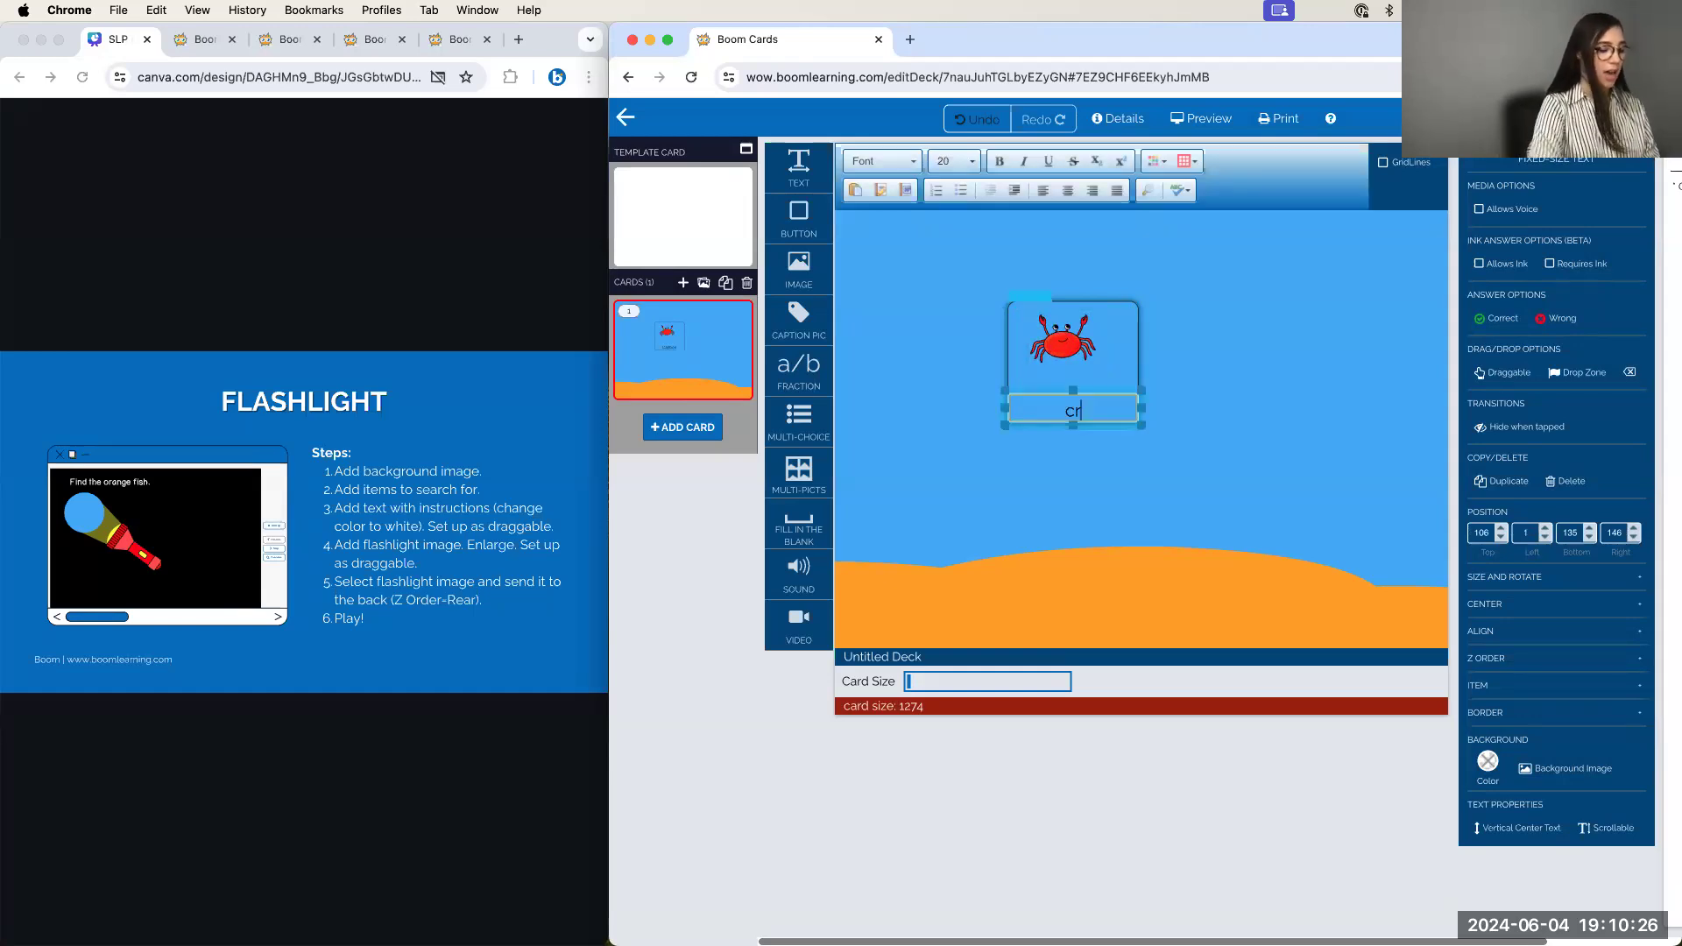
pyautogui.moveTo(1104, 389); pyautogui.dragTo(1092, 358)
pyautogui.click(1127, 414)
pyautogui.moveTo(1138, 430); pyautogui.dragTo(1113, 405)
# Set the crab item's border width to 0 and move it onto the sand
pyautogui.click(1513, 664)
pyautogui.click(1546, 693)
pyautogui.moveTo(1090, 407); pyautogui.dragTo(1125, 605)
pyautogui.click(1112, 382)
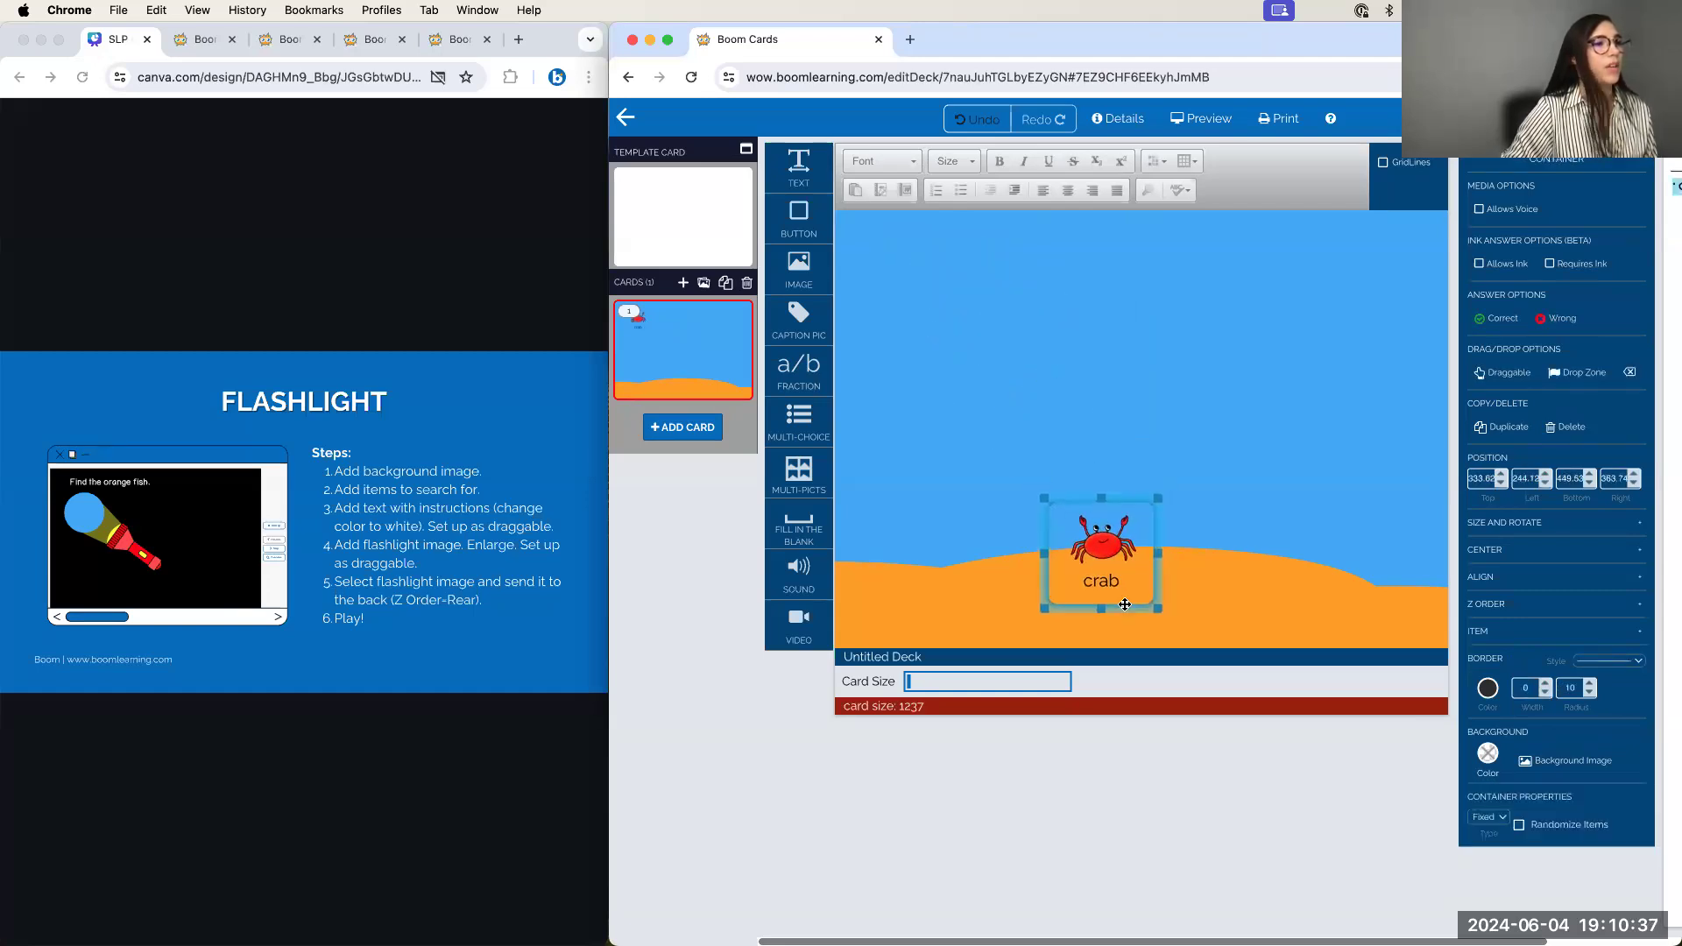
pyautogui.click(965, 286)
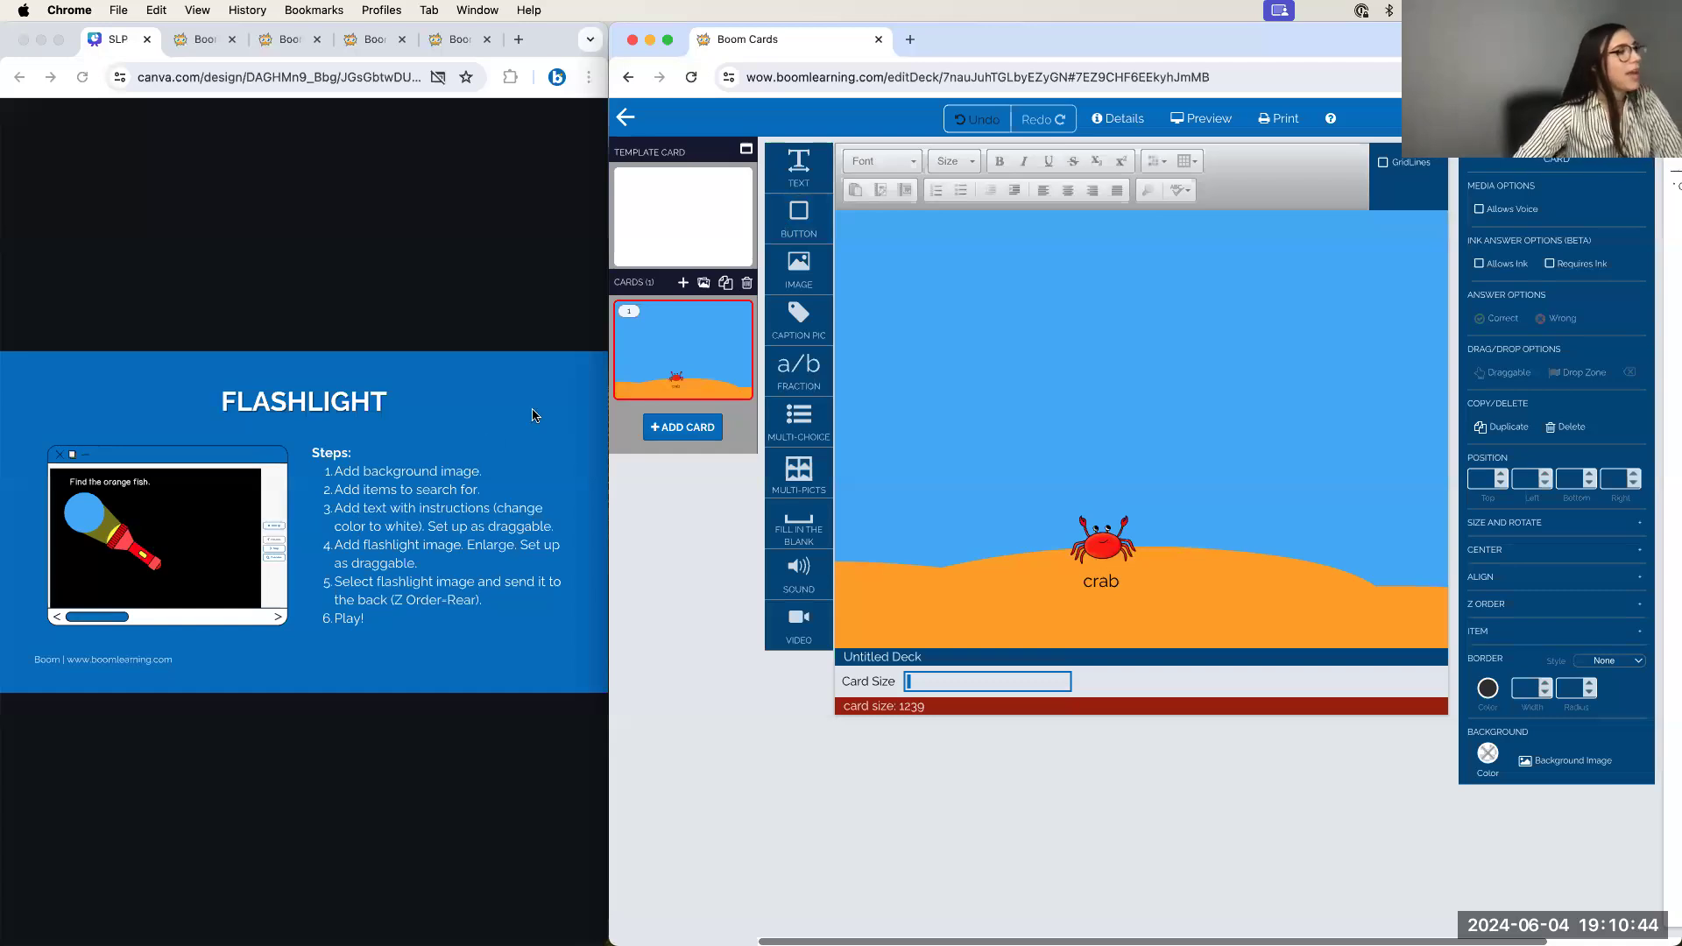
pyautogui.moveTo(785, 174); pyautogui.dragTo(894, 271)
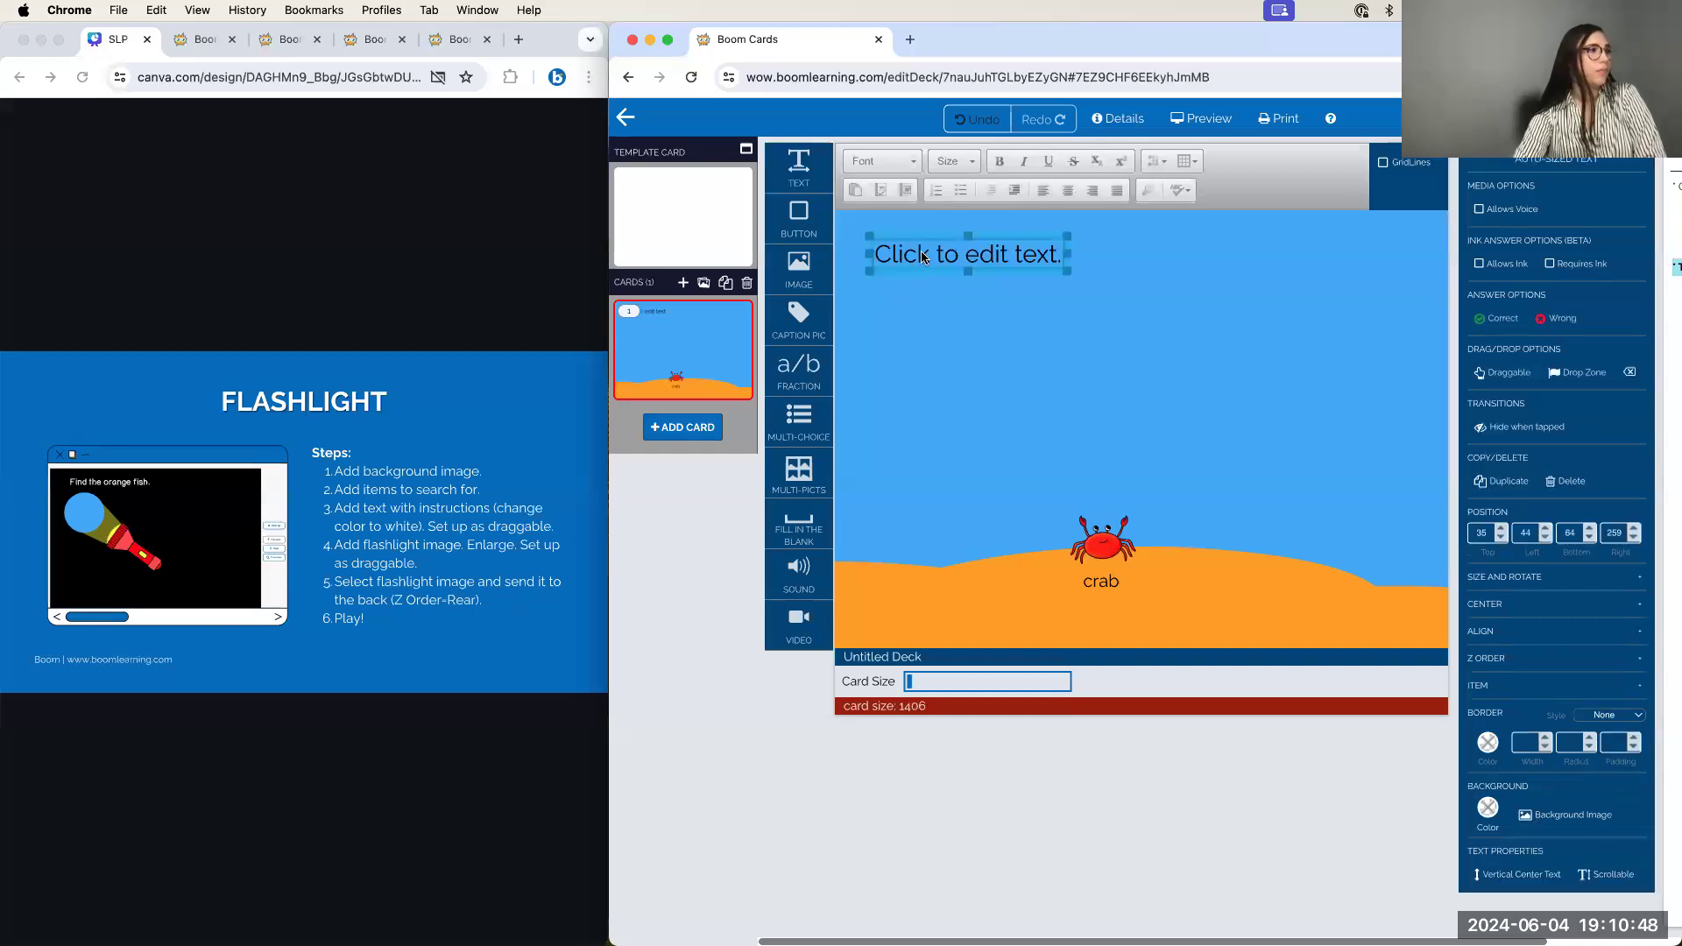
# Type 'Find the orange fish.' into the new text box
pyautogui.click(921, 252)
pyautogui.write('Fidn')
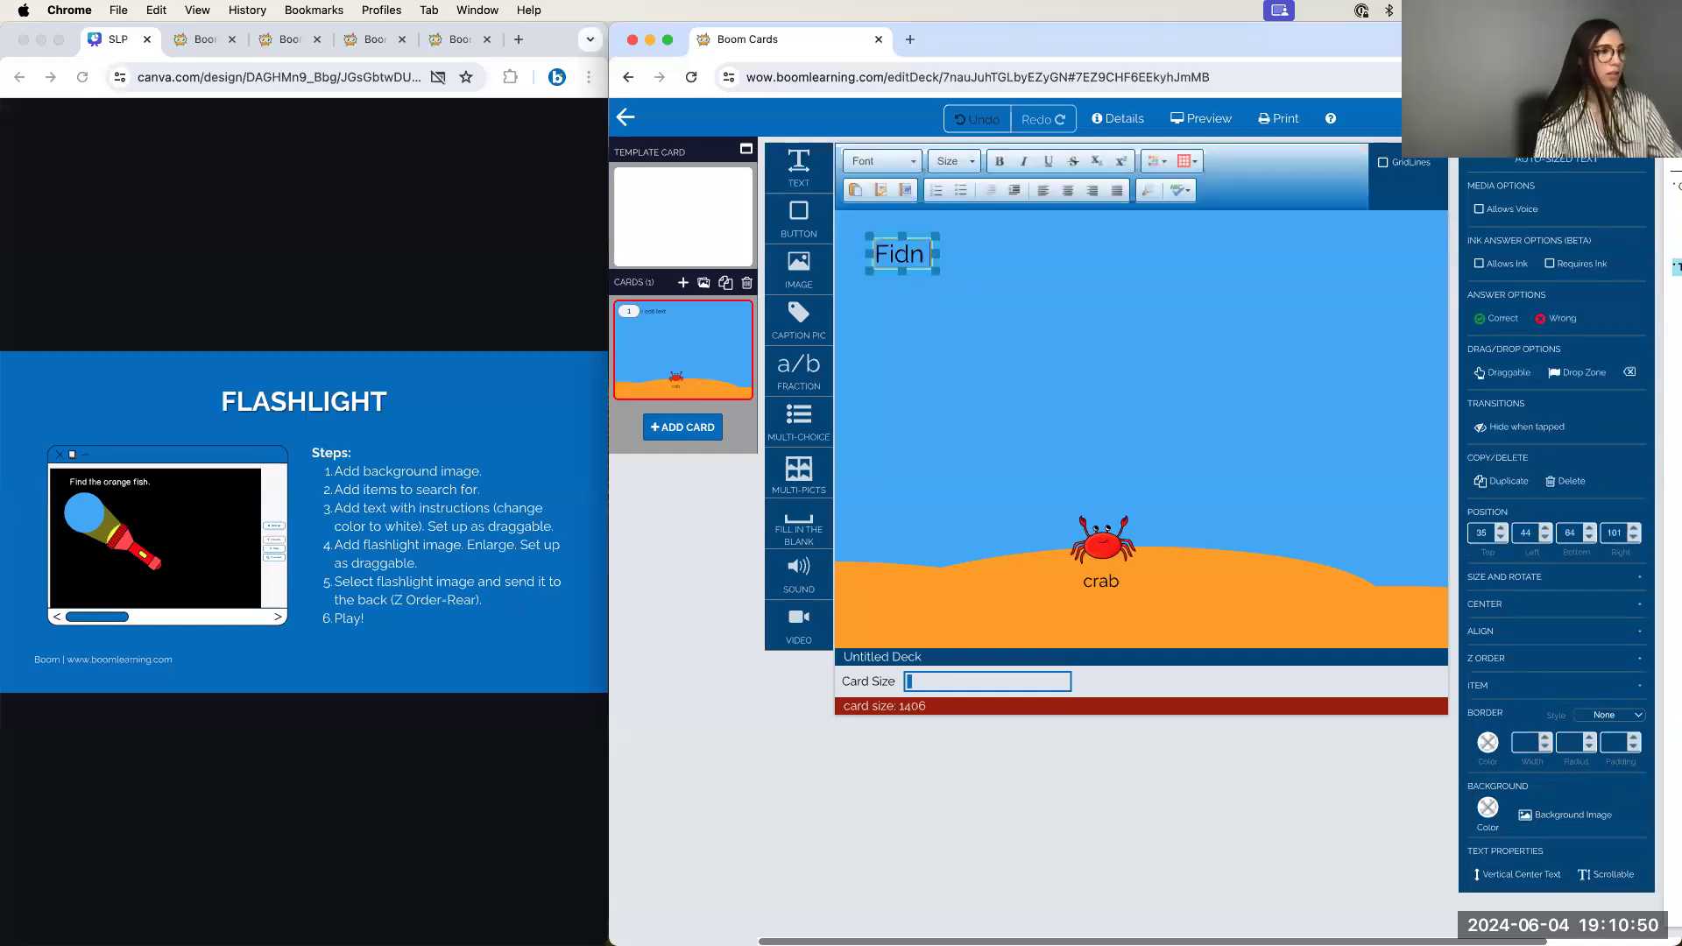
pyautogui.press('BackSpace')
pyautogui.press('BackSpace')
pyautogui.write('nd the or')
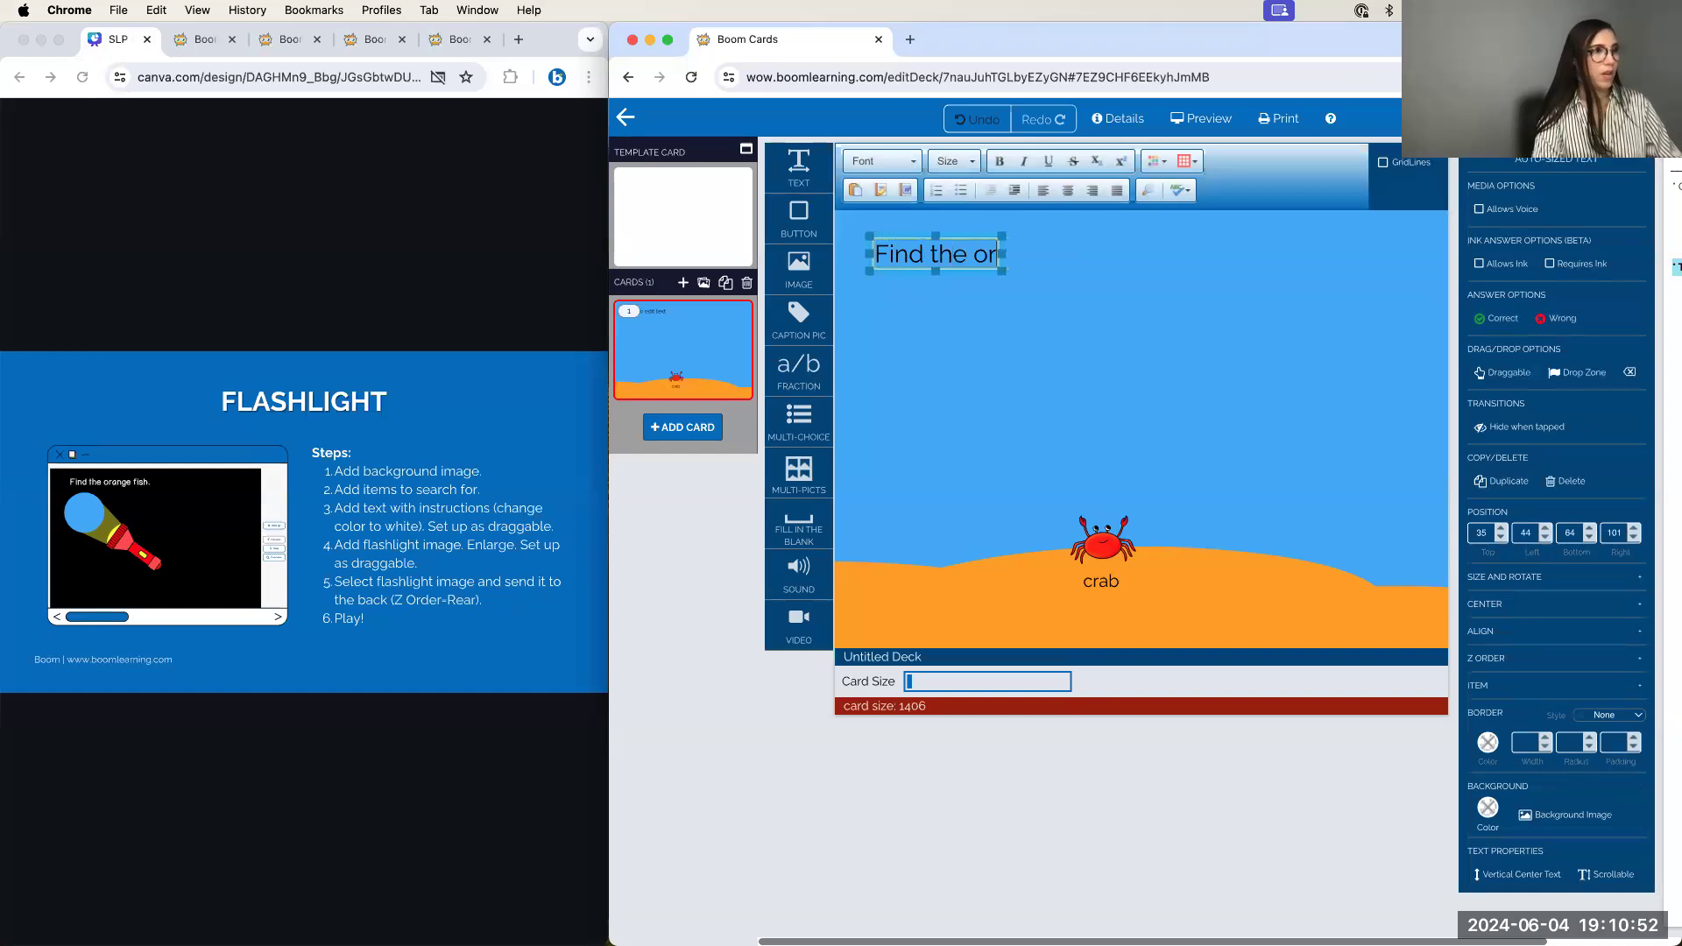
pyautogui.write('ange fish.')
# Delete the crab item, cancel a new empty picture, then undo to restore the crab
pyautogui.click(1109, 537)
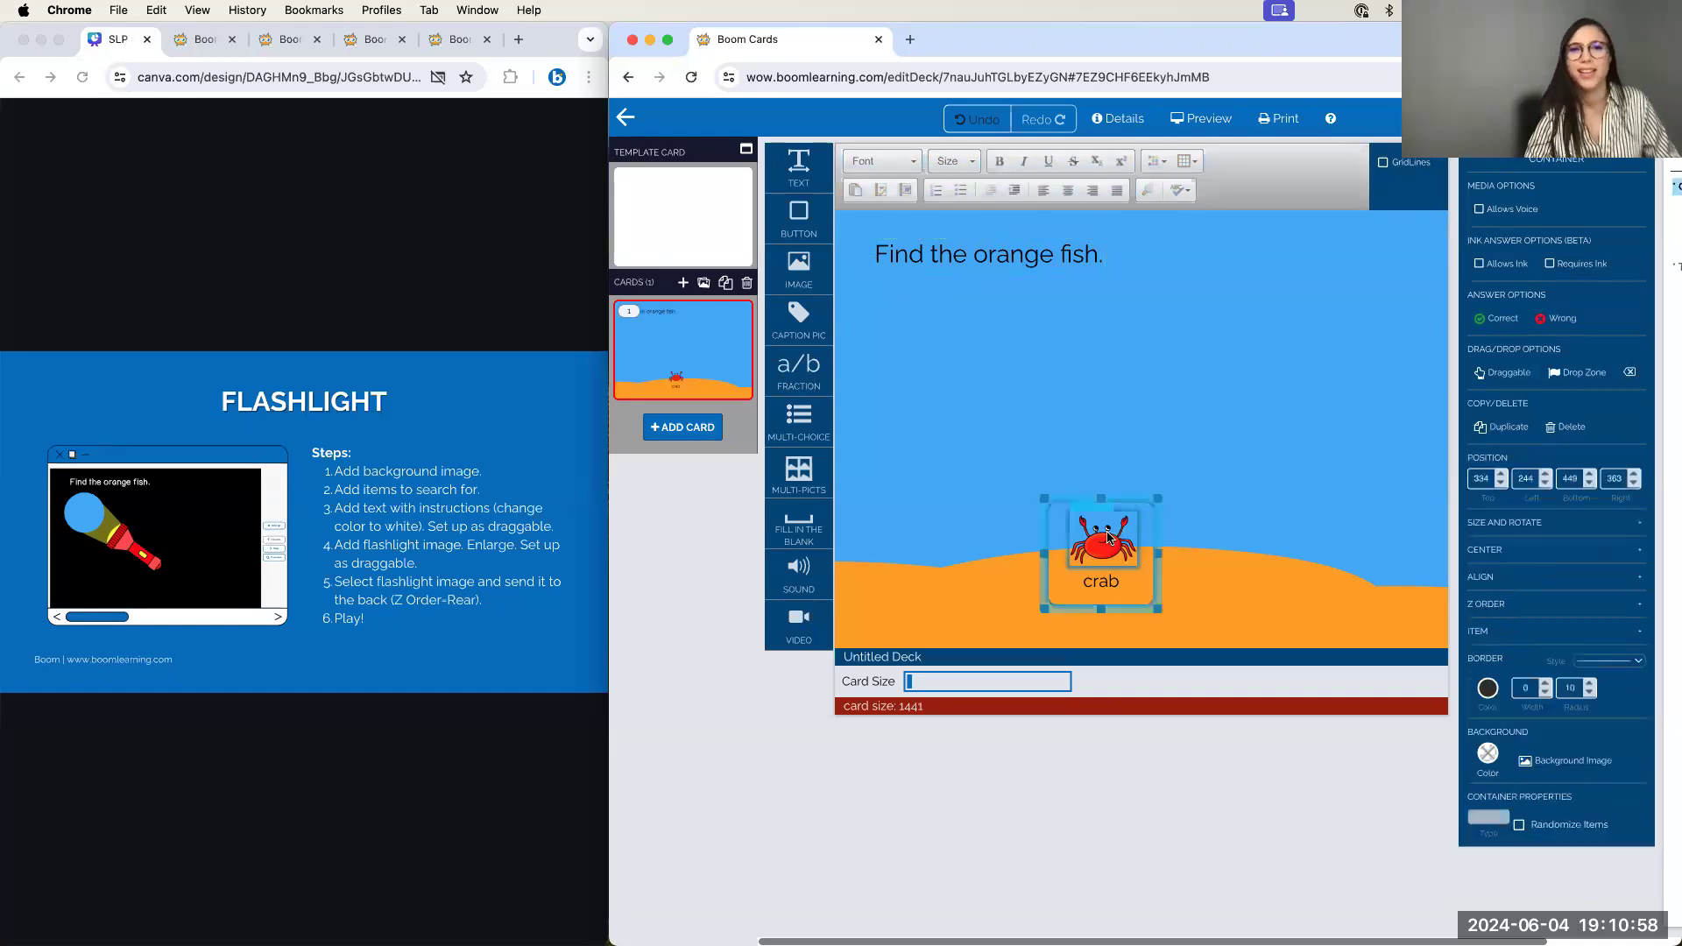
pyautogui.click(1562, 428)
pyautogui.moveTo(798, 267); pyautogui.dragTo(1076, 403)
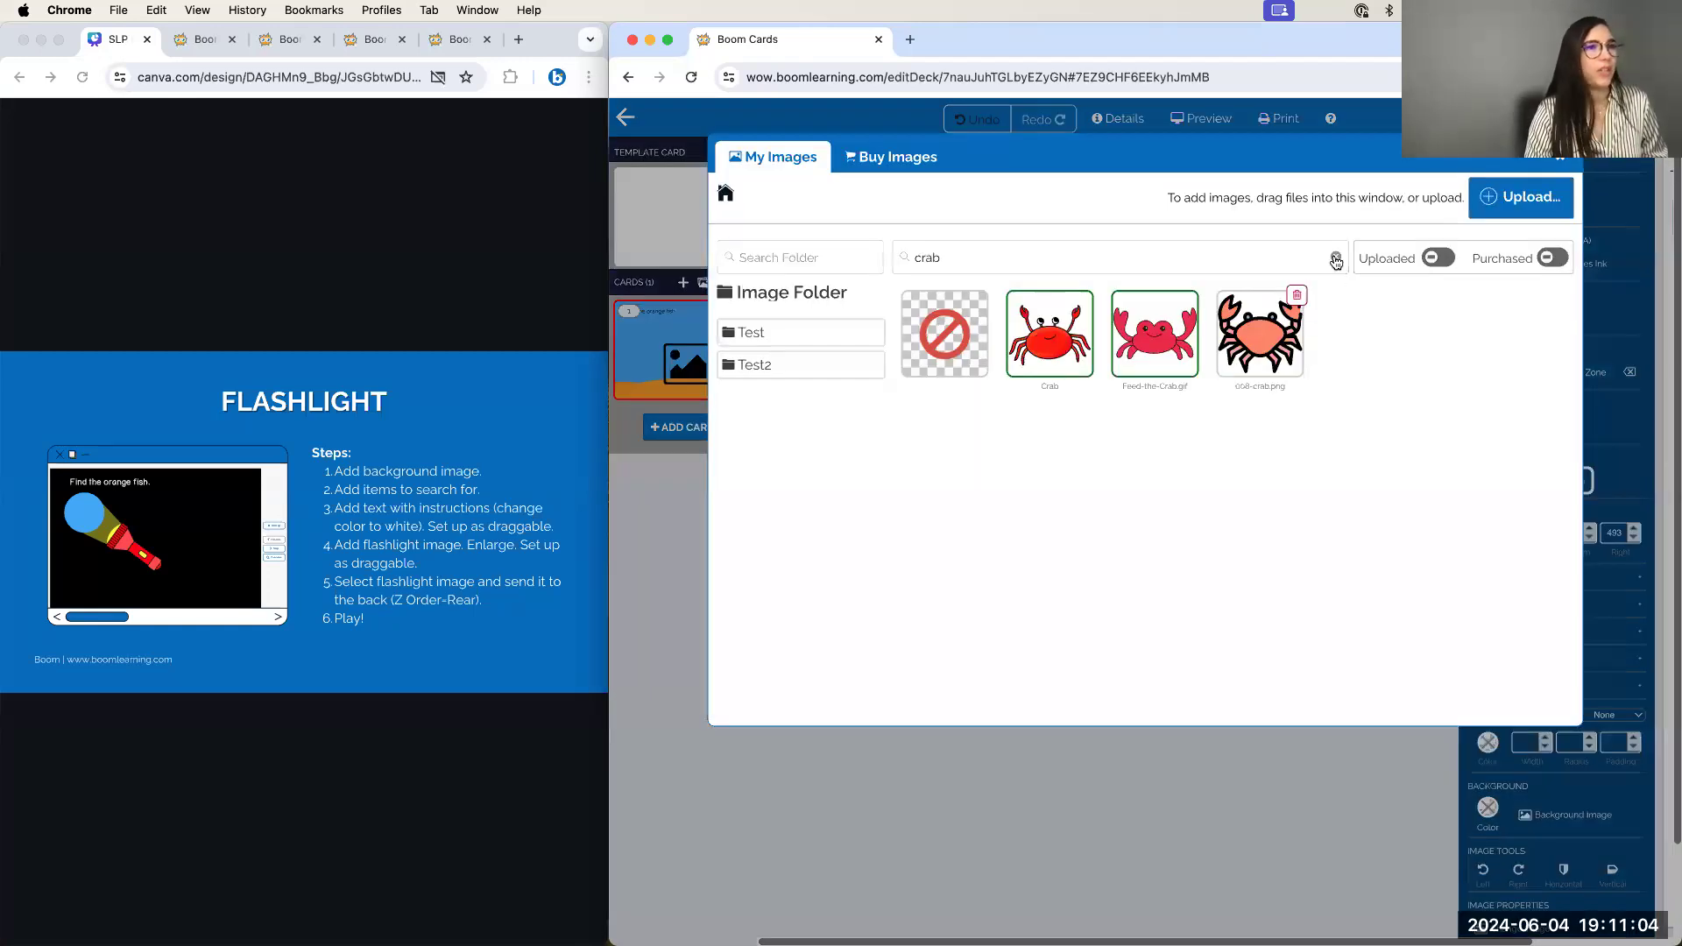
pyautogui.click(1559, 159)
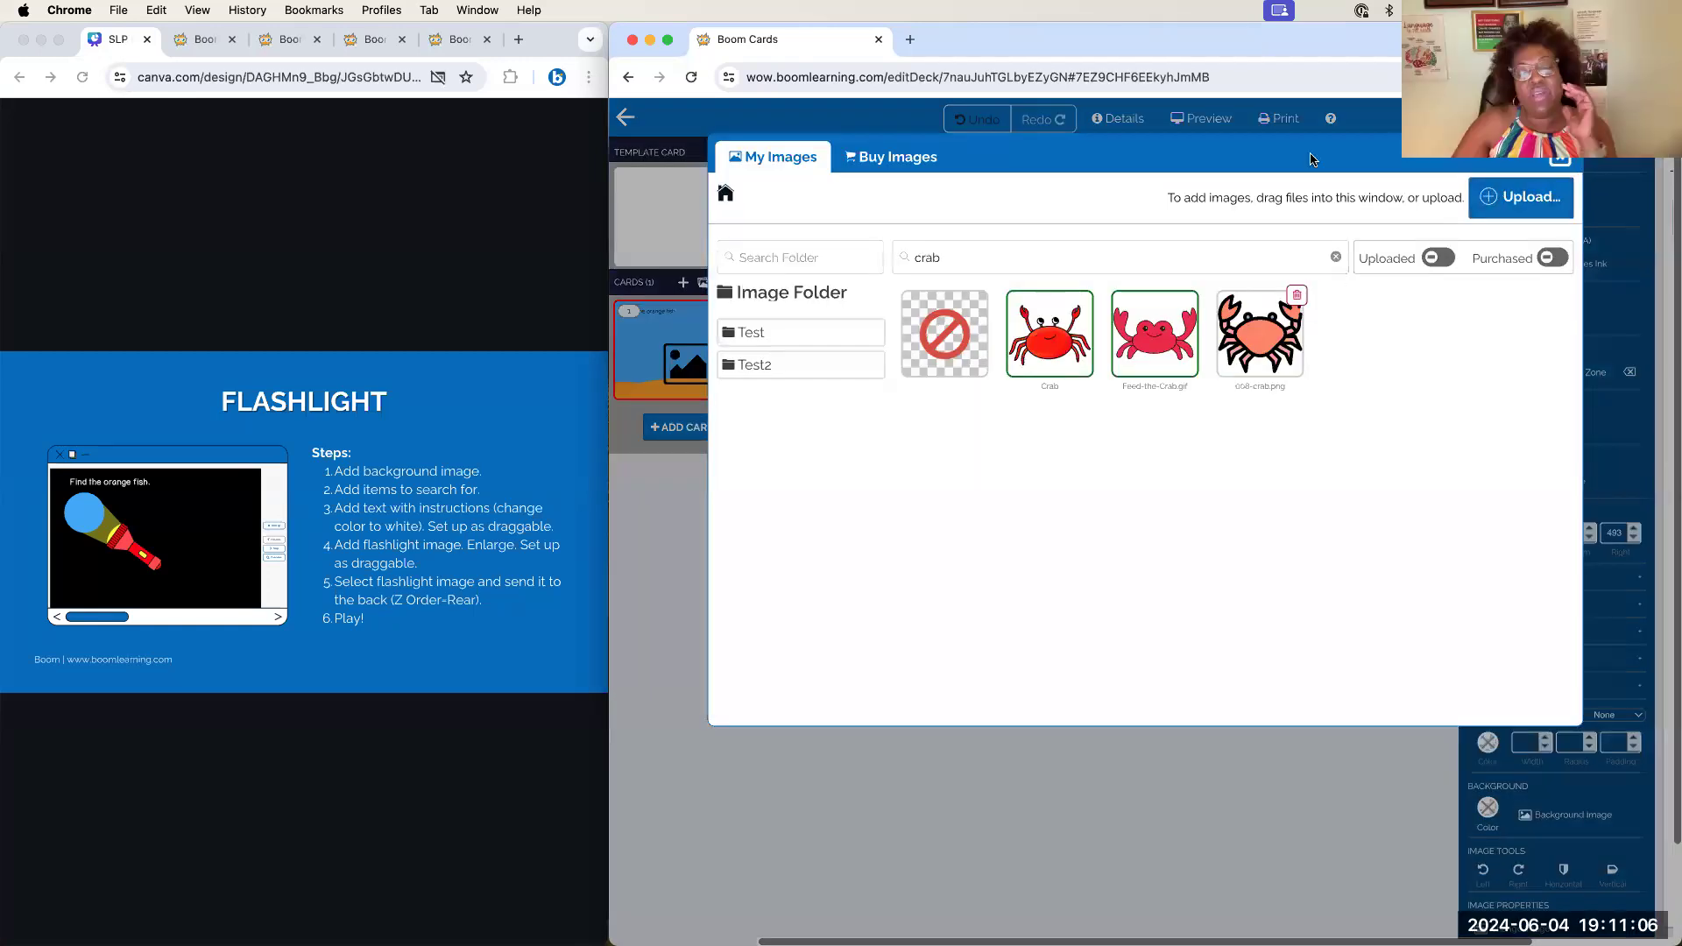
pyautogui.click(991, 130)
pyautogui.click(991, 131)
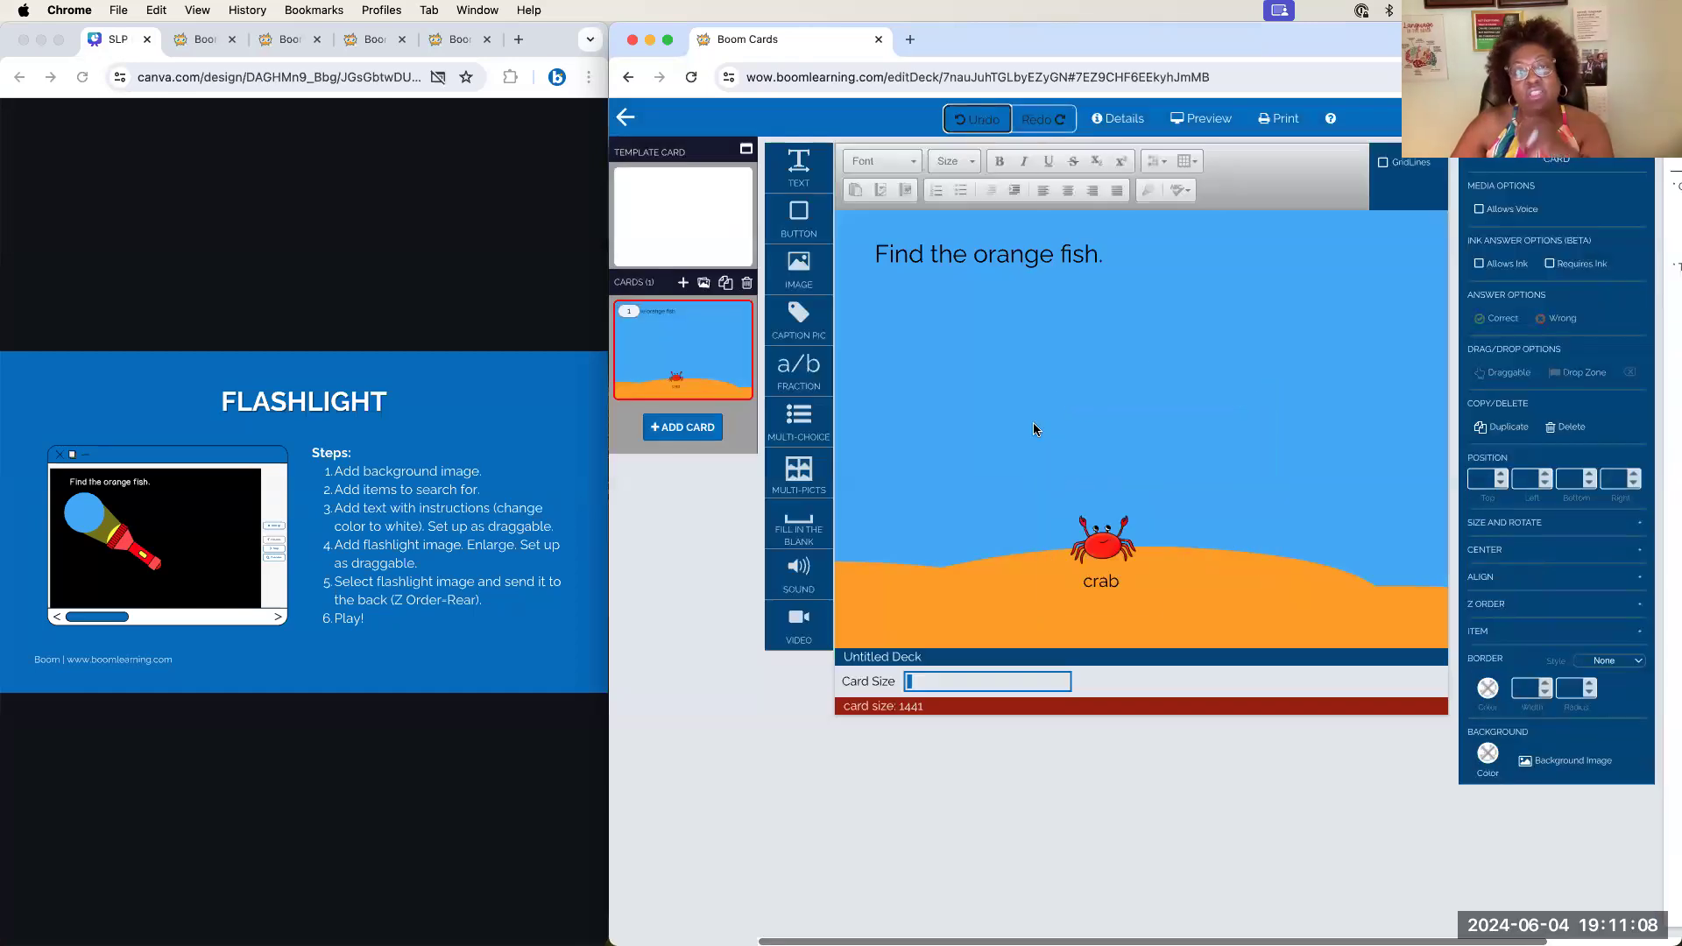
# Replace 'orange fish' with 'crab' so the instruction reads 'Find the crab.'
pyautogui.doubleClick(995, 251)
pyautogui.moveTo(975, 253); pyautogui.dragTo(1091, 248)
pyautogui.write('crab')
pyautogui.click(1124, 298)
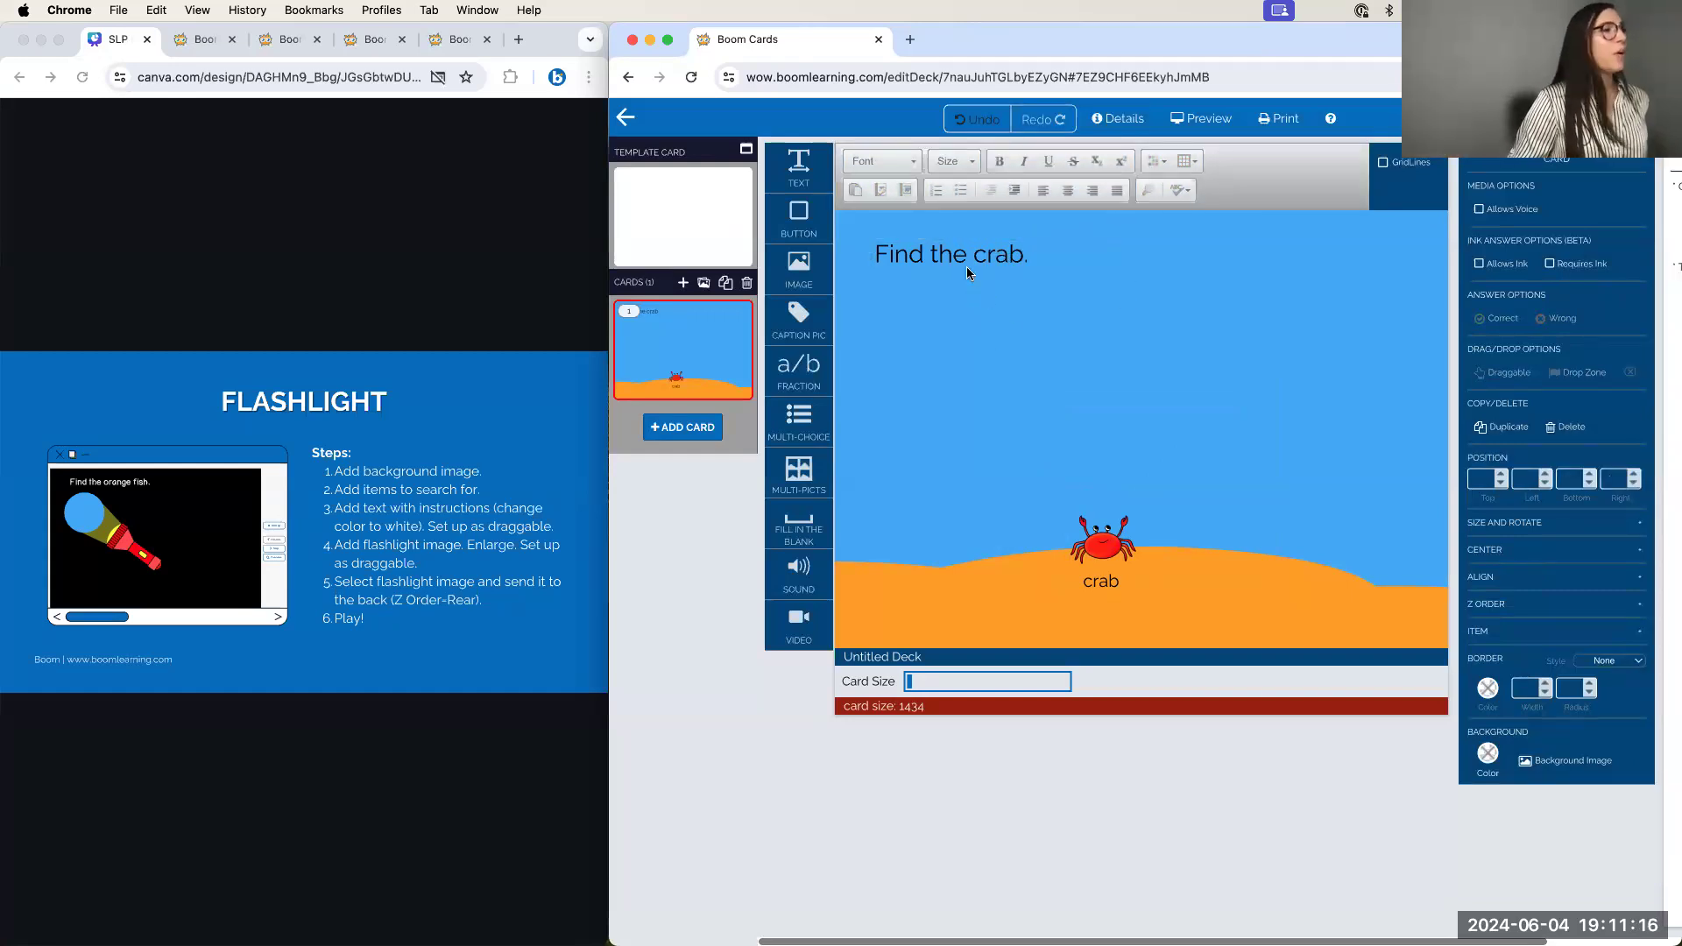
pyautogui.click(942, 252)
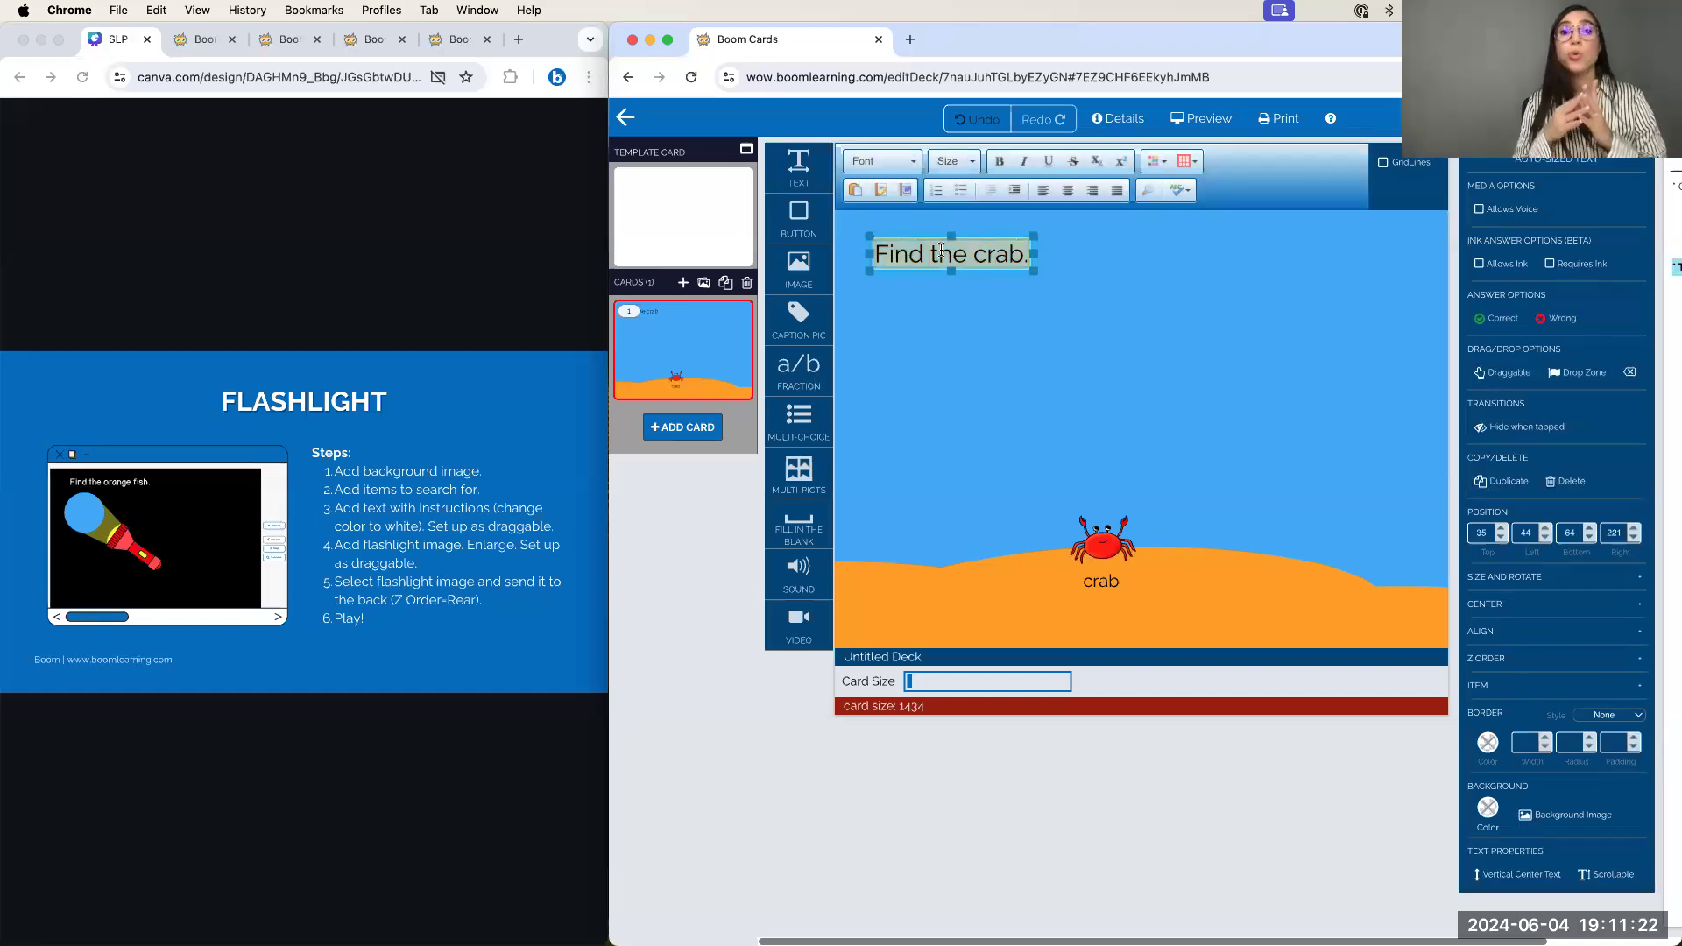
# Make the instruction text white, bold, and in the JMPrimPrint font
pyautogui.click(1149, 163)
pyautogui.click(1268, 262)
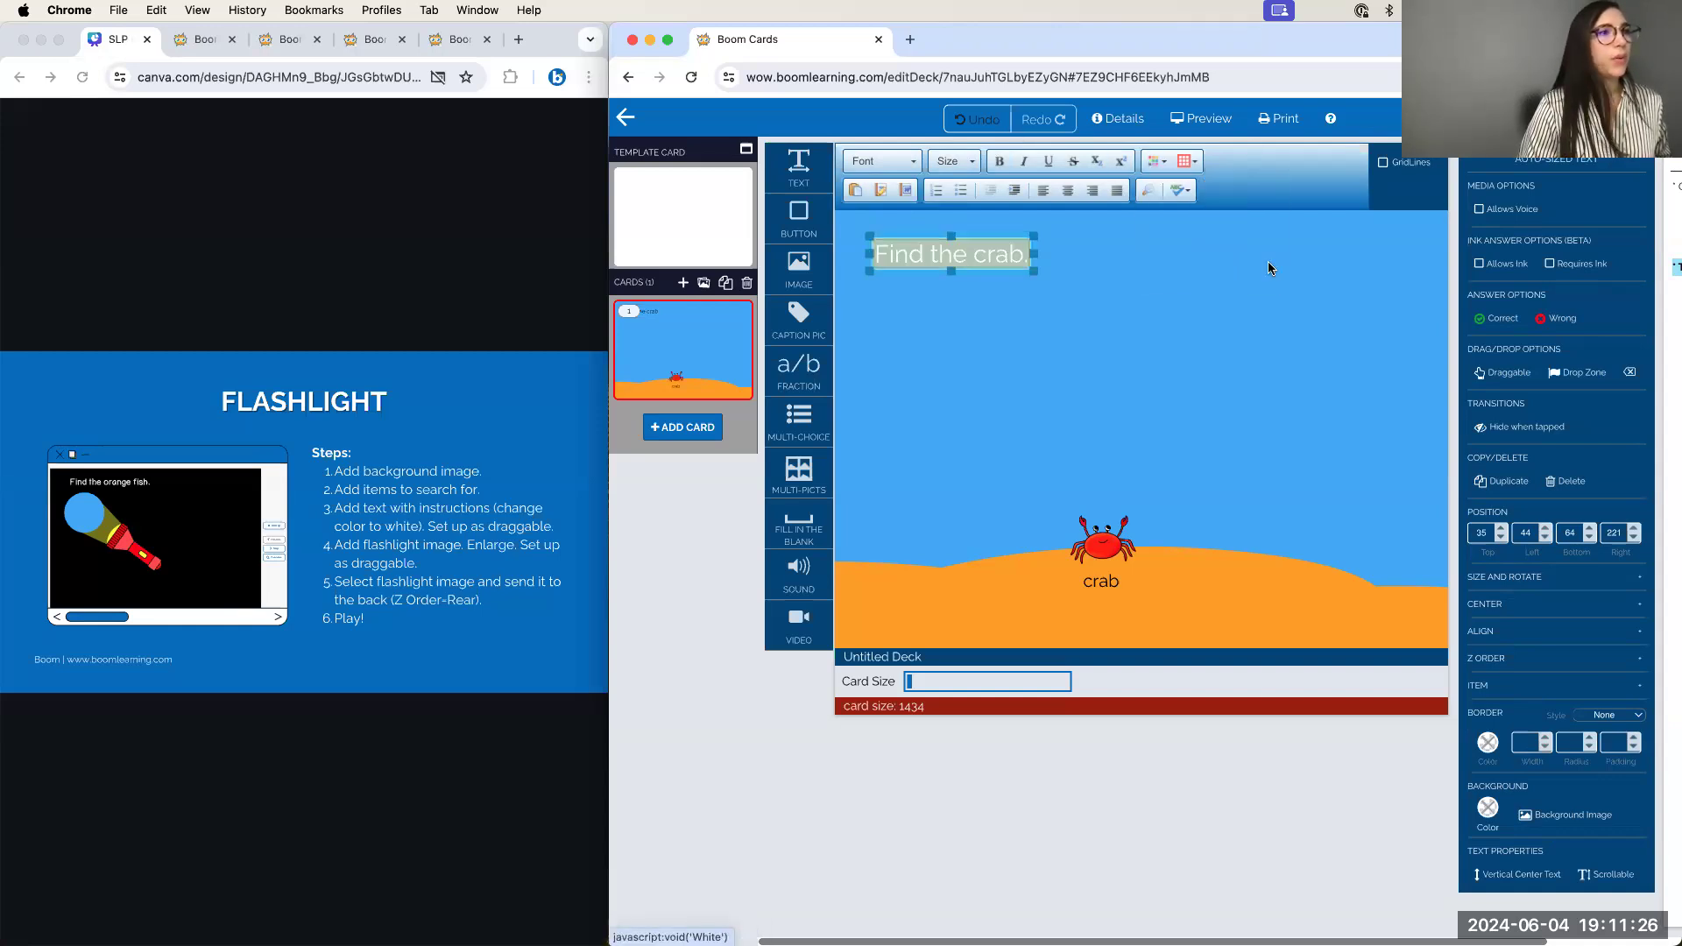
pyautogui.click(1006, 170)
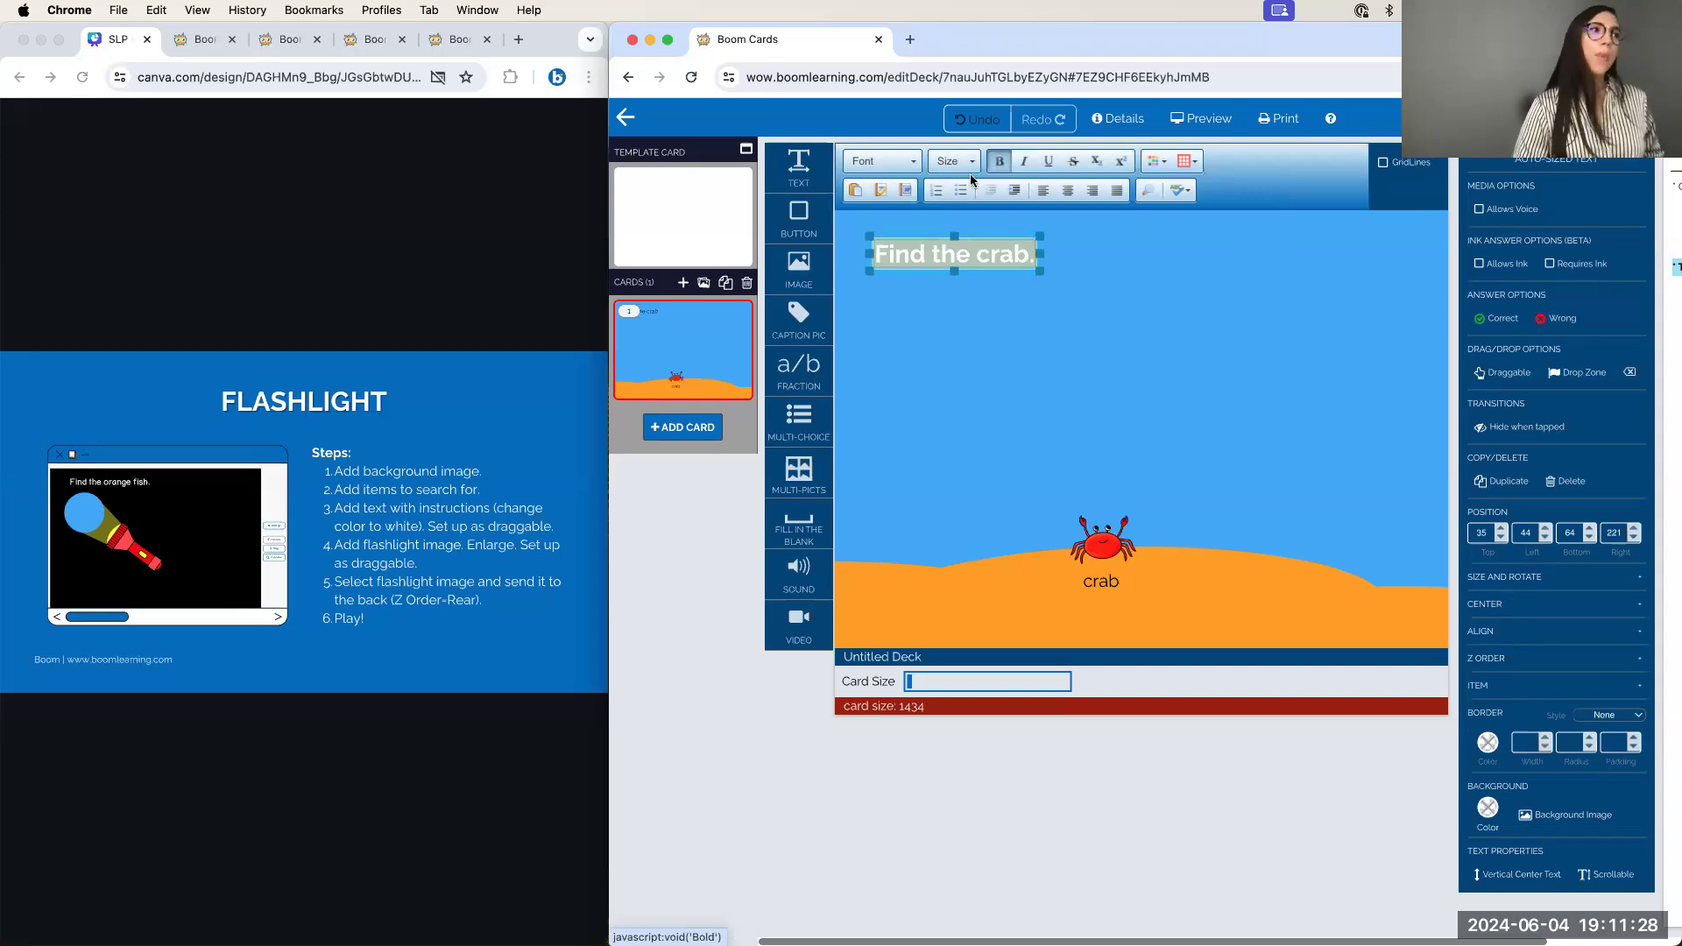
pyautogui.click(883, 160)
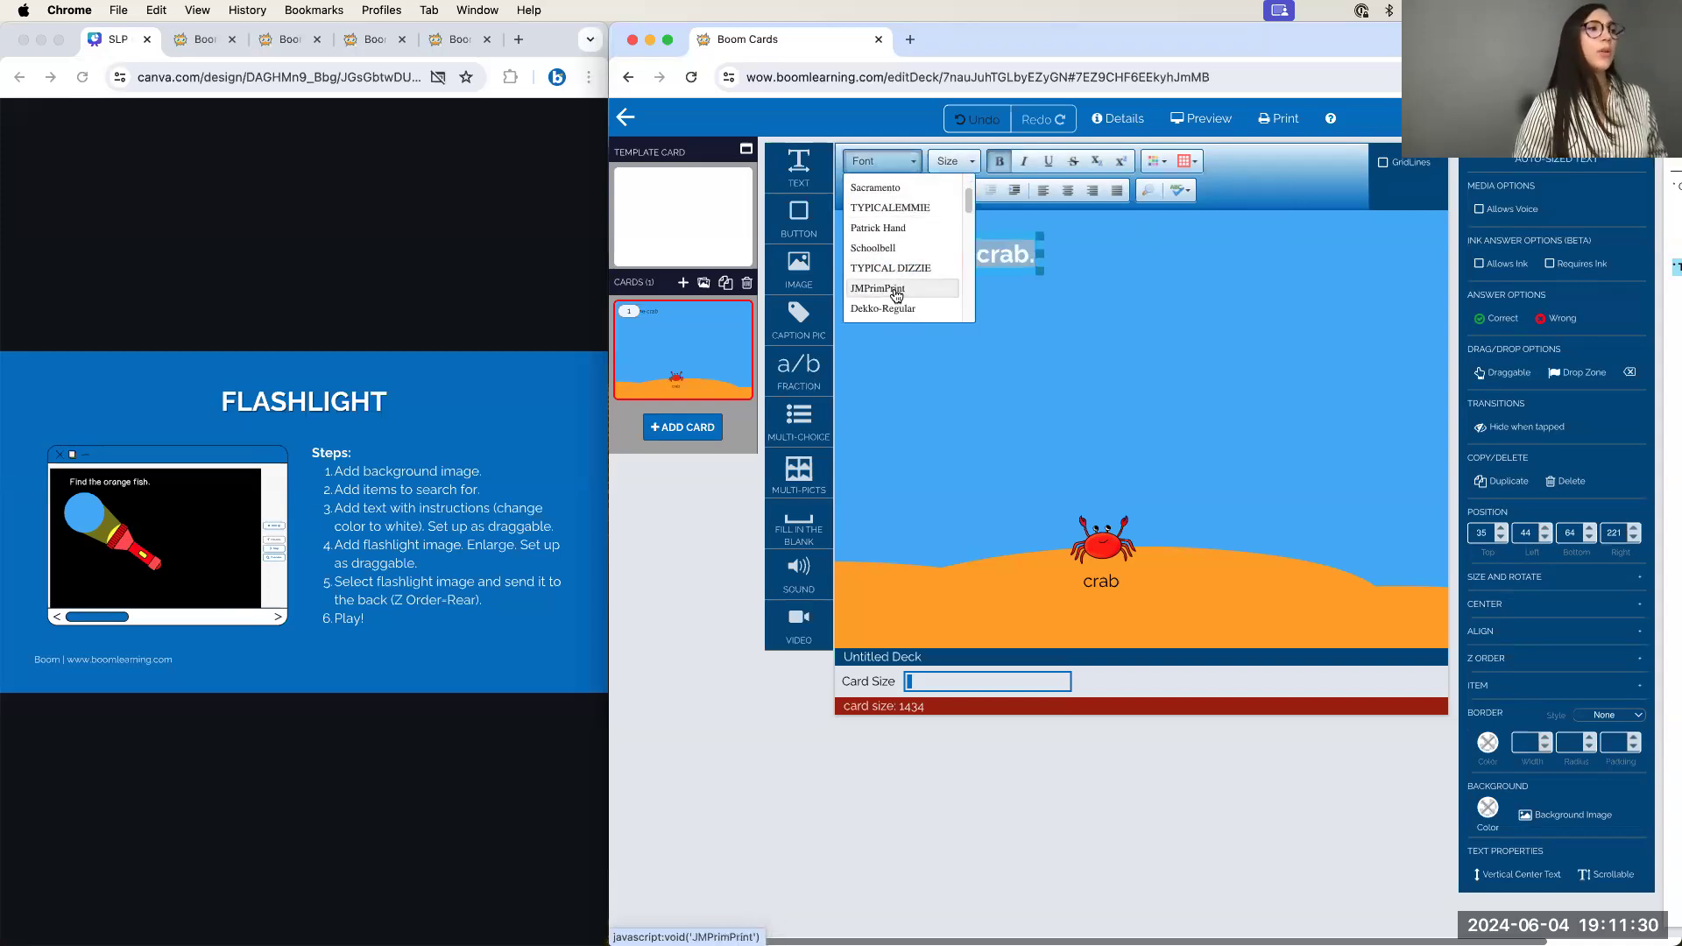
pyautogui.click(896, 295)
pyautogui.click(1206, 341)
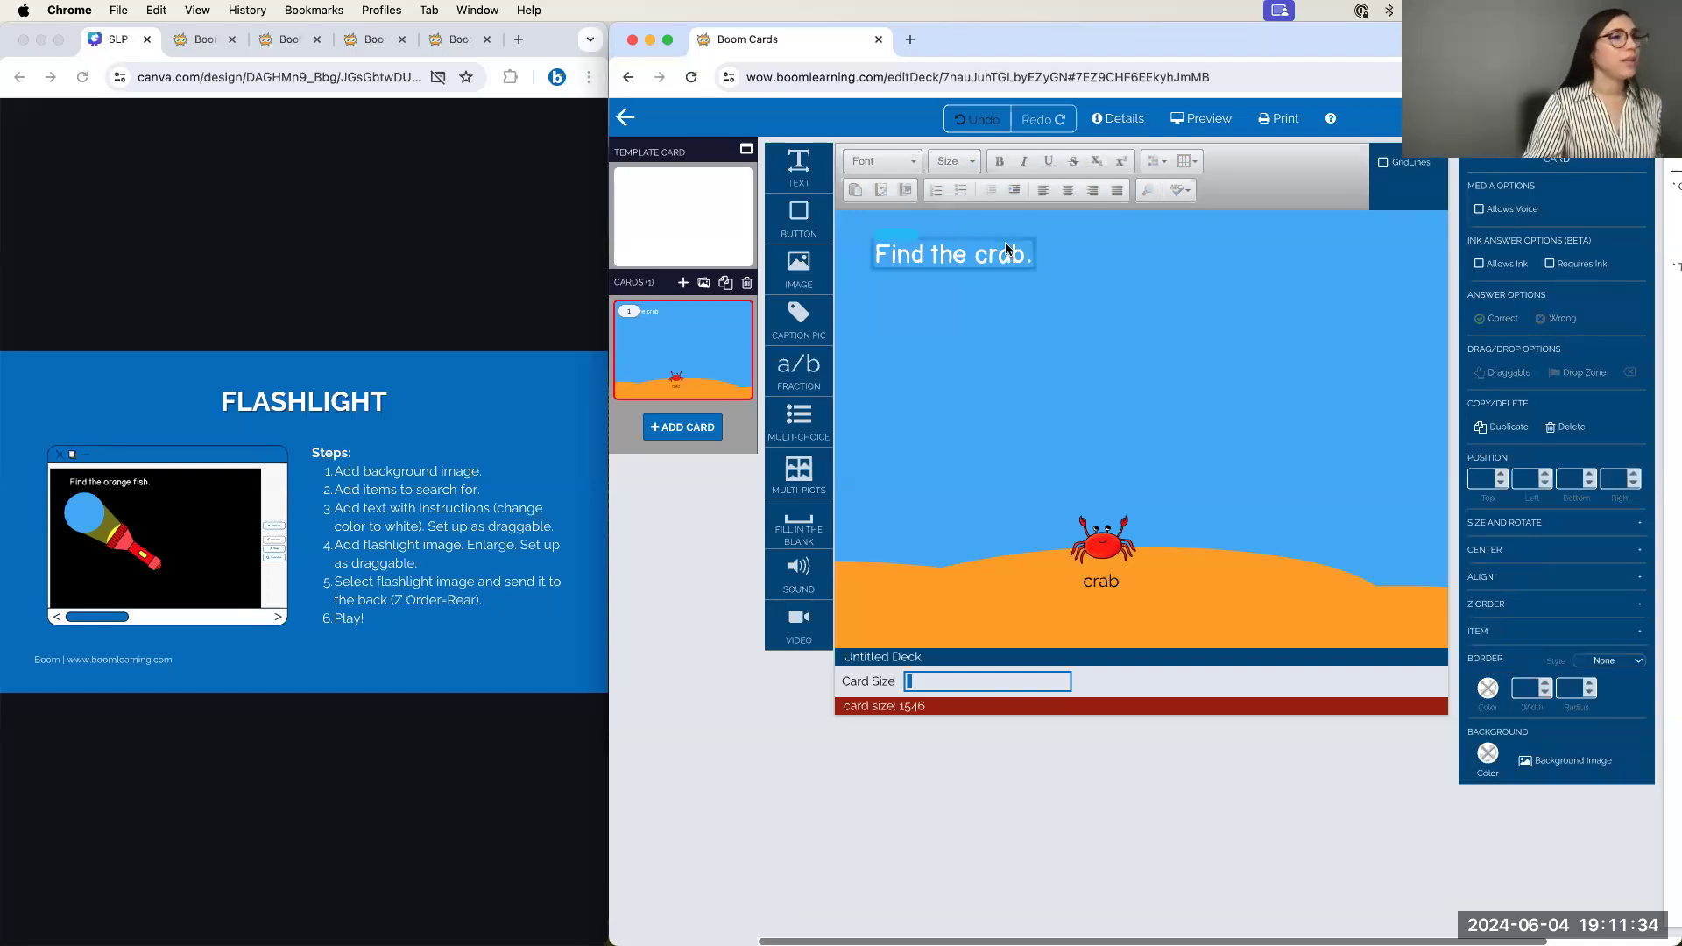
# Set the 'Find the crab.' text box to Draggable
pyautogui.click(995, 267)
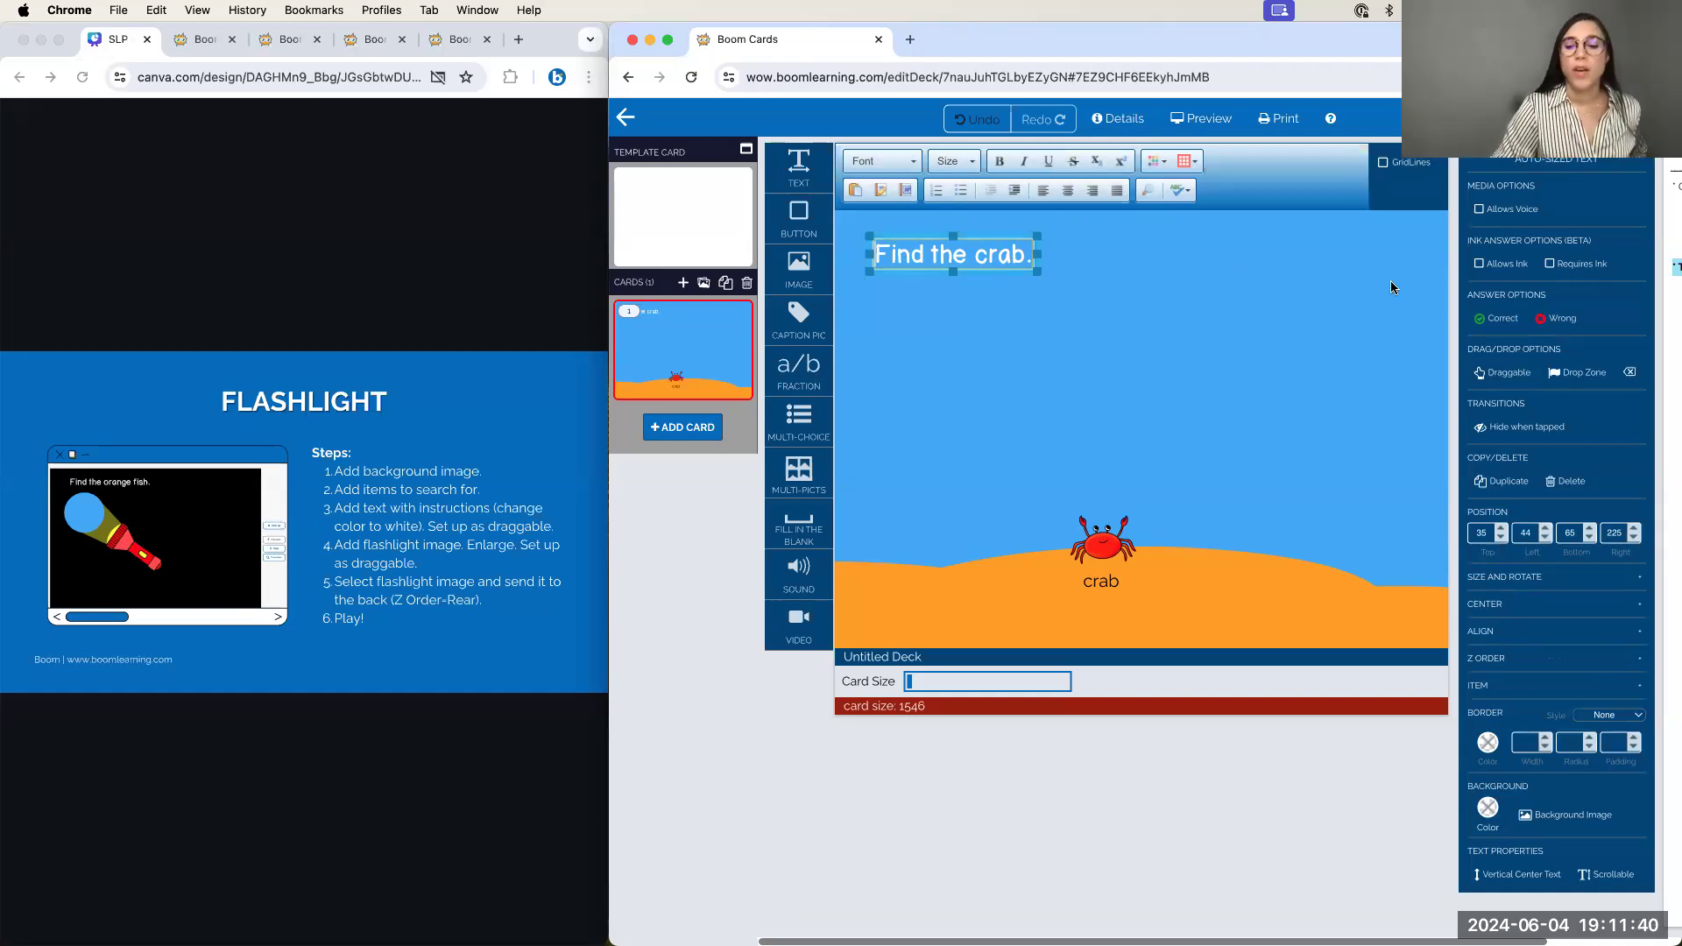
pyautogui.click(1504, 377)
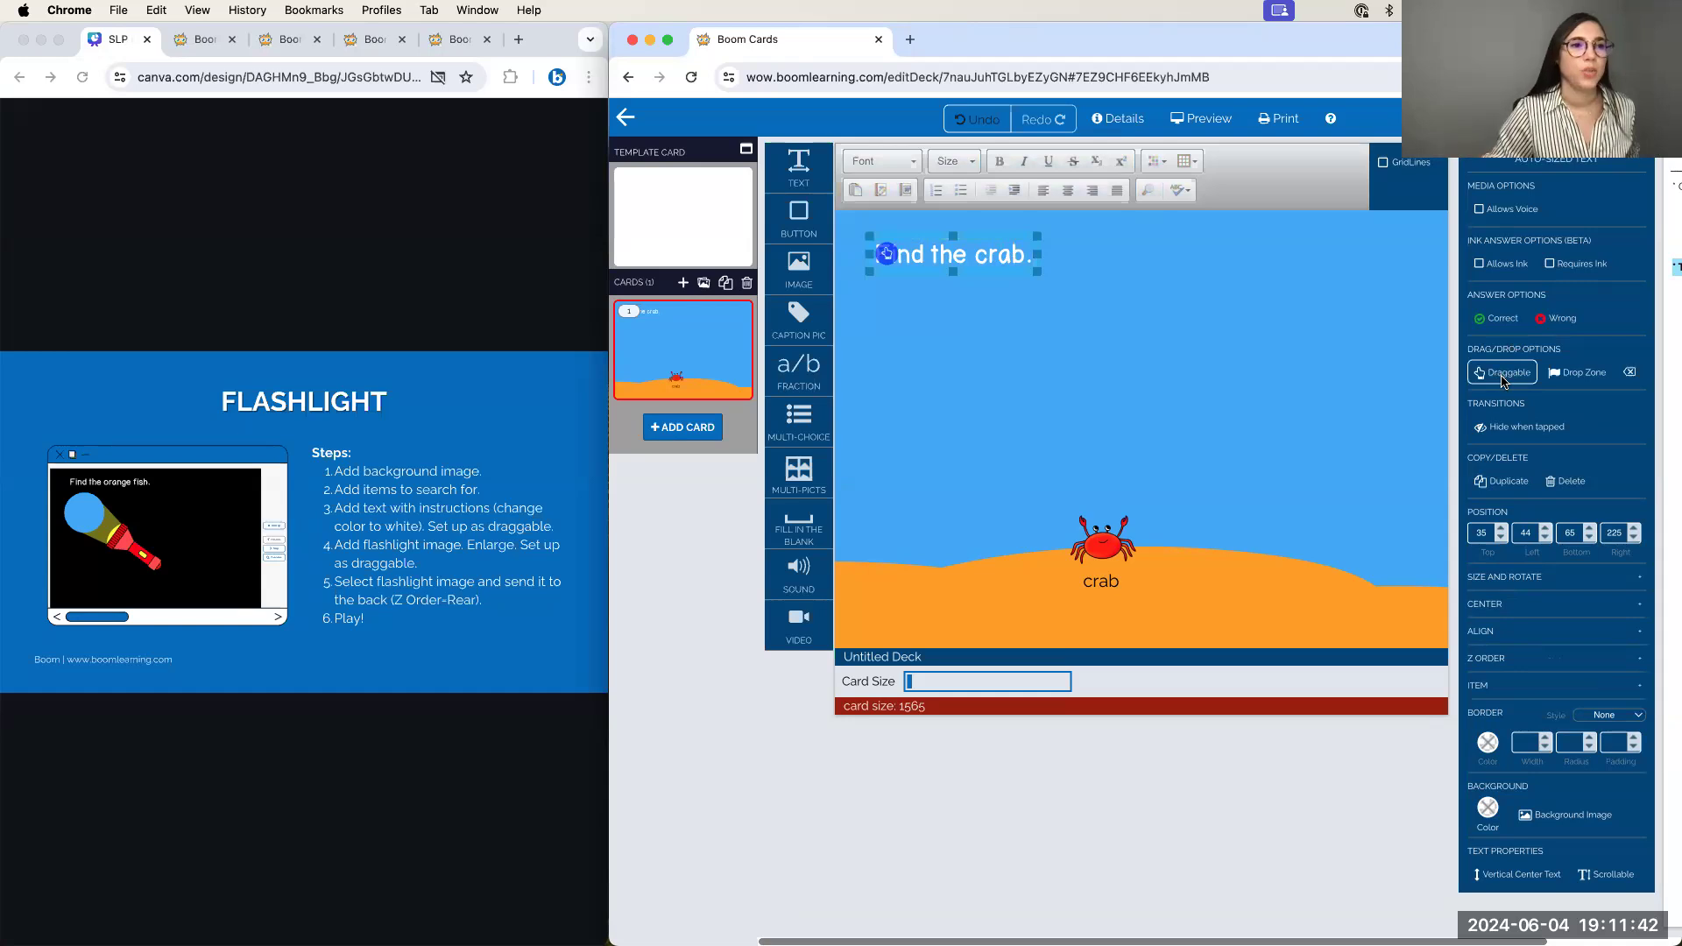
pyautogui.click(976, 329)
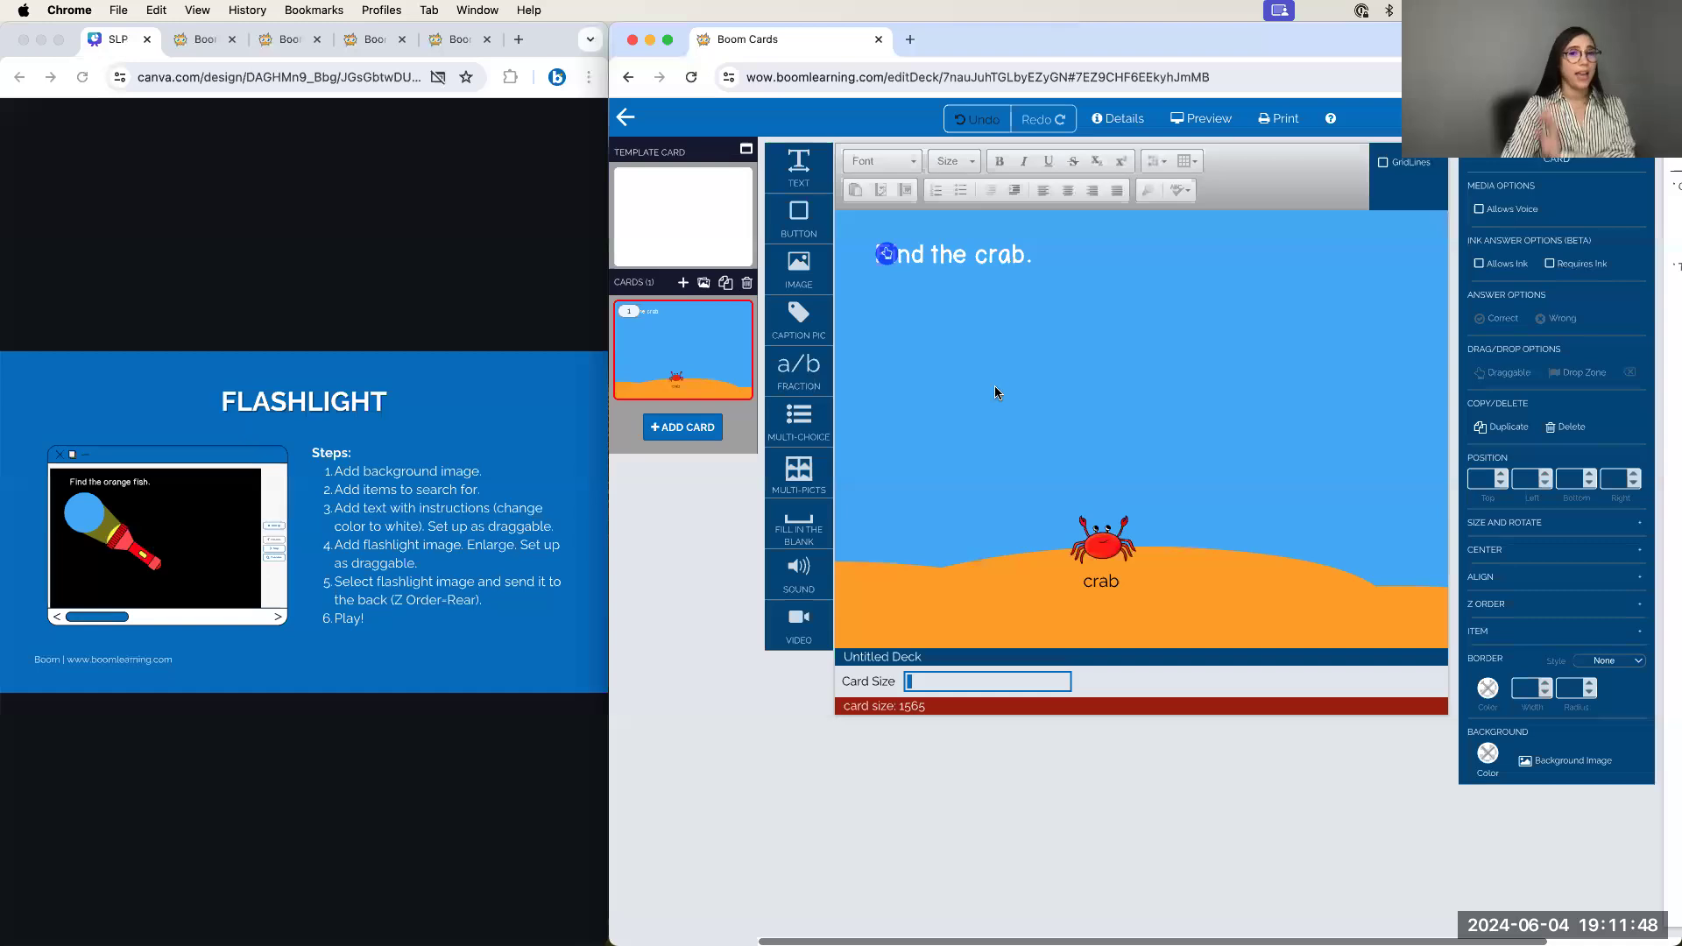
pyautogui.moveTo(805, 267); pyautogui.dragTo(1072, 323)
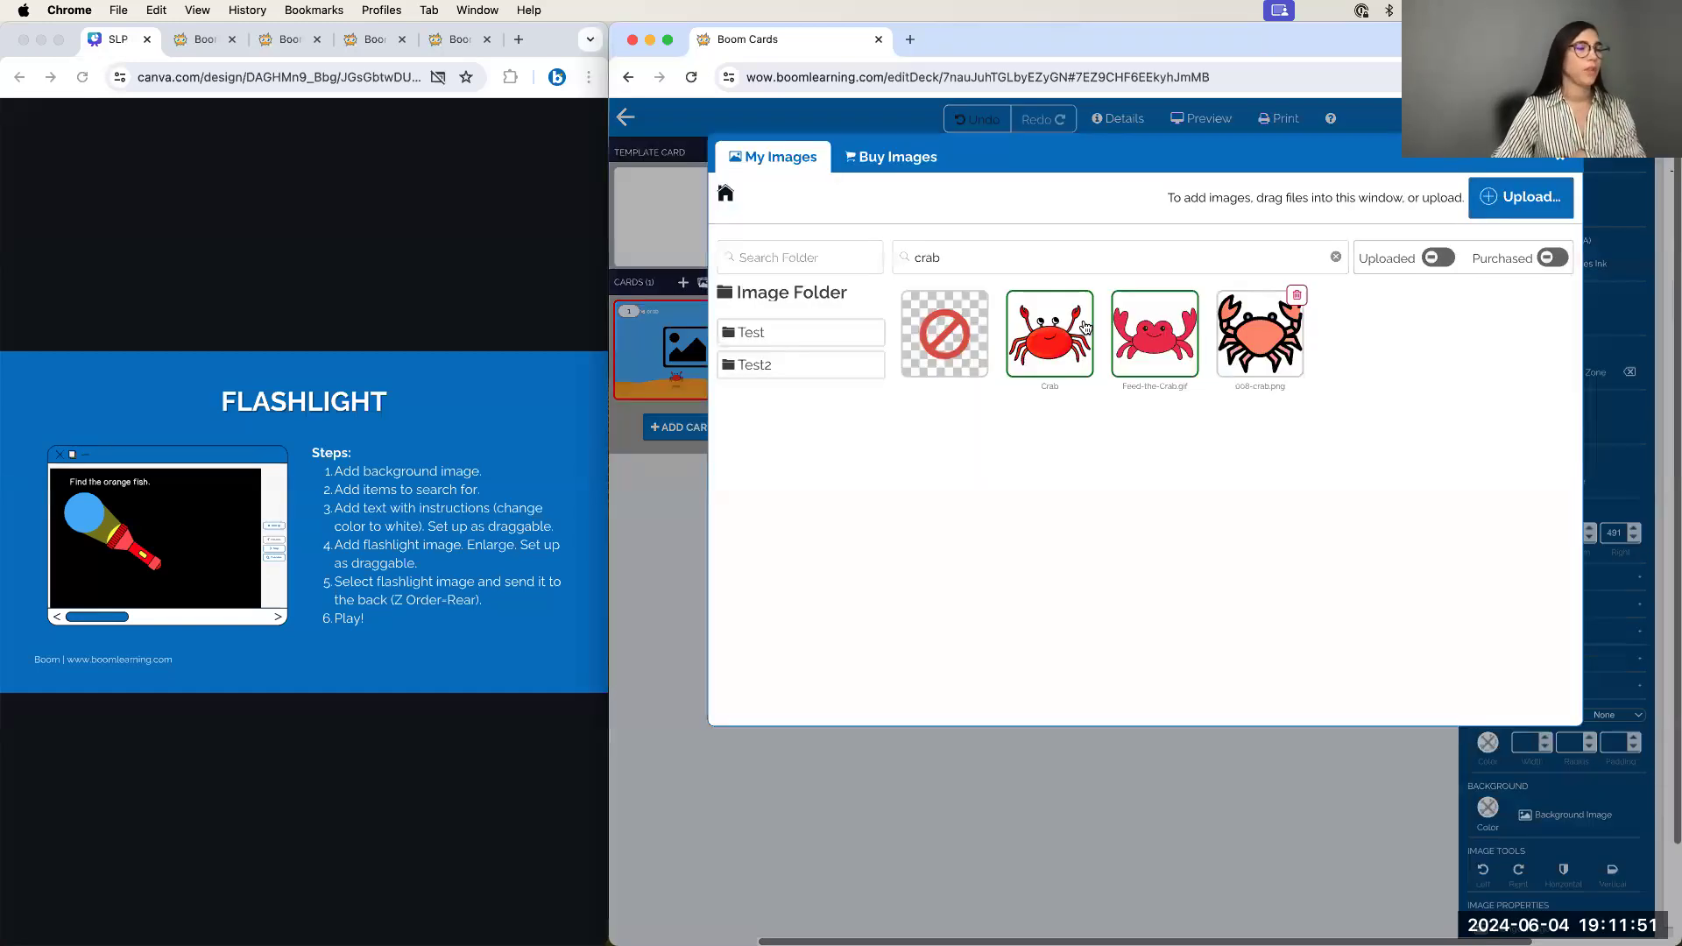
# Search 'flashlight' in My Images and Buy Images, then insert the red flashlight on black image
pyautogui.click(1335, 257)
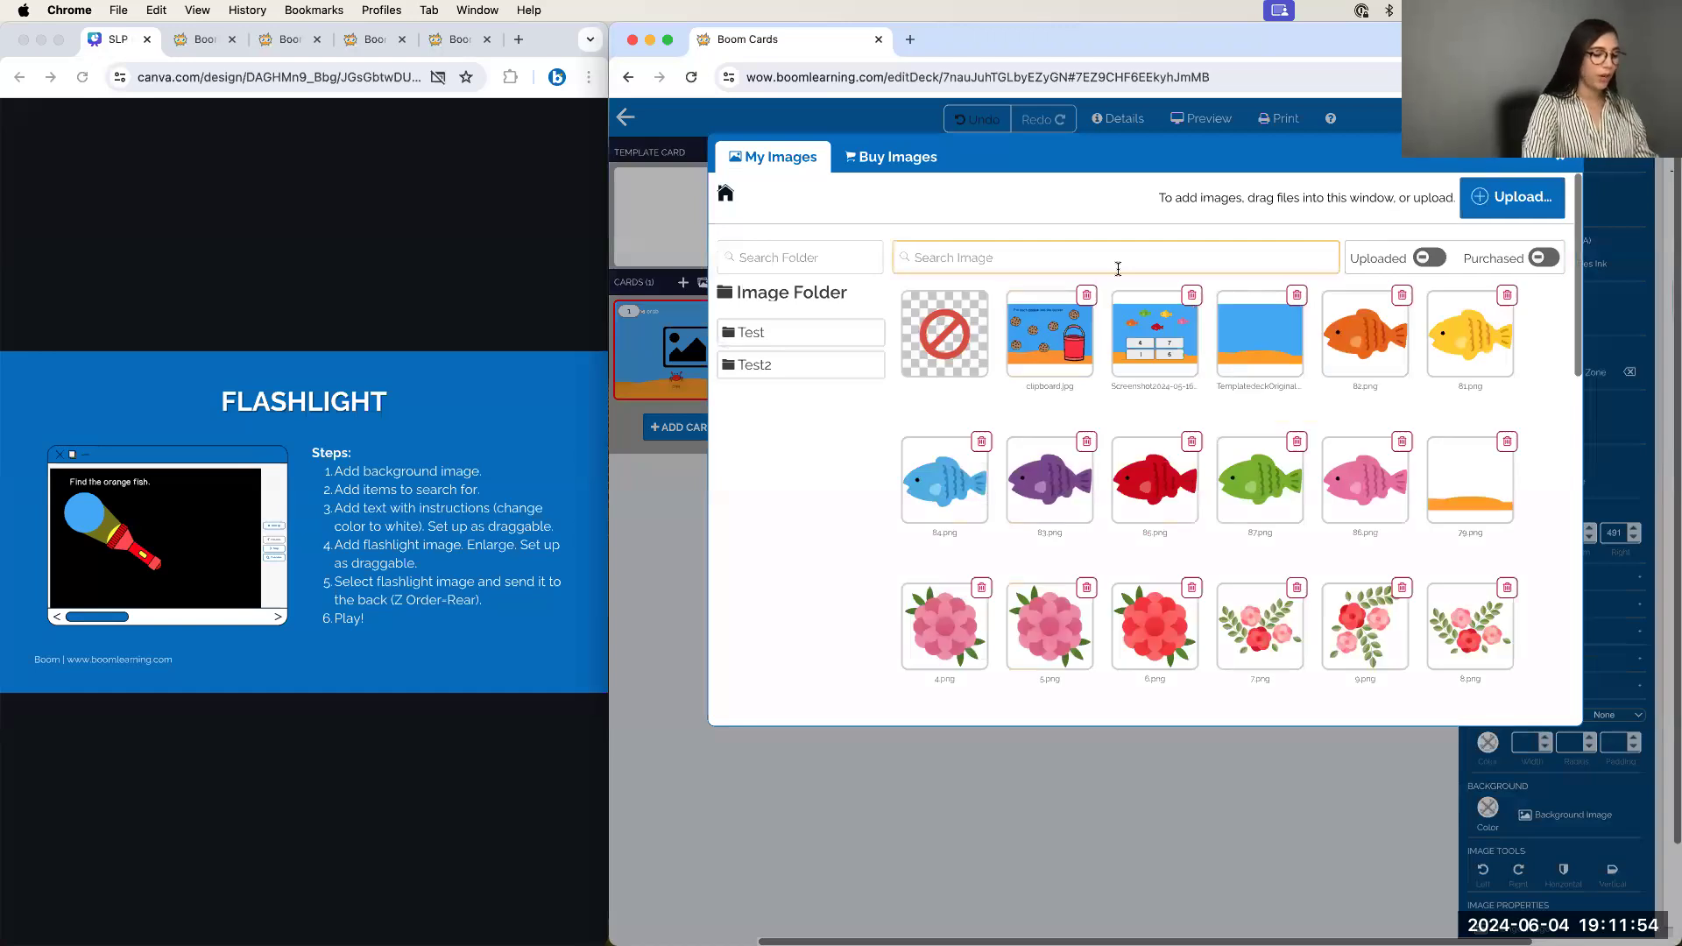
pyautogui.write('flashlight')
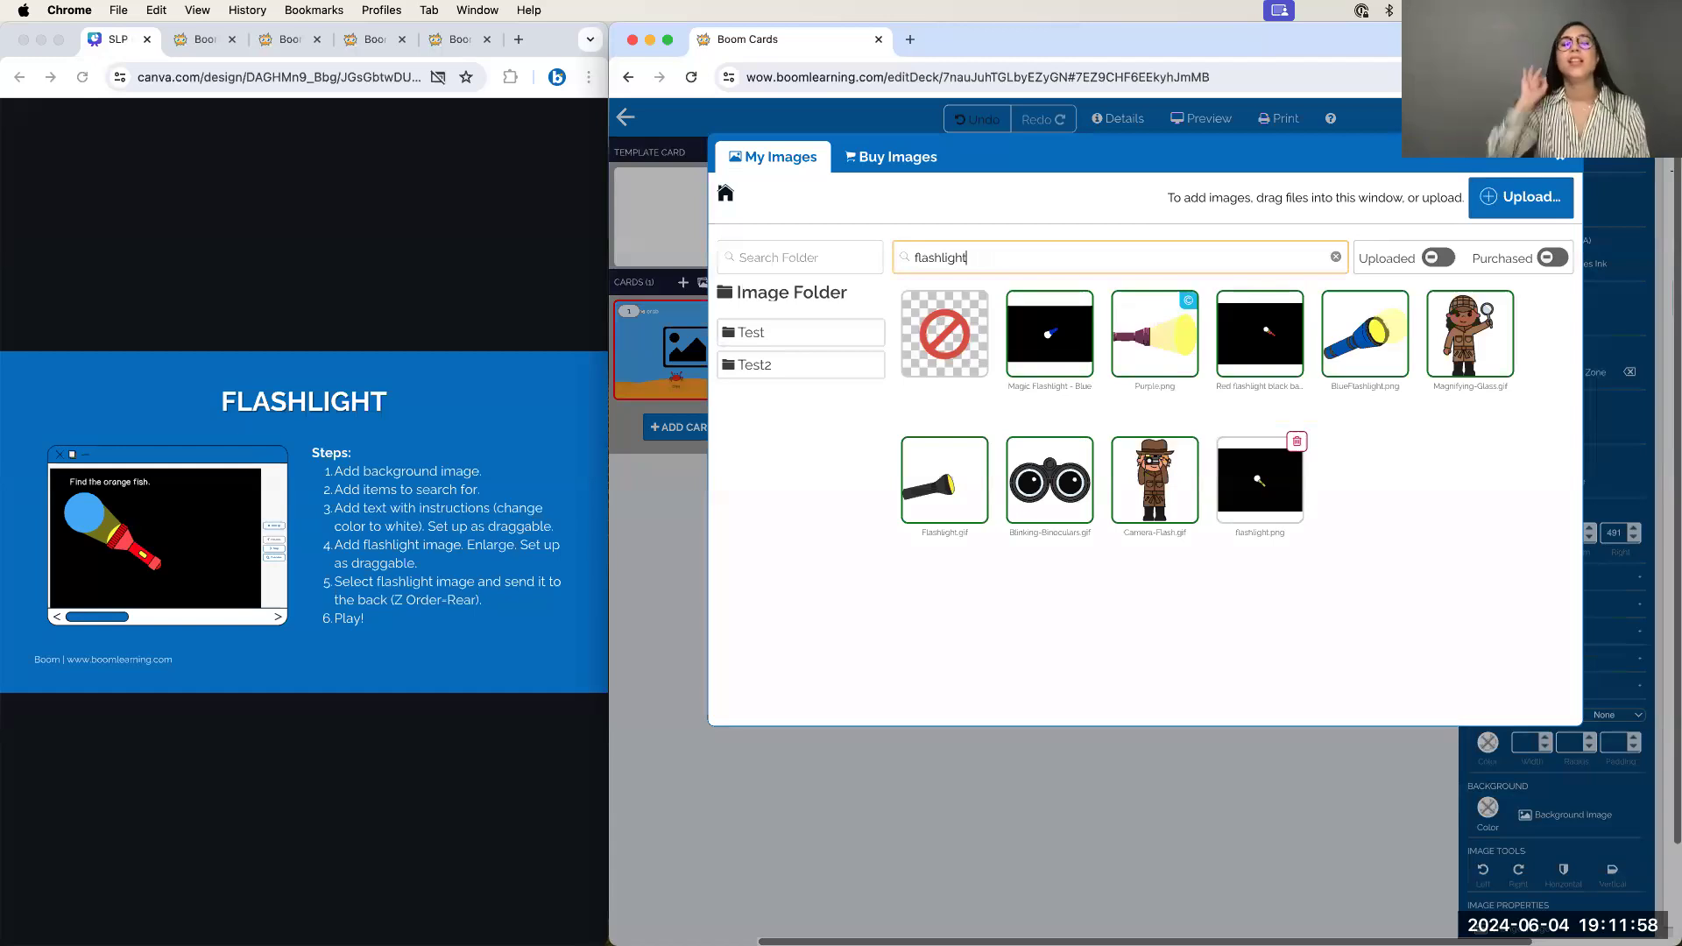
pyautogui.click(875, 158)
pyautogui.click(787, 202)
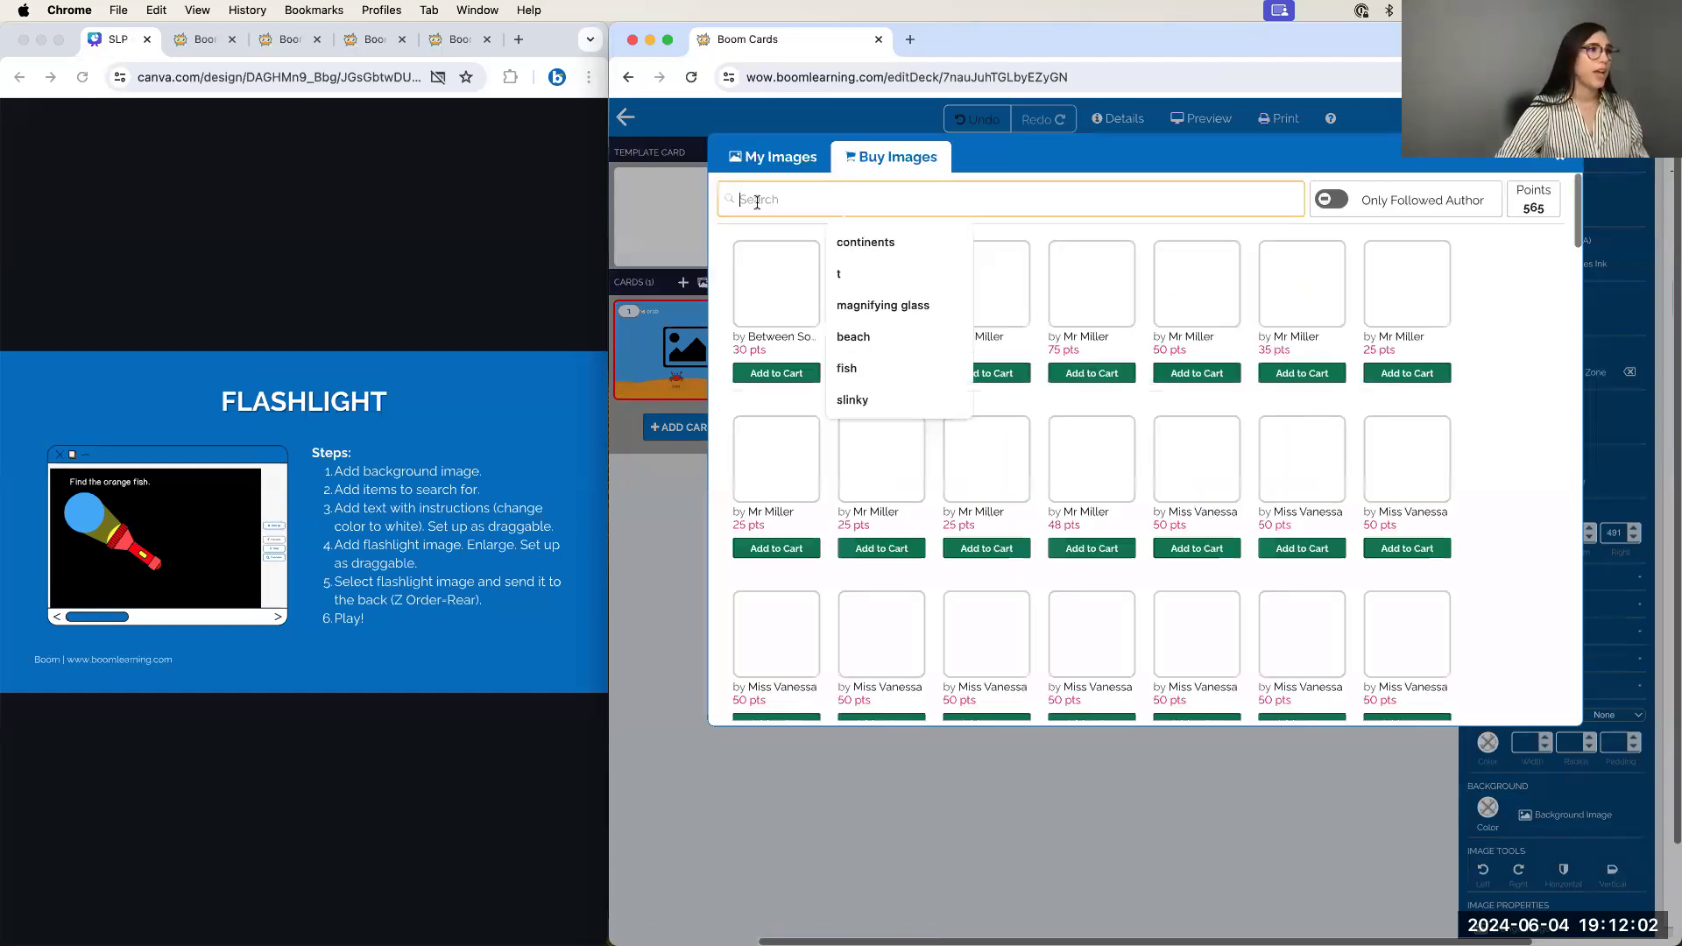
pyautogui.write('flash')
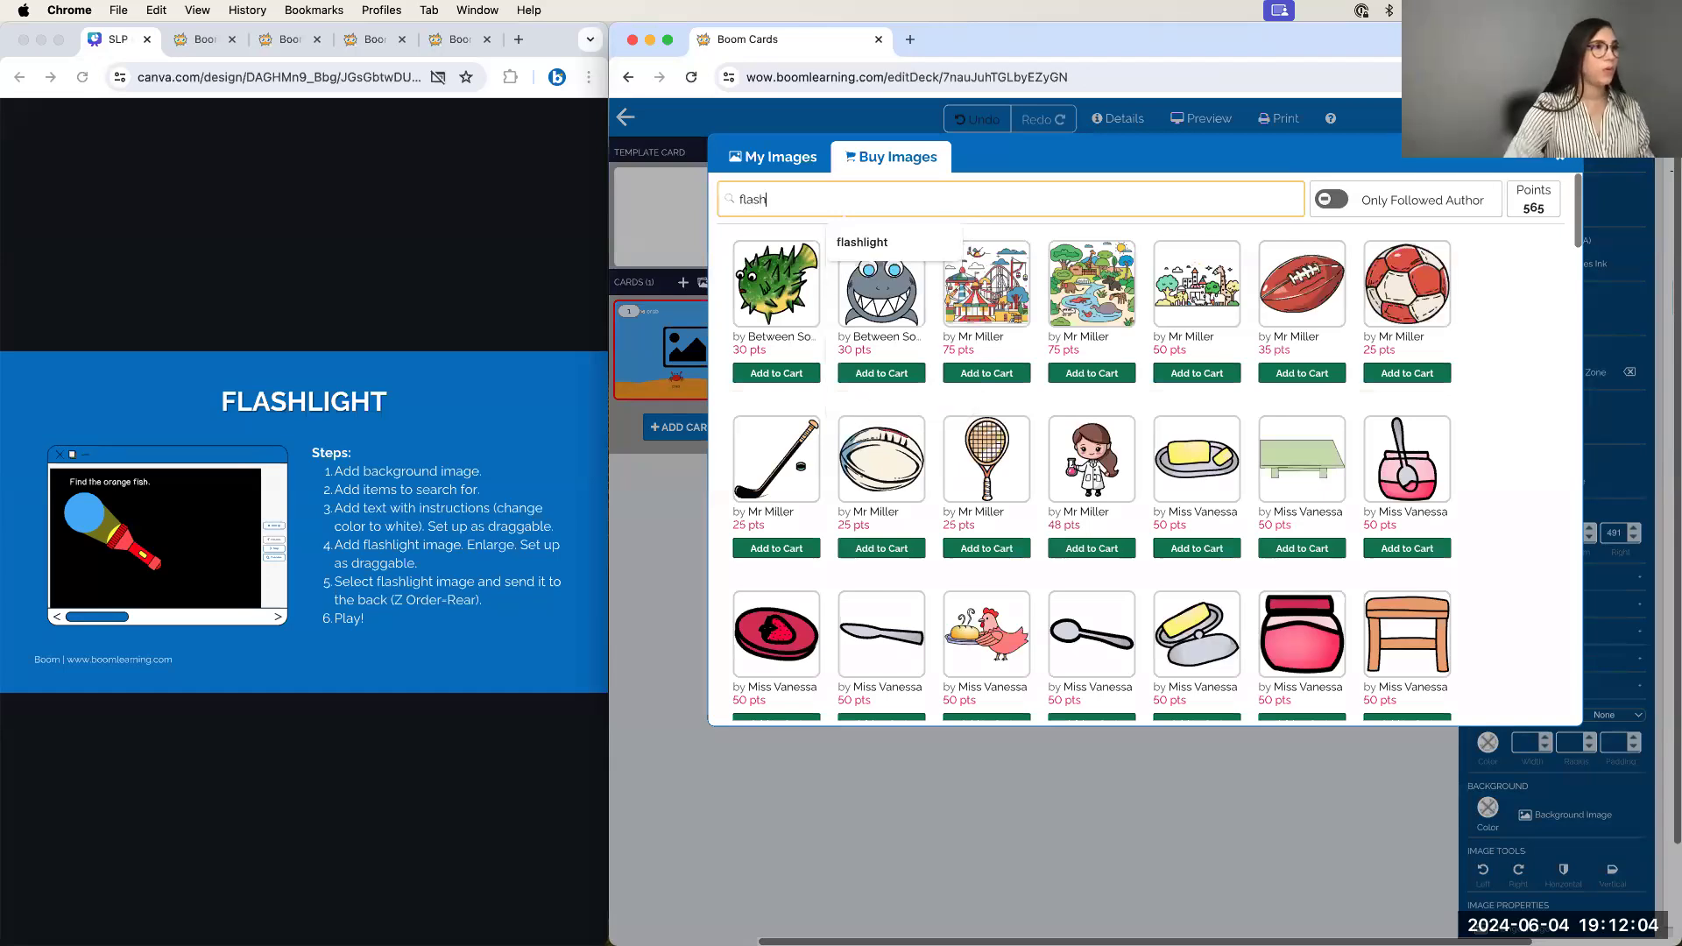
pyautogui.write('light')
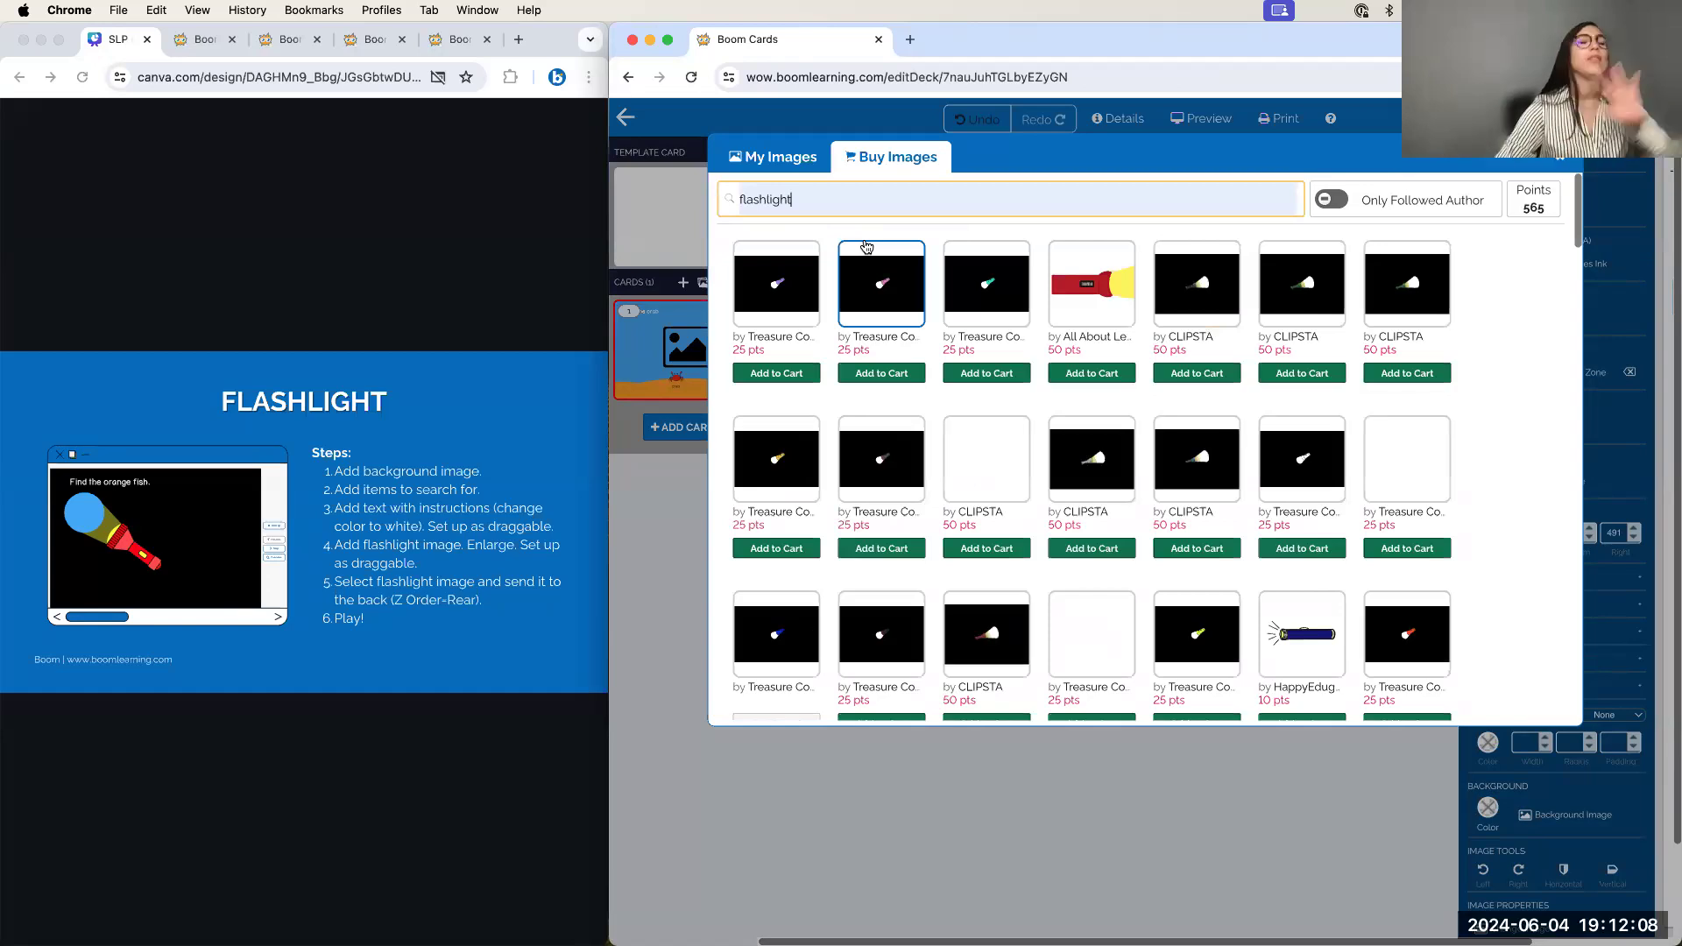
pyautogui.scroll(-5, 1043, 460)
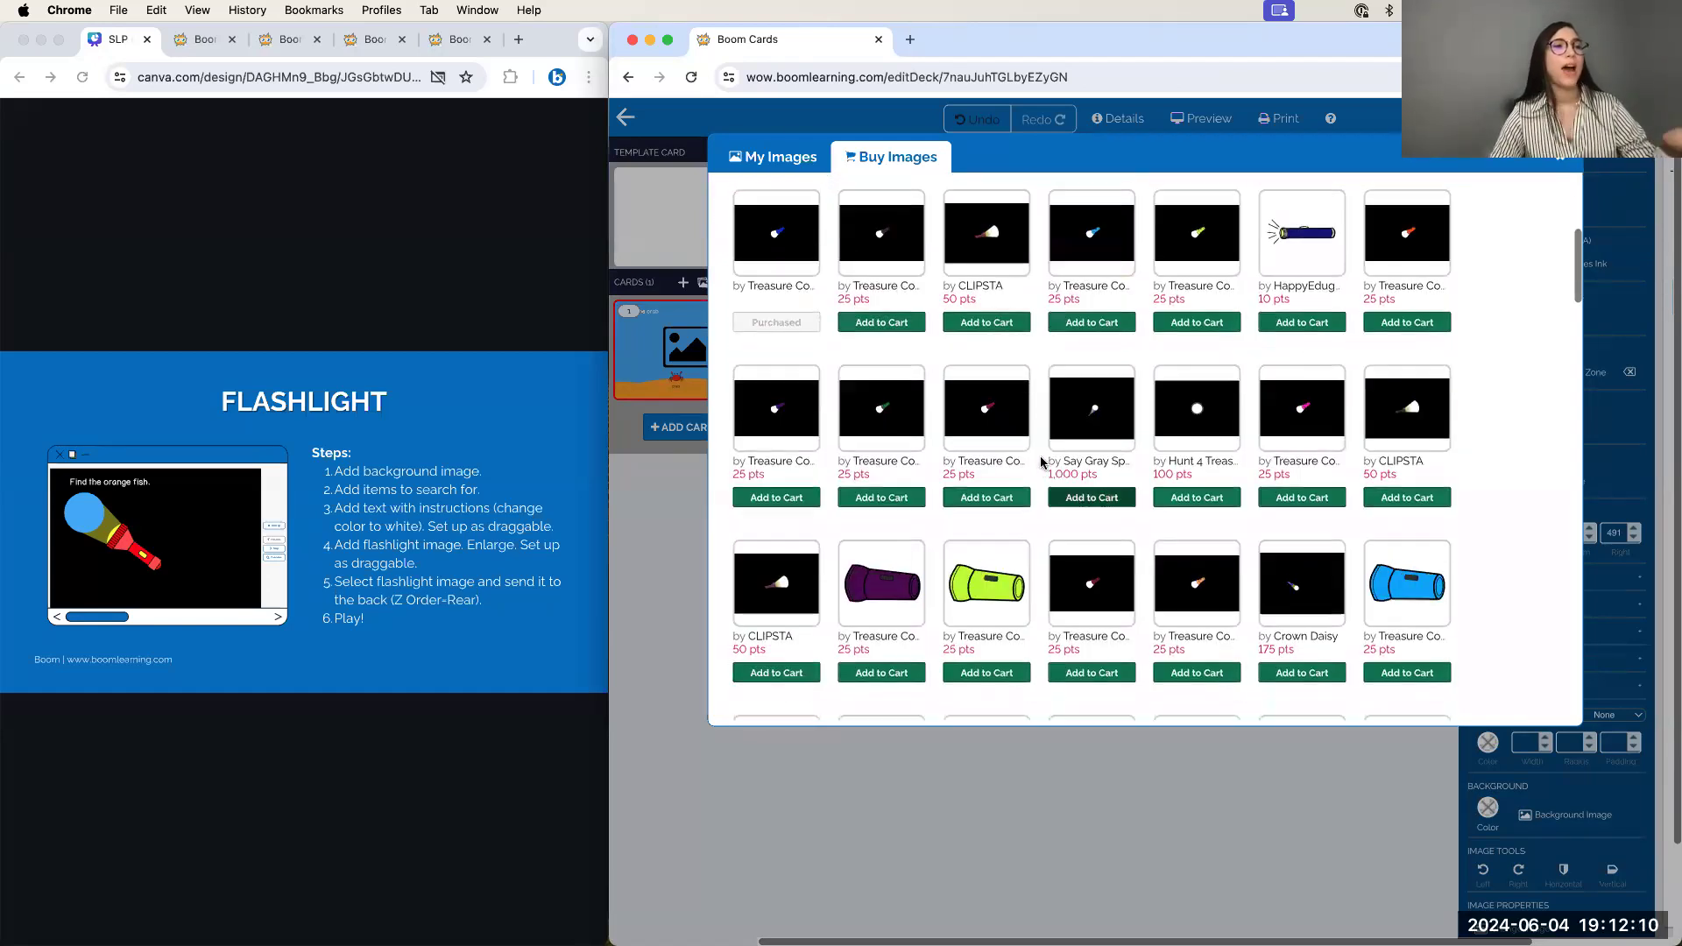
pyautogui.scroll(3, 1040, 460)
pyautogui.scroll(2, 1039, 460)
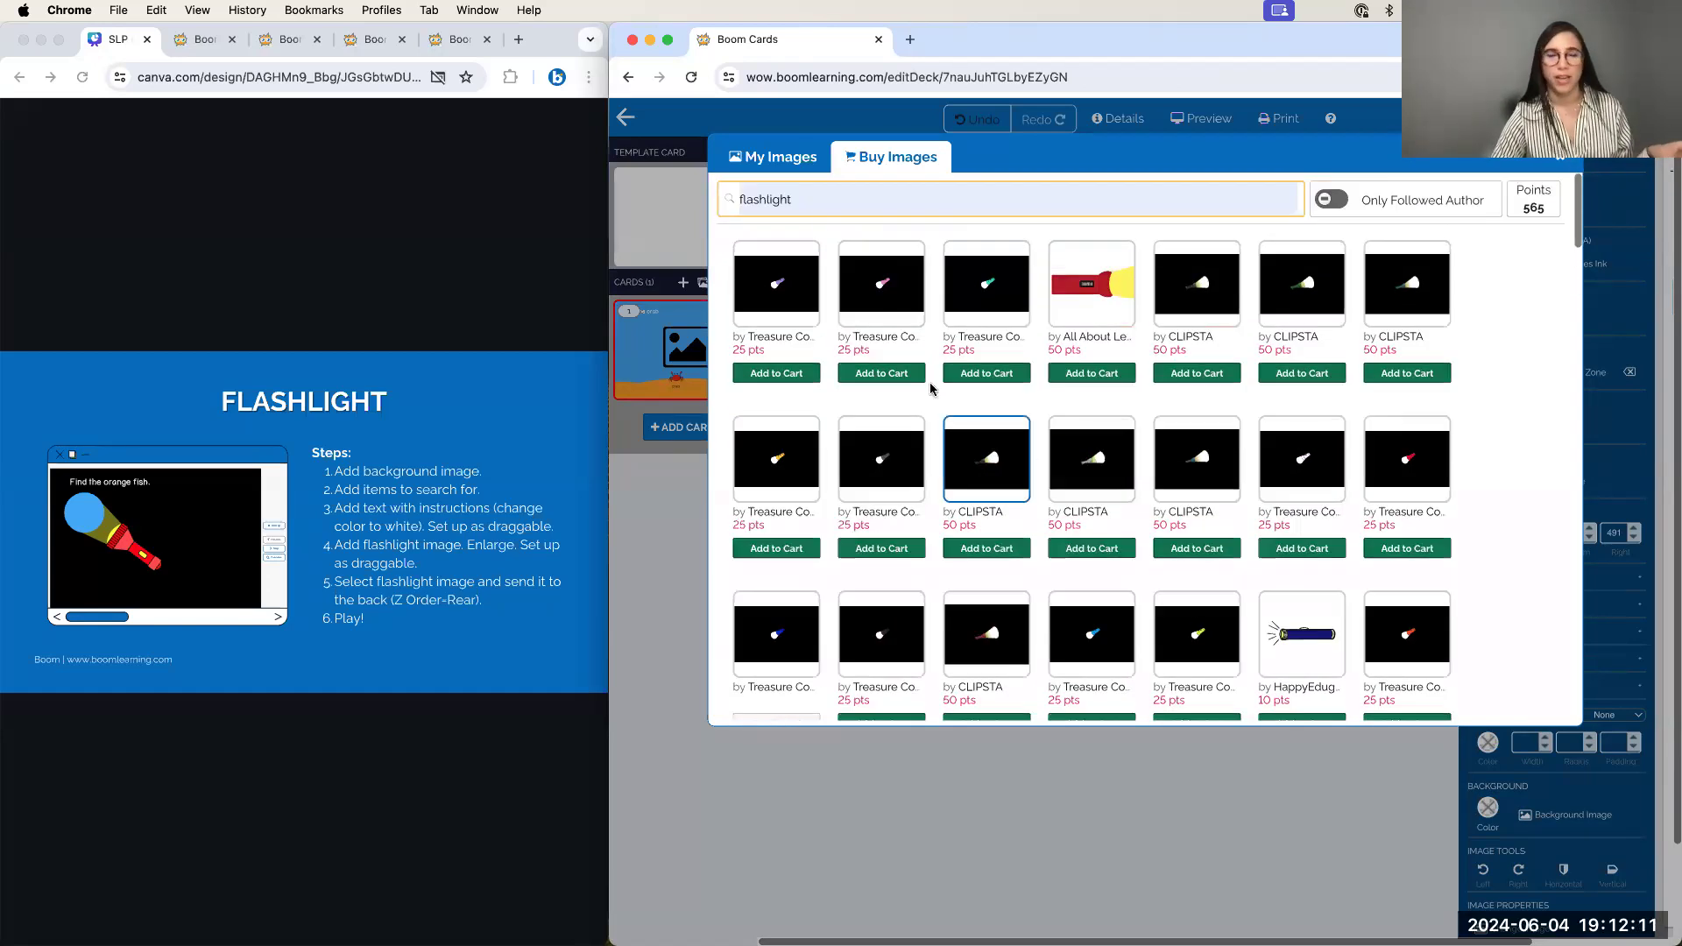
pyautogui.click(782, 158)
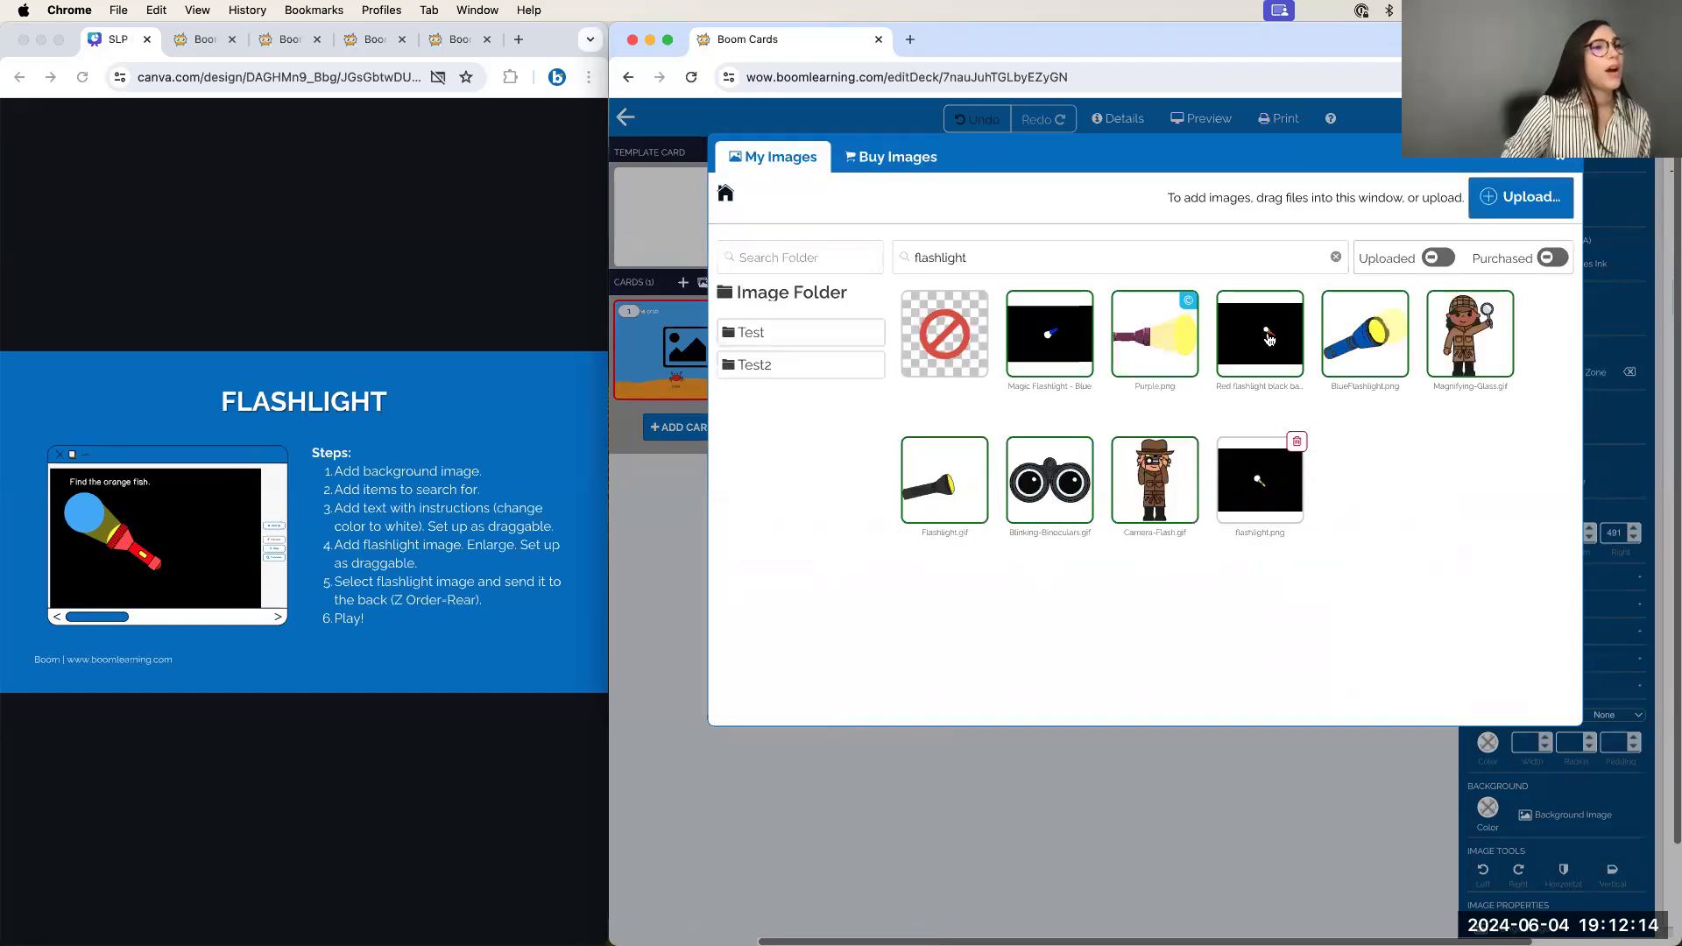
pyautogui.click(1263, 368)
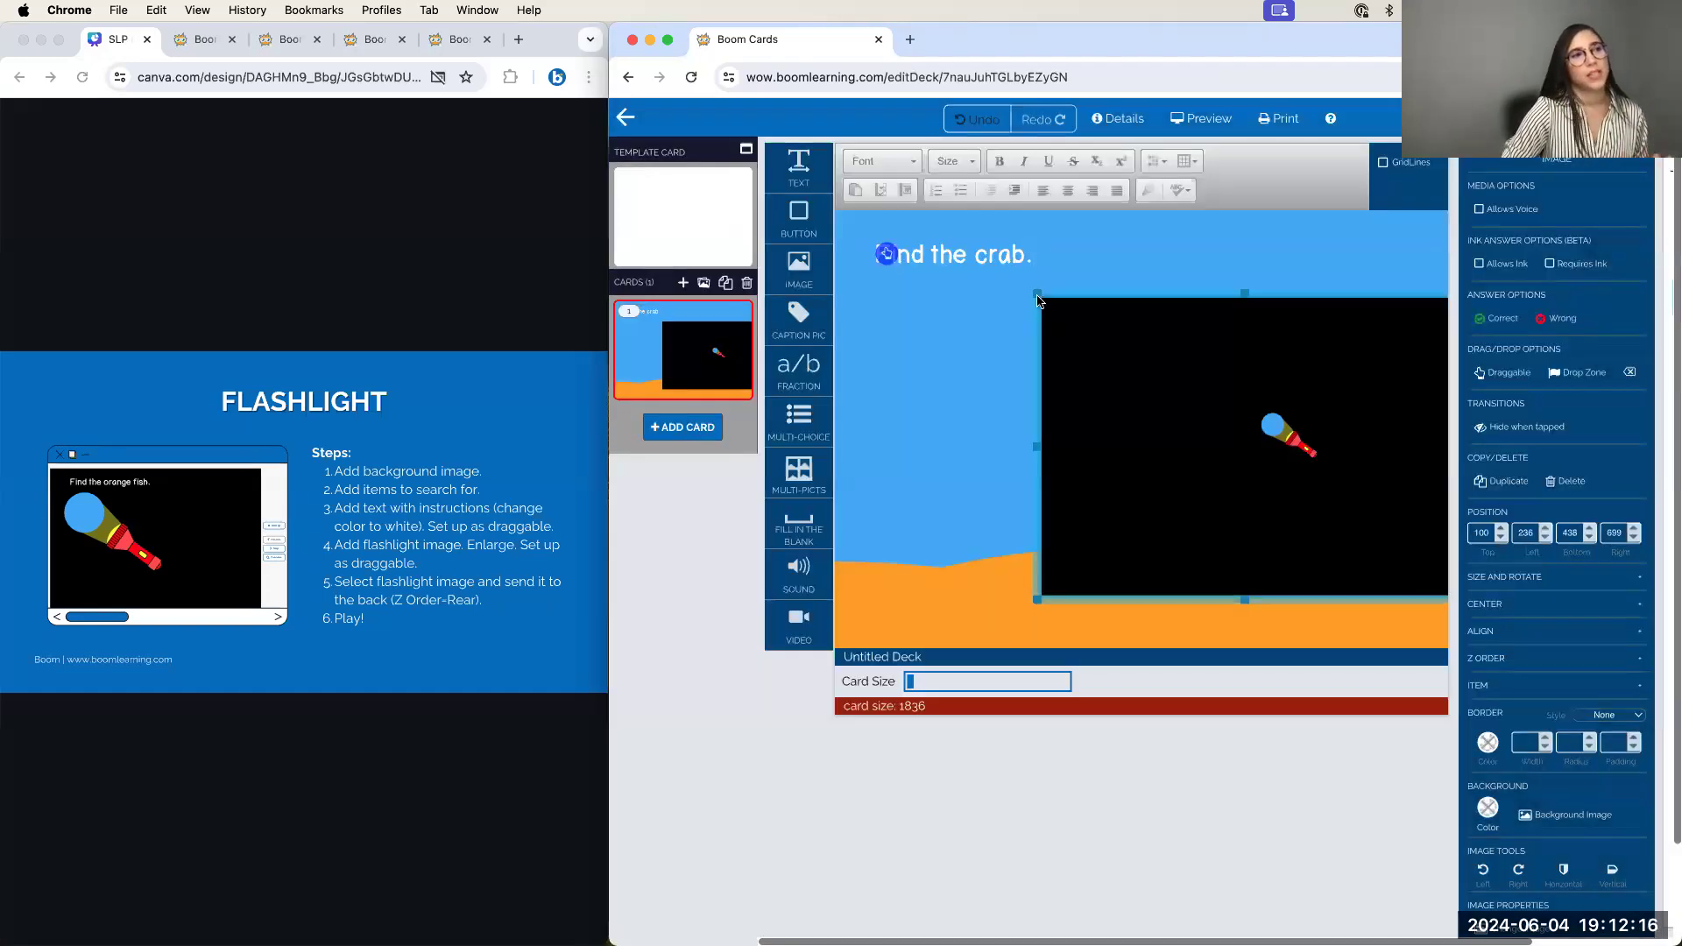
# Stretch the black flashlight image past all card edges and center its beam circle over the crab
pyautogui.moveTo(1069, 301); pyautogui.dragTo(1174, 355)
pyautogui.moveTo(953, 266); pyautogui.dragTo(695, 123)
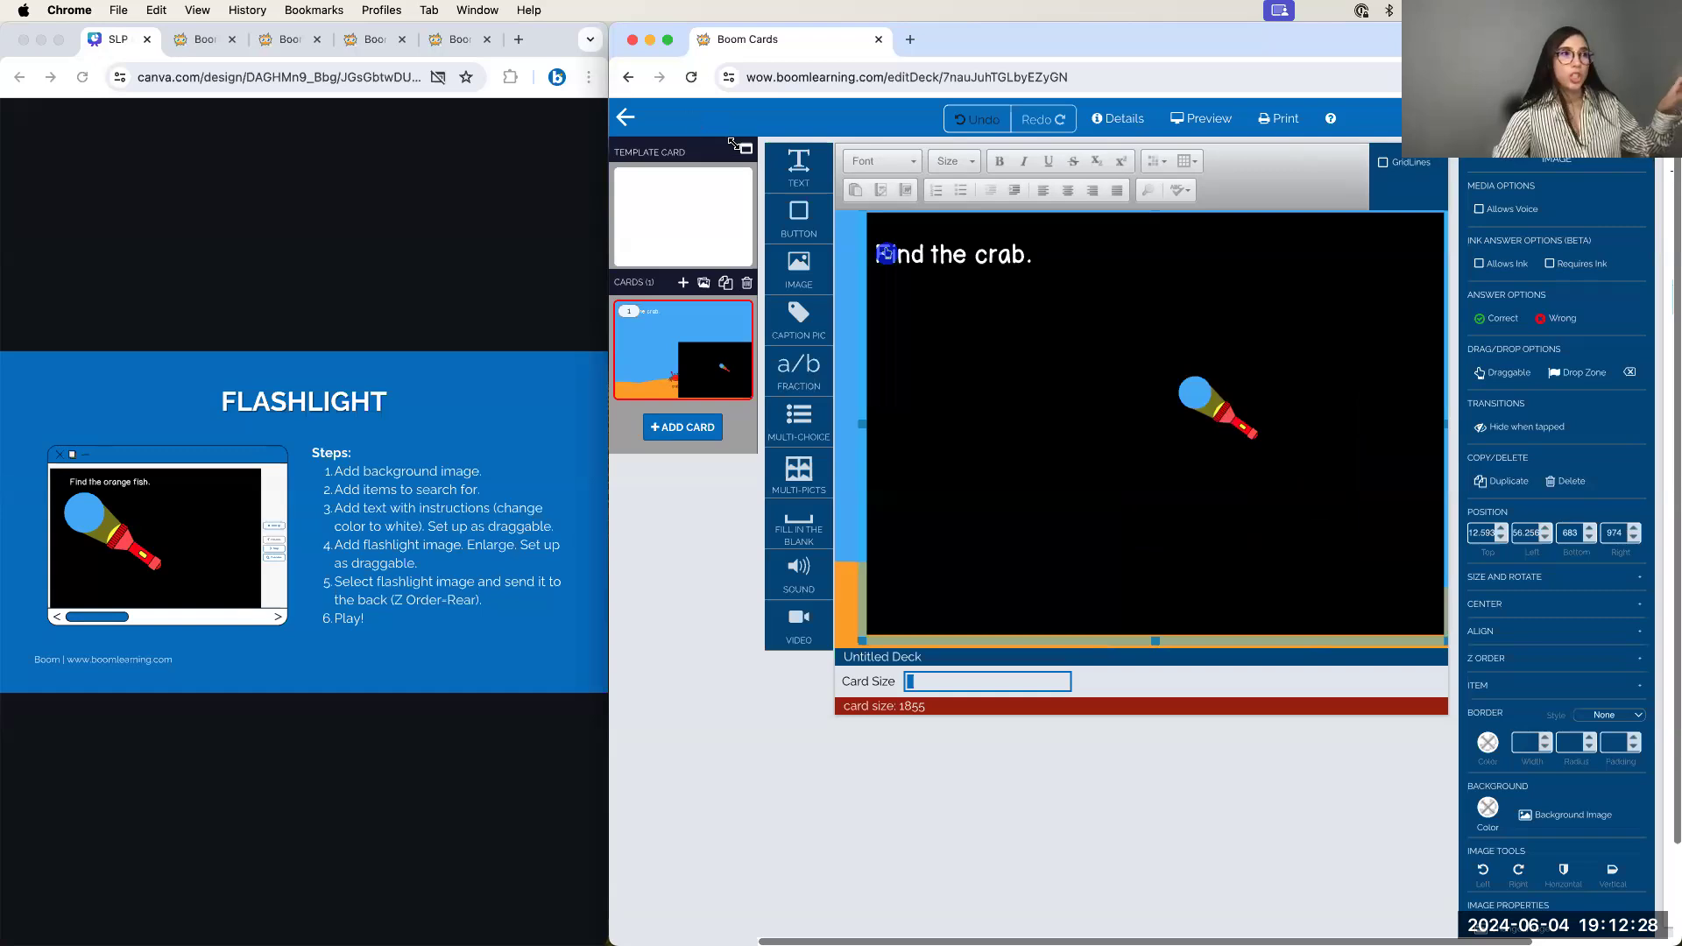
pyautogui.moveTo(940, 341); pyautogui.dragTo(1323, 578)
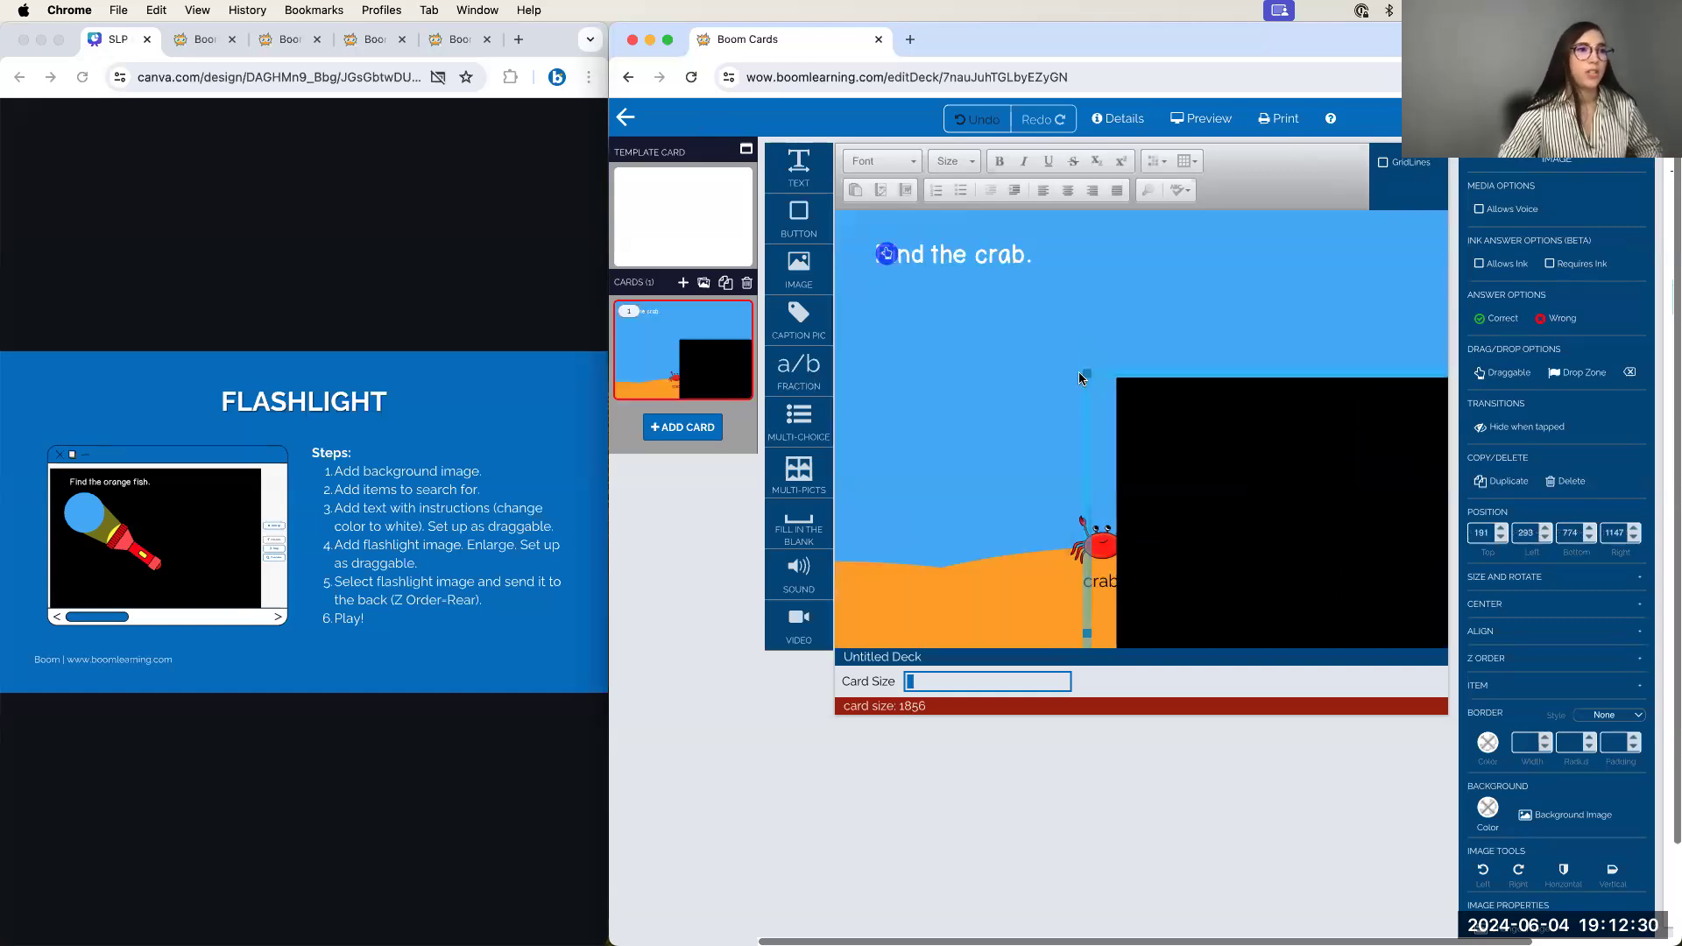
pyautogui.moveTo(1087, 376); pyautogui.dragTo(584, 84)
pyautogui.moveTo(1013, 337); pyautogui.dragTo(1457, 709)
pyautogui.moveTo(1022, 460); pyautogui.dragTo(550, 40)
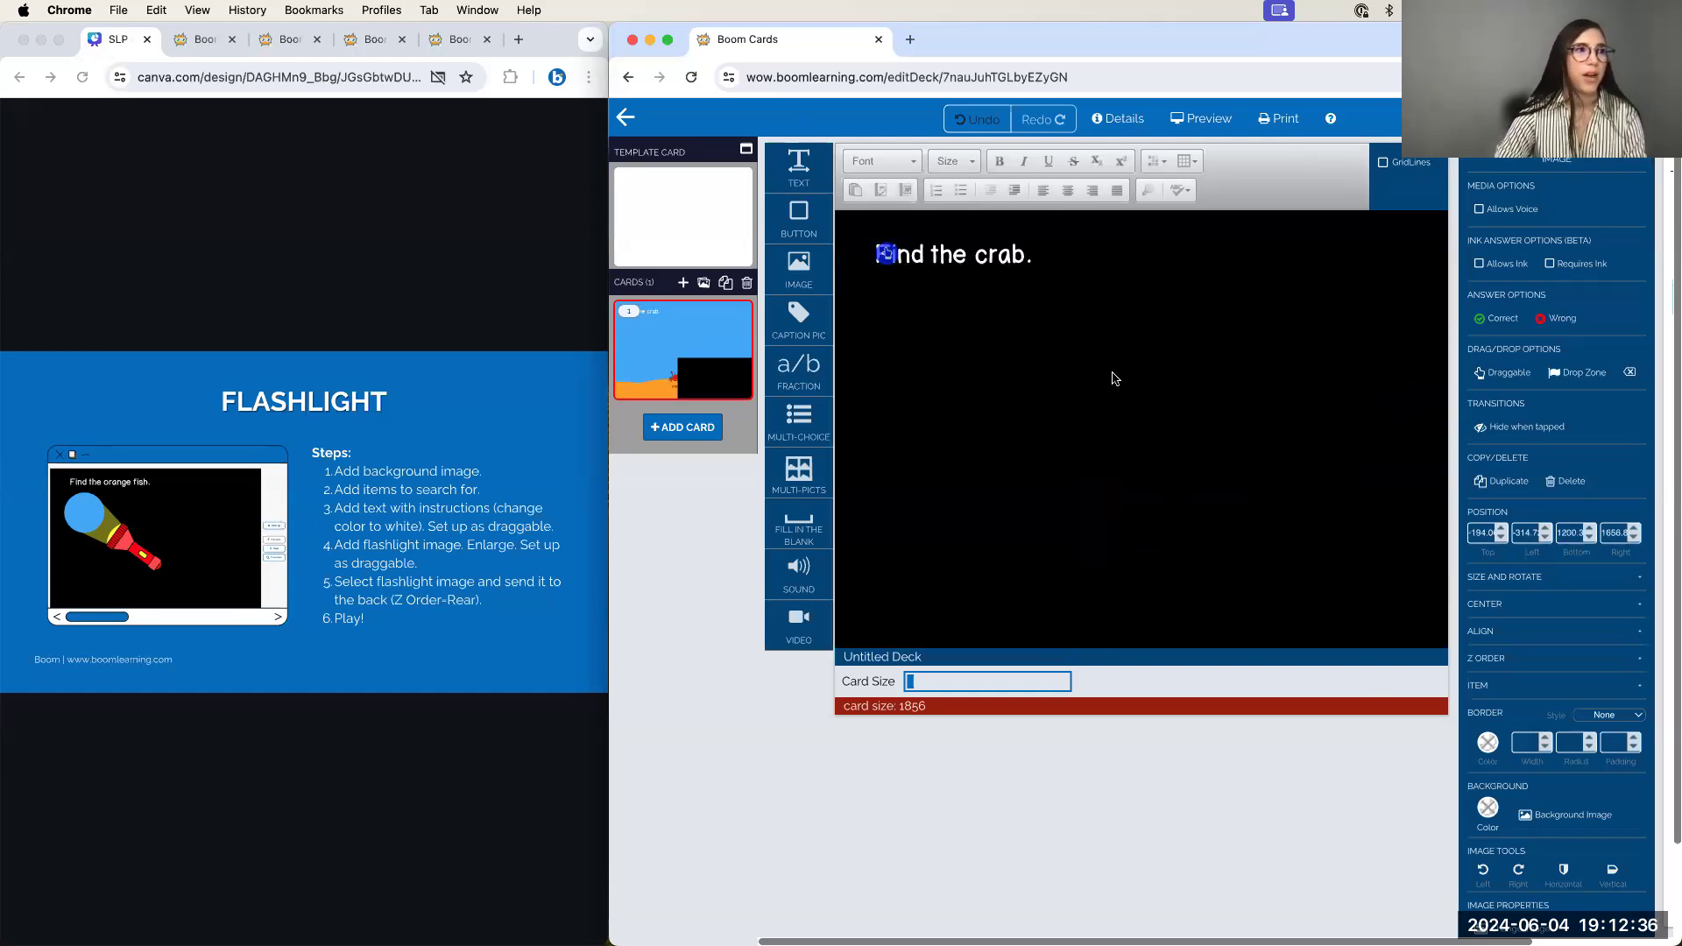
pyautogui.moveTo(1236, 354); pyautogui.dragTo(578, 31)
pyautogui.moveTo(1293, 478); pyautogui.dragTo(778, 198)
pyautogui.moveTo(1382, 352); pyautogui.dragTo(1254, 473)
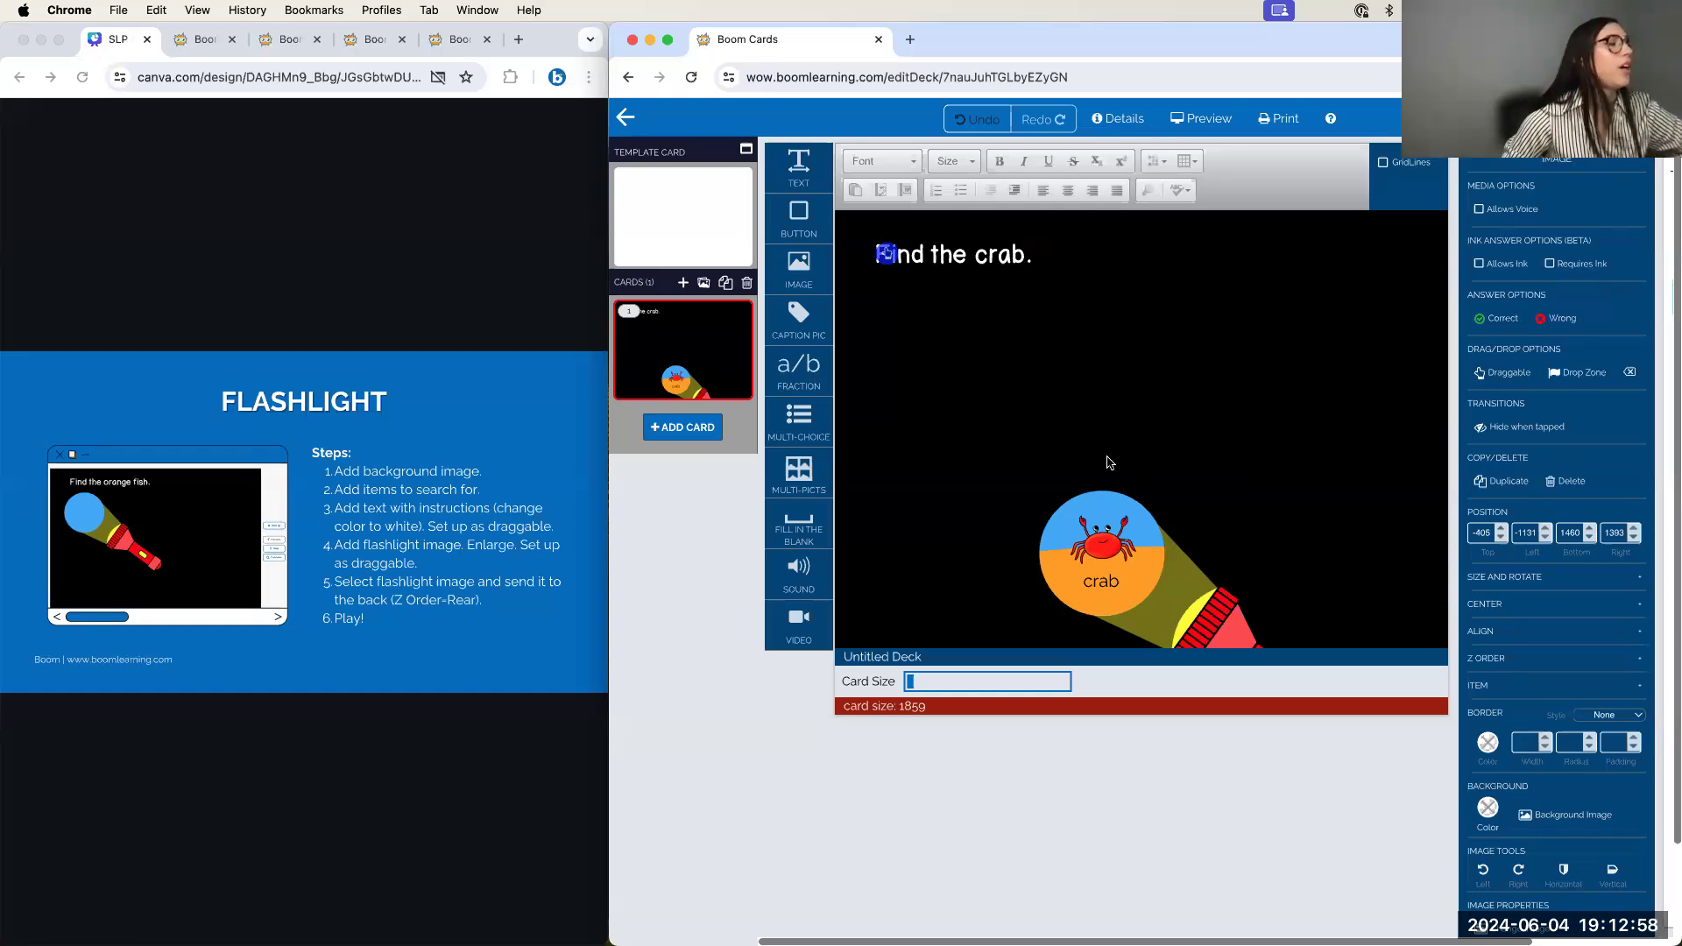
# Set the flashlight image to Draggable
pyautogui.click(1508, 375)
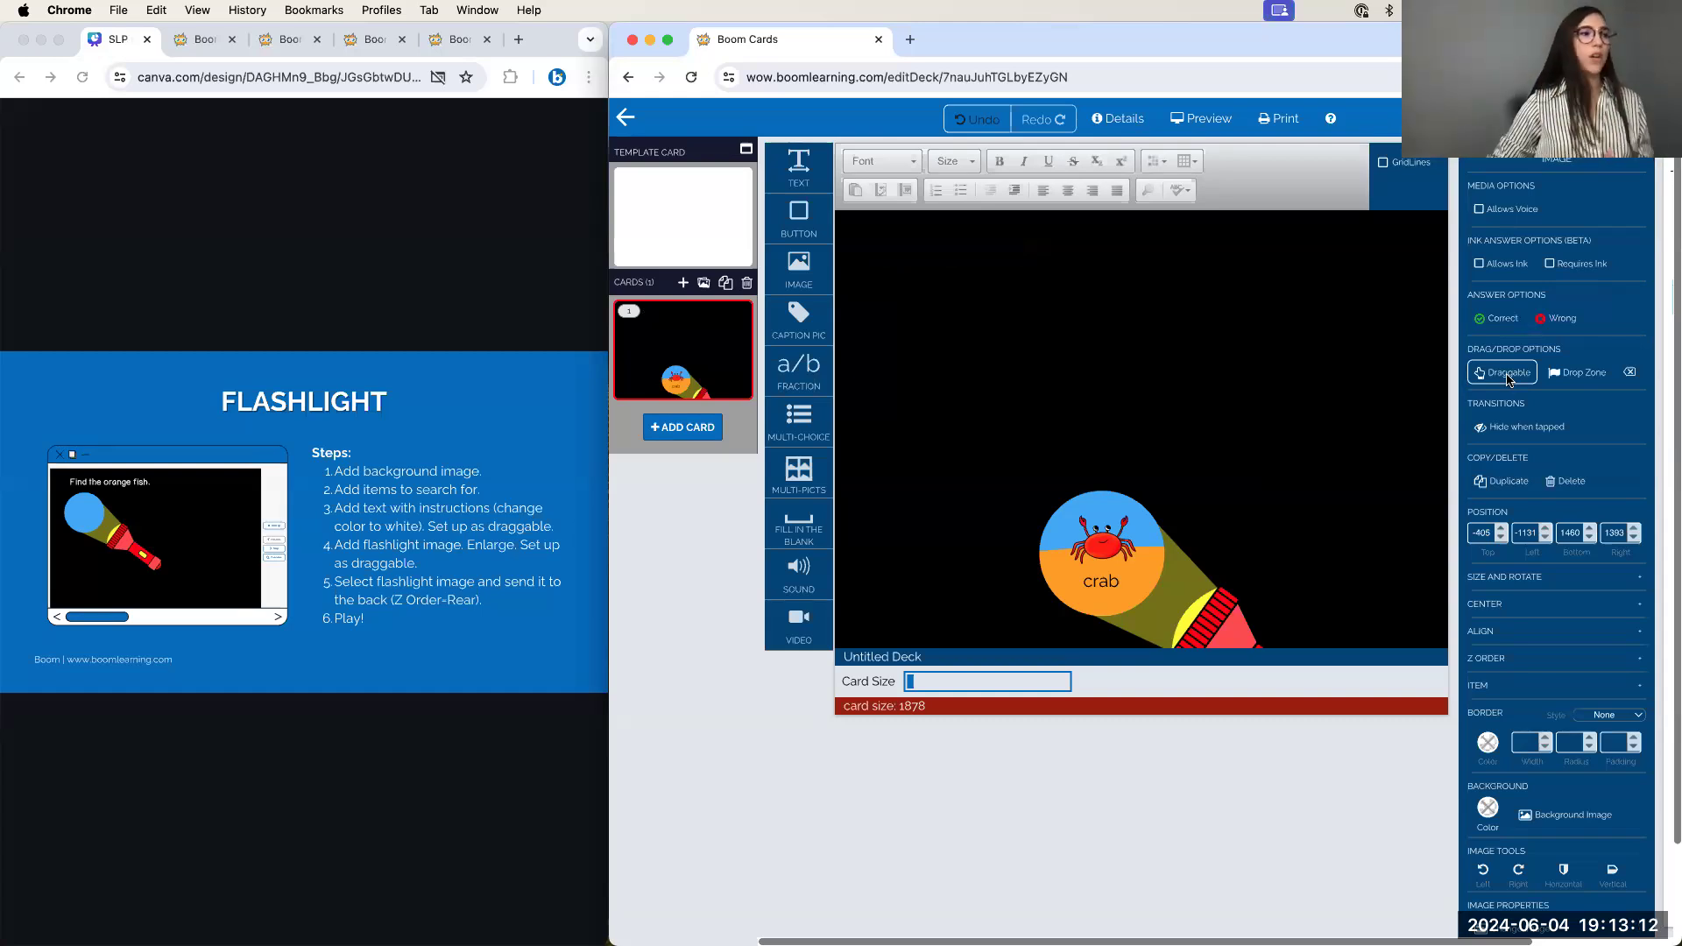
pyautogui.hscroll(3, 1552, 405)
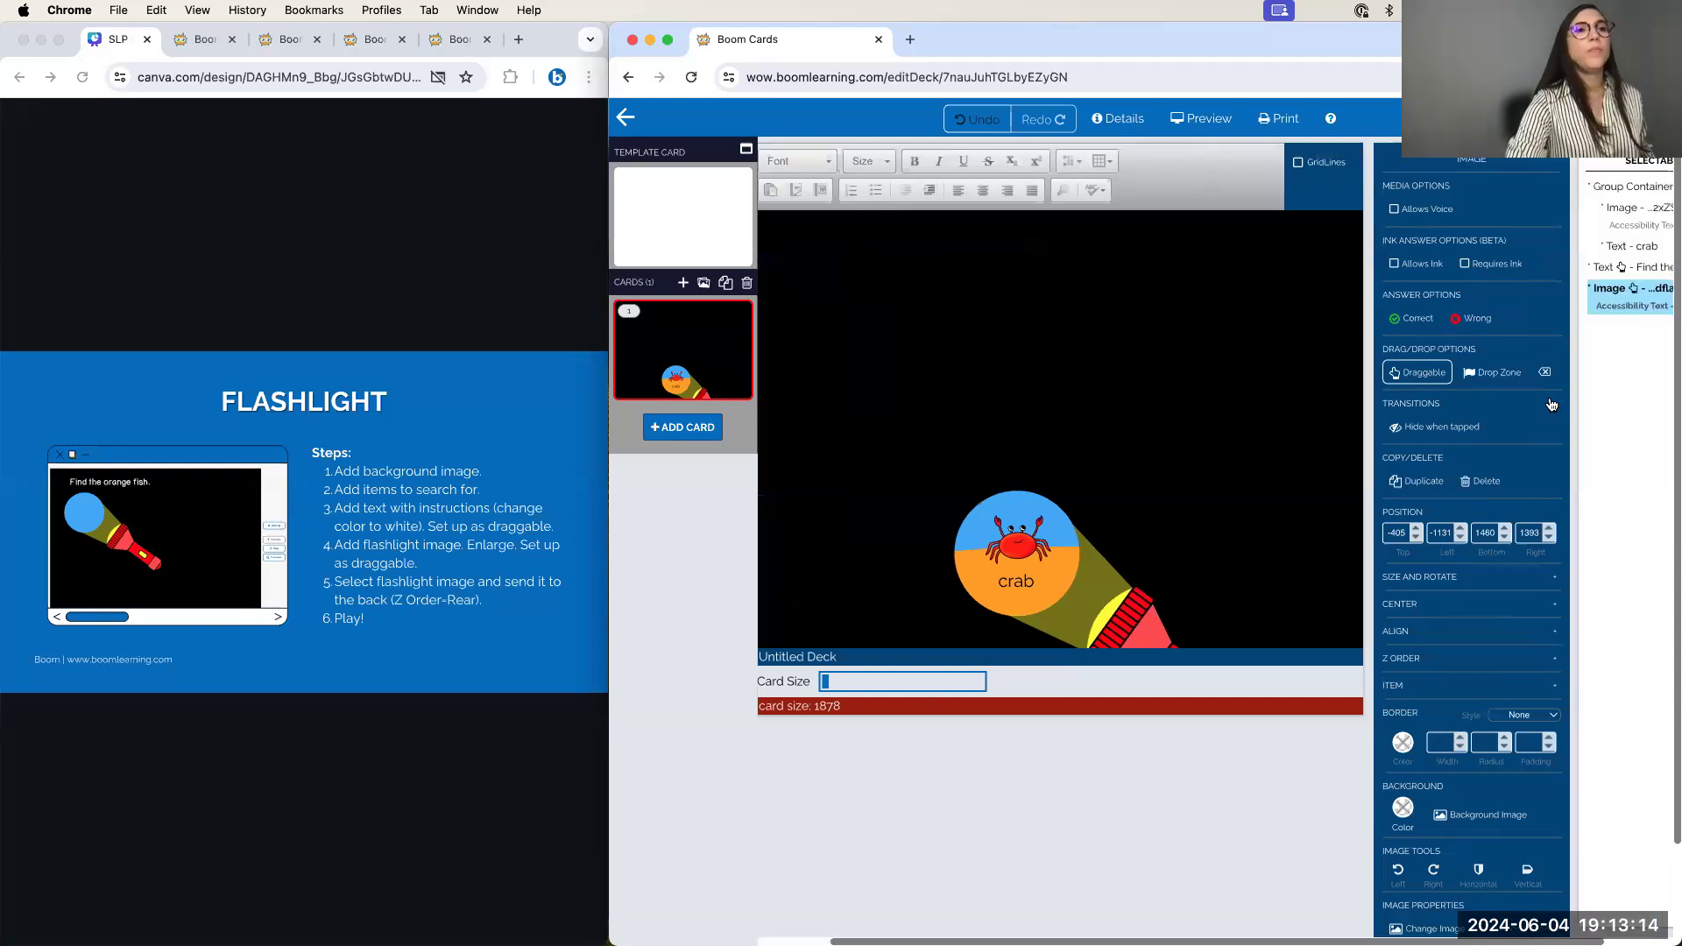
pyautogui.hscroll(3, 1552, 405)
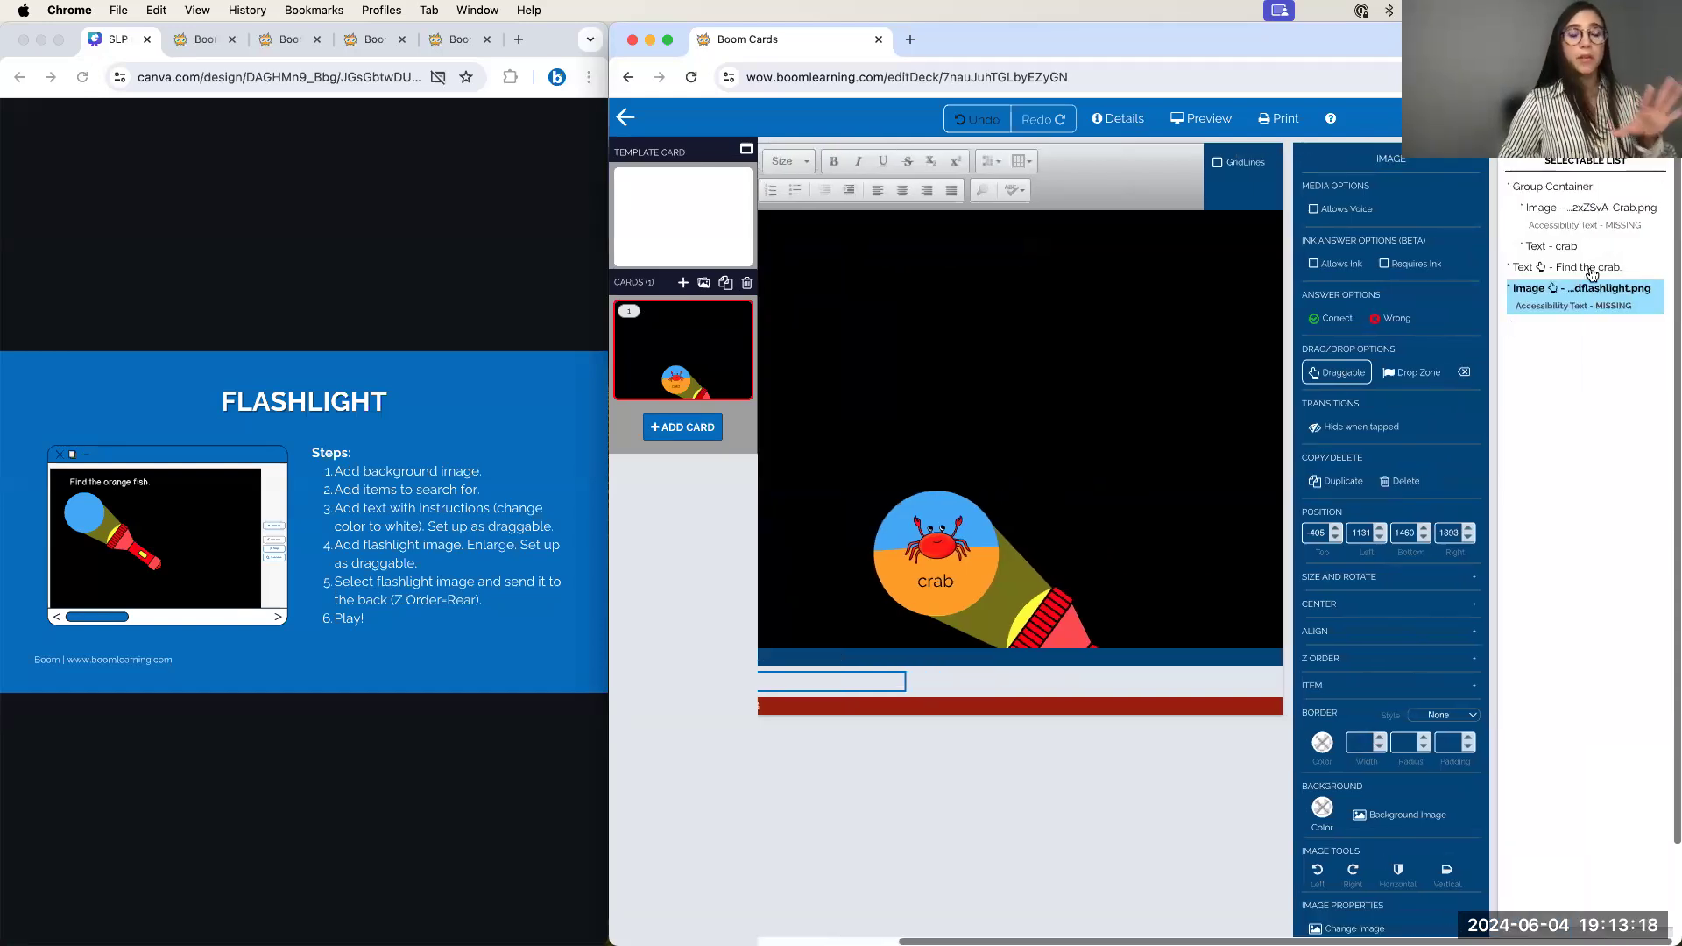
pyautogui.scroll(-2, 1415, 605)
pyautogui.scroll(-2, 1415, 606)
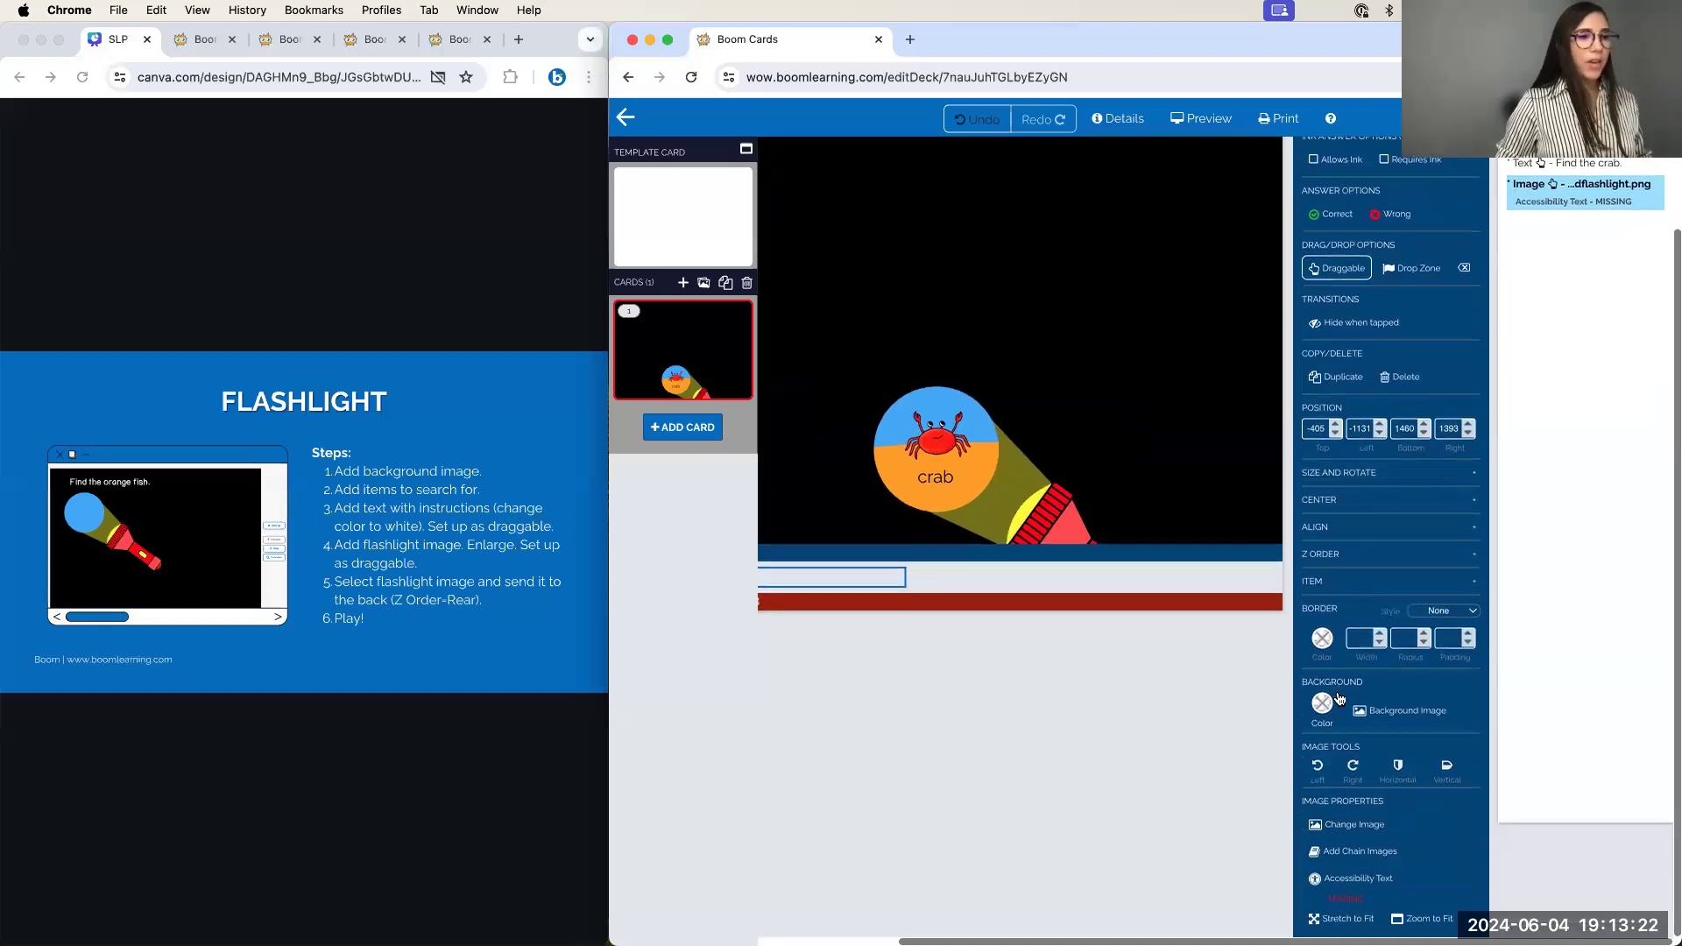
# Send the flashlight image to Rear in Z order so the instruction shows in front
pyautogui.click(1322, 560)
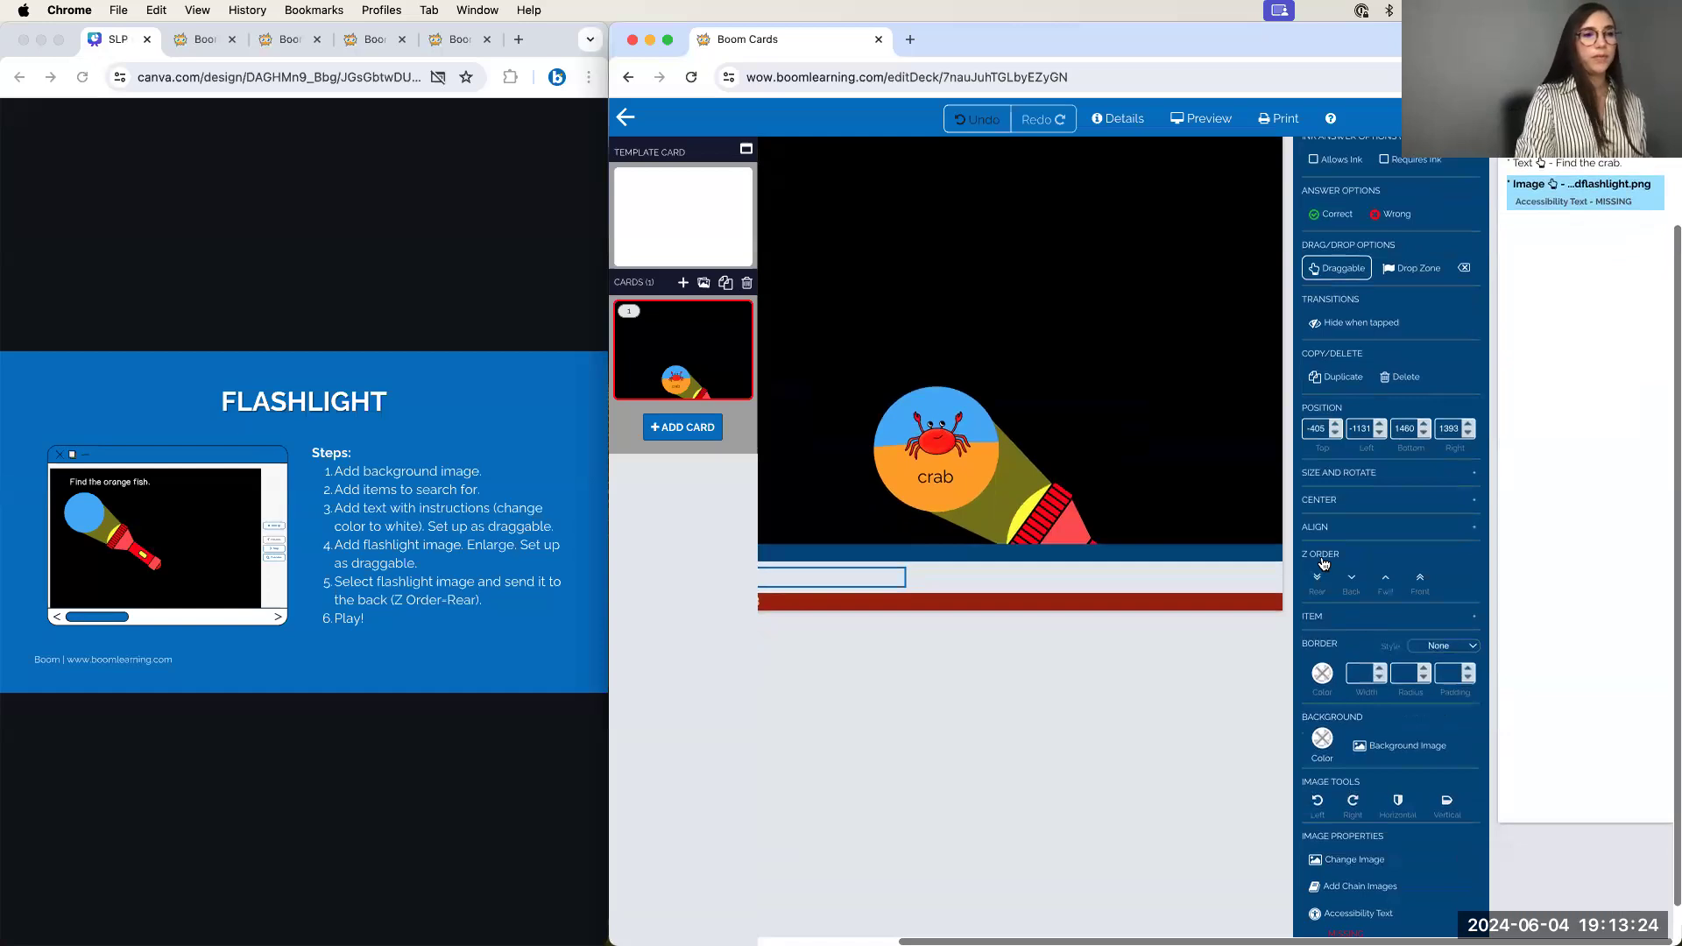
pyautogui.scroll(5, 1322, 563)
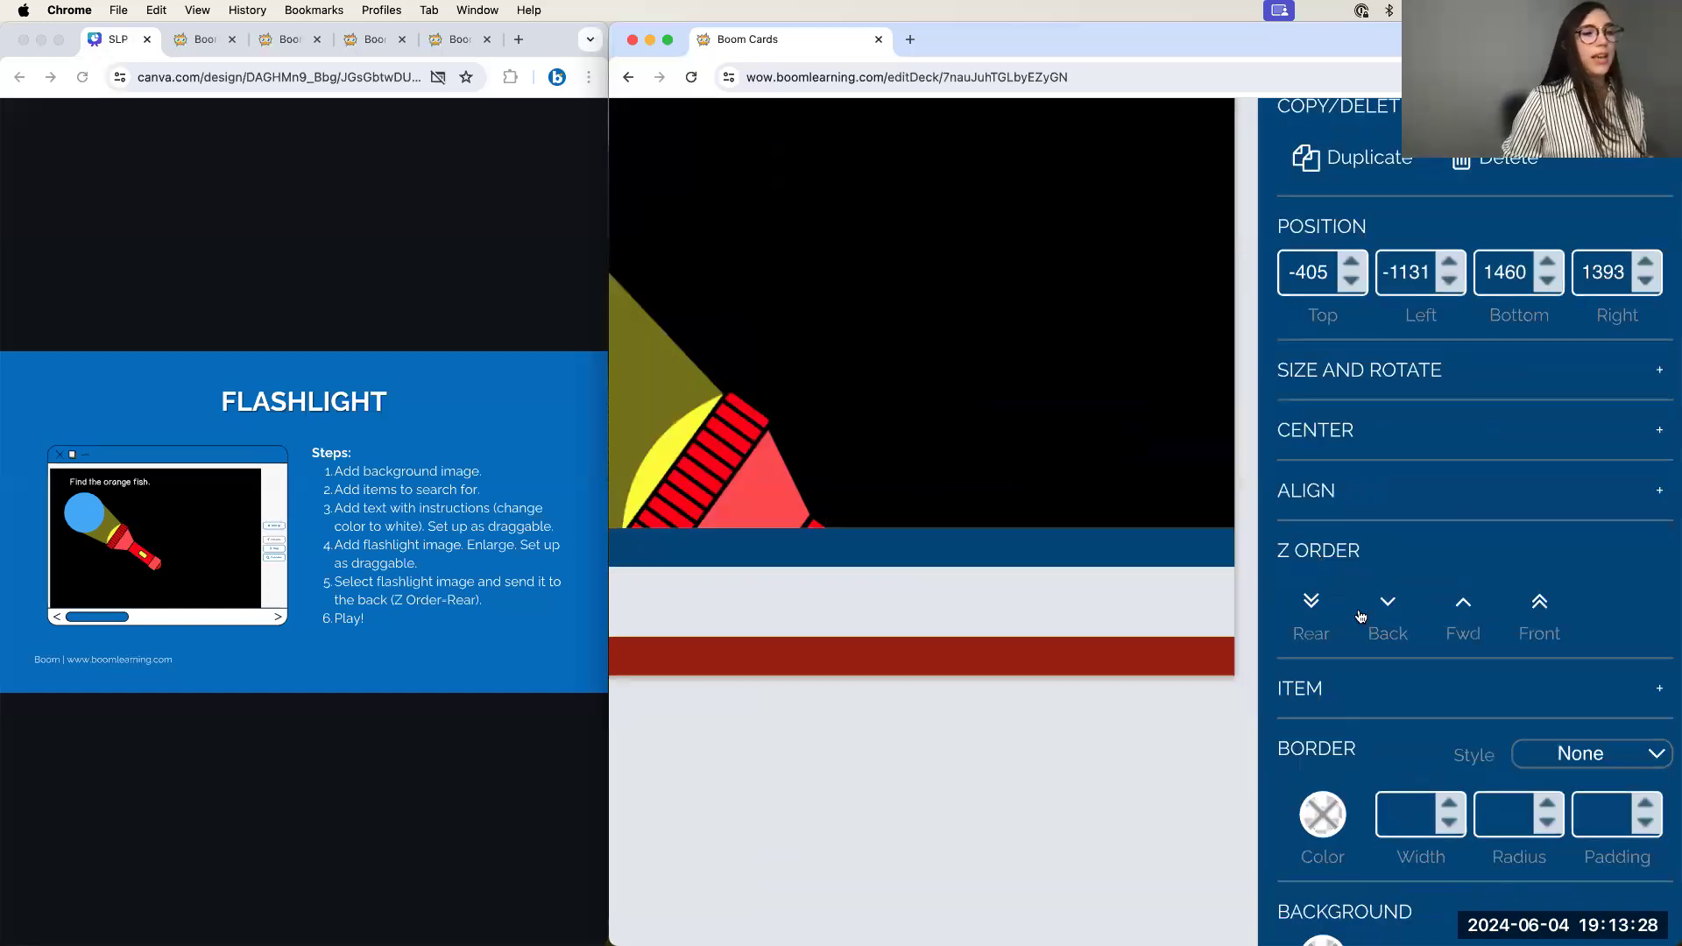
pyautogui.click(1315, 617)
pyautogui.scroll(-5, 1314, 617)
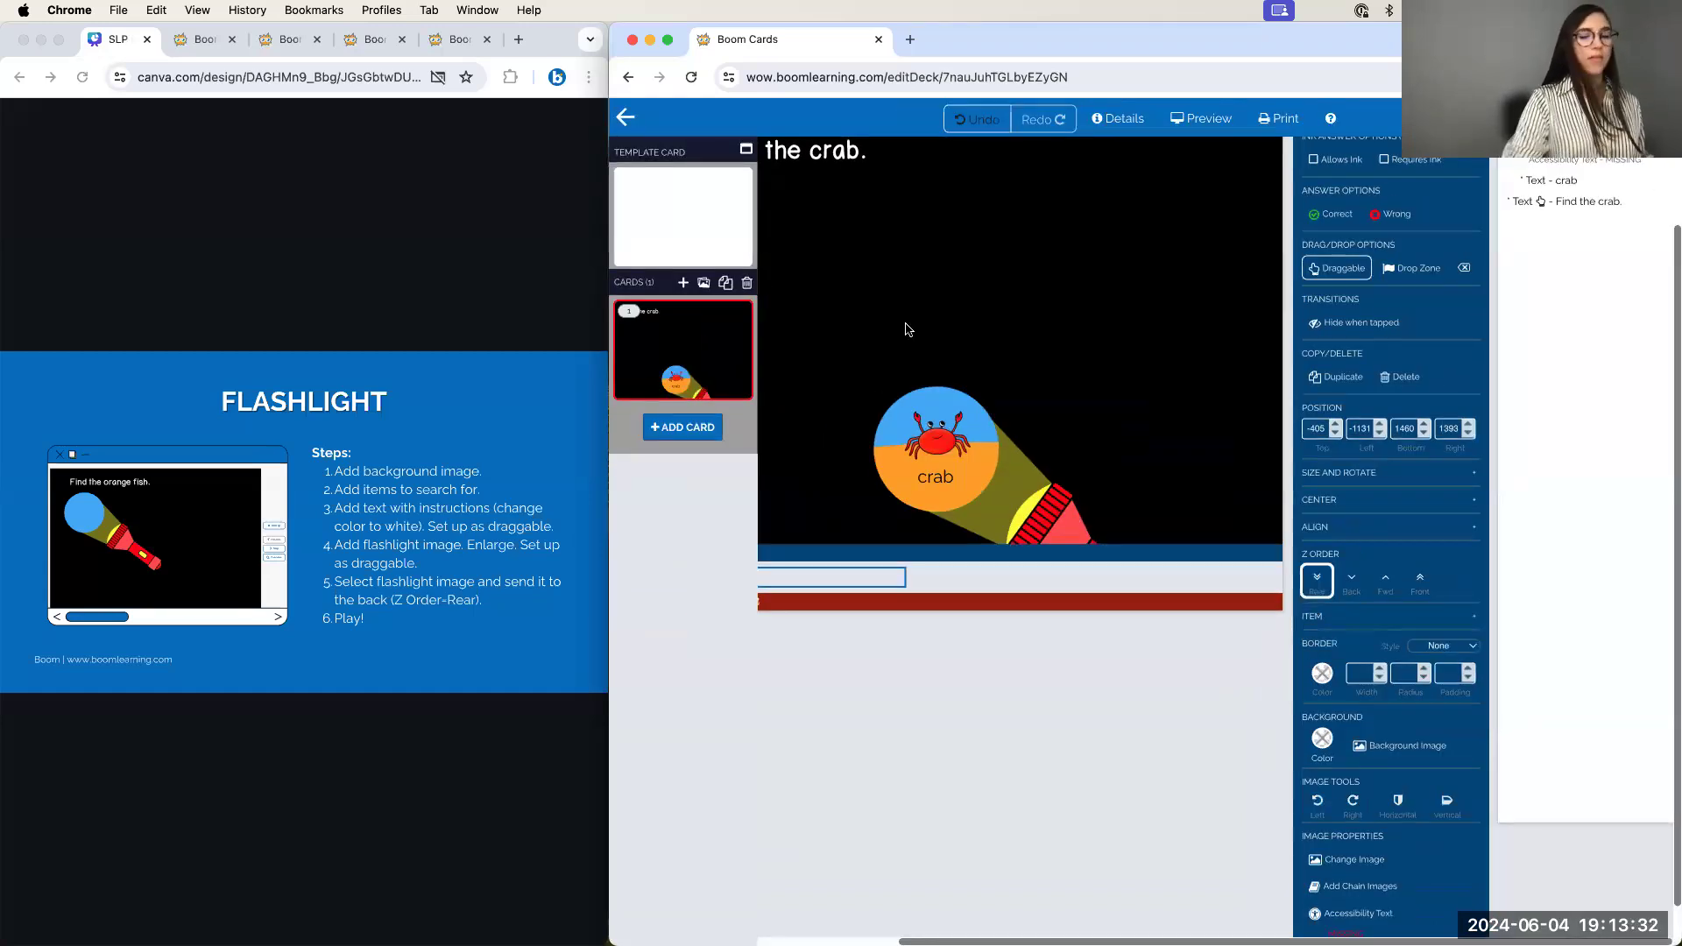
pyautogui.click(967, 651)
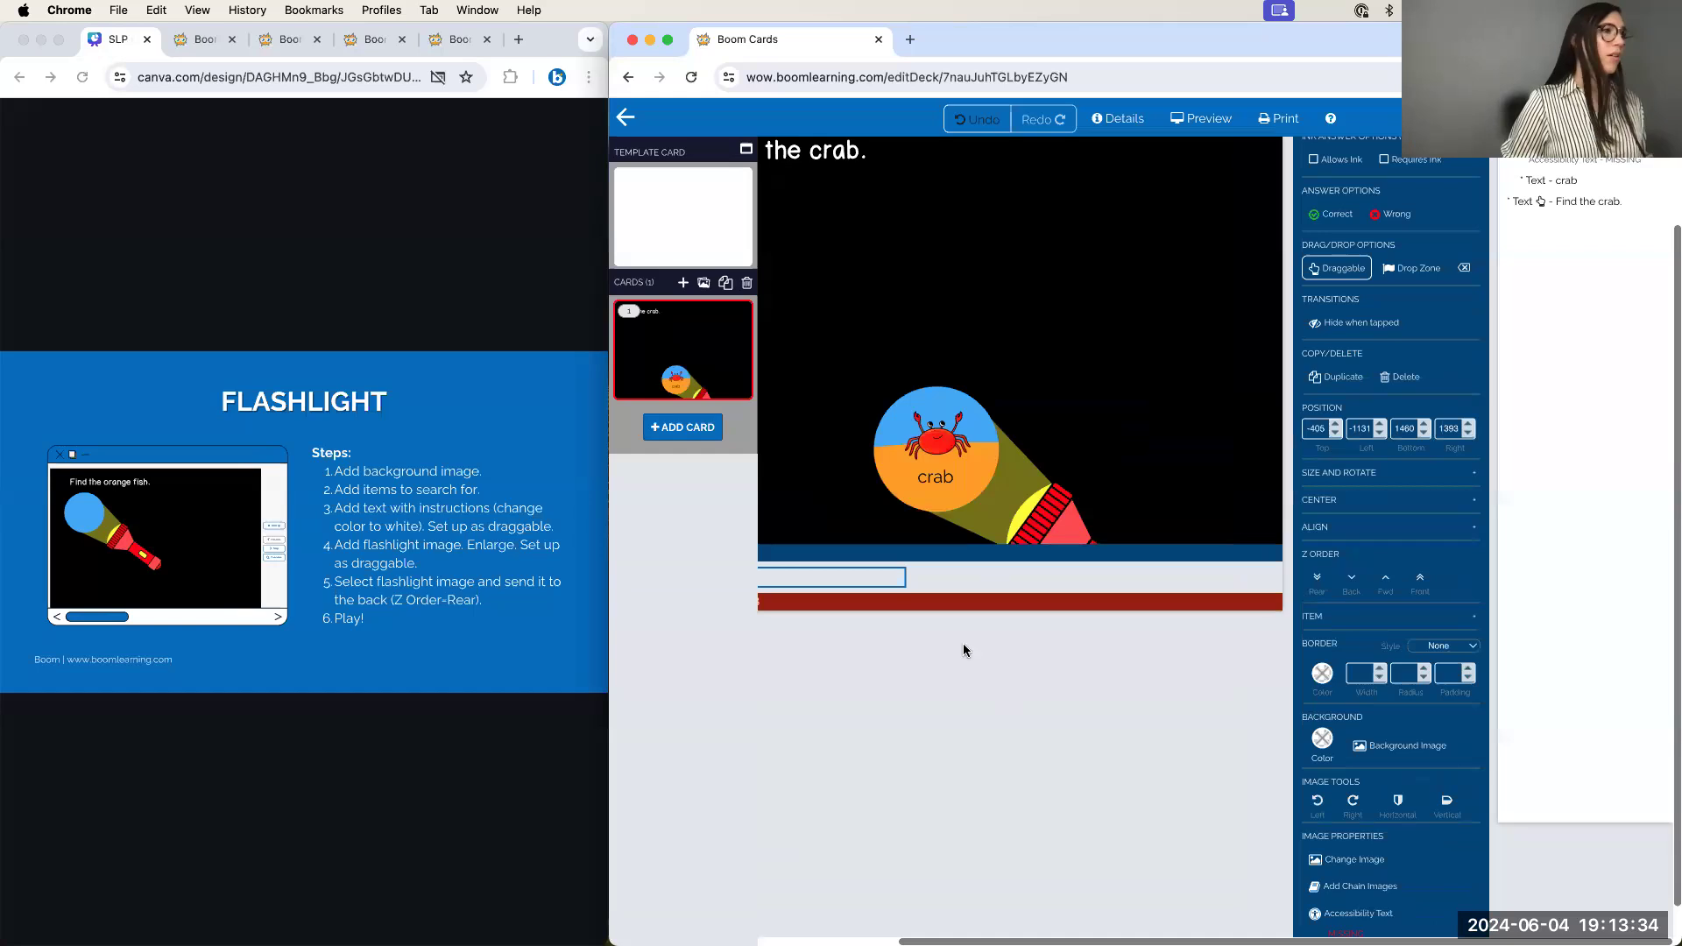
pyautogui.click(823, 152)
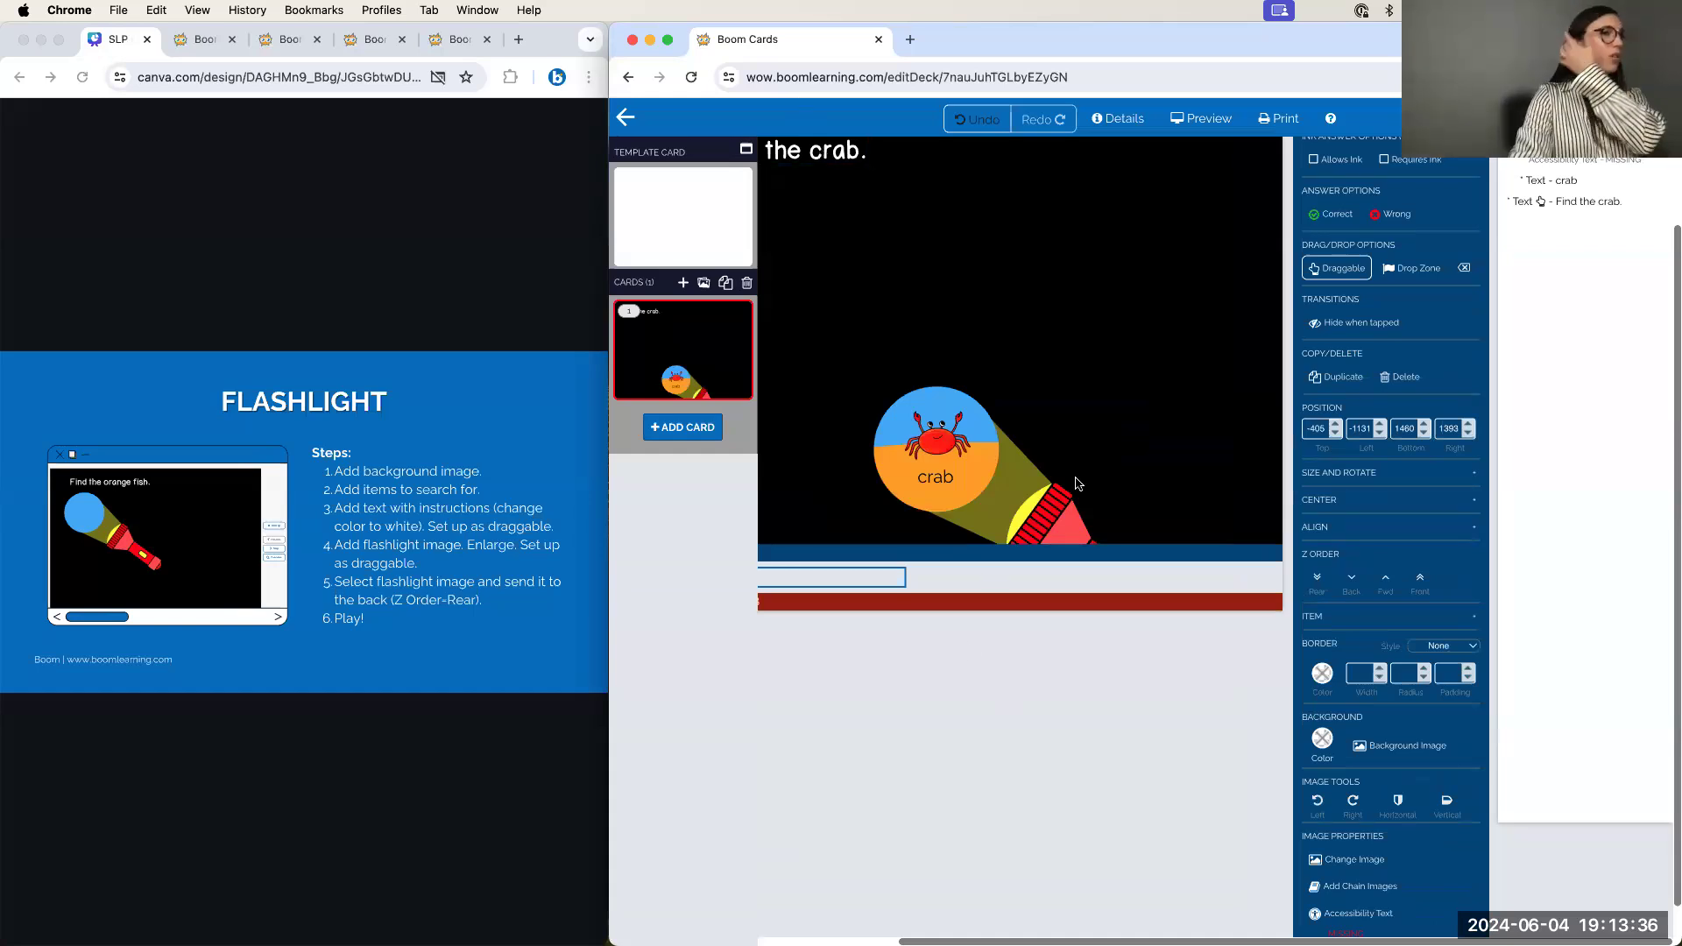
pyautogui.hscroll(-2, 1076, 481)
pyautogui.scroll(1, 1075, 477)
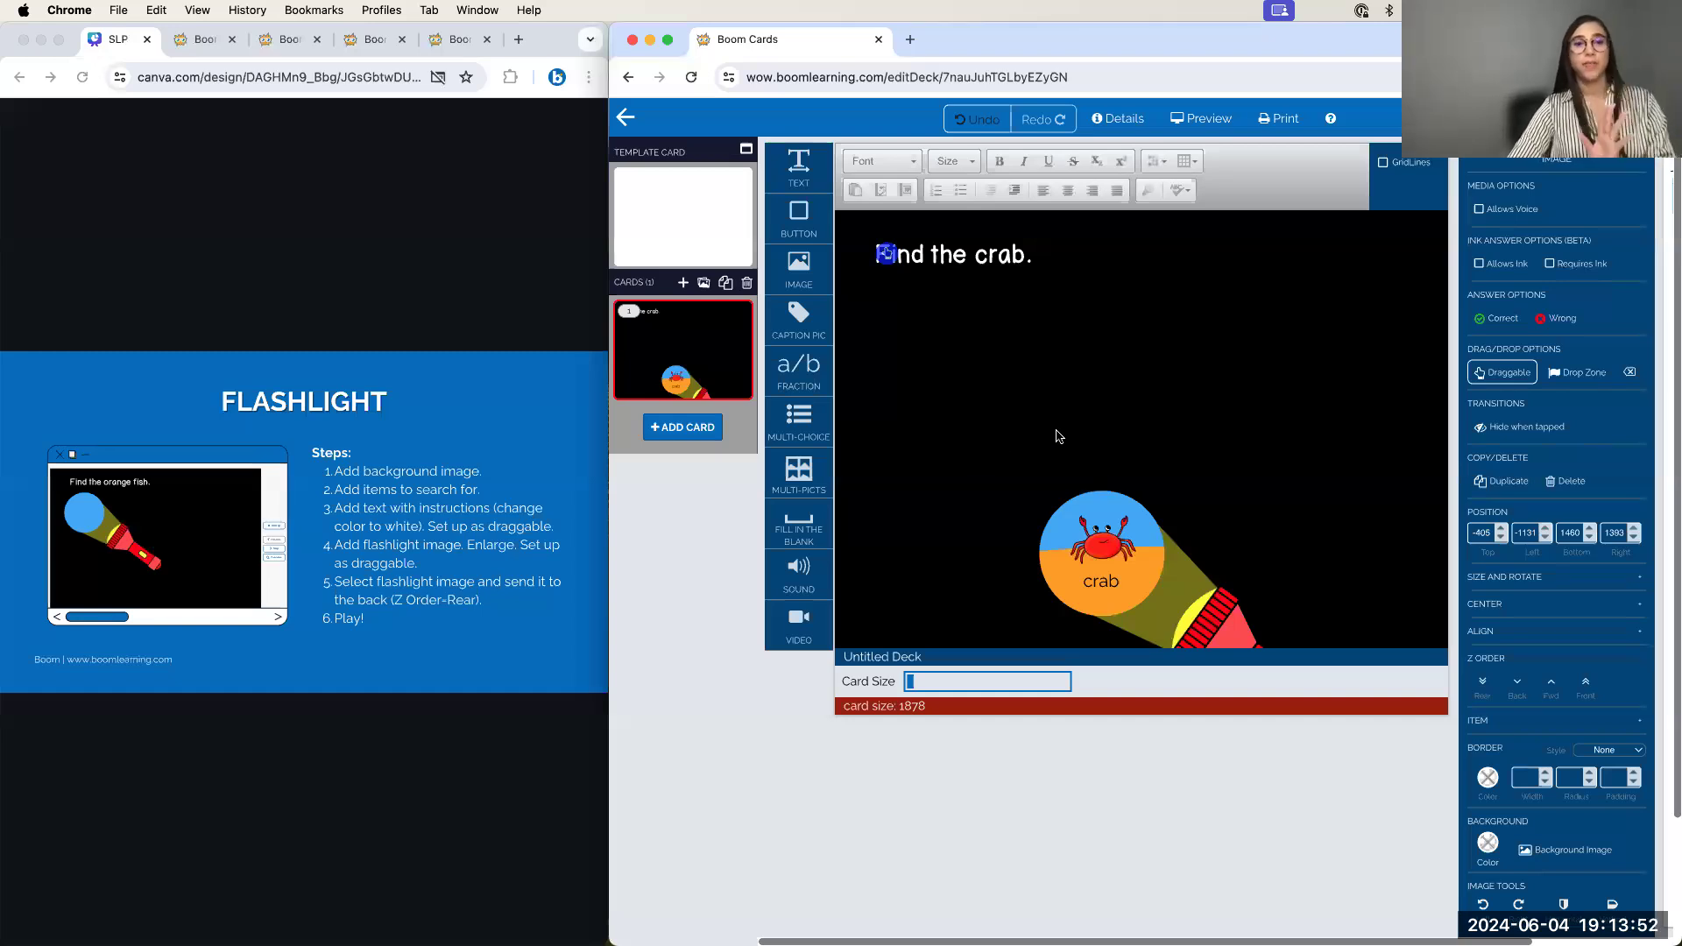
# Move the black overlay up-left so the empty beam sits near the instruction, hiding the crab
pyautogui.moveTo(1113, 500); pyautogui.dragTo(932, 287)
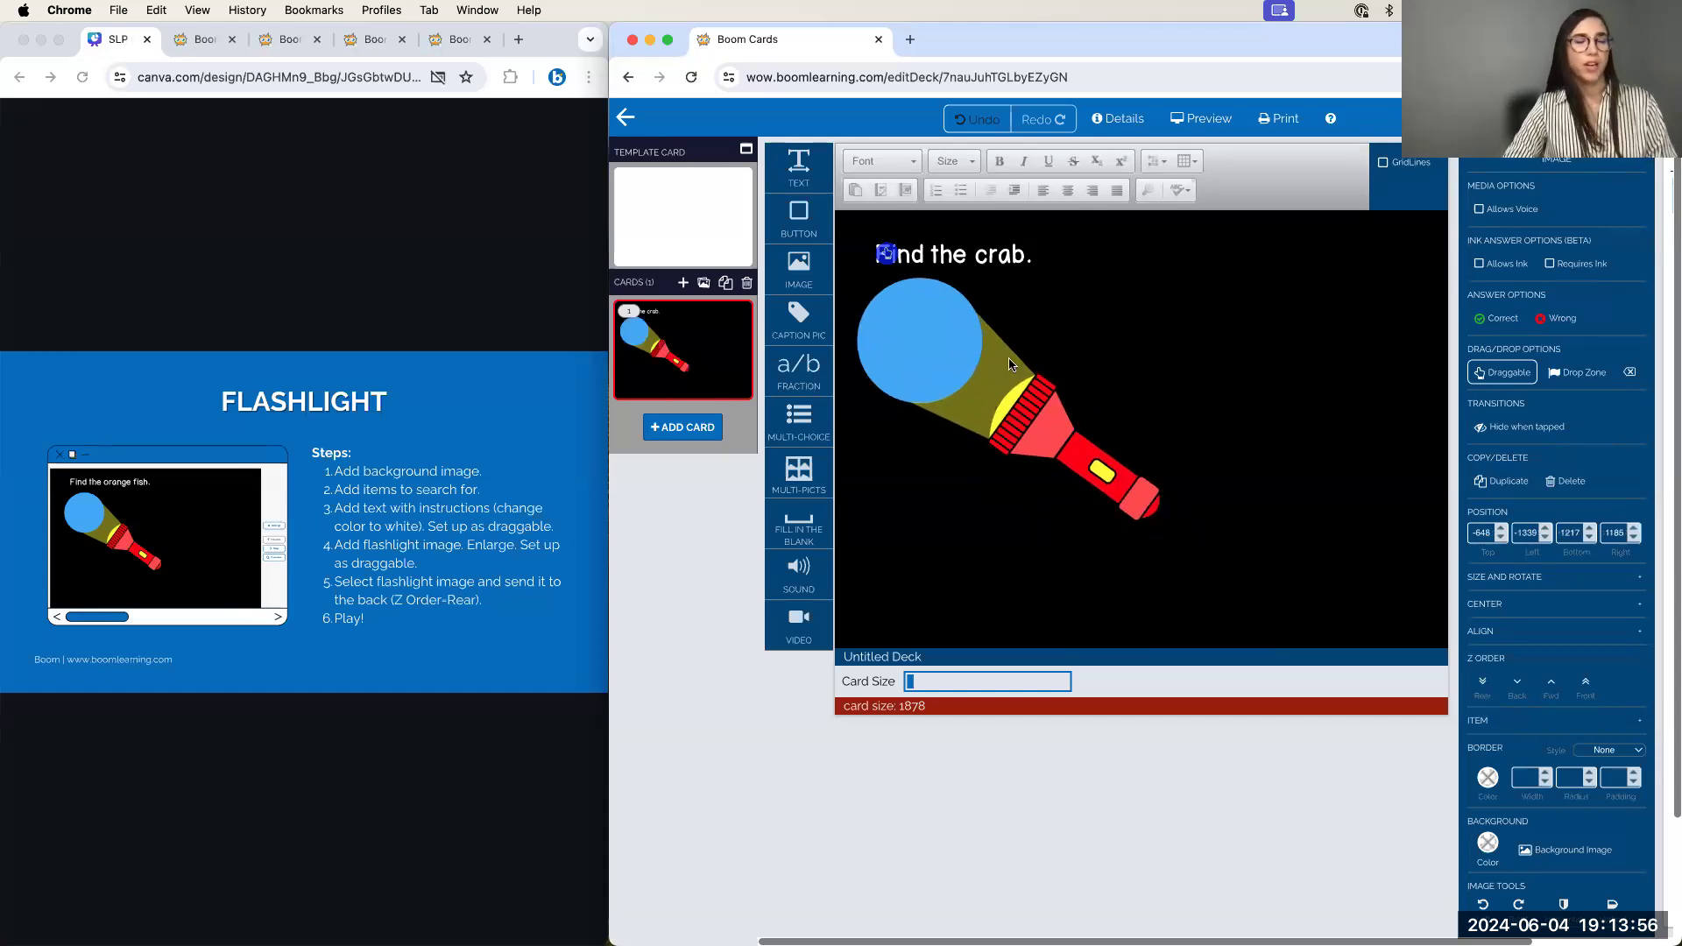
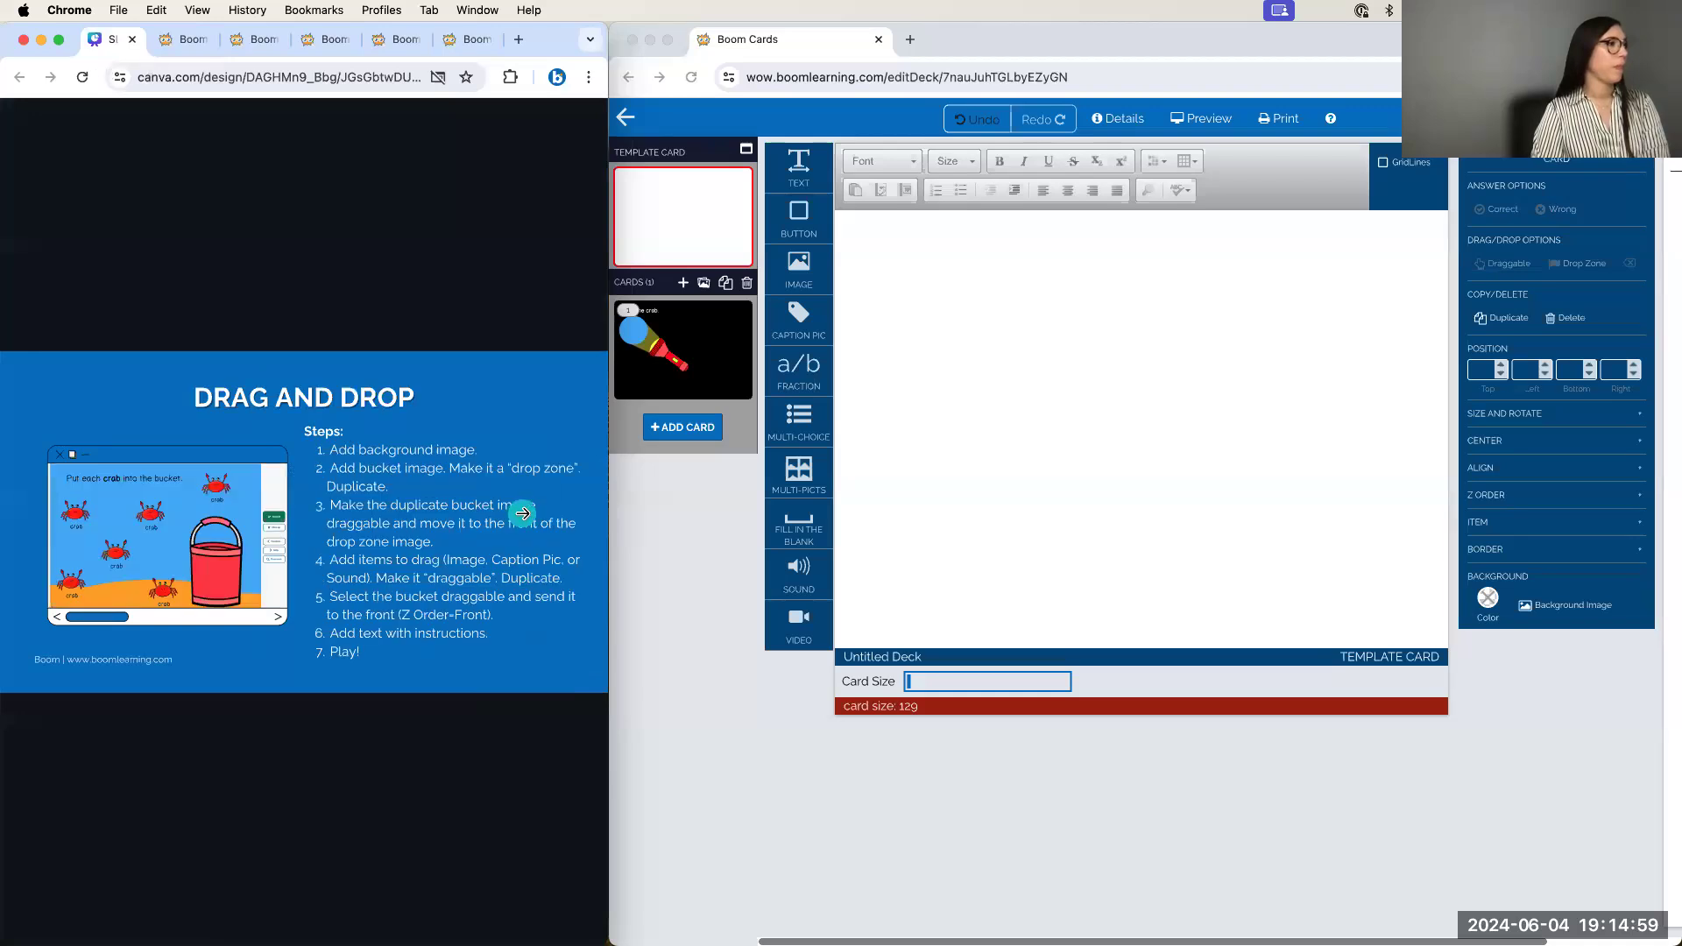
# From card 1 in the editor, add a new blank card 2 to the deck
pyautogui.click(648, 376)
pyautogui.click(685, 349)
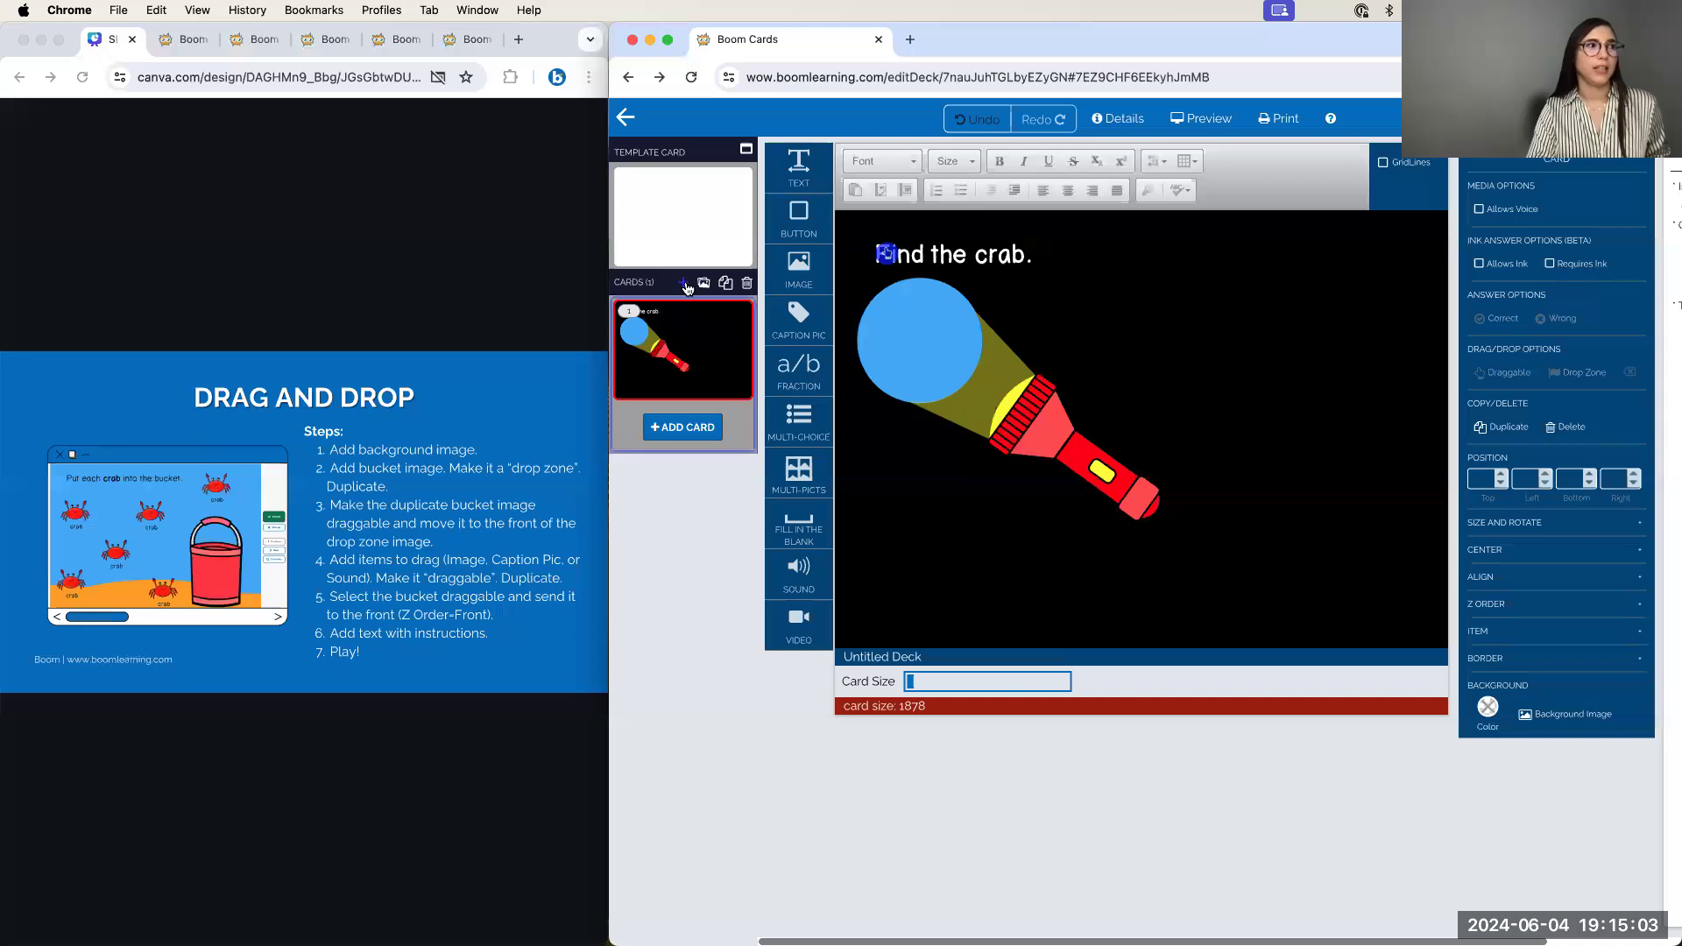
pyautogui.click(685, 283)
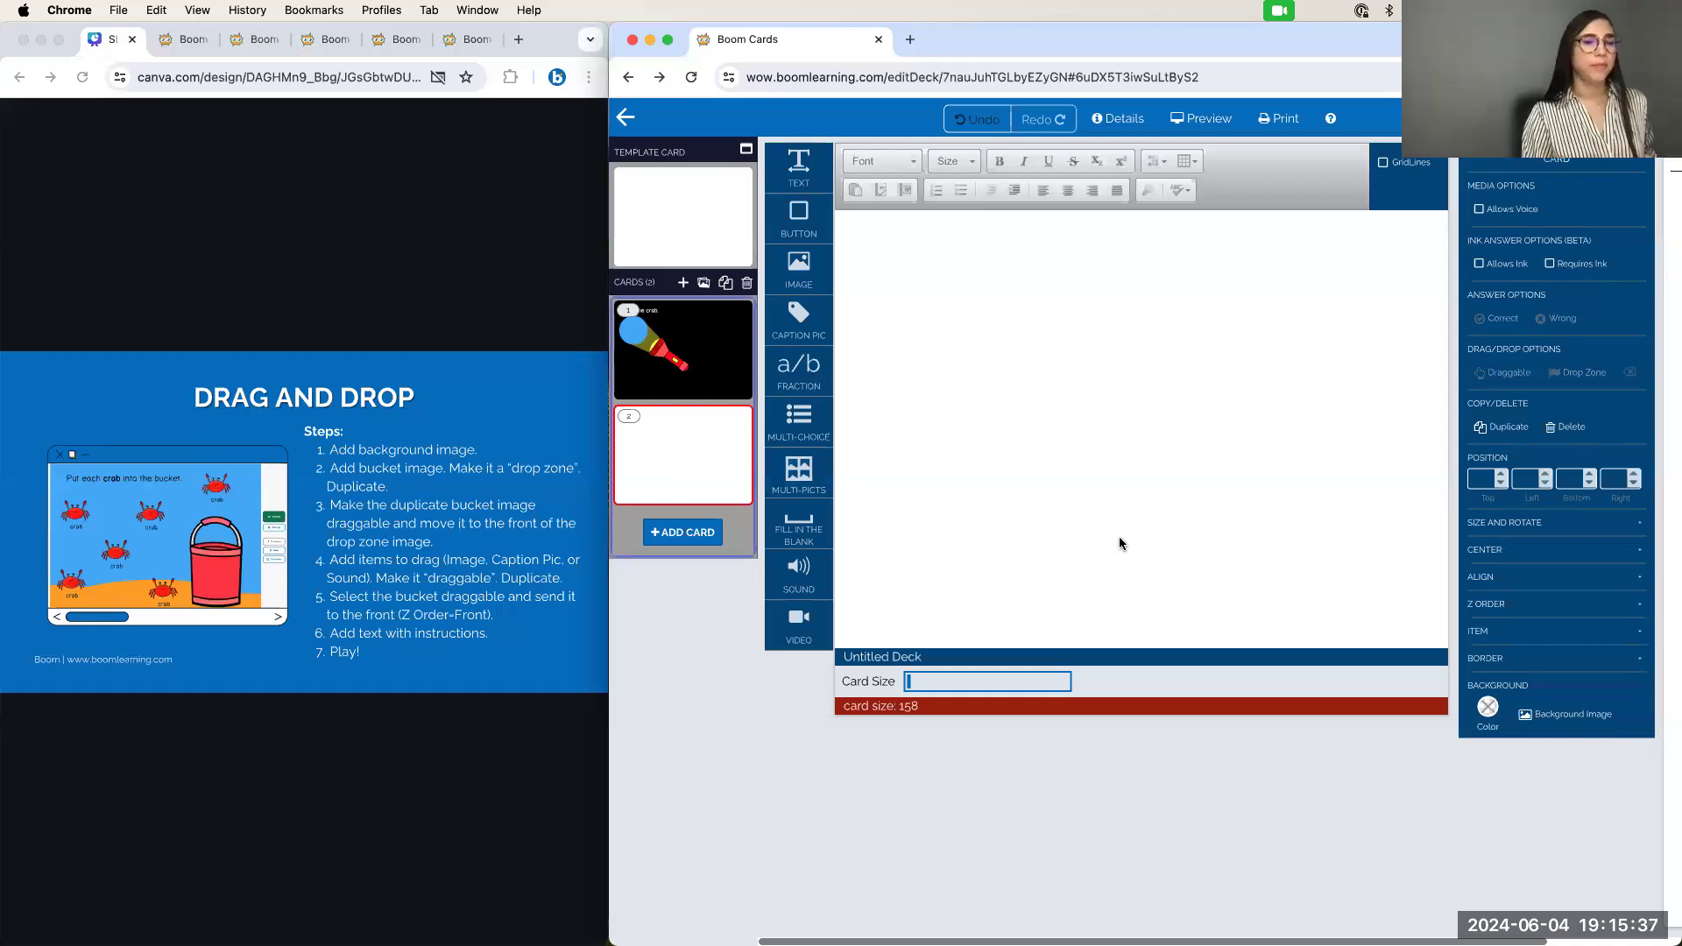
# Set the sky-and-sand background, then insert a red 'bucket' image and place it on the sand
pyautogui.click(1565, 718)
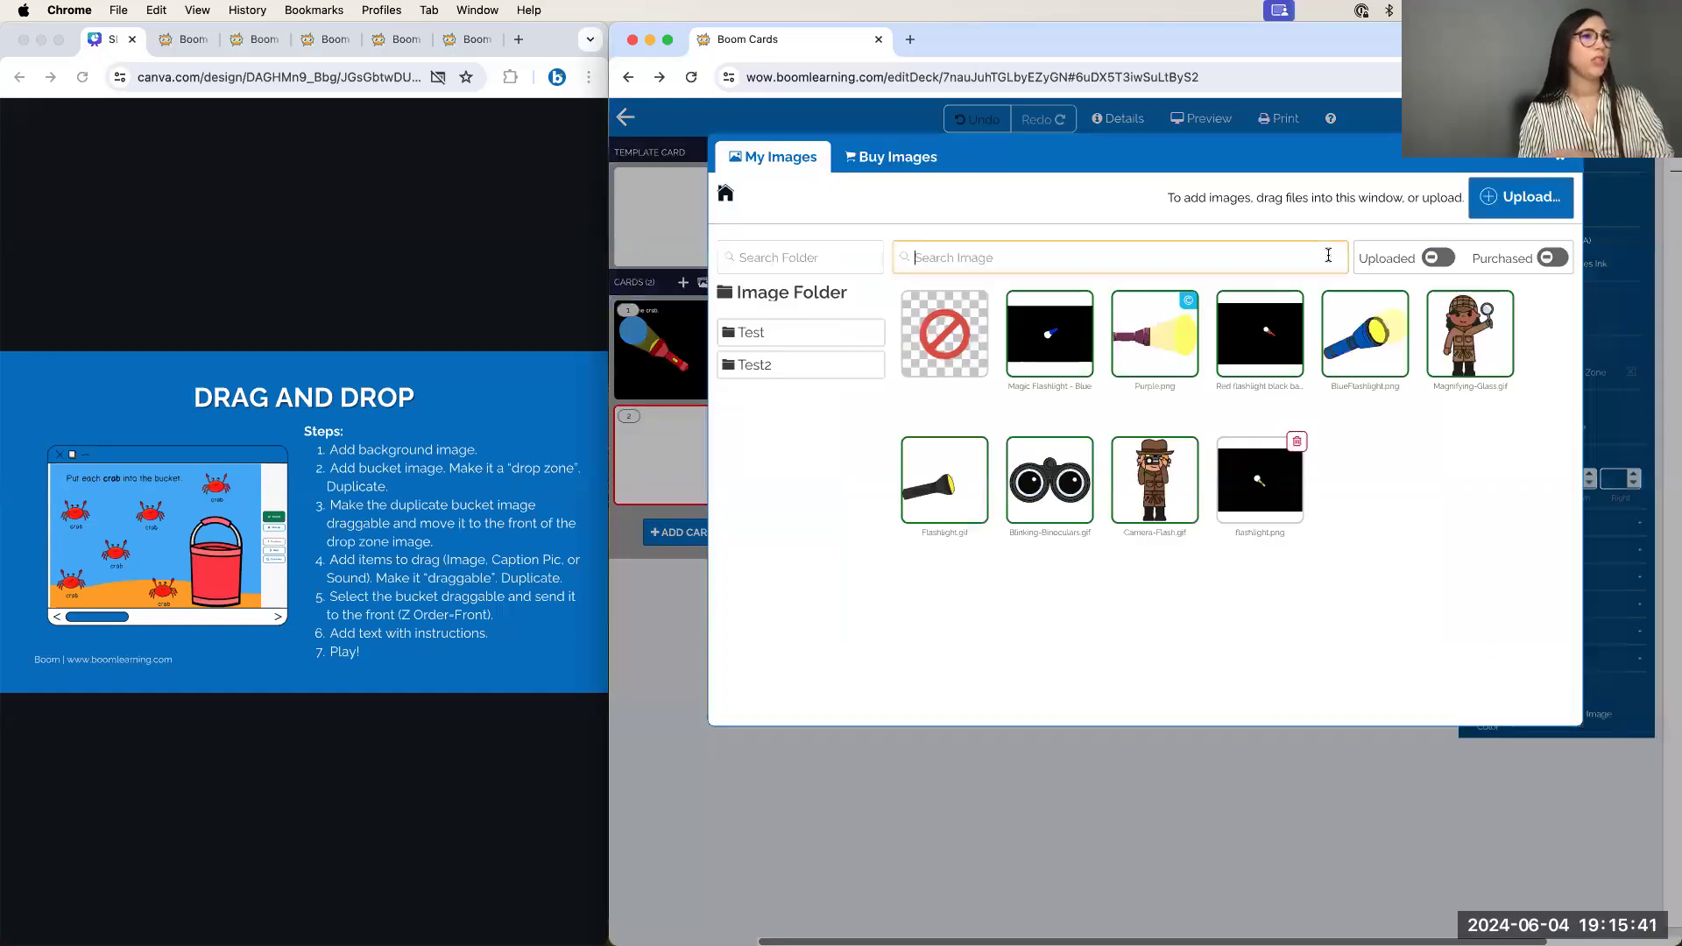
pyautogui.click(1292, 354)
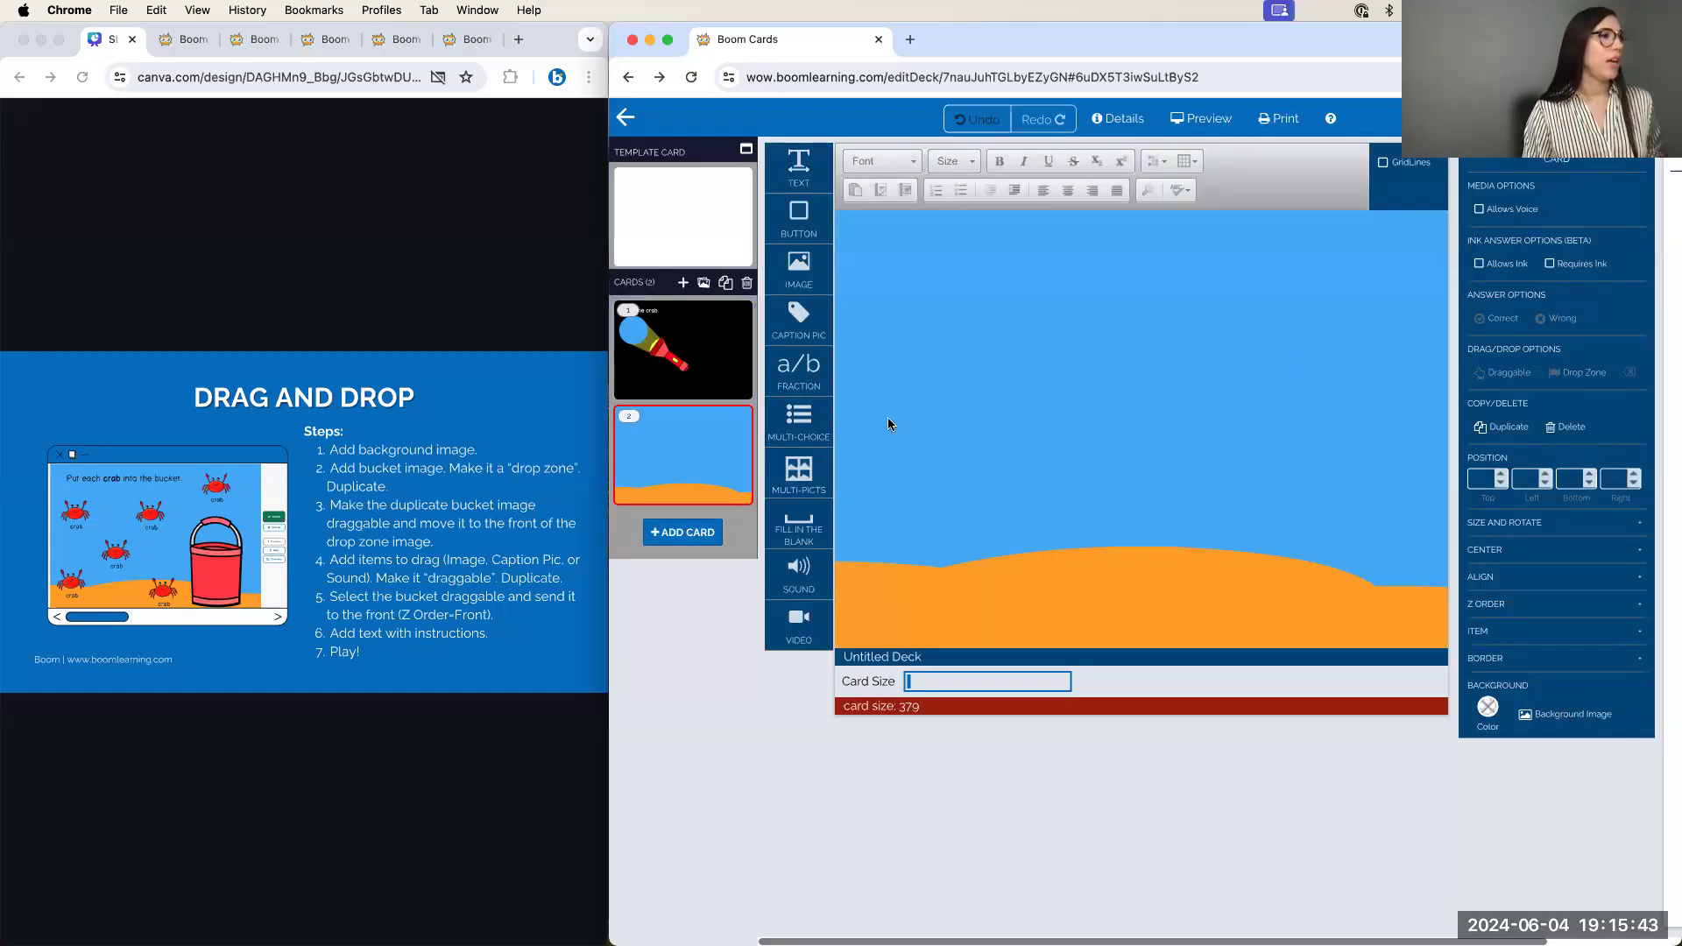
pyautogui.moveTo(801, 261); pyautogui.dragTo(1115, 371)
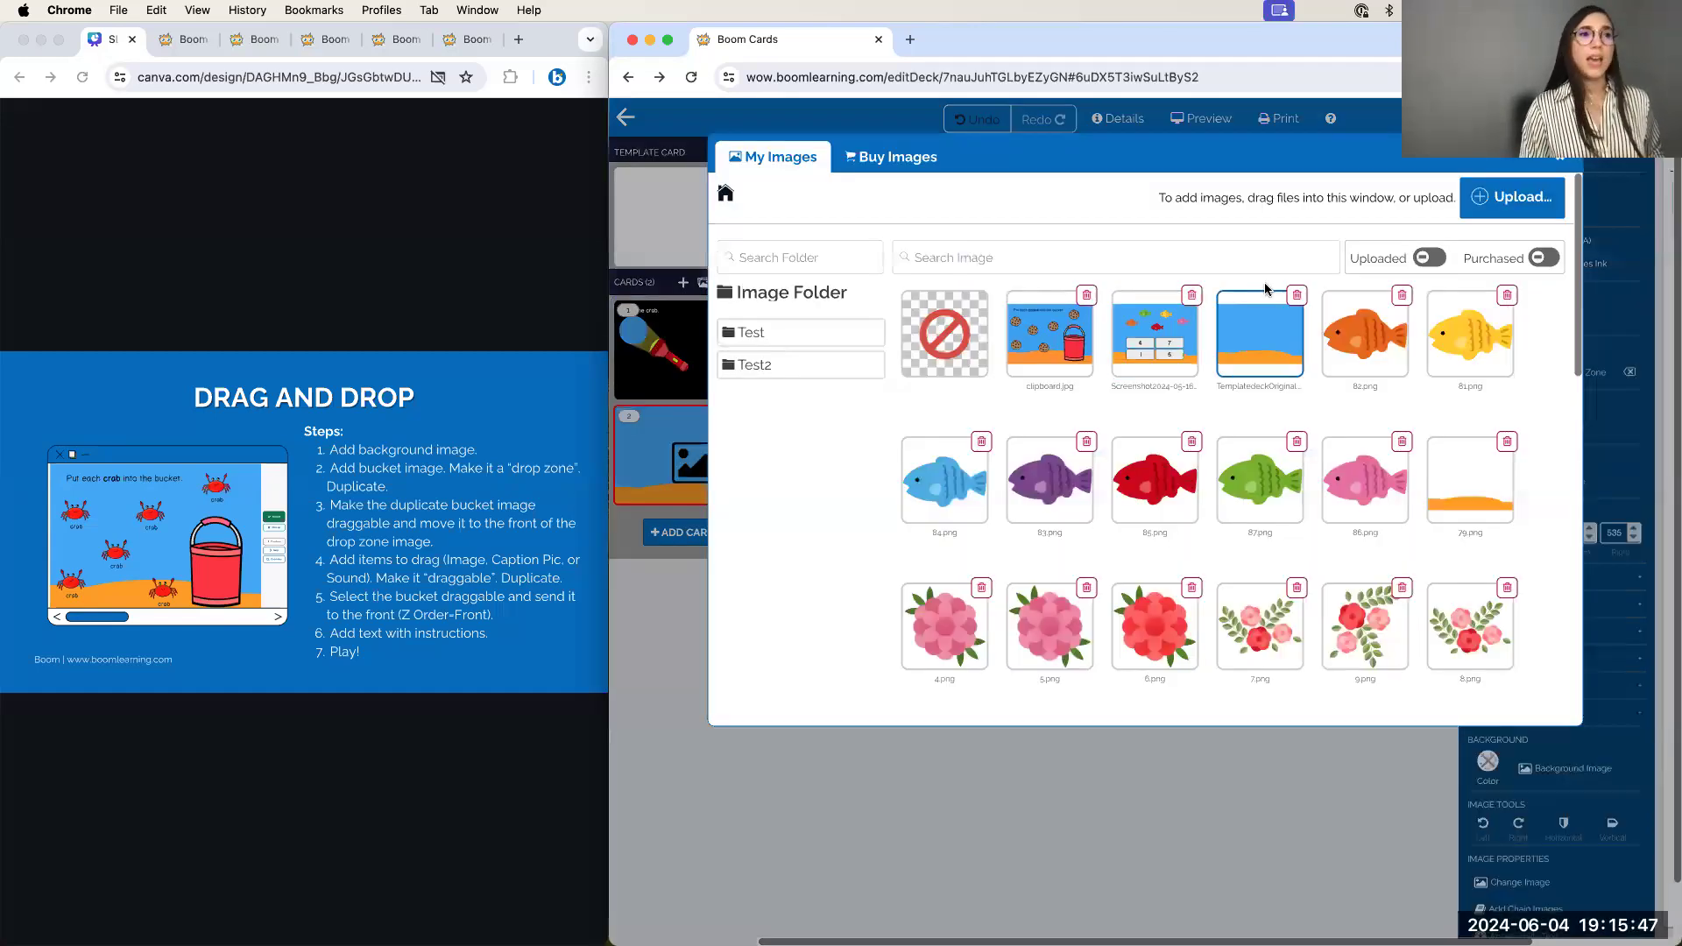
pyautogui.click(968, 259)
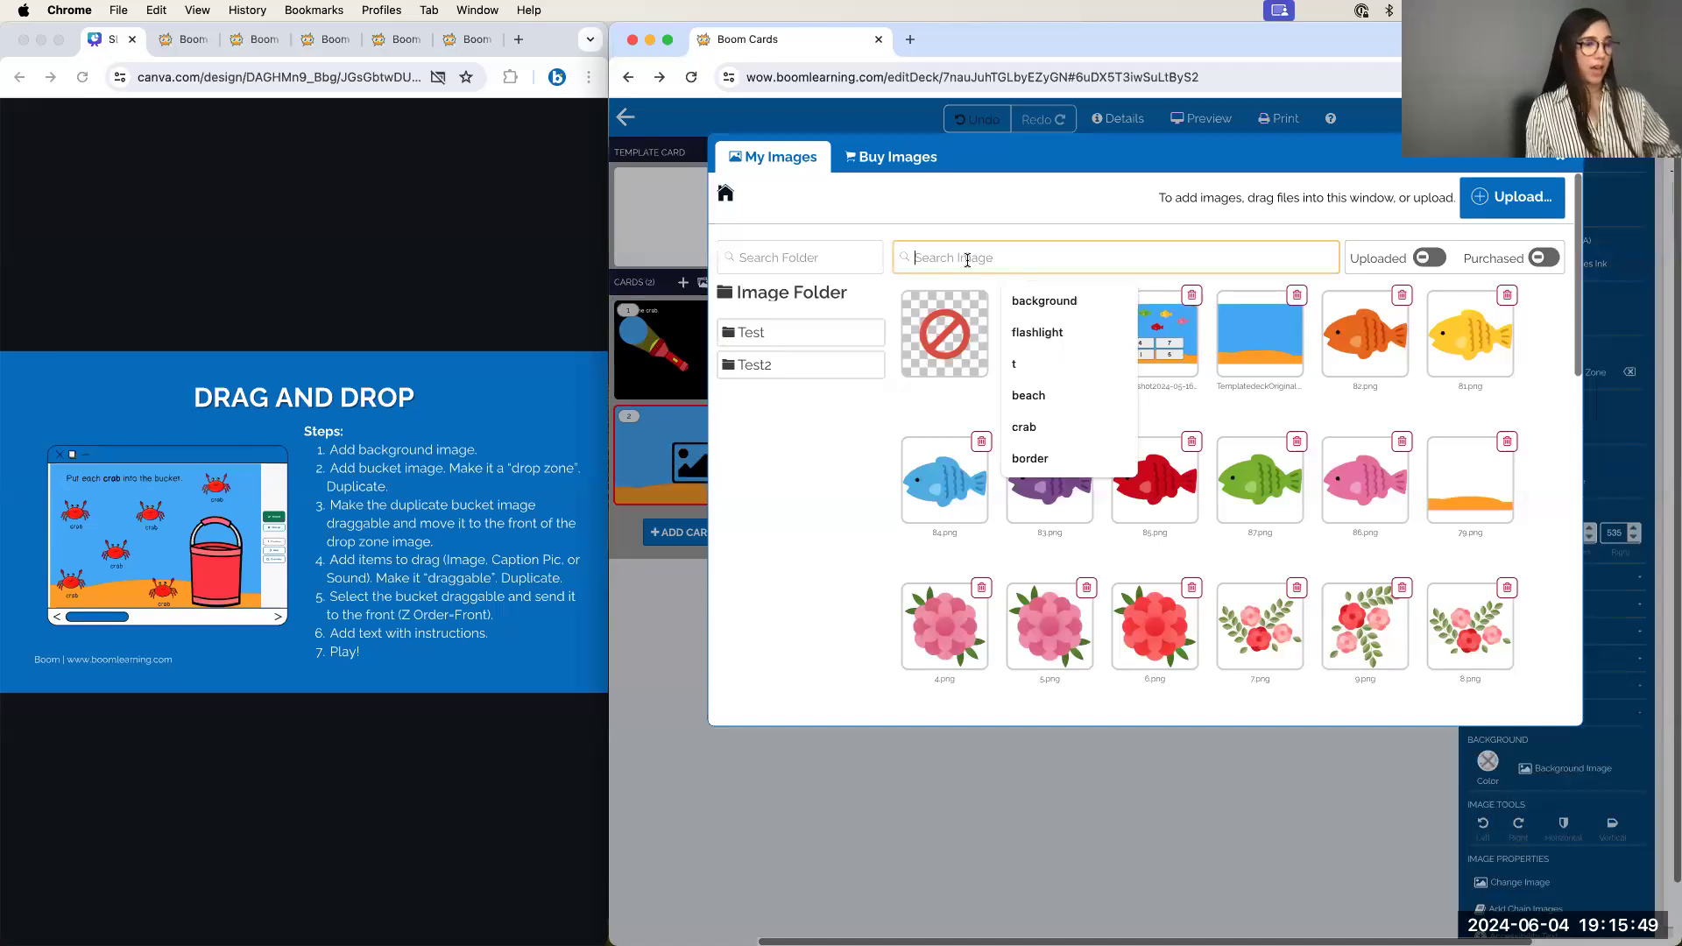
pyautogui.write('bucket')
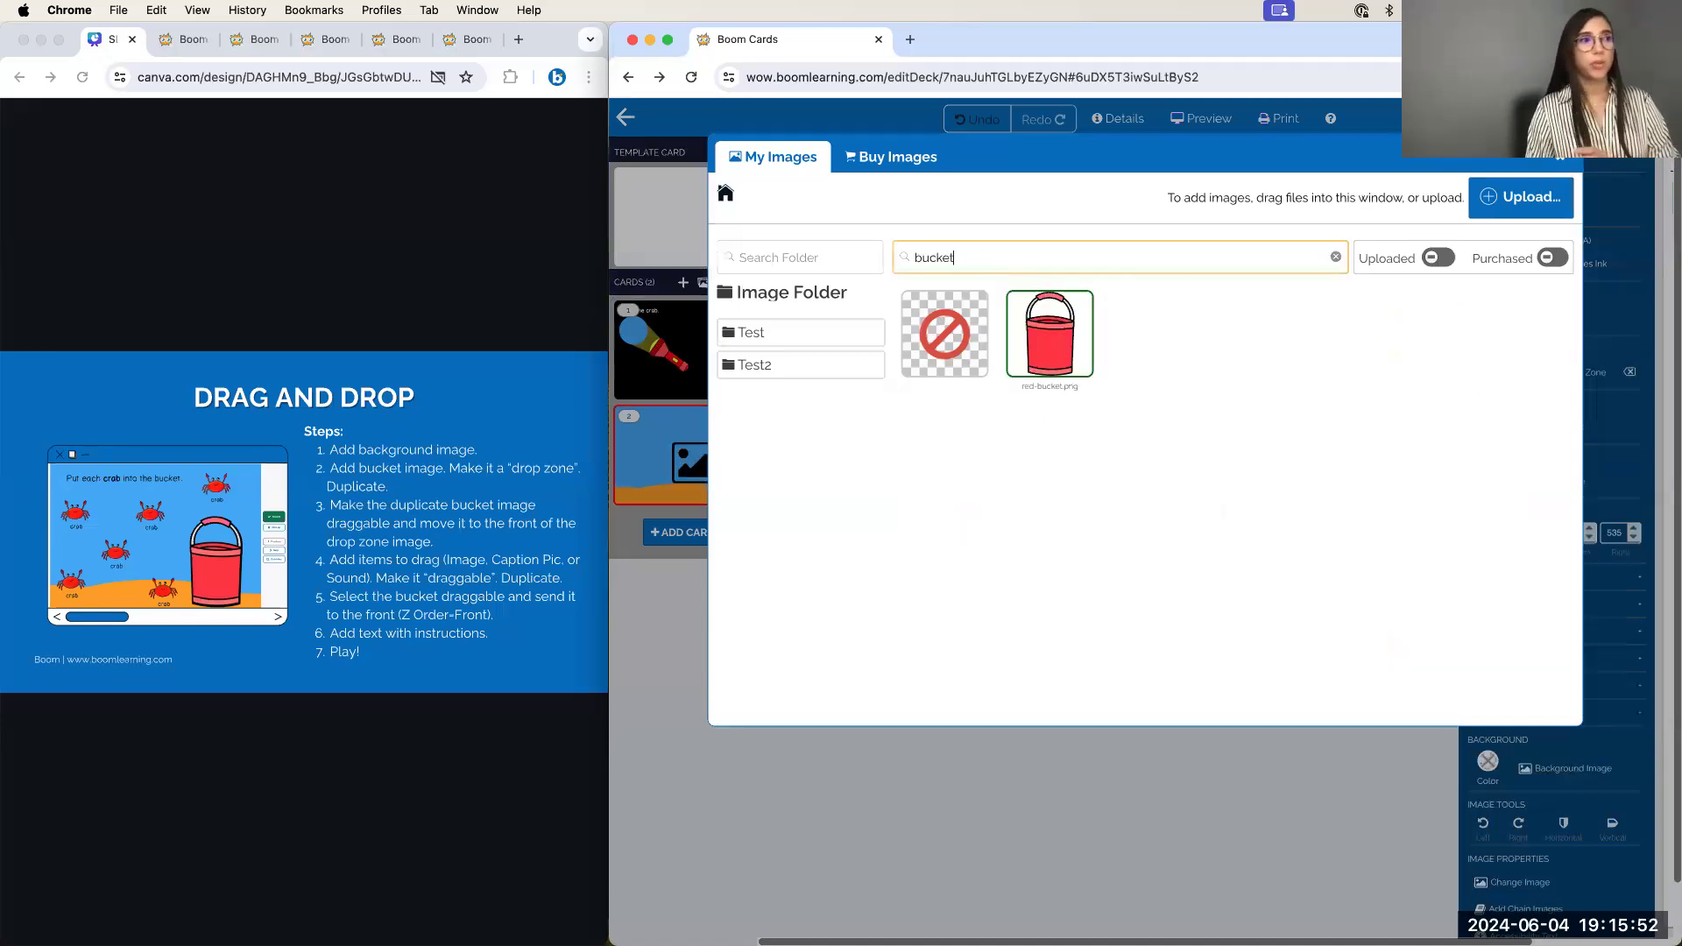
pyautogui.click(1052, 359)
pyautogui.moveTo(1078, 347); pyautogui.dragTo(1310, 422)
pyautogui.click(1133, 453)
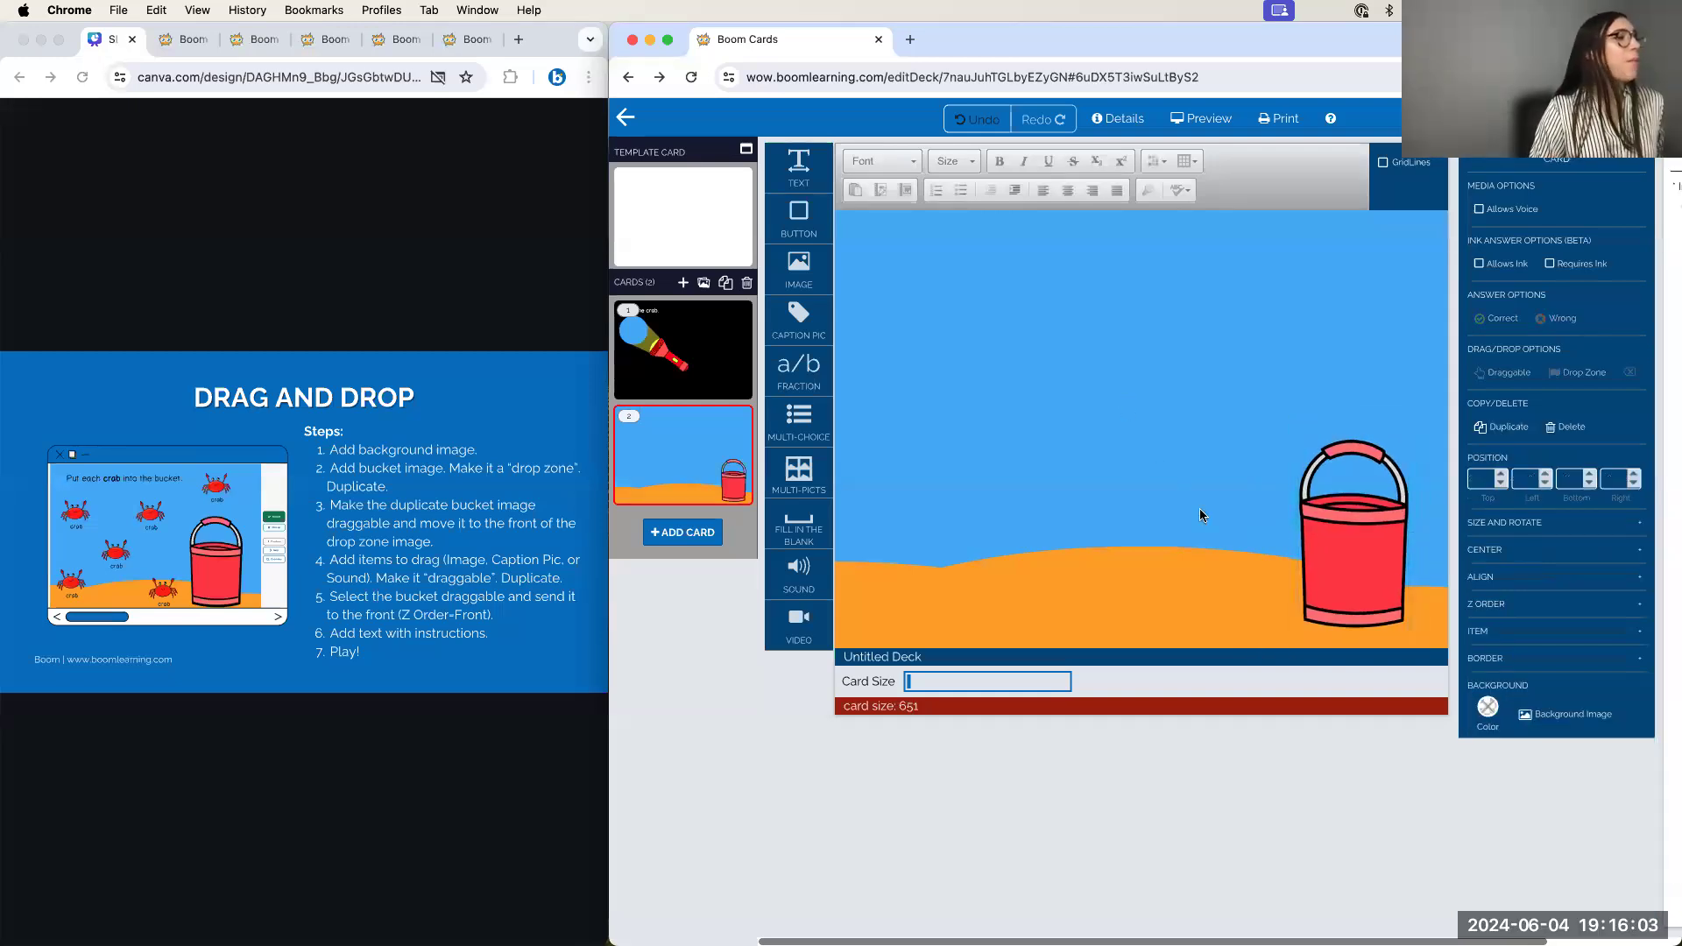
# Enlarge the bucket and set it as a drop zone
pyautogui.click(1306, 543)
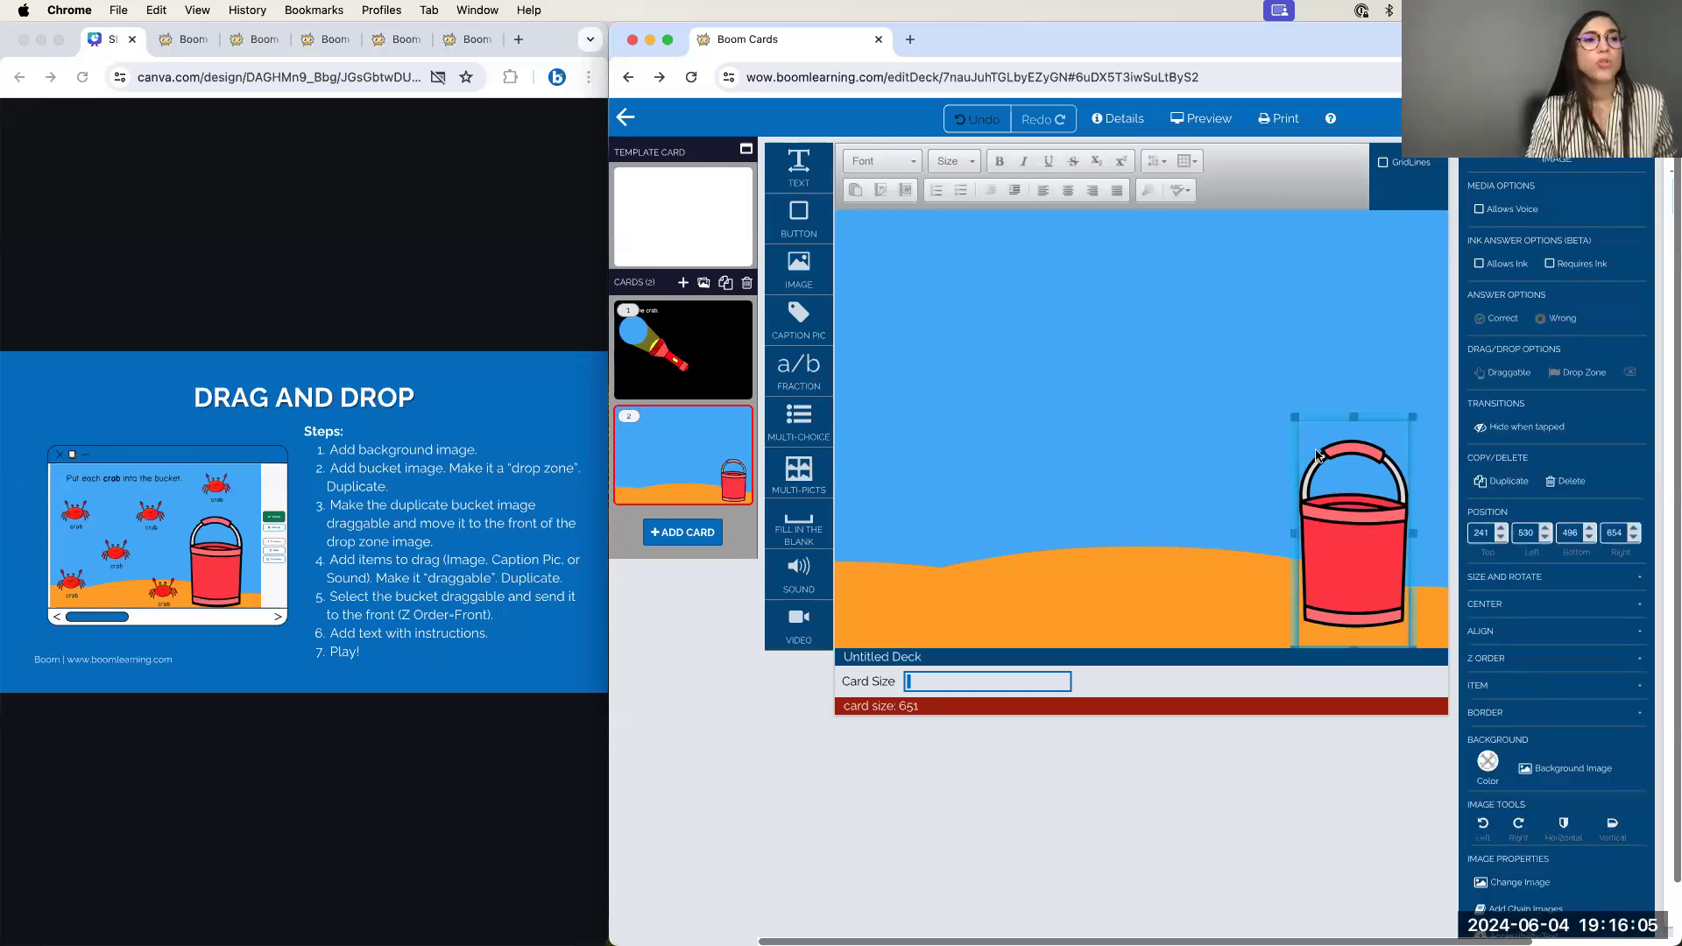
pyautogui.moveTo(1291, 418)
pyautogui.mouseDown()
pyautogui.moveTo(1249, 407)
pyautogui.moveTo(1281, 389)
pyautogui.mouseUp()
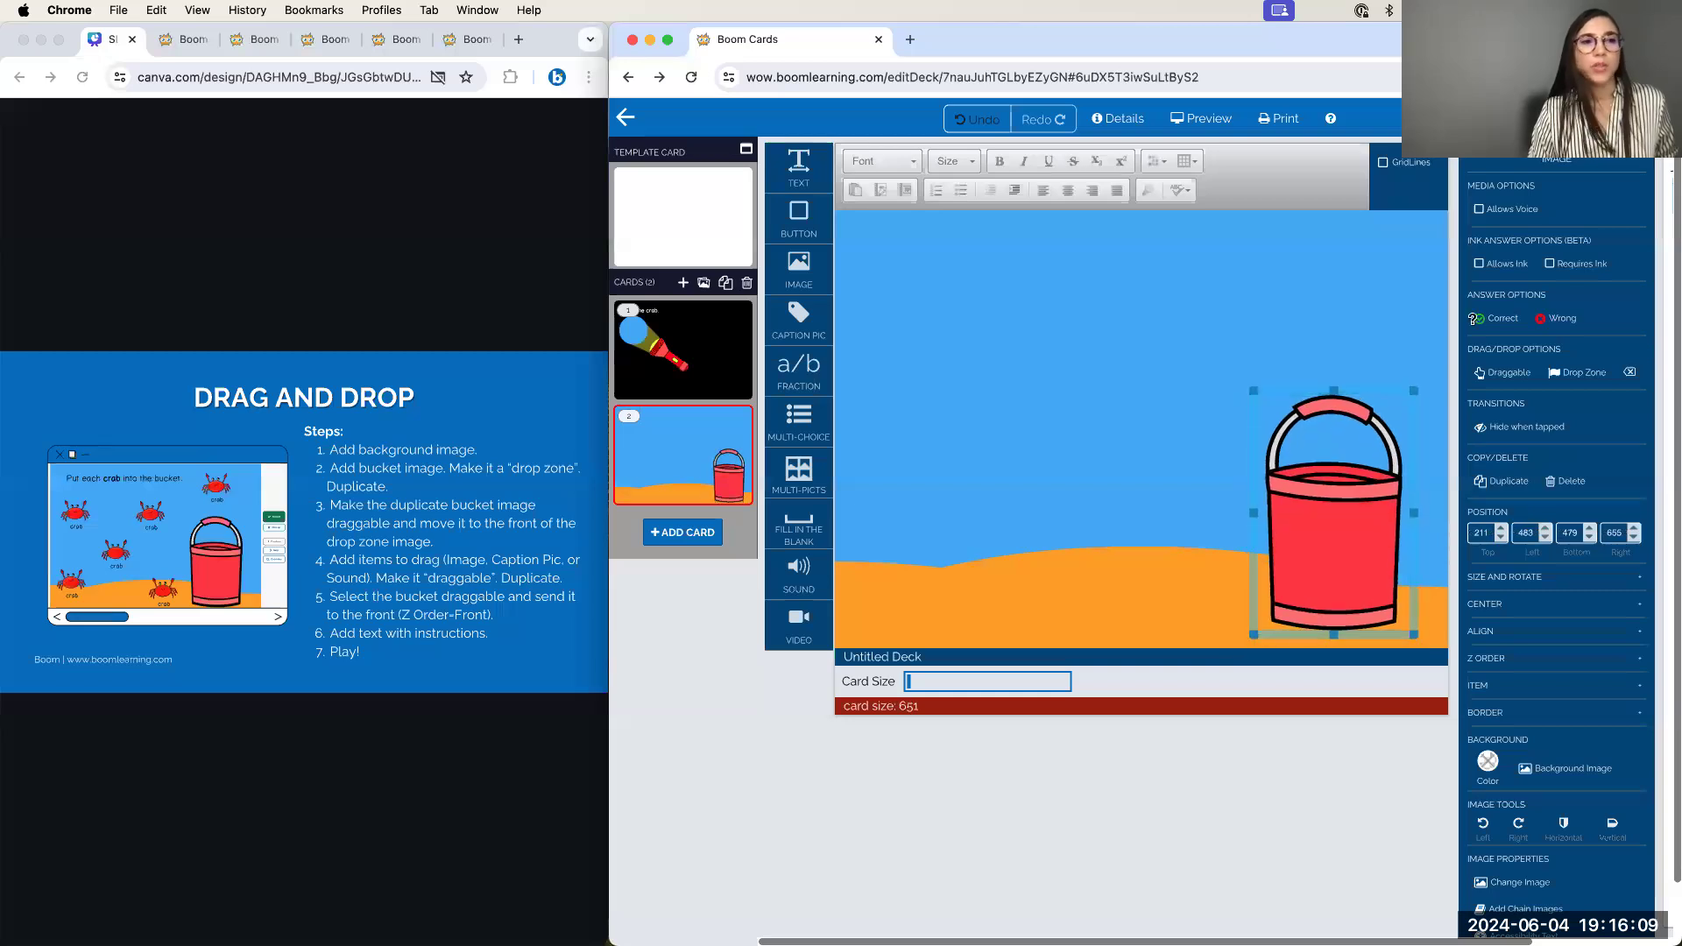
pyautogui.click(1580, 374)
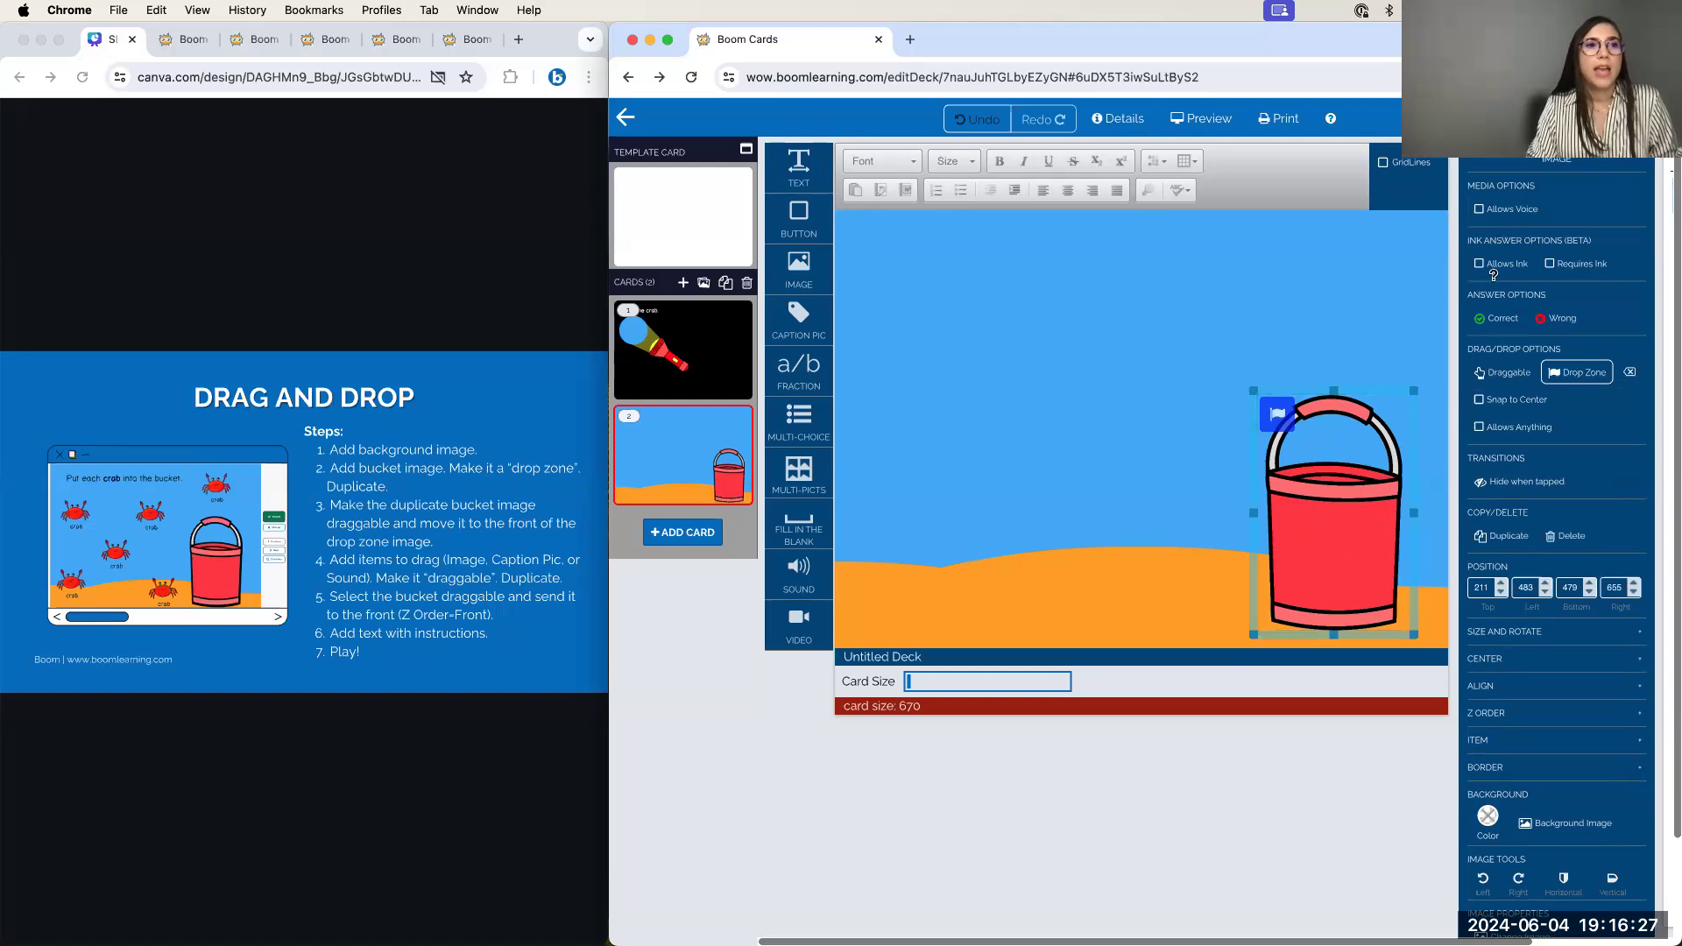
# Duplicate the bucket, make the copy draggable, and stack it exactly over the original
pyautogui.click(1500, 536)
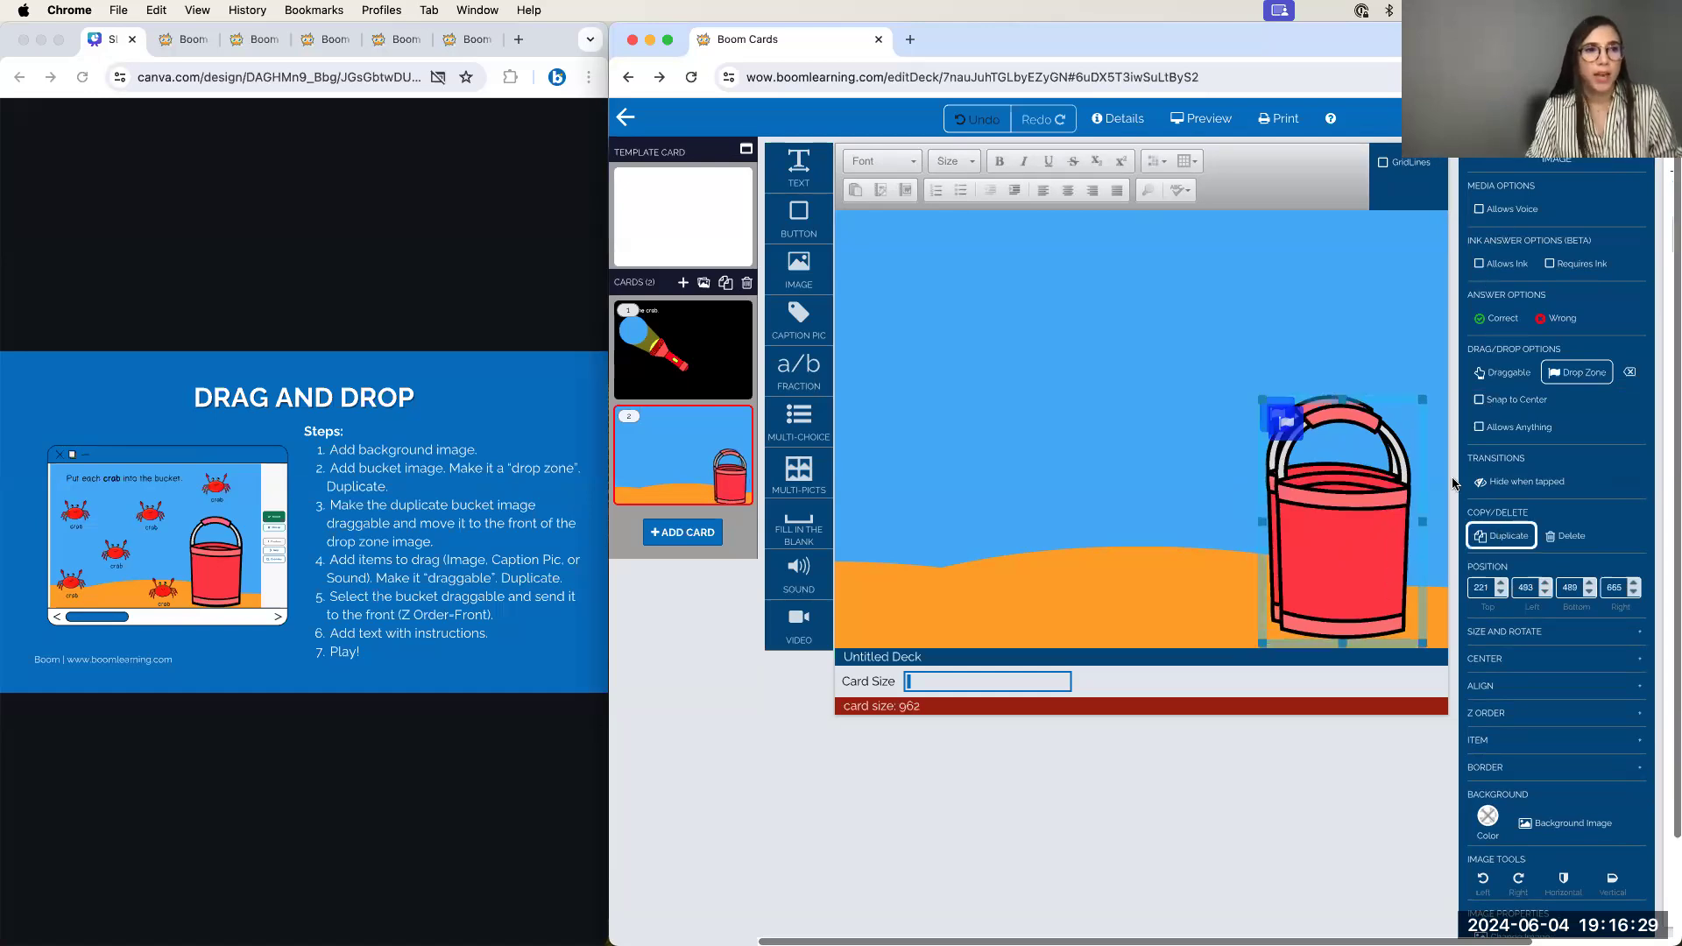
pyautogui.moveTo(1363, 453); pyautogui.dragTo(1174, 456)
pyautogui.moveTo(1221, 363); pyautogui.dragTo(1216, 333)
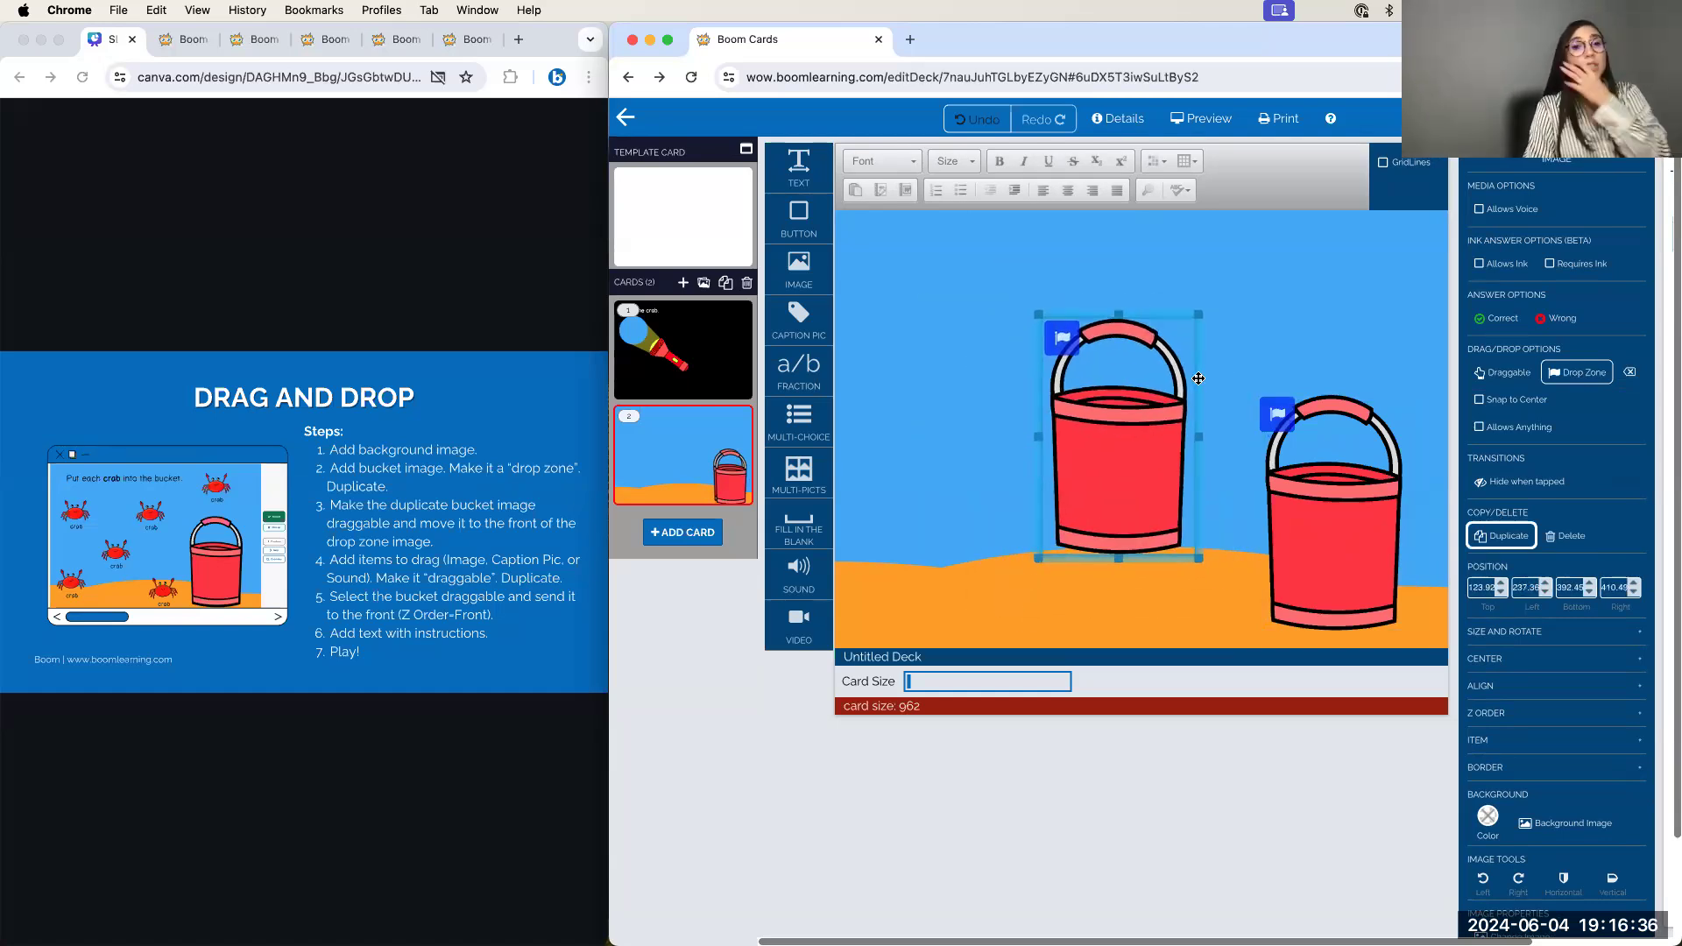
pyautogui.click(1501, 373)
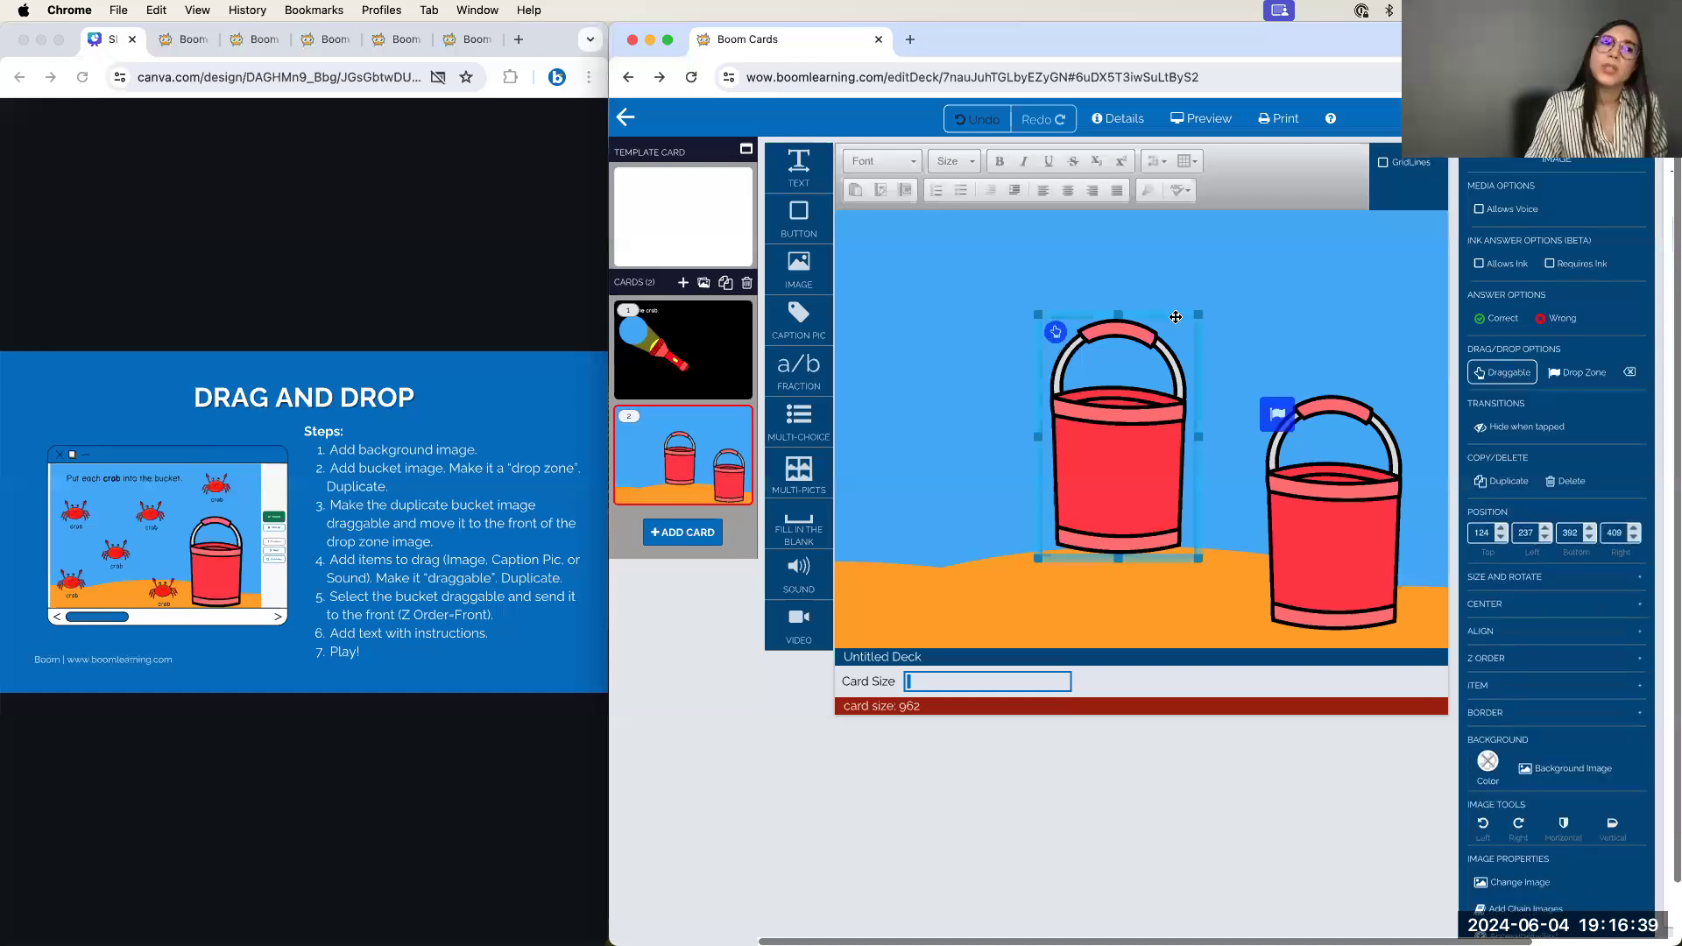
pyautogui.moveTo(1175, 317); pyautogui.dragTo(1205, 337)
pyautogui.moveTo(1288, 372); pyautogui.dragTo(1392, 392)
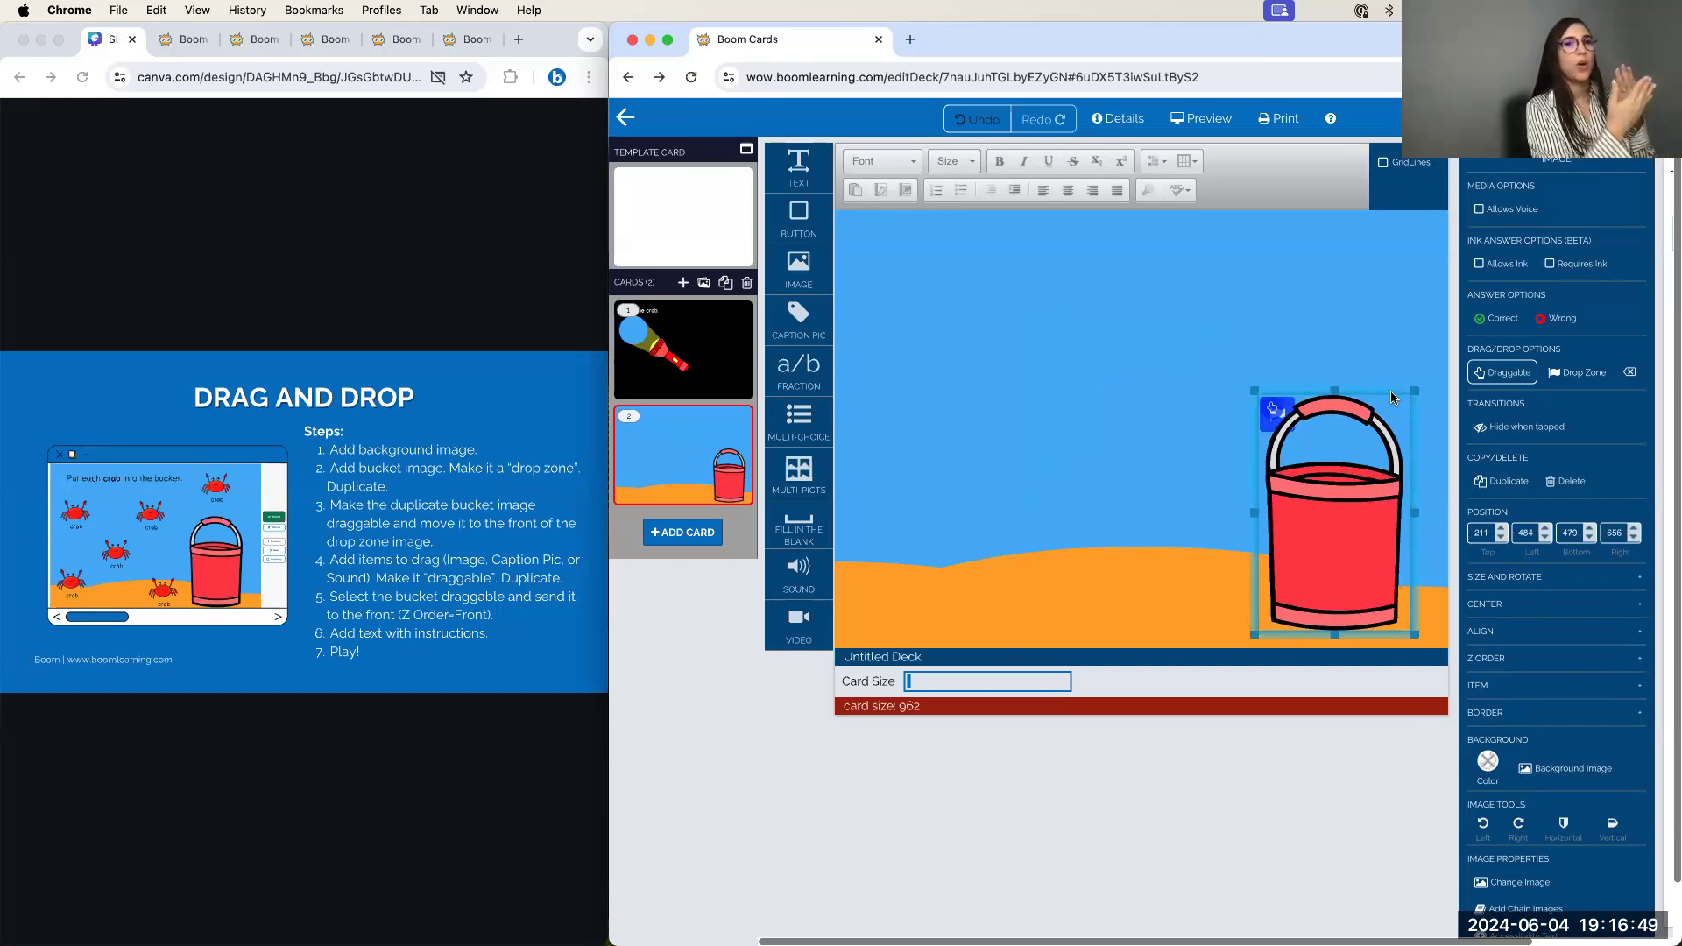
pyautogui.click(1075, 348)
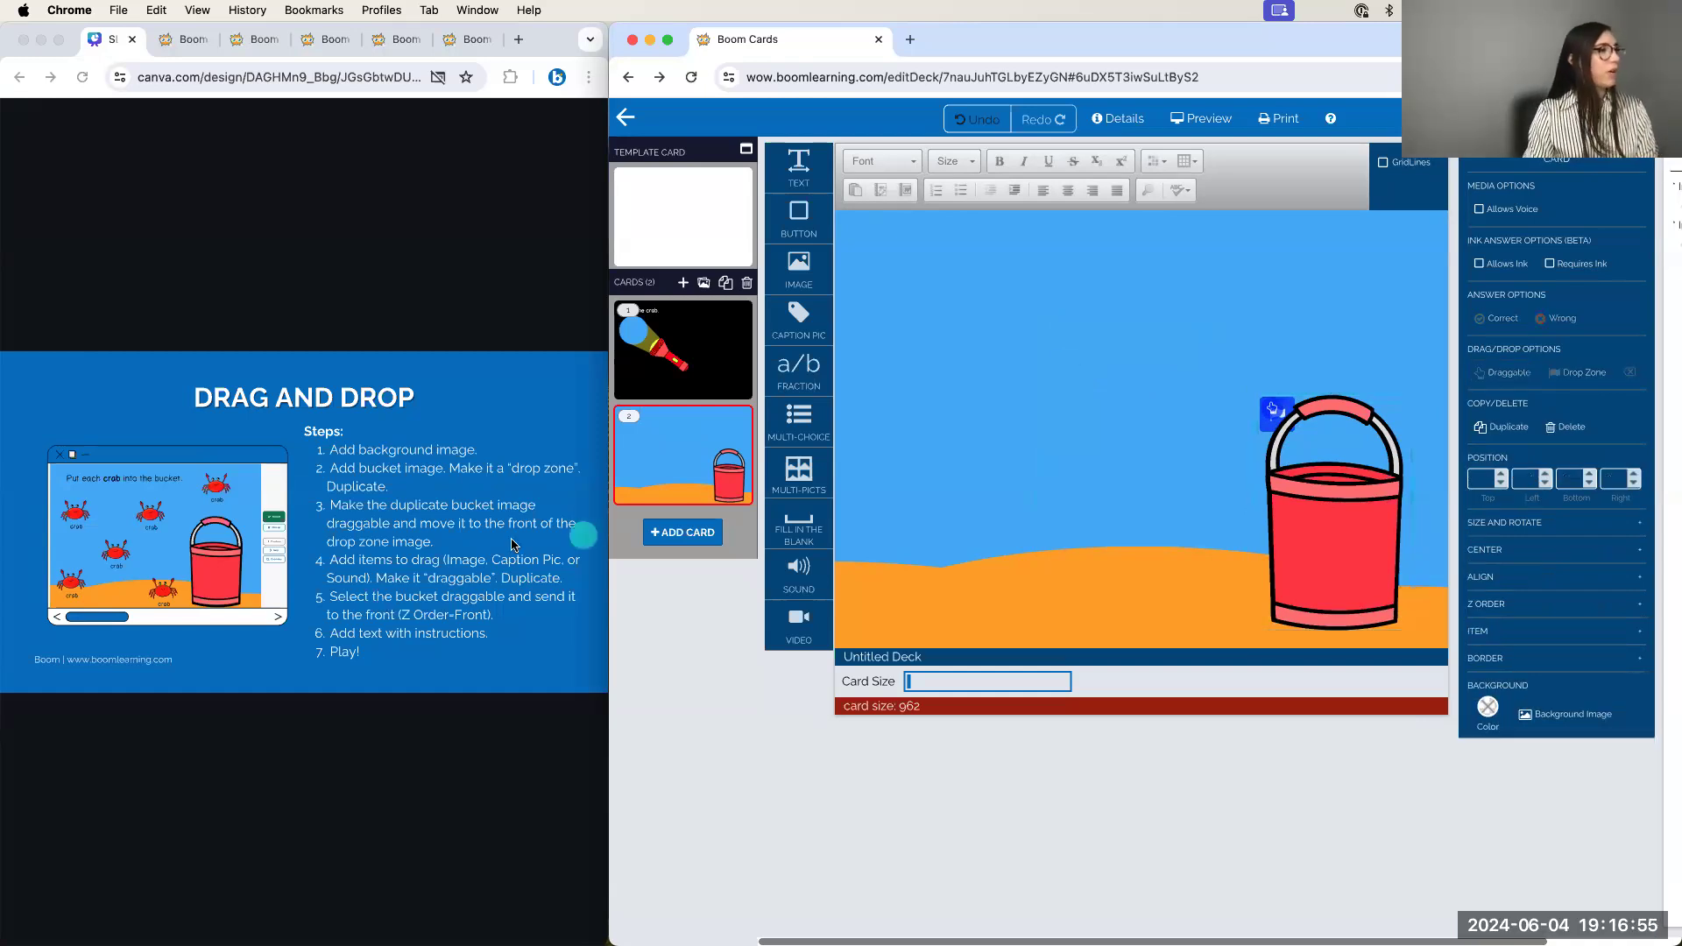
# Insert a 'crab' library image, shrink it near the top-left, and make it draggable
pyautogui.click(800, 277)
pyautogui.doubleClick(977, 276)
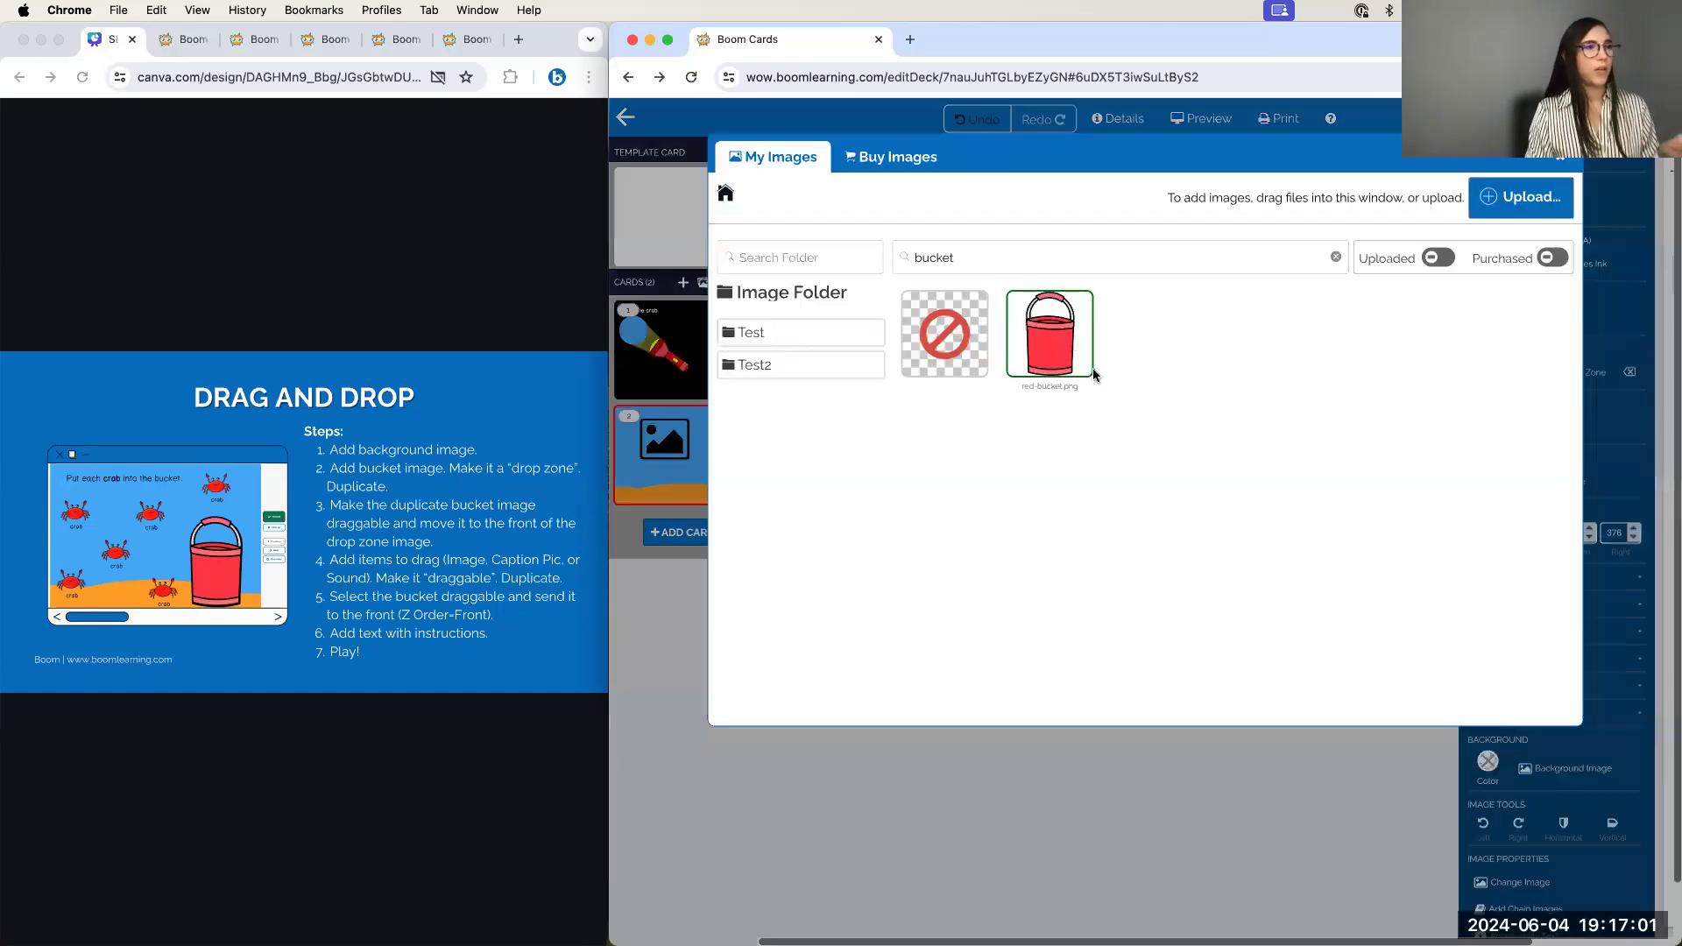
pyautogui.click(1336, 257)
pyautogui.write('crab')
pyautogui.click(1043, 329)
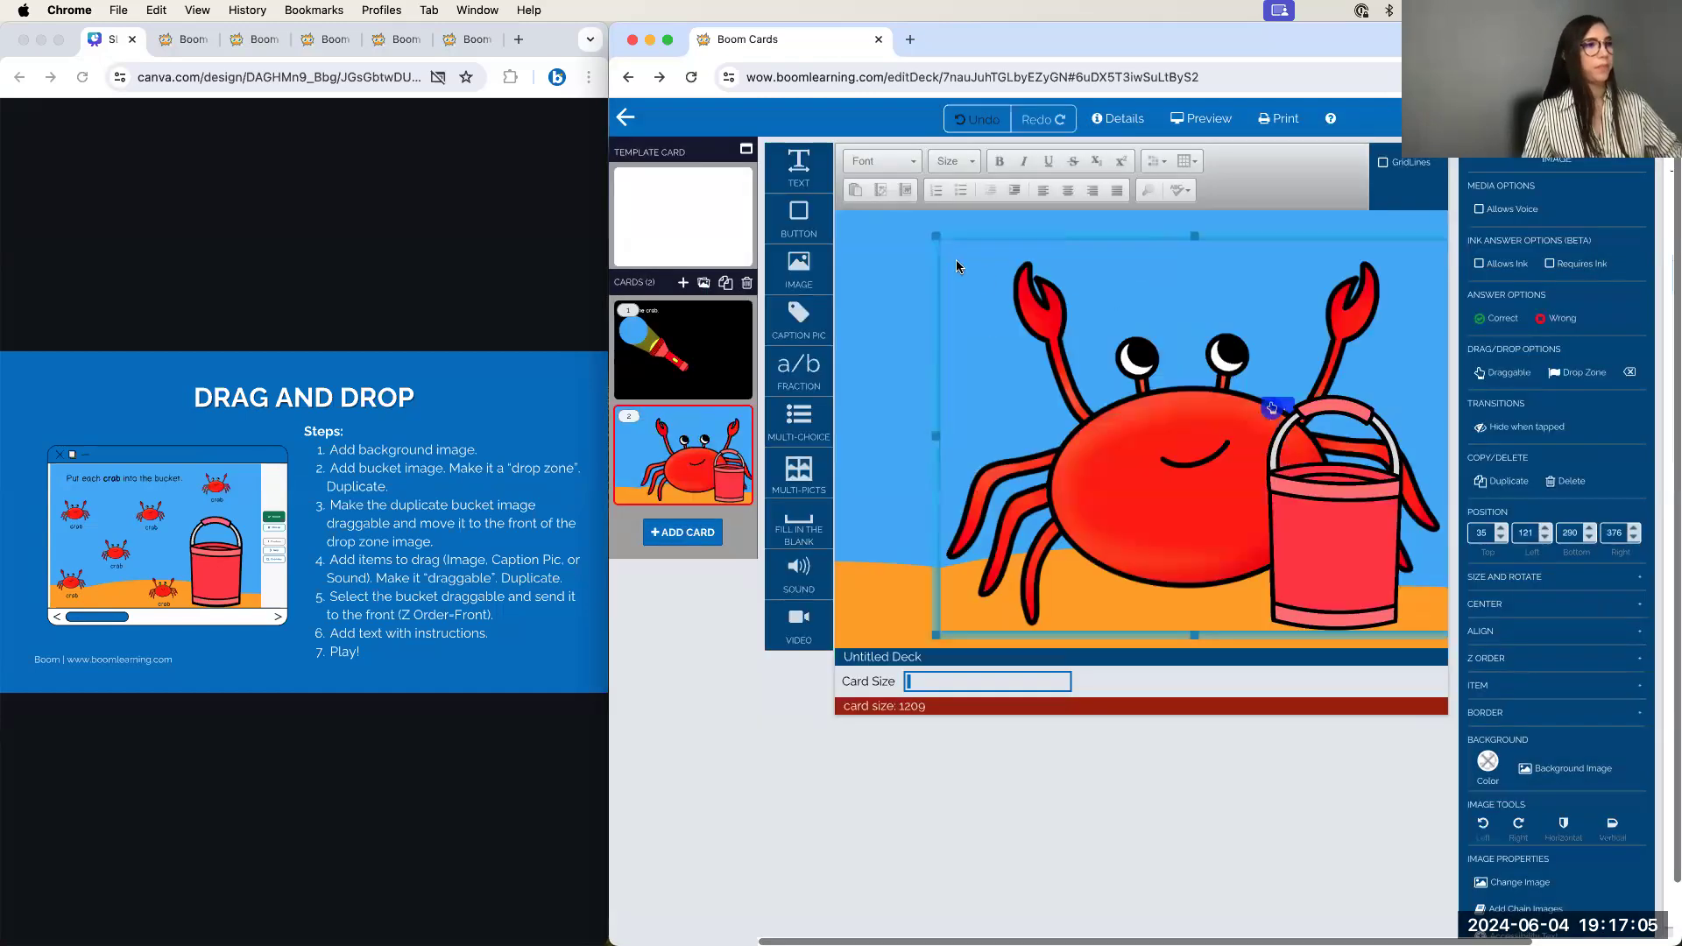
pyautogui.moveTo(932, 235); pyautogui.dragTo(965, 303)
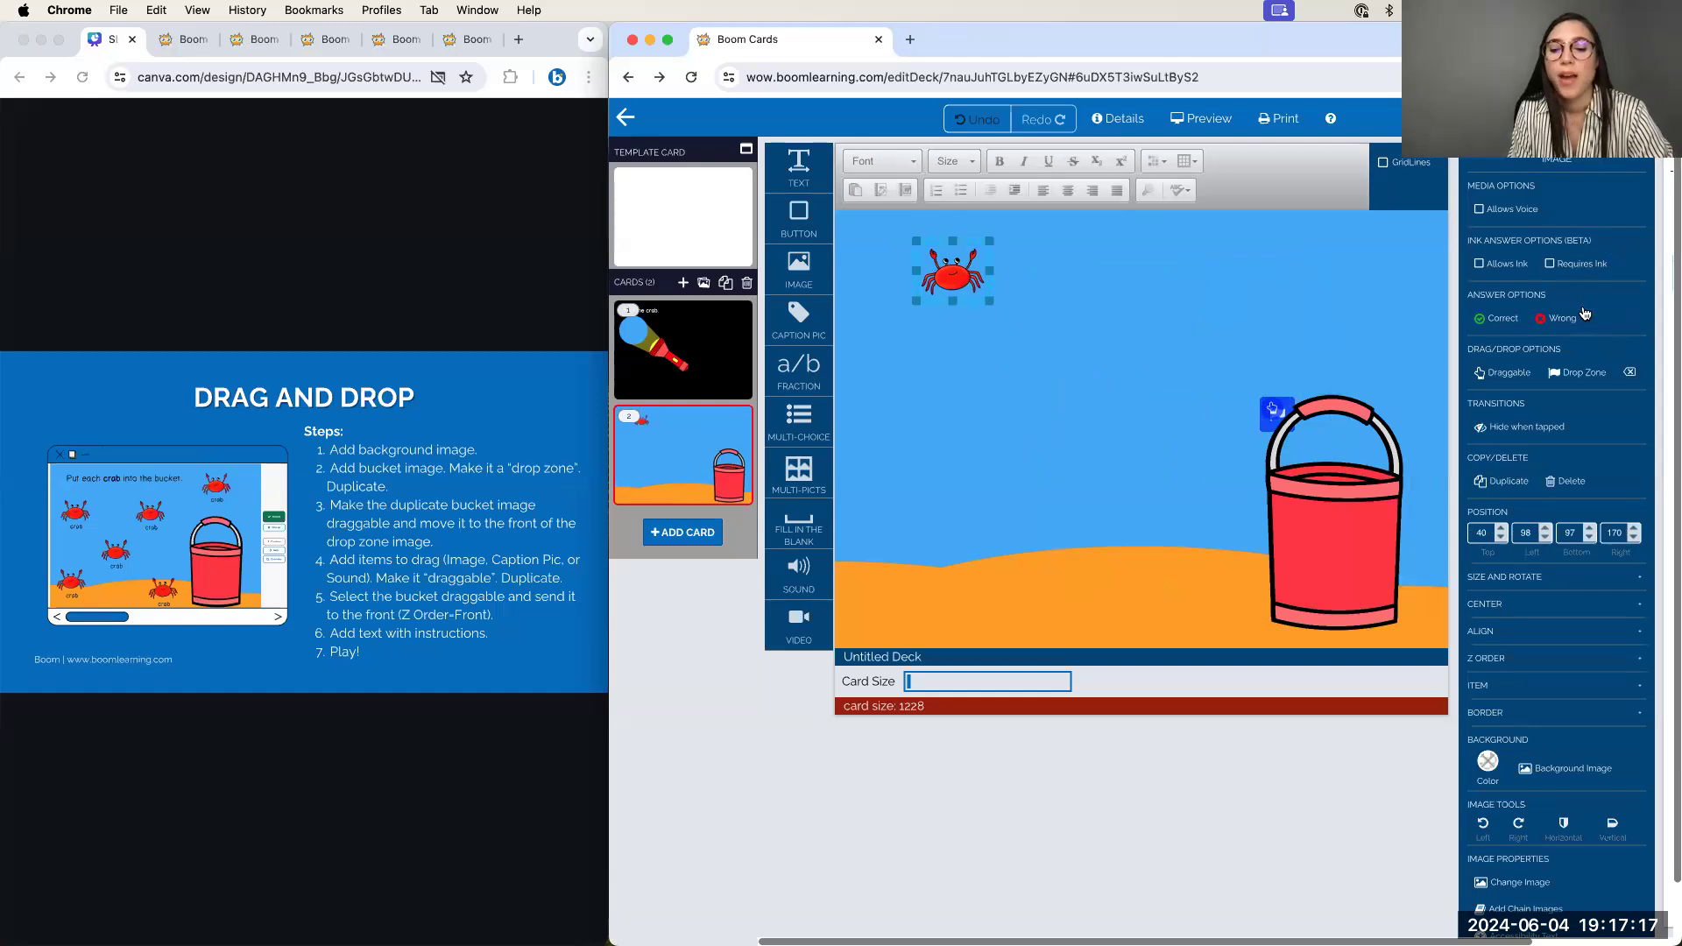
pyautogui.click(1507, 371)
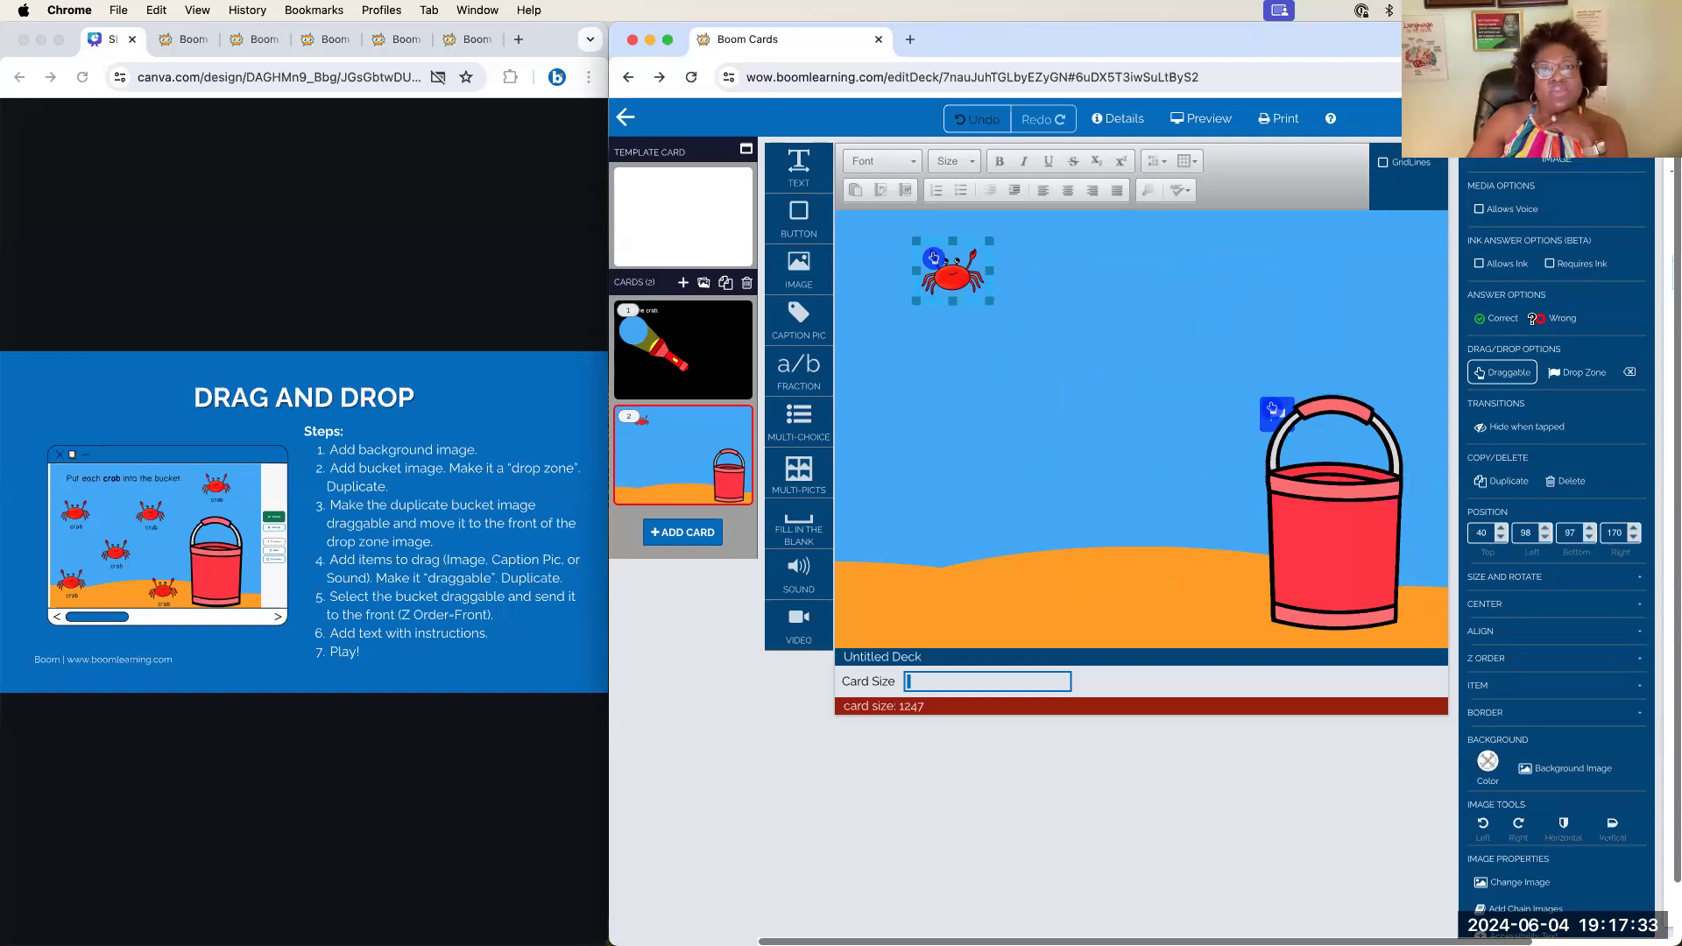
# Duplicate the crab repeatedly and scatter the ten copies across the sky and sand
pyautogui.click(1504, 481)
pyautogui.moveTo(976, 310); pyautogui.dragTo(1128, 440)
pyautogui.click(1506, 484)
pyautogui.click(1502, 481)
pyautogui.click(1472, 486)
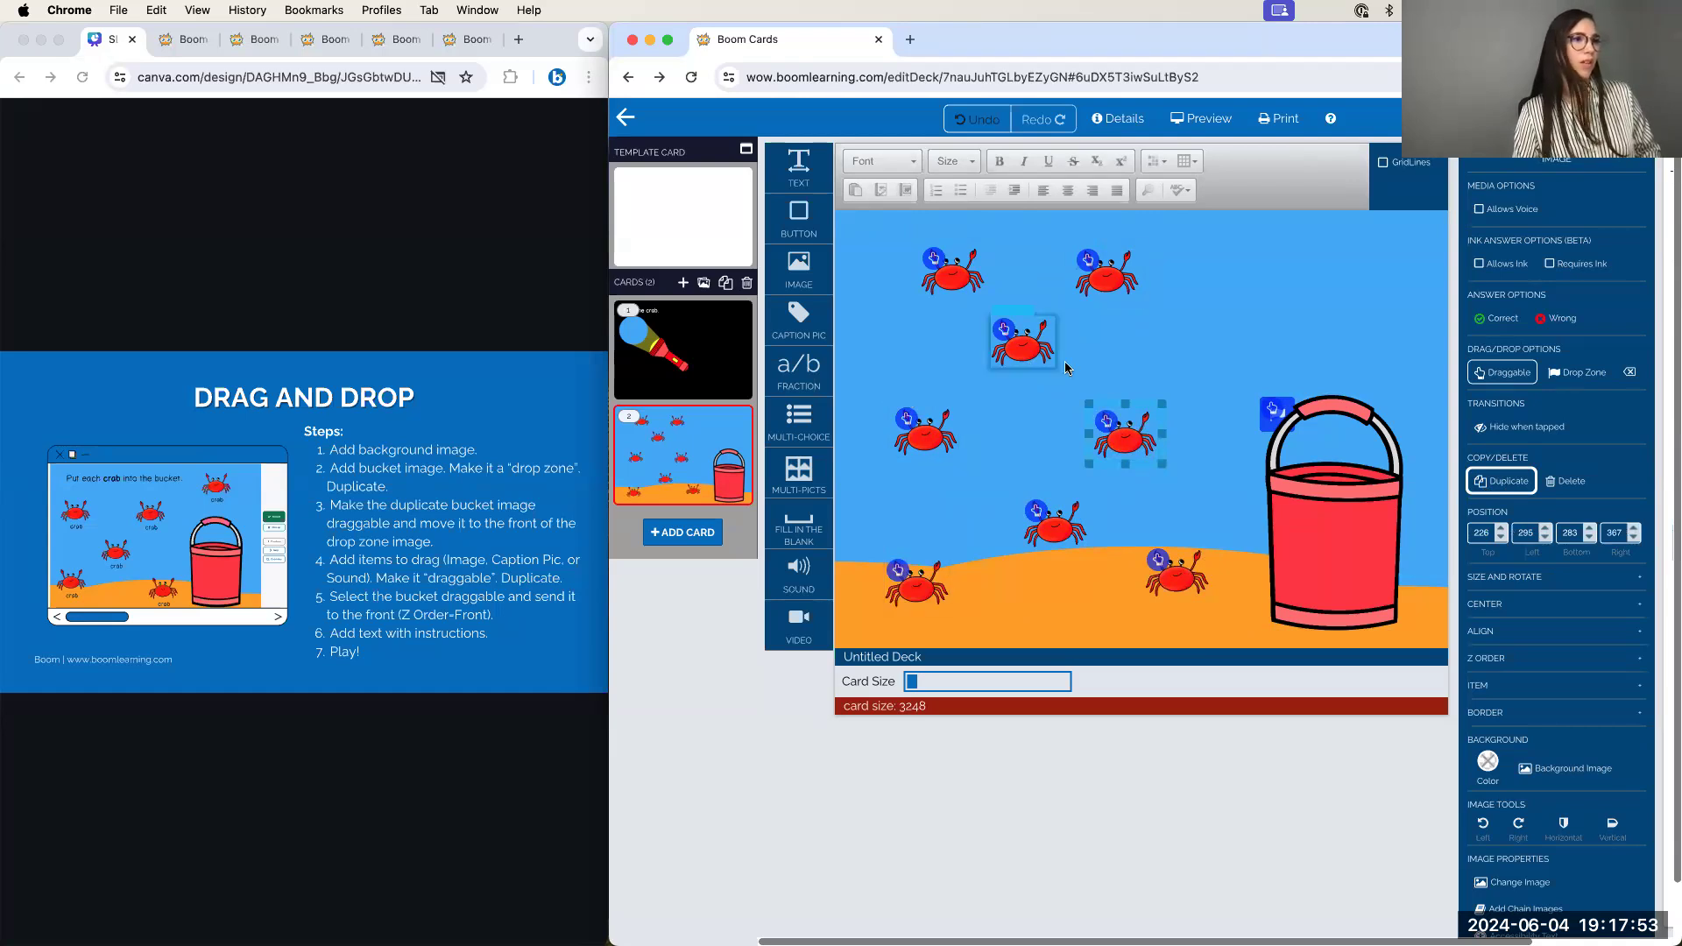
pyautogui.click(1500, 481)
pyautogui.moveTo(1146, 466); pyautogui.dragTo(1357, 310)
pyautogui.click(1264, 280)
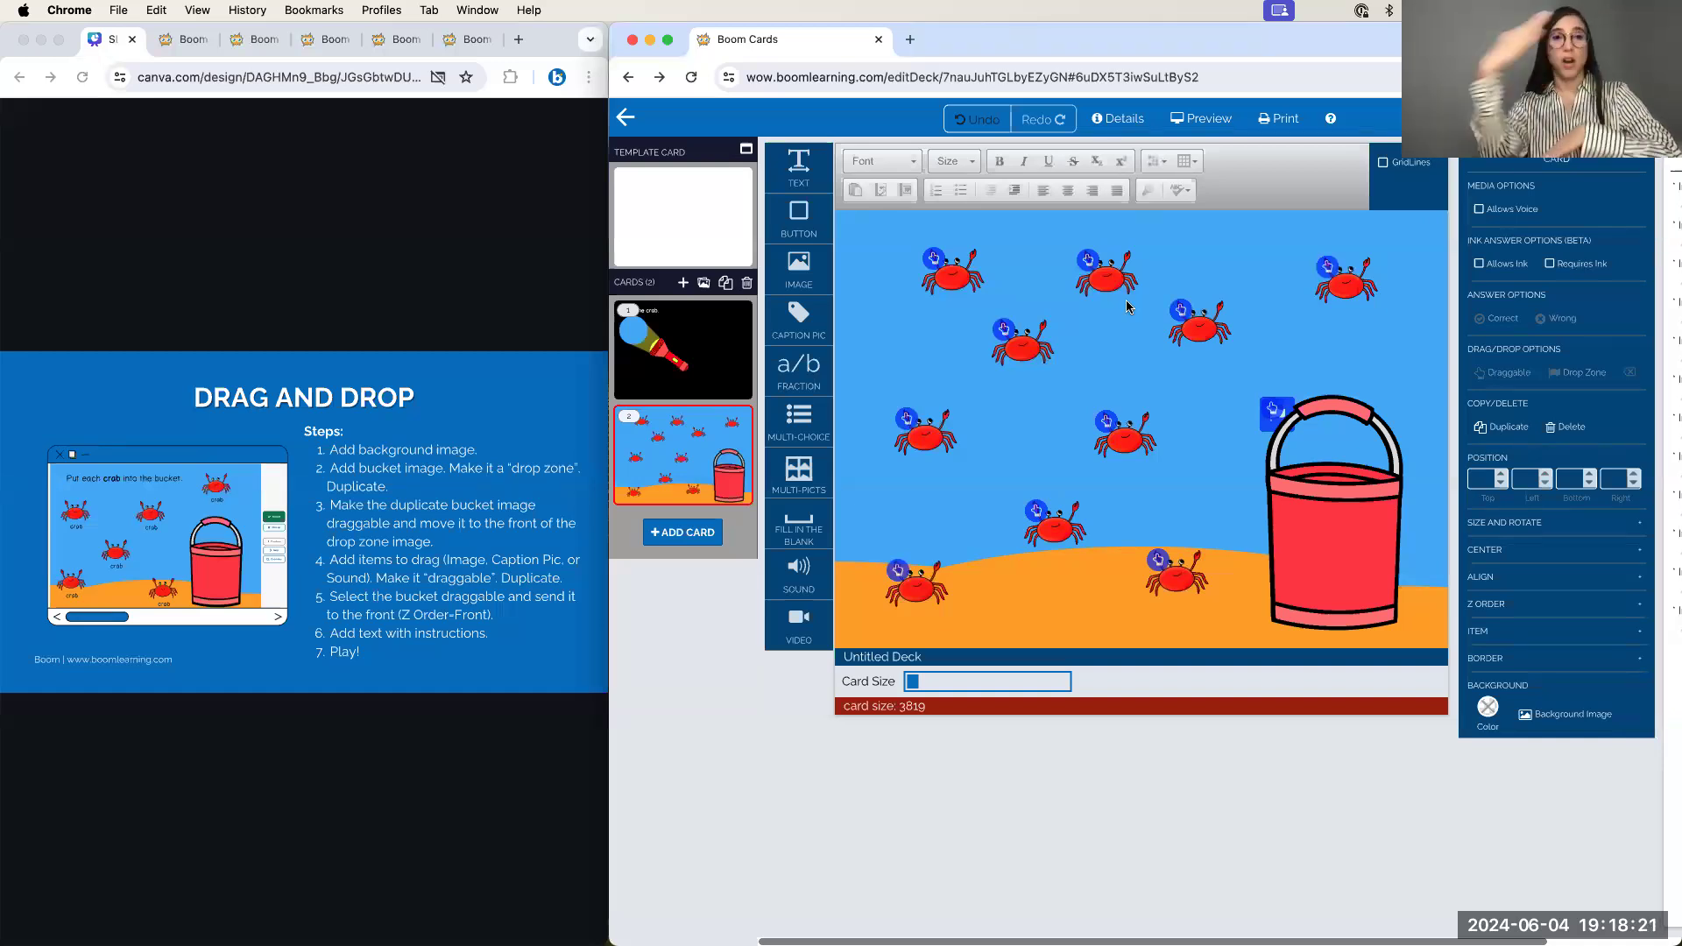
pyautogui.click(1317, 434)
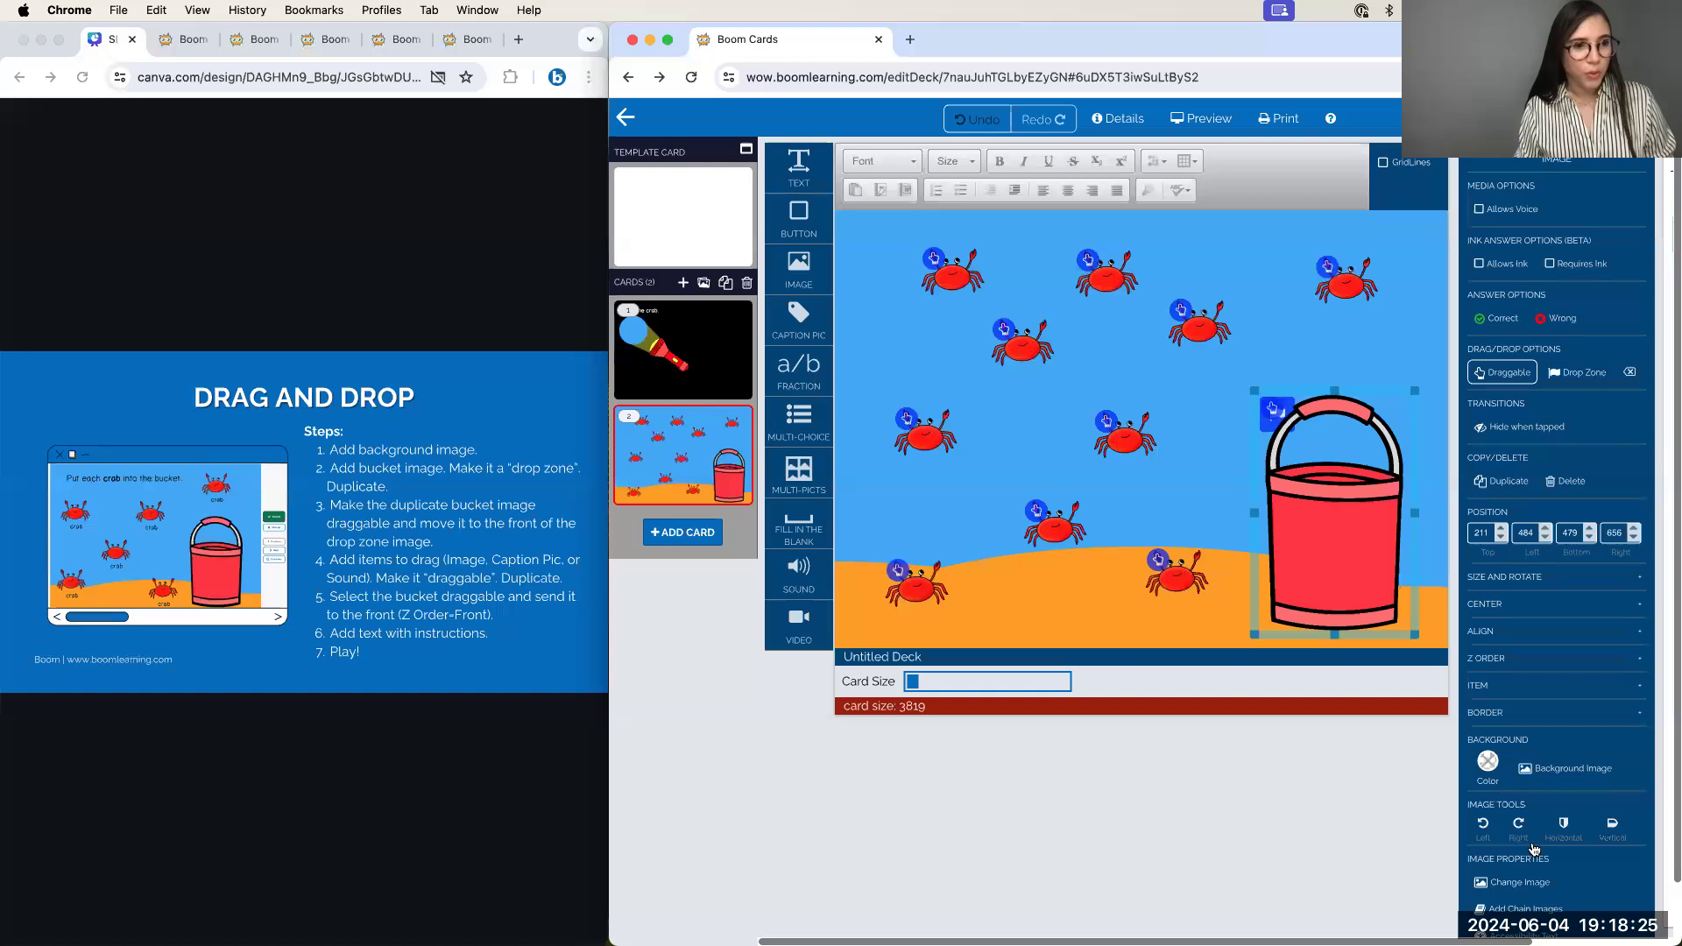
# Bring the draggable bucket to the front and move the top-left crab slightly lower
pyautogui.click(1503, 665)
pyautogui.click(1587, 692)
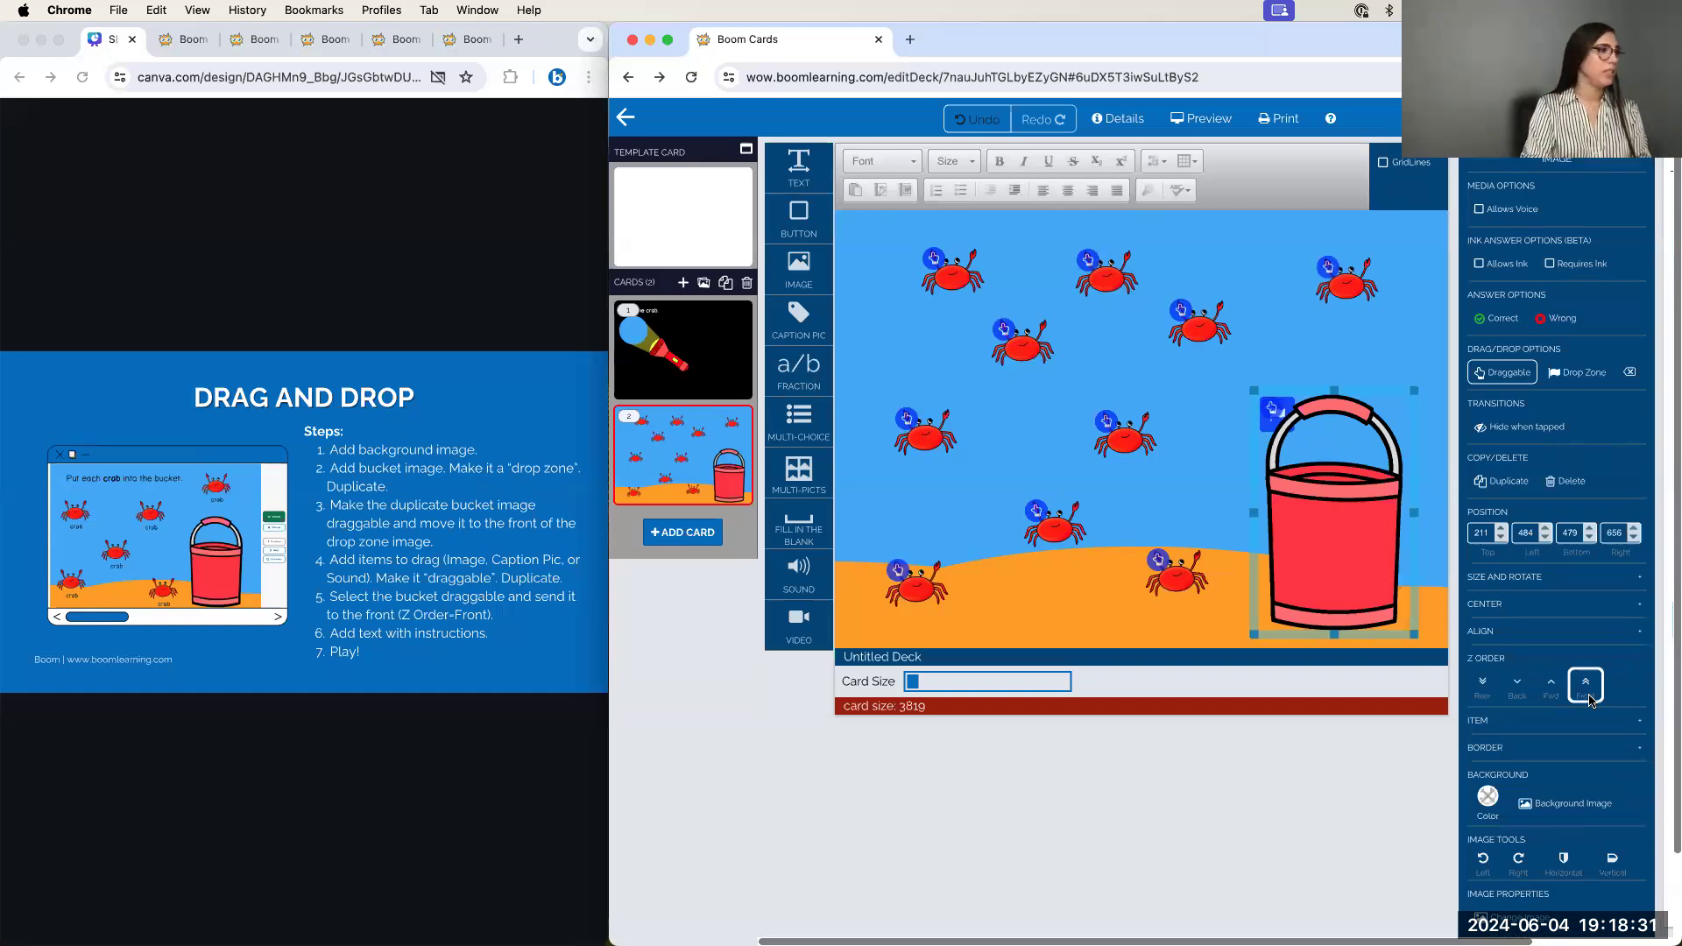
pyautogui.moveTo(953, 276); pyautogui.dragTo(924, 318)
# Add the text 'Put each crab into the bucket.' at the top and move the overlapped crab below it
pyautogui.click(929, 237)
pyautogui.moveTo(798, 166); pyautogui.dragTo(920, 245)
pyautogui.doubleClick(920, 244)
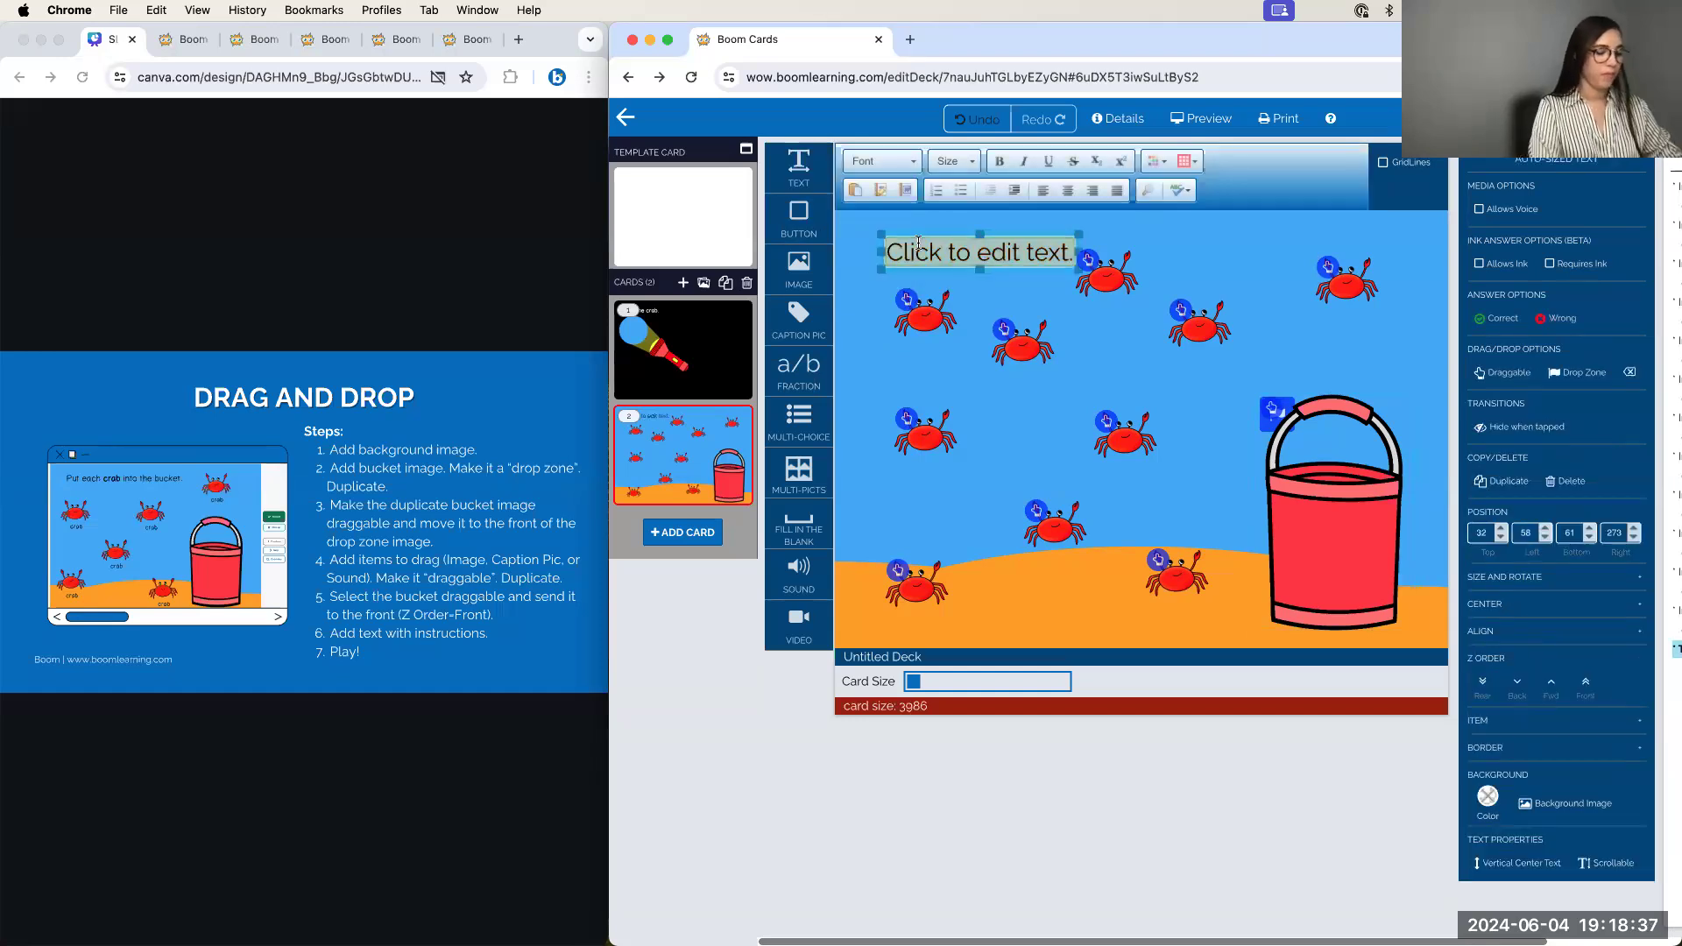
pyautogui.write('Put ea')
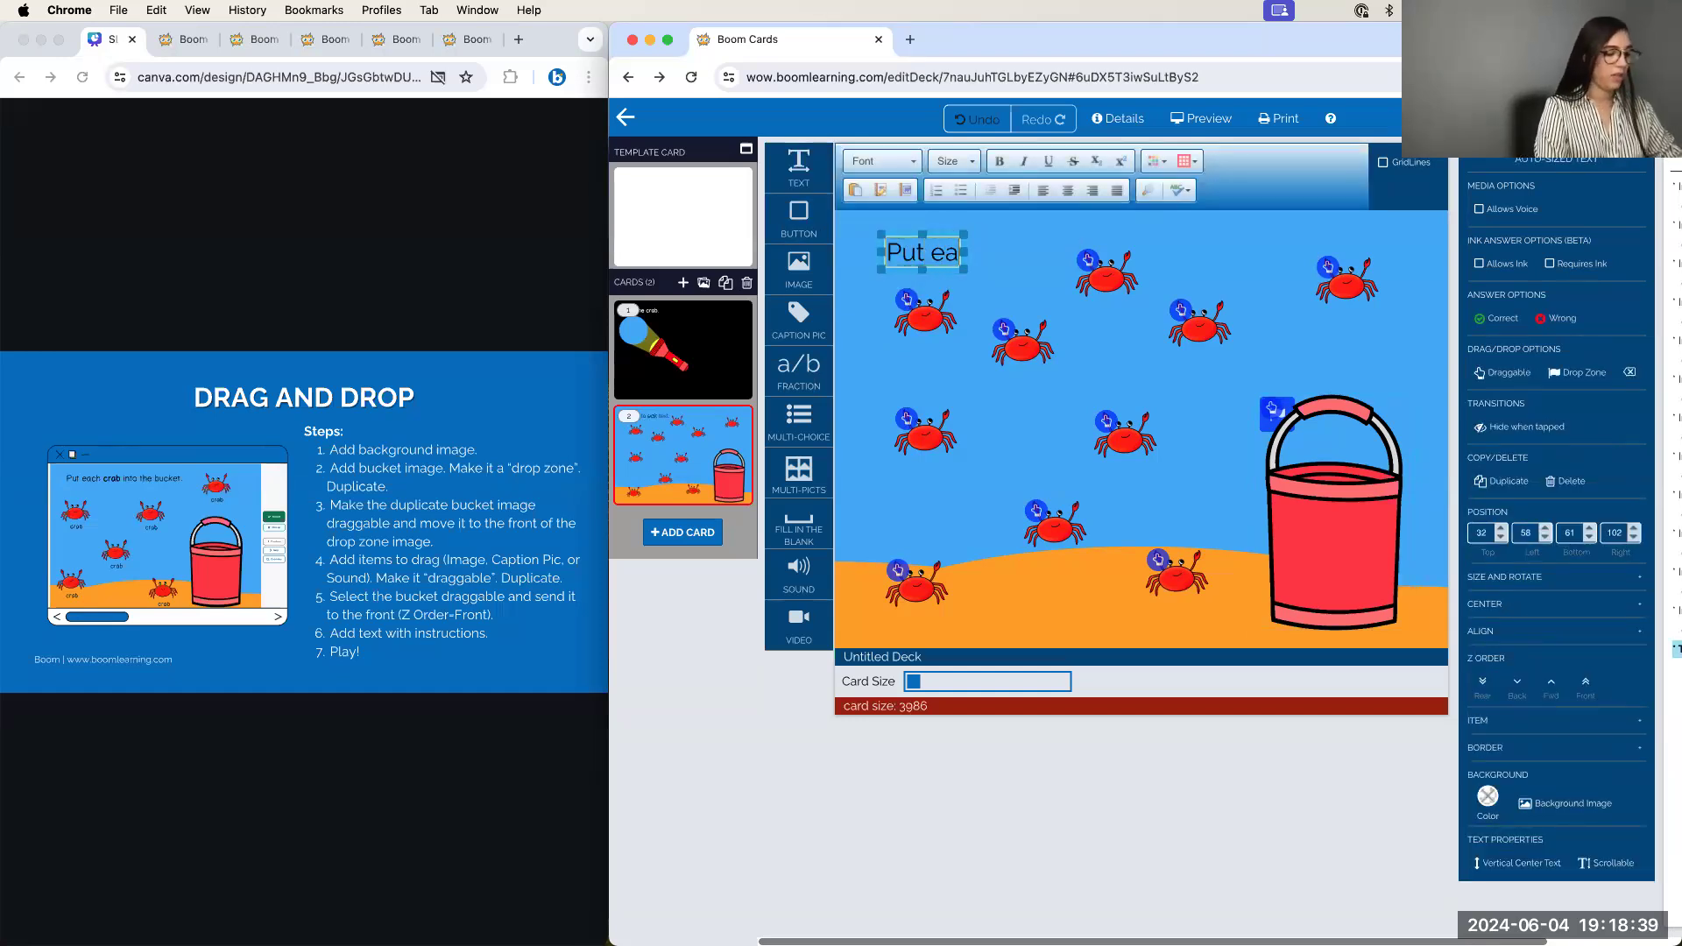
pyautogui.write('ch crab incto the bucket.')
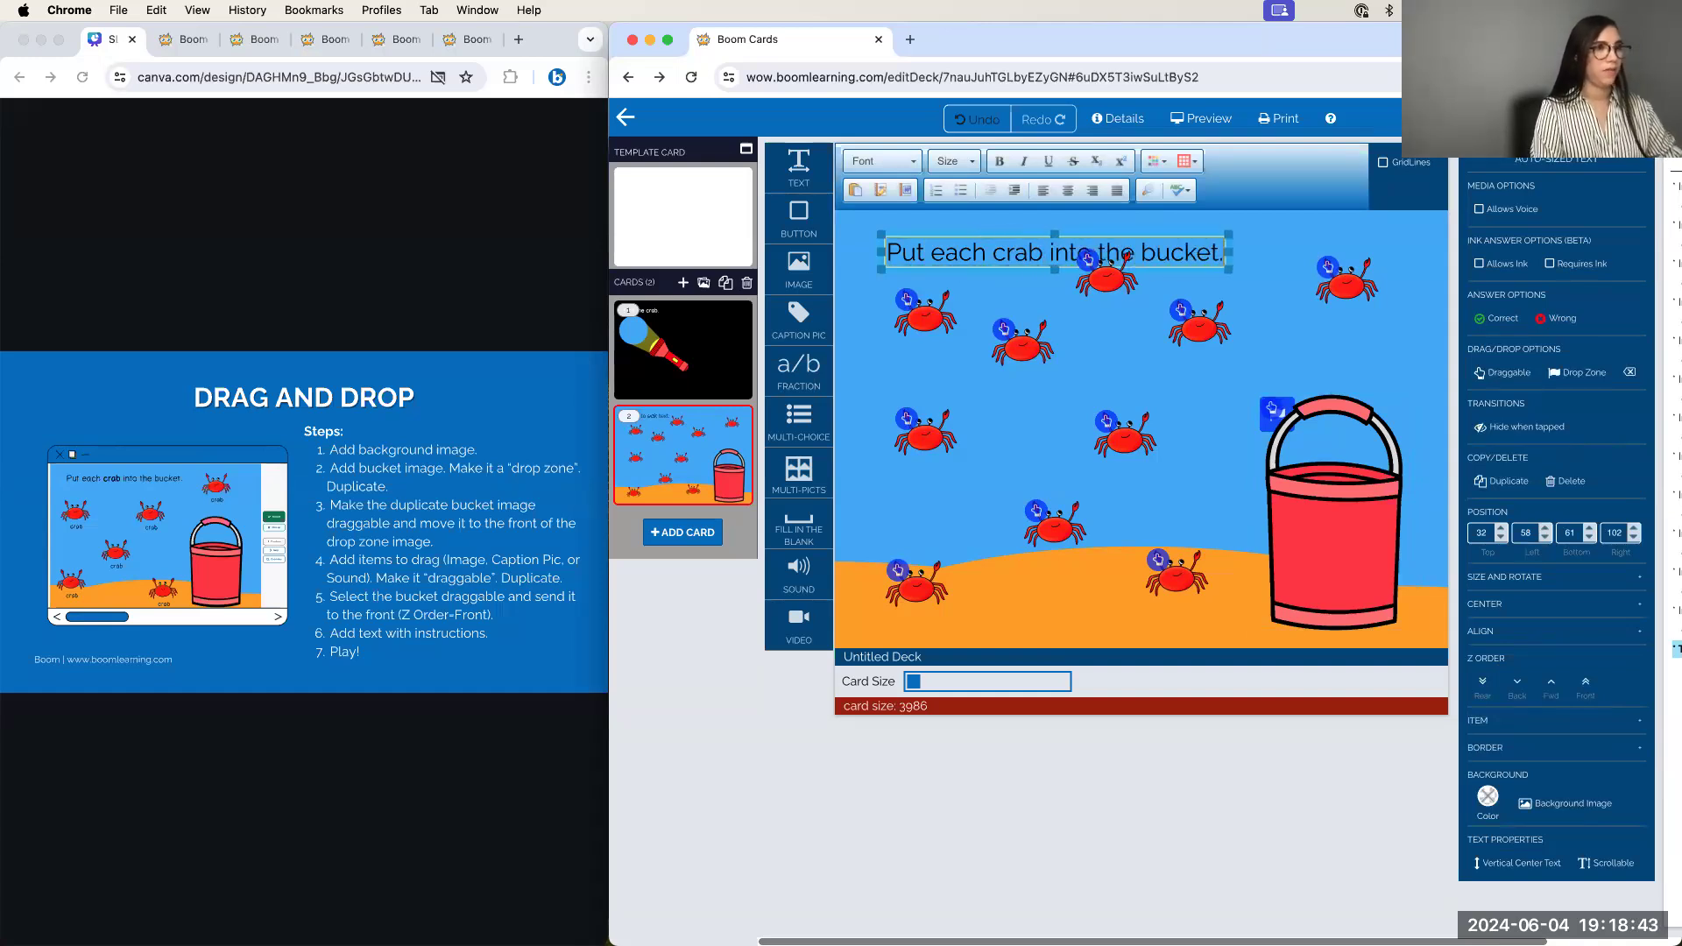
pyautogui.moveTo(1116, 289); pyautogui.dragTo(1213, 358)
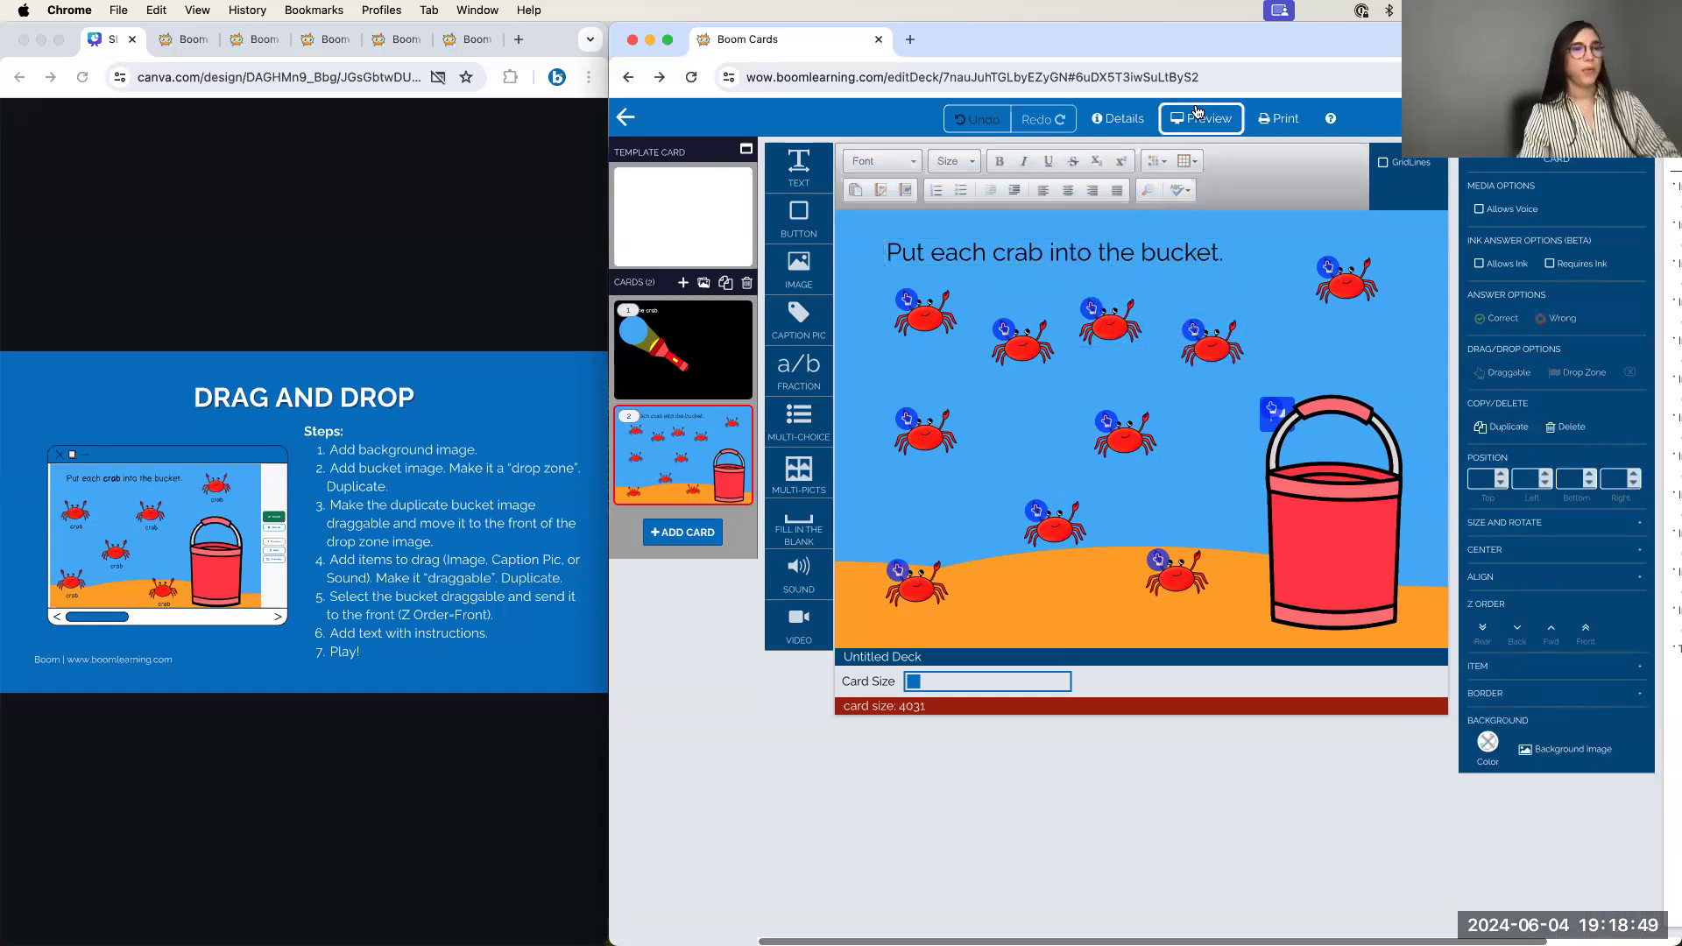
# Preview card 2 and drag seven crabs into the bucket to test the drop zone
pyautogui.click(1201, 118)
pyautogui.moveTo(1215, 439); pyautogui.dragTo(1380, 714)
pyautogui.moveTo(1426, 351); pyautogui.dragTo(1411, 630)
pyautogui.moveTo(1109, 596); pyautogui.dragTo(1371, 719)
pyautogui.moveTo(1041, 396); pyautogui.dragTo(1371, 714)
pyautogui.moveTo(935, 451); pyautogui.dragTo(1480, 692)
pyautogui.moveTo(989, 705); pyautogui.dragTo(1306, 710)
pyautogui.moveTo(1175, 801); pyautogui.dragTo(1367, 727)
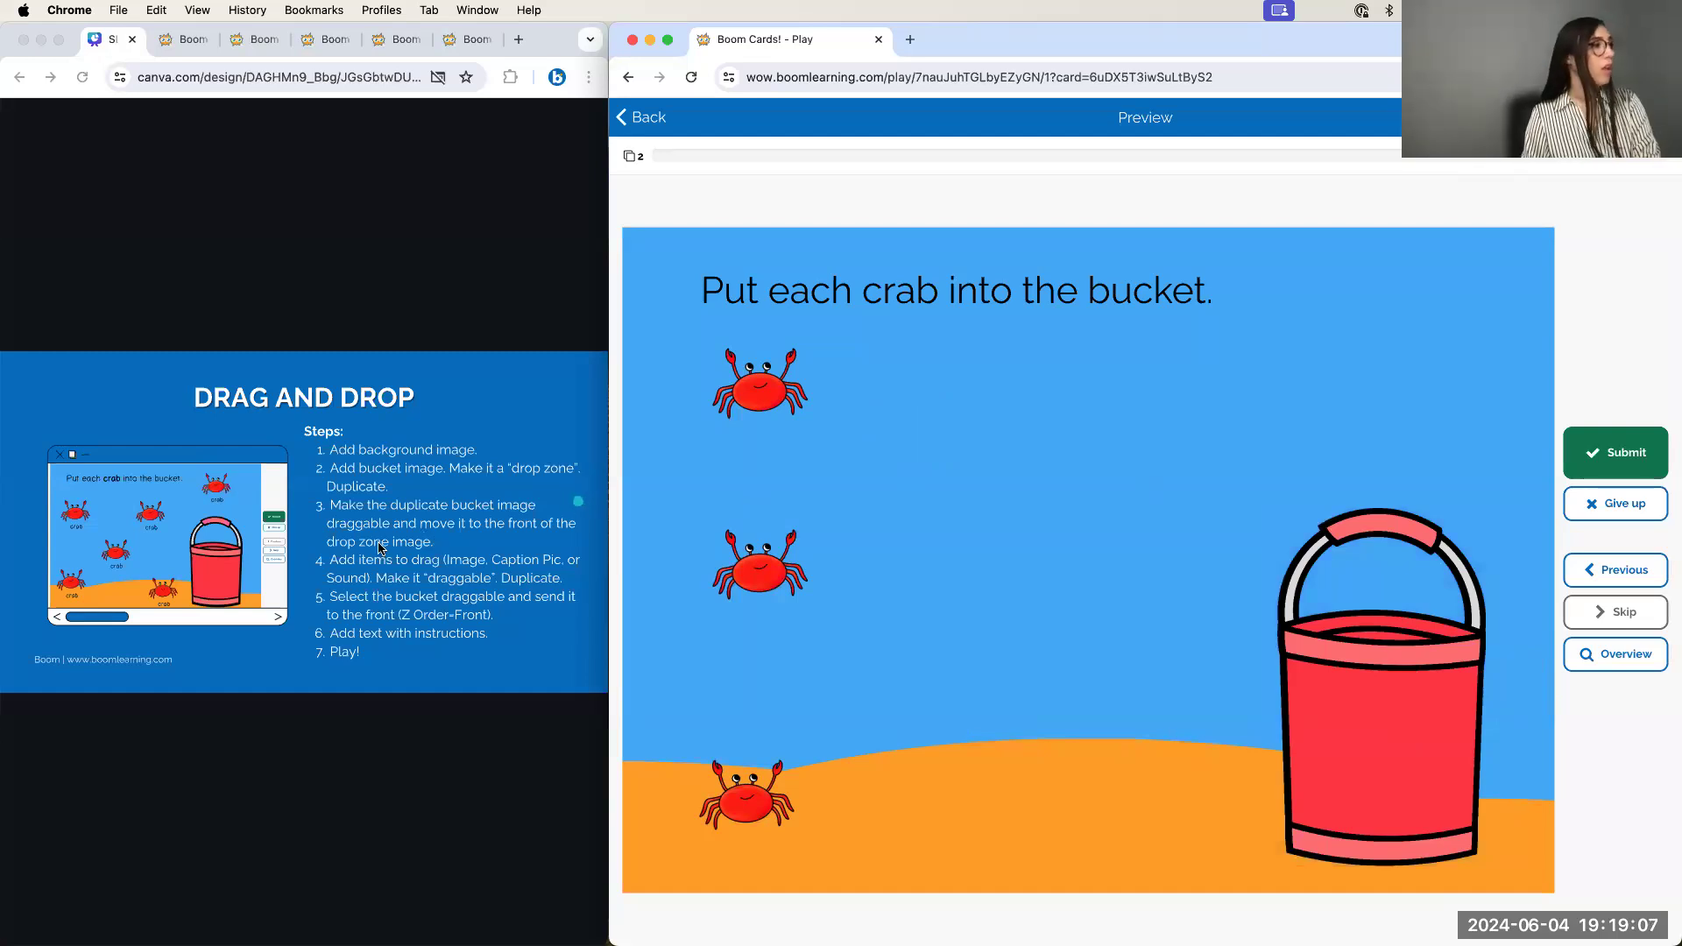
# Advance the slides to the sound-recording steps, then return to Boom Cards
pyautogui.click(552, 417)
pyautogui.click(555, 414)
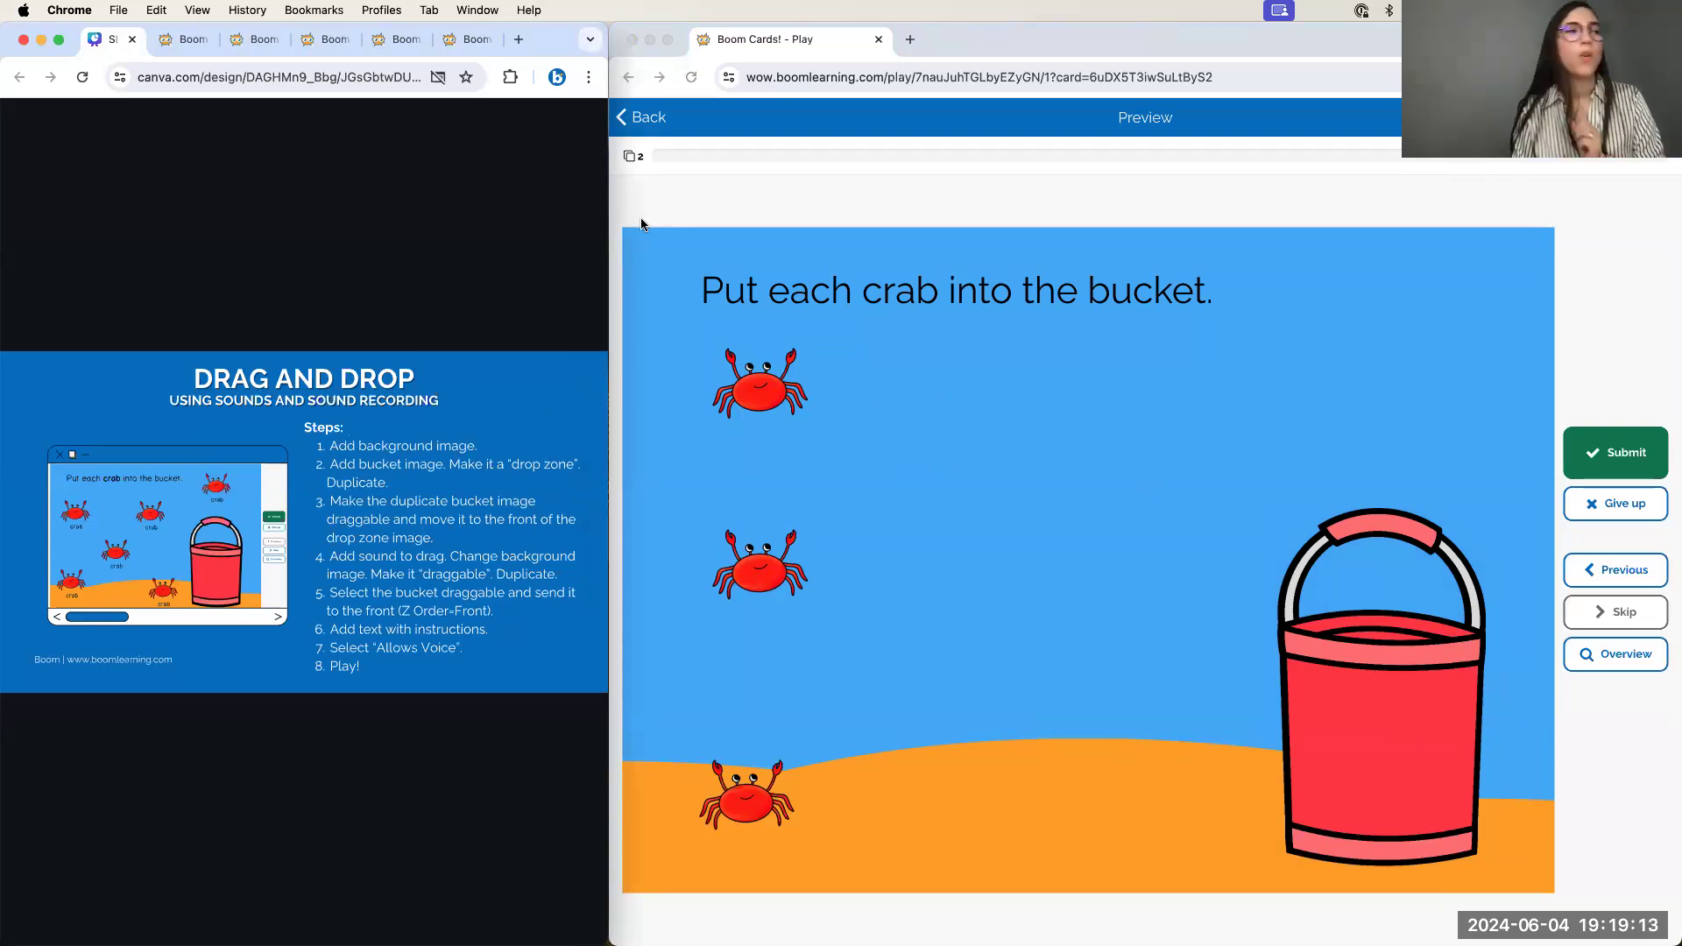
pyautogui.click(708, 149)
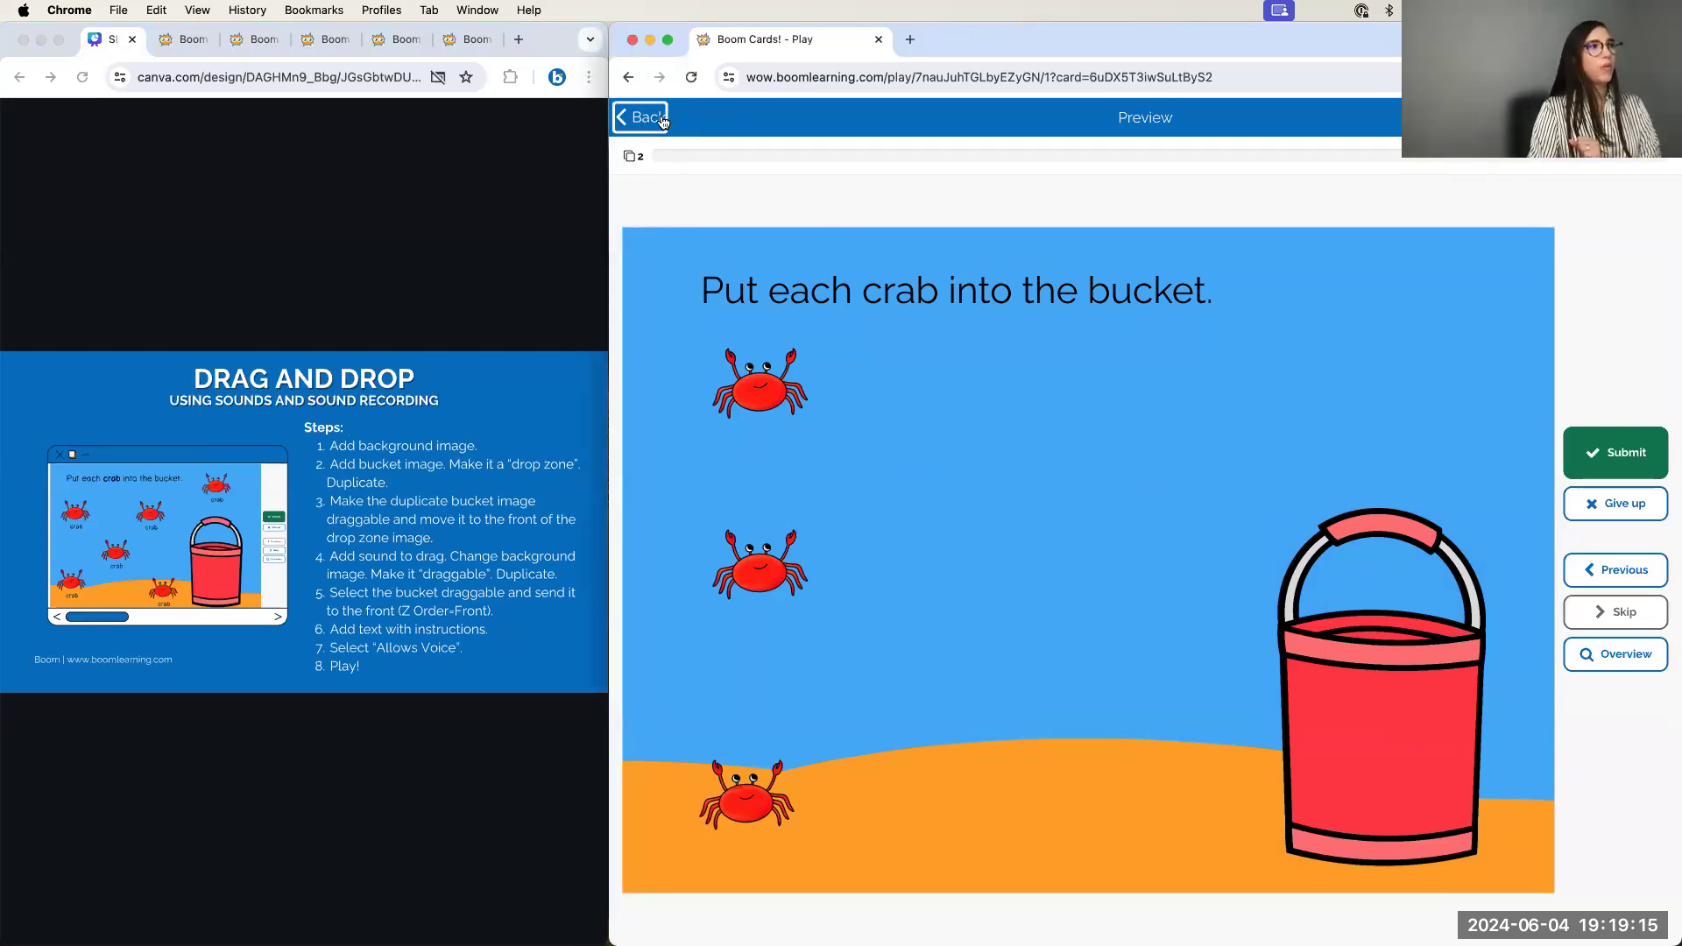
# Exit the preview and duplicate card 2 into a new third card
pyautogui.click(648, 117)
pyautogui.click(1235, 544)
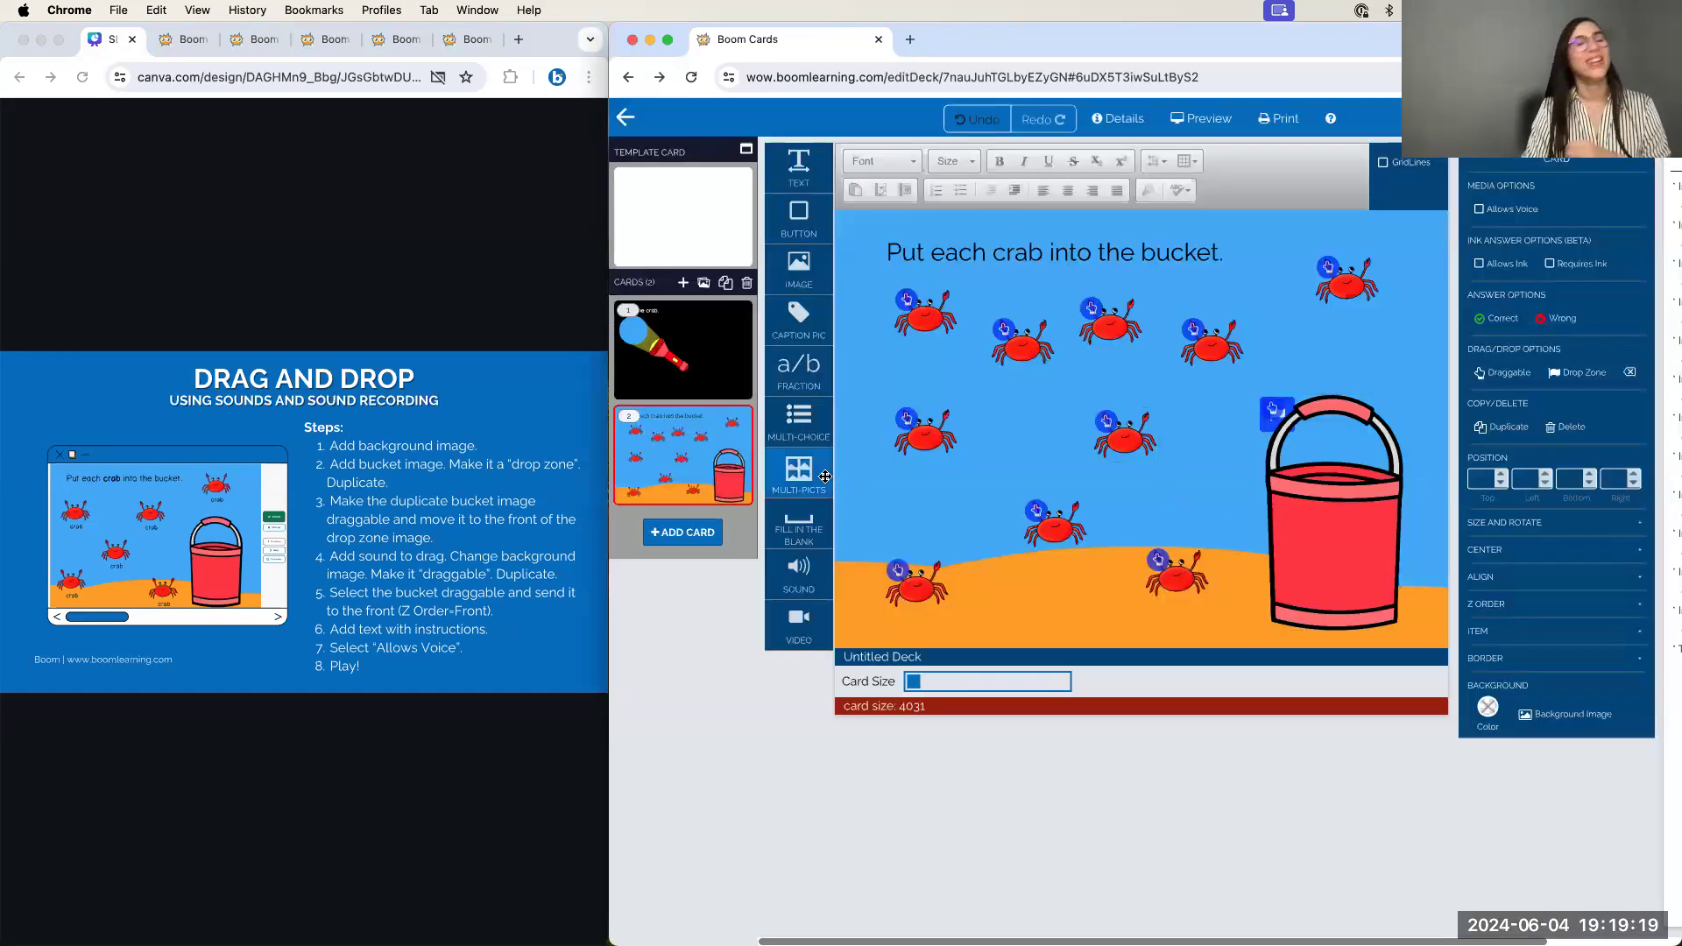
pyautogui.click(726, 284)
# Delete all the crabs from card 3, leaving only the instruction and bucket
pyautogui.moveTo(874, 302); pyautogui.dragTo(1185, 631)
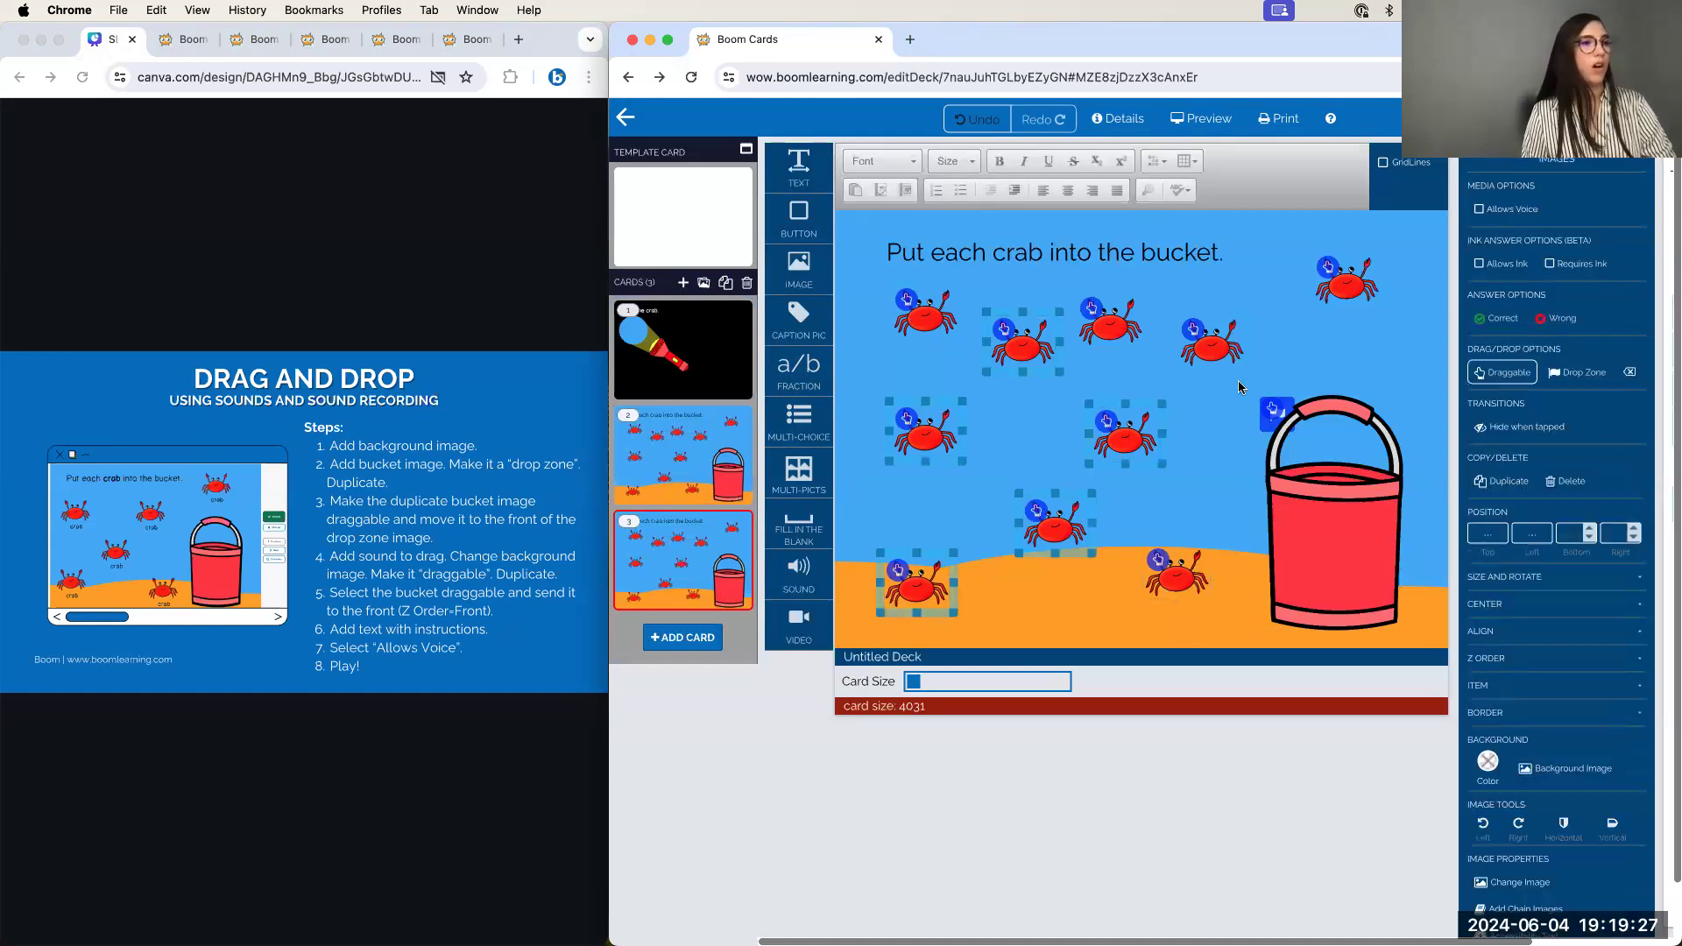
pyautogui.click(1560, 482)
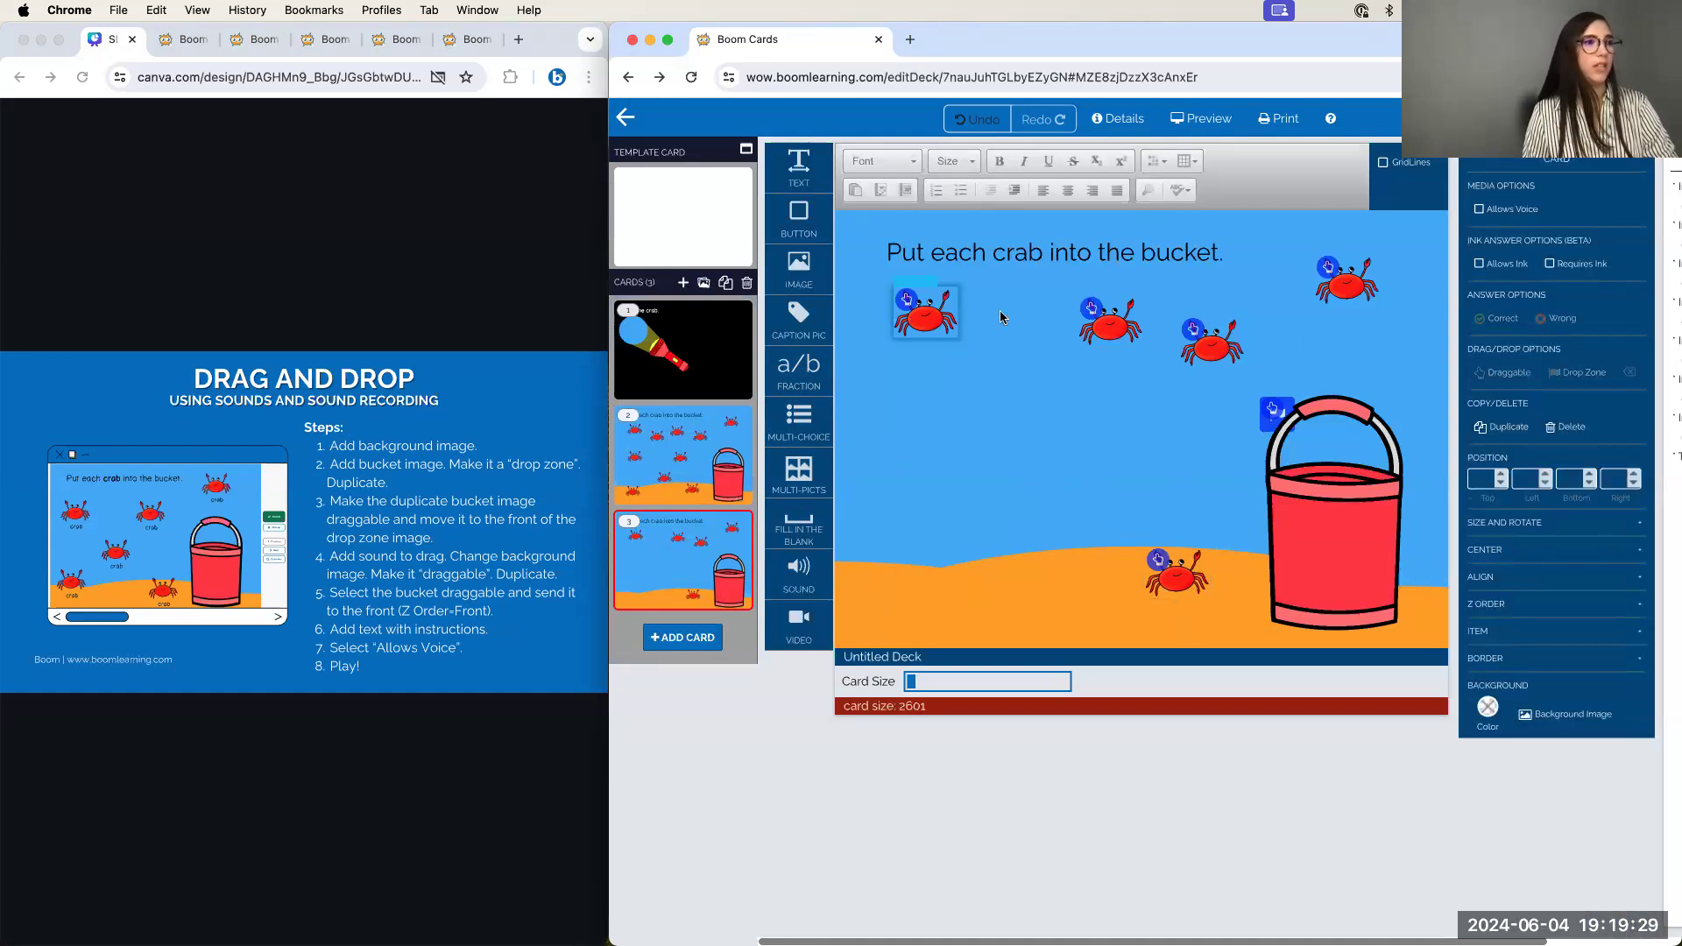
pyautogui.click(1349, 282)
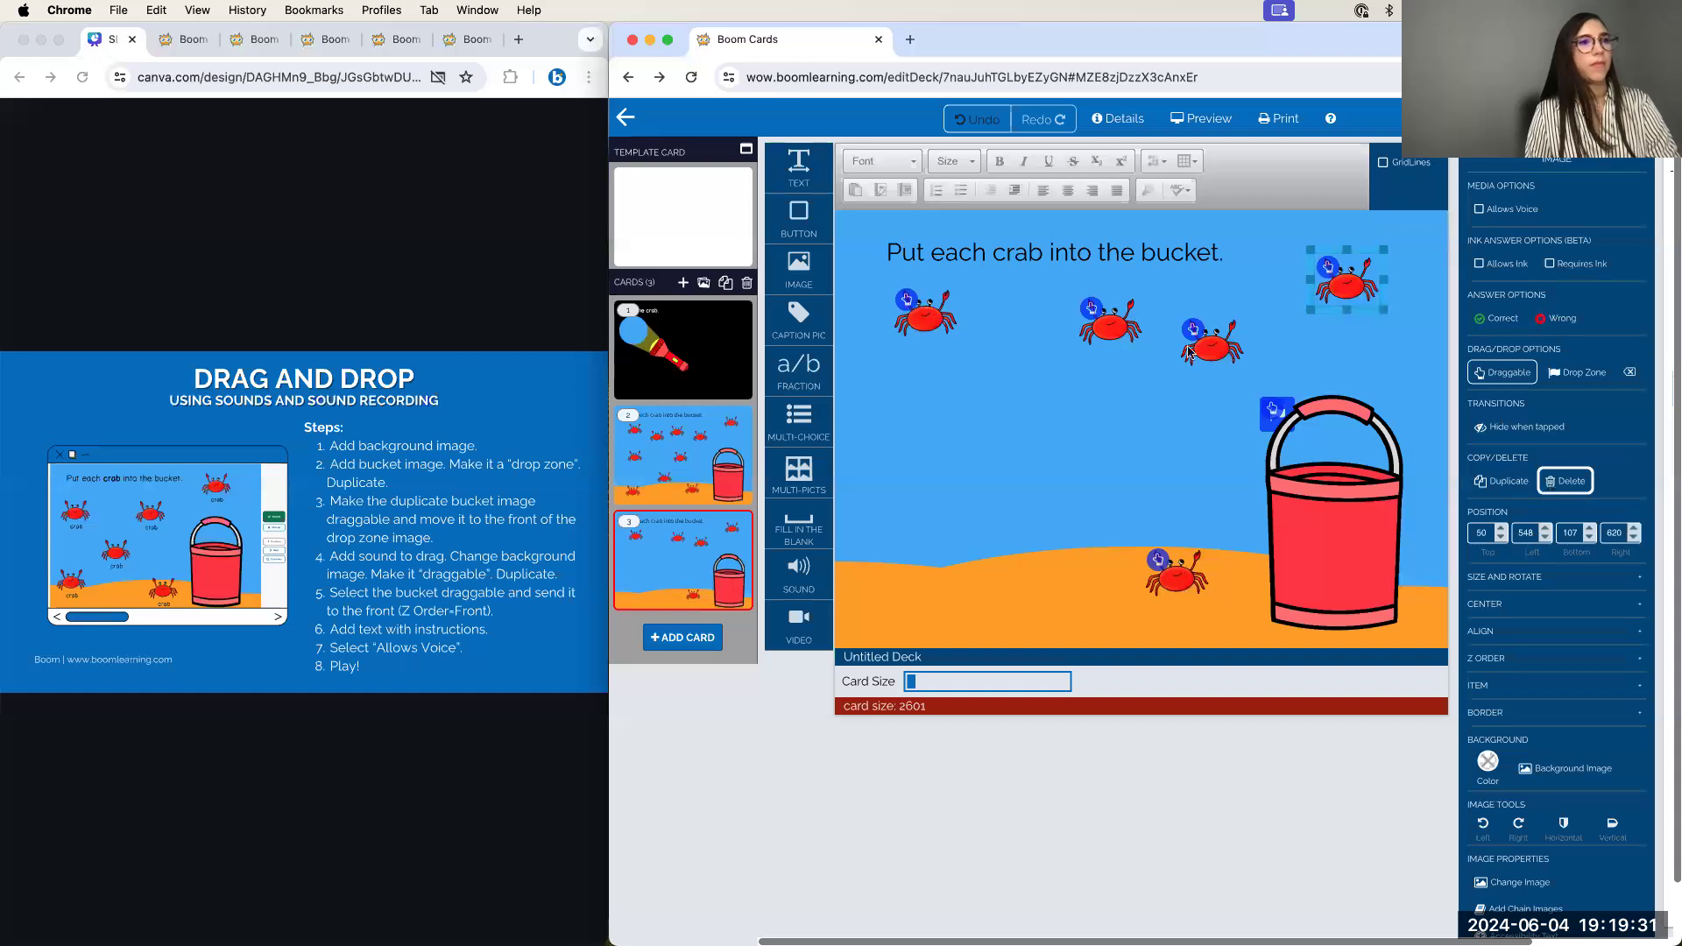
pyautogui.click(1566, 481)
pyautogui.click(1566, 481)
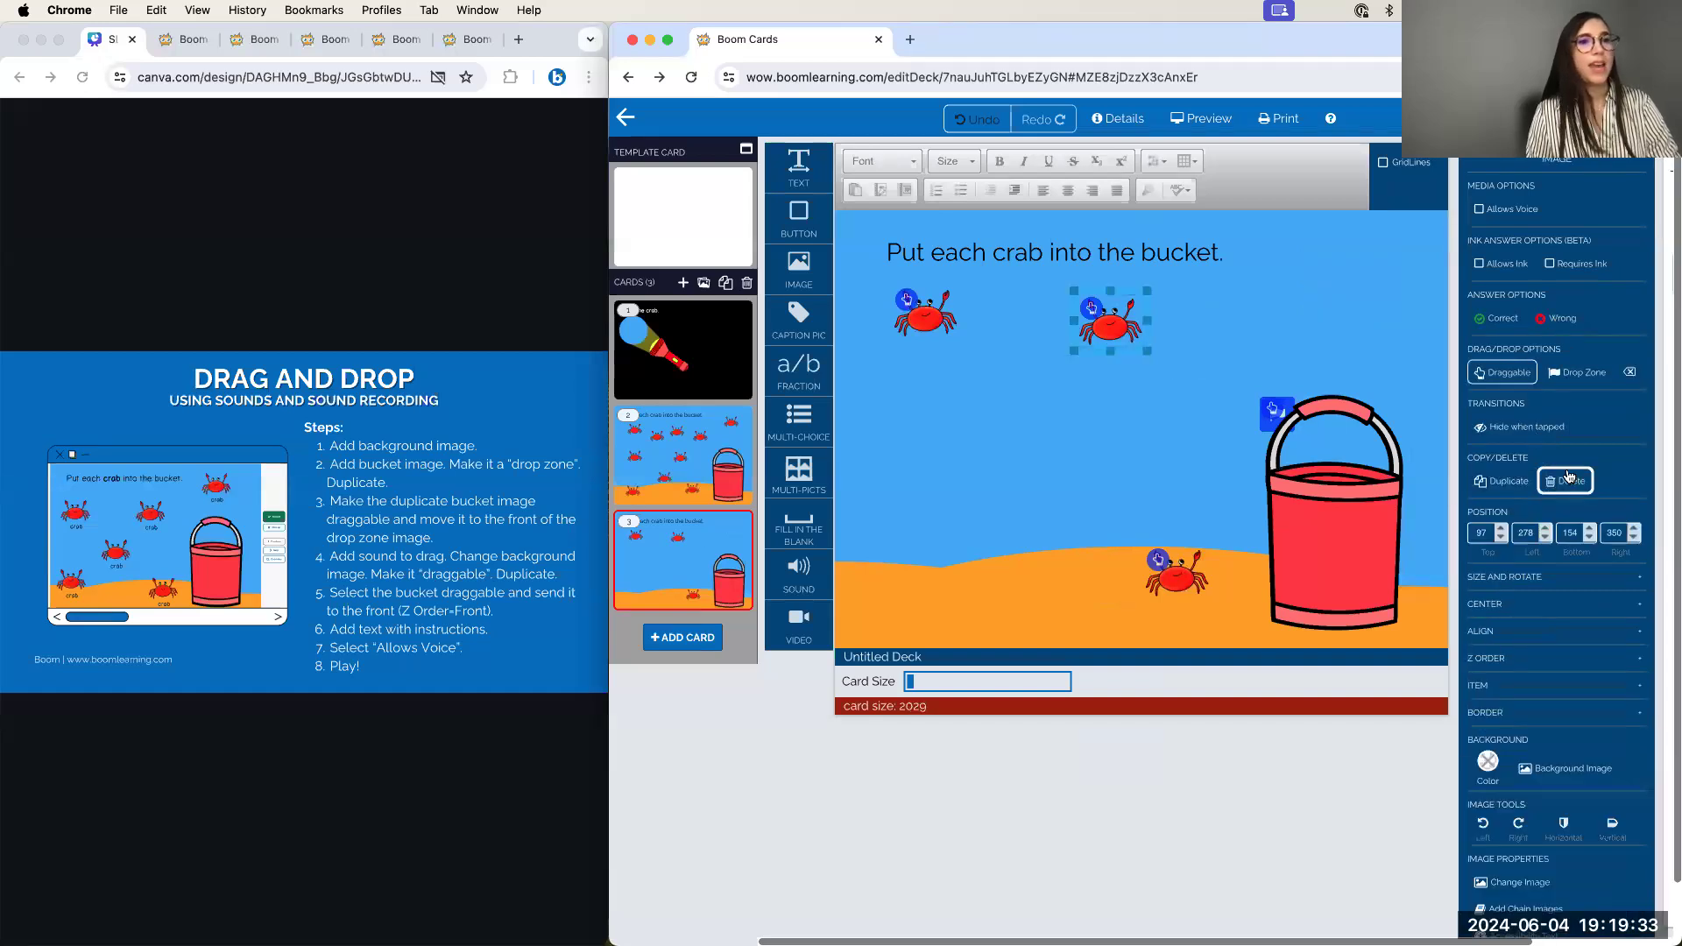
pyautogui.click(1566, 481)
pyautogui.click(1571, 481)
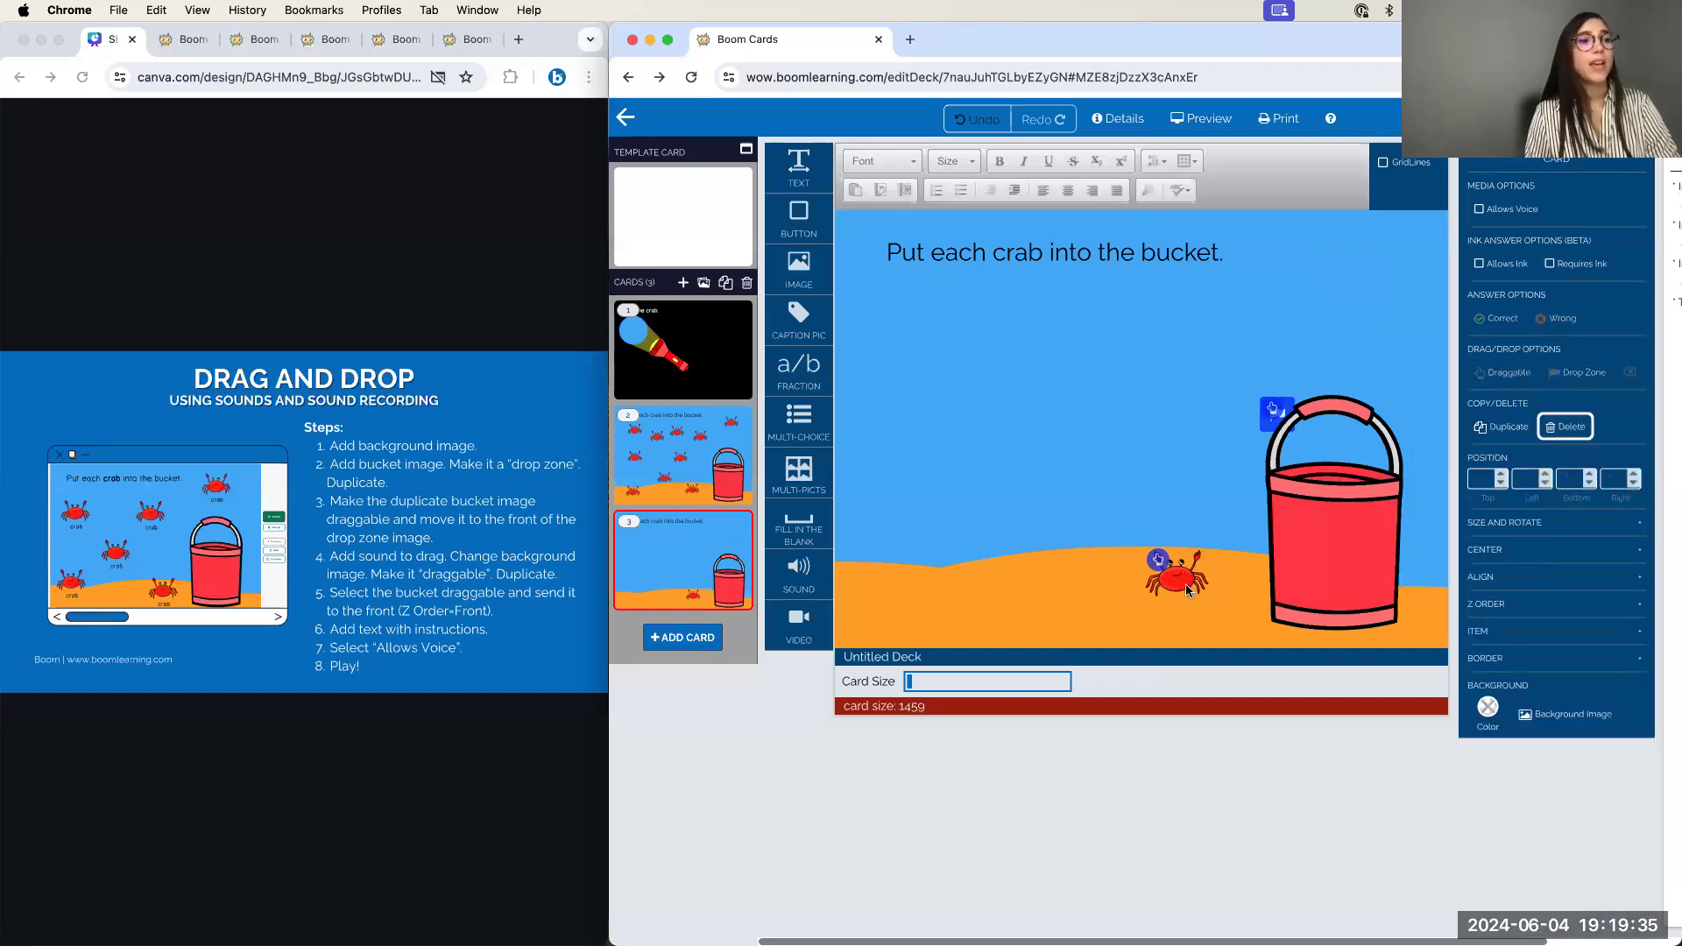
pyautogui.click(1571, 481)
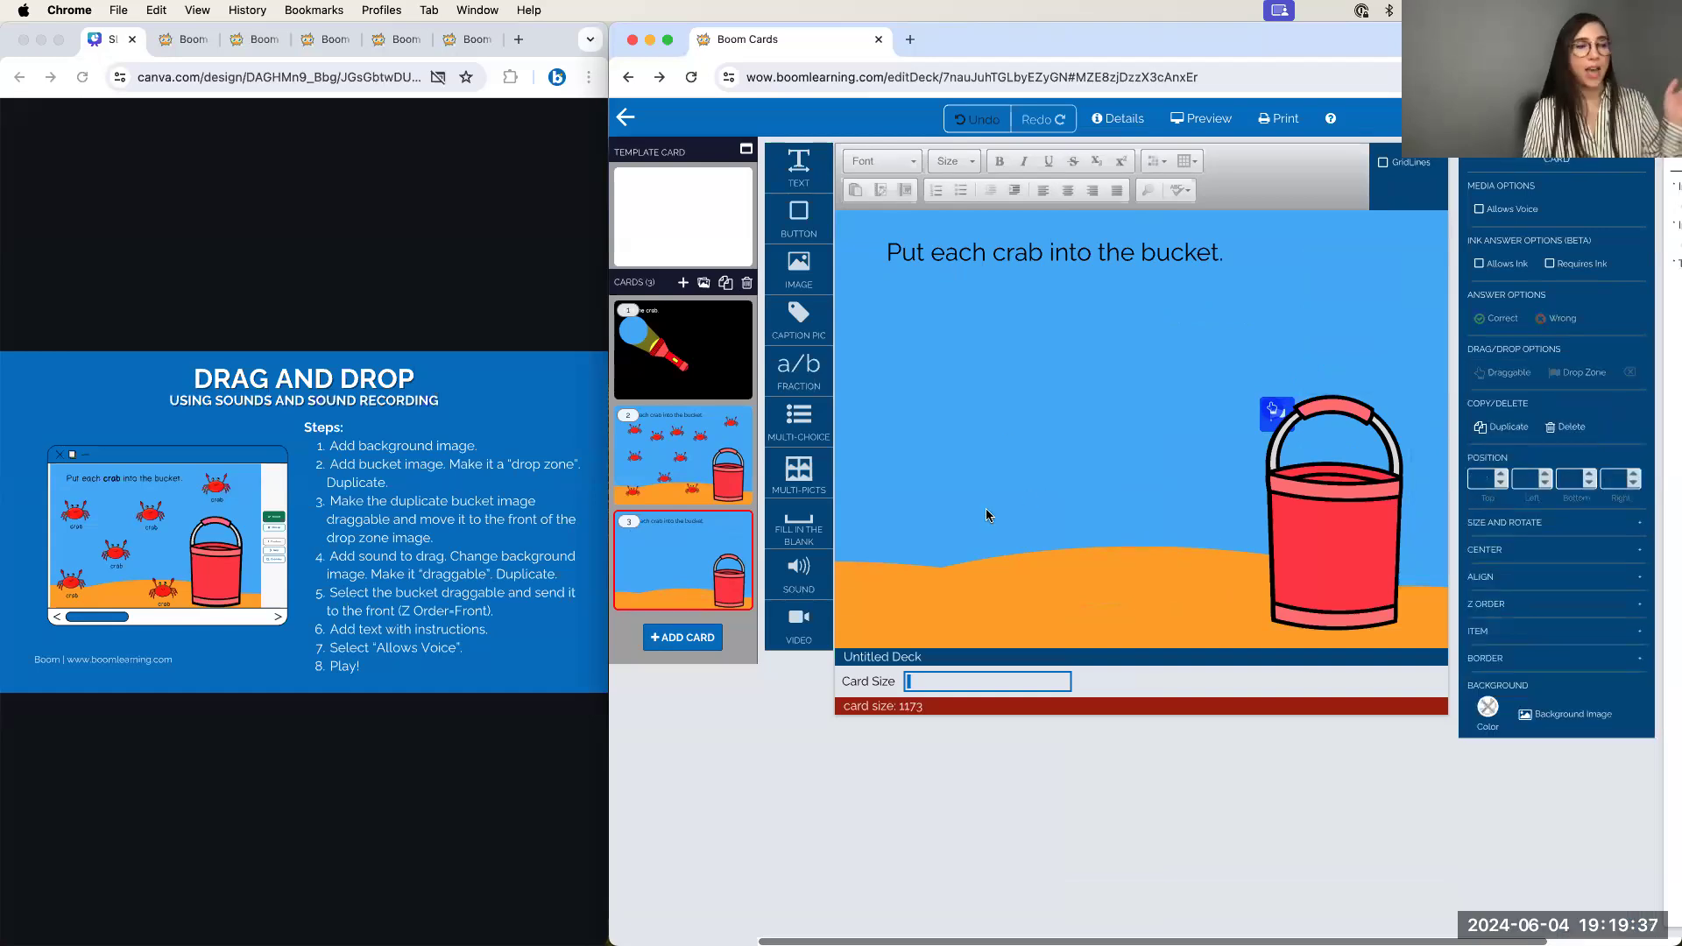
pyautogui.moveTo(798, 570); pyautogui.dragTo(946, 355)
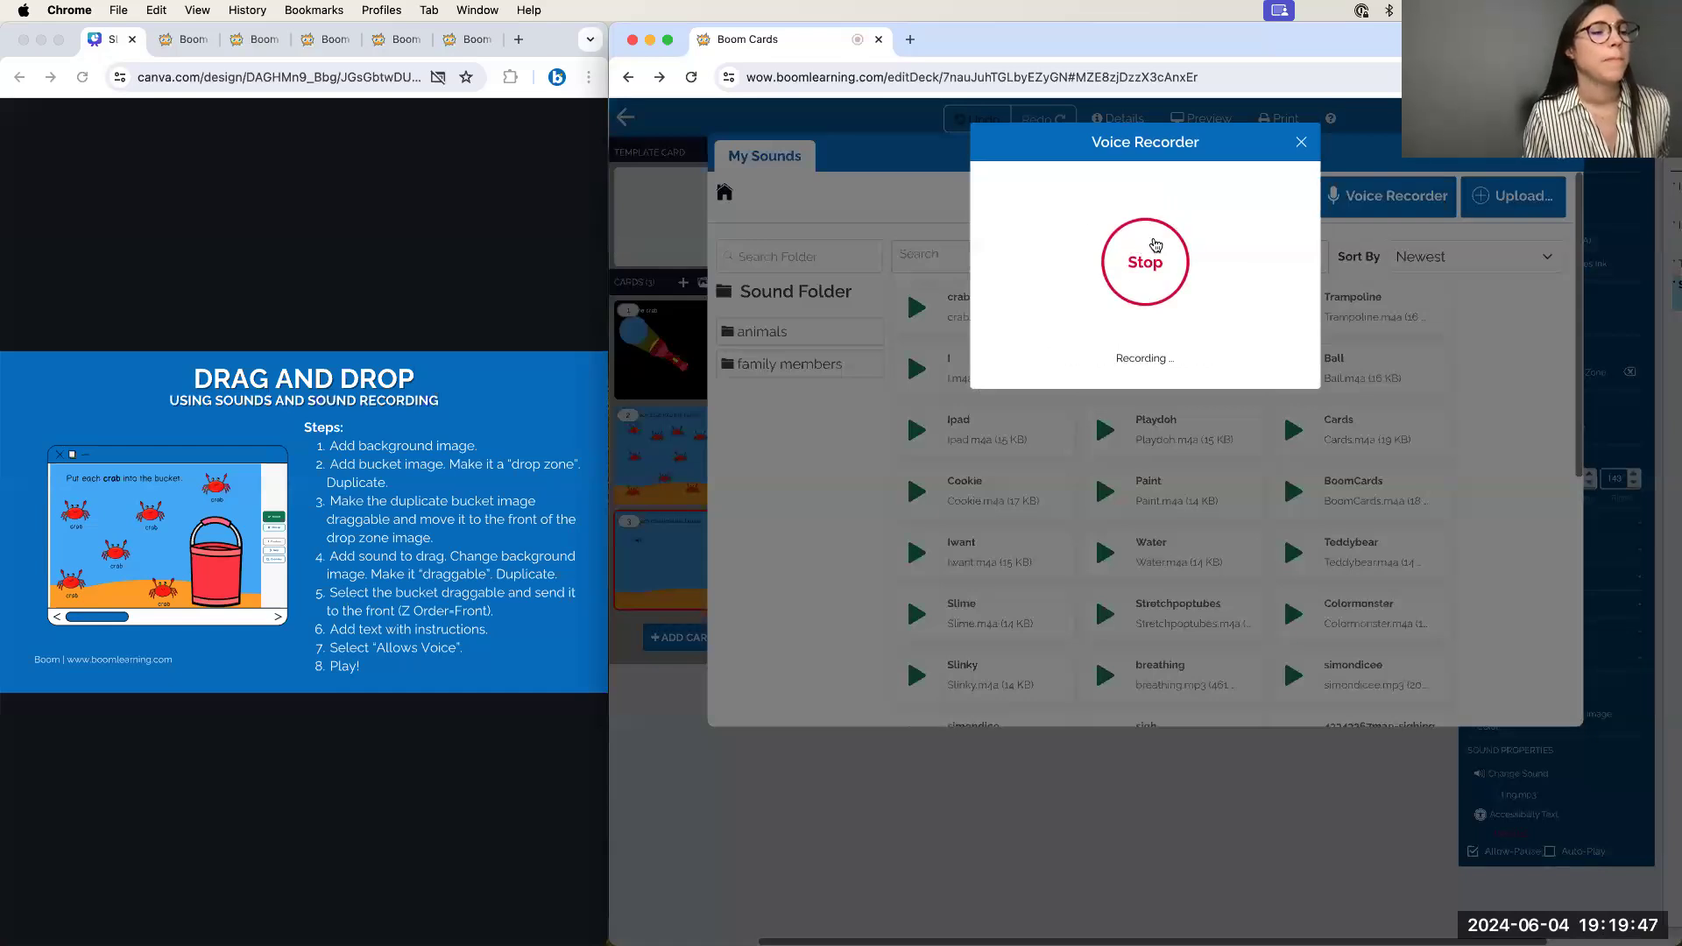
# Finish the voice recording, upload it as 'crab', assign it to the sound element, and enlarge it
pyautogui.click(1154, 255)
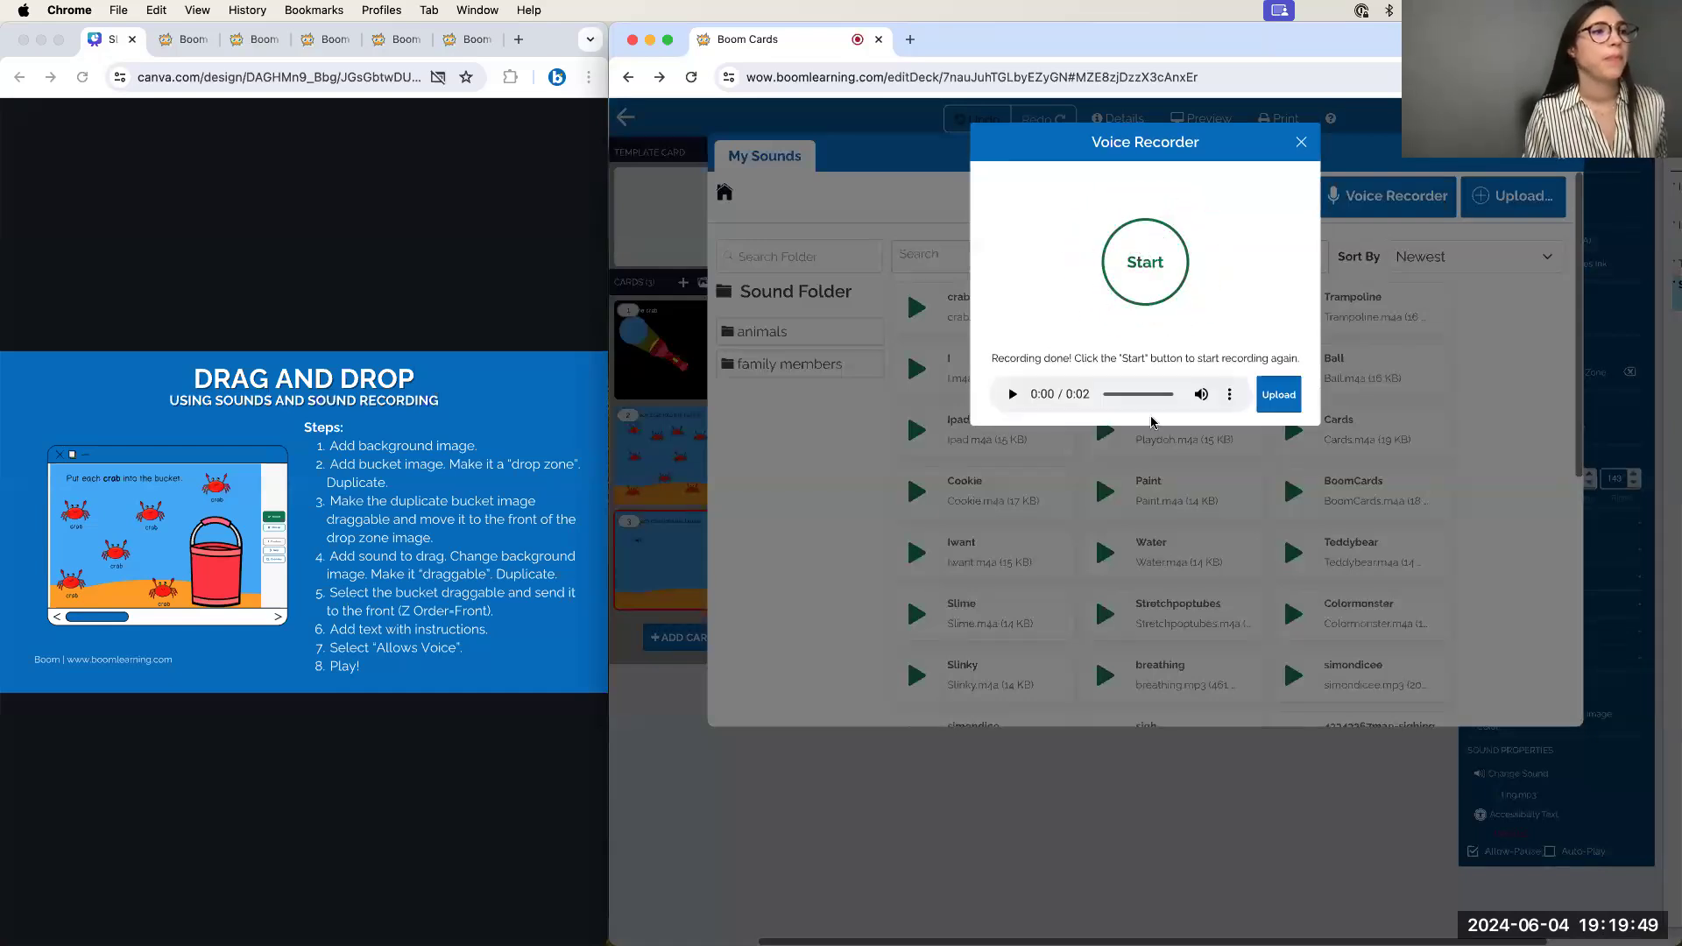
pyautogui.click(1278, 394)
pyautogui.write('crab')
pyautogui.click(1212, 575)
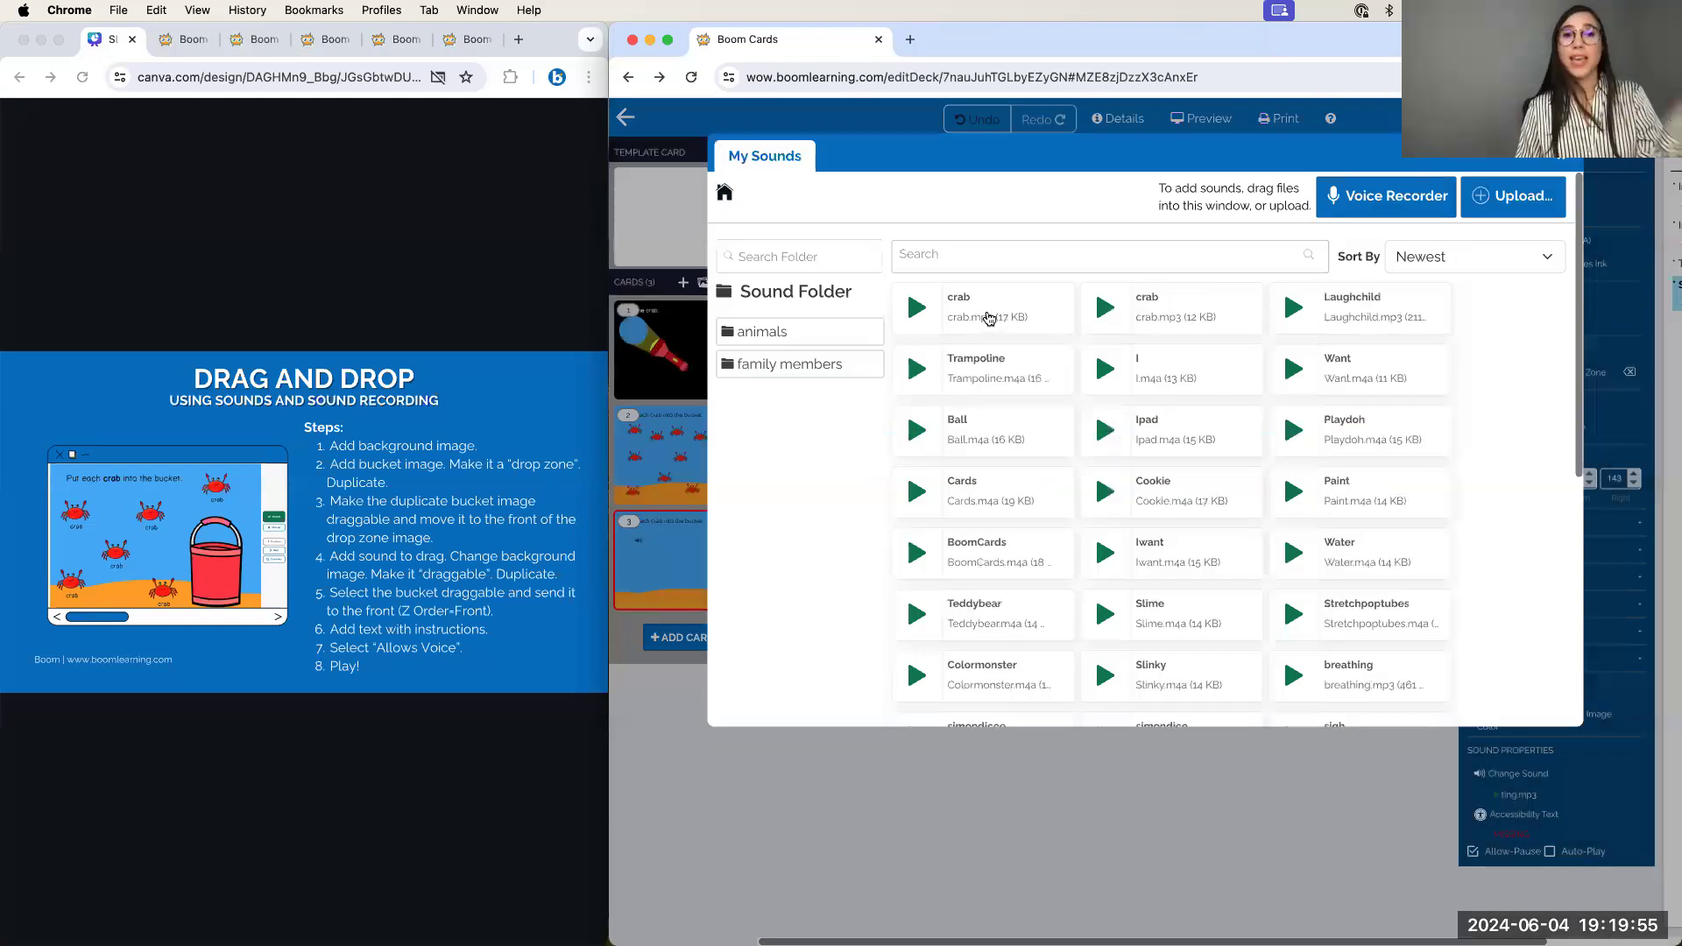
pyautogui.click(989, 317)
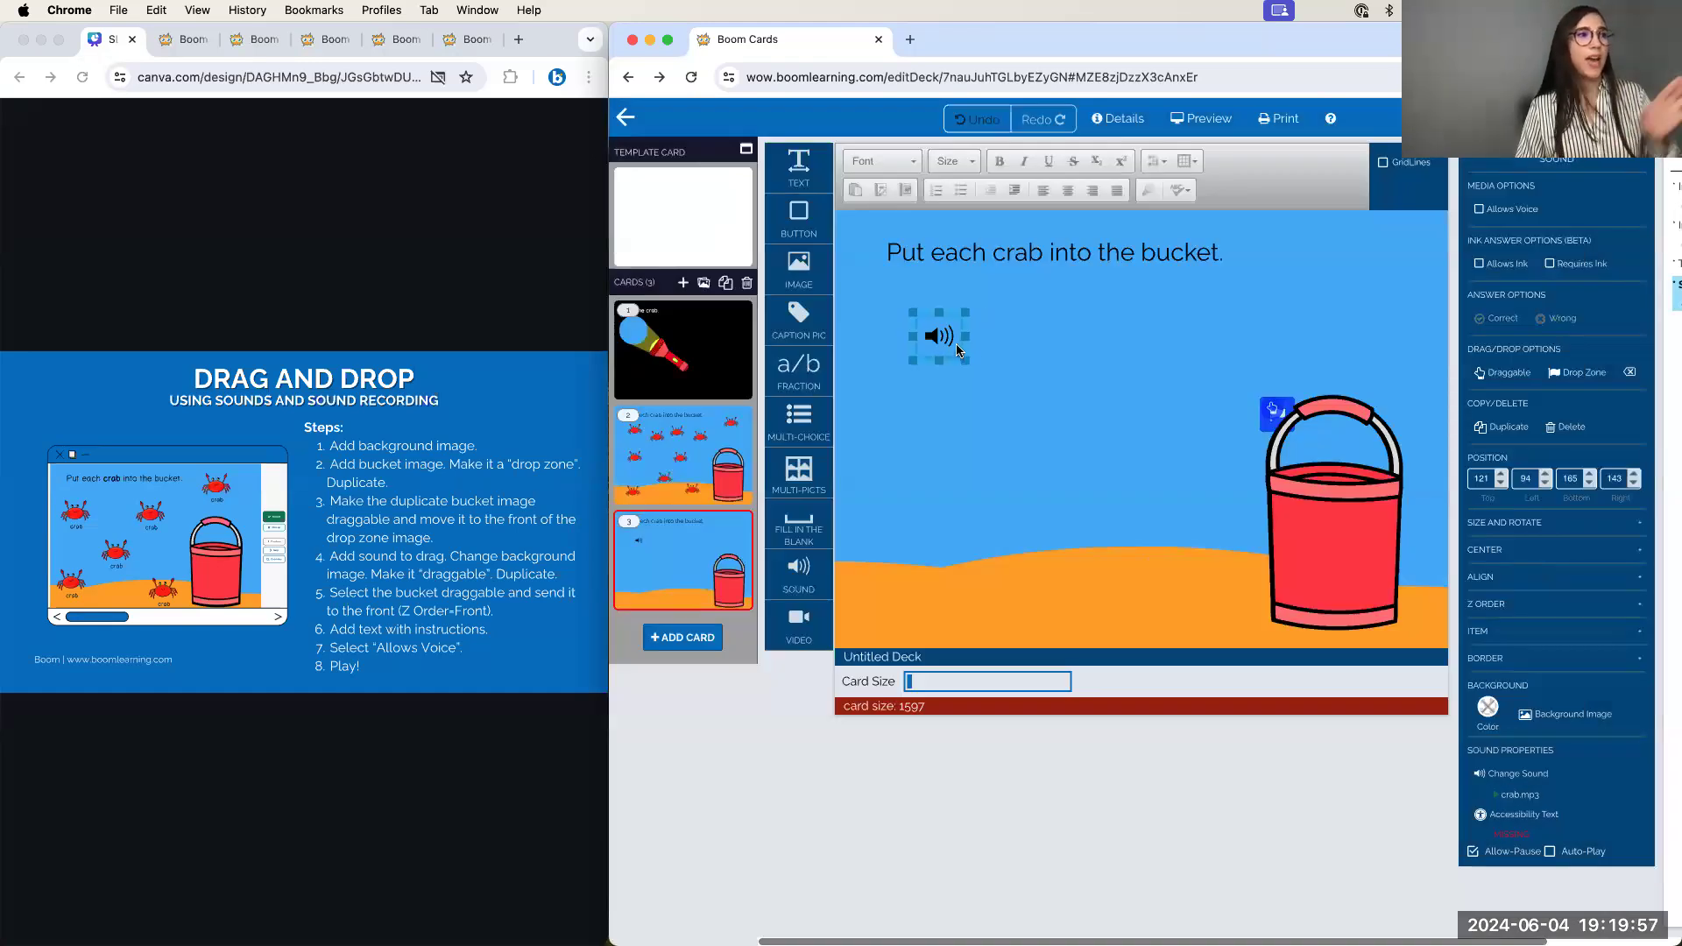
pyautogui.moveTo(965, 361); pyautogui.dragTo(997, 400)
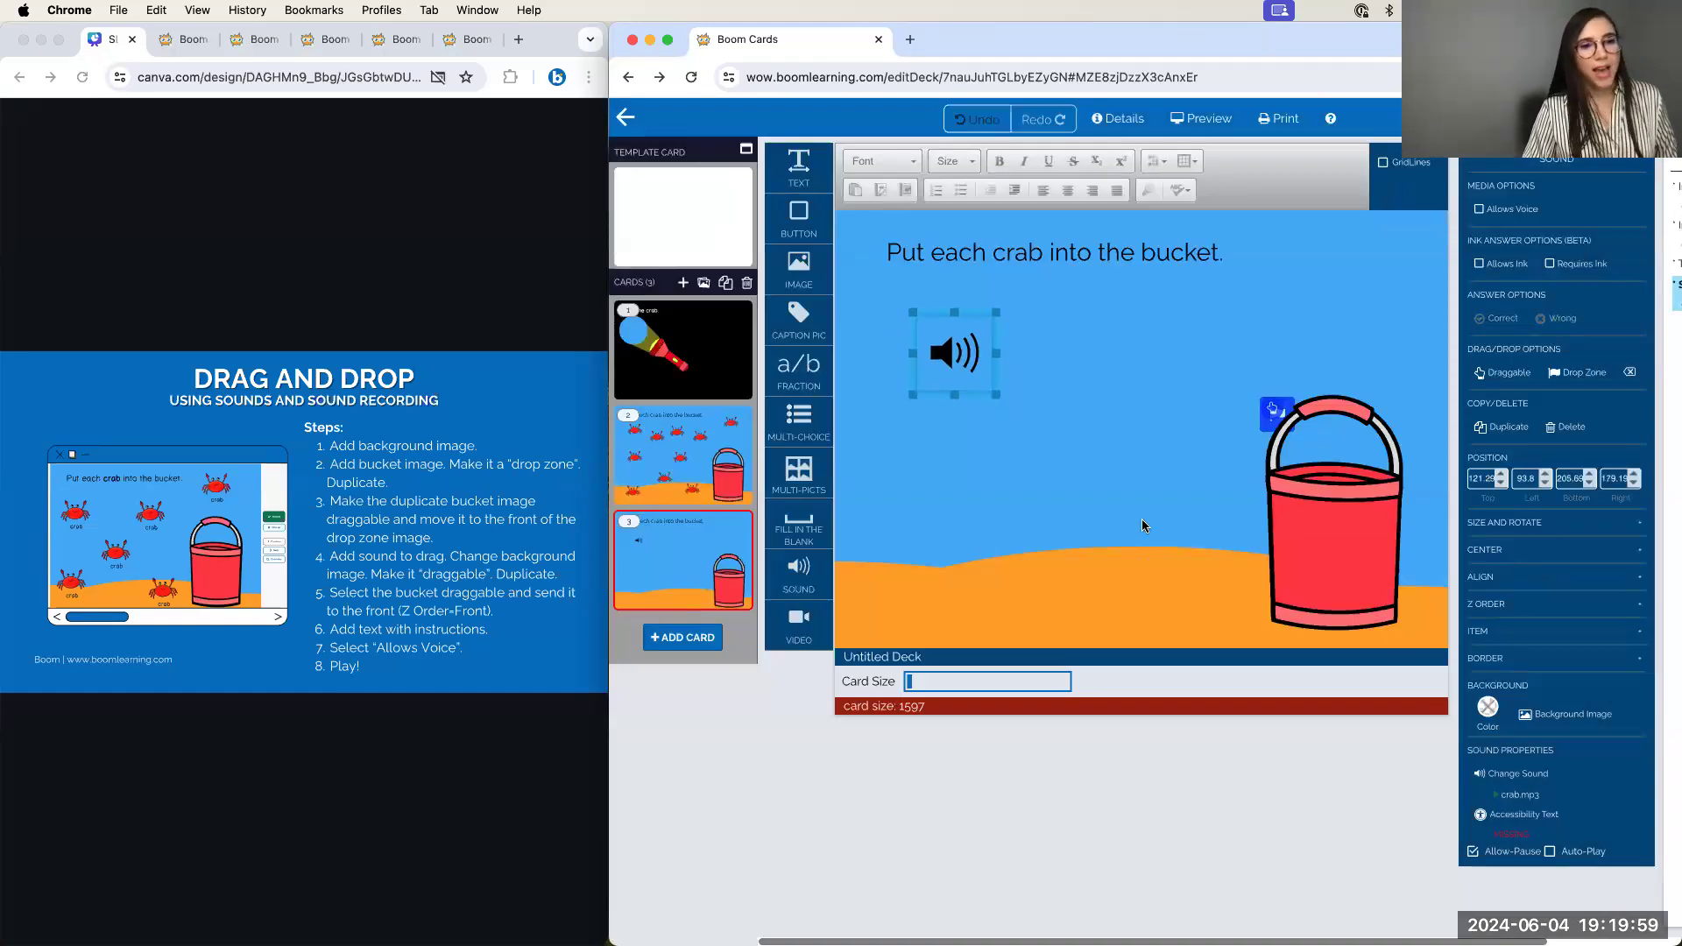
# Give the sound element the Crab picture and make it draggable
pyautogui.click(1548, 718)
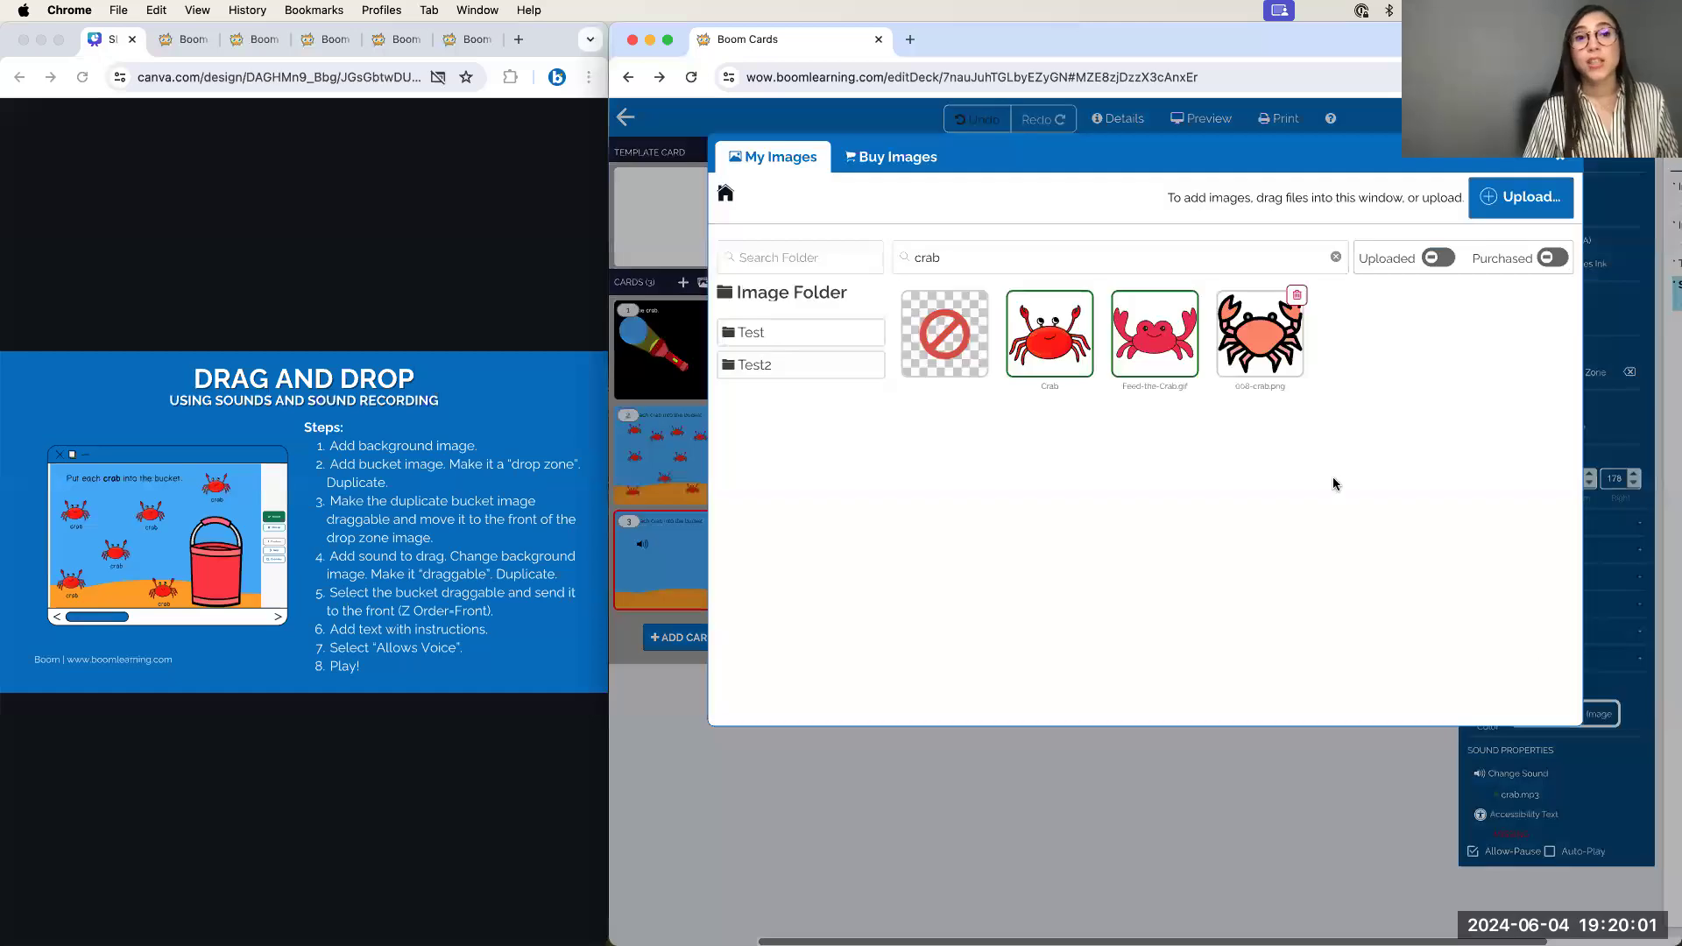
pyautogui.click(1071, 348)
pyautogui.click(997, 399)
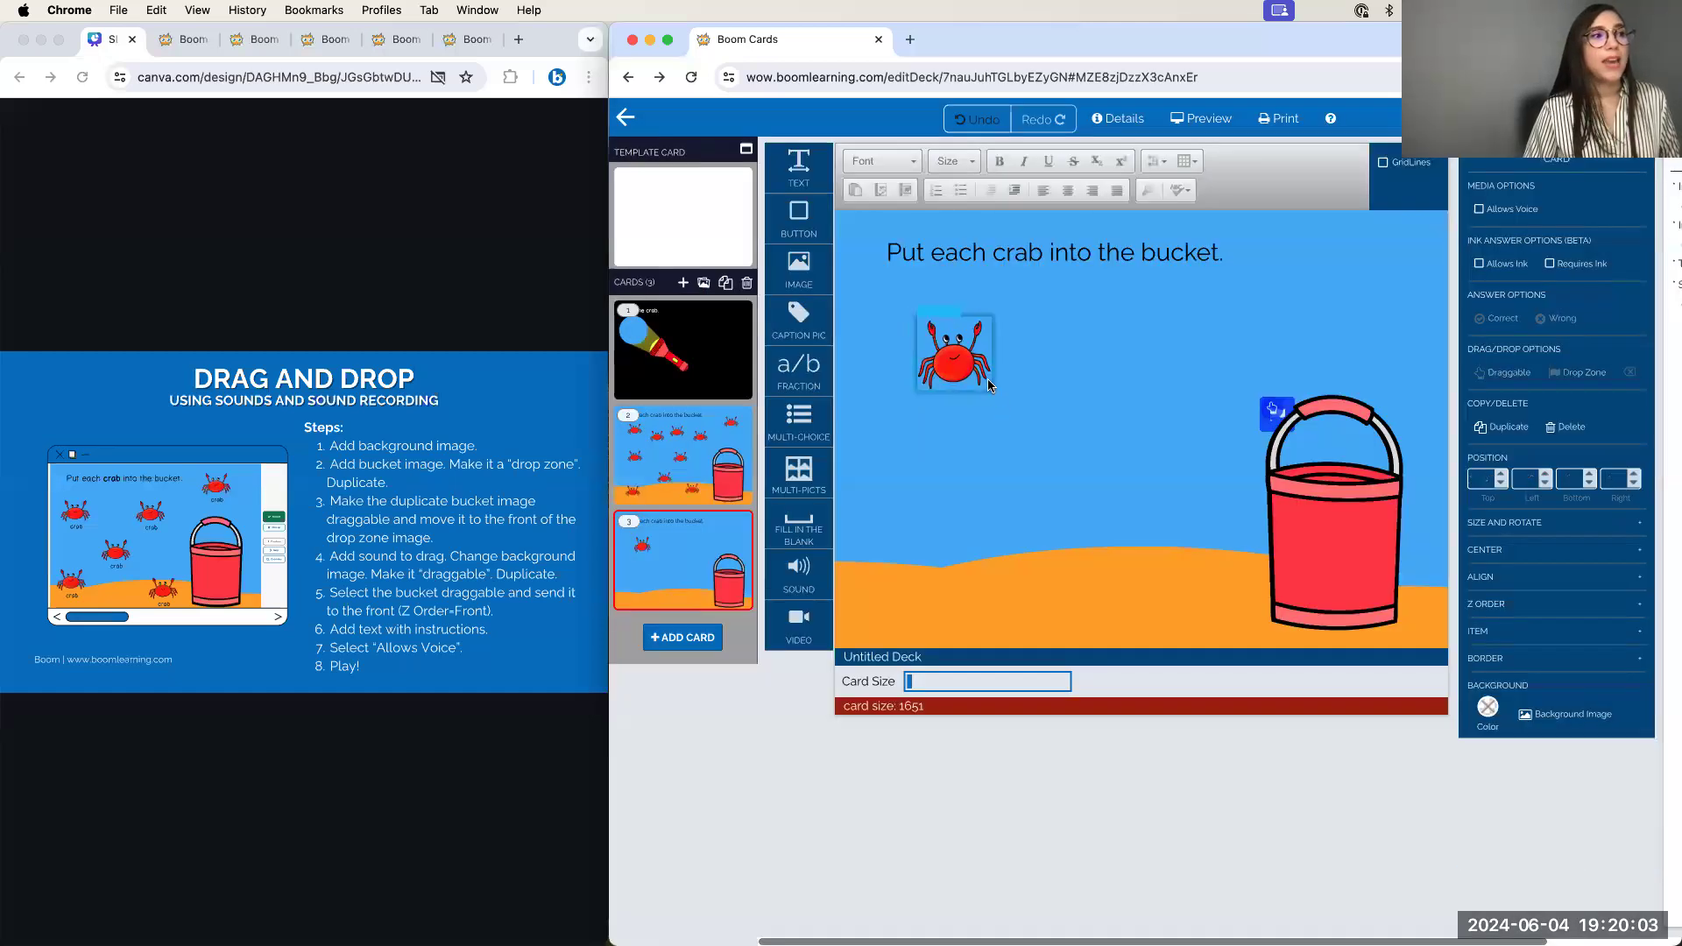
pyautogui.click(989, 386)
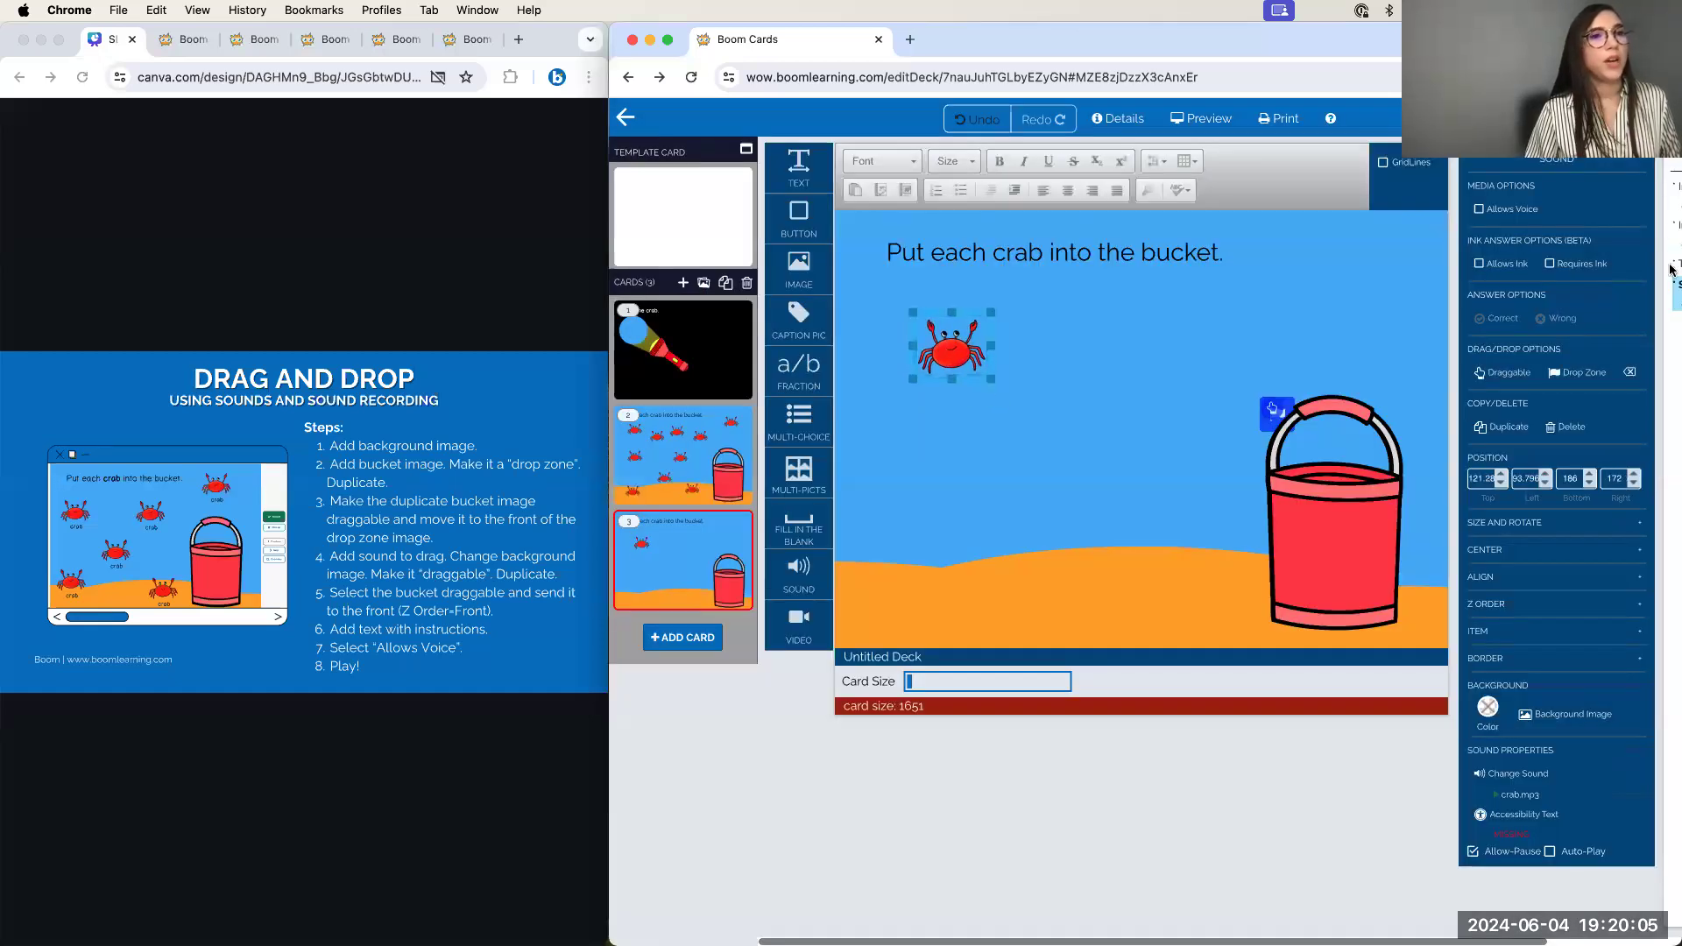
pyautogui.click(1503, 372)
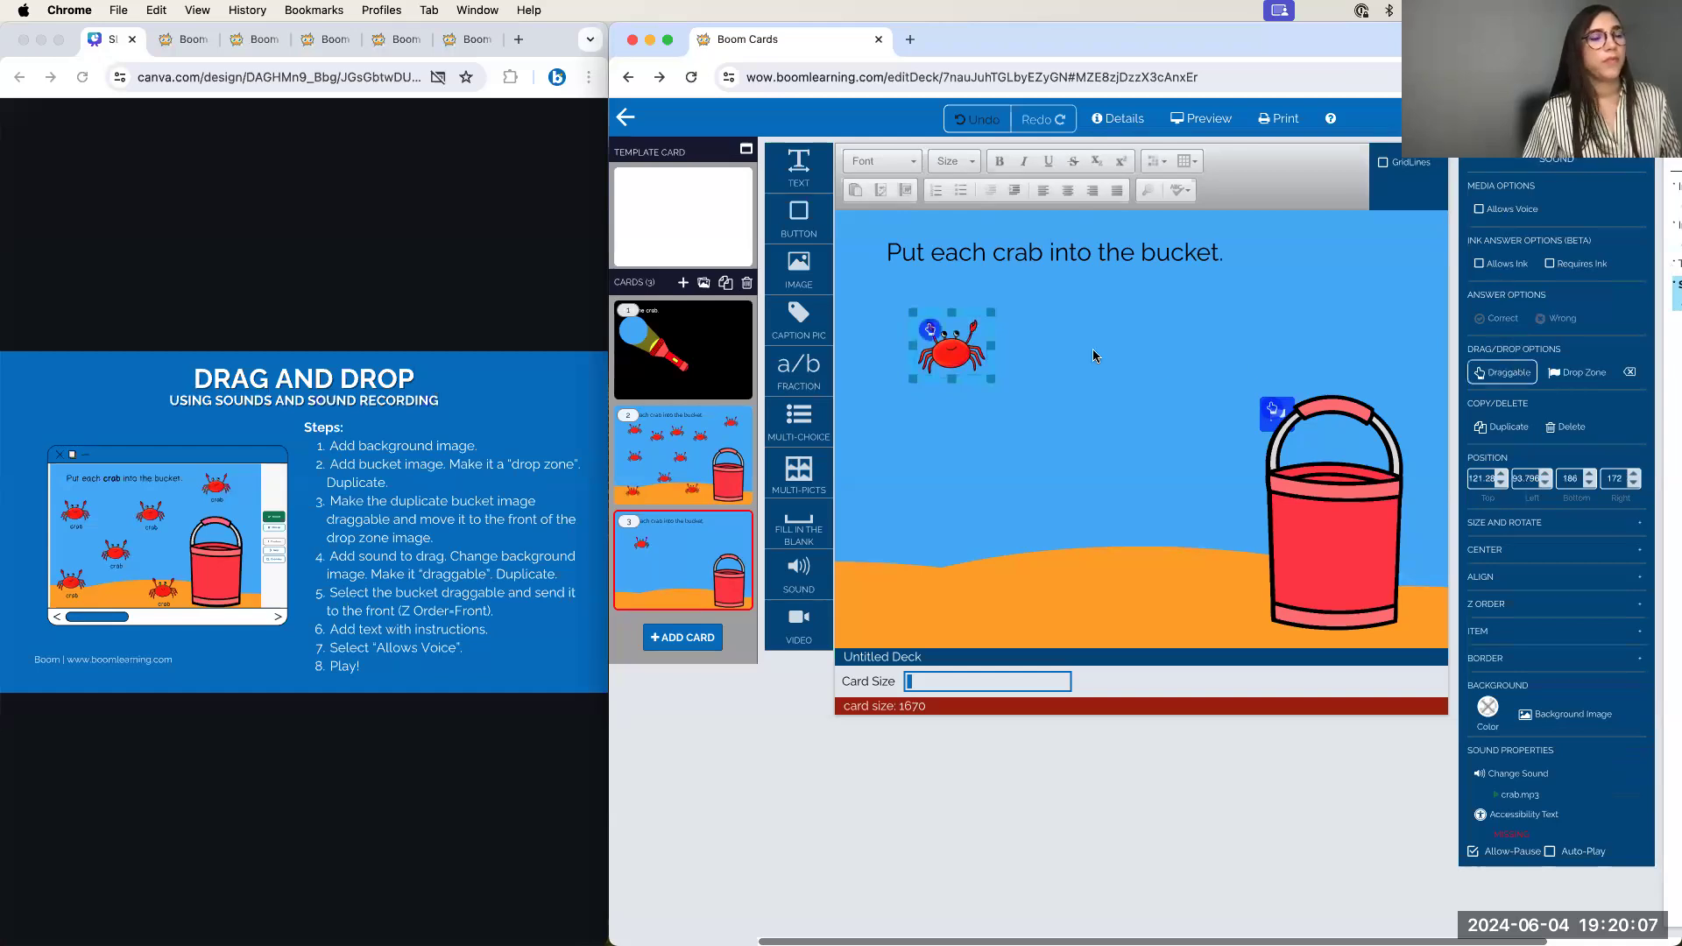
pyautogui.click(1106, 350)
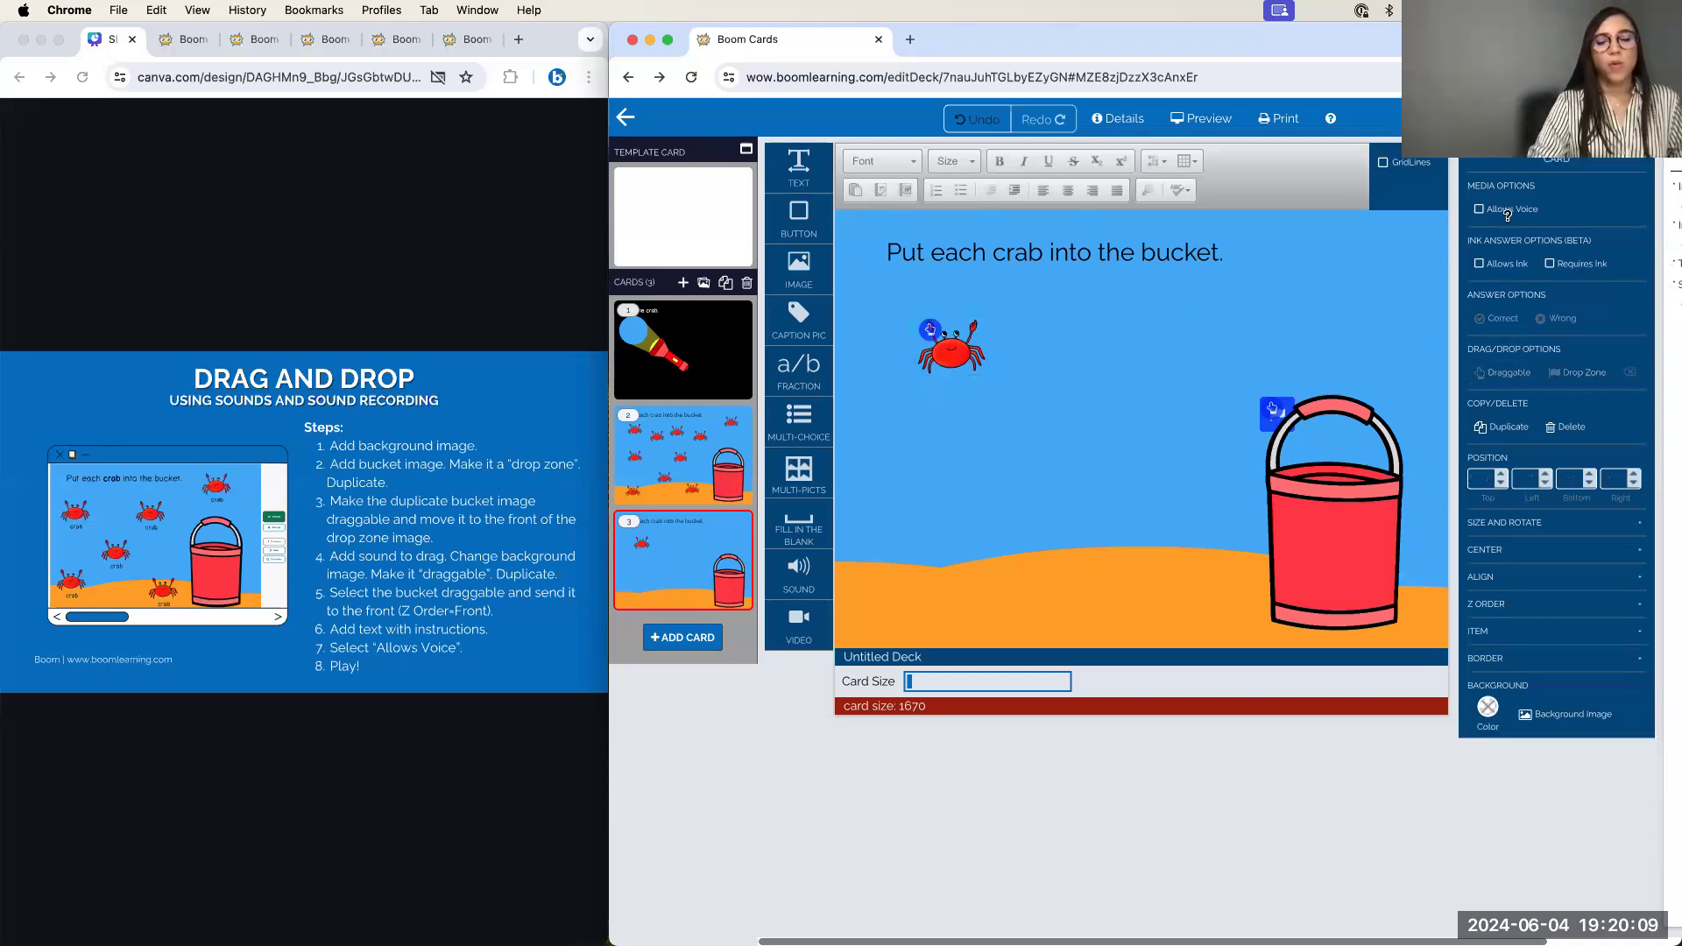
# Preview card 3 as a student, then go back to the editor
pyautogui.scroll(2, 1508, 221)
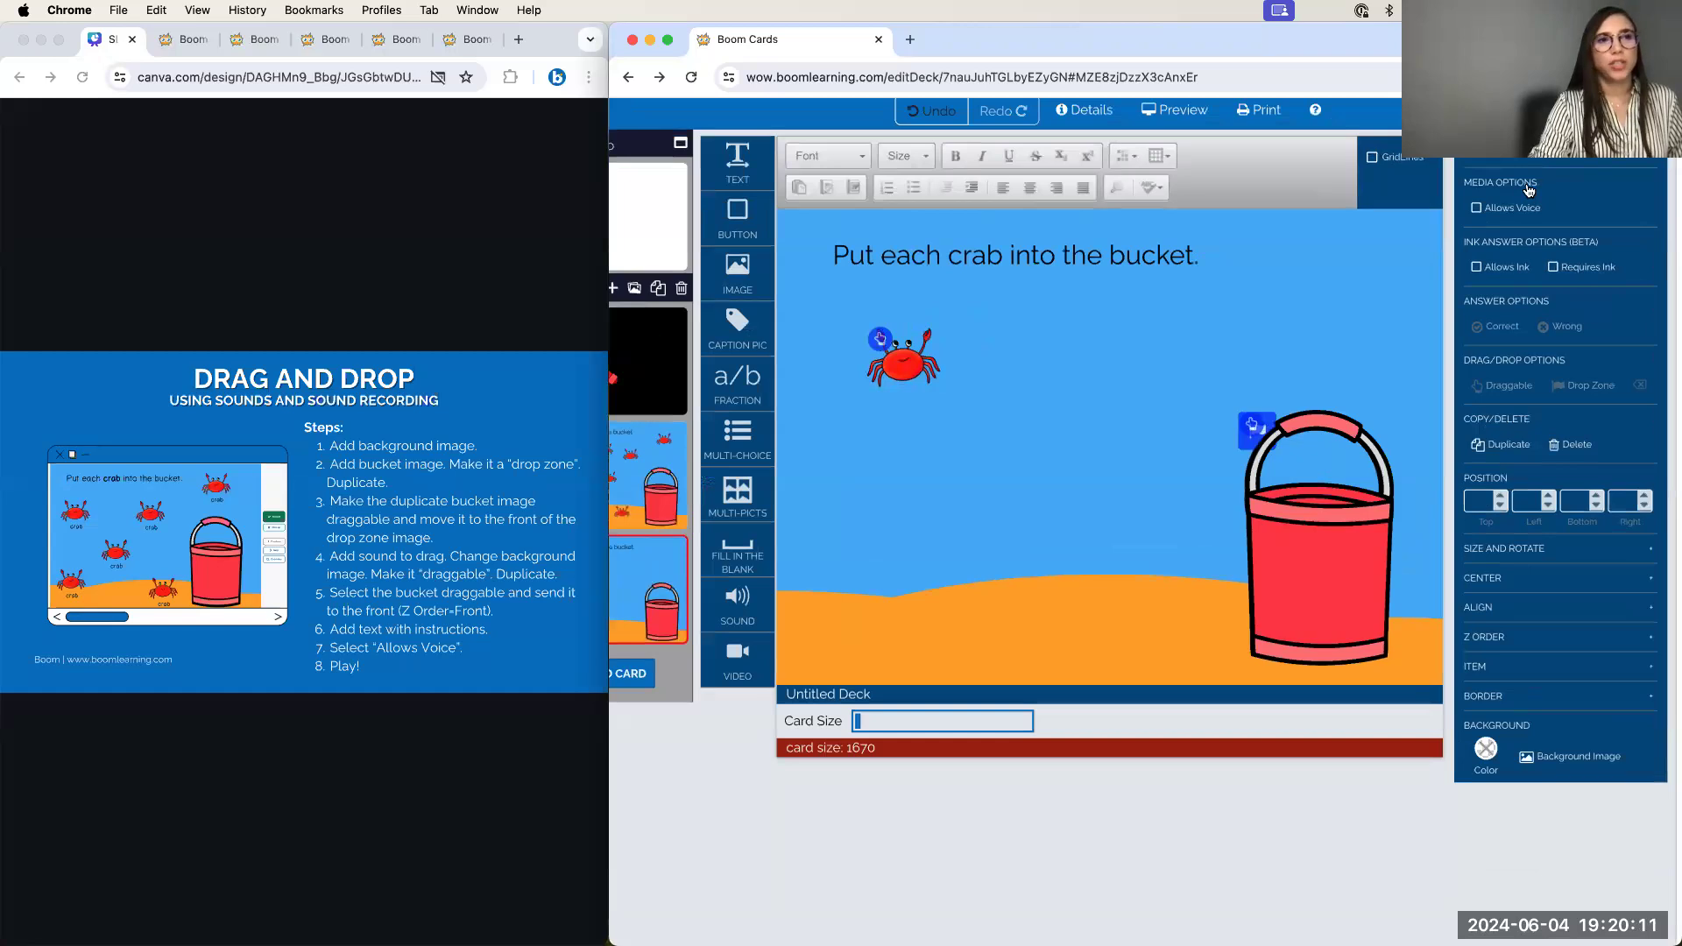
pyautogui.scroll(5, 1529, 190)
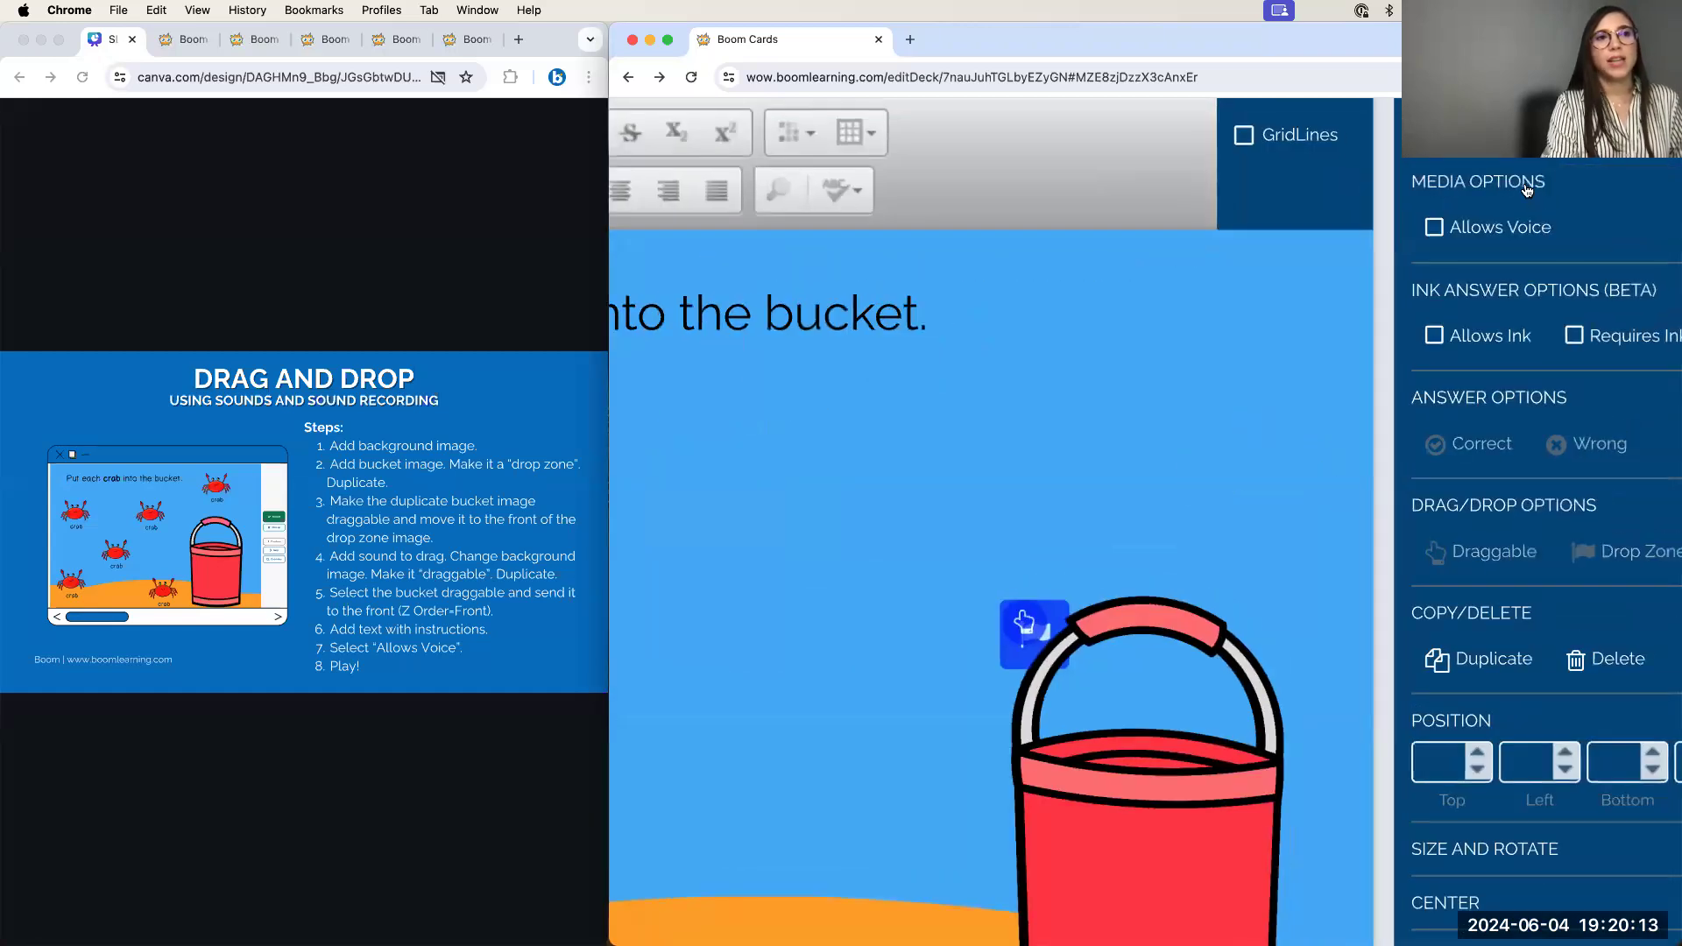
pyautogui.scroll(-5, 1526, 190)
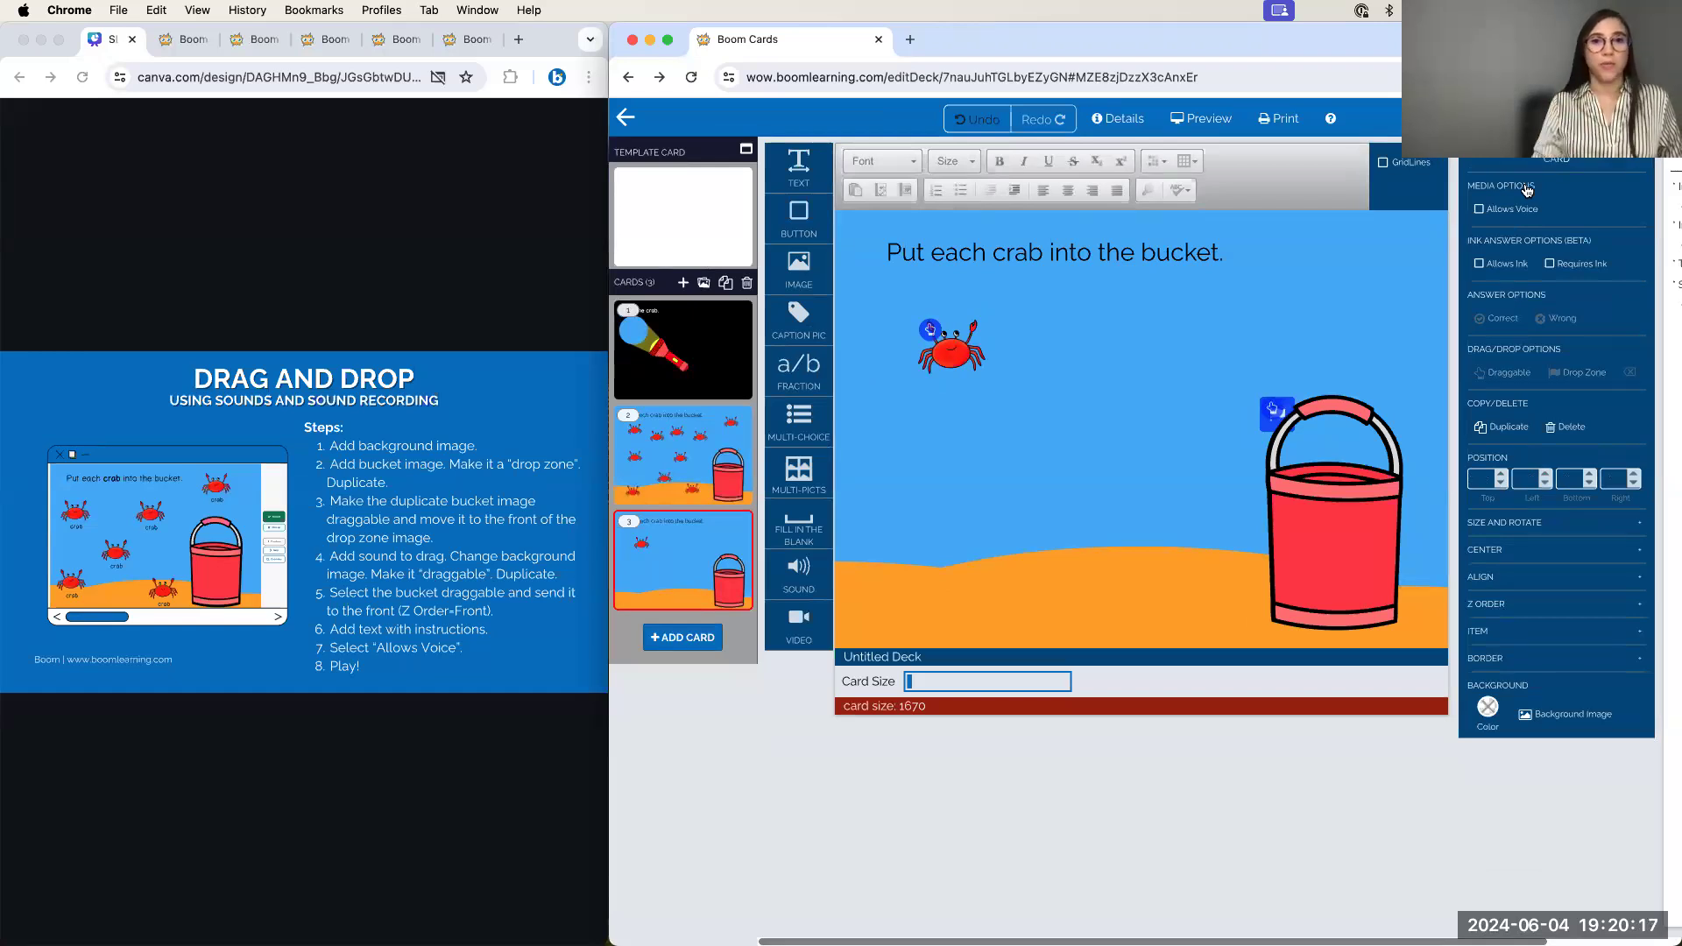
pyautogui.click(1195, 119)
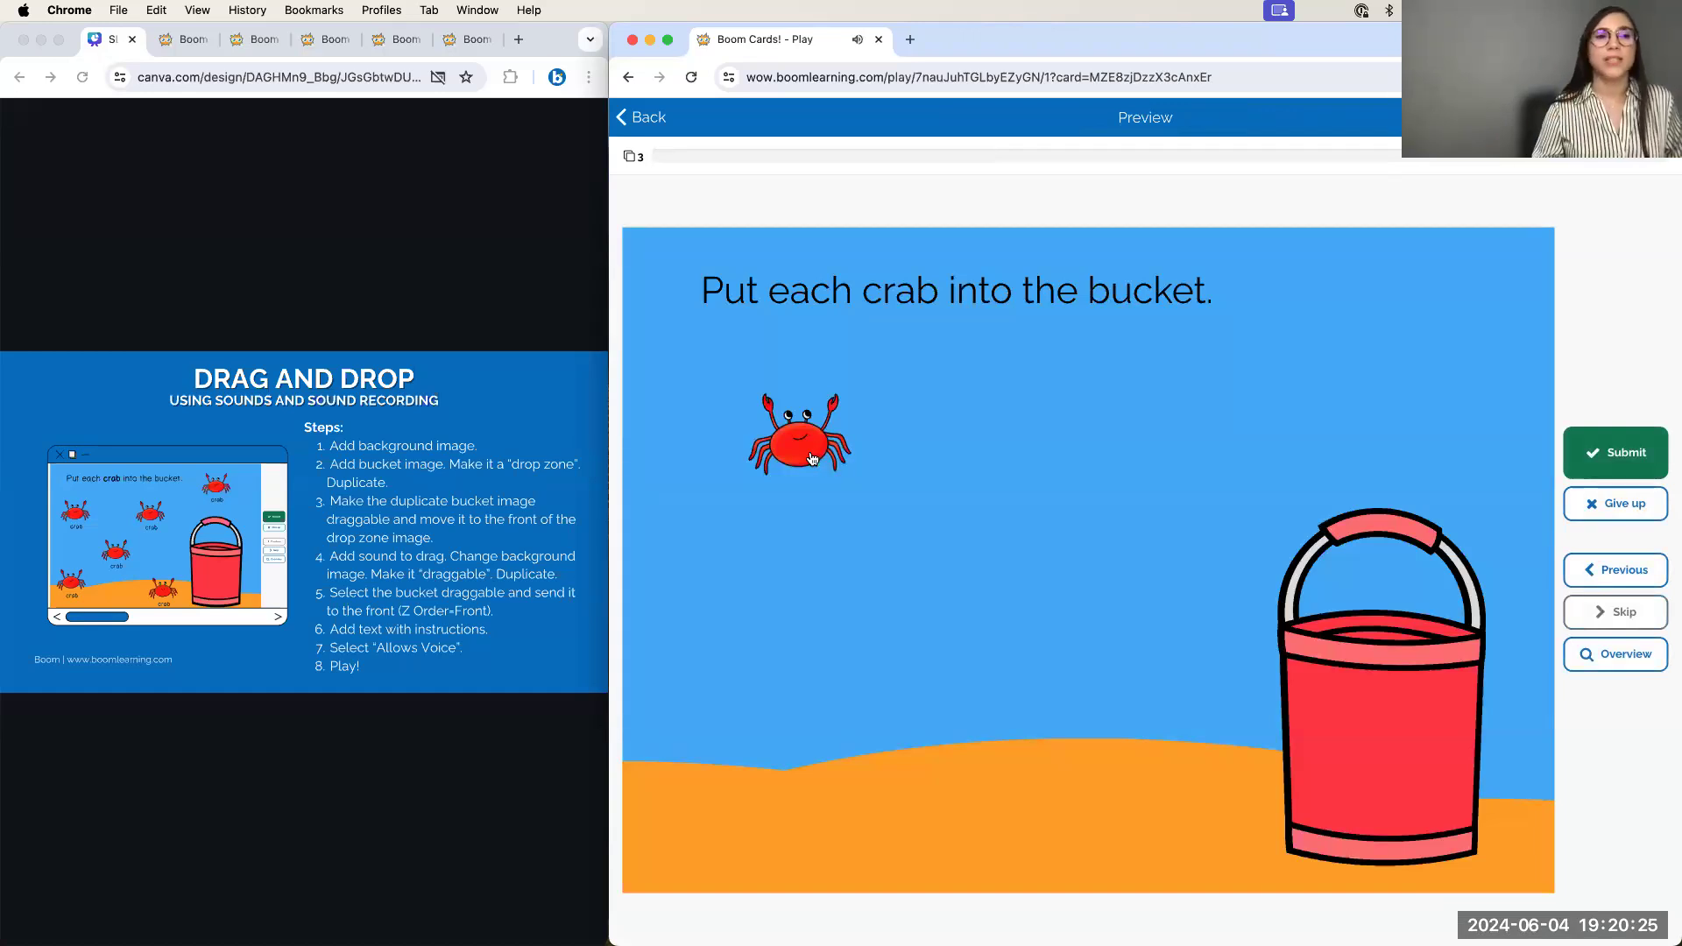
pyautogui.click(649, 118)
pyautogui.click(1230, 541)
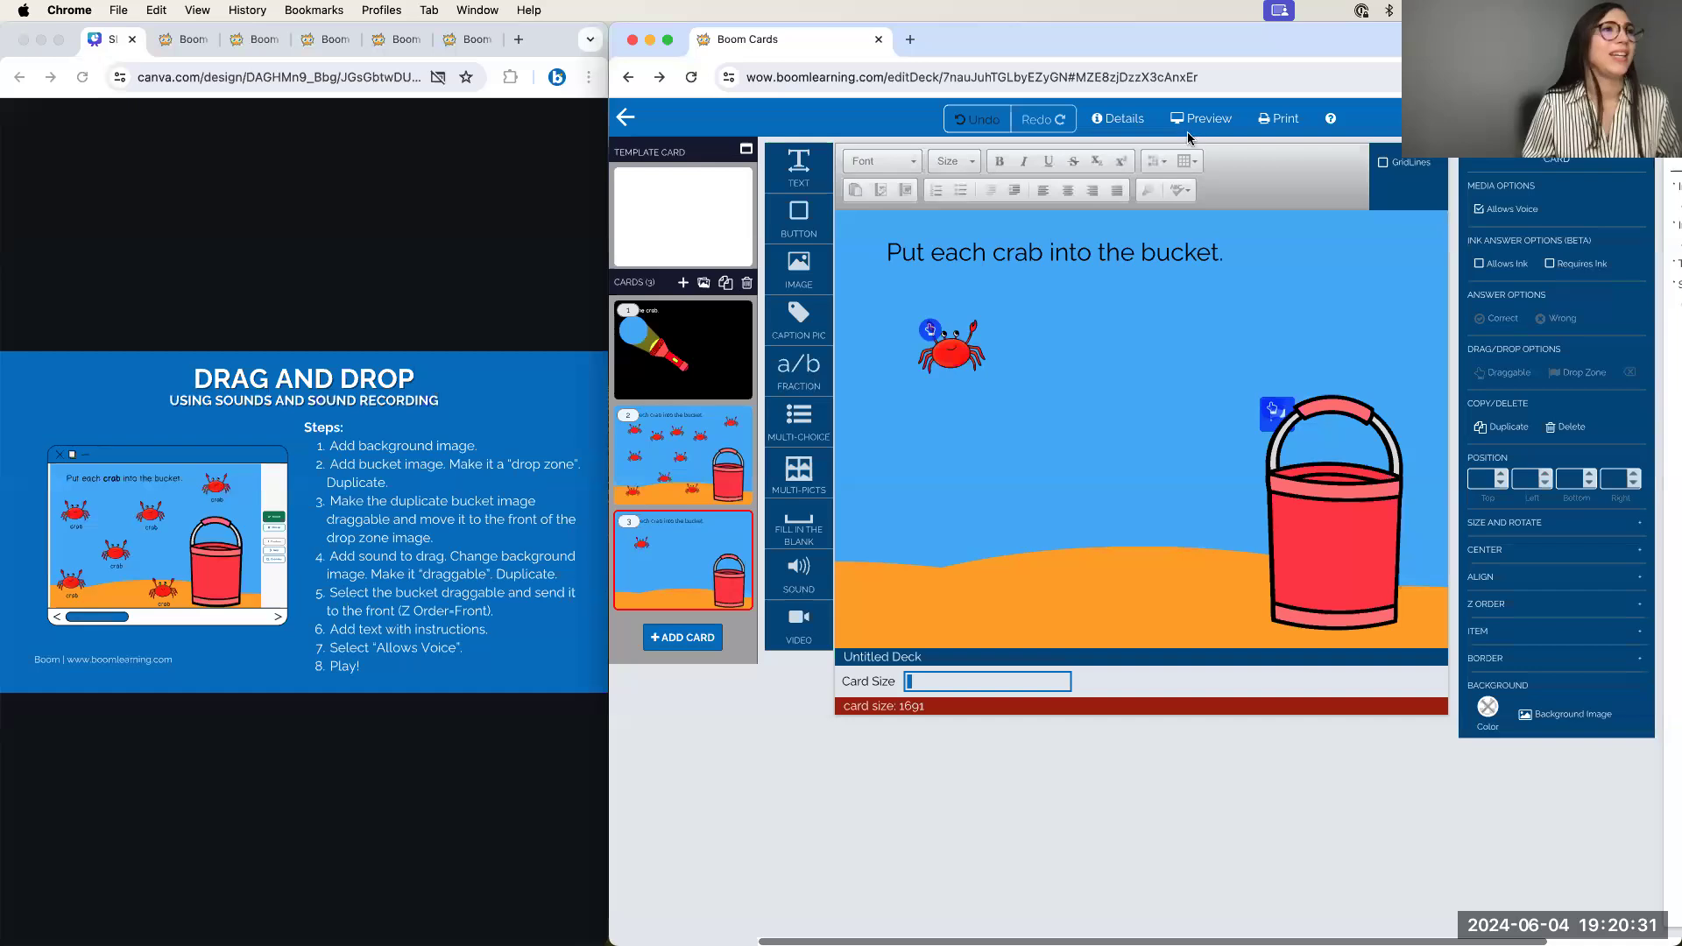
# Preview card 3 as a student and record a first test voice answer in the Voice Recorder
pyautogui.click(1202, 119)
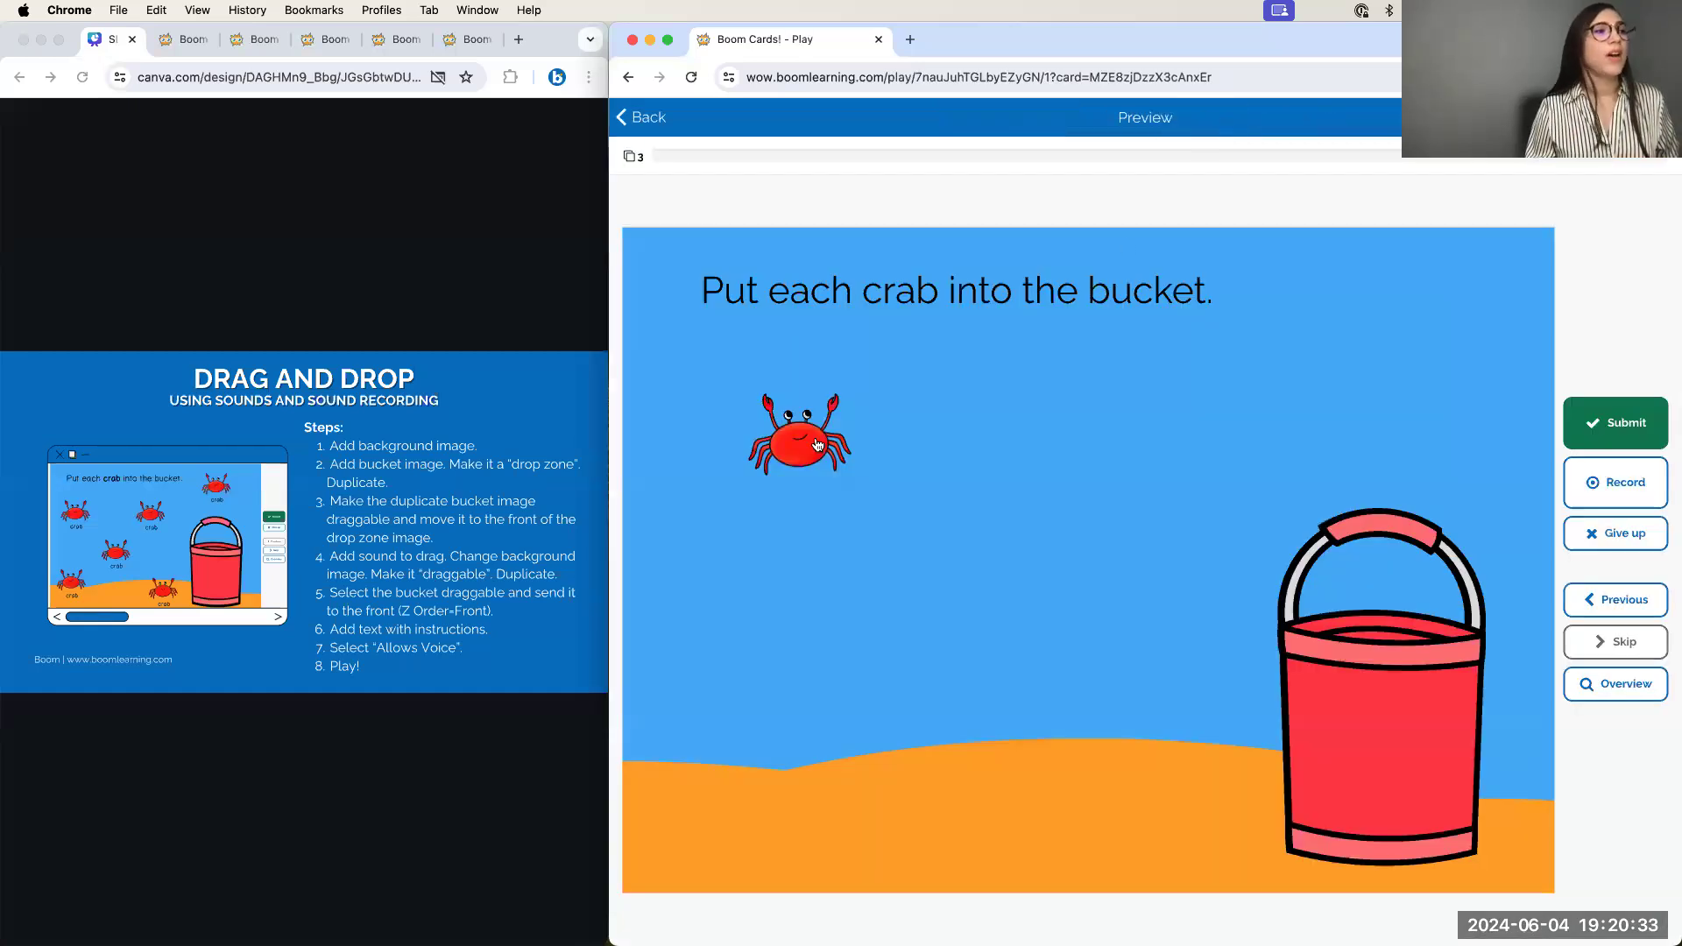
pyautogui.click(1635, 498)
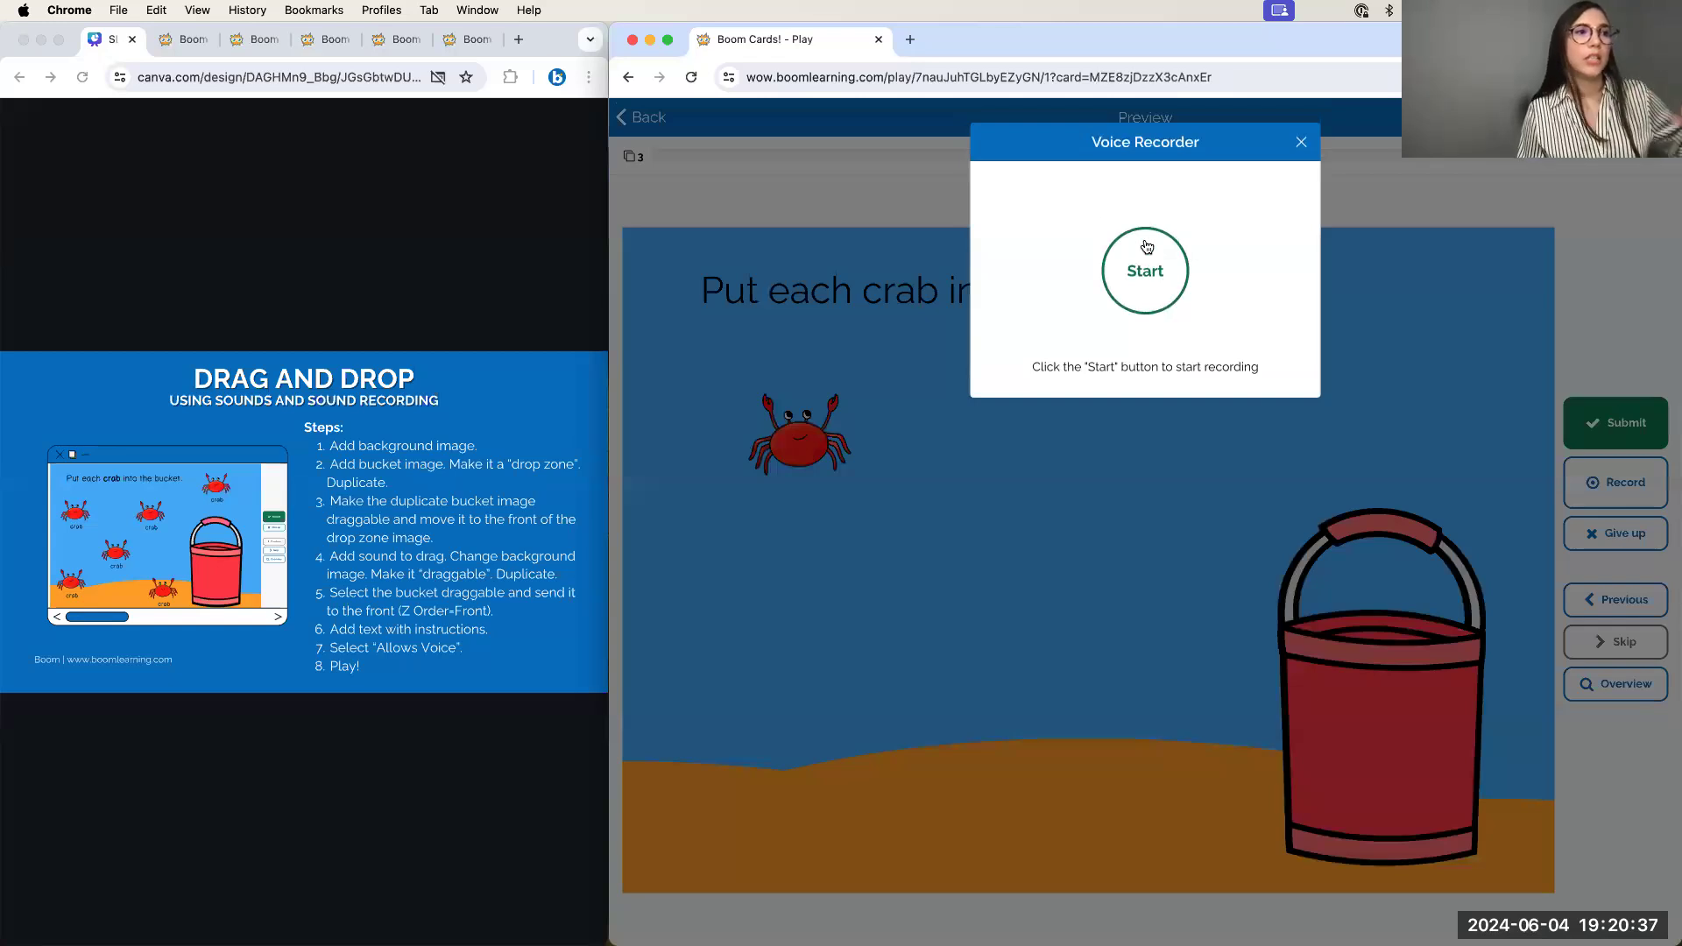
pyautogui.click(1145, 280)
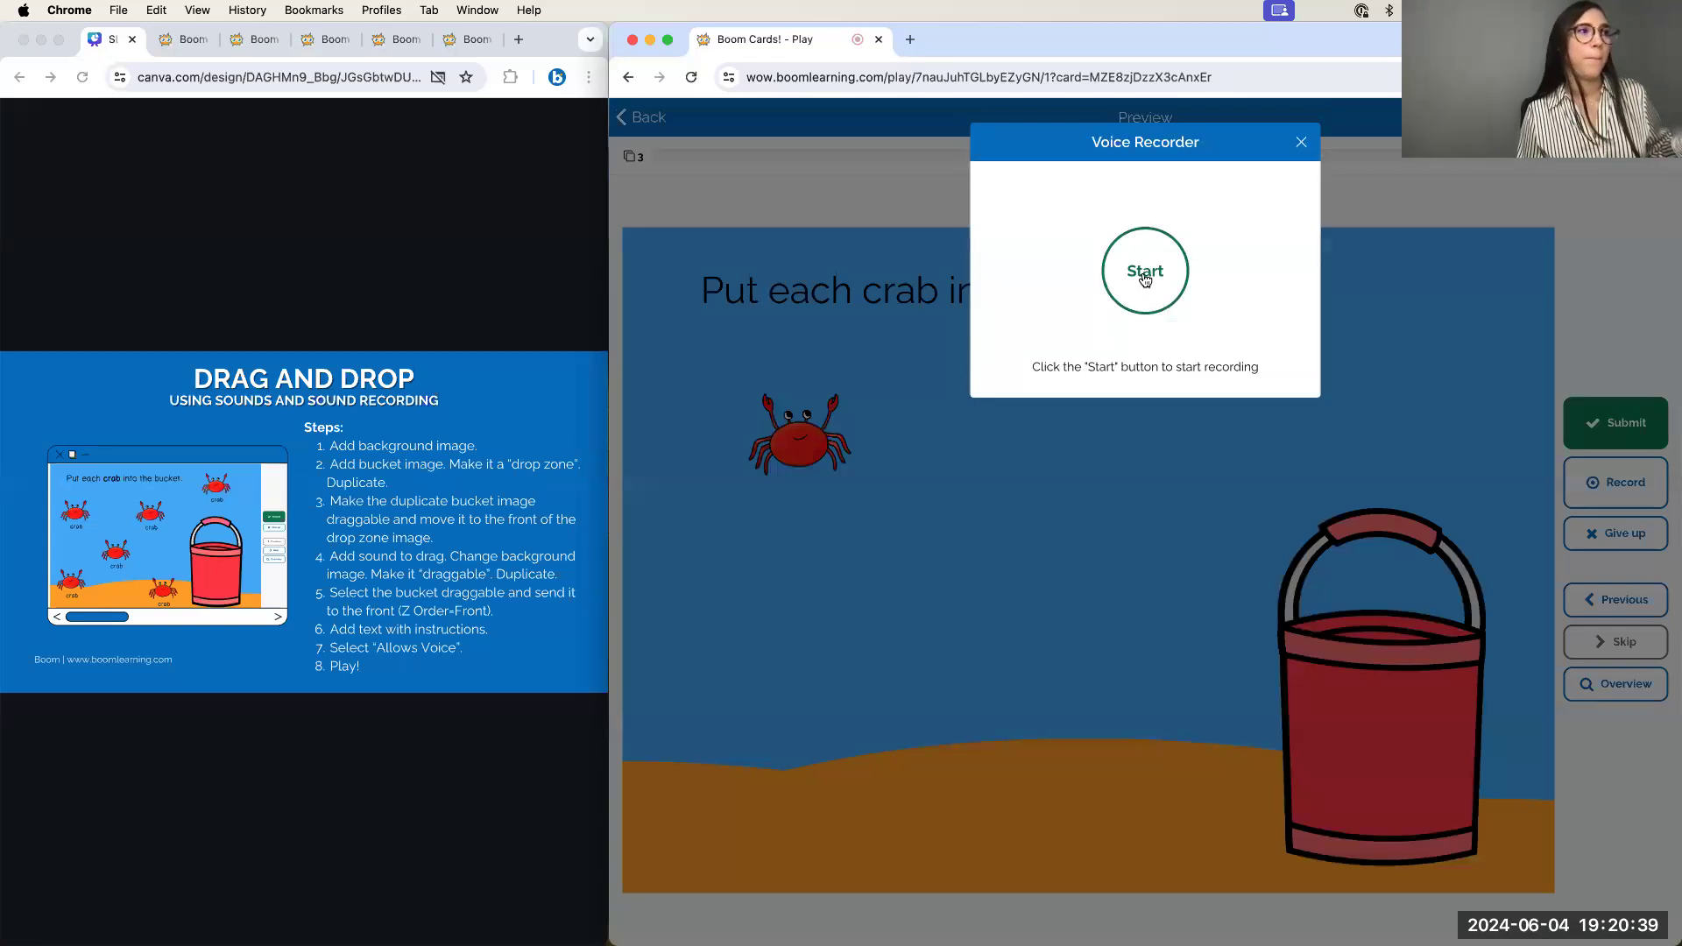
pyautogui.click(1163, 304)
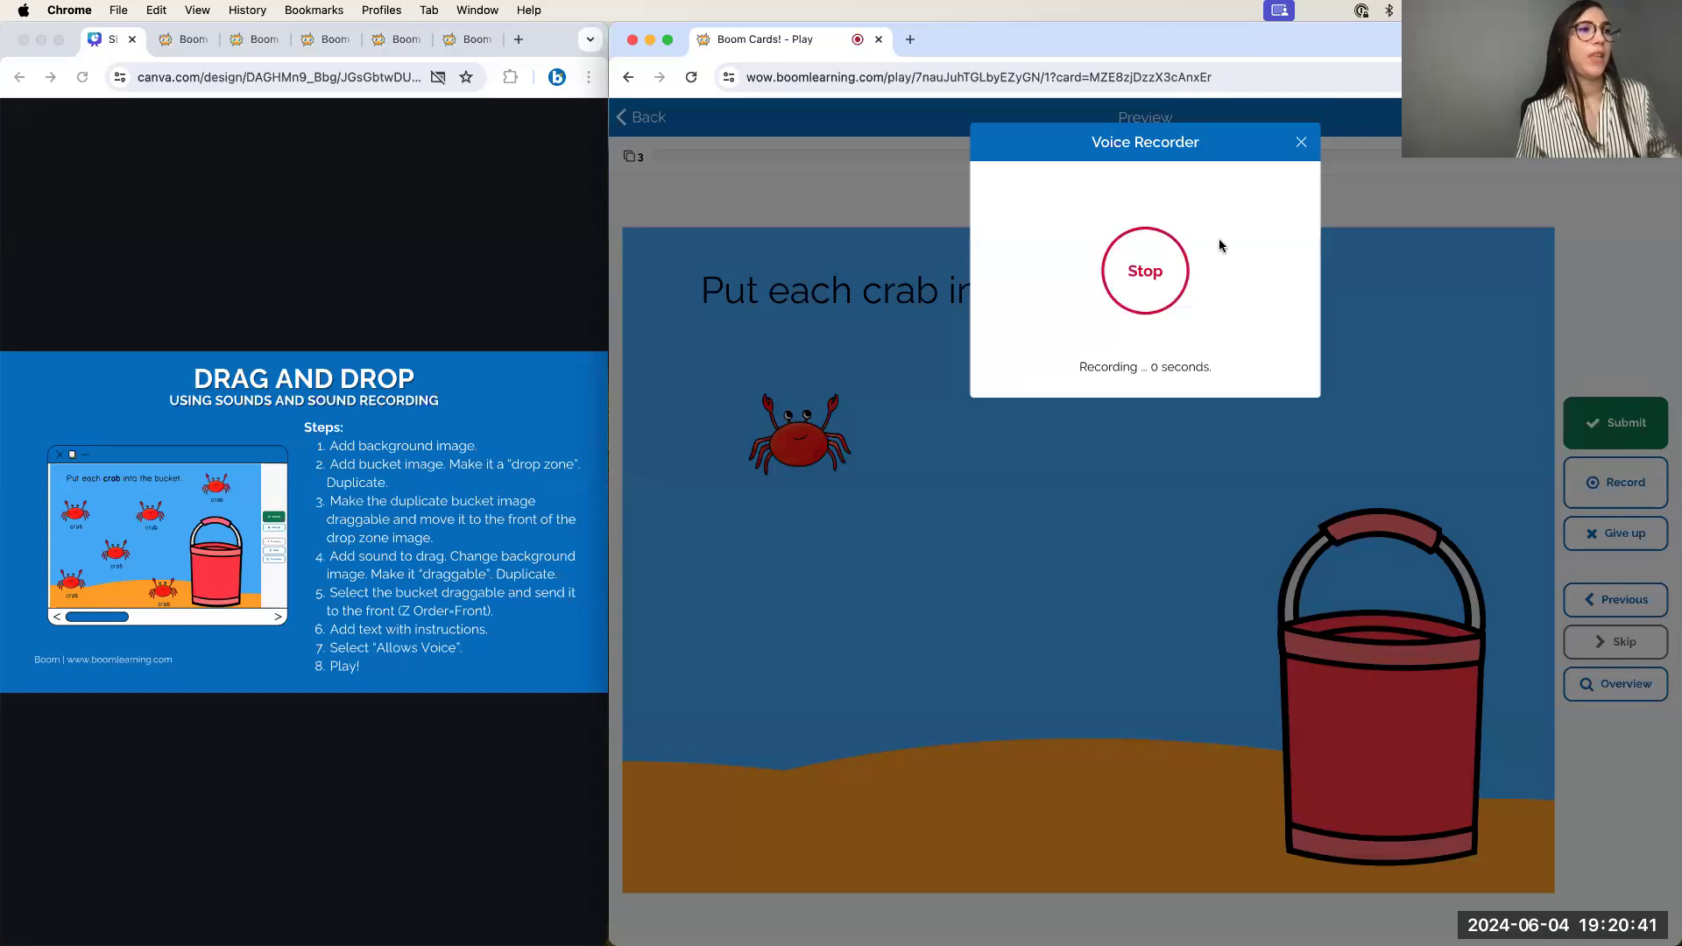
pyautogui.click(1154, 280)
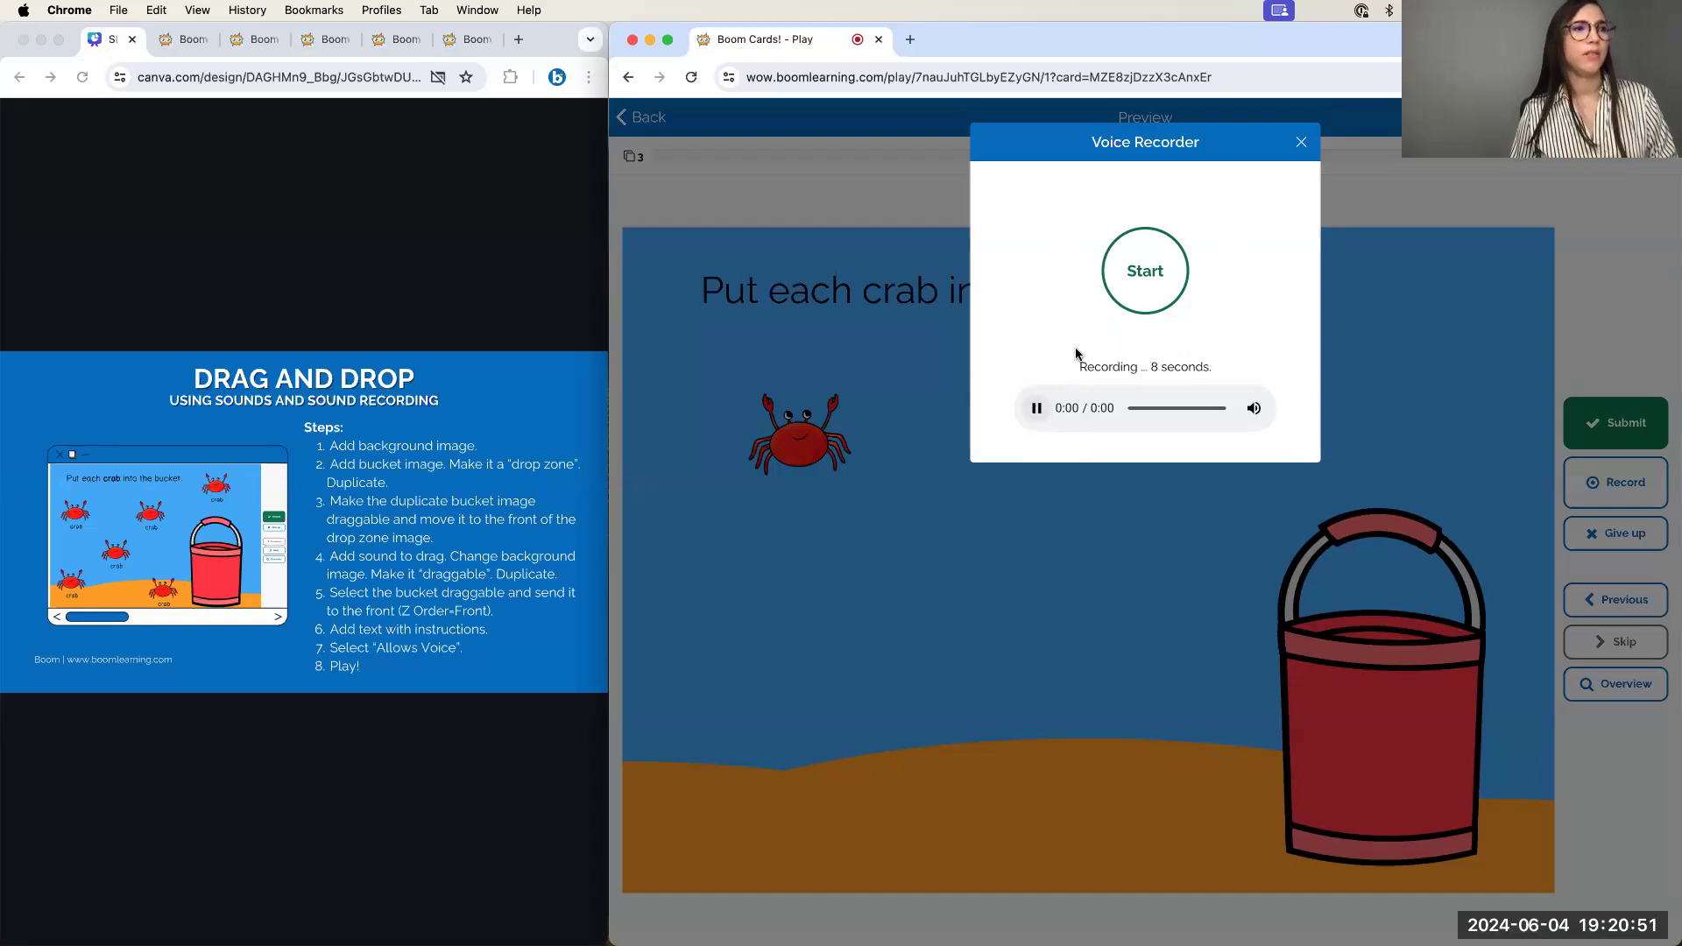
pyautogui.click(1125, 278)
pyautogui.click(1301, 141)
# Reopen the Voice Recorder and capture a couple more short test recordings
pyautogui.click(1600, 485)
pyautogui.click(1136, 270)
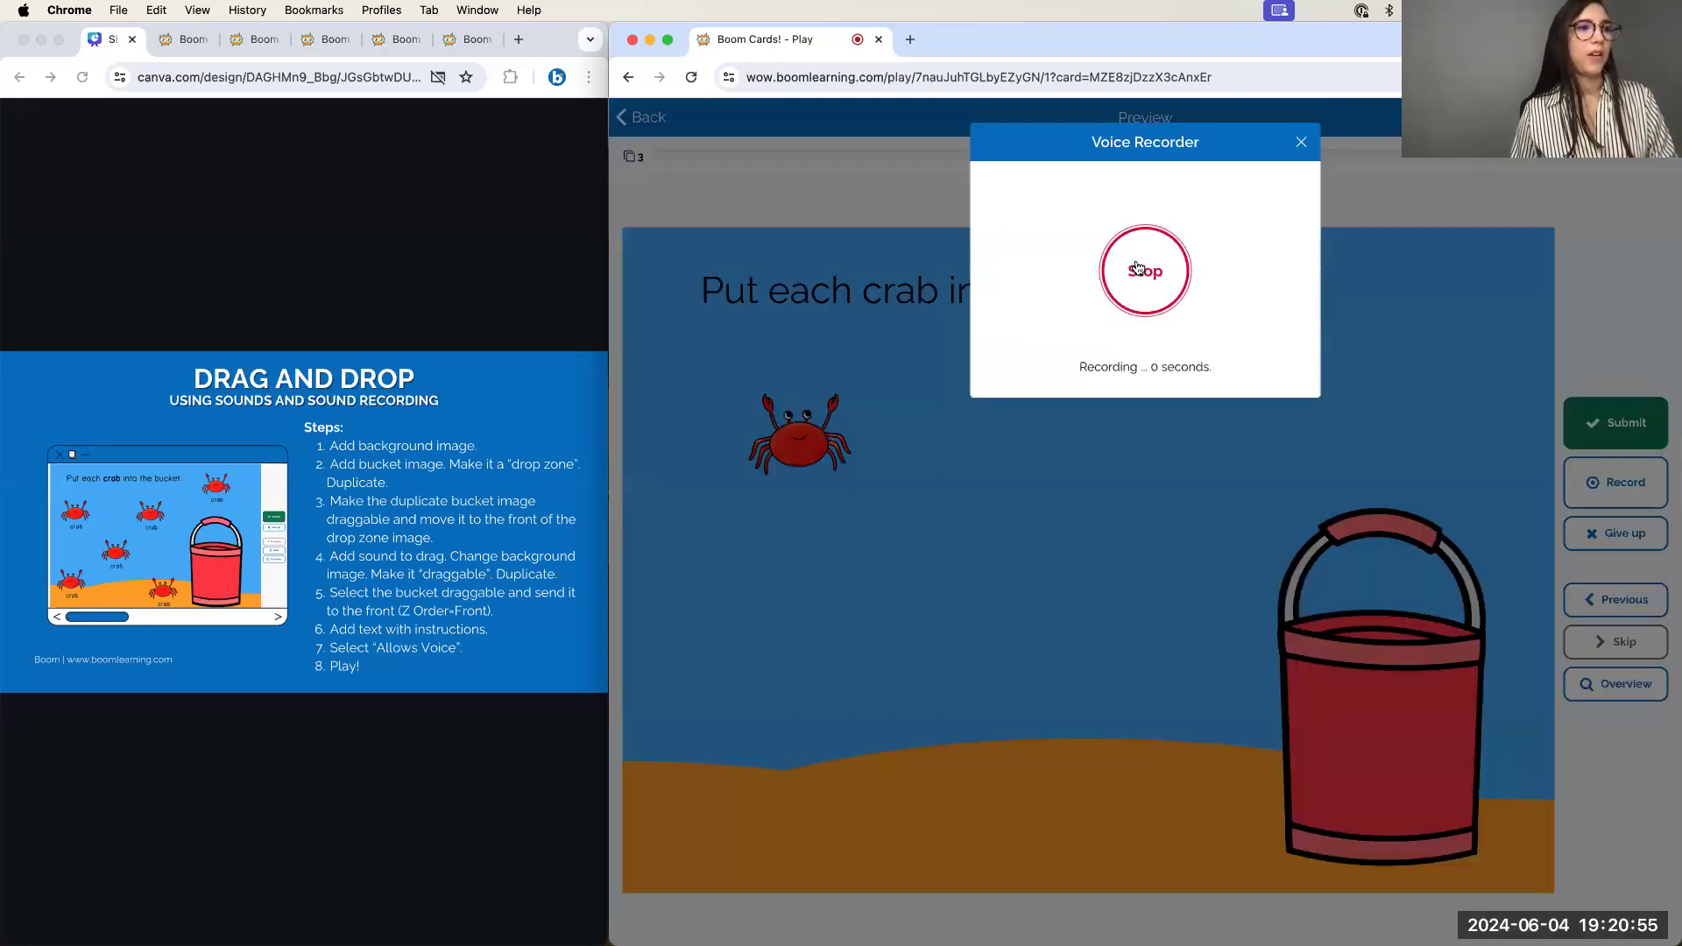
pyautogui.click(1137, 269)
pyautogui.click(1137, 269)
pyautogui.click(1135, 279)
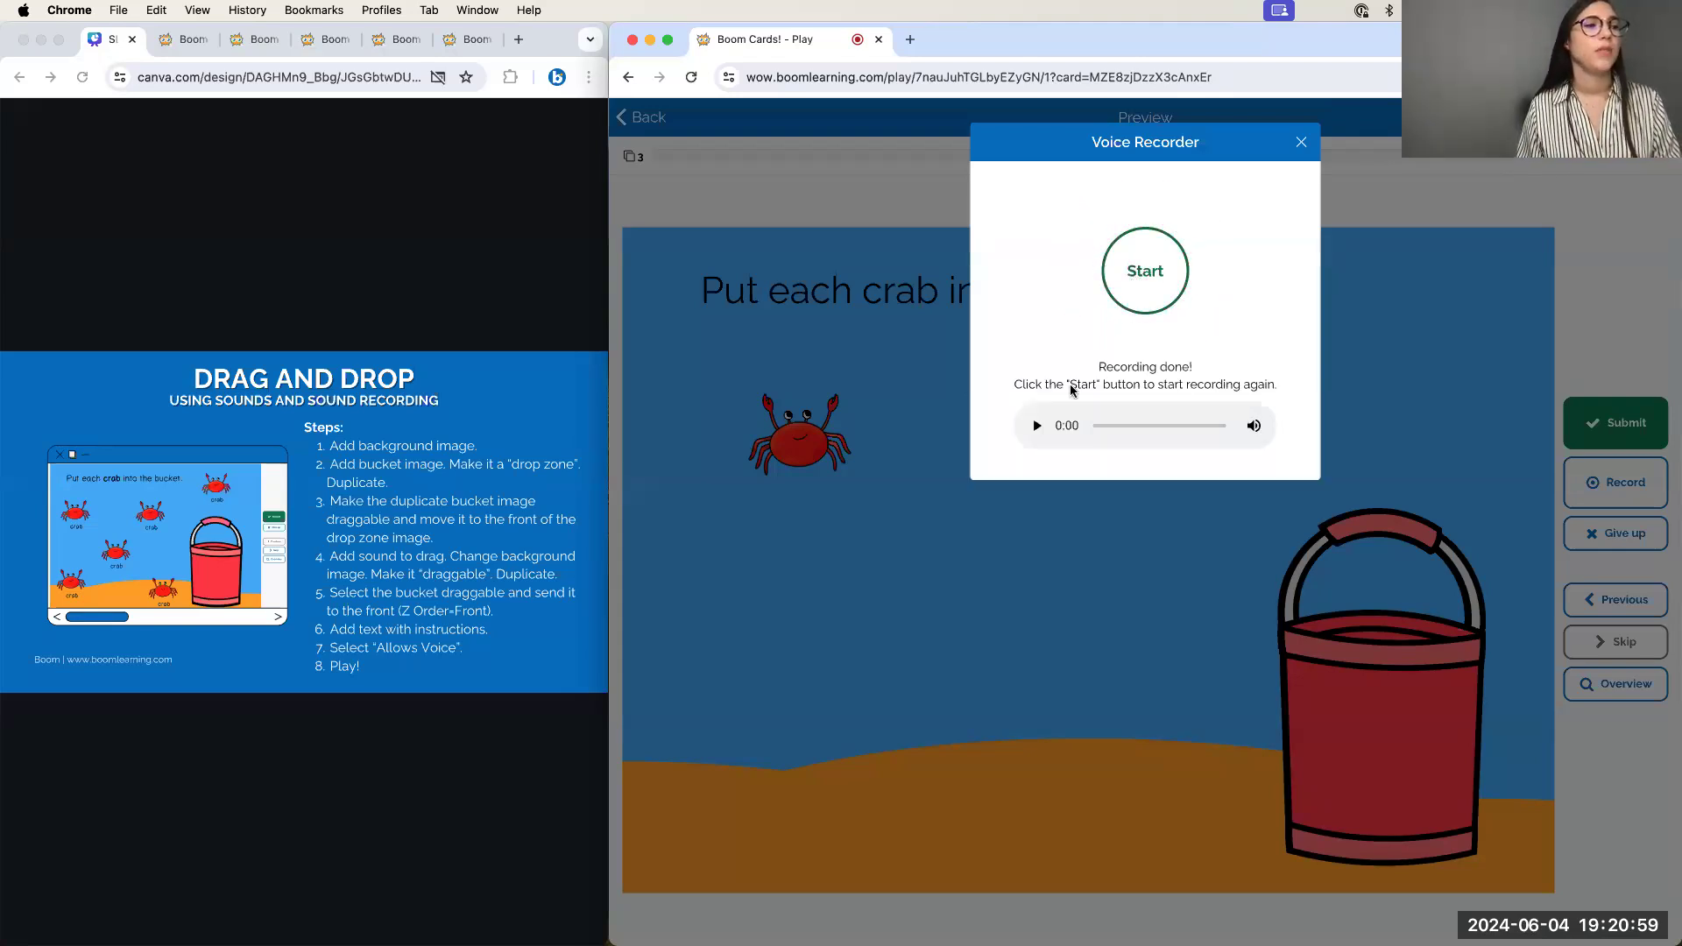
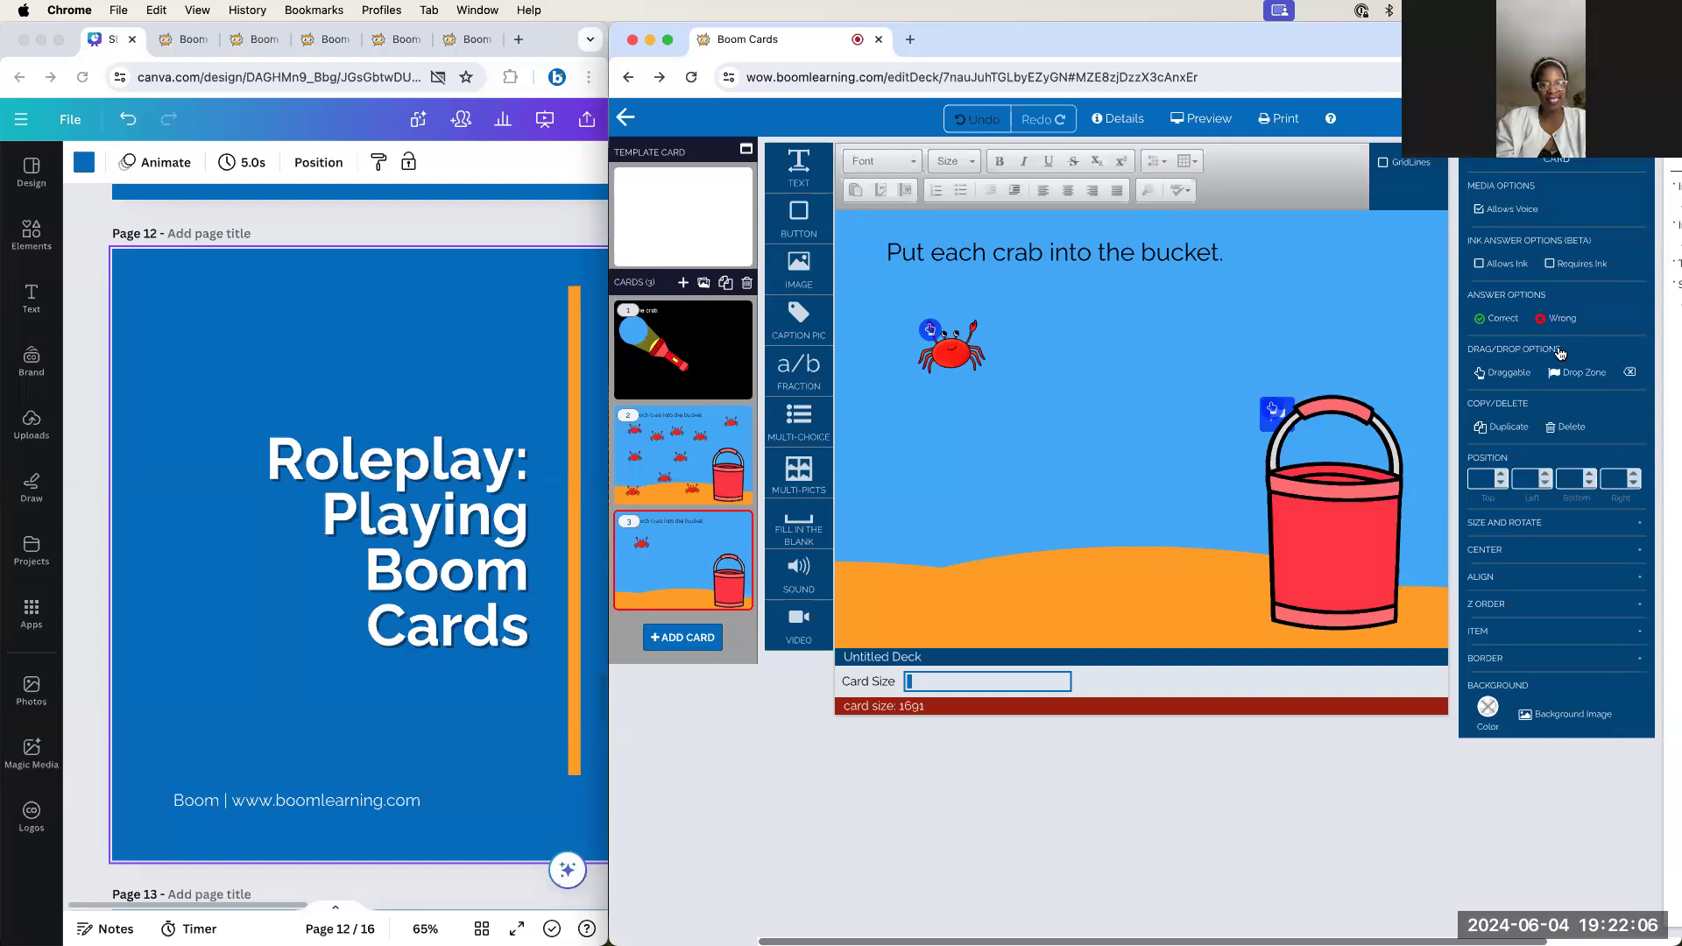
# Compare the ten-crab card 2 with card 3, then preview the crab card as a student
pyautogui.click(711, 478)
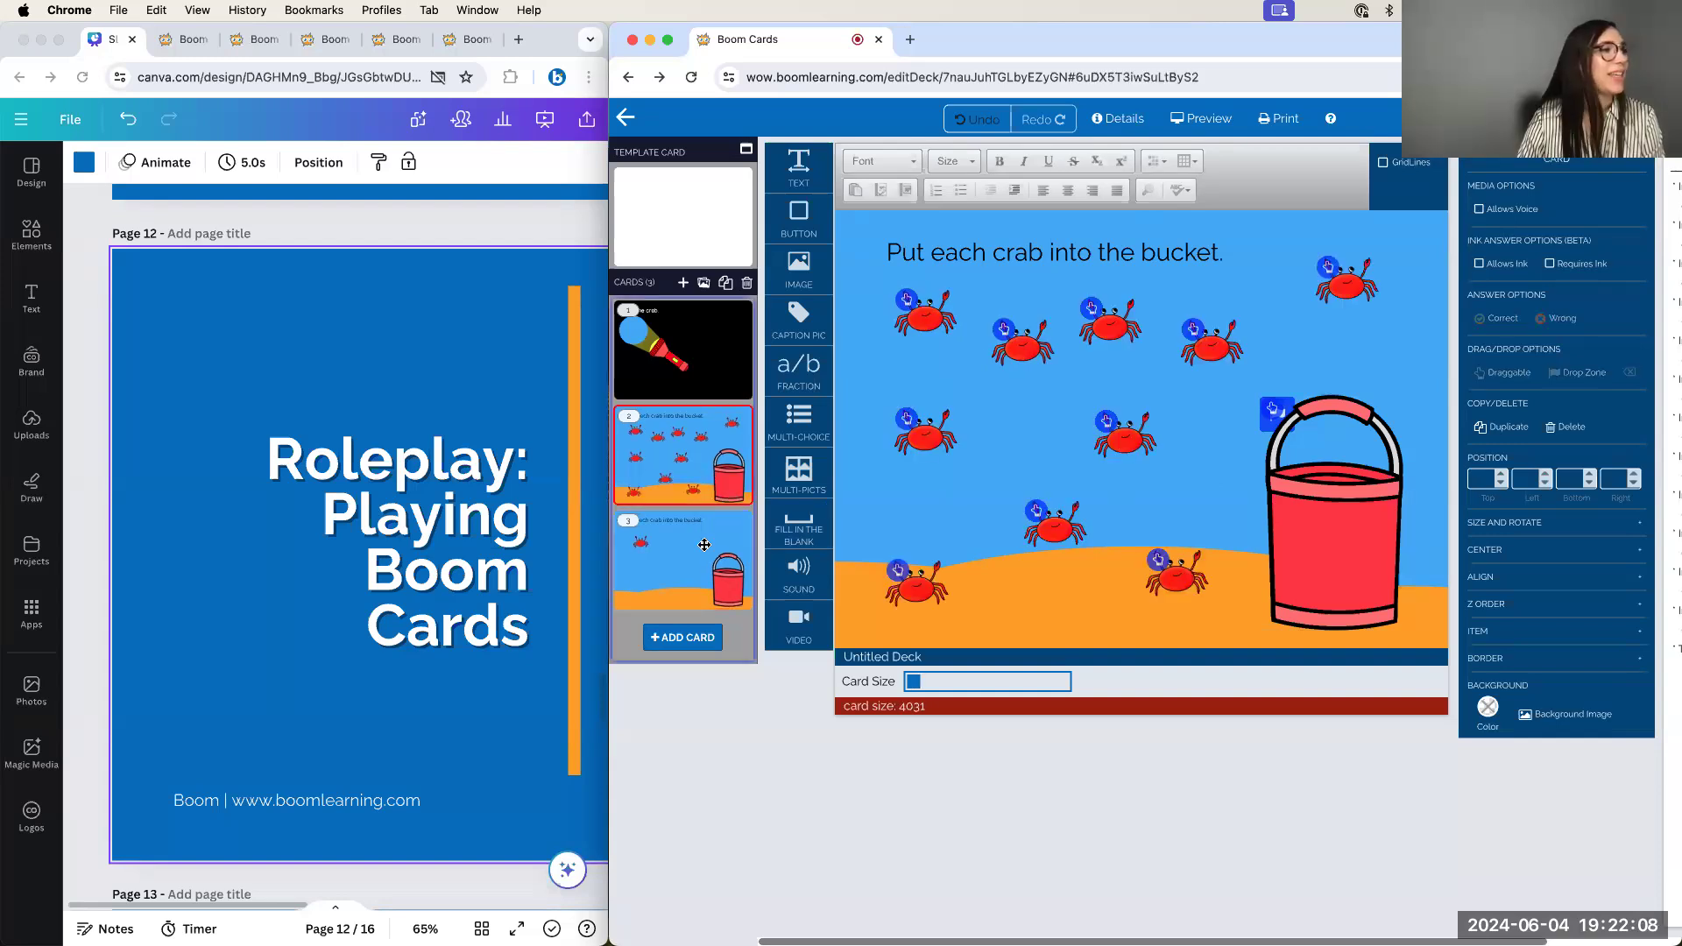
pyautogui.click(692, 517)
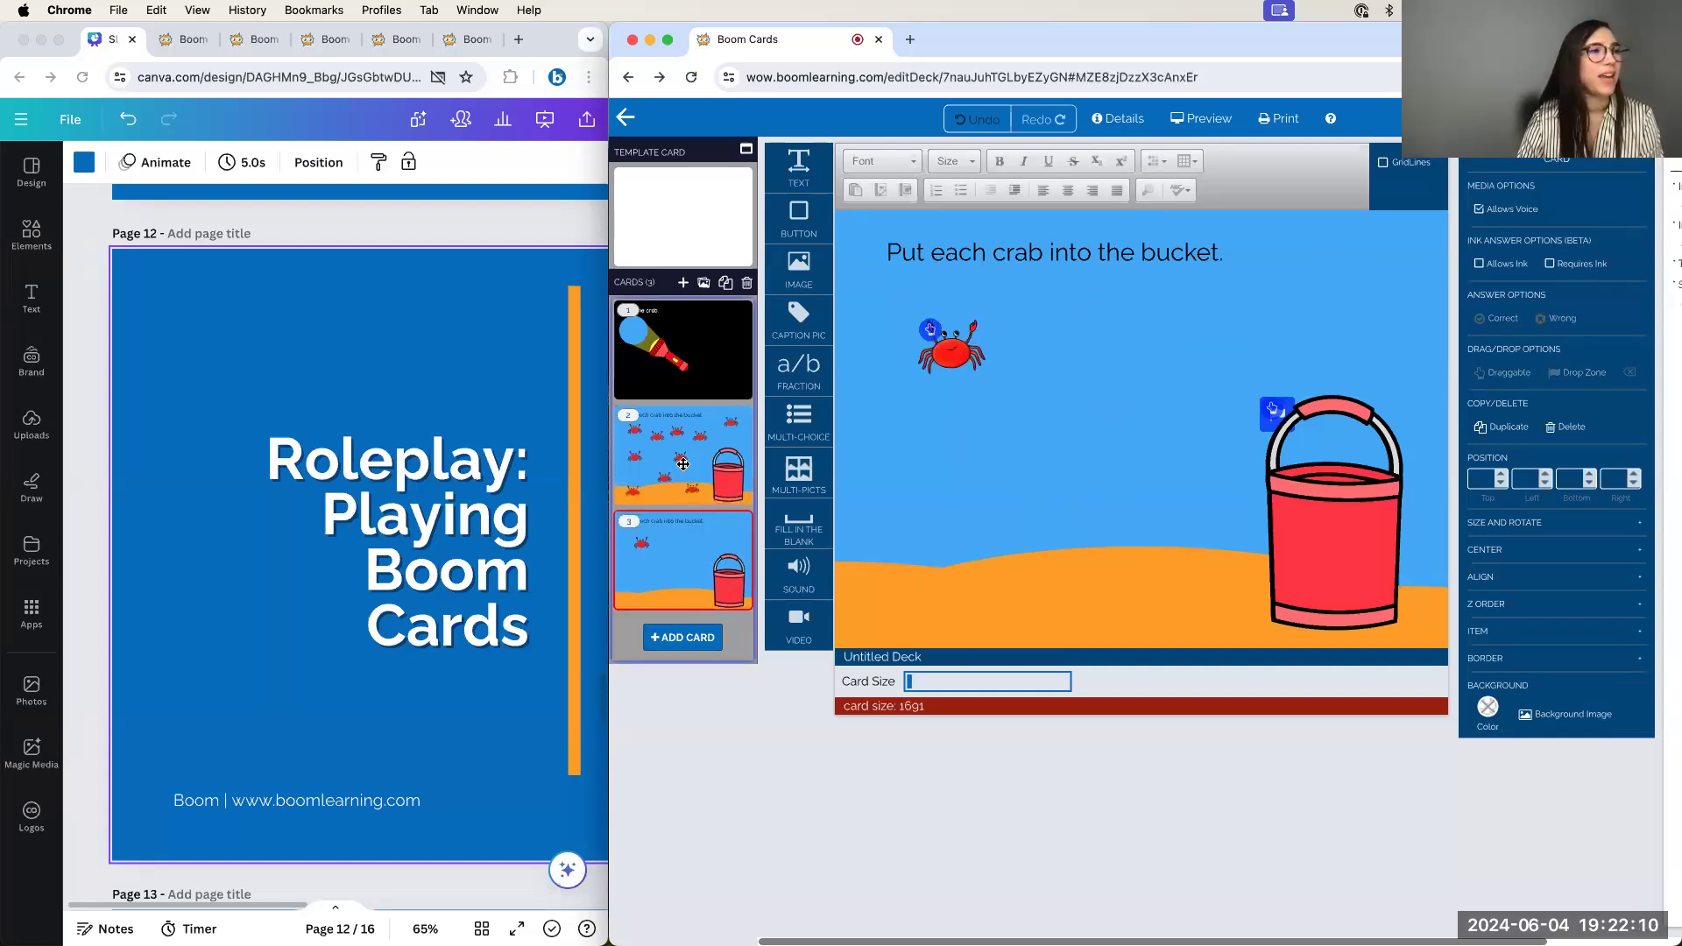
pyautogui.click(682, 464)
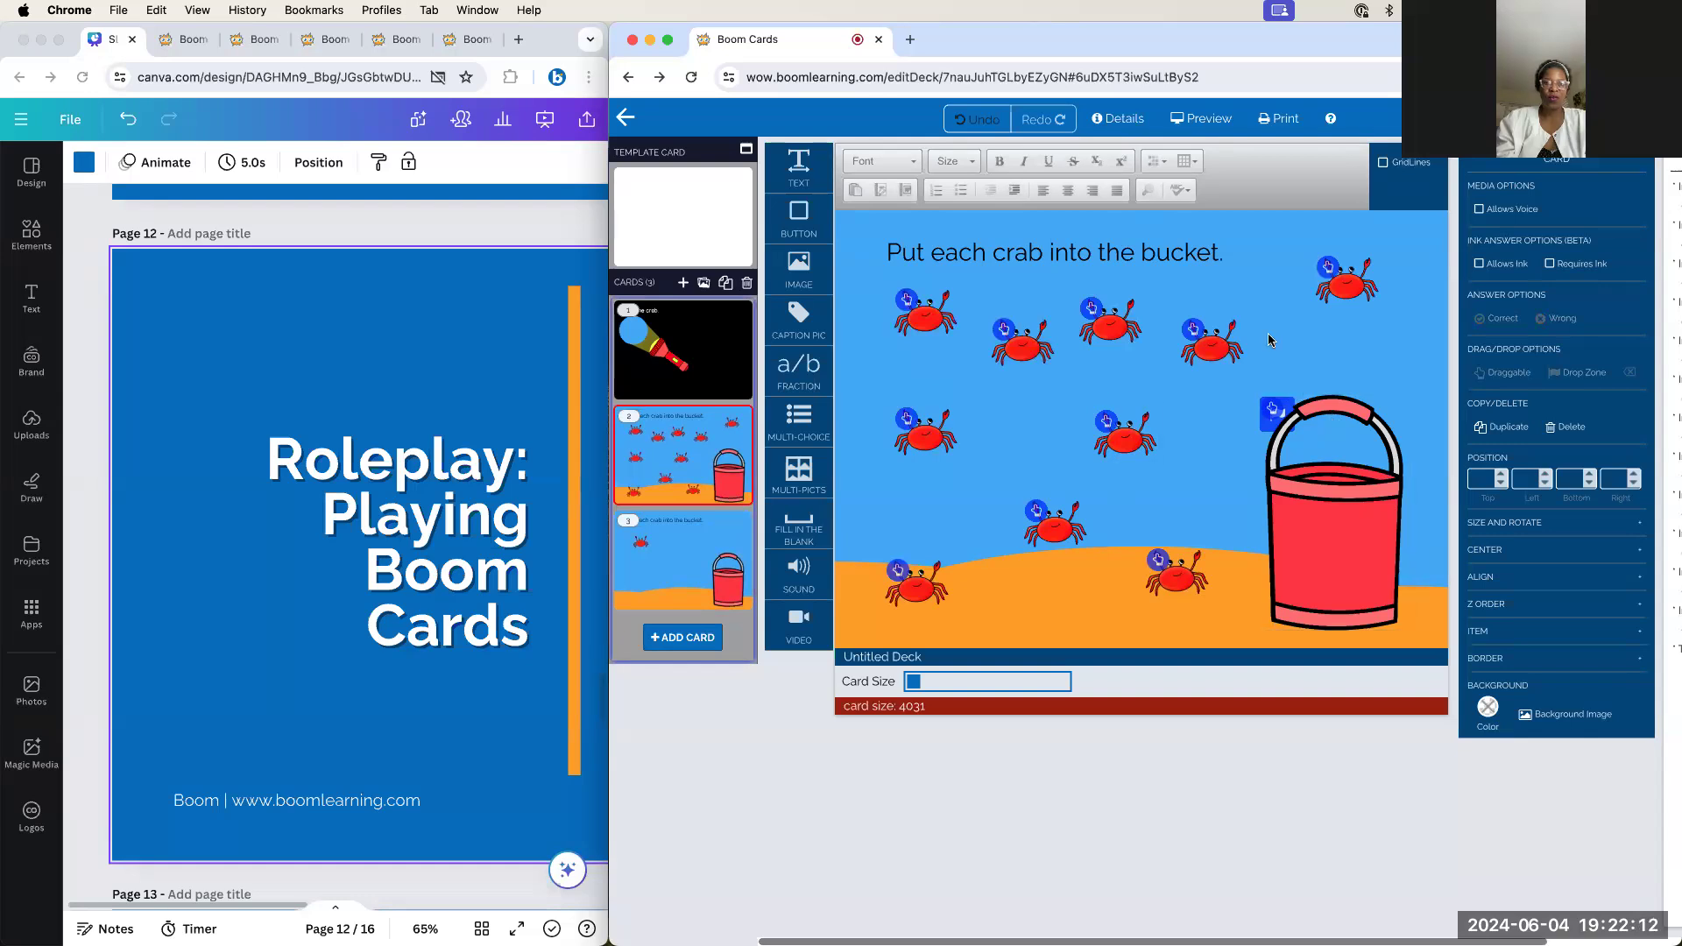
pyautogui.click(1211, 120)
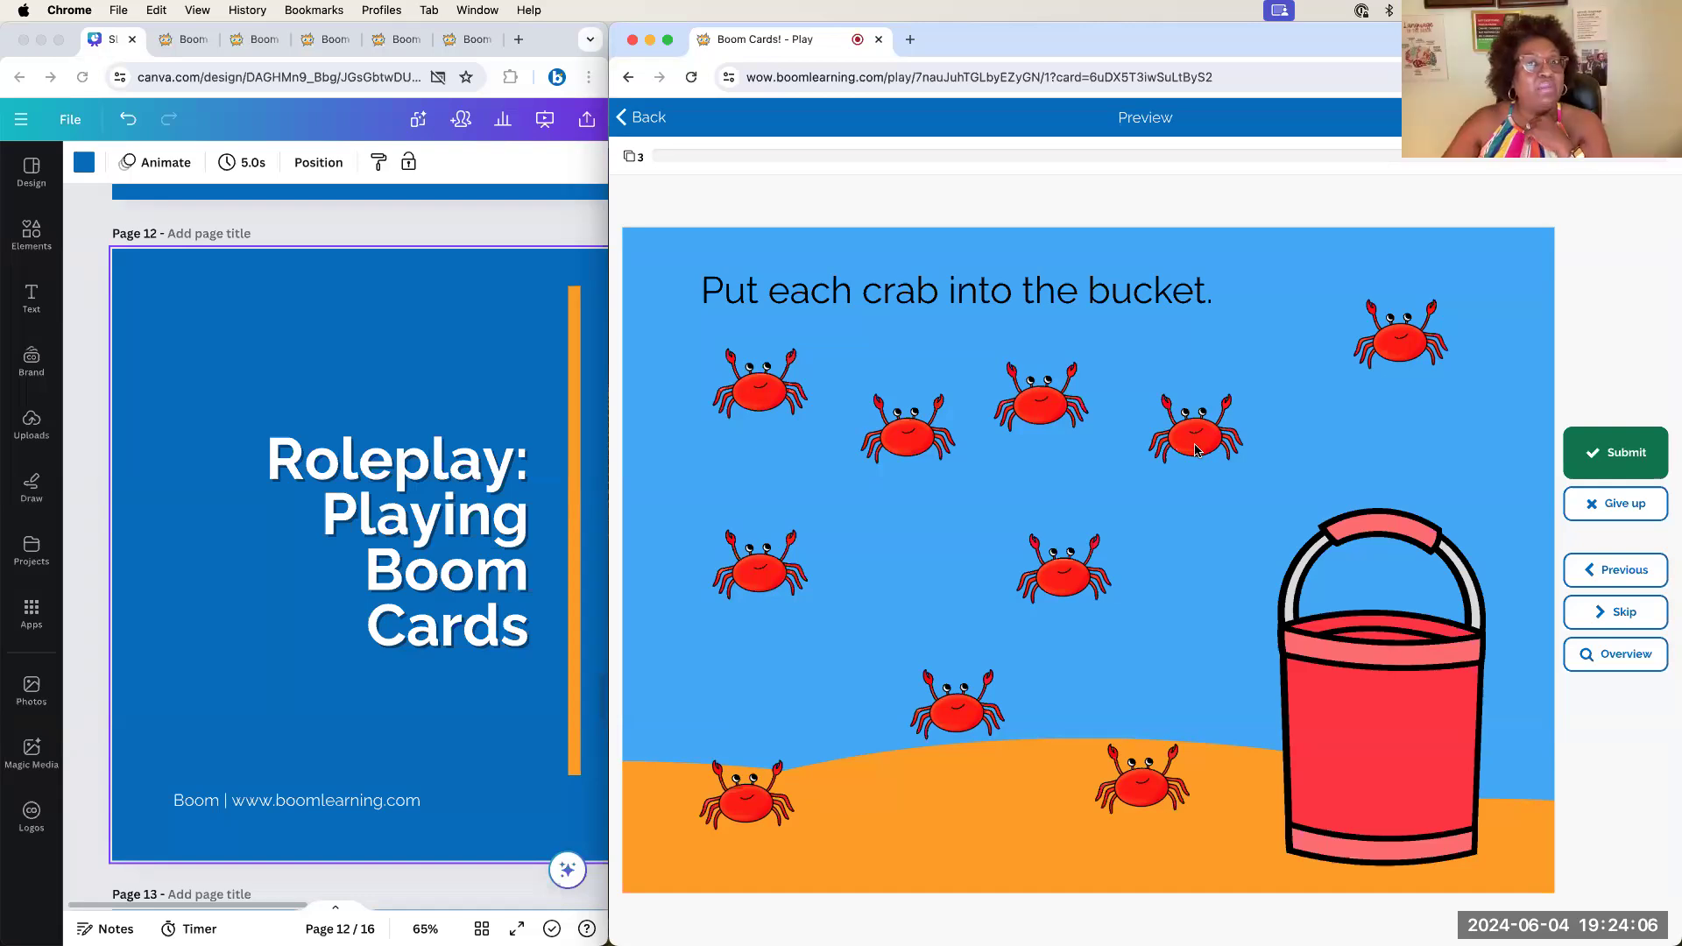
# Drag the ten crabs one by one into the bucket in preview, then submit the answer
pyautogui.moveTo(1196, 450); pyautogui.dragTo(1351, 676)
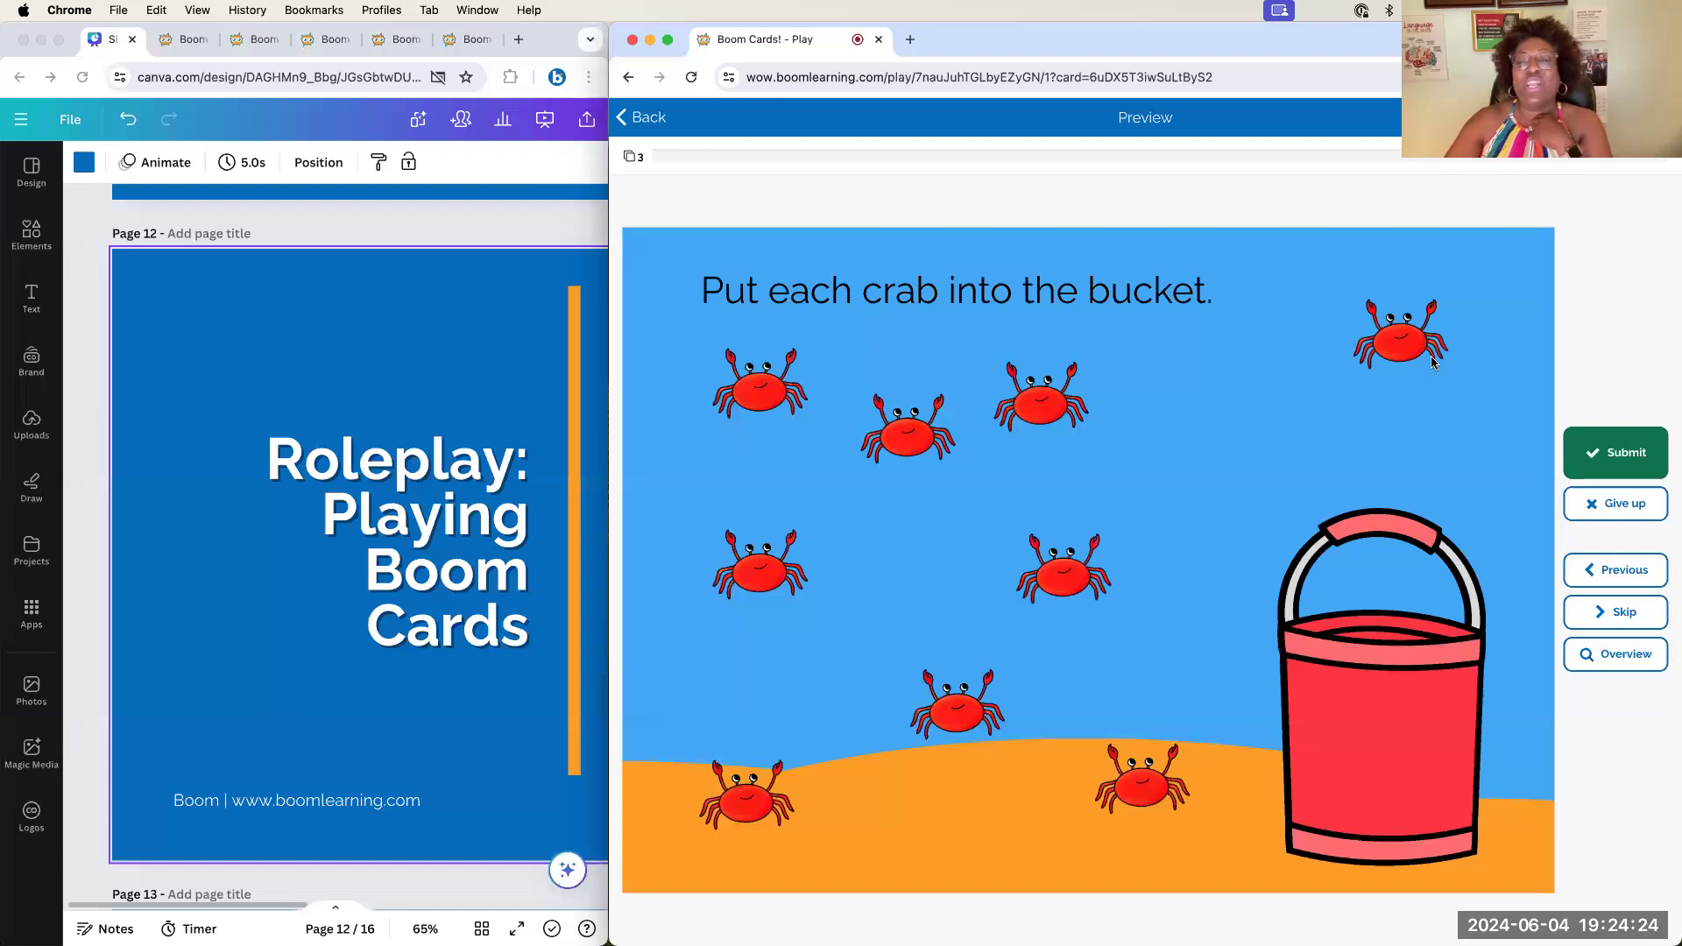
pyautogui.moveTo(1434, 362); pyautogui.dragTo(1441, 736)
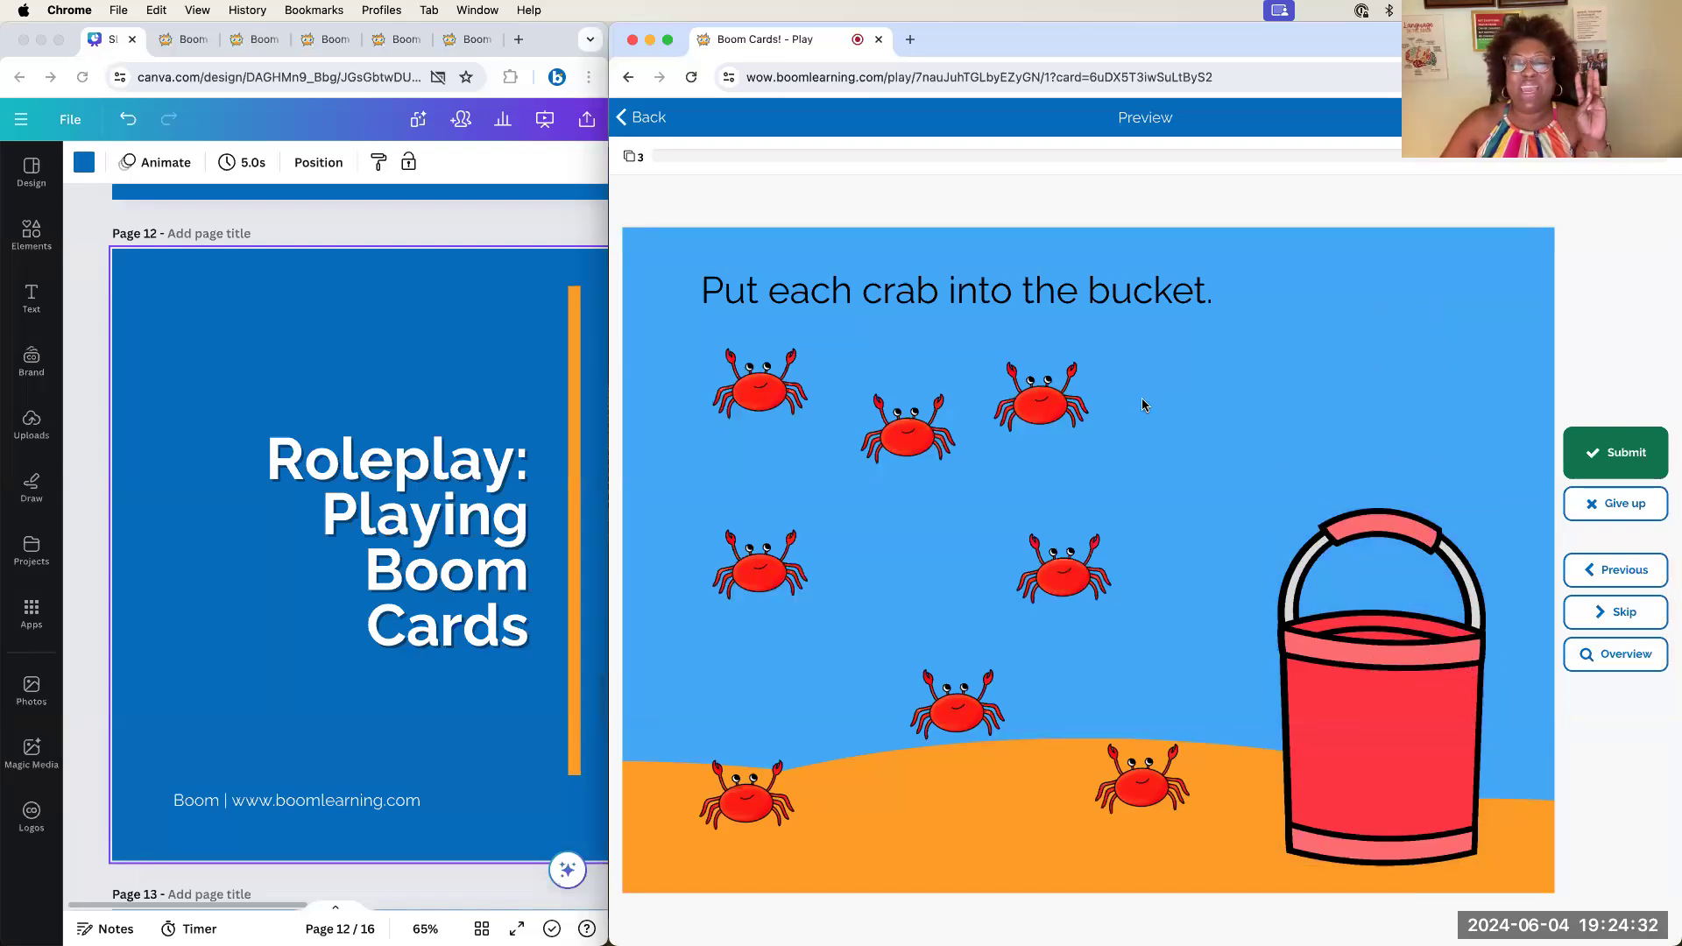
pyautogui.moveTo(1044, 408); pyautogui.dragTo(1395, 729)
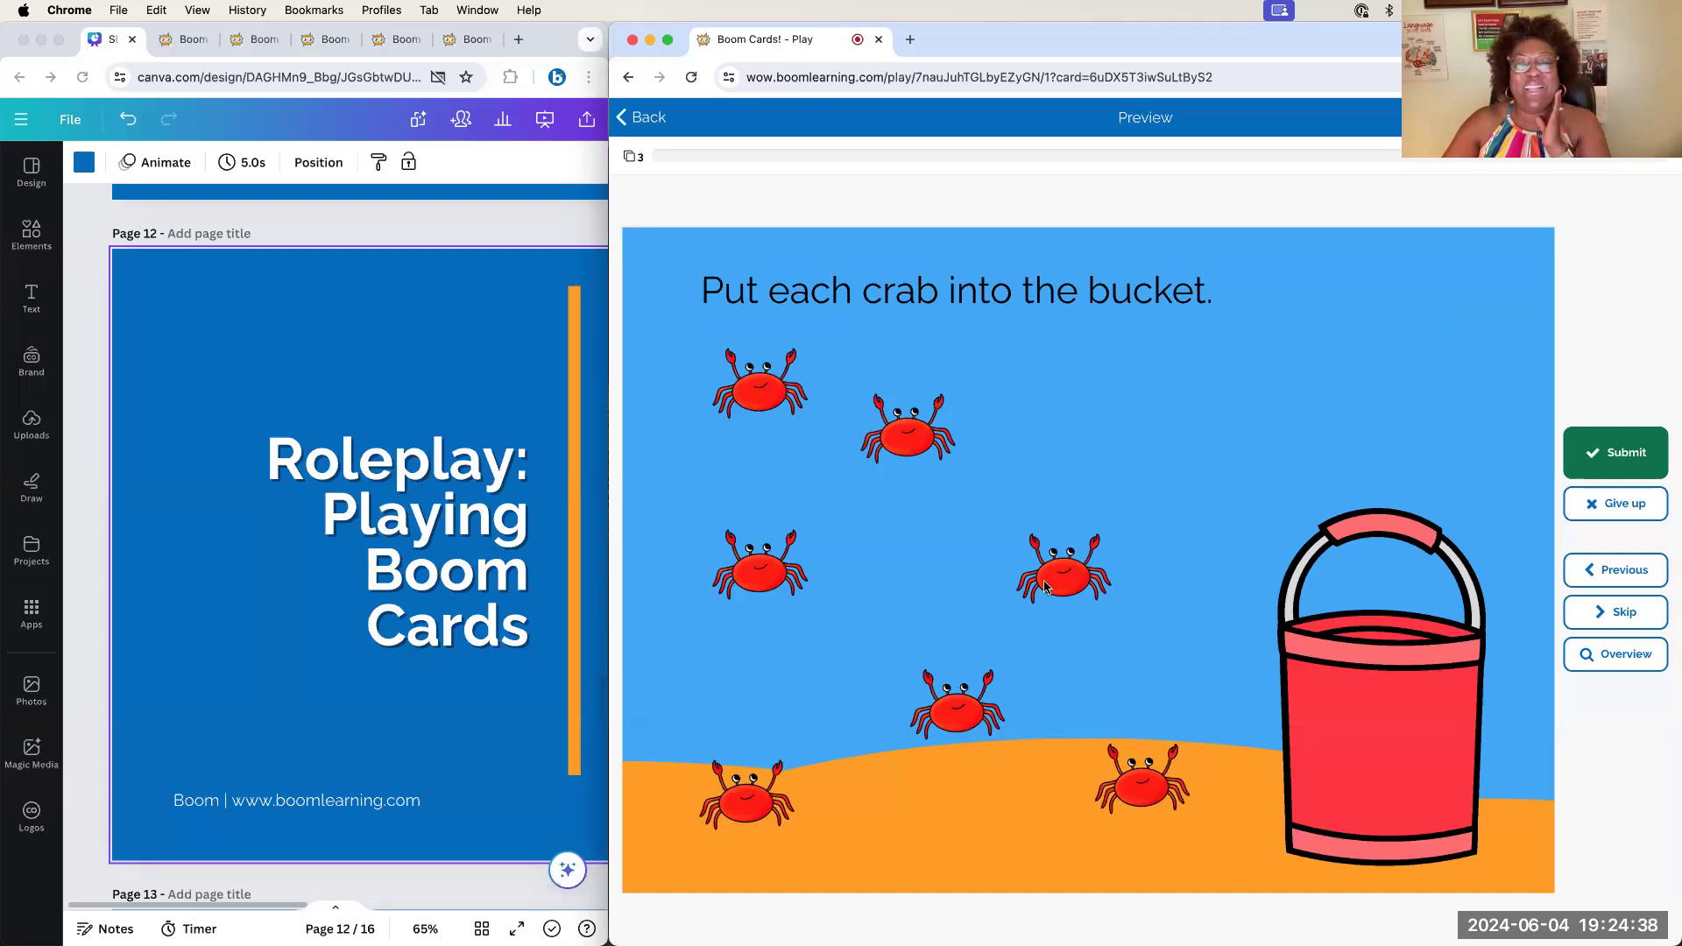
pyautogui.moveTo(1045, 585); pyautogui.dragTo(1406, 754)
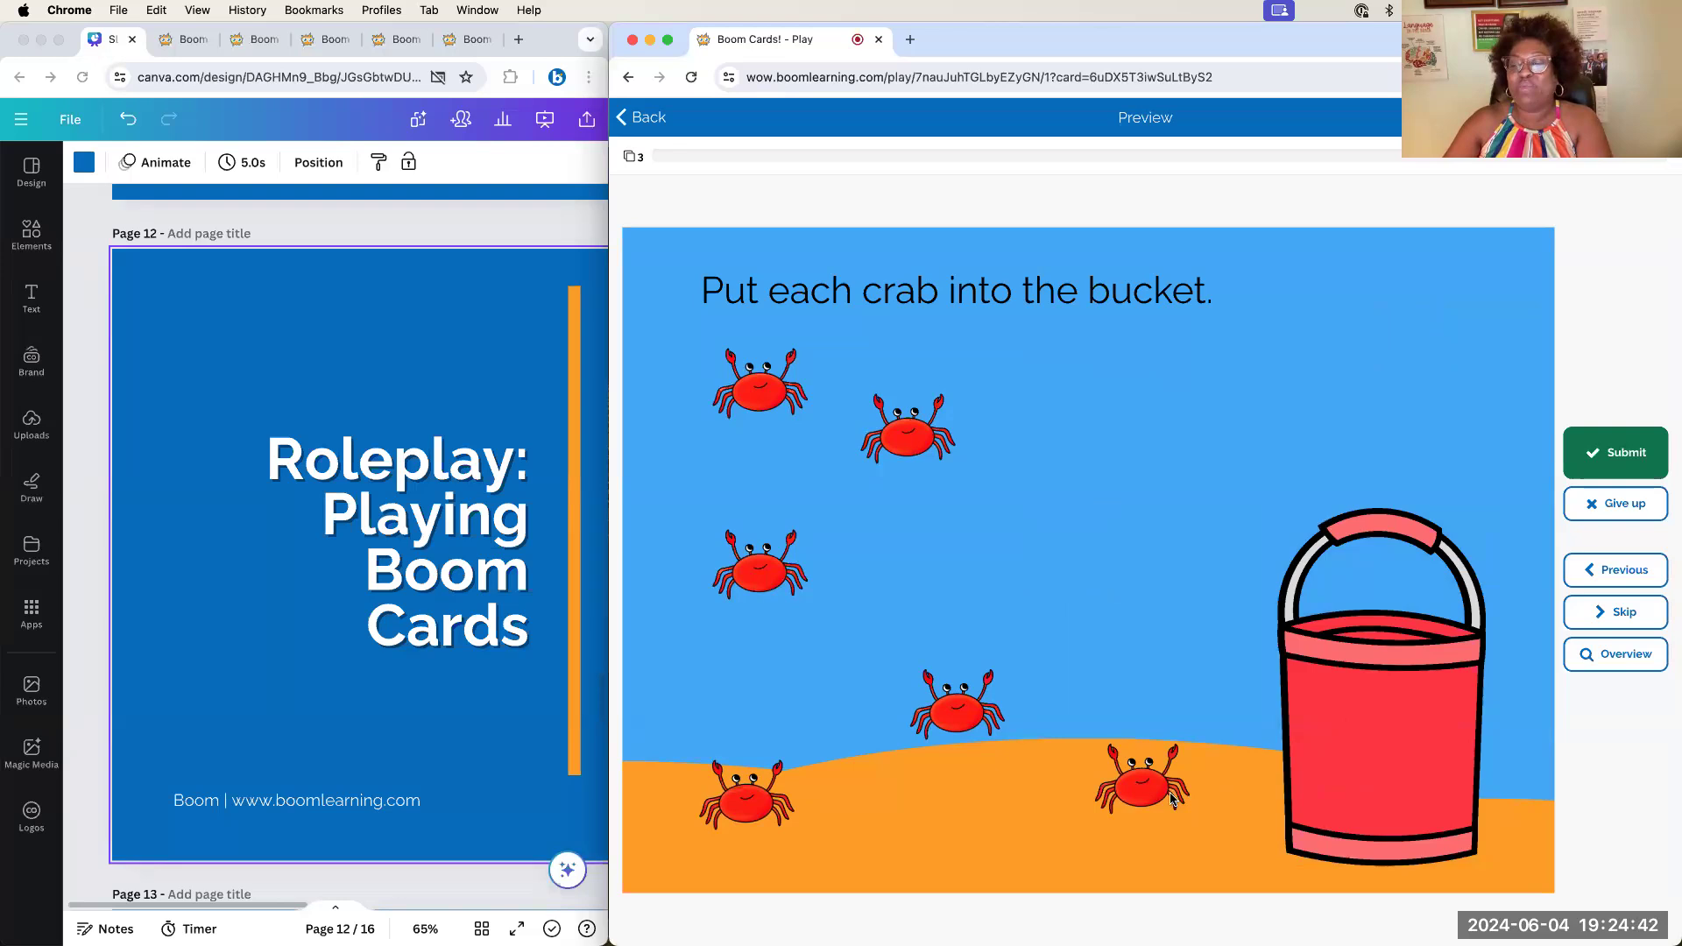
pyautogui.moveTo(1170, 794); pyautogui.dragTo(1367, 666)
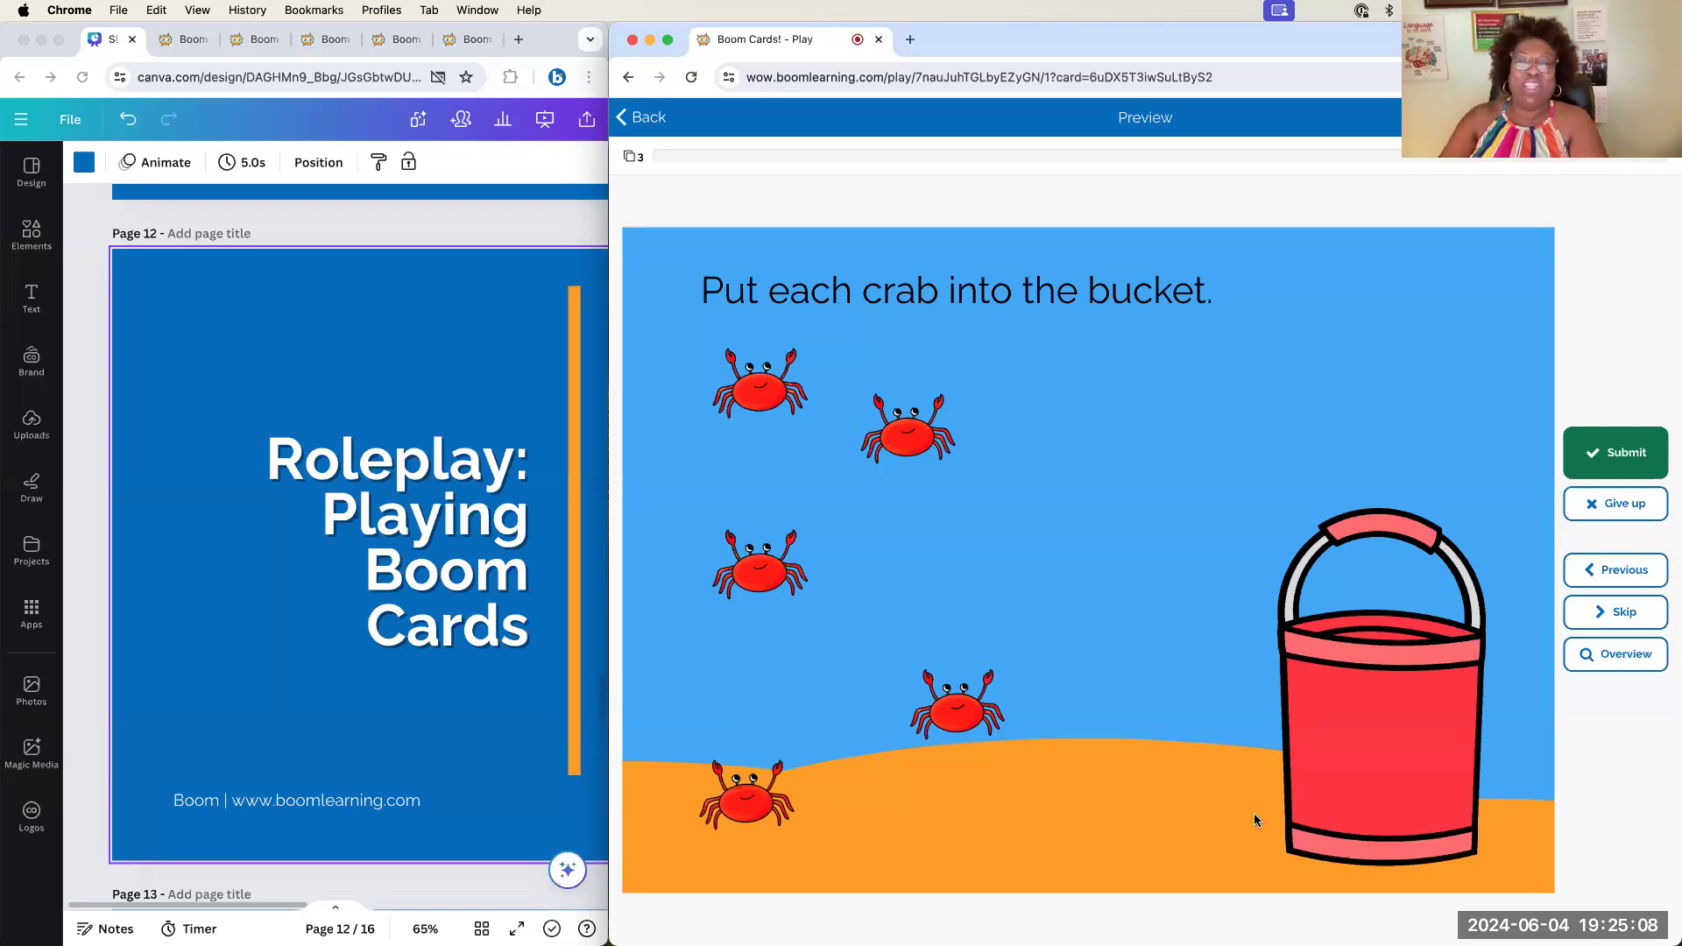
pyautogui.moveTo(980, 727); pyautogui.dragTo(1369, 698)
pyautogui.moveTo(782, 587); pyautogui.dragTo(1412, 661)
pyautogui.moveTo(1044, 404); pyautogui.dragTo(1423, 685)
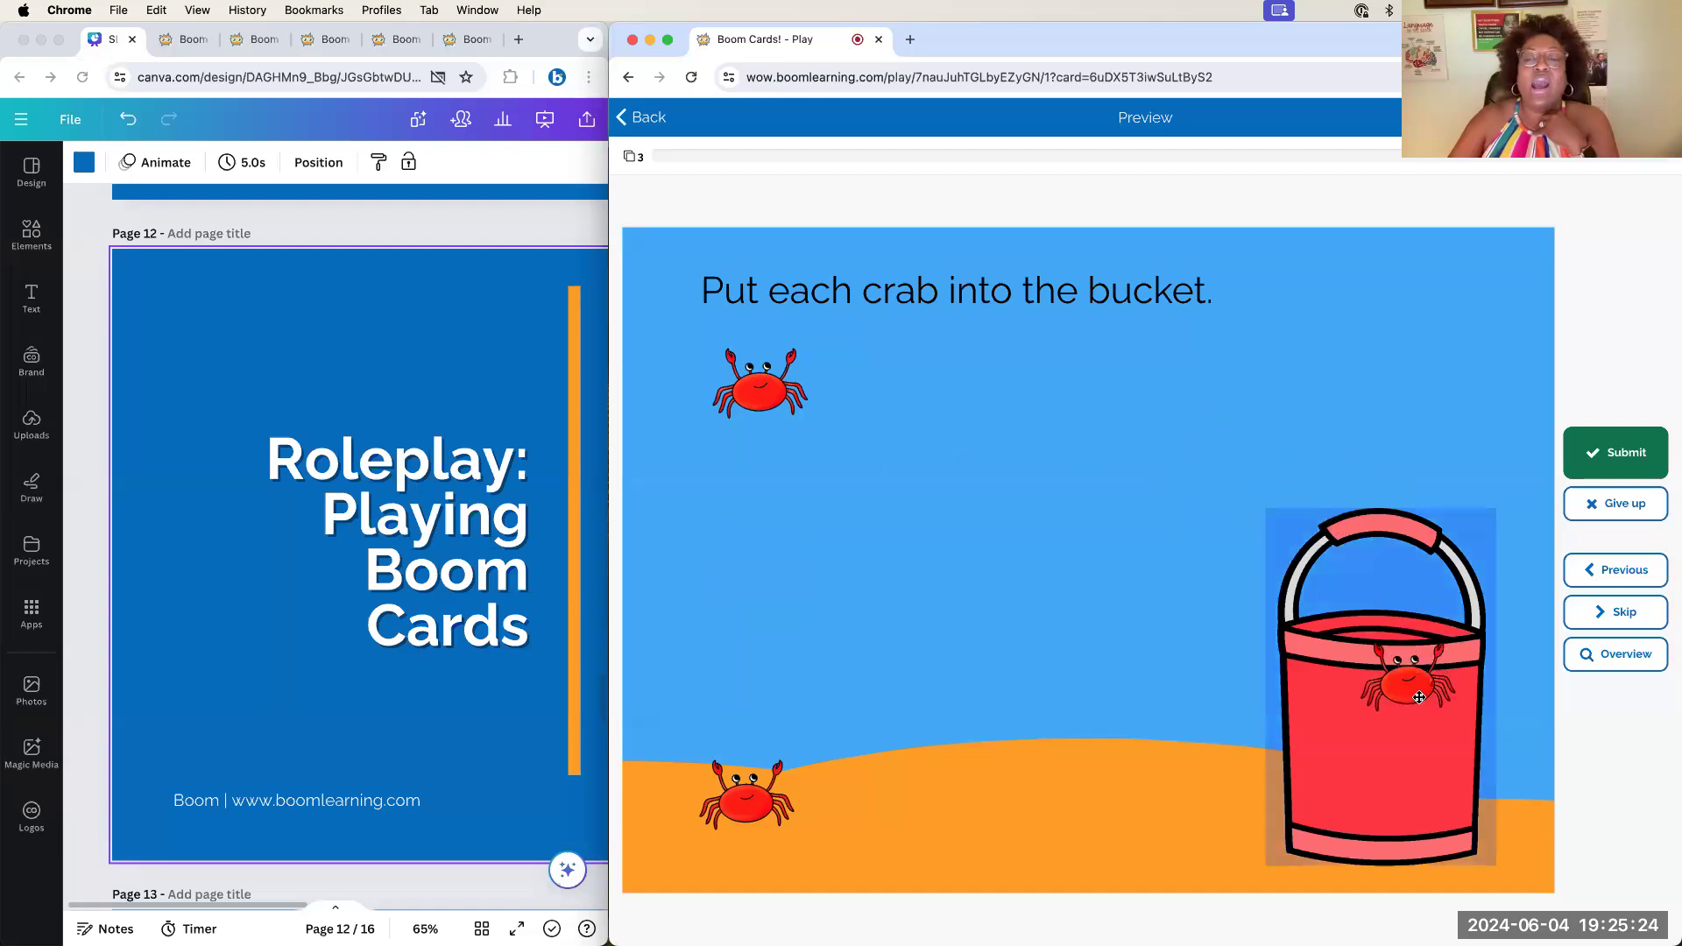
pyautogui.moveTo(778, 399); pyautogui.dragTo(1373, 681)
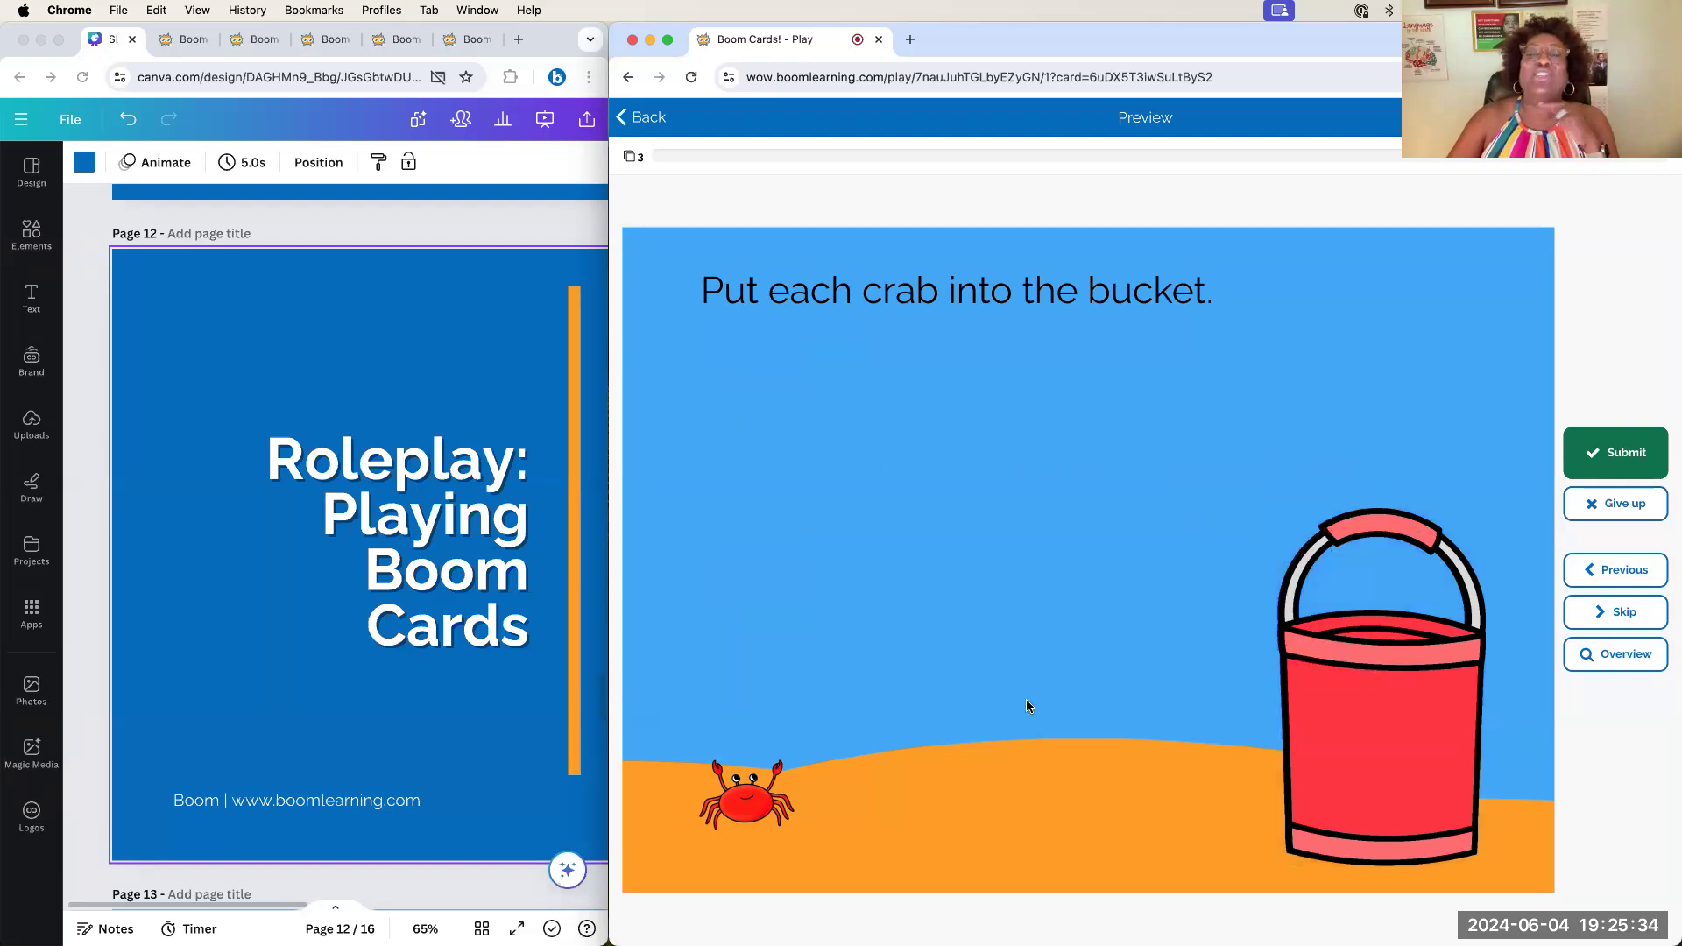
pyautogui.moveTo(749, 793); pyautogui.dragTo(1363, 679)
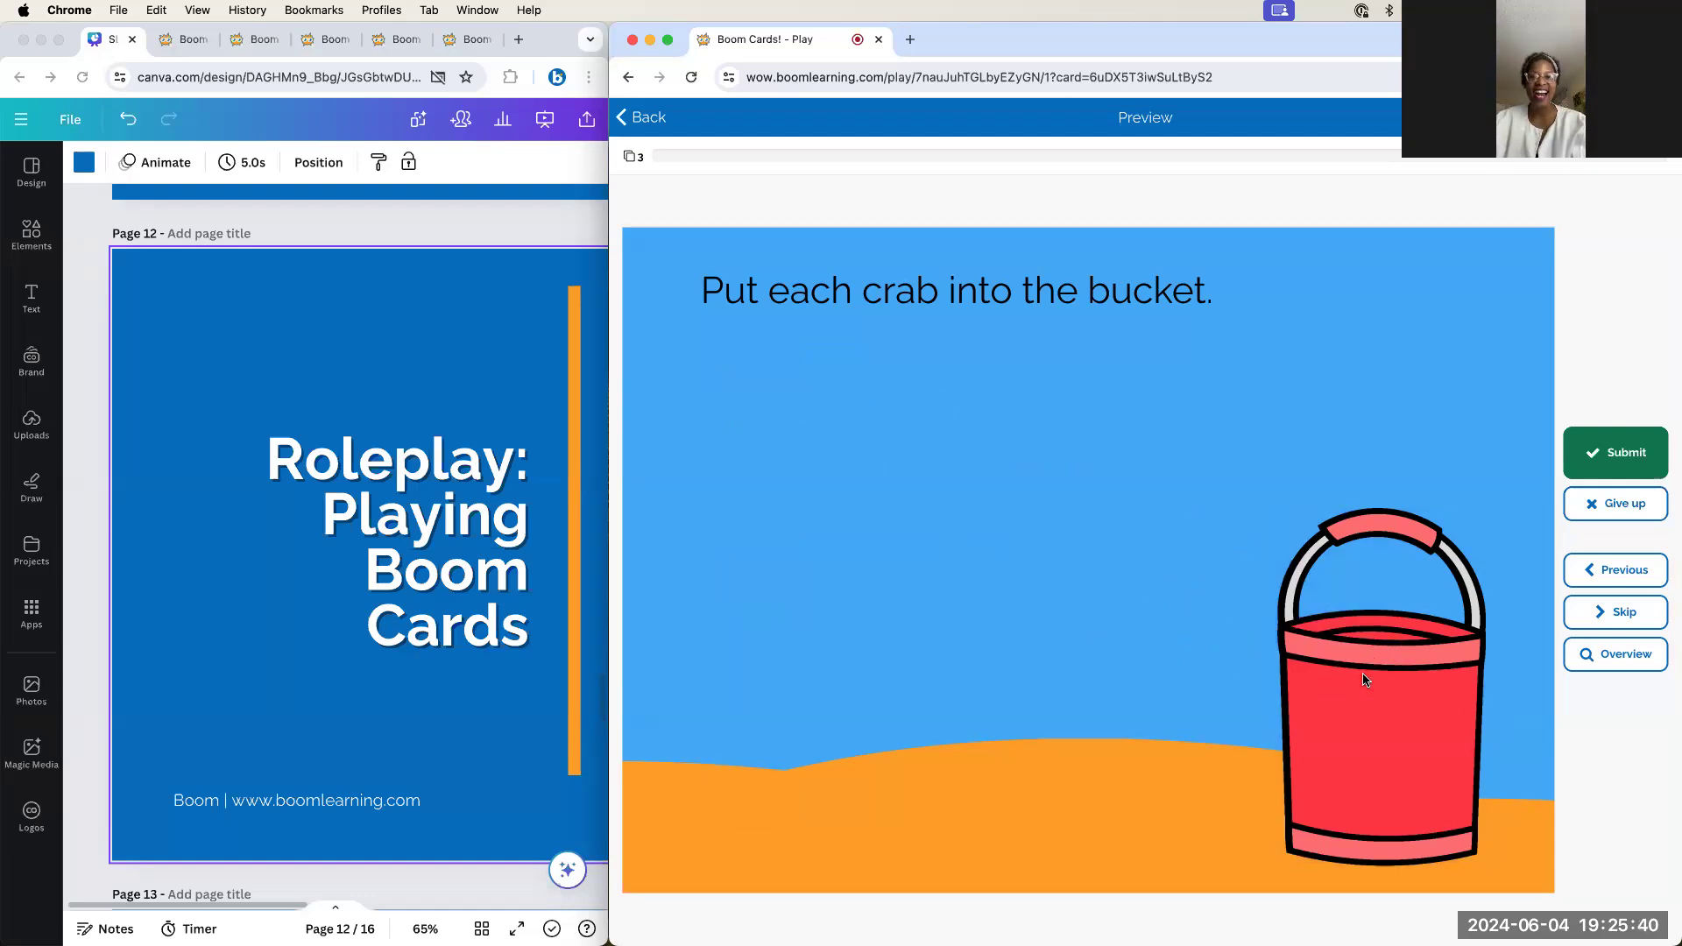
pyautogui.click(1609, 447)
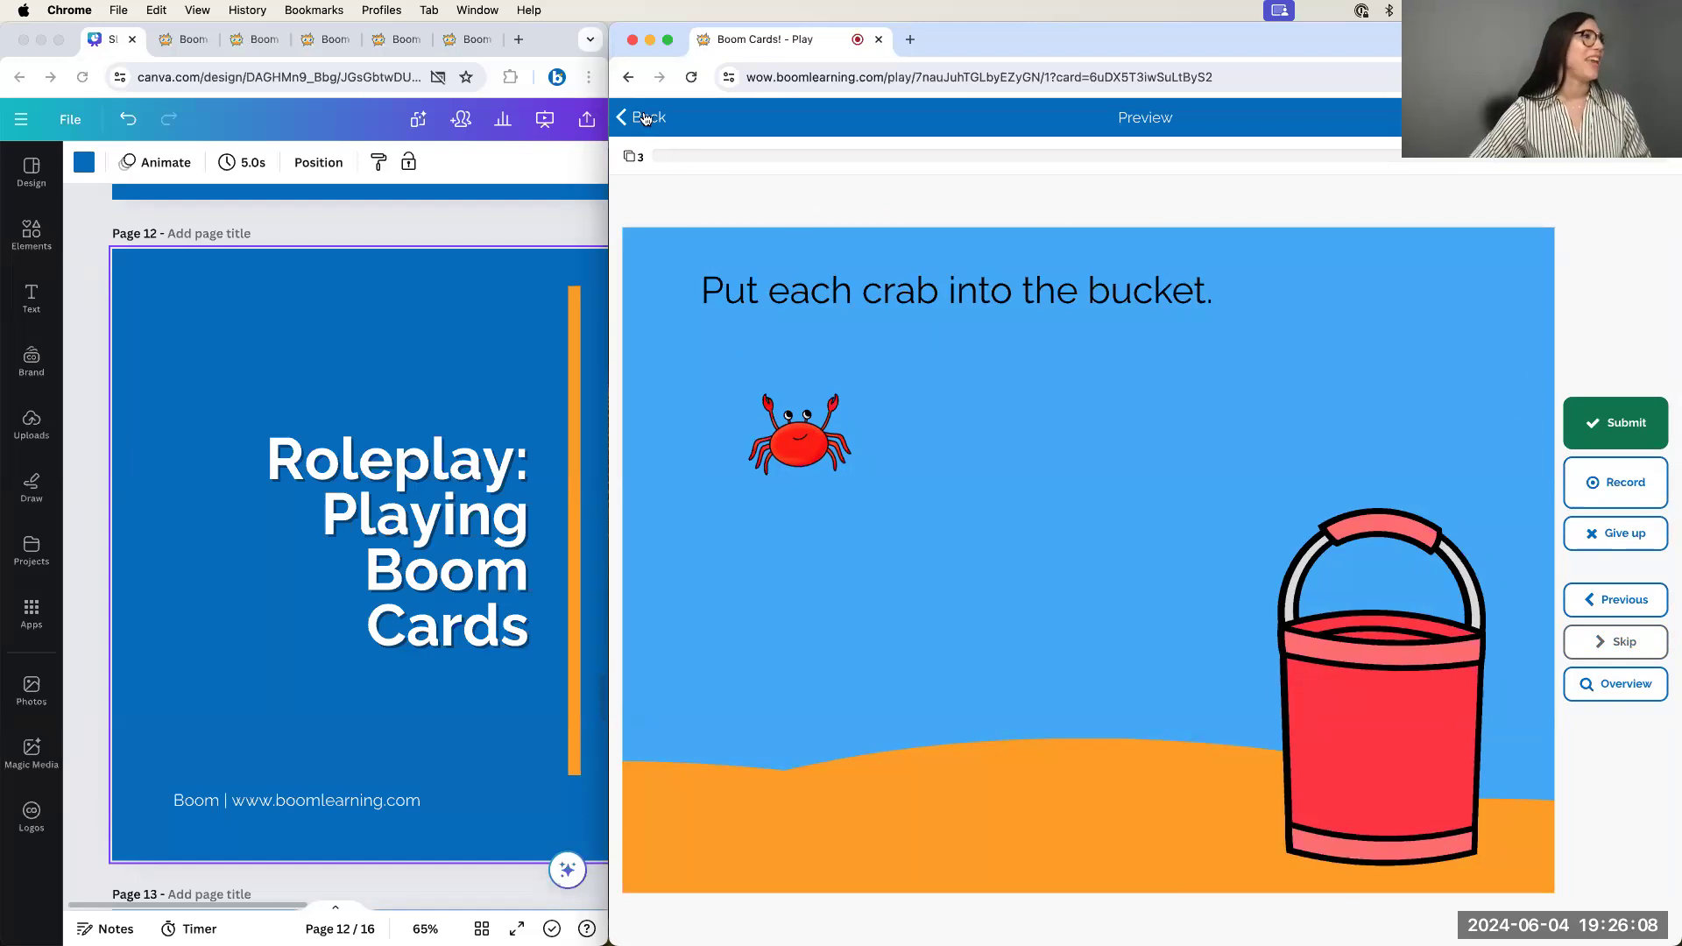
# Widen the Canva slides window over the preview so page 12, 'Roleplay: Playing Boom Cards', shows
pyautogui.moveTo(609, 324); pyautogui.dragTo(1256, 313)
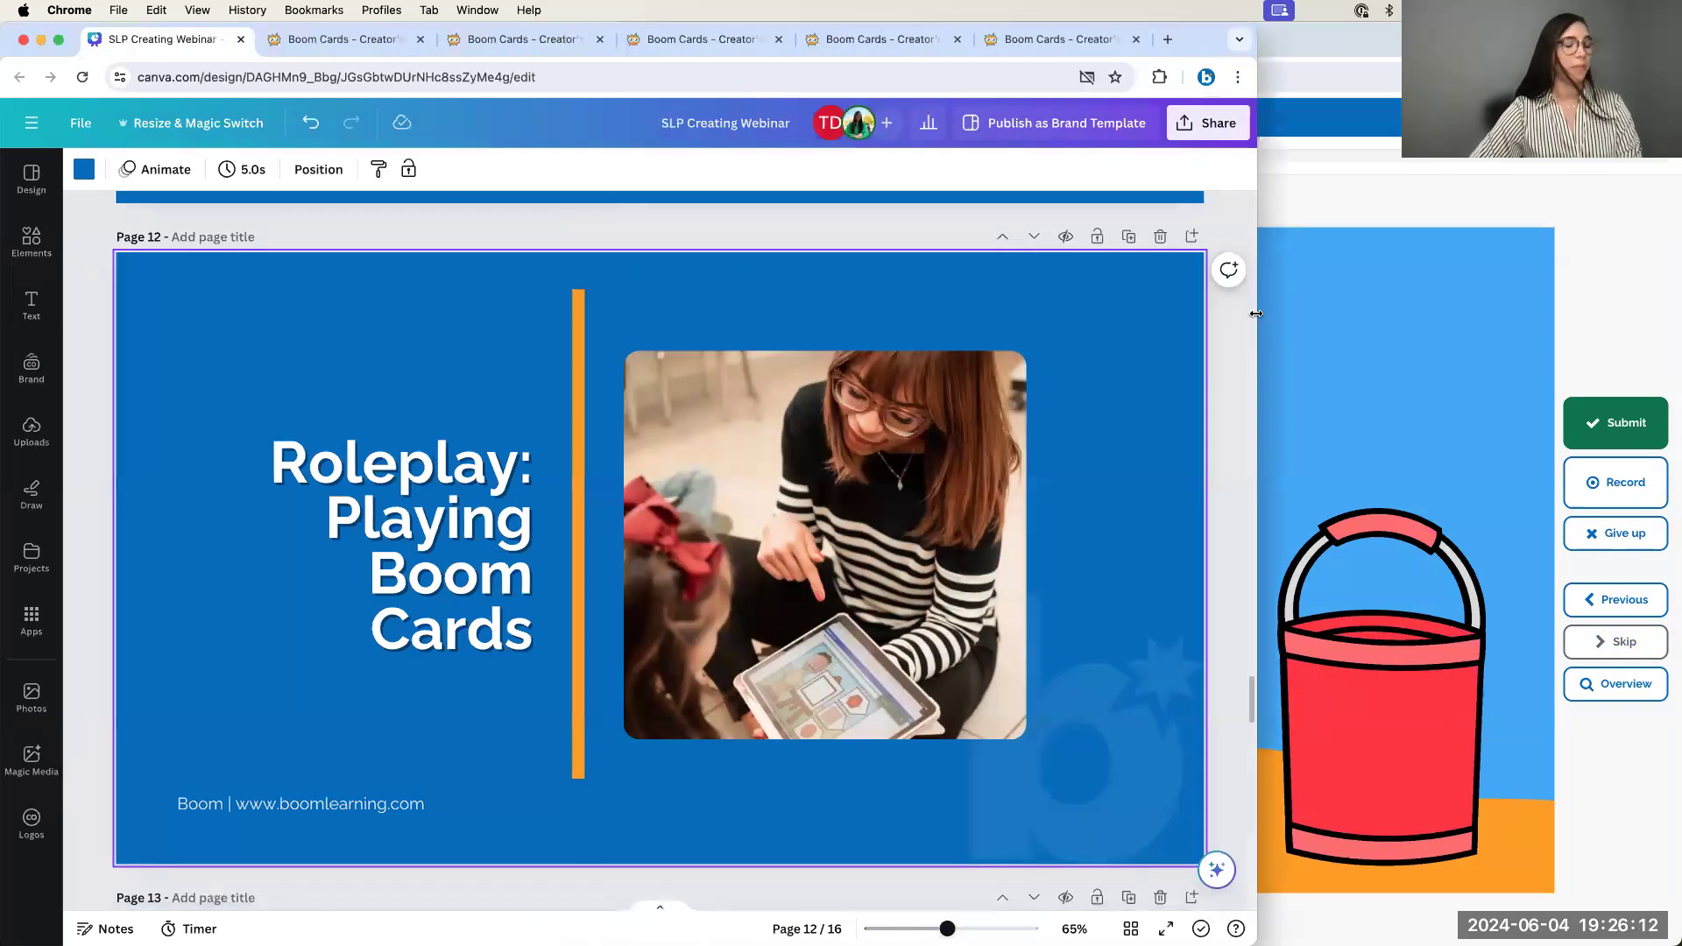
# Scroll the webinar slides down to page 14, 'Publisher Membership', with the $50-per-year plan
pyautogui.scroll(-10, 997, 419)
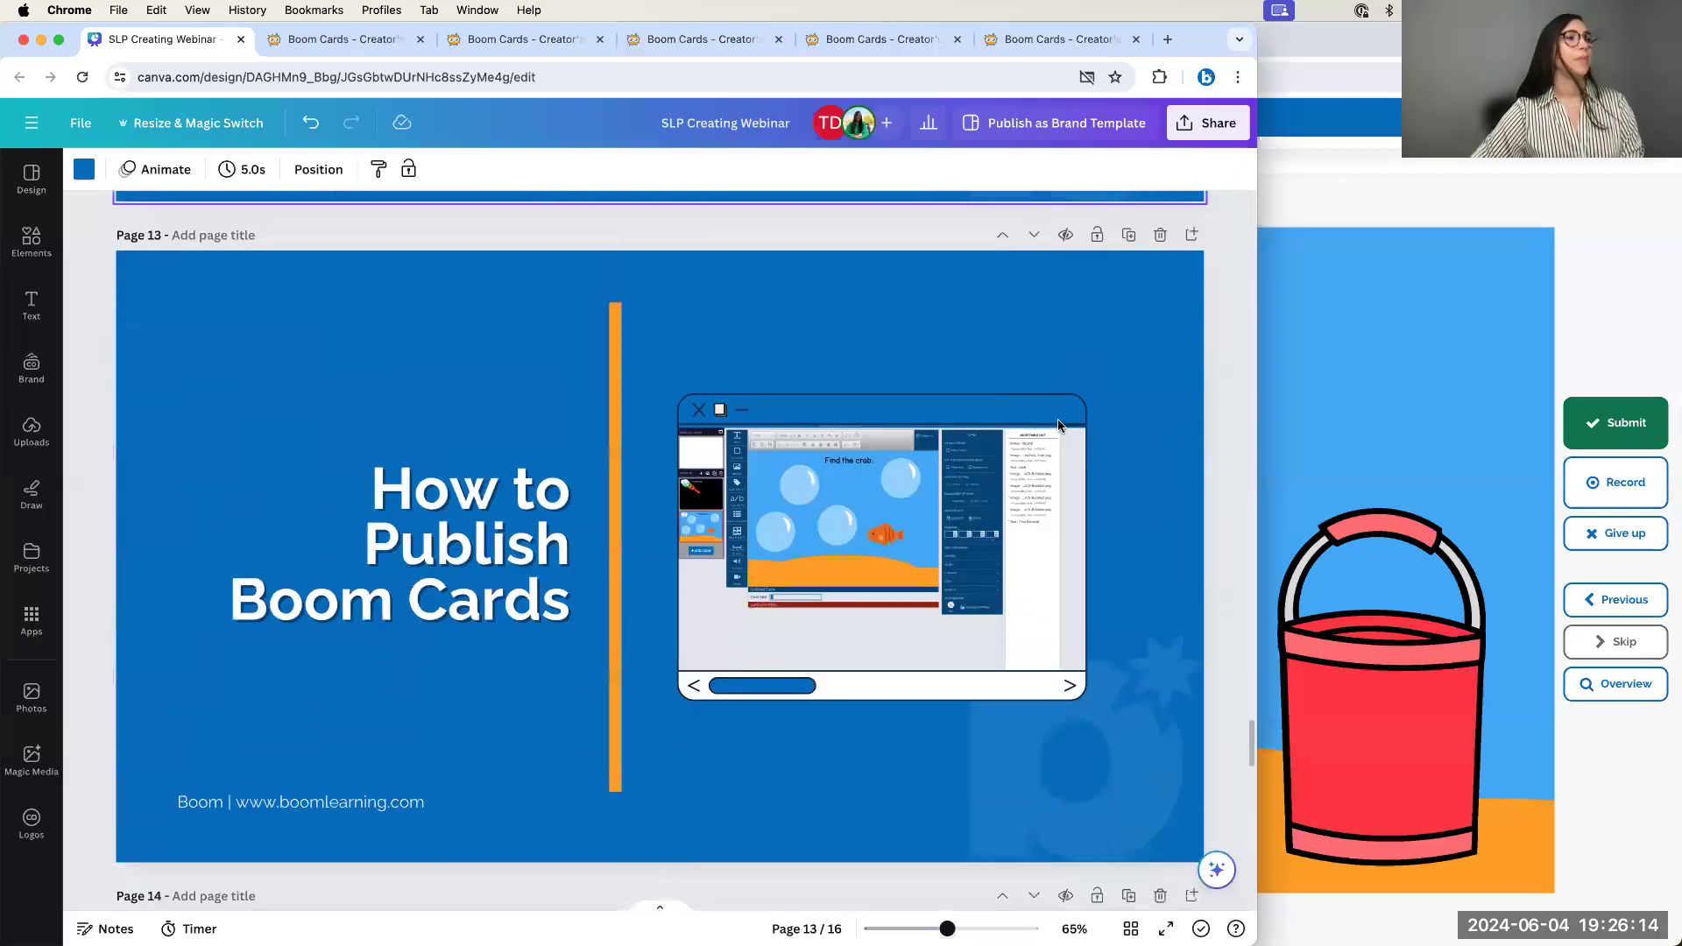
pyautogui.scroll(-5, 994, 430)
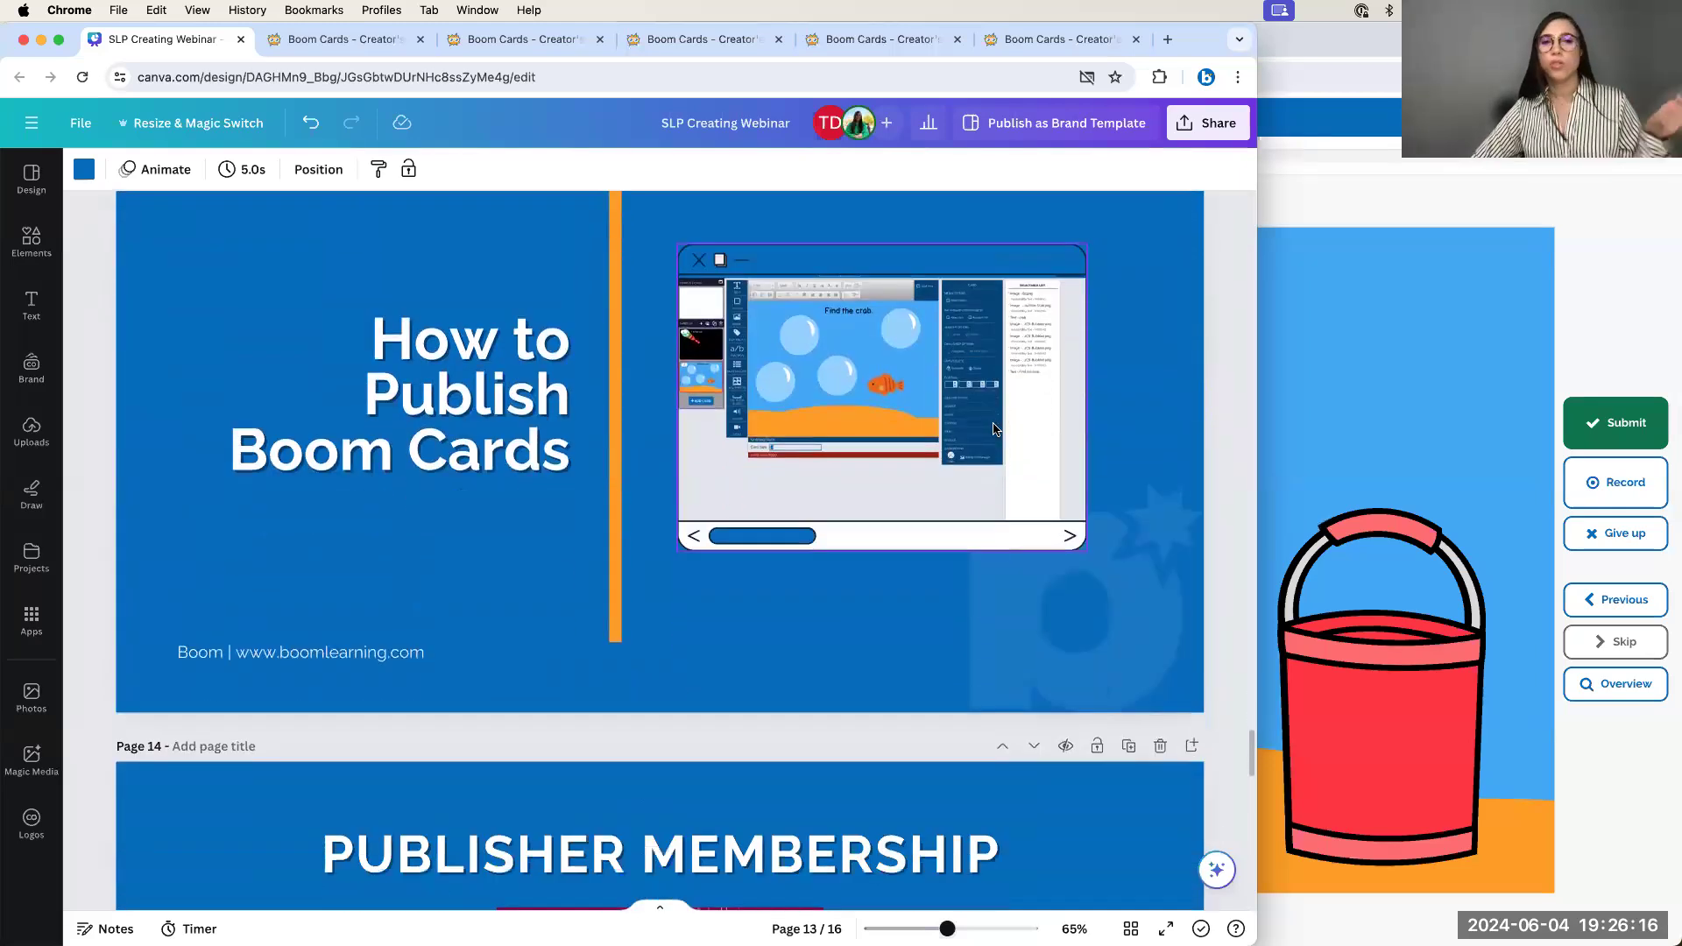
pyautogui.scroll(-3, 994, 429)
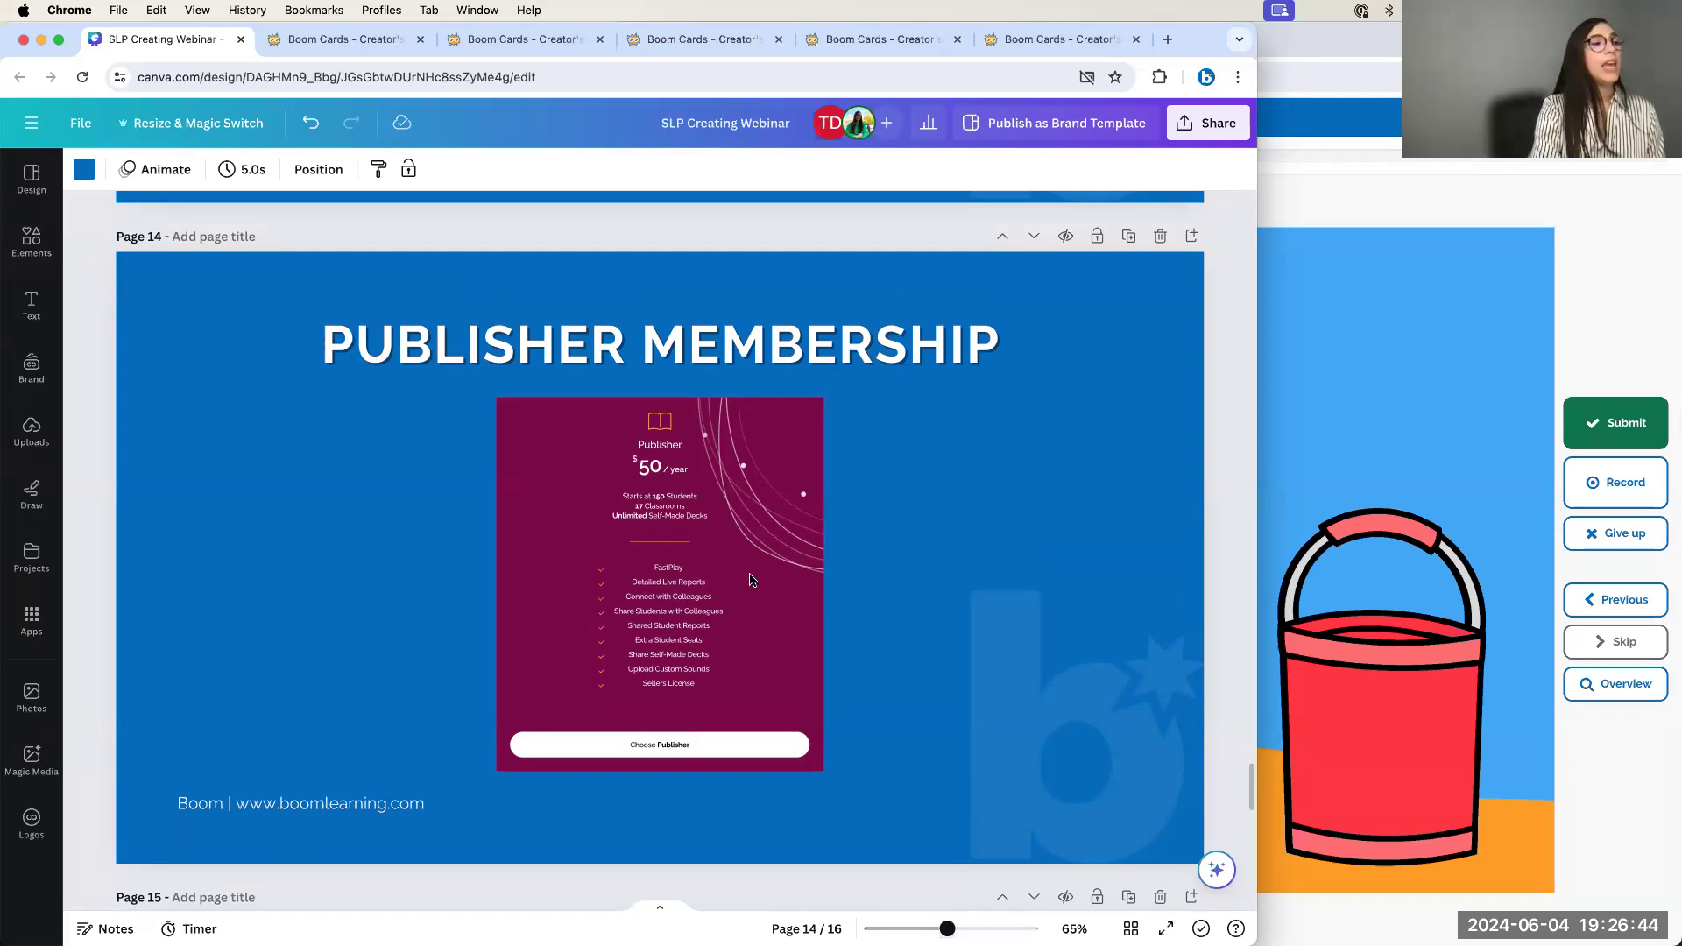
pyautogui.scroll(5, 763, 575)
pyautogui.scroll(-5, 763, 574)
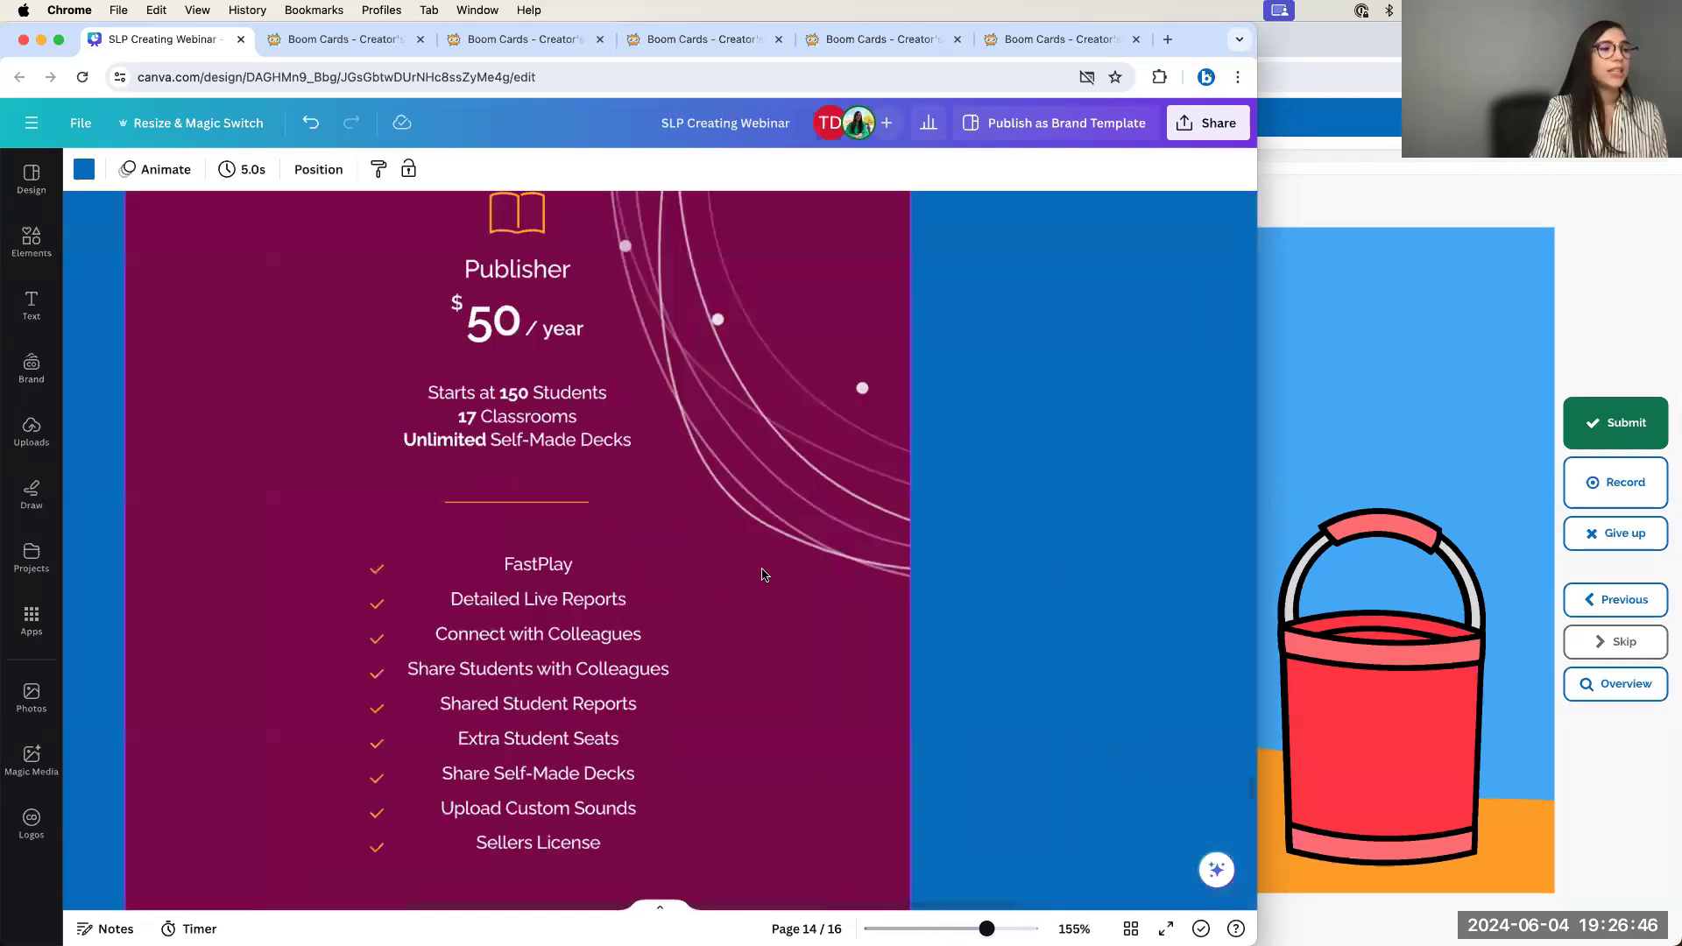
pyautogui.scroll(5, 762, 575)
pyautogui.hscroll(-5, 762, 574)
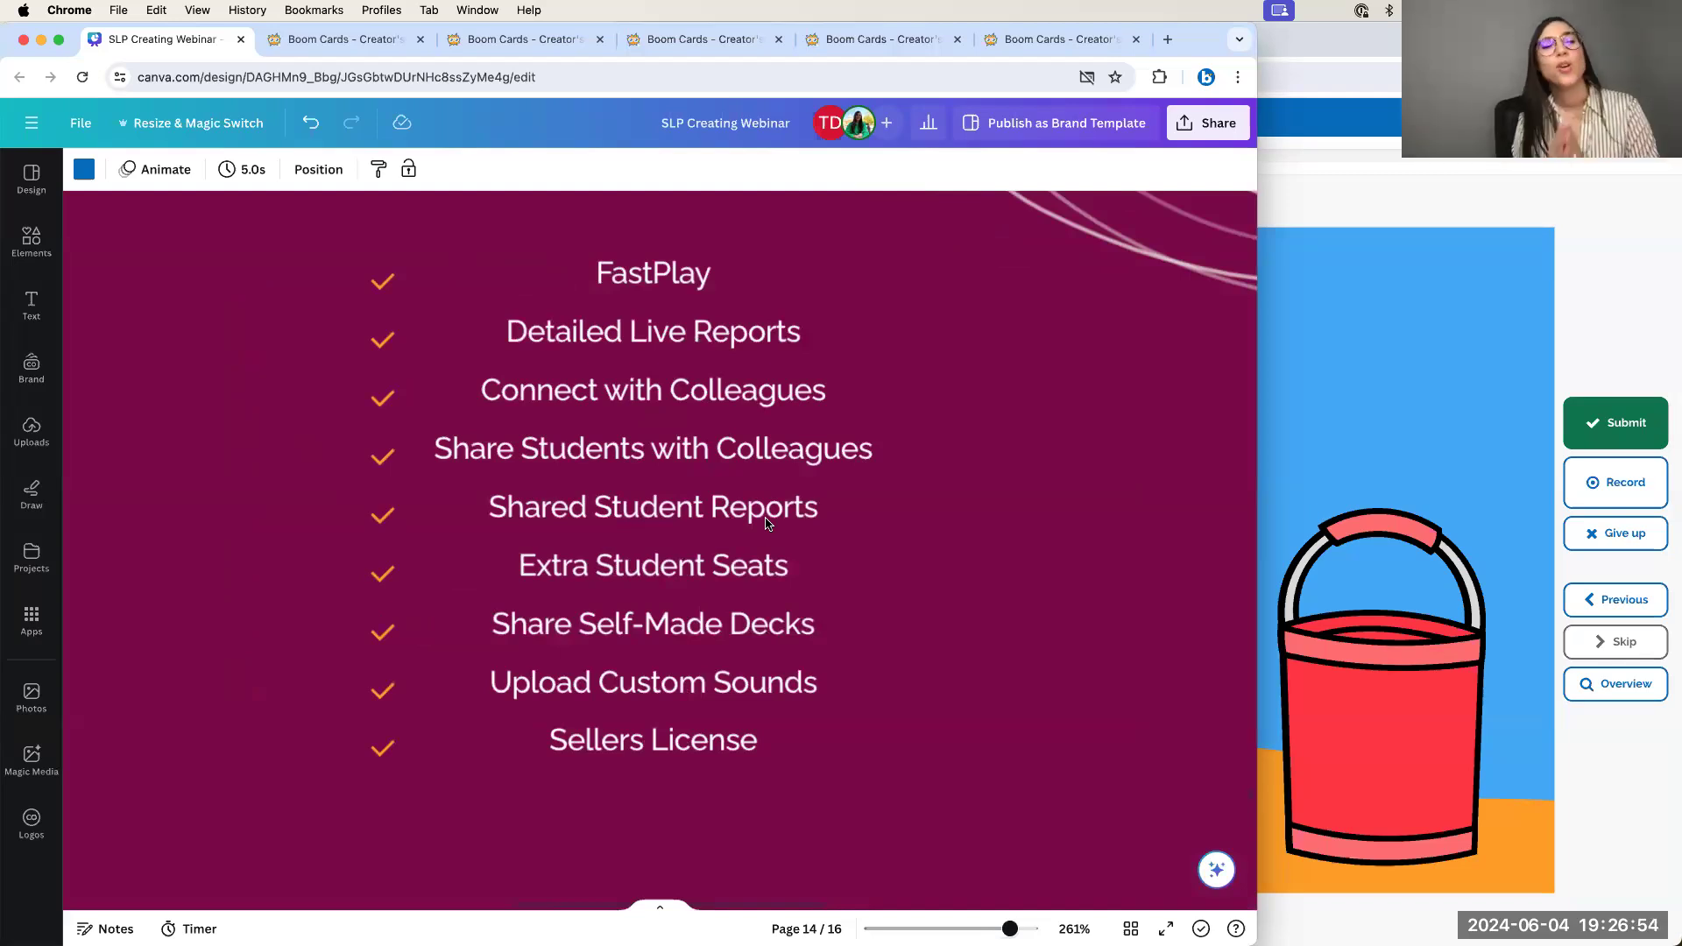
pyautogui.scroll(-5, 766, 523)
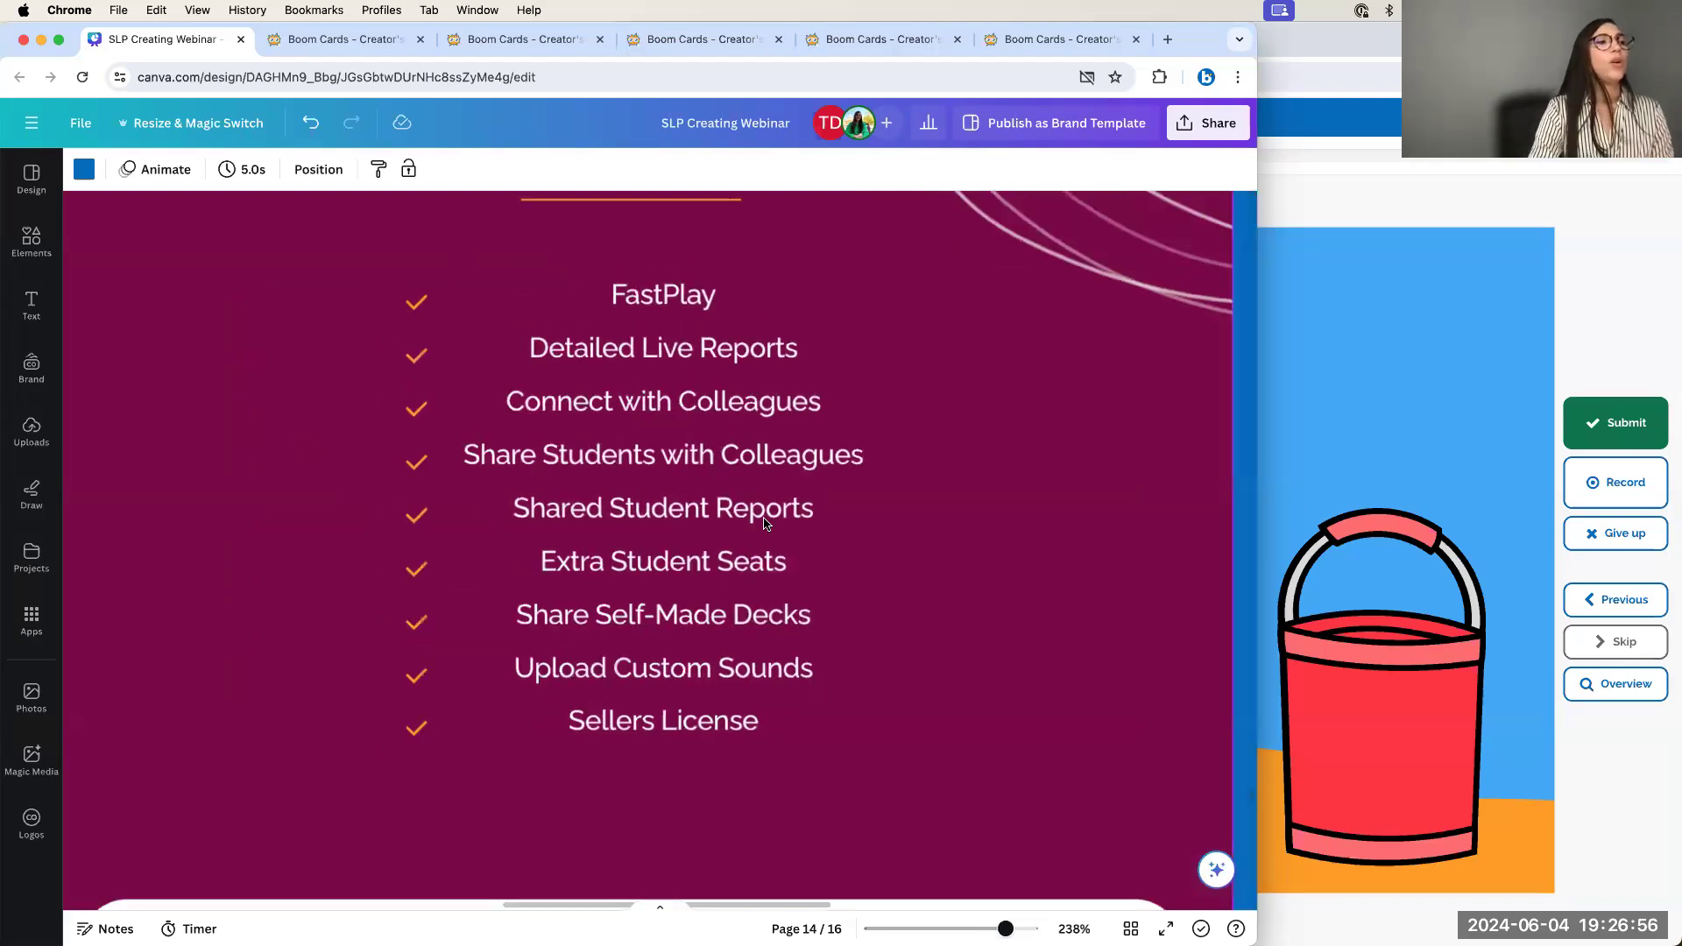
pyautogui.scroll(-2, 641, 531)
pyautogui.scroll(-3, 488, 556)
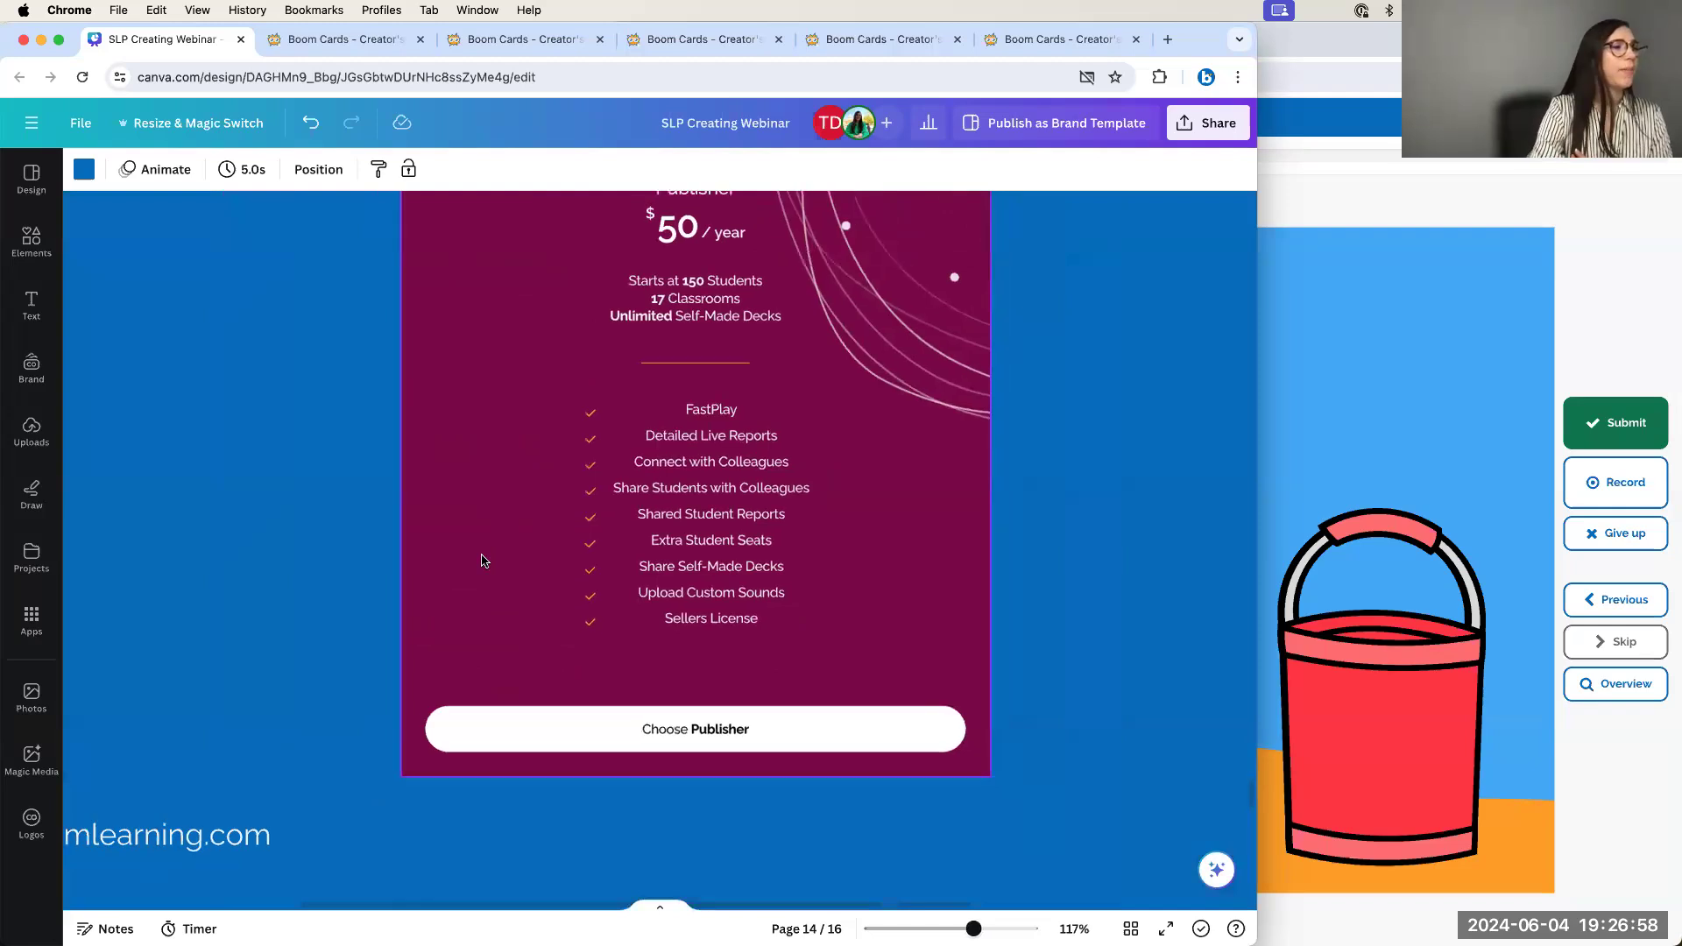
pyautogui.scroll(-6, 425, 587)
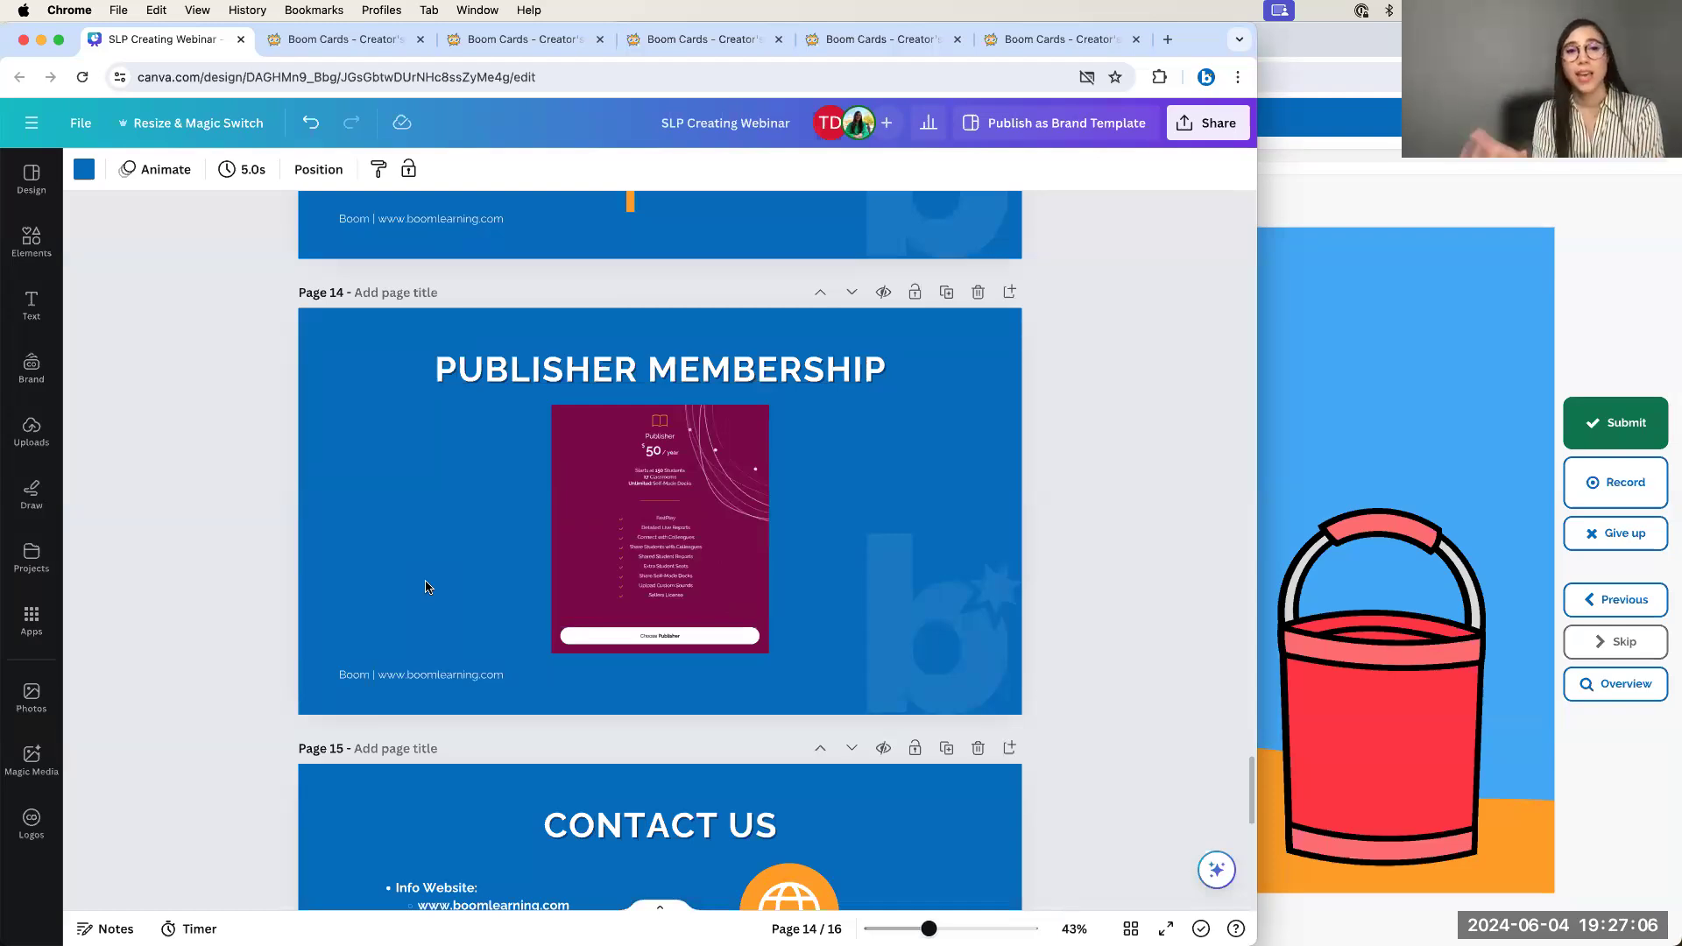
# Bring page 15, 'Contact Us', into view and open the Share this design dialog
pyautogui.scroll(-5, 425, 587)
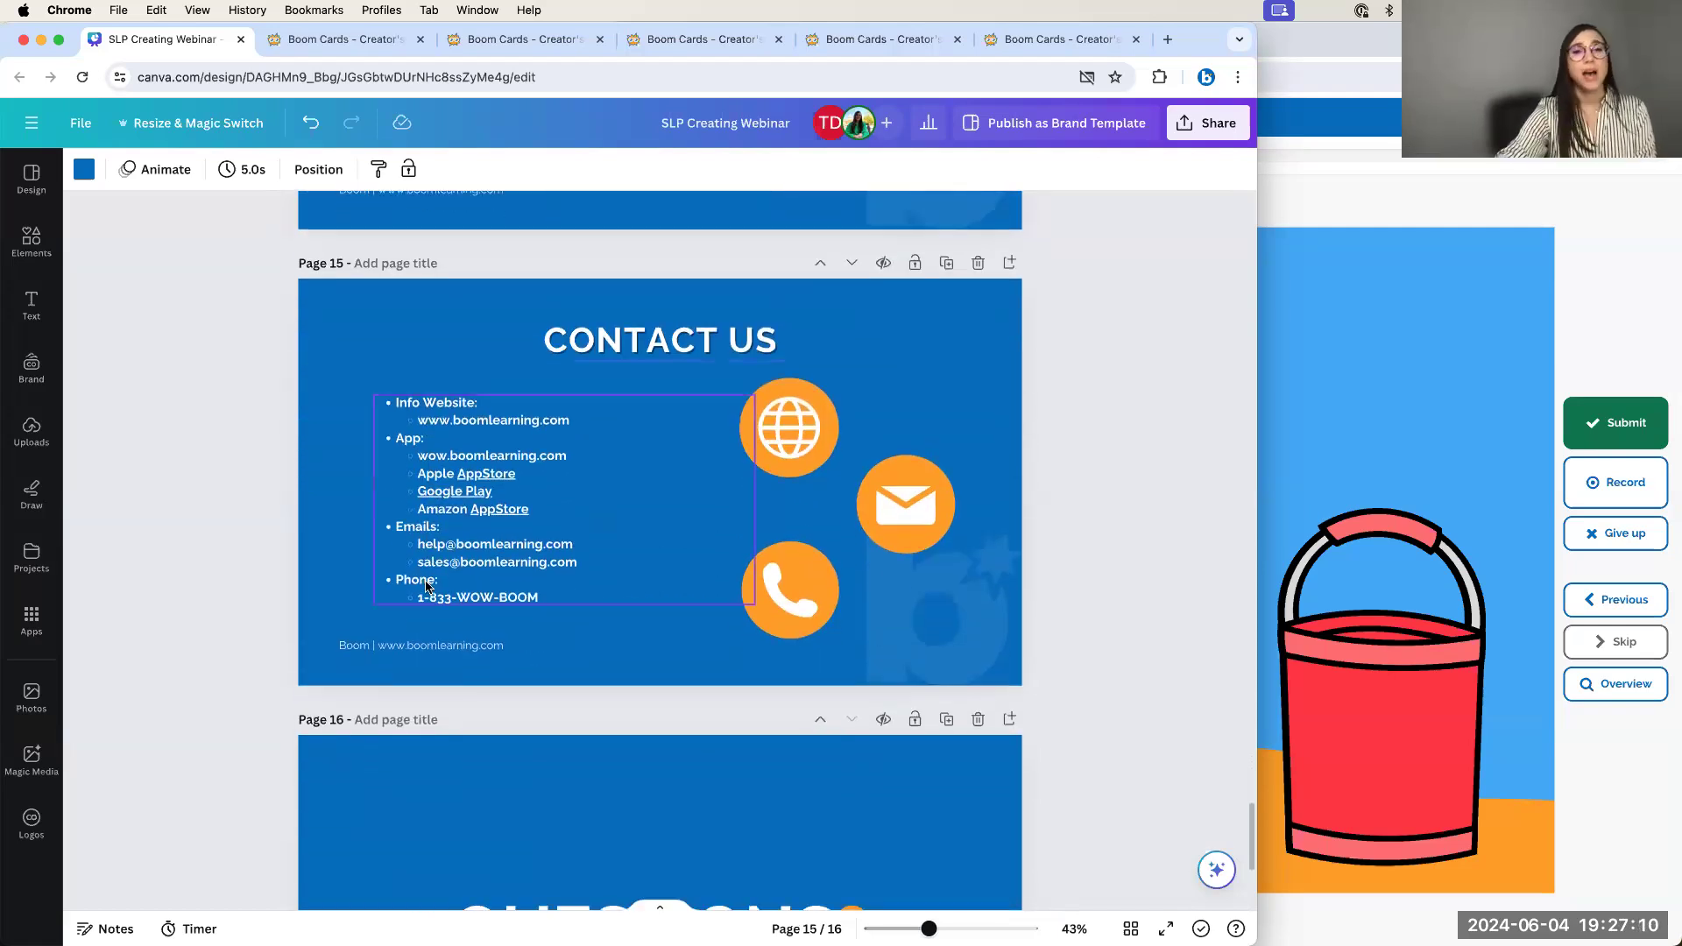
pyautogui.scroll(-3, 1038, 389)
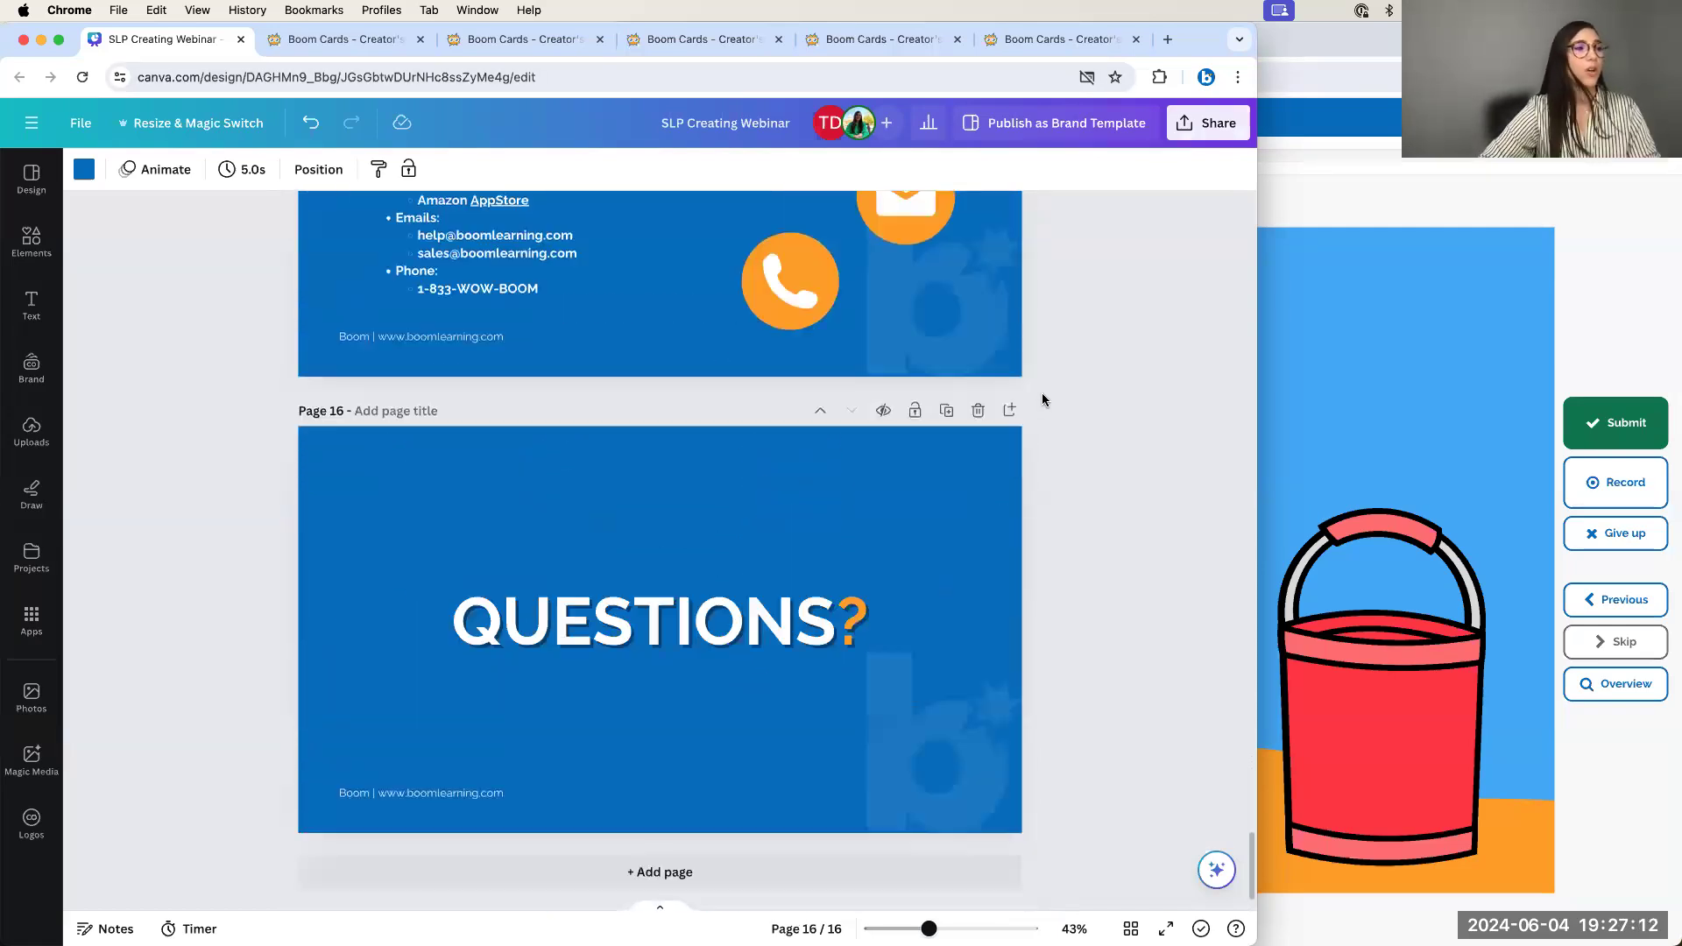
pyautogui.scroll(3, 1043, 399)
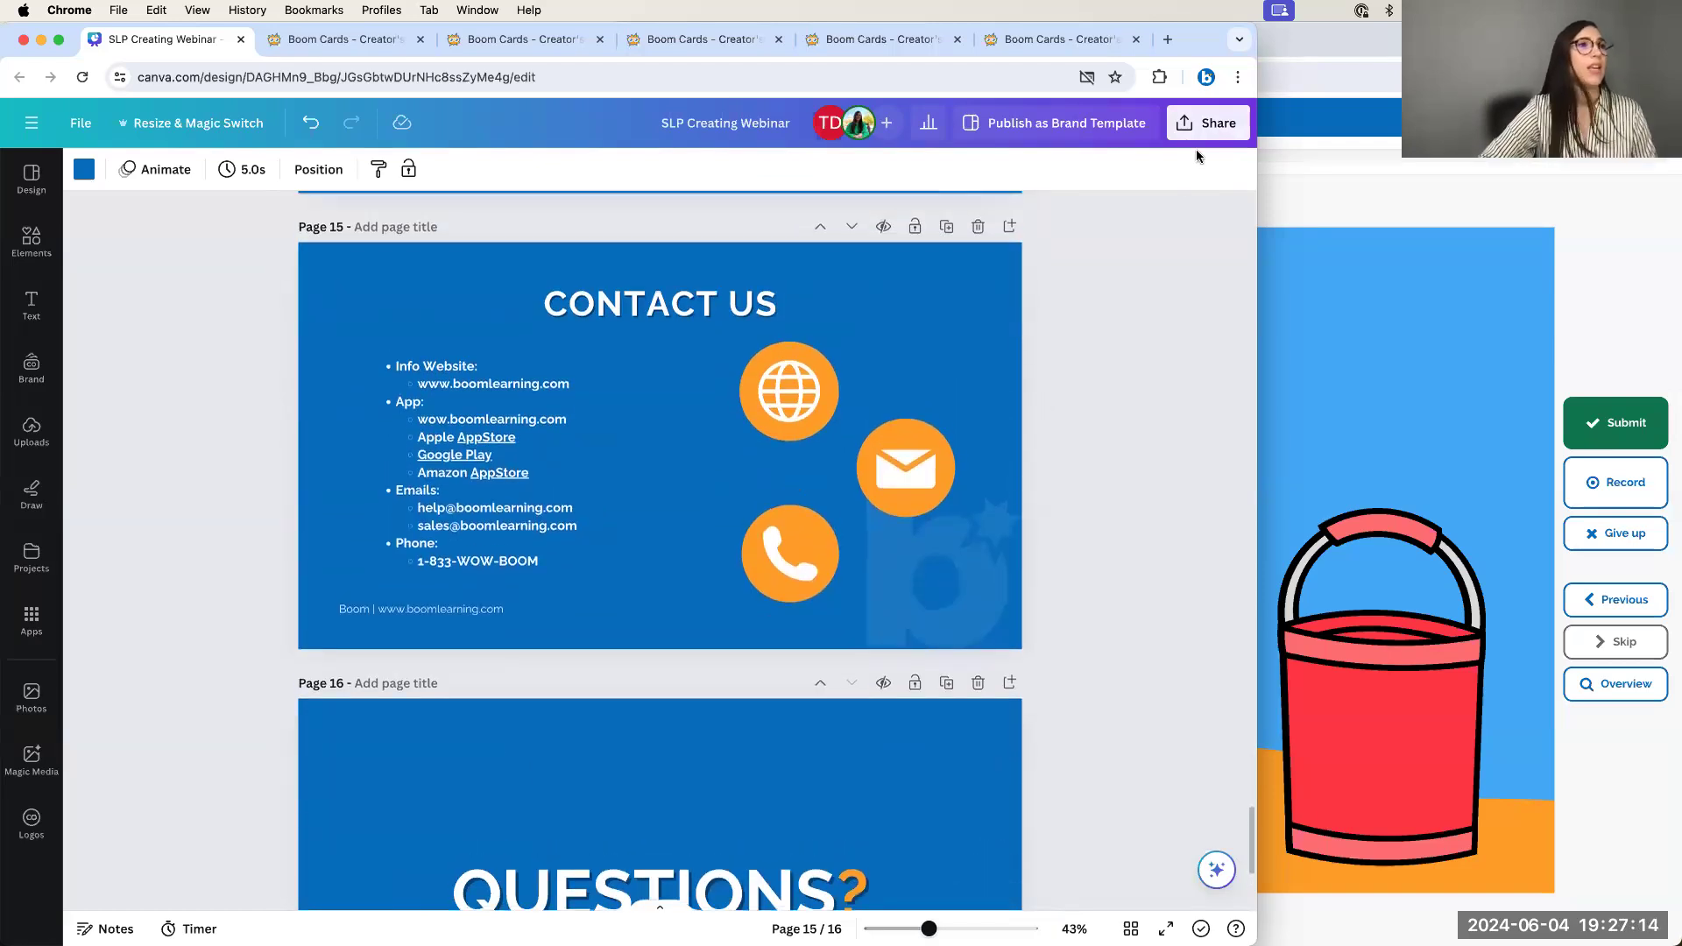
pyautogui.click(1208, 123)
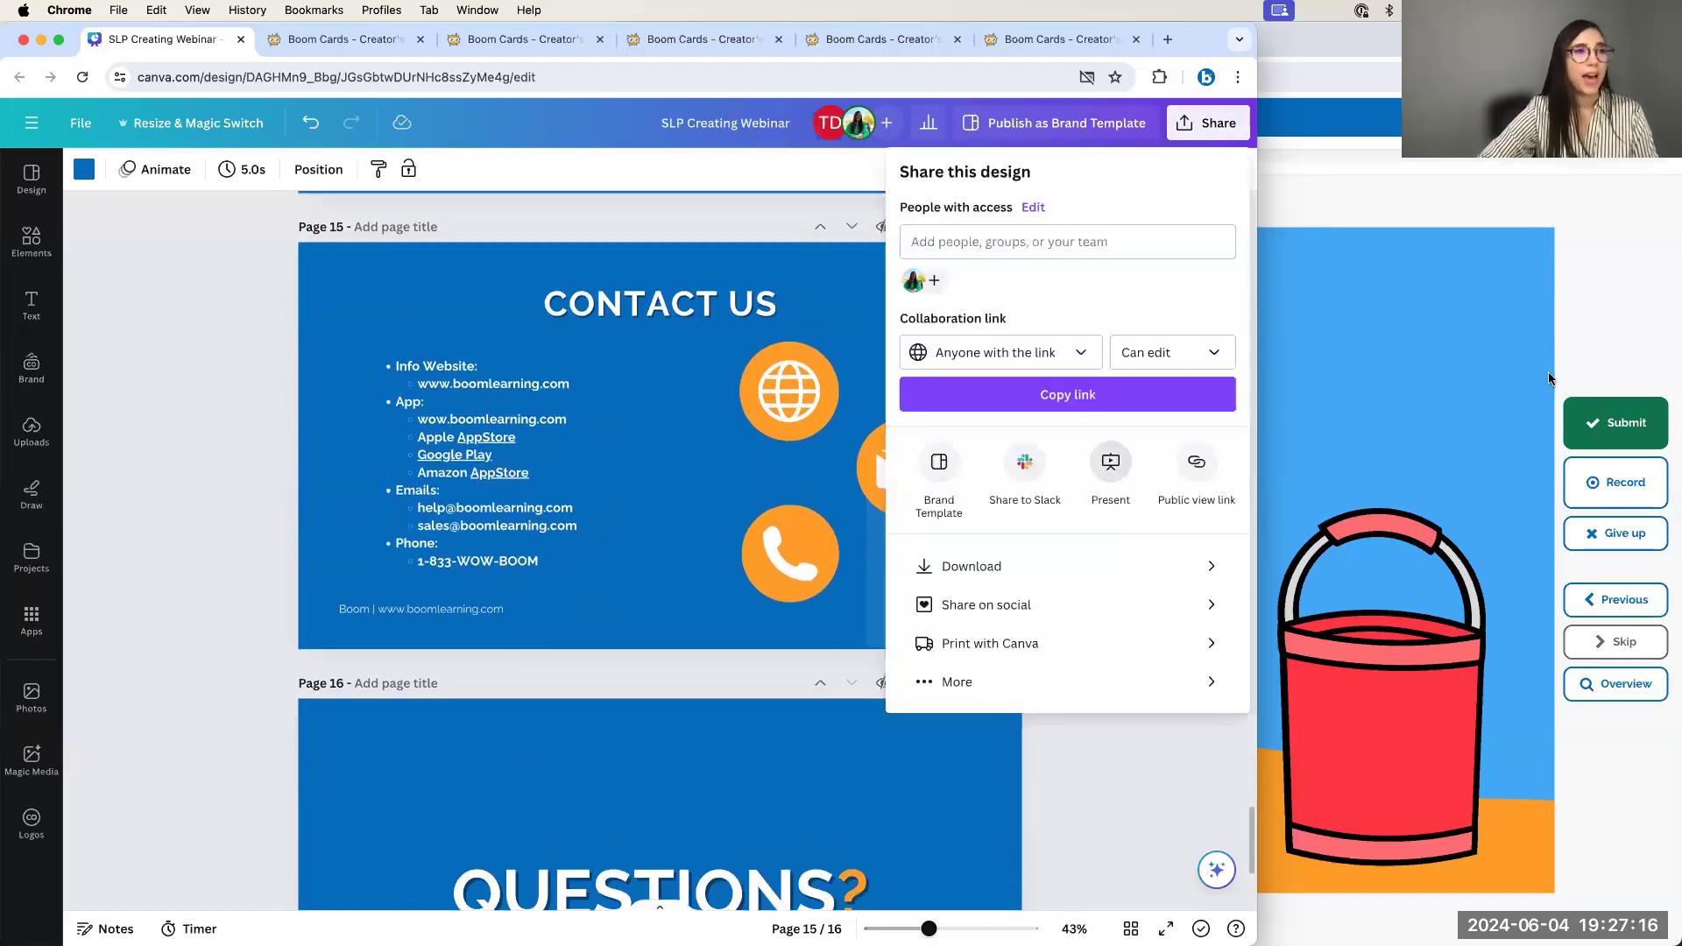
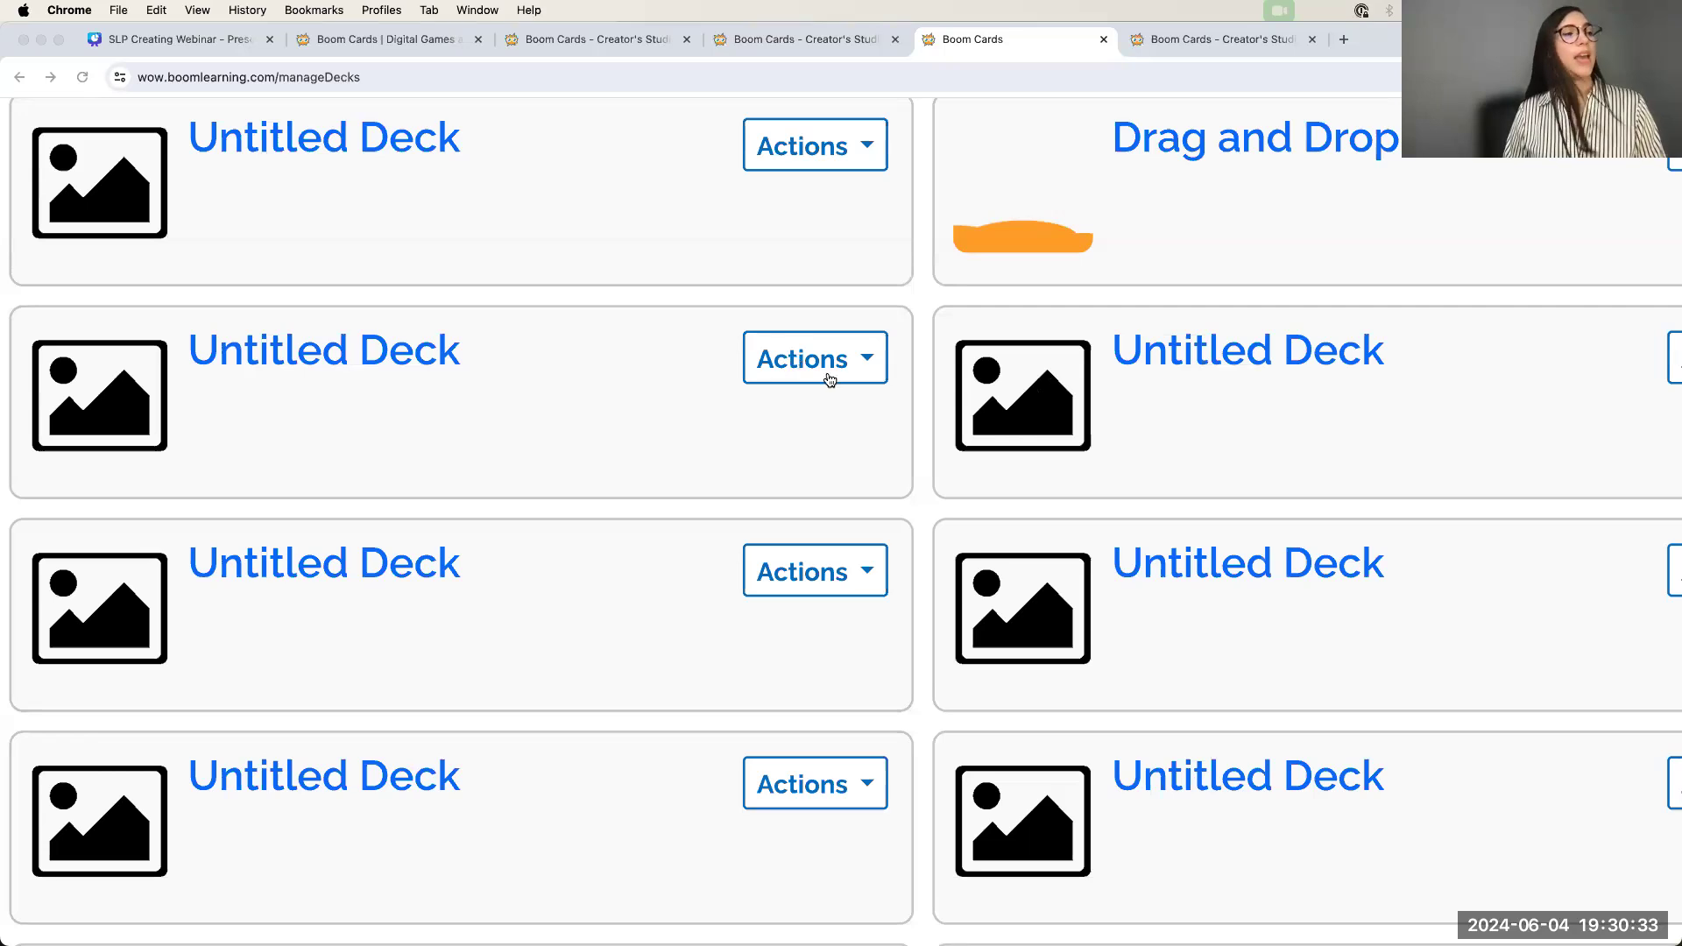
# Make the second-row Untitled Deck private, then zoom out and switch to the Library
pyautogui.click(832, 372)
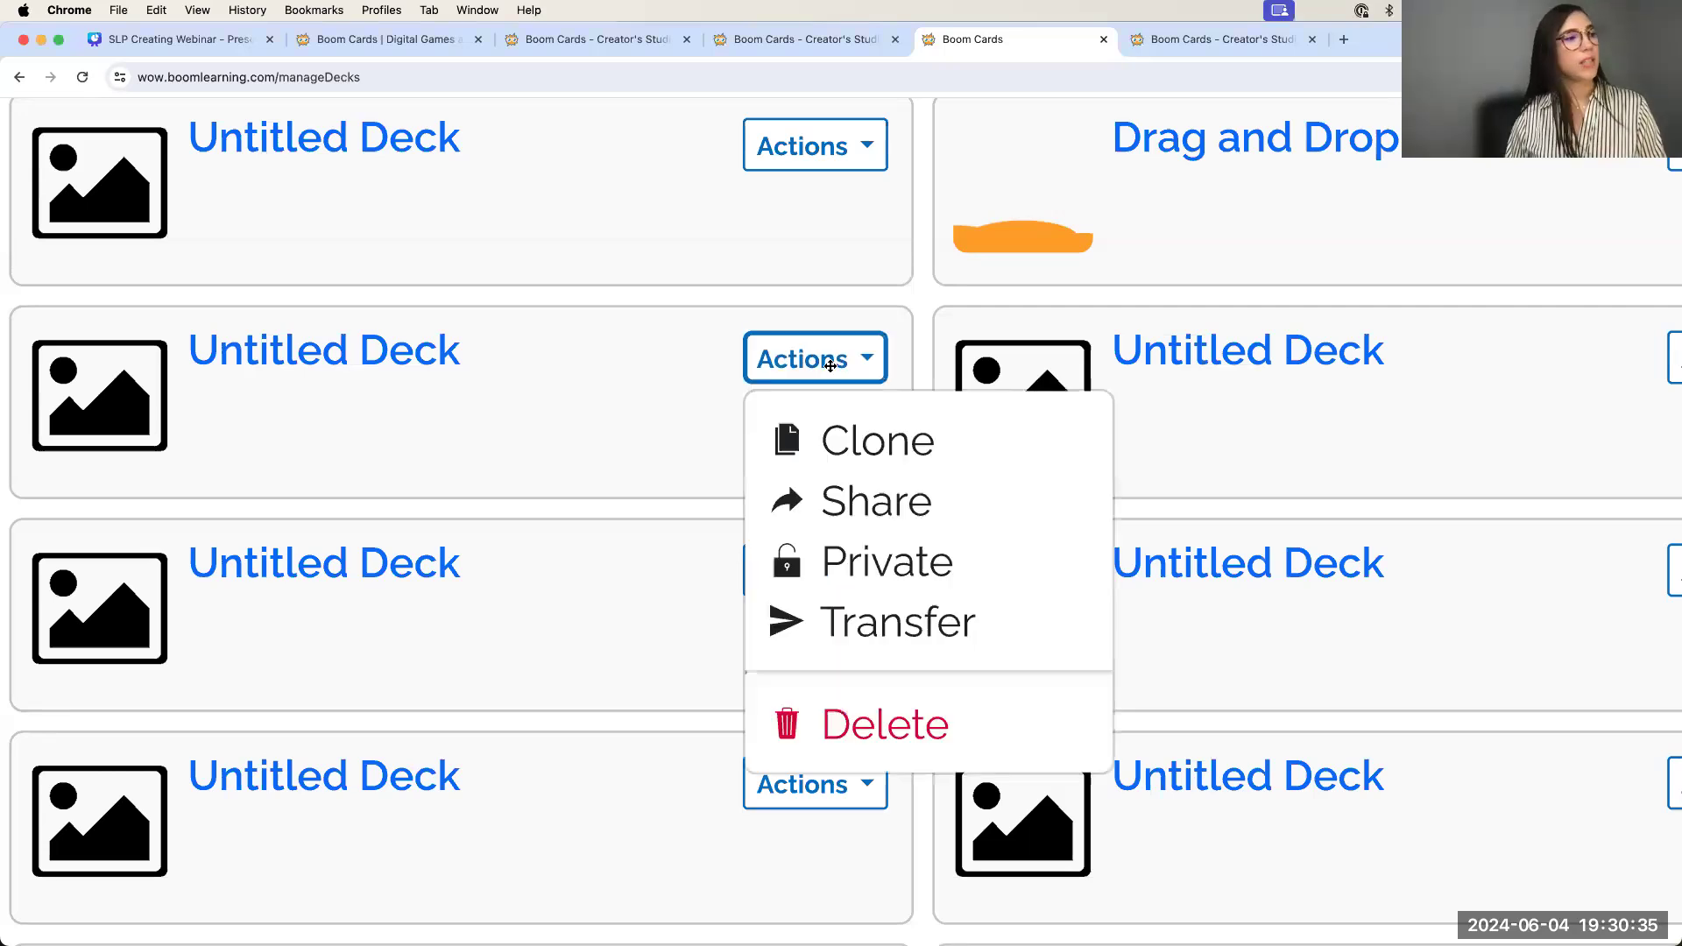
pyautogui.click(916, 566)
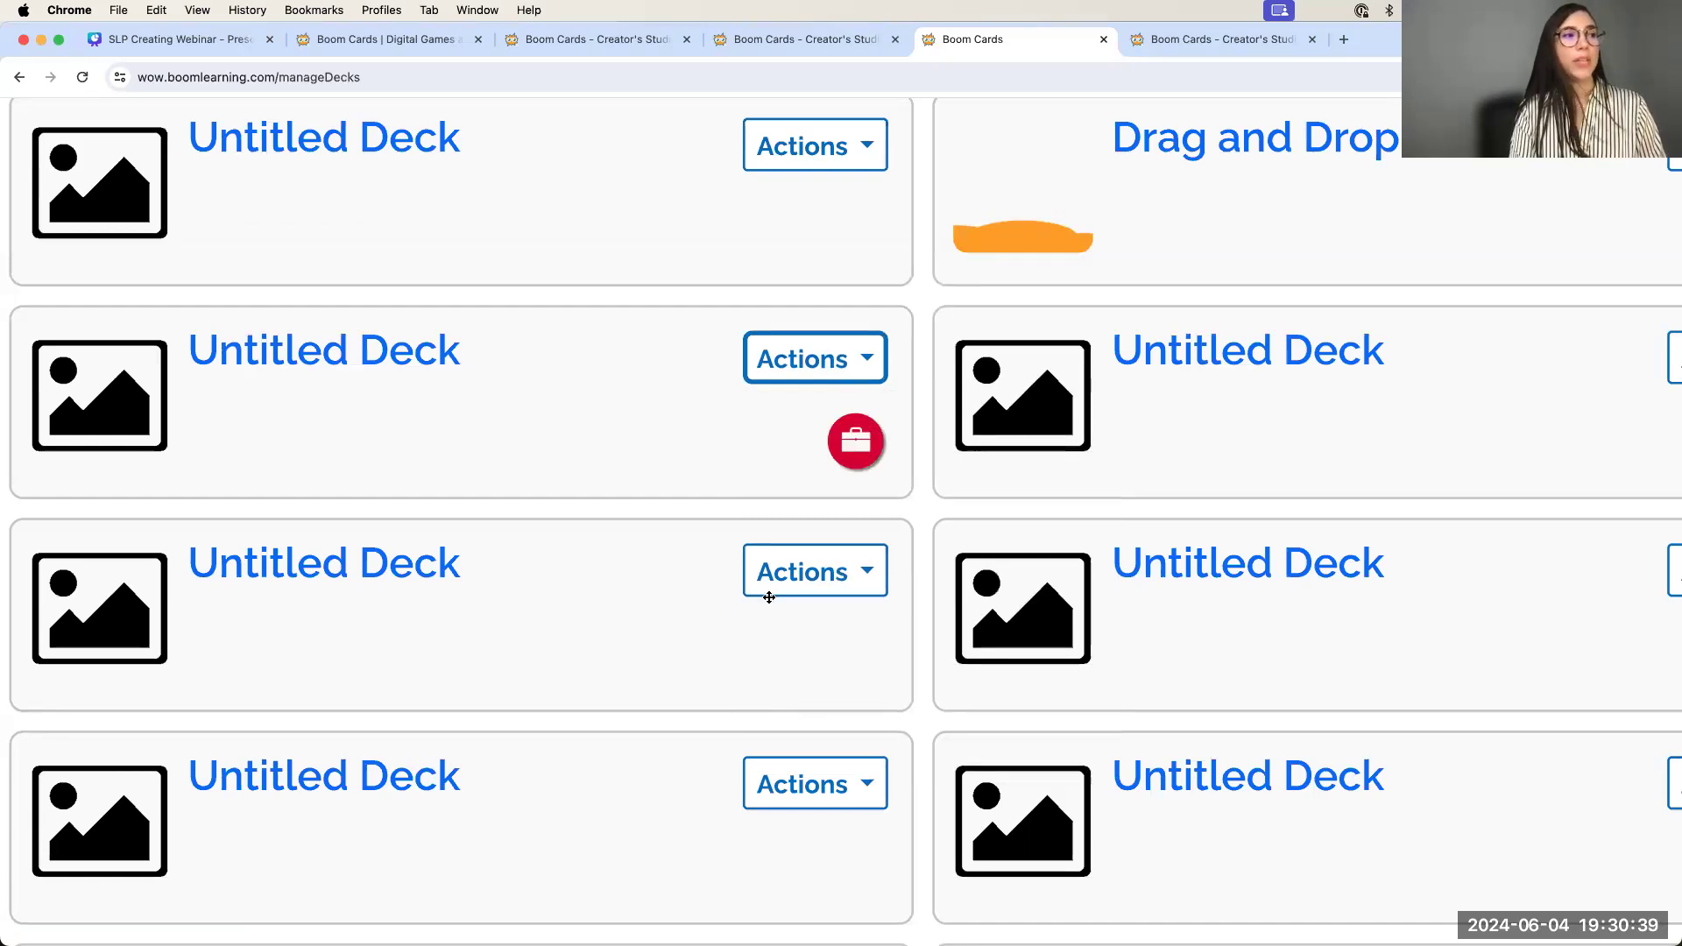
pyautogui.press('super+minus')
pyautogui.press('super+minus')
pyautogui.press('super+minus')
pyautogui.press('super+minus')
pyautogui.press('super+minus')
pyautogui.press('super+minus')
pyautogui.press('super+minus')
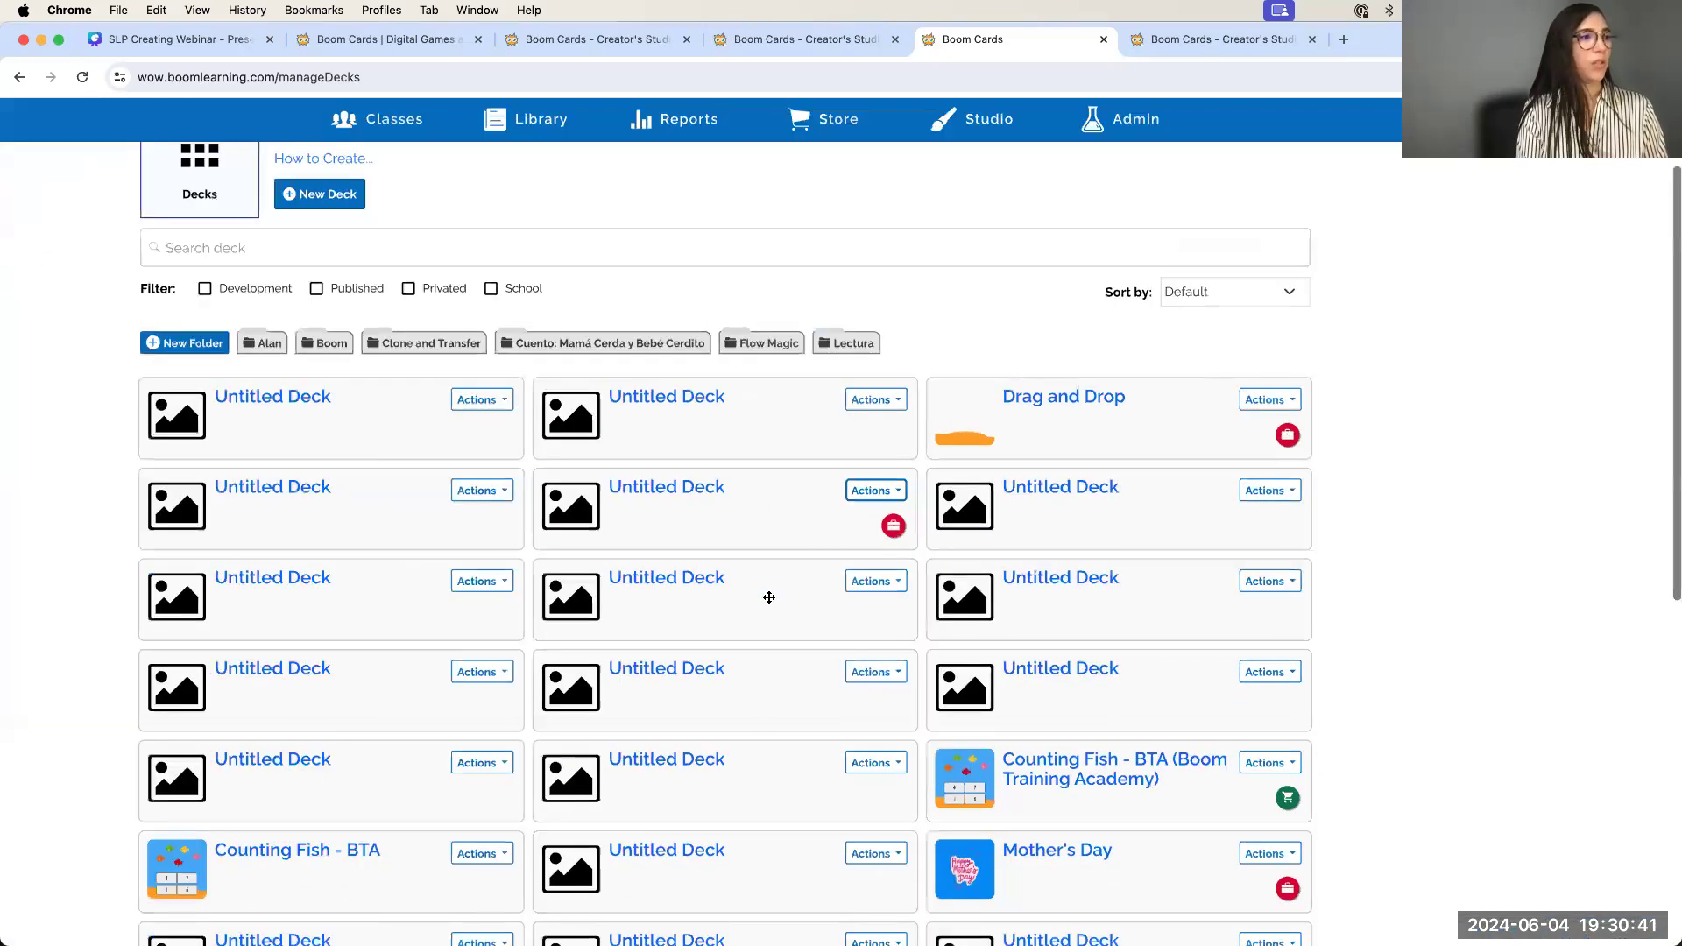
pyautogui.click(692, 127)
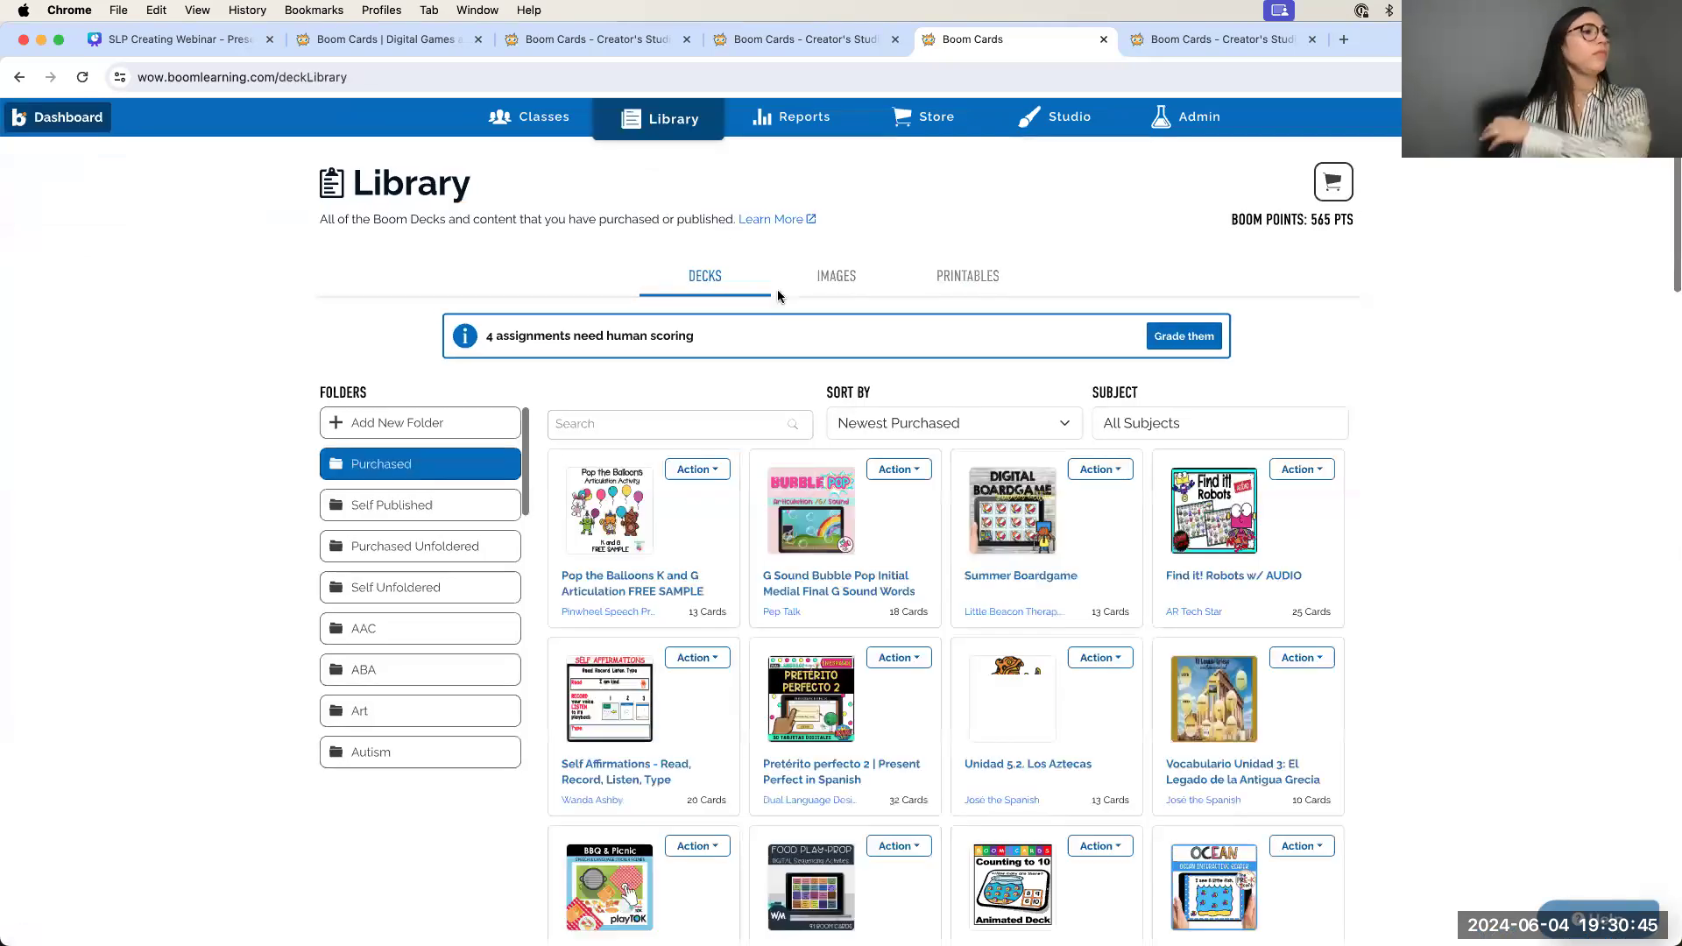
# Open the Self Published folder and show the actions menu for its Untitled Deck
pyautogui.click(412, 508)
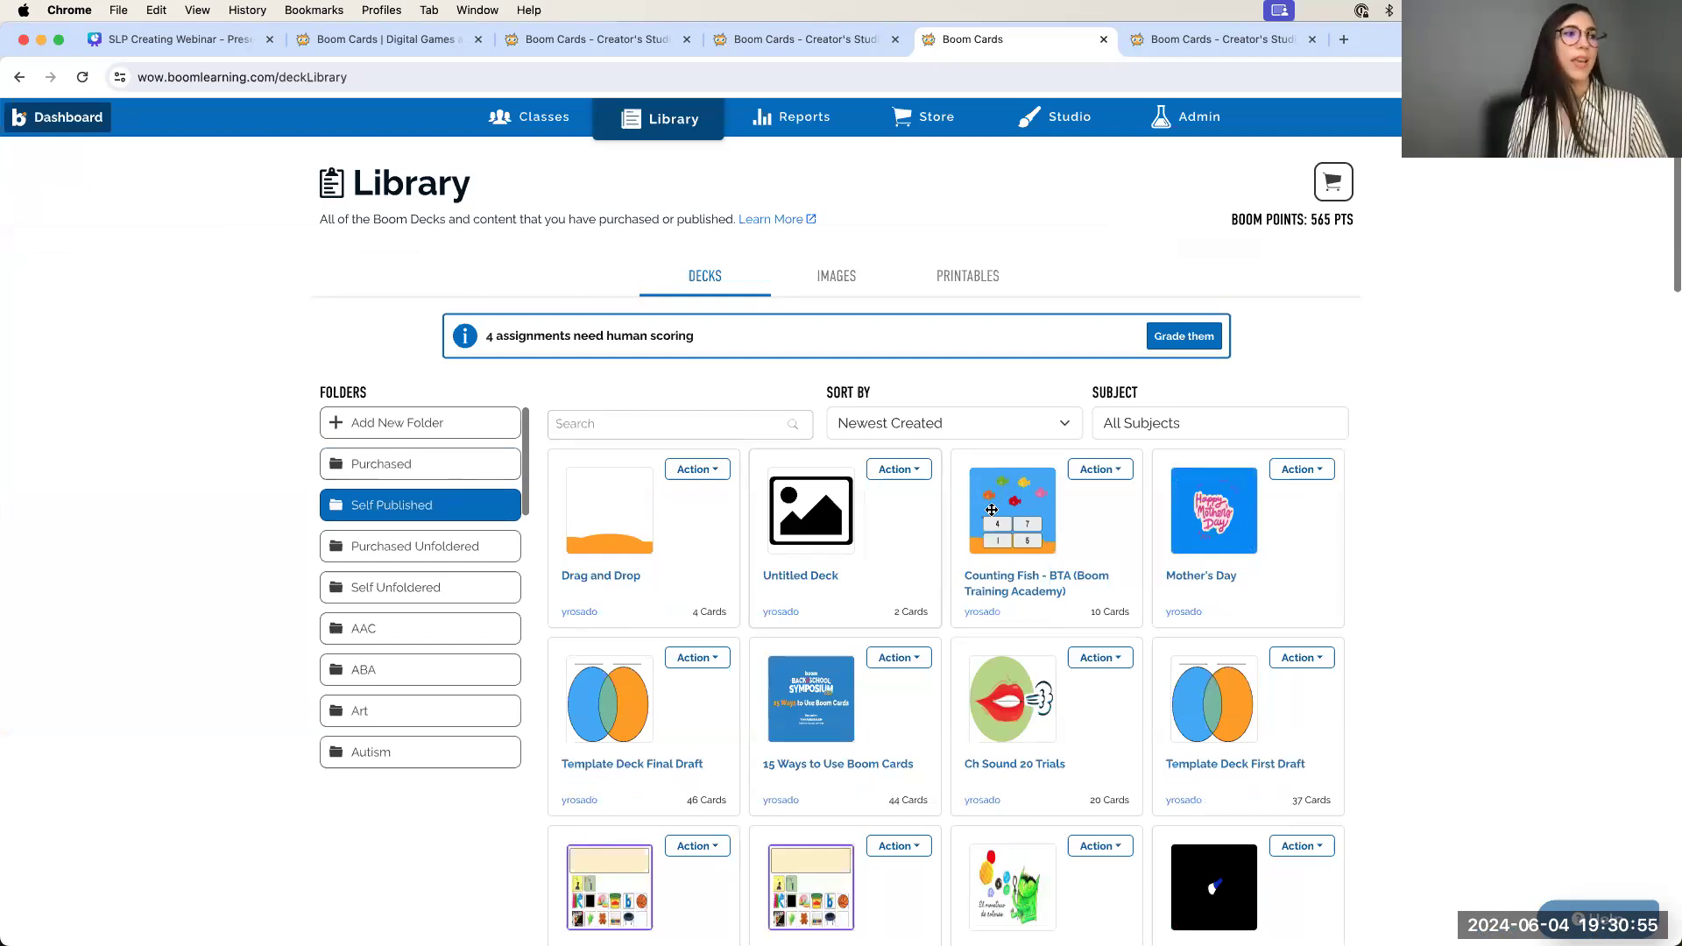
pyautogui.click(922, 471)
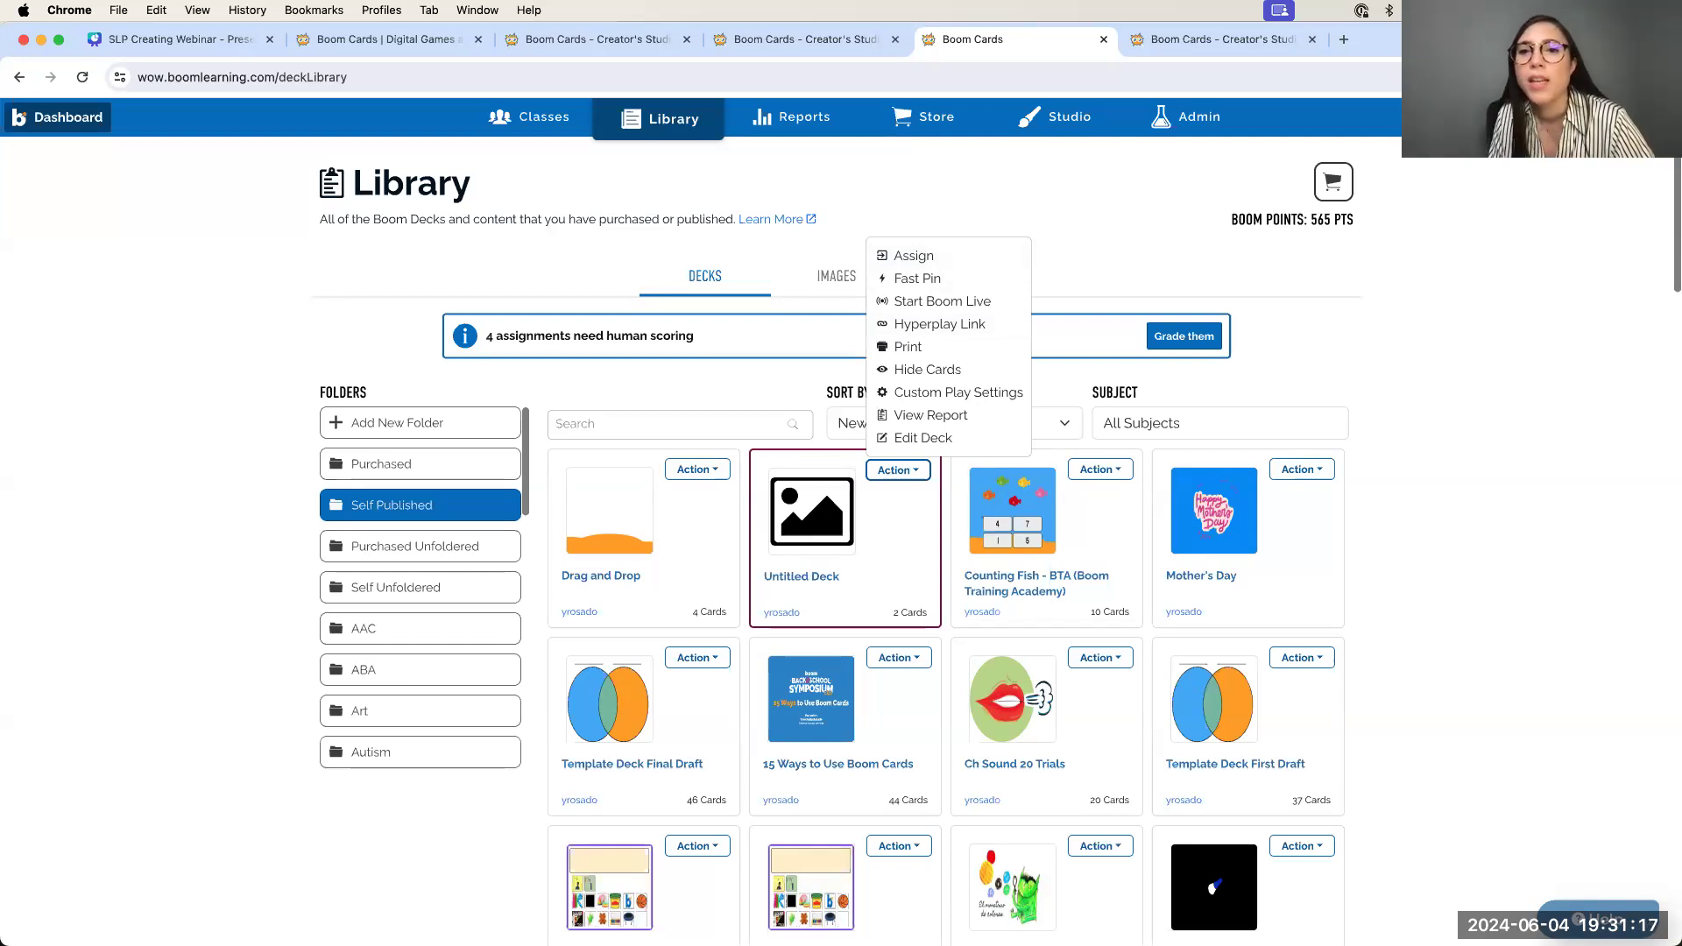
# From Studio's image library, open the cookie-and-bucket picture in the image editor
pyautogui.click(1069, 119)
pyautogui.click(644, 578)
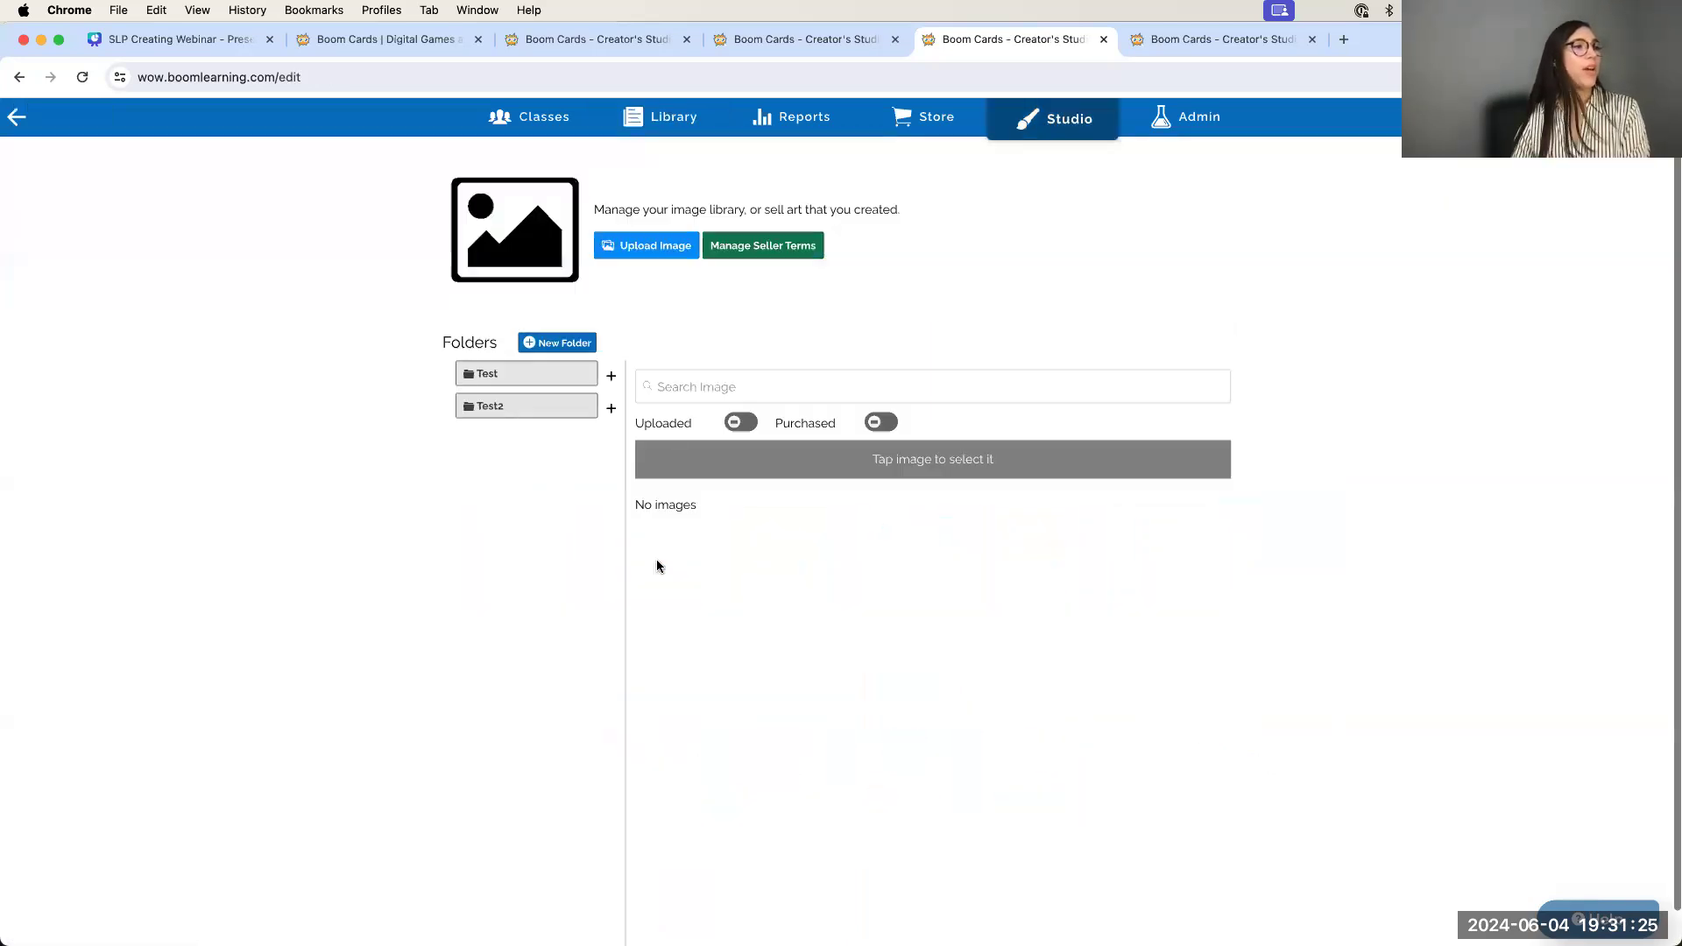
pyautogui.scroll(-2, 926, 561)
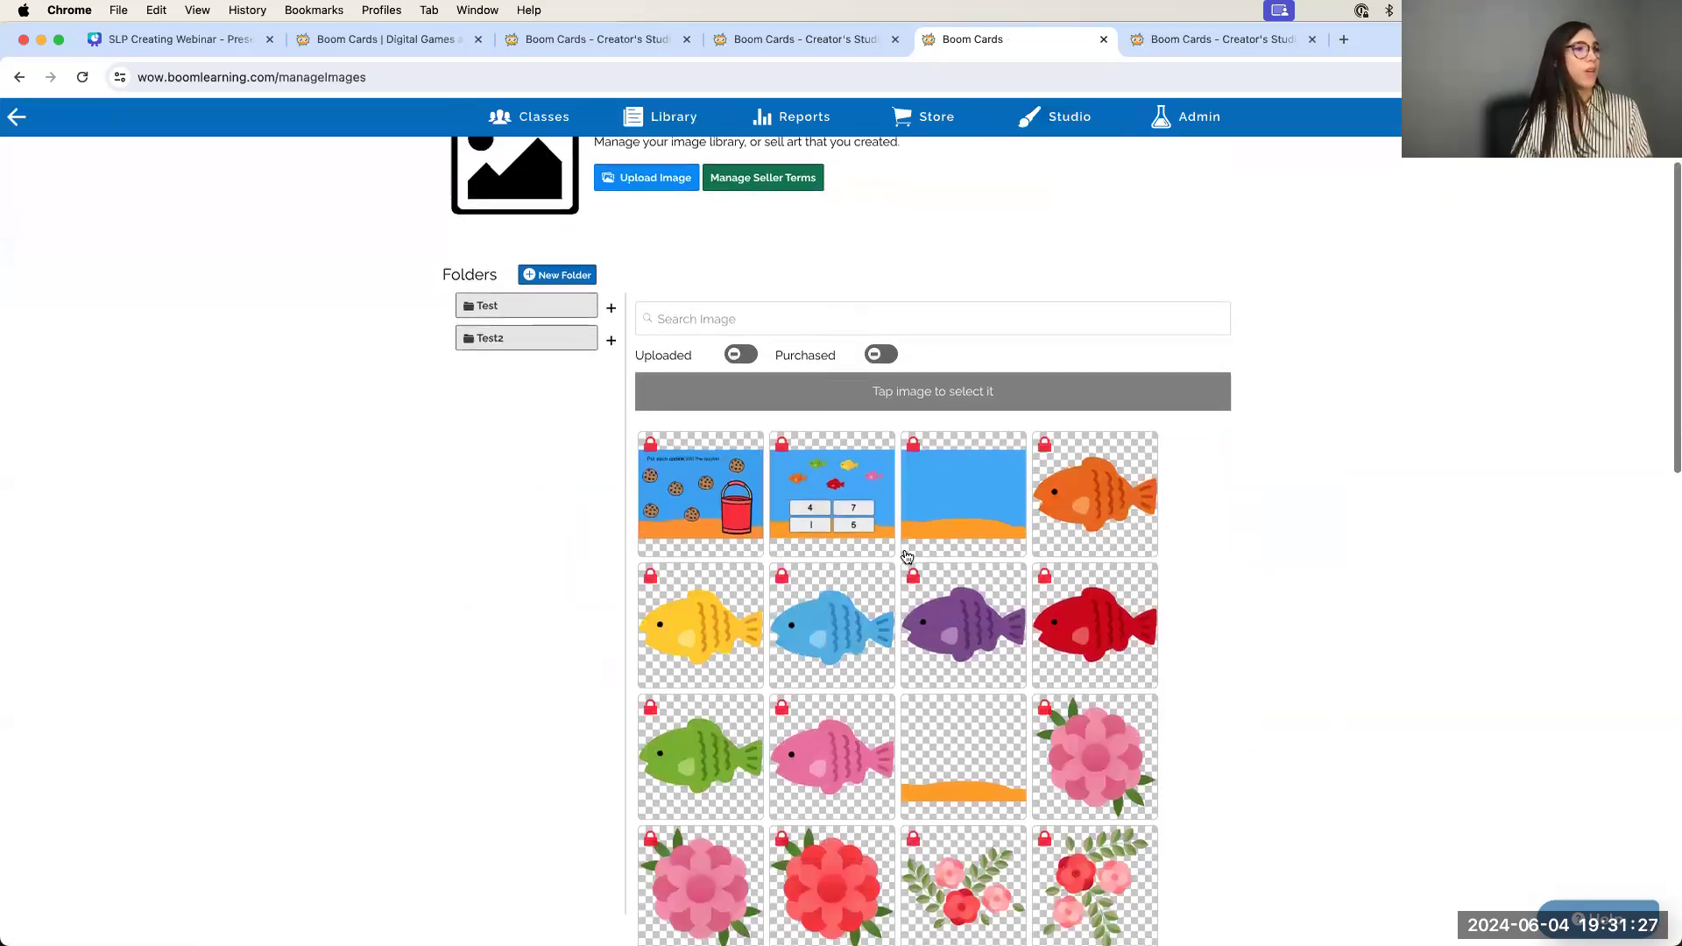
pyautogui.scroll(-1, 909, 559)
pyautogui.click(692, 431)
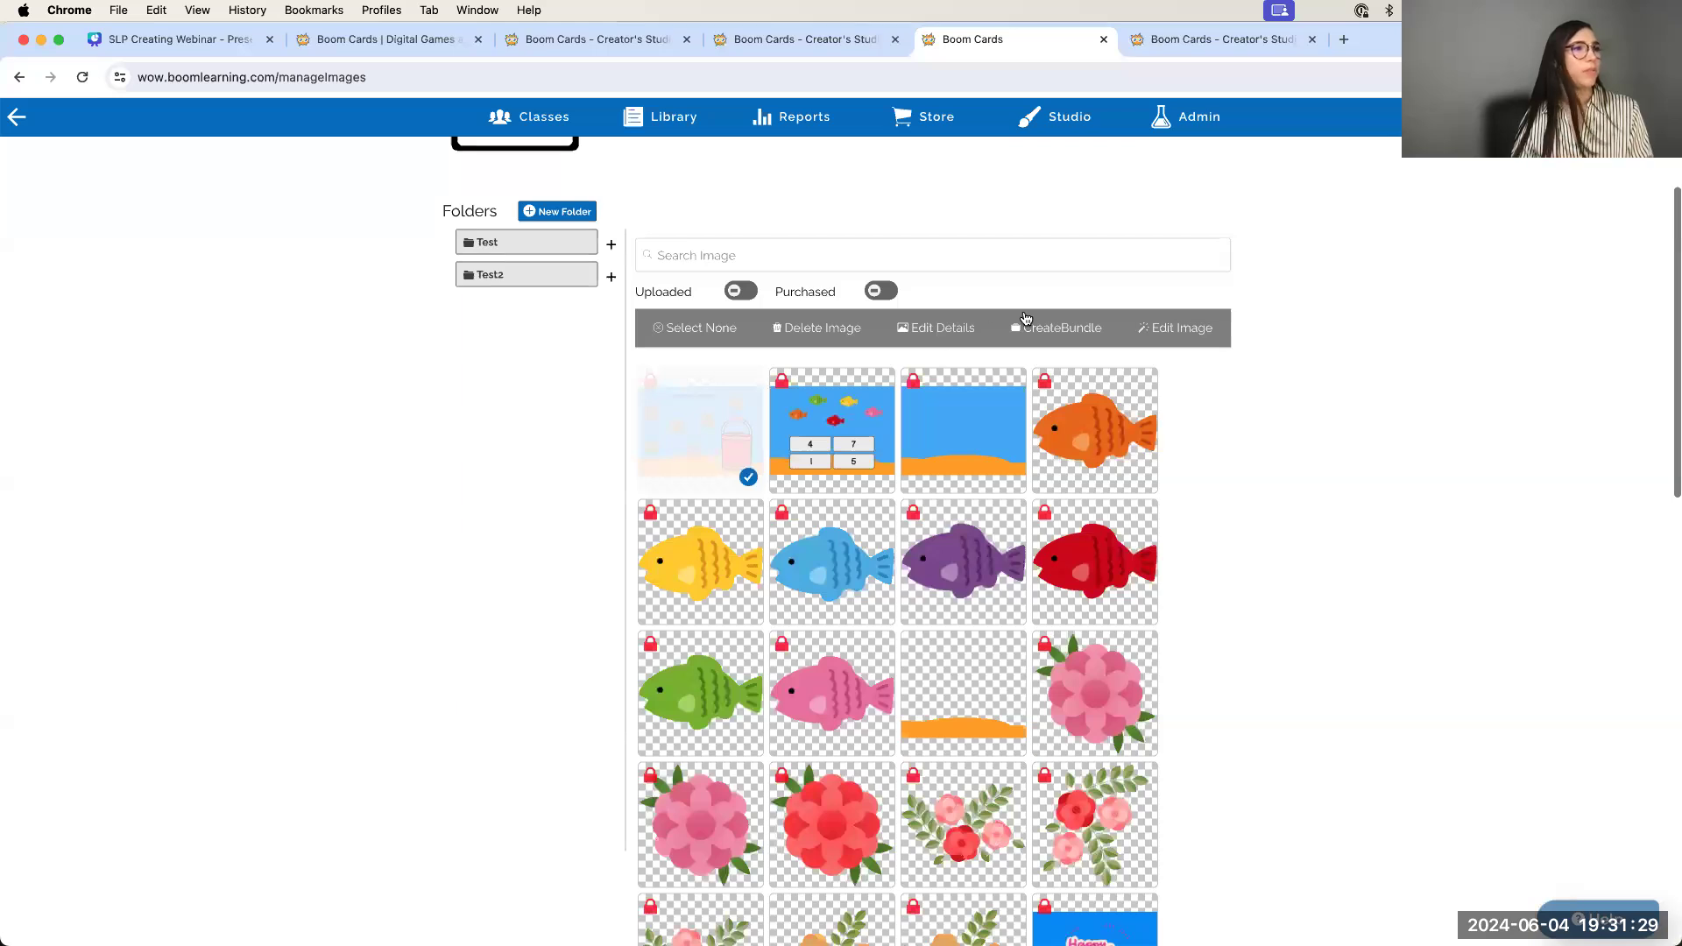
pyautogui.click(1197, 329)
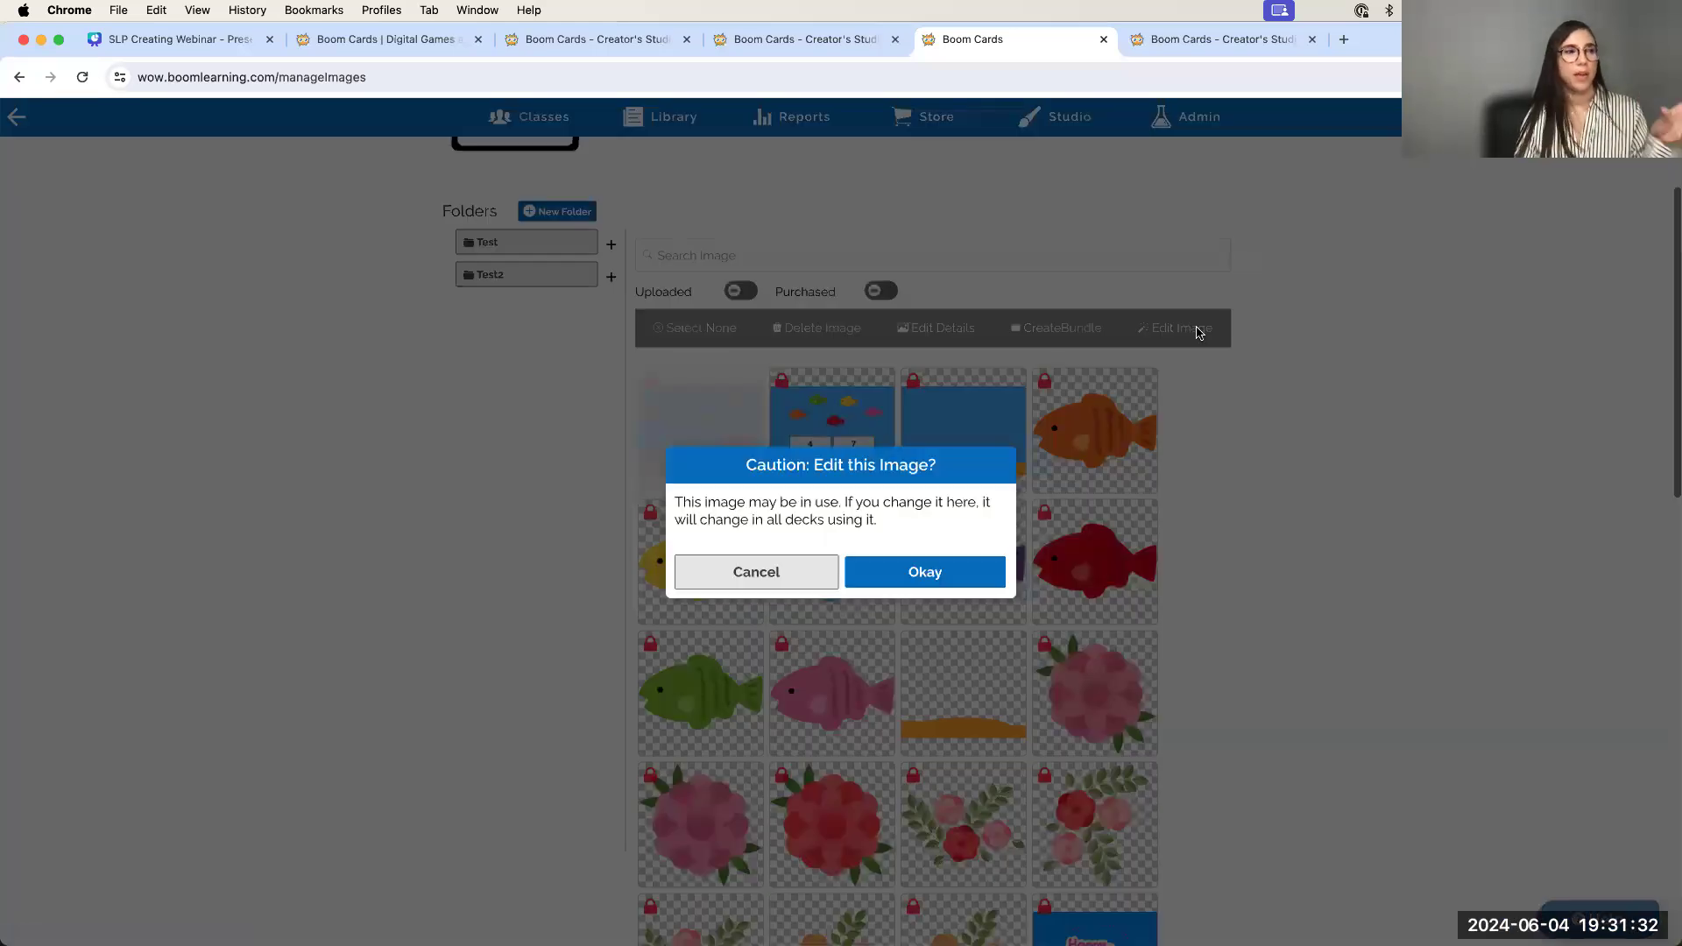
pyautogui.click(887, 568)
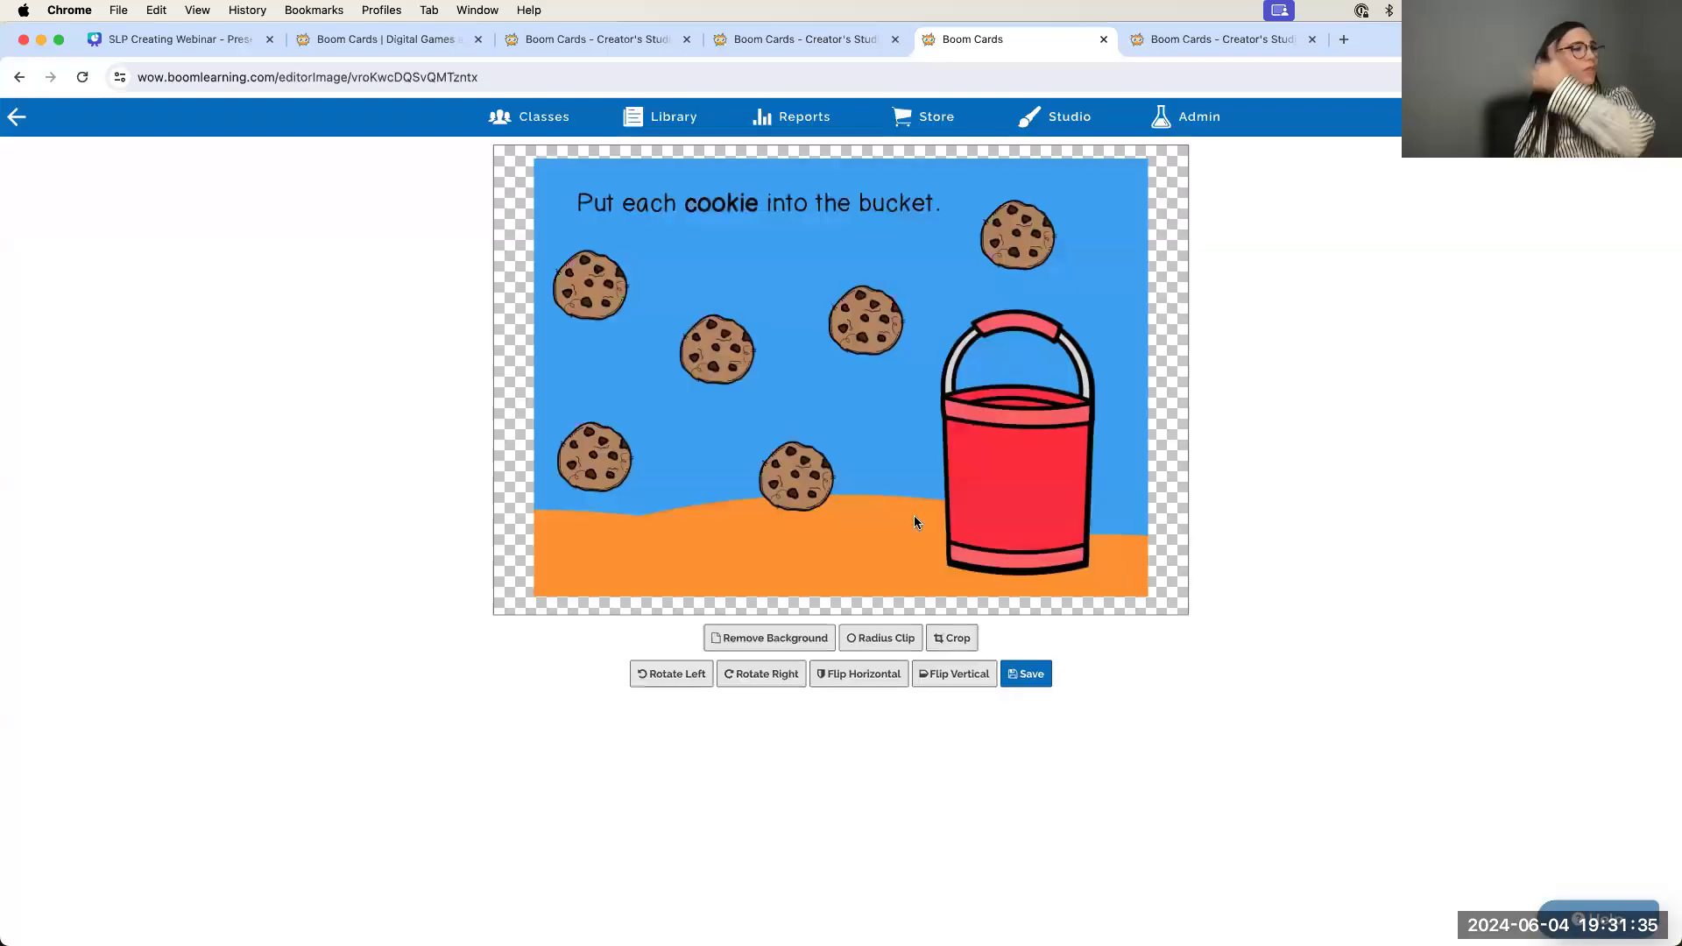
# Attempt Remove Background on the cookie picture repeatedly, then go back to the image library
pyautogui.click(749, 637)
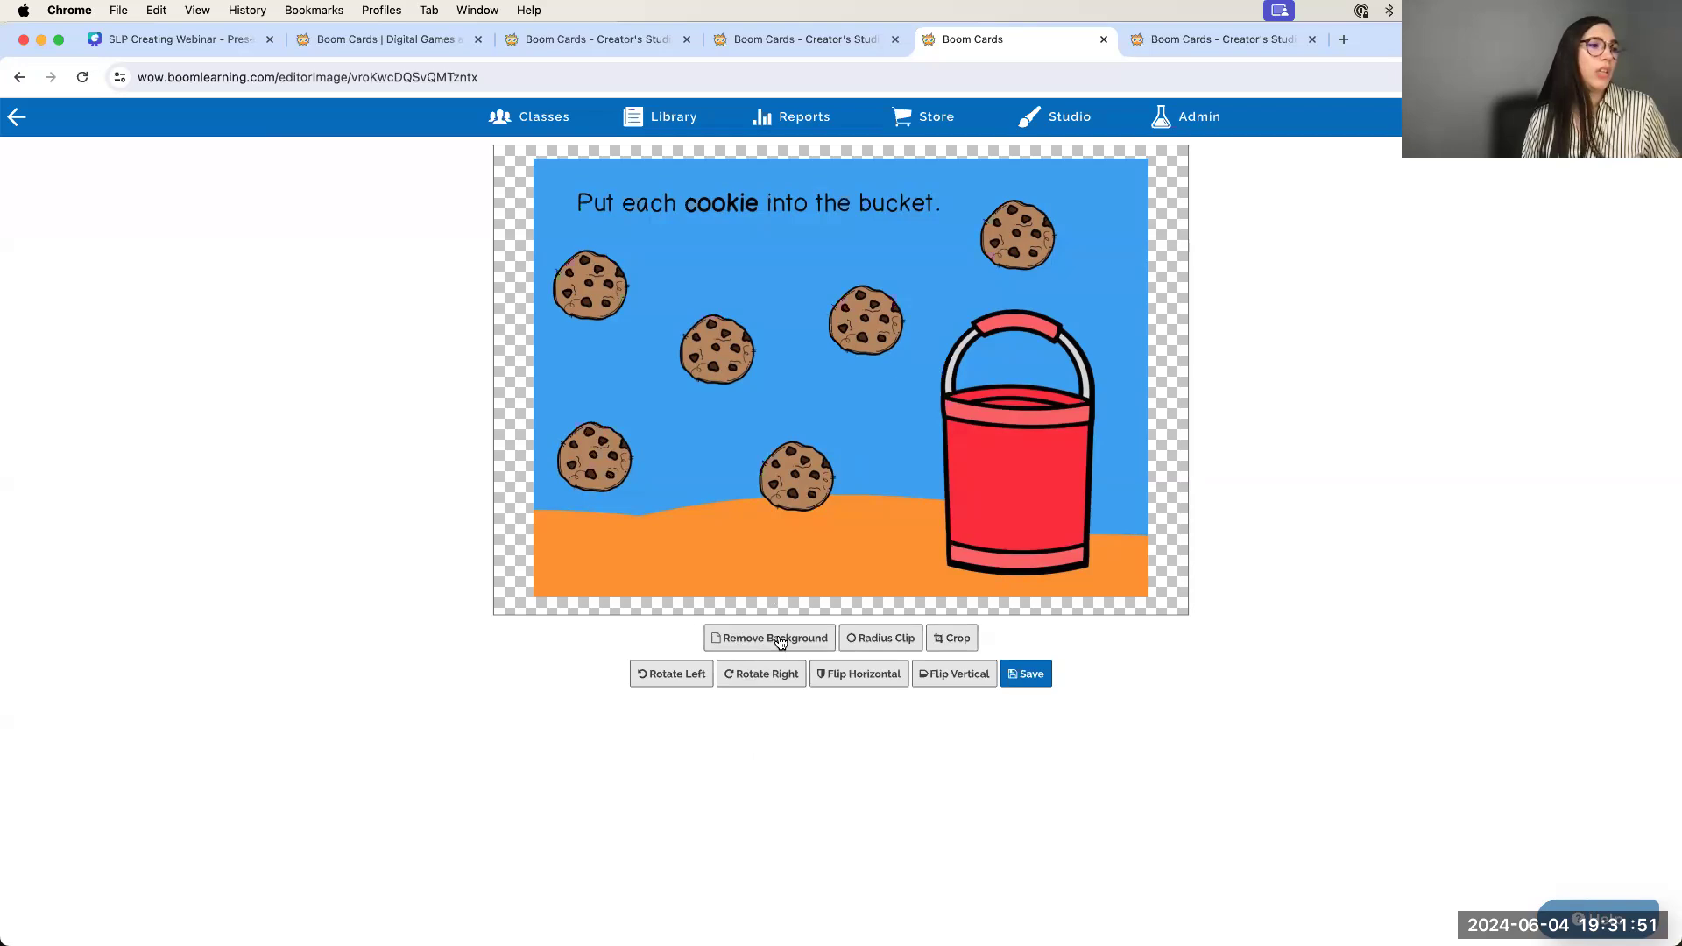
pyautogui.click(739, 646)
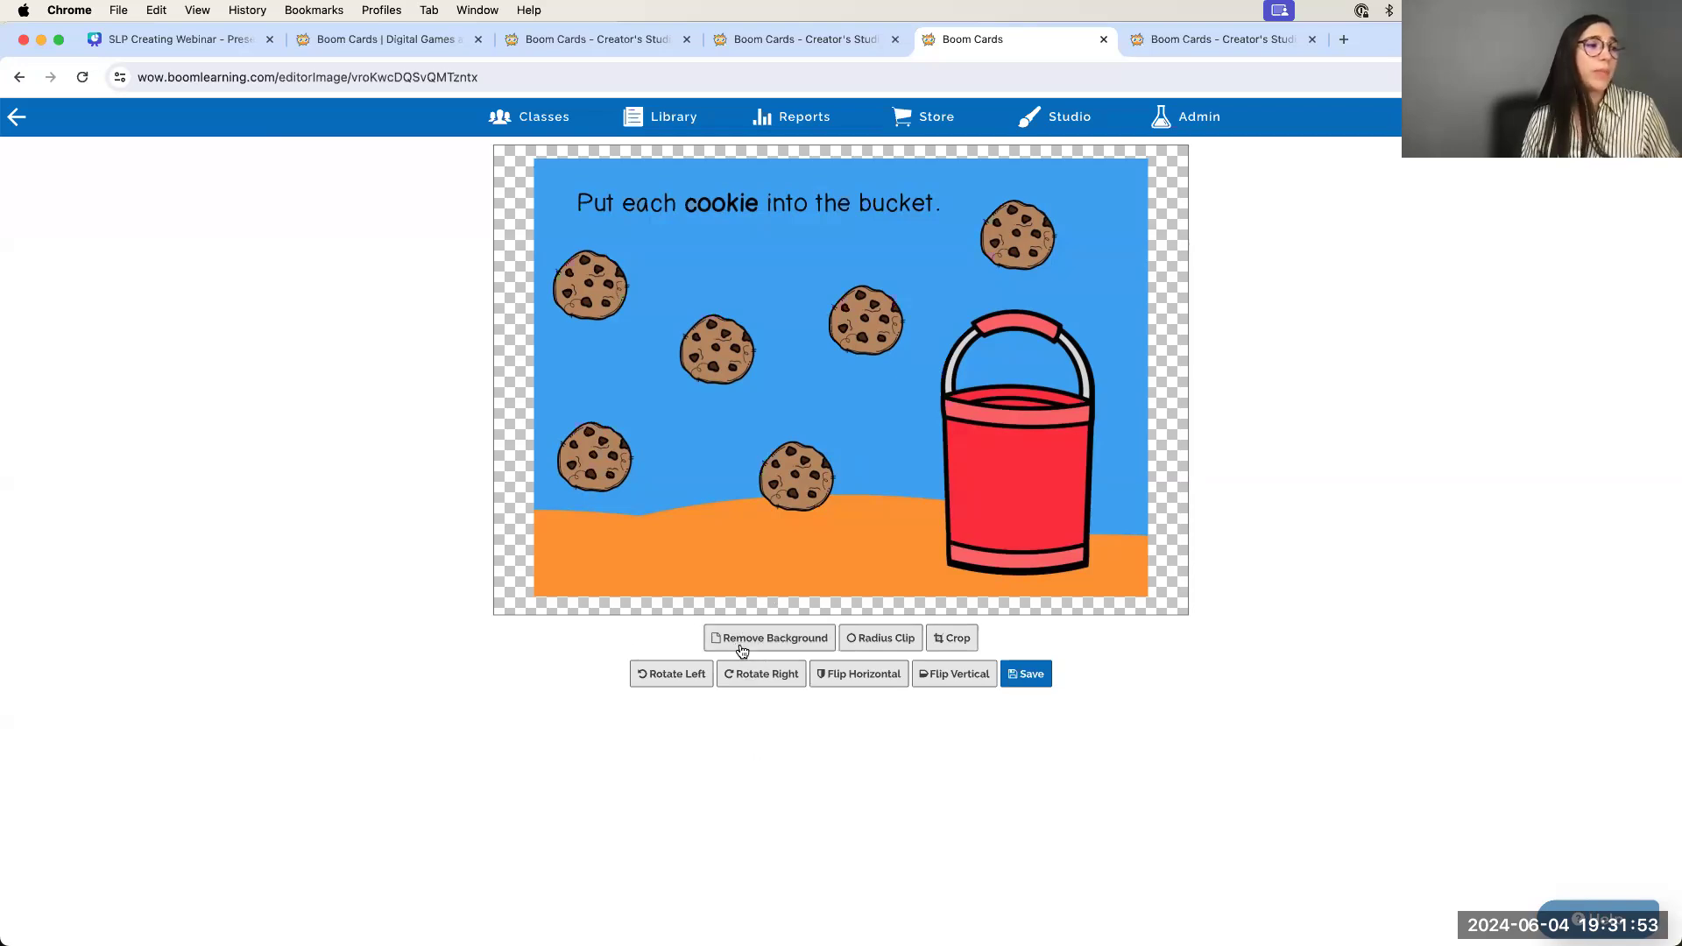
pyautogui.click(742, 649)
pyautogui.click(733, 643)
pyautogui.click(762, 648)
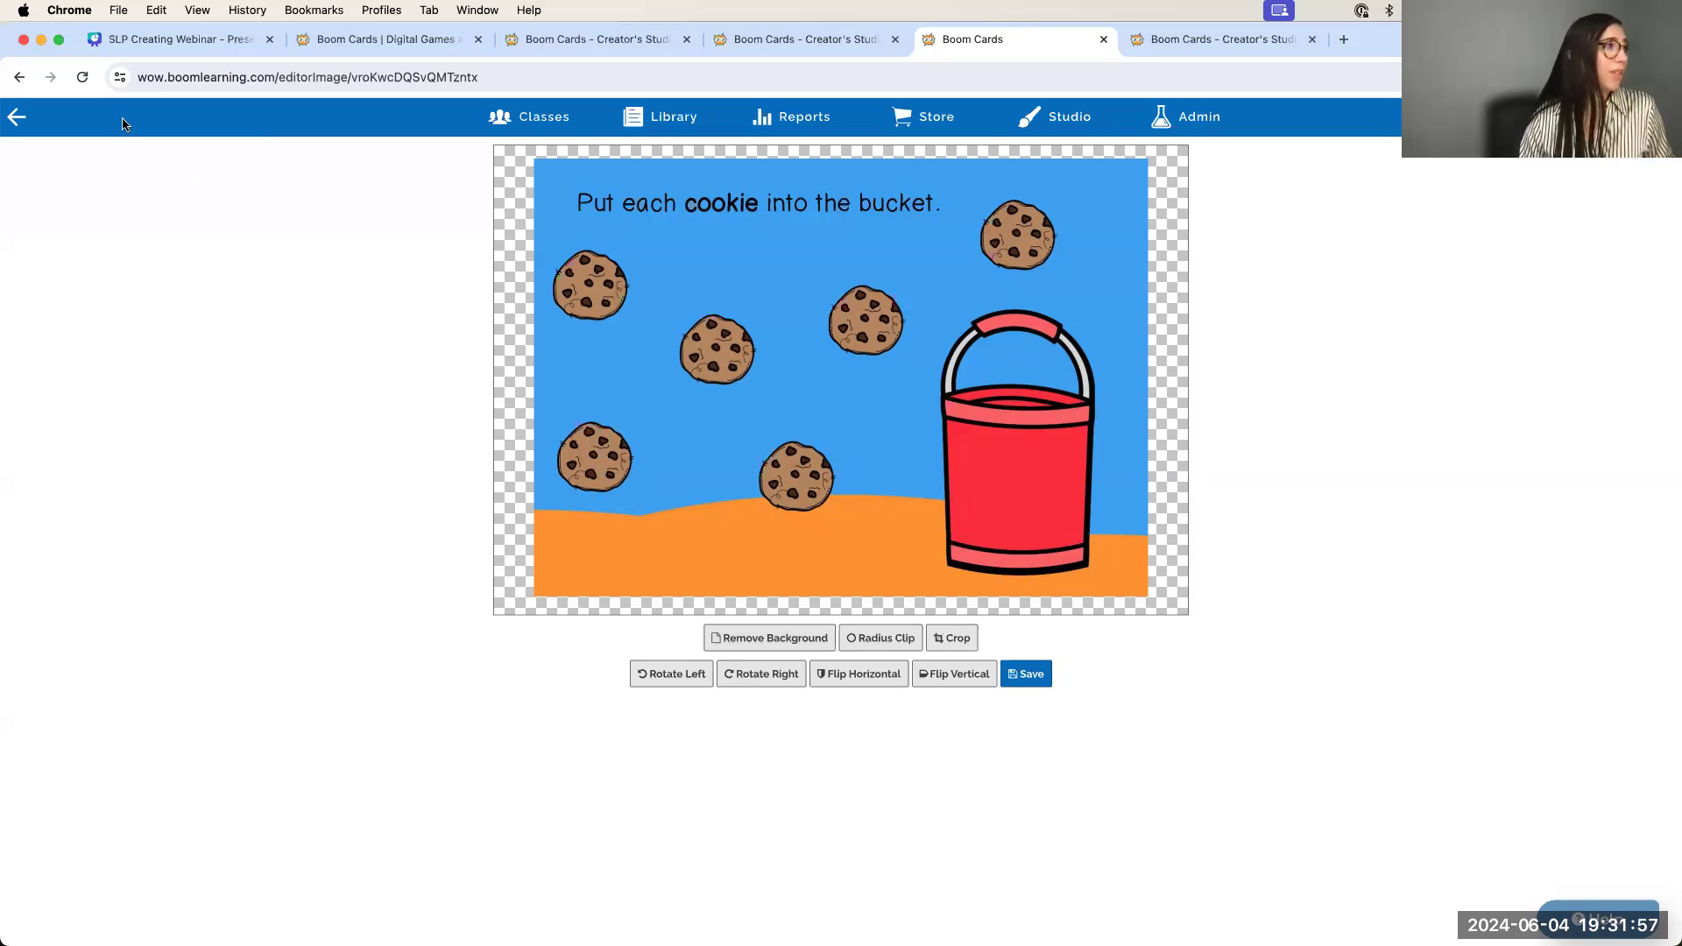
pyautogui.click(16, 118)
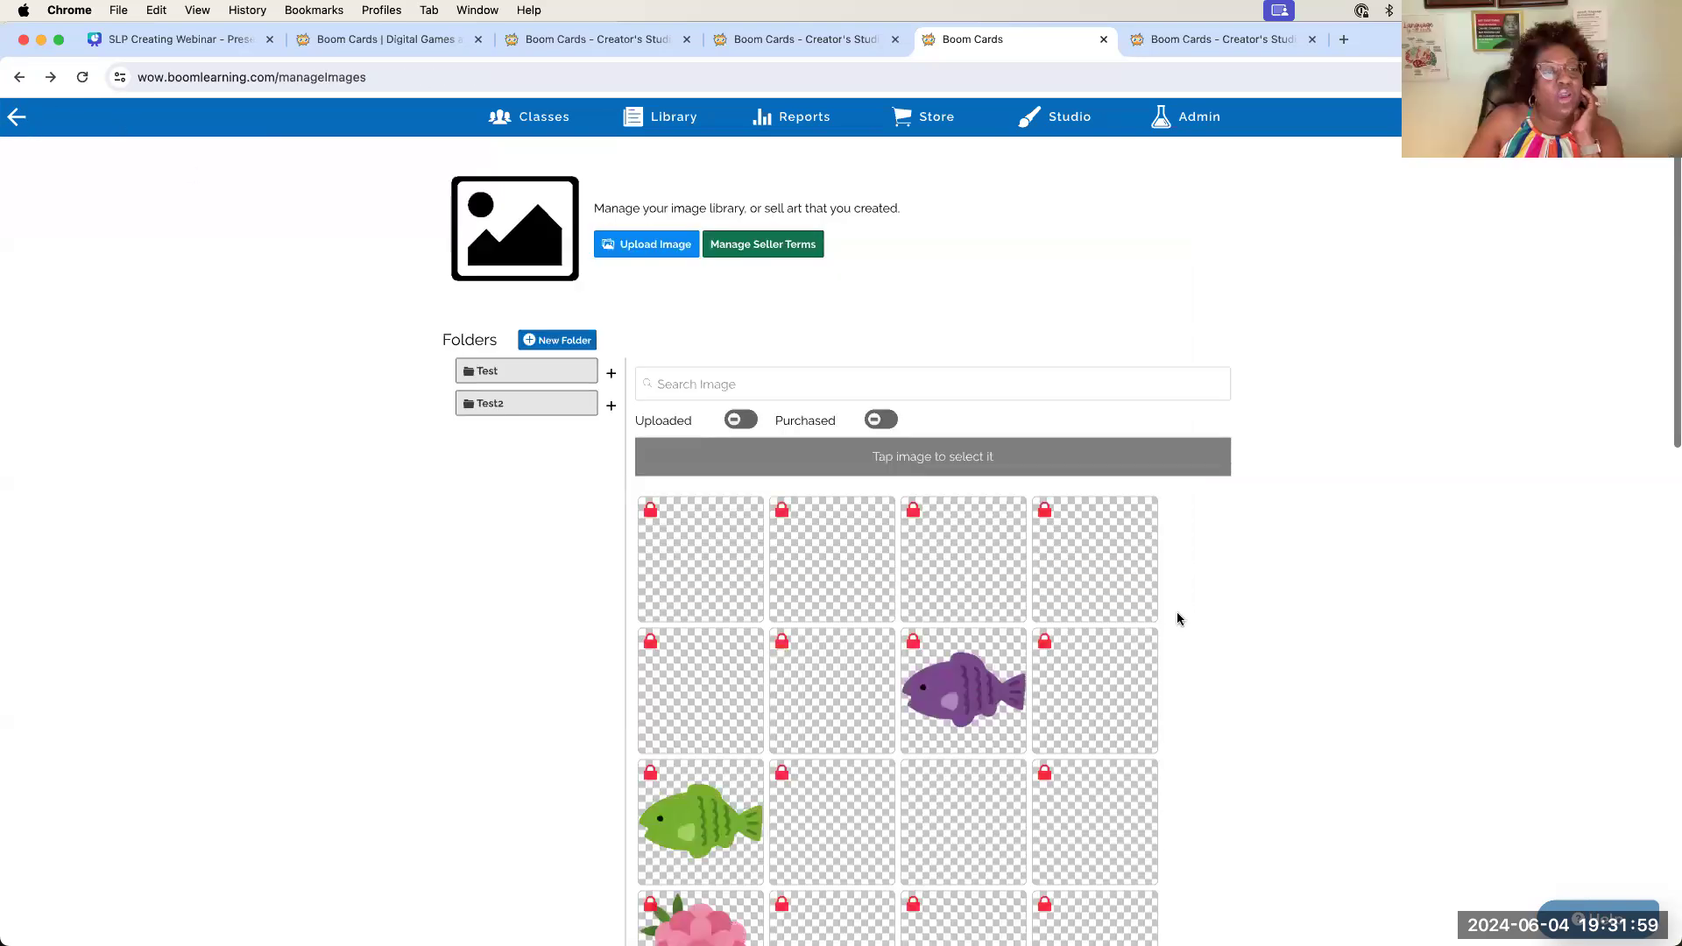
# Scroll down the image library and select the Mardi Gras mask picture
pyautogui.scroll(-5, 1153, 629)
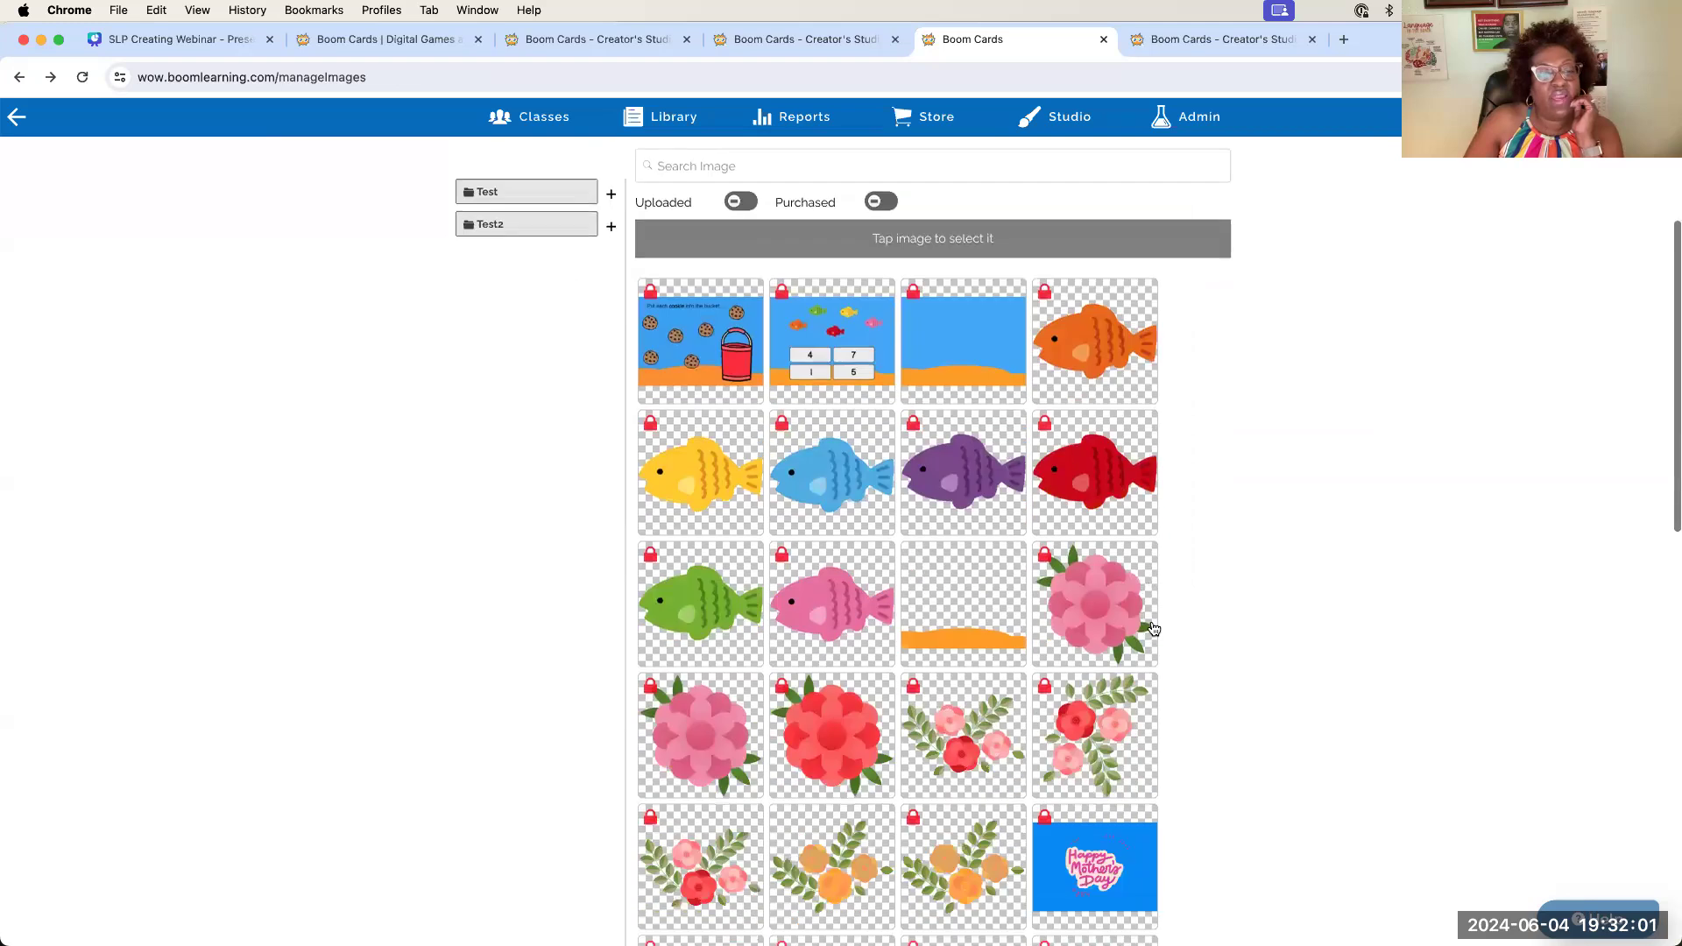
pyautogui.scroll(-10, 1154, 629)
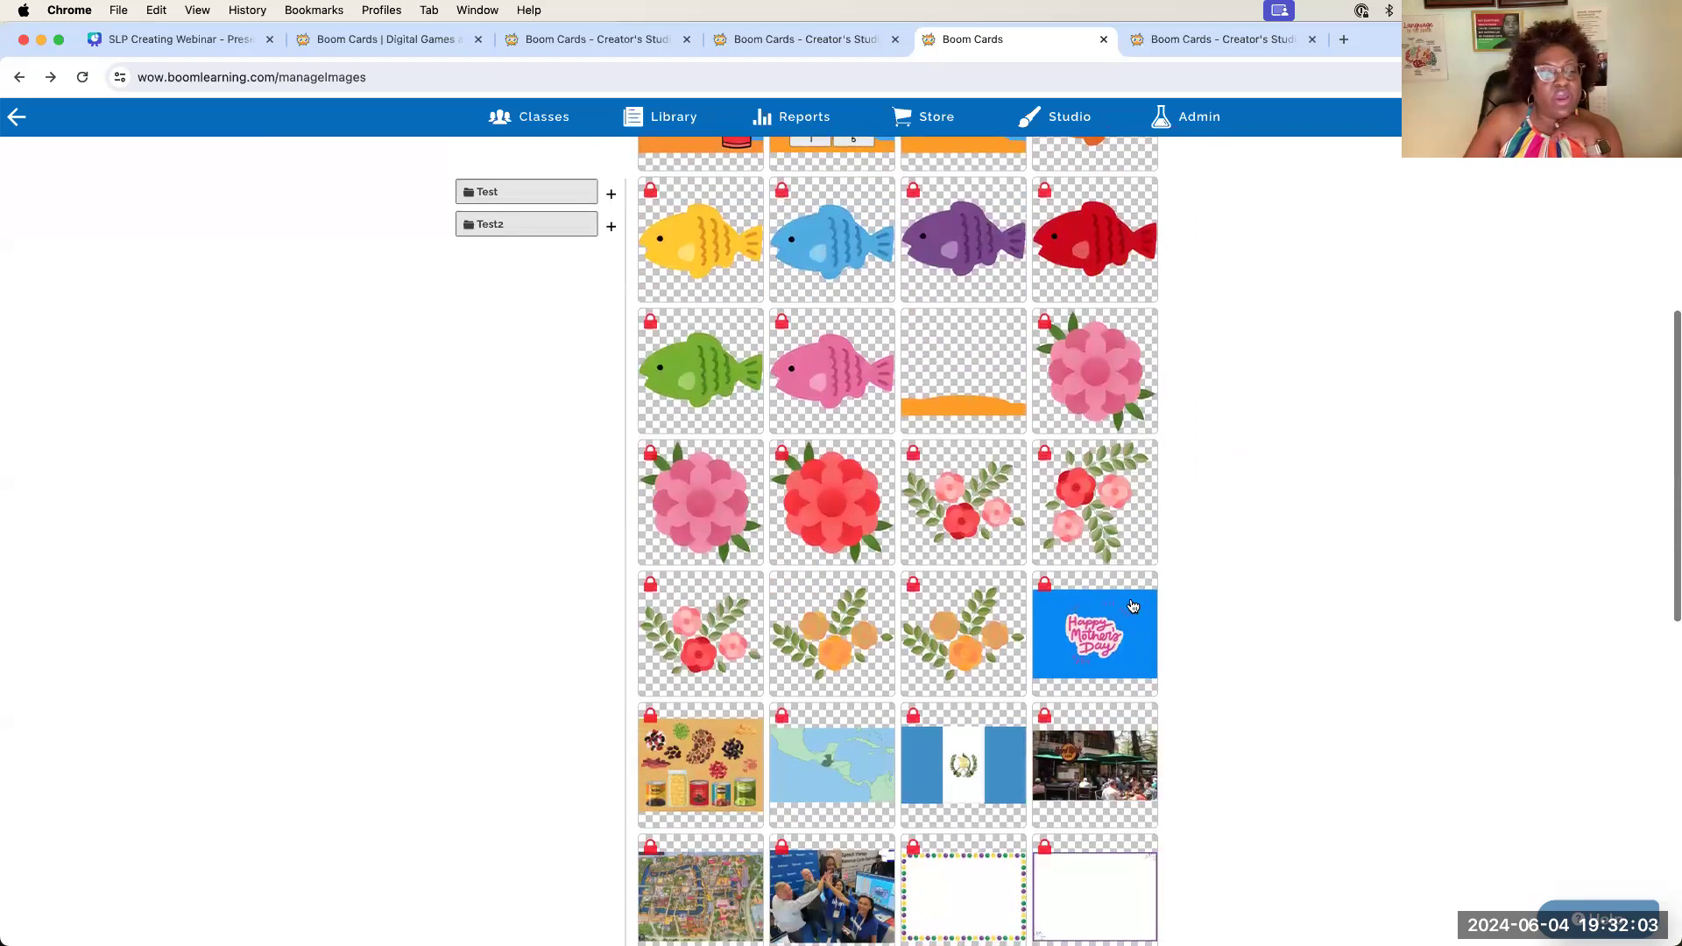
pyautogui.scroll(-8, 1132, 605)
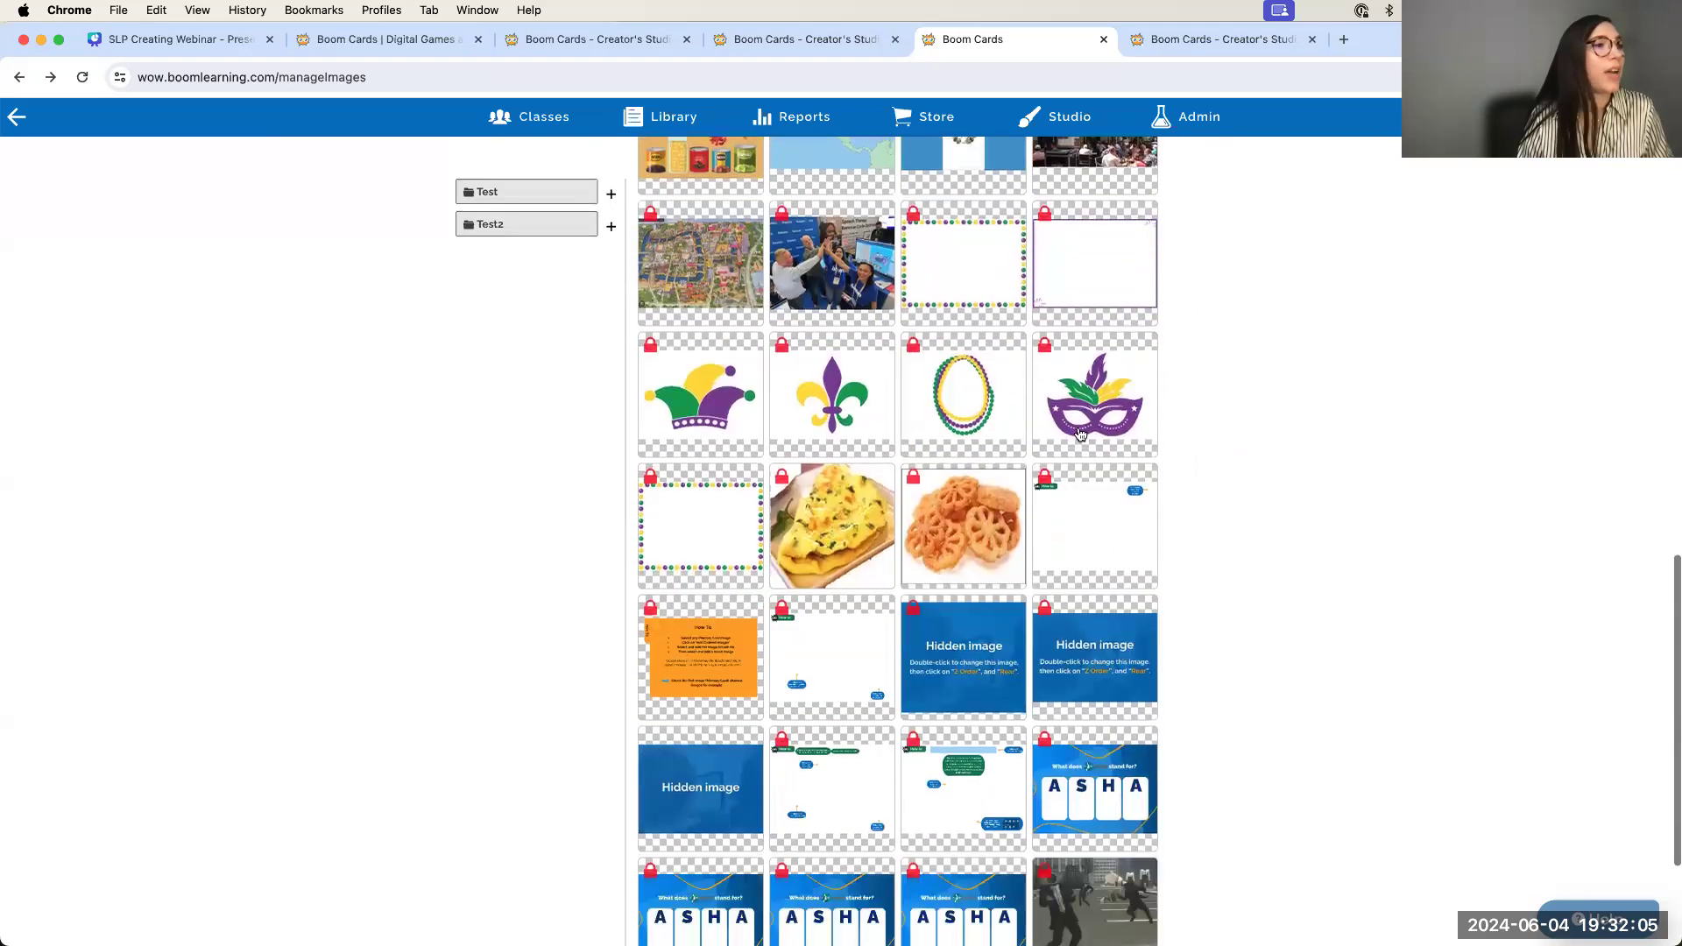
pyautogui.click(1088, 395)
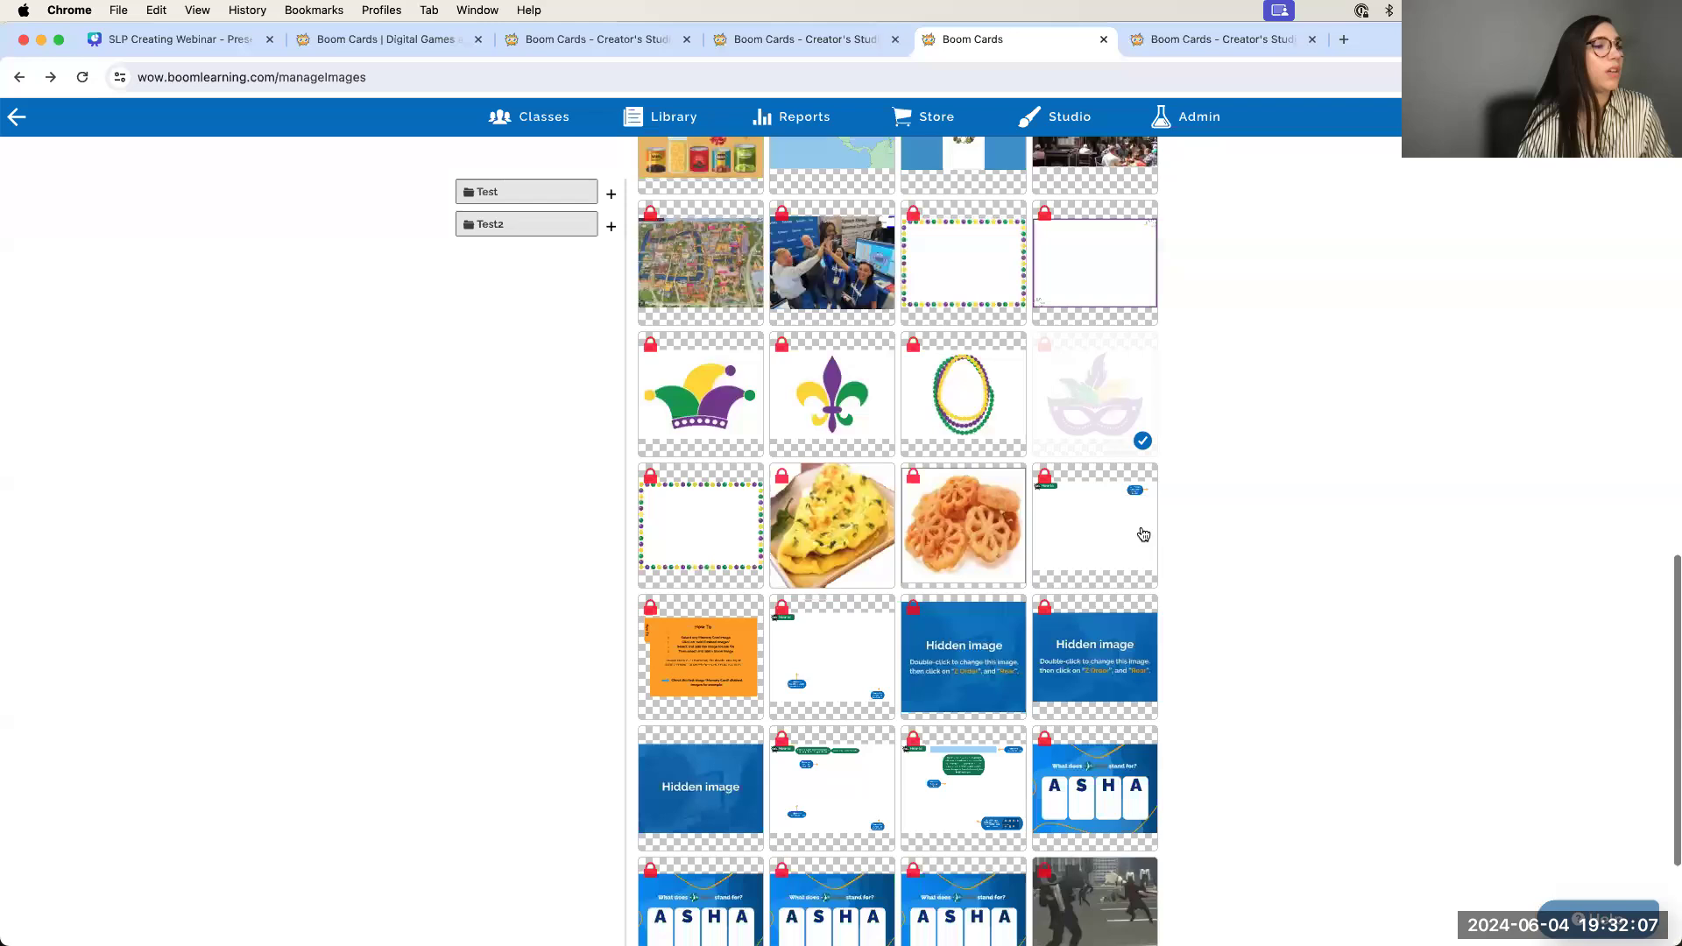
# Open the mask picture in the image editor and remove its white background
pyautogui.scroll(10, 1141, 561)
pyautogui.scroll(-4, 1142, 560)
pyautogui.scroll(20, 1148, 526)
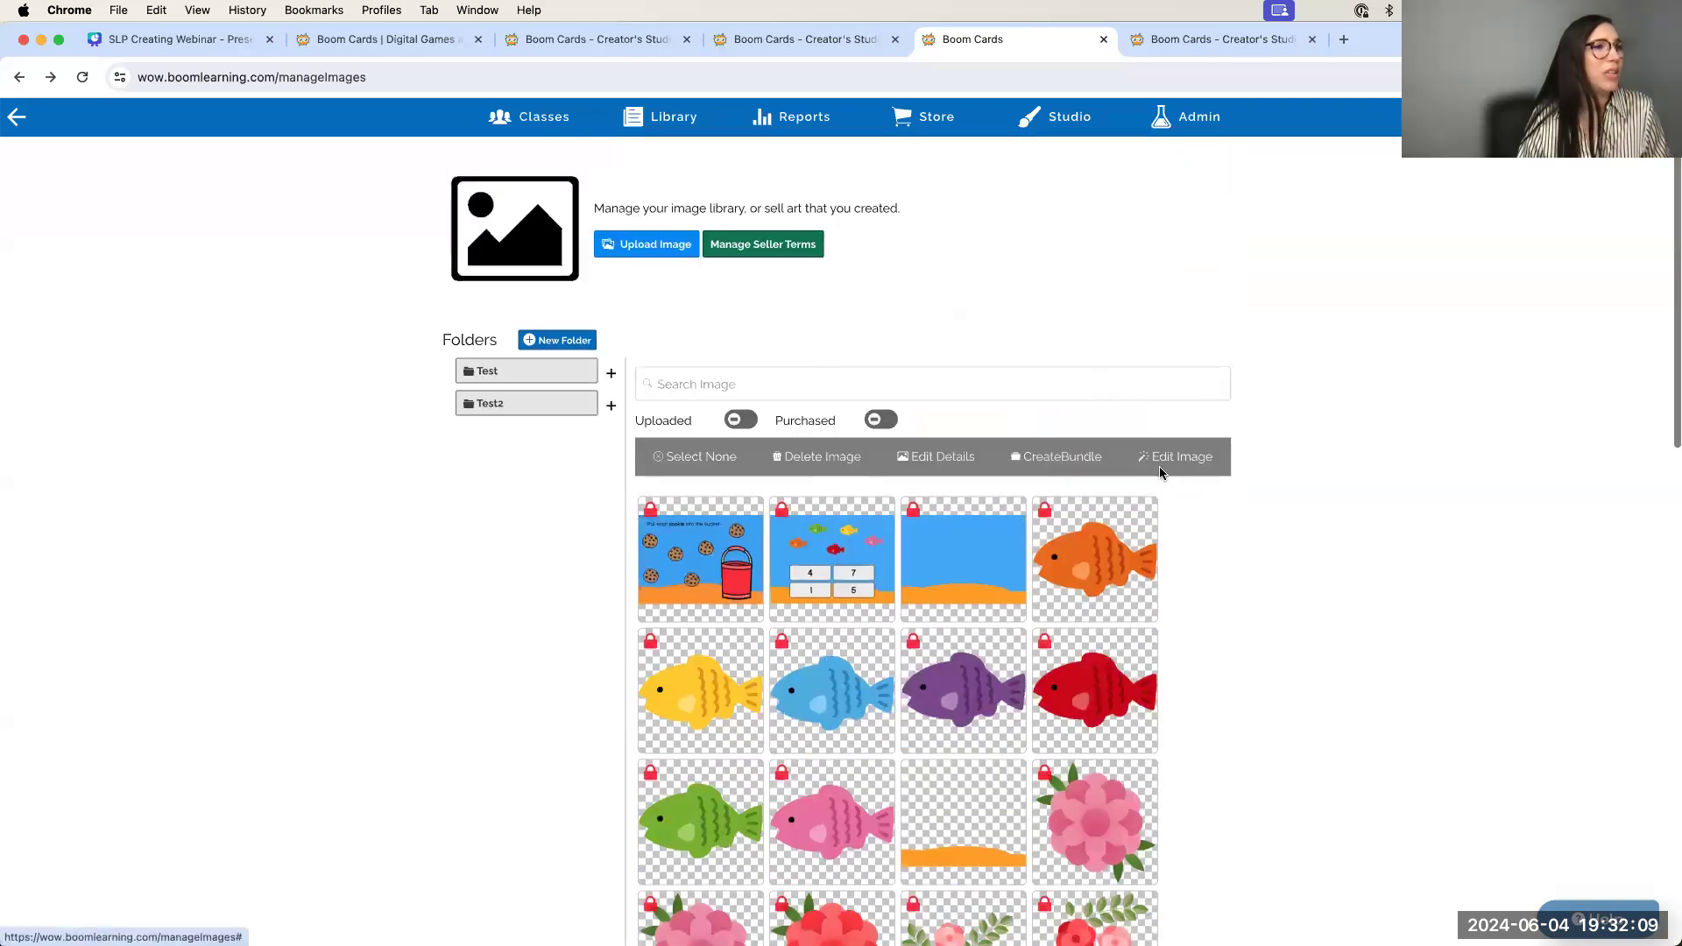
pyautogui.click(1160, 468)
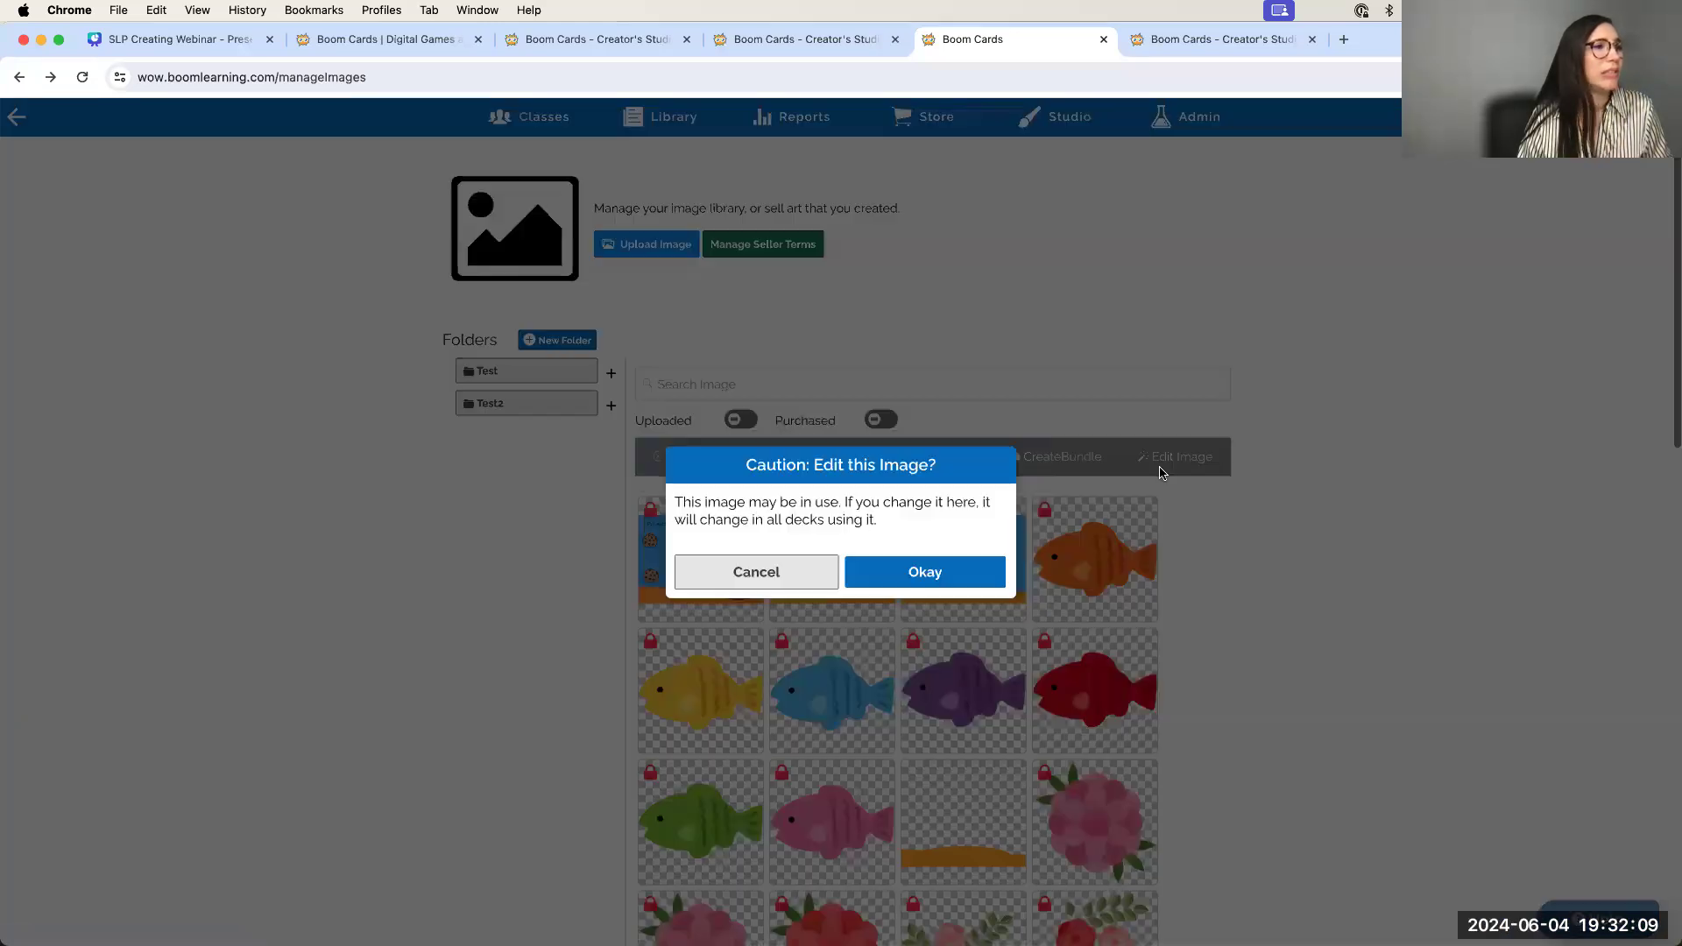
pyautogui.click(920, 571)
pyautogui.click(788, 642)
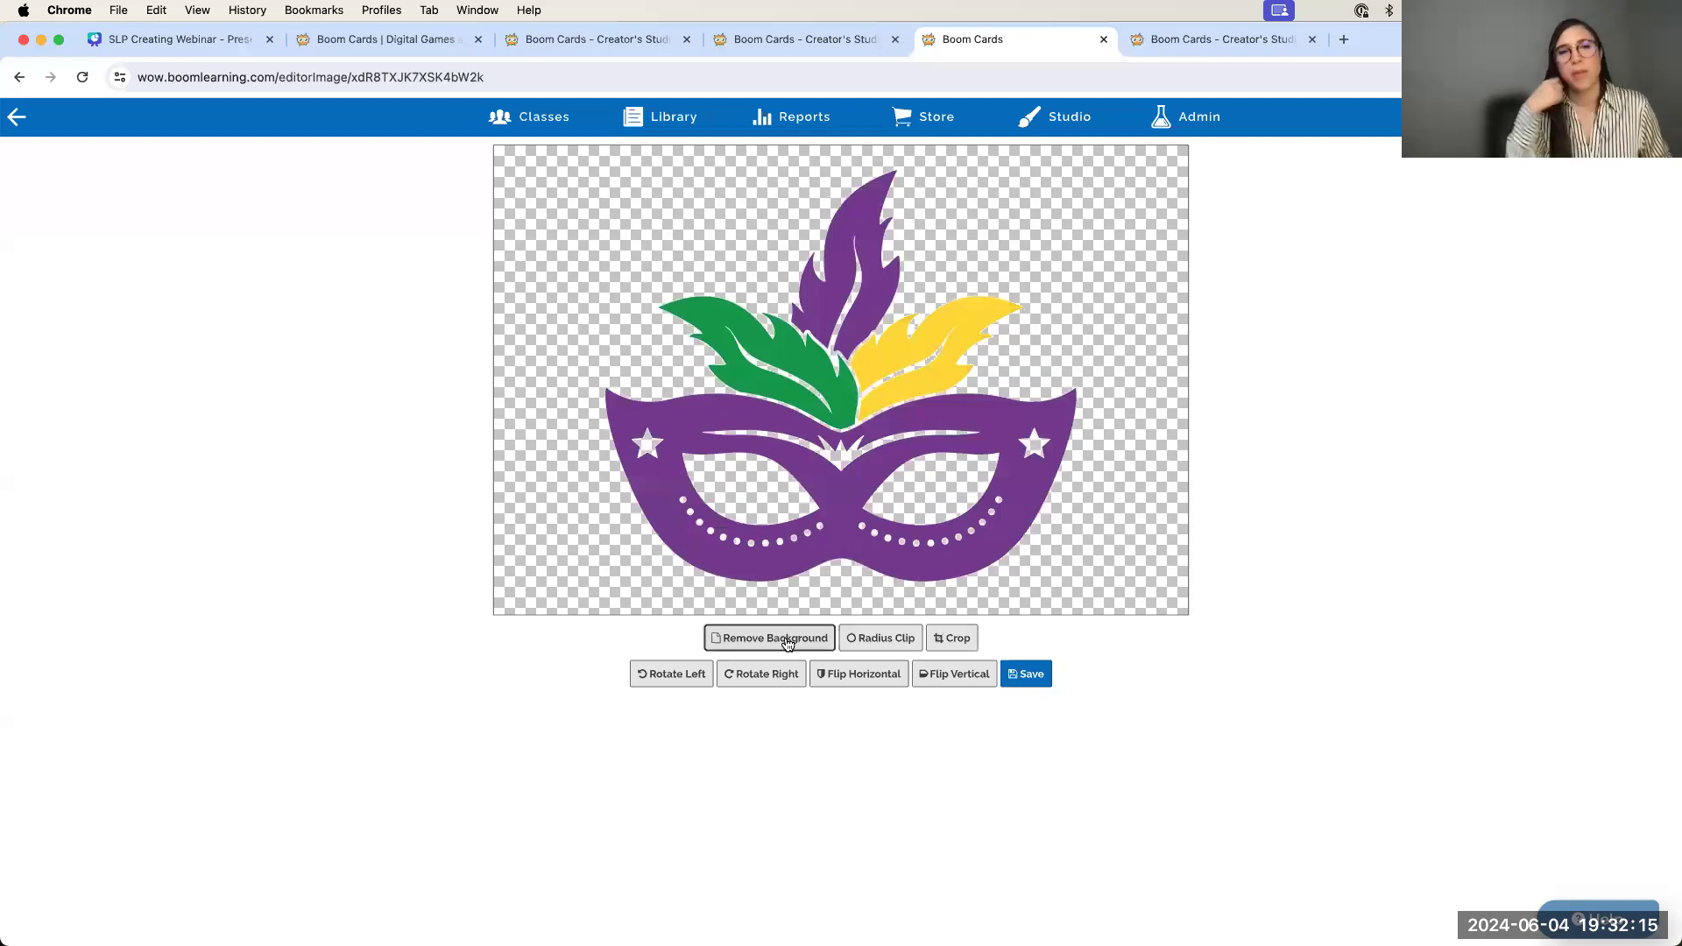